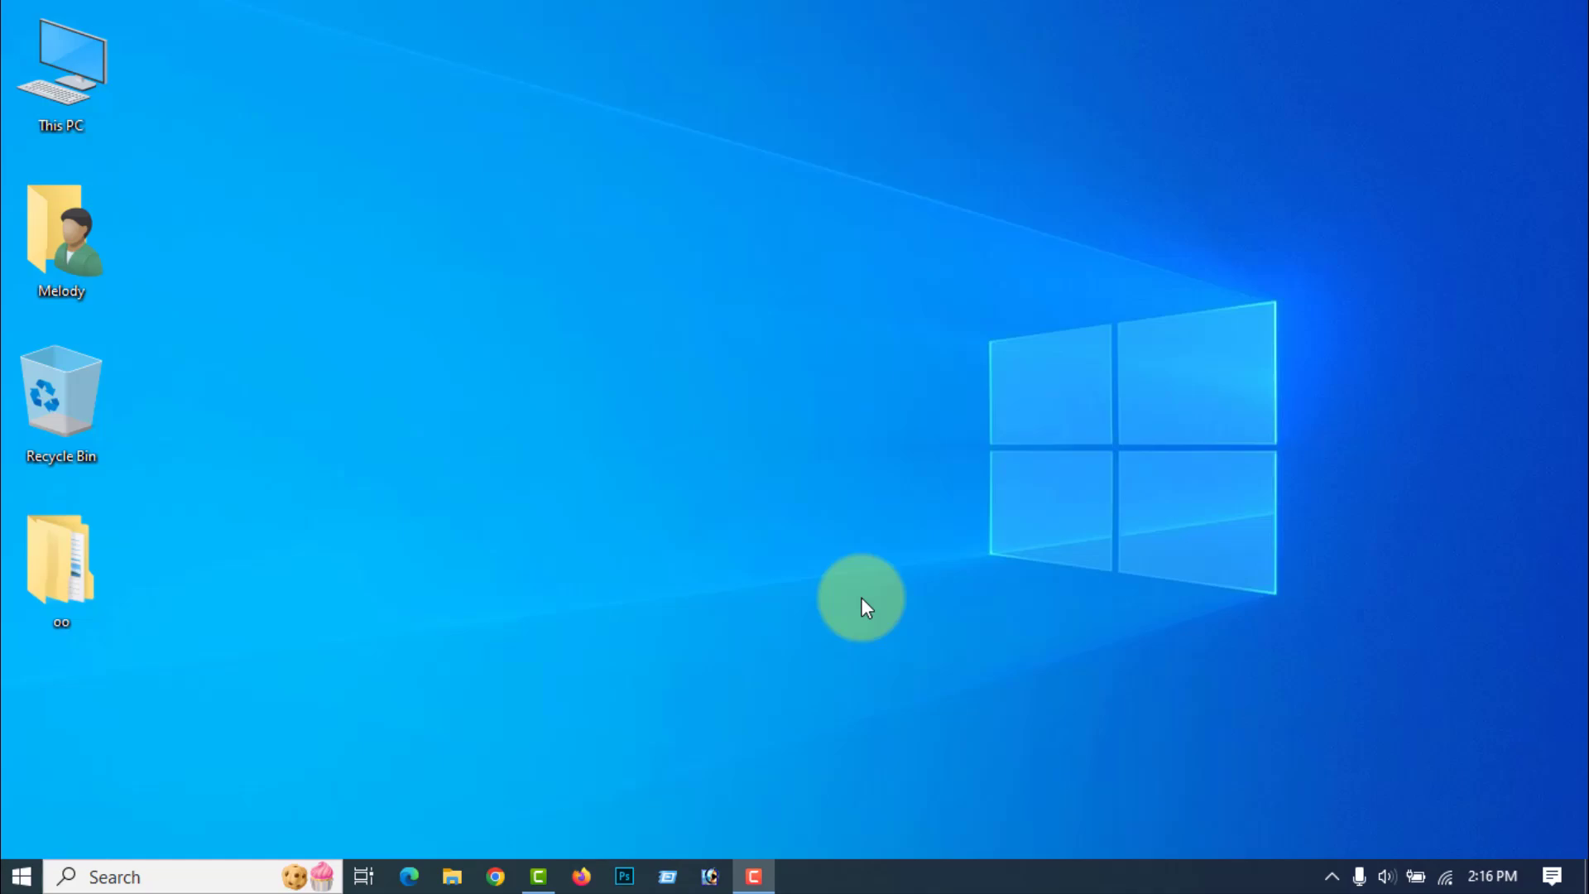
# Step: Switch to Firefox, open YouTube and search for "amdigitalchannel"
pyautogui.click(581, 876)
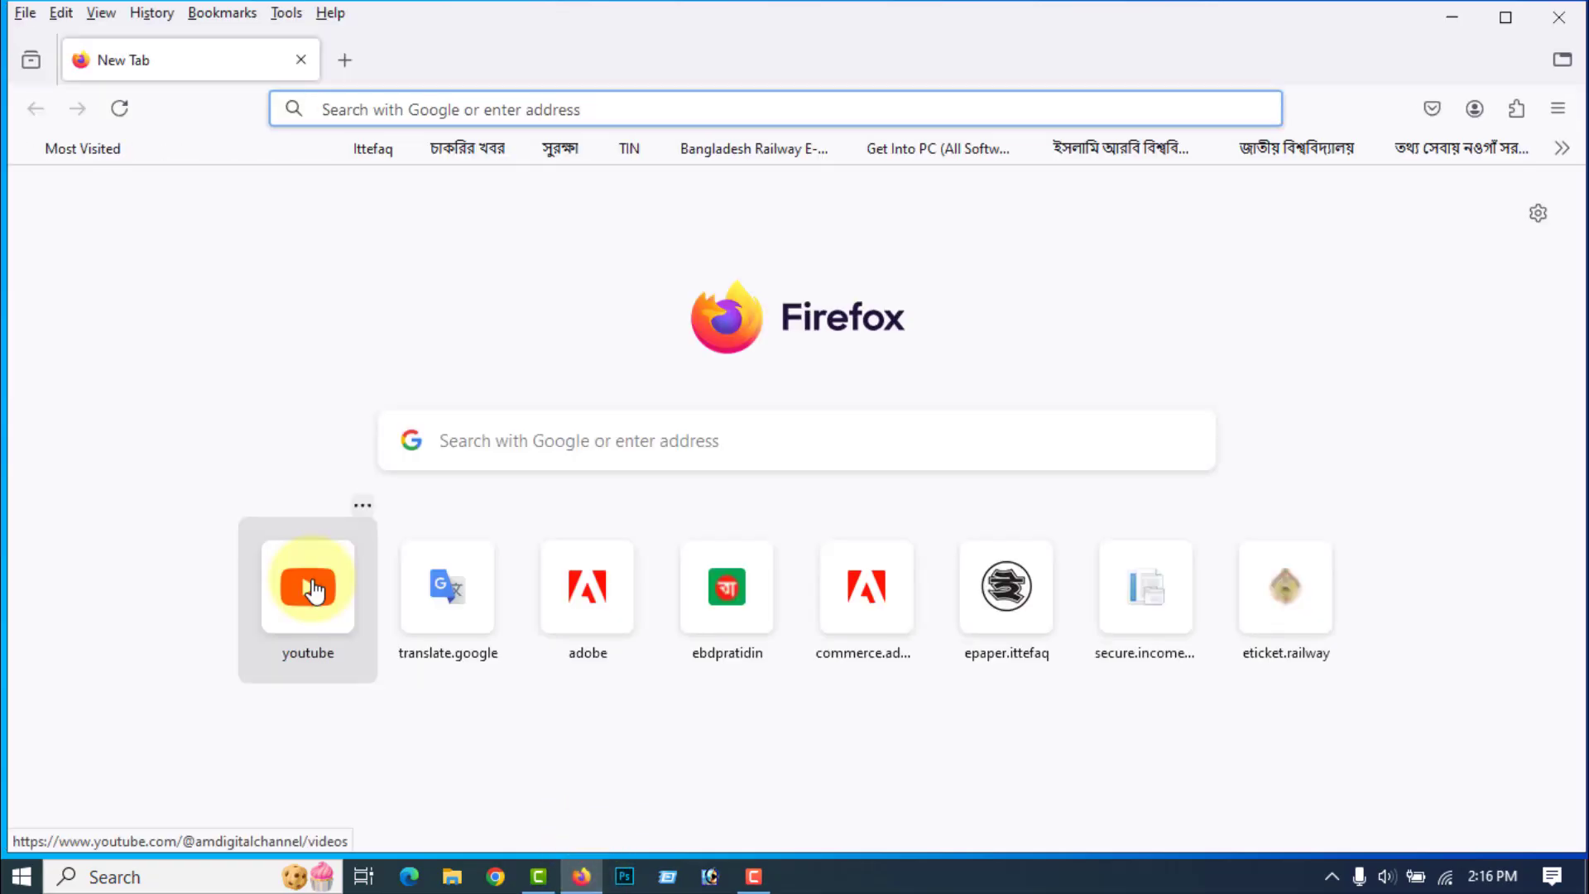
pyautogui.click(307, 557)
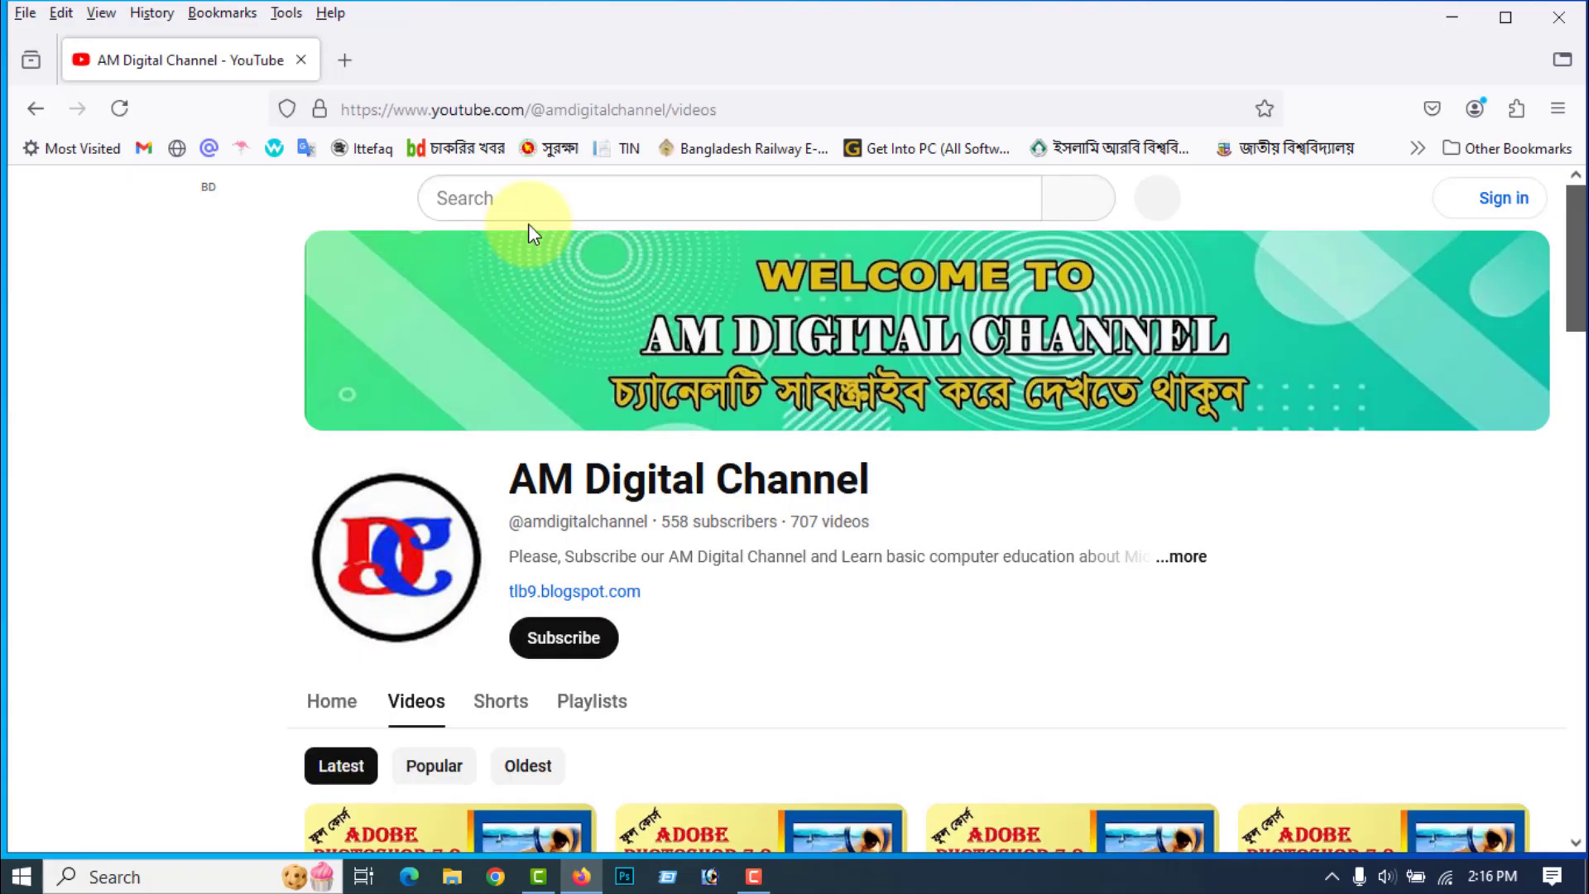
pyautogui.click(509, 201)
pyautogui.write('a')
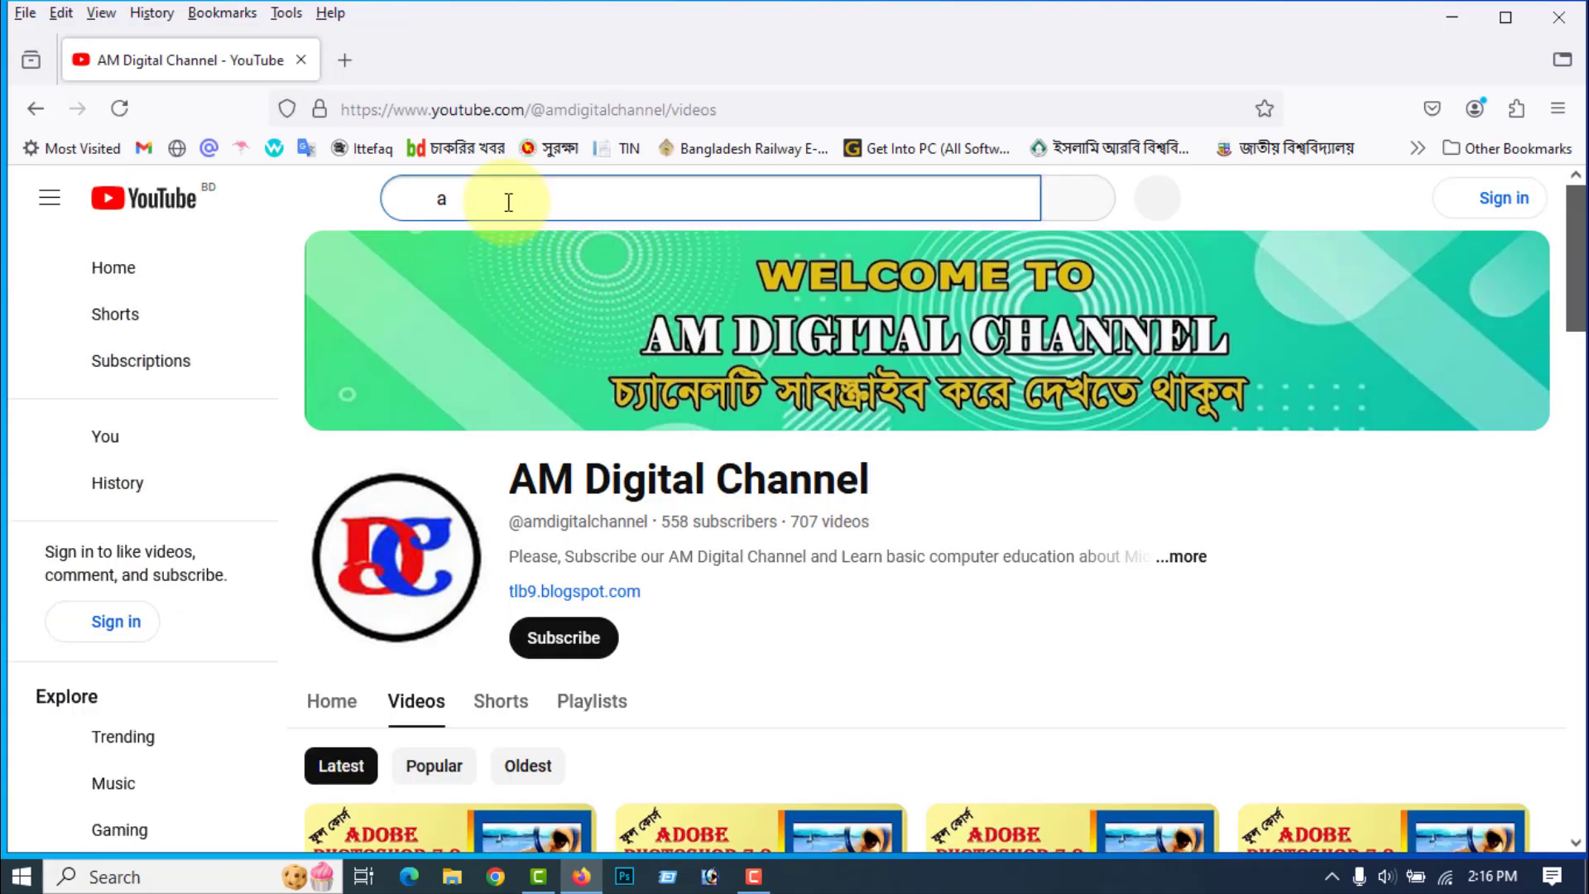
pyautogui.write('mdigital')
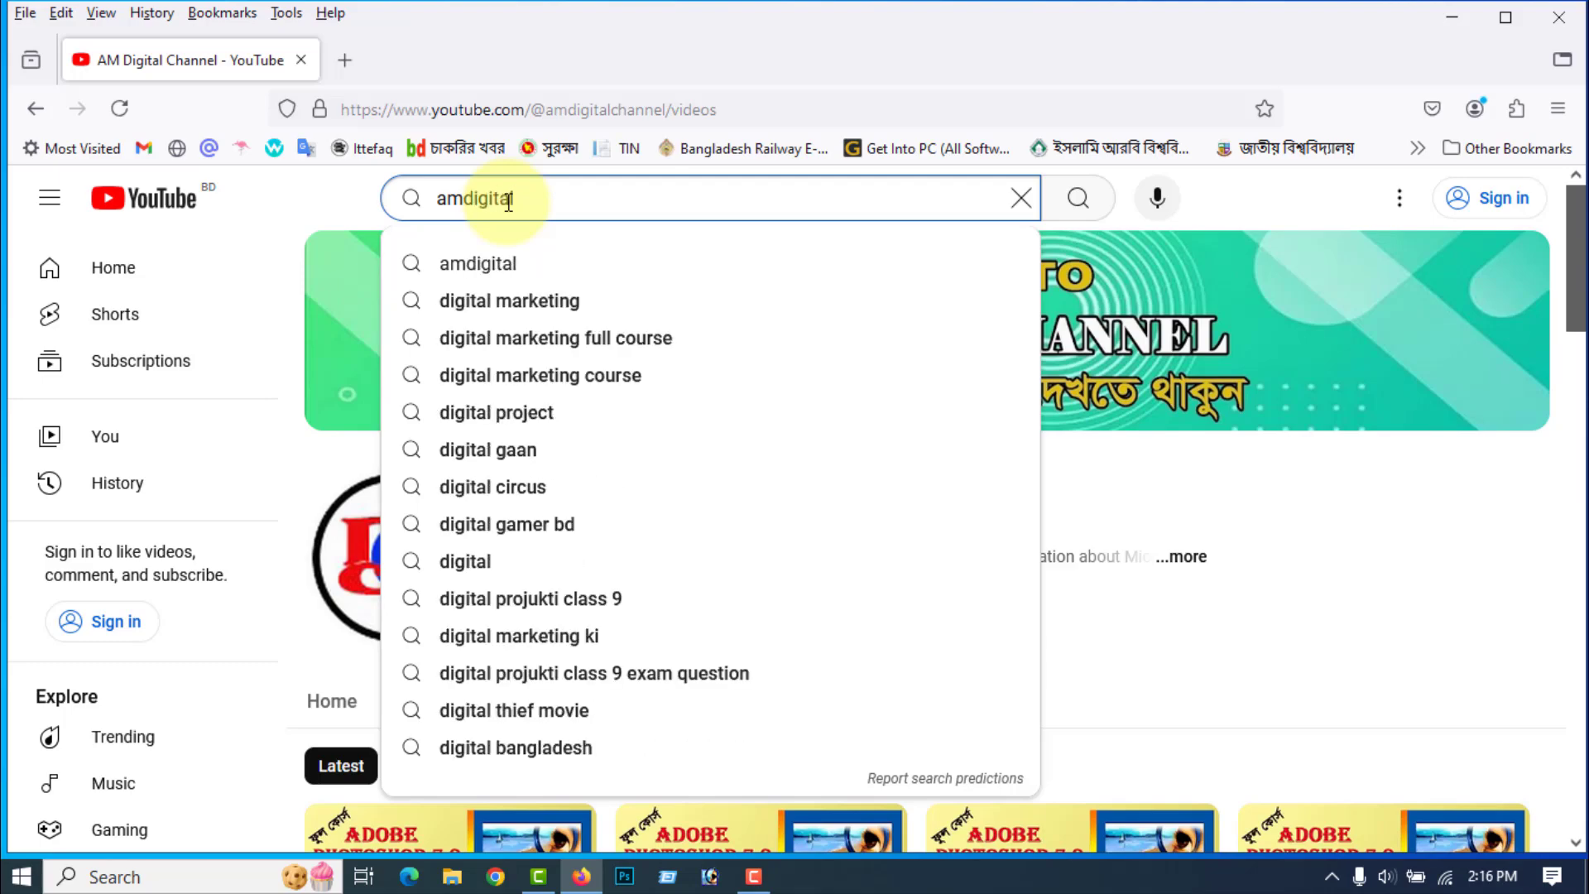
pyautogui.write('cha')
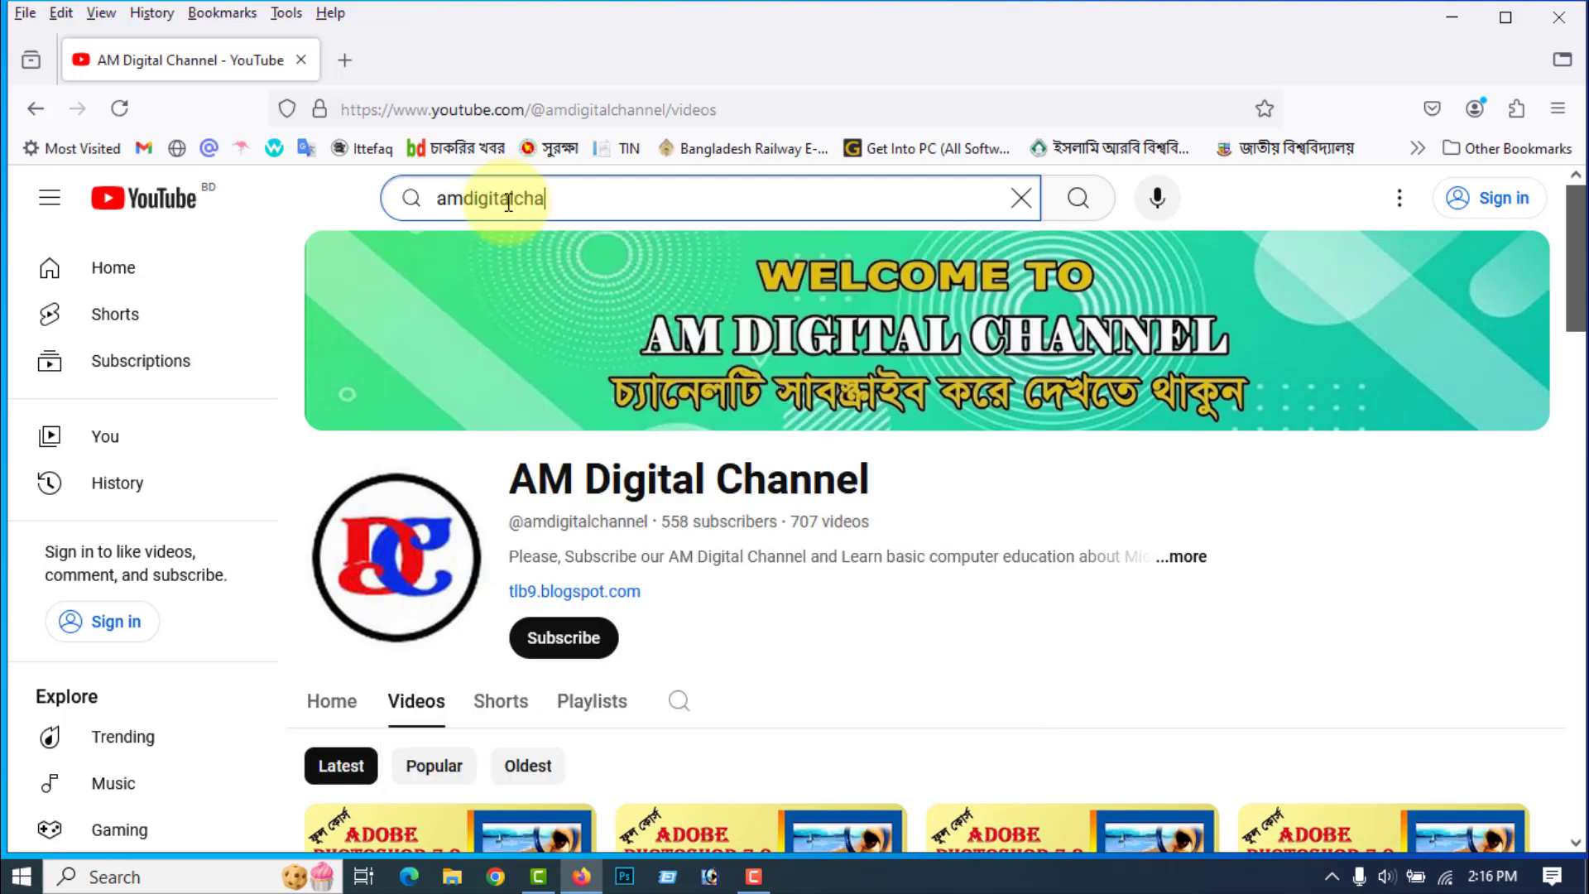
pyautogui.write('nnel')
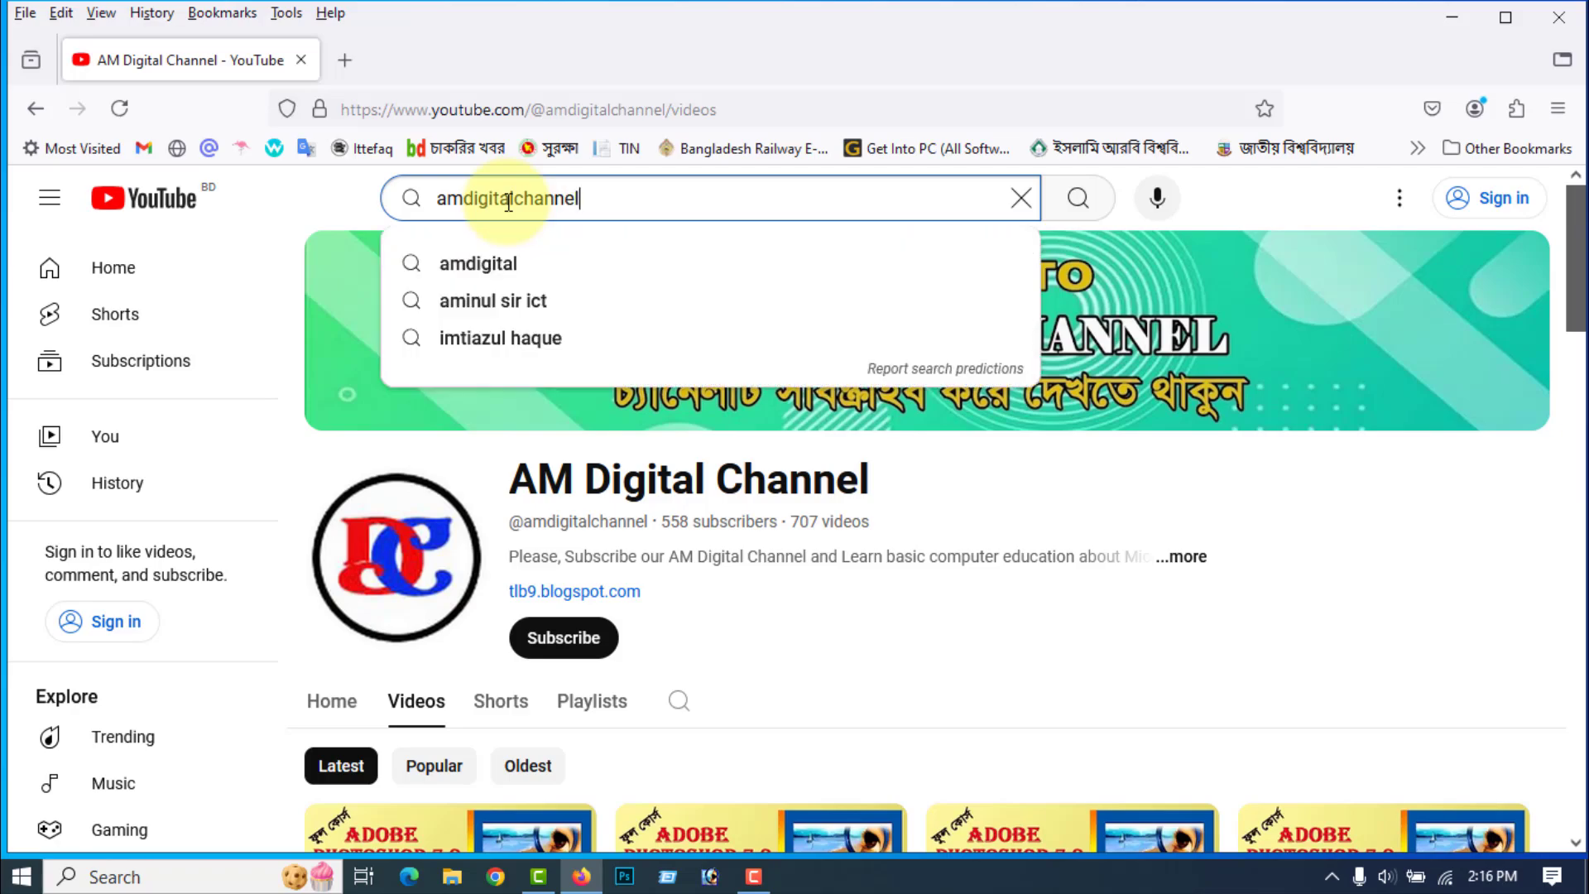
pyautogui.press('Return')
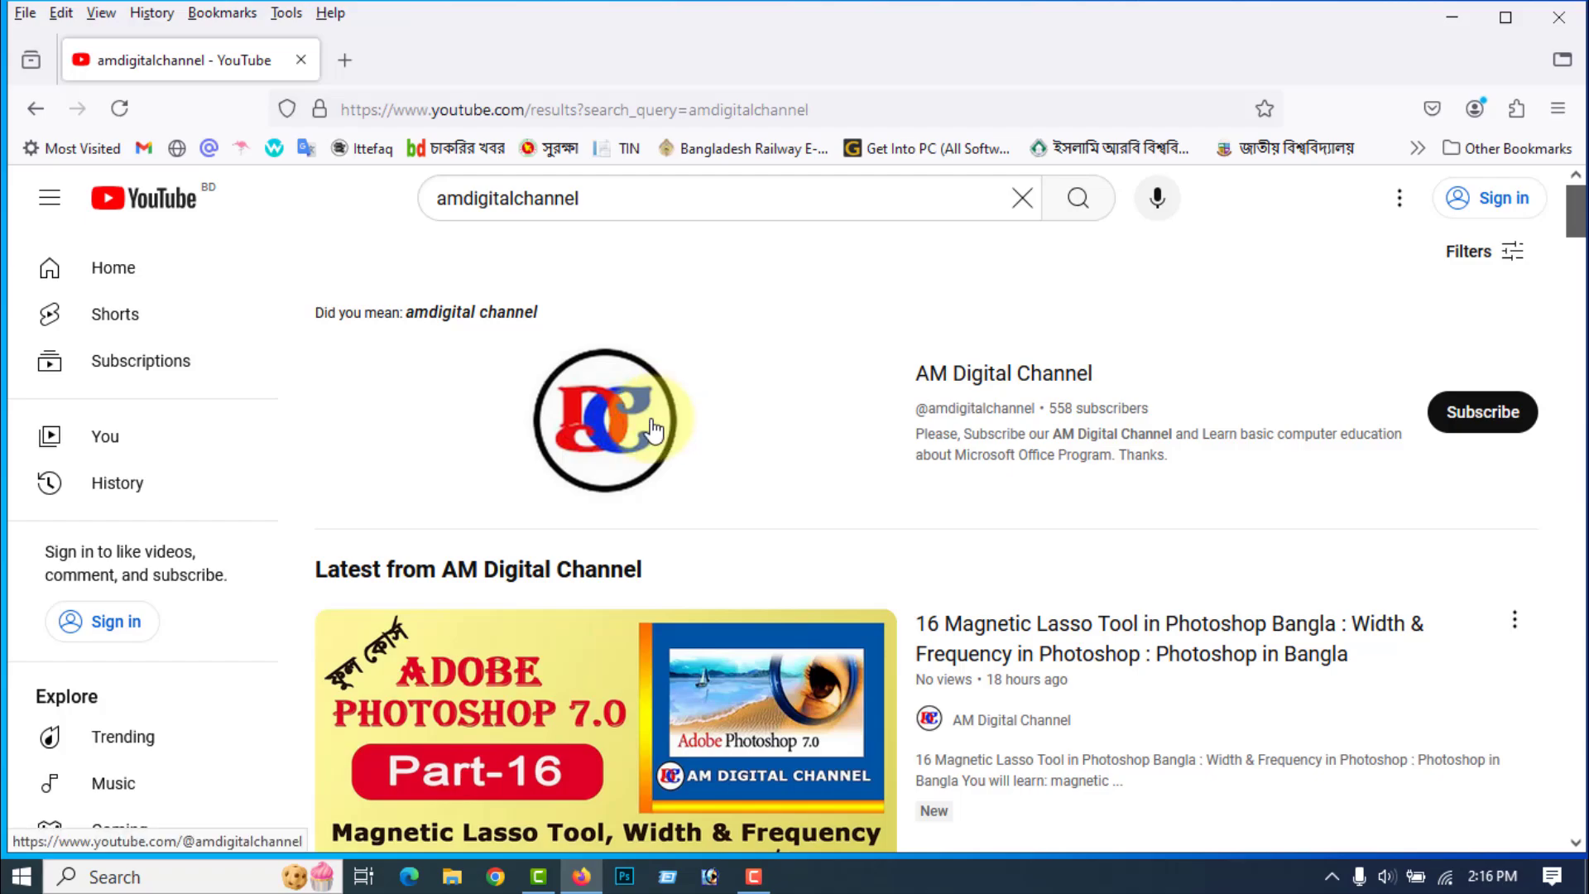
# Step: Open the AM Digital Channel page, look through its list of videos, and close the browser
pyautogui.click(627, 421)
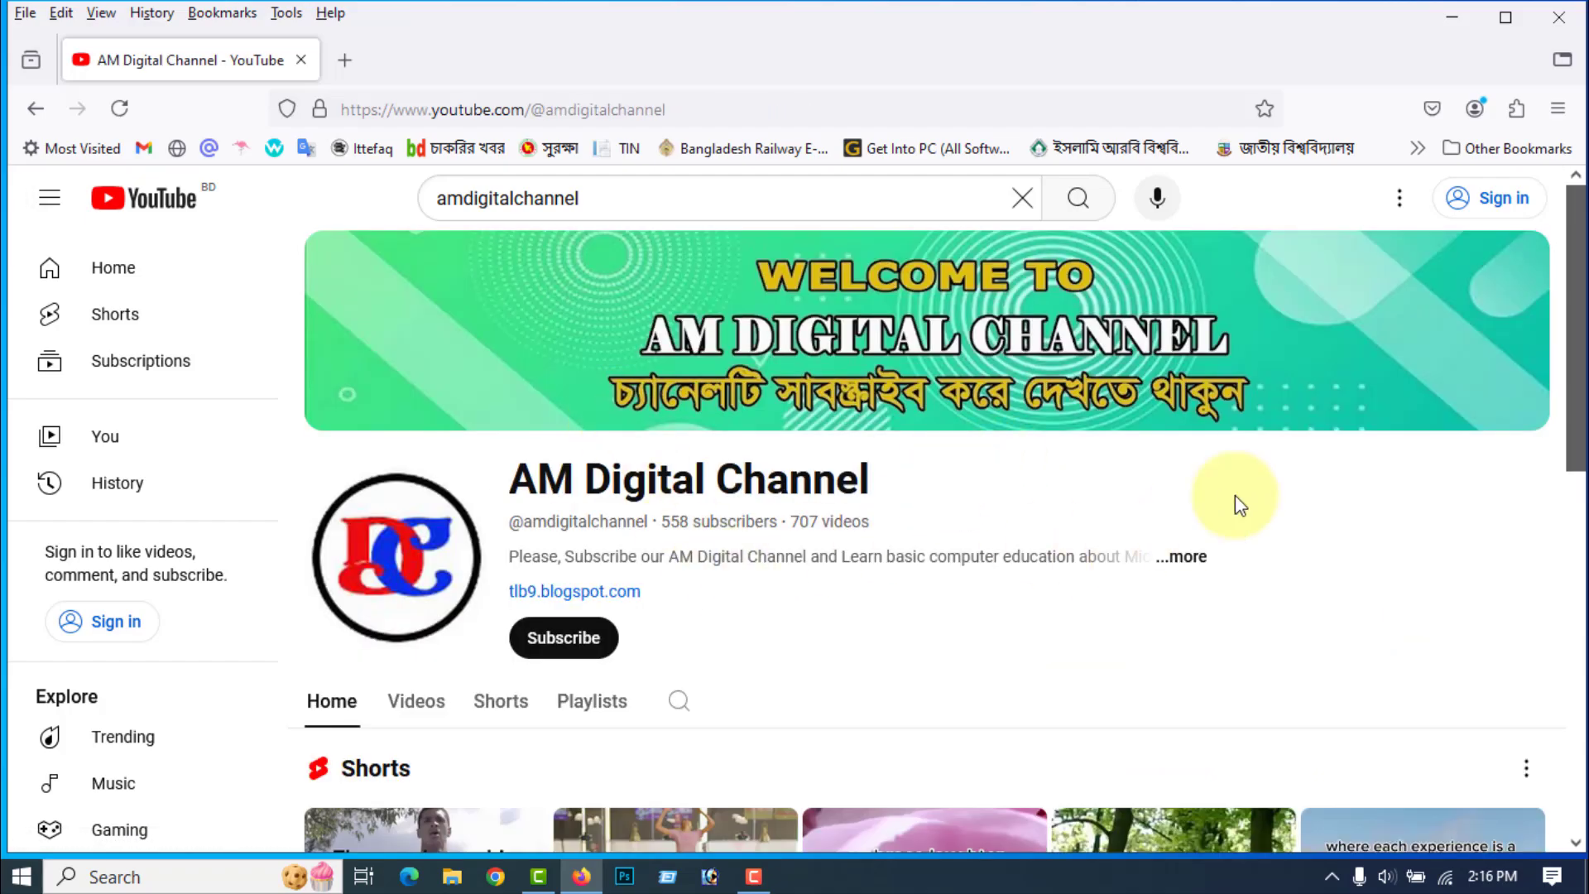
pyautogui.scroll(-3, 1258, 490)
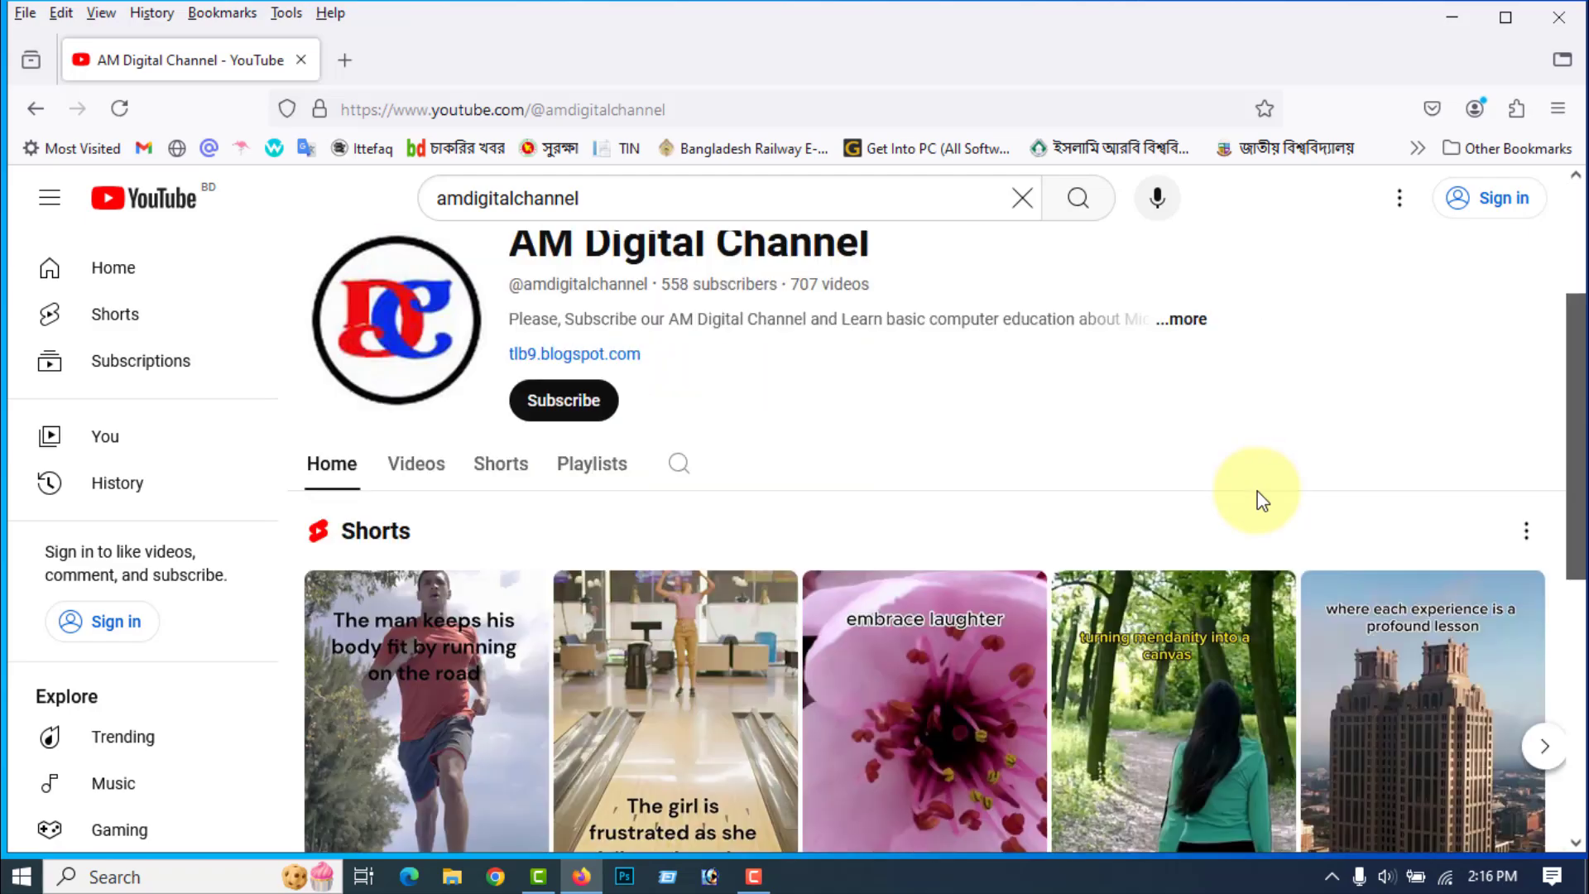
pyautogui.click(417, 465)
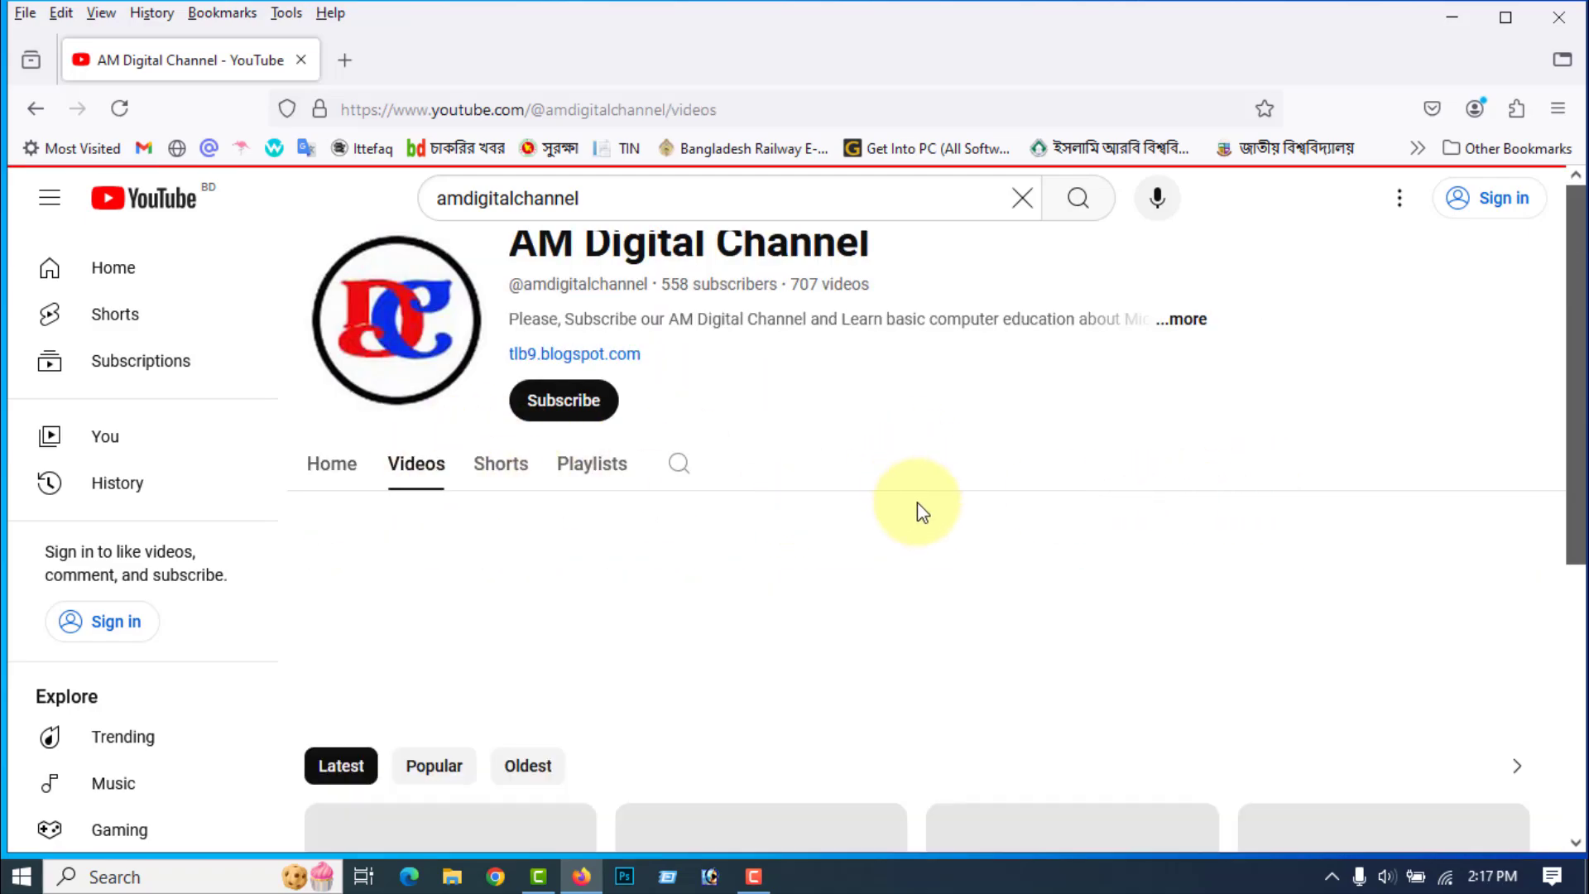
pyautogui.scroll(-10, 960, 534)
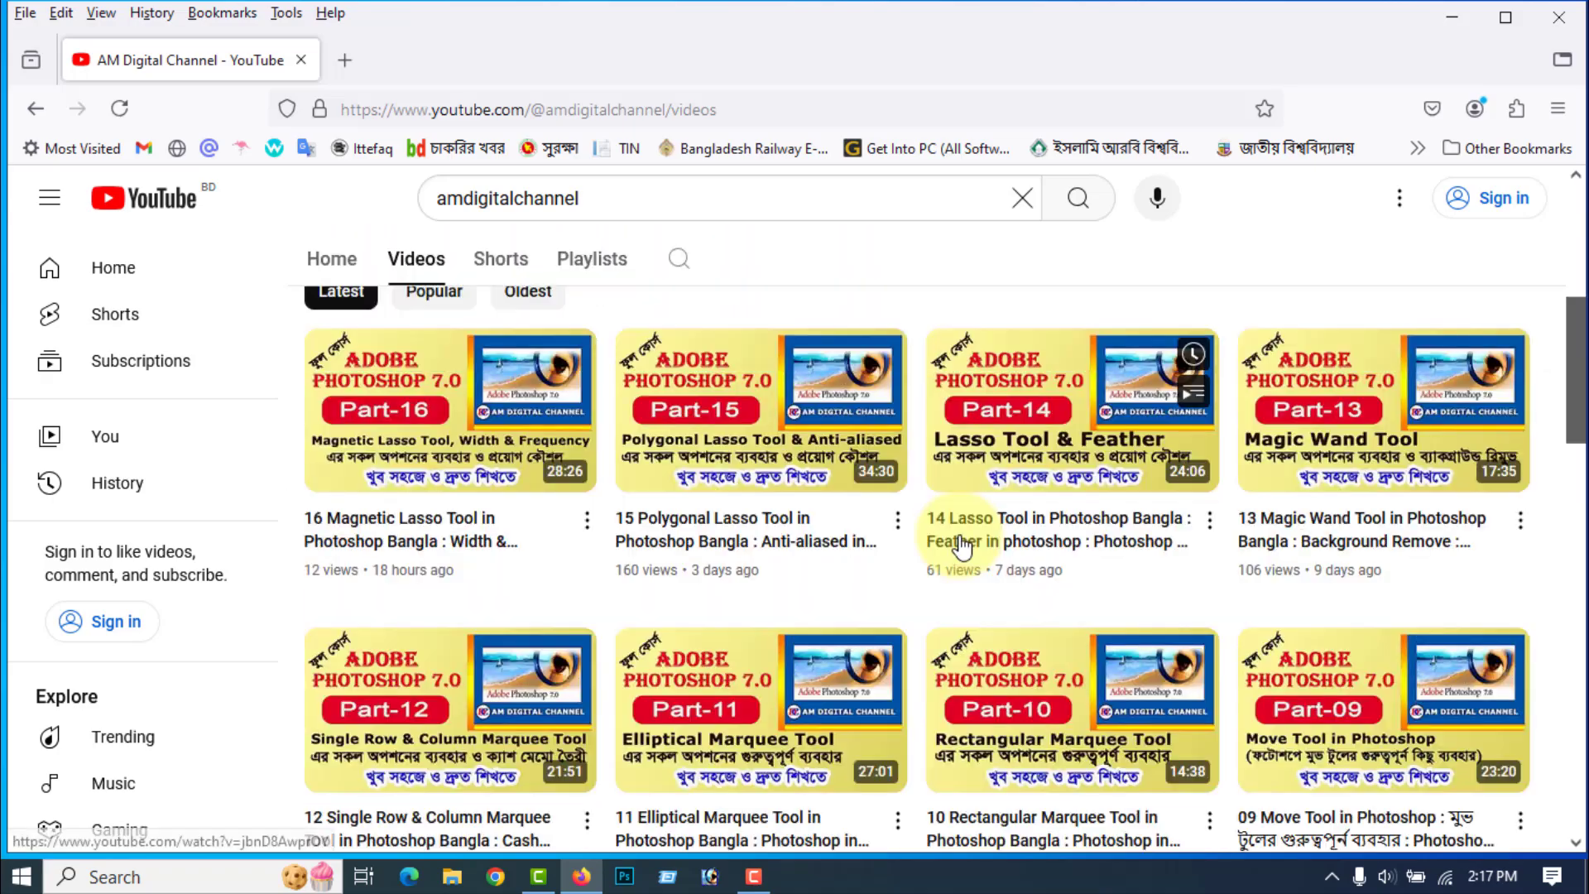
pyautogui.scroll(12, 953, 559)
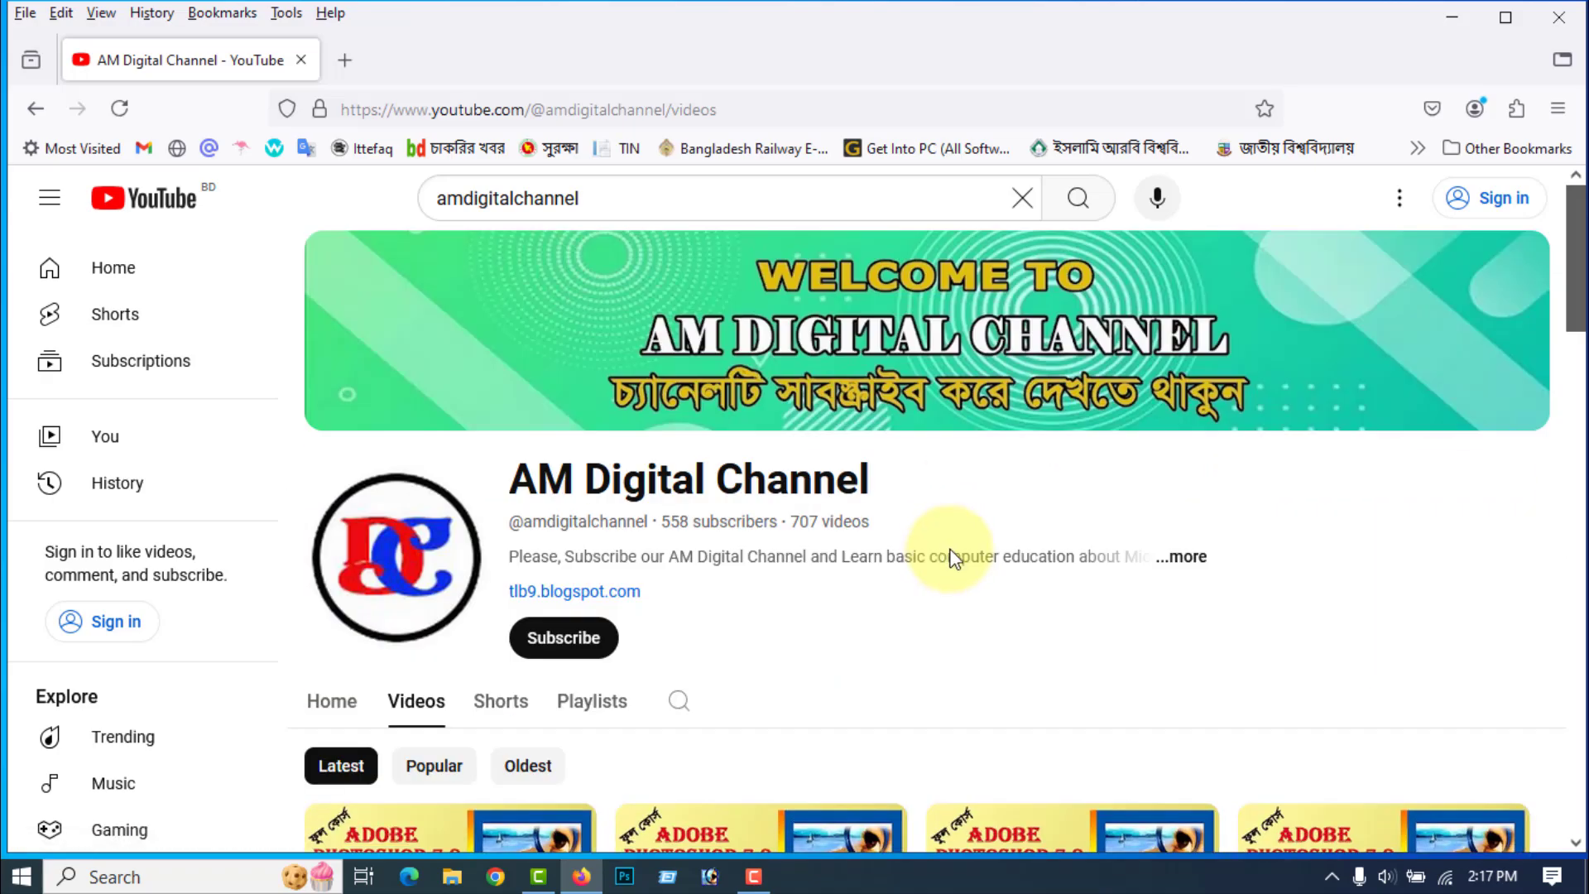
pyautogui.click(1559, 16)
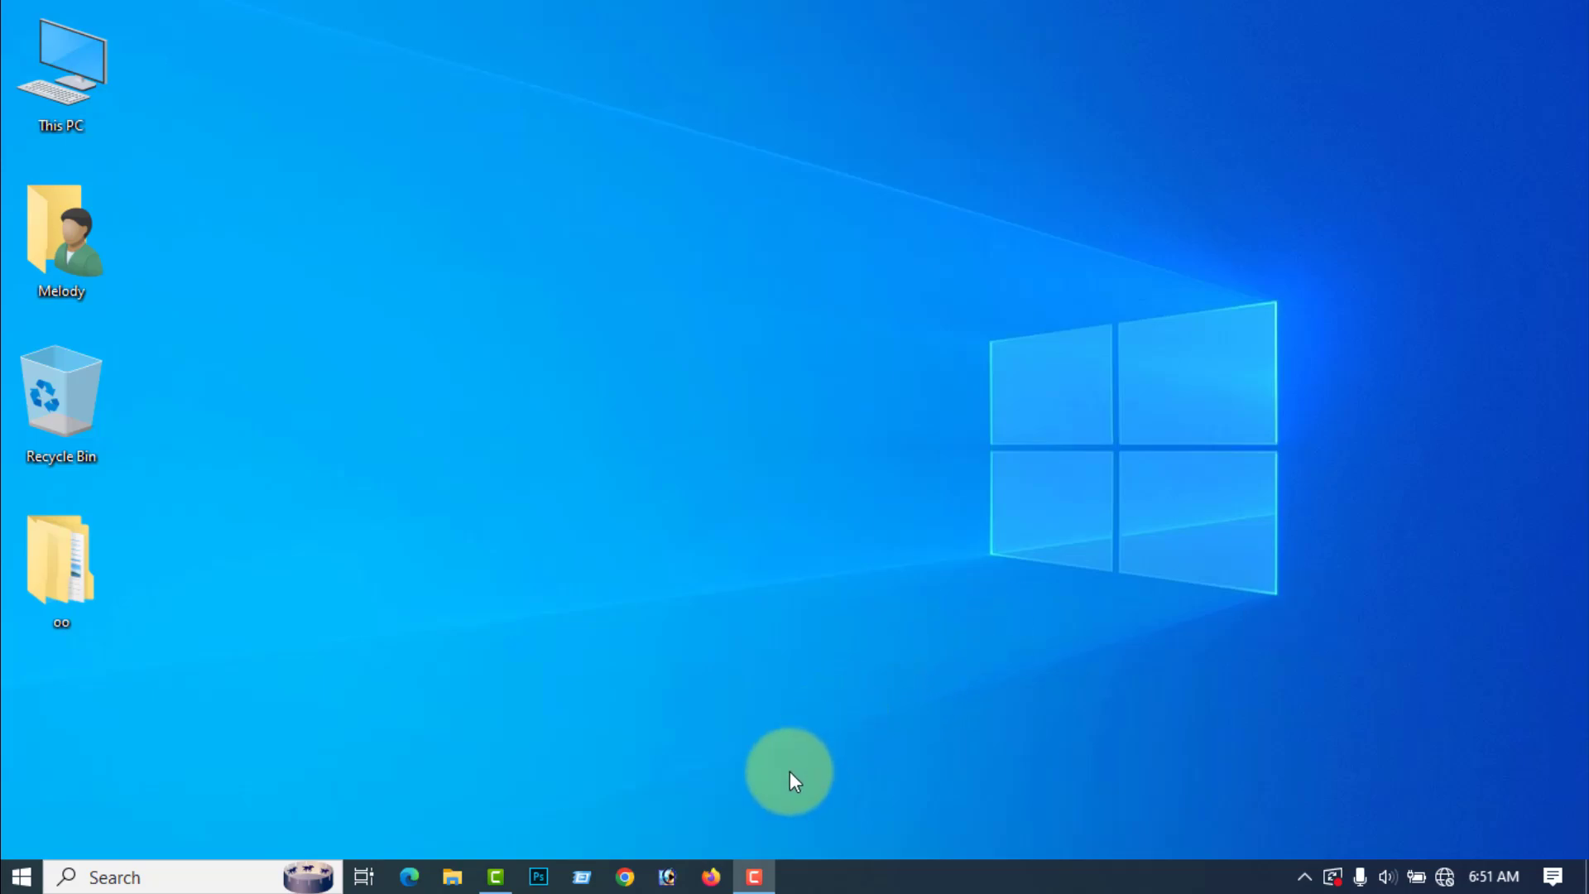
# Step: Switch to Adobe Photoshop and open the Row Man image from the aa folder on the WORKING FILE (G:) drive
pyautogui.click(668, 877)
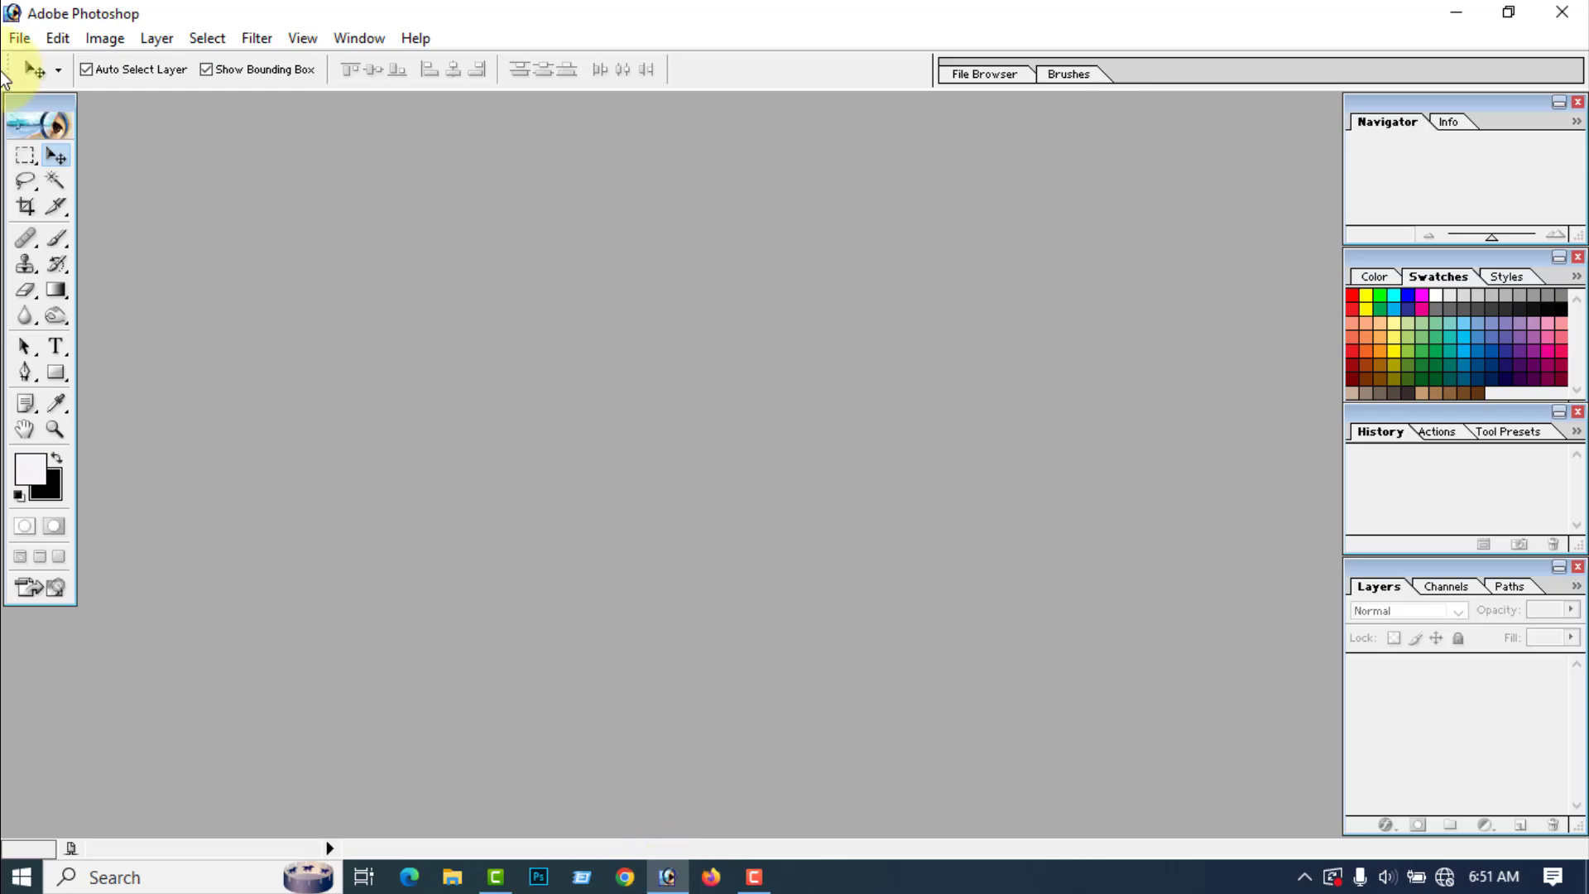
pyautogui.click(19, 38)
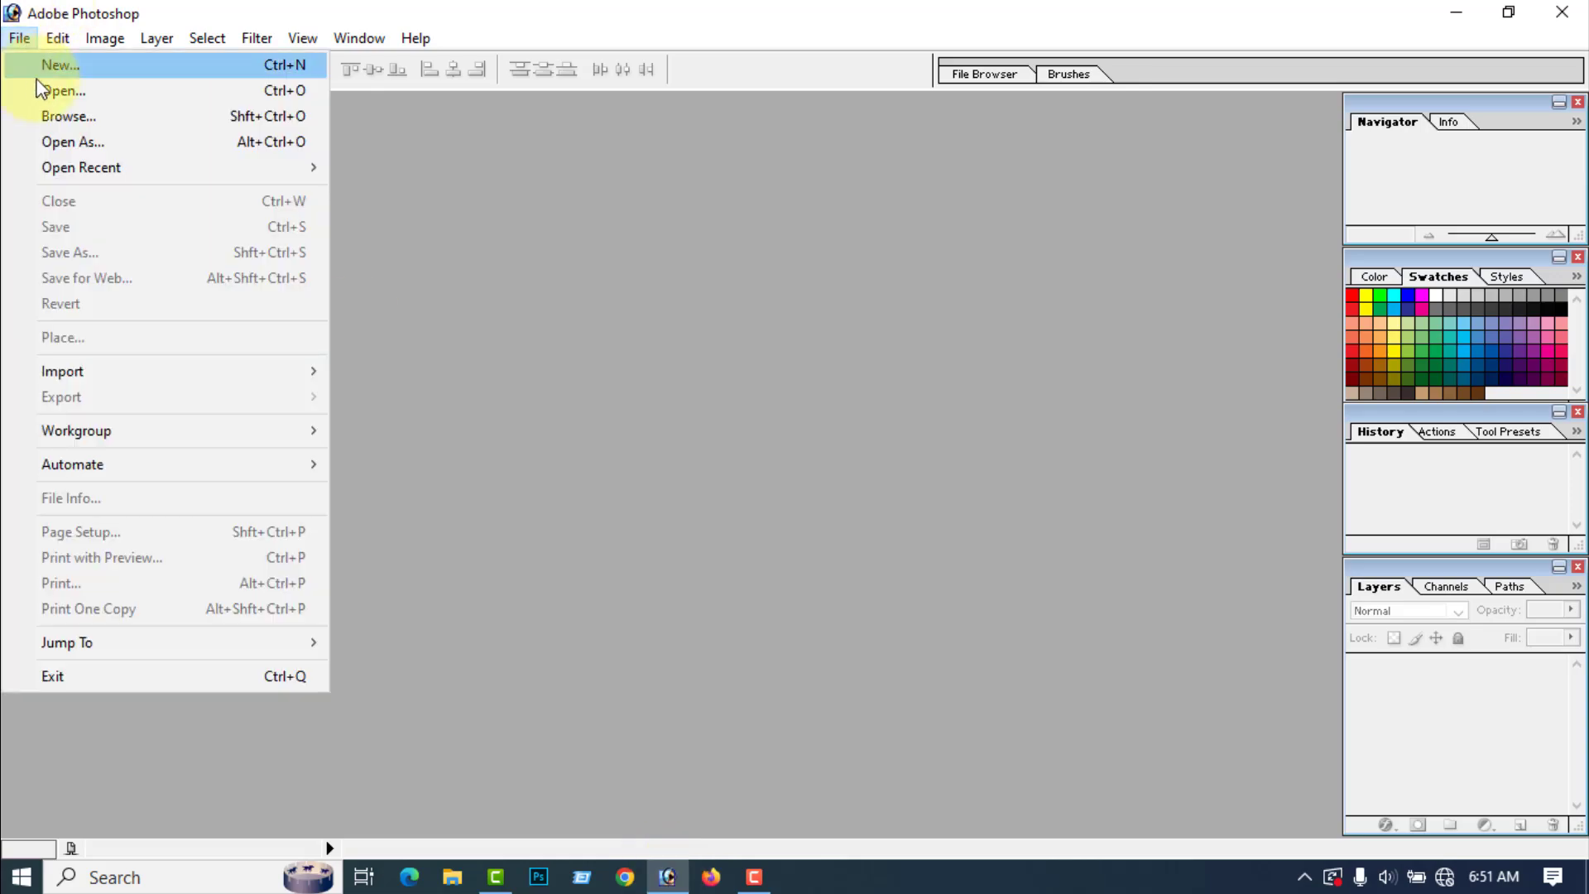
pyautogui.click(76, 91)
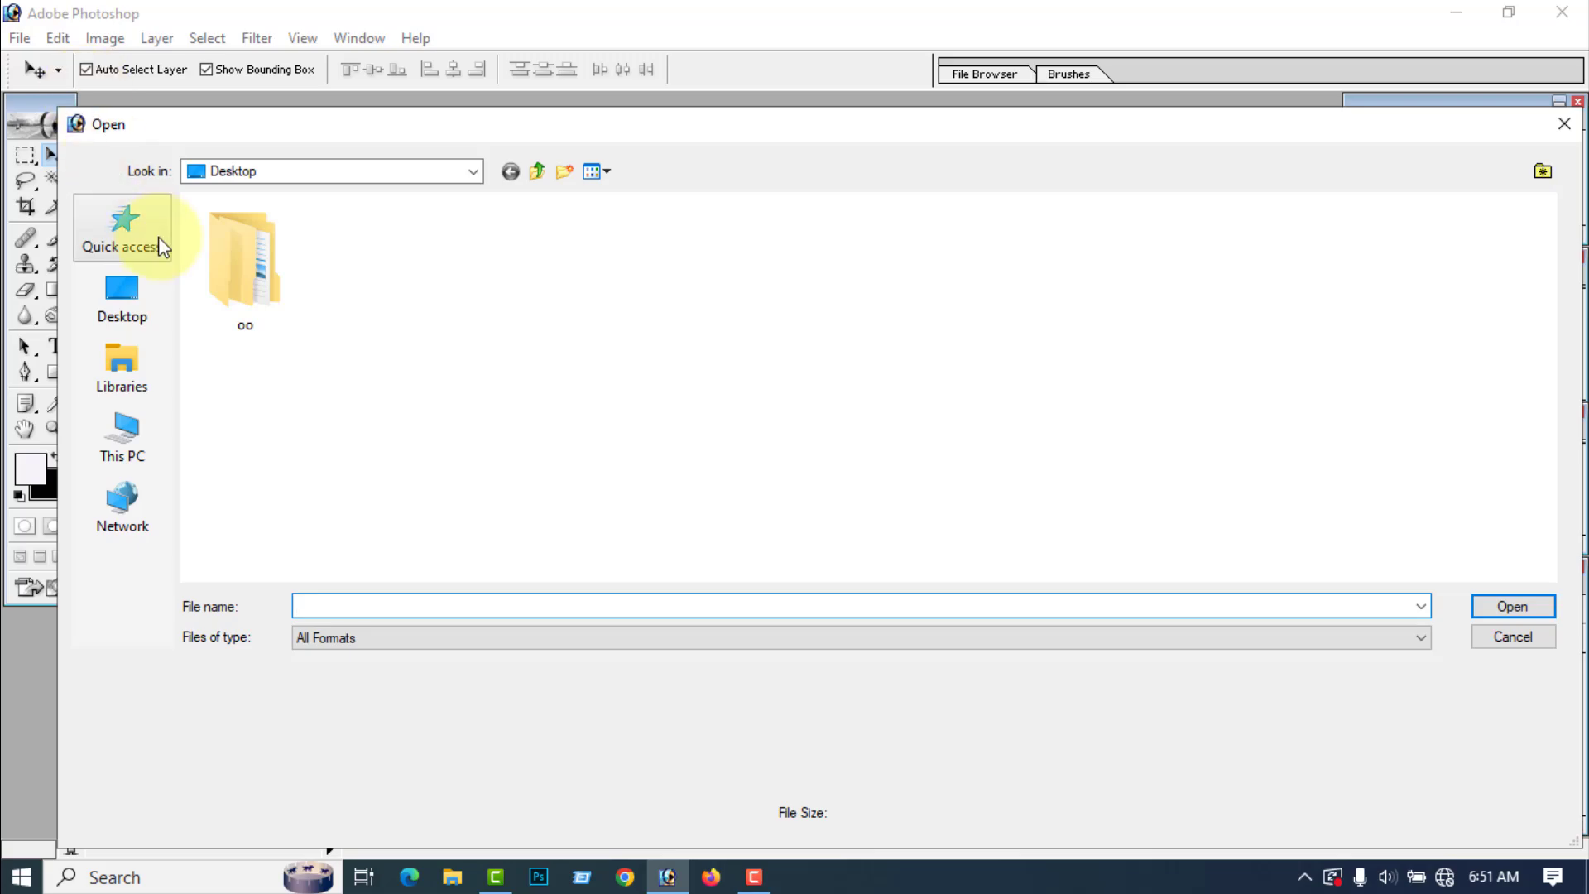
pyautogui.click(469, 172)
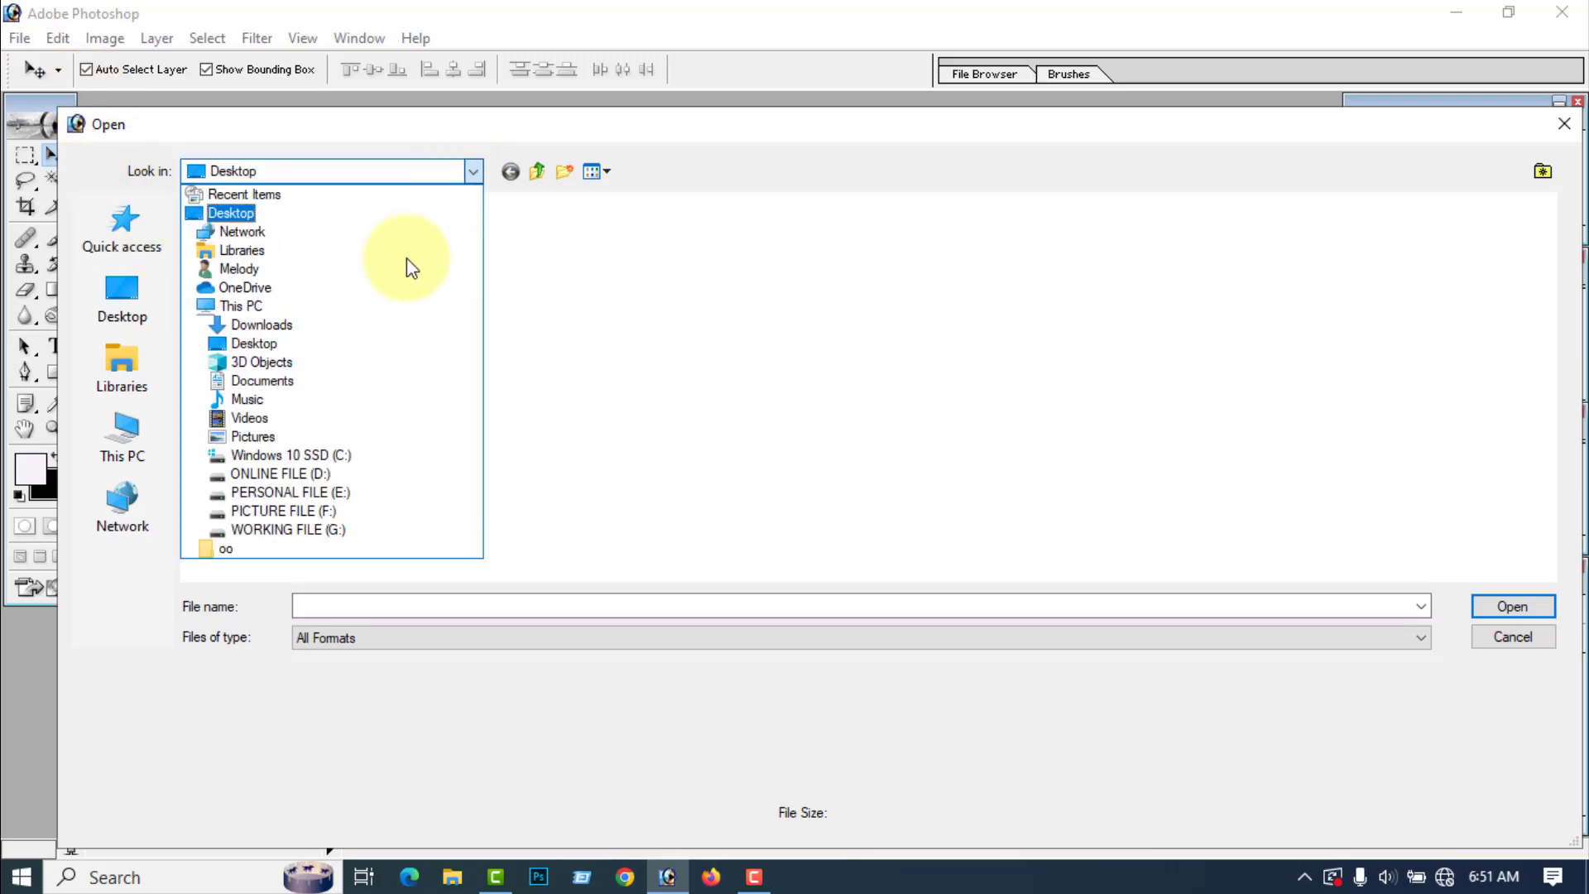
pyautogui.click(289, 529)
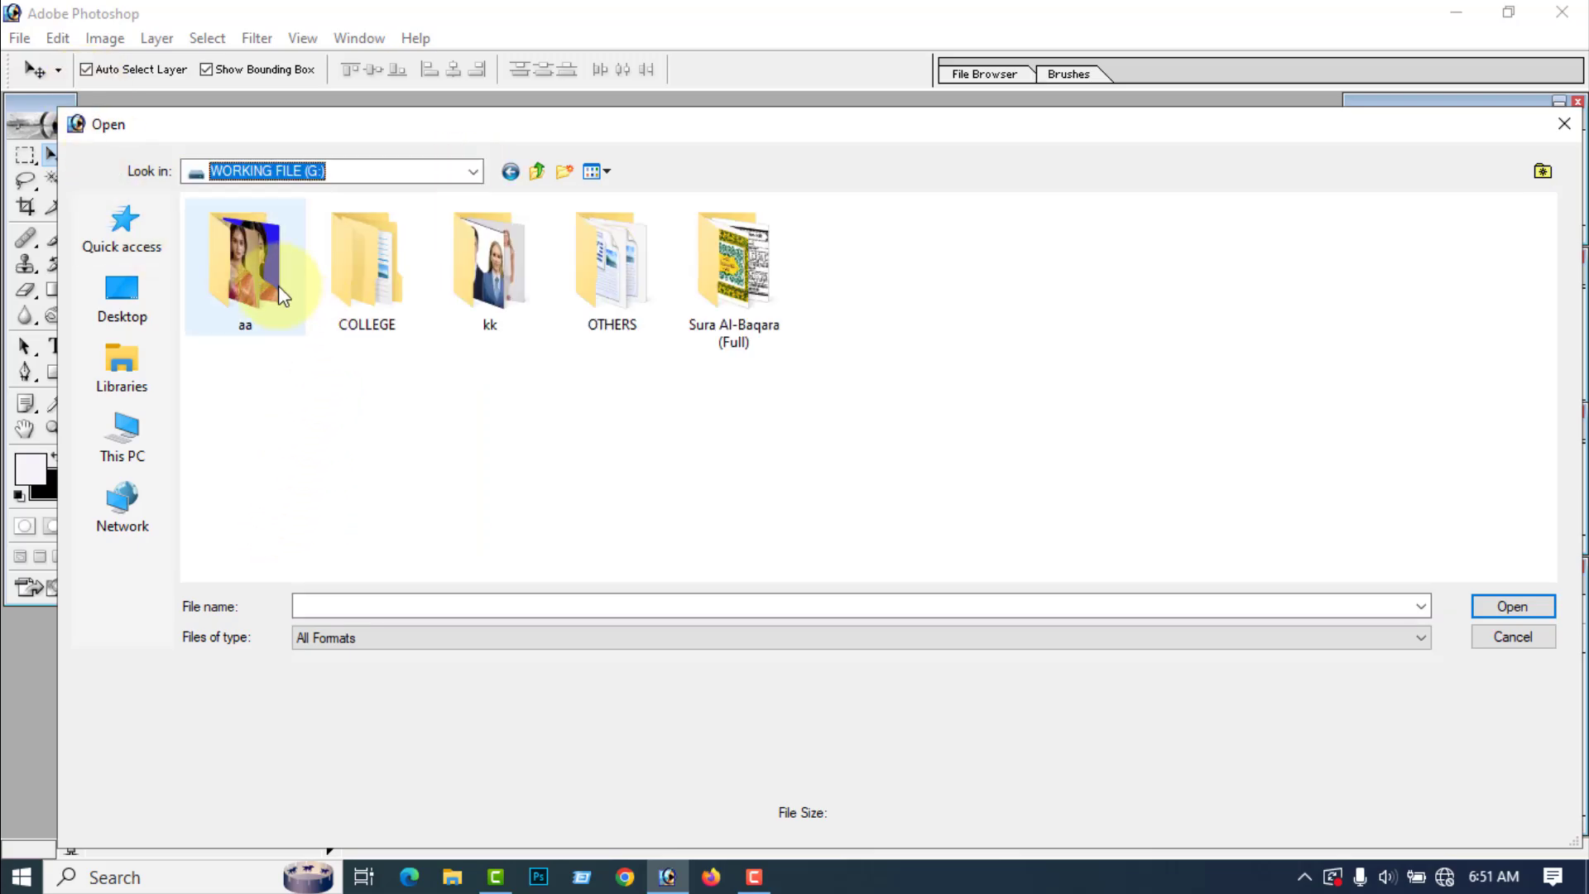
pyautogui.doubleClick(249, 265)
pyautogui.click(627, 282)
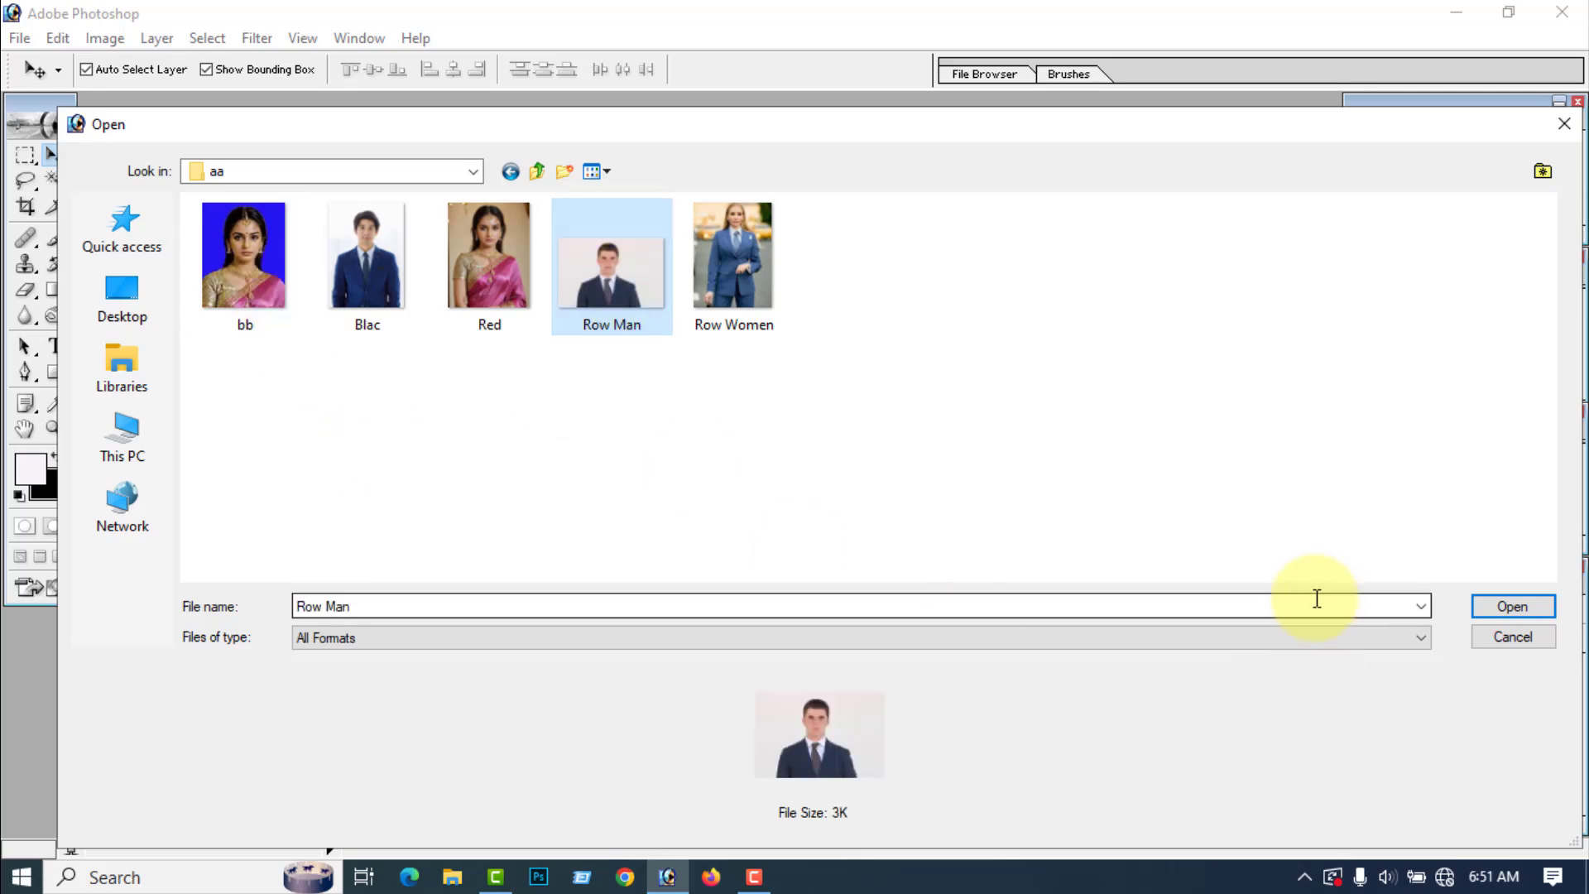
pyautogui.click(1481, 608)
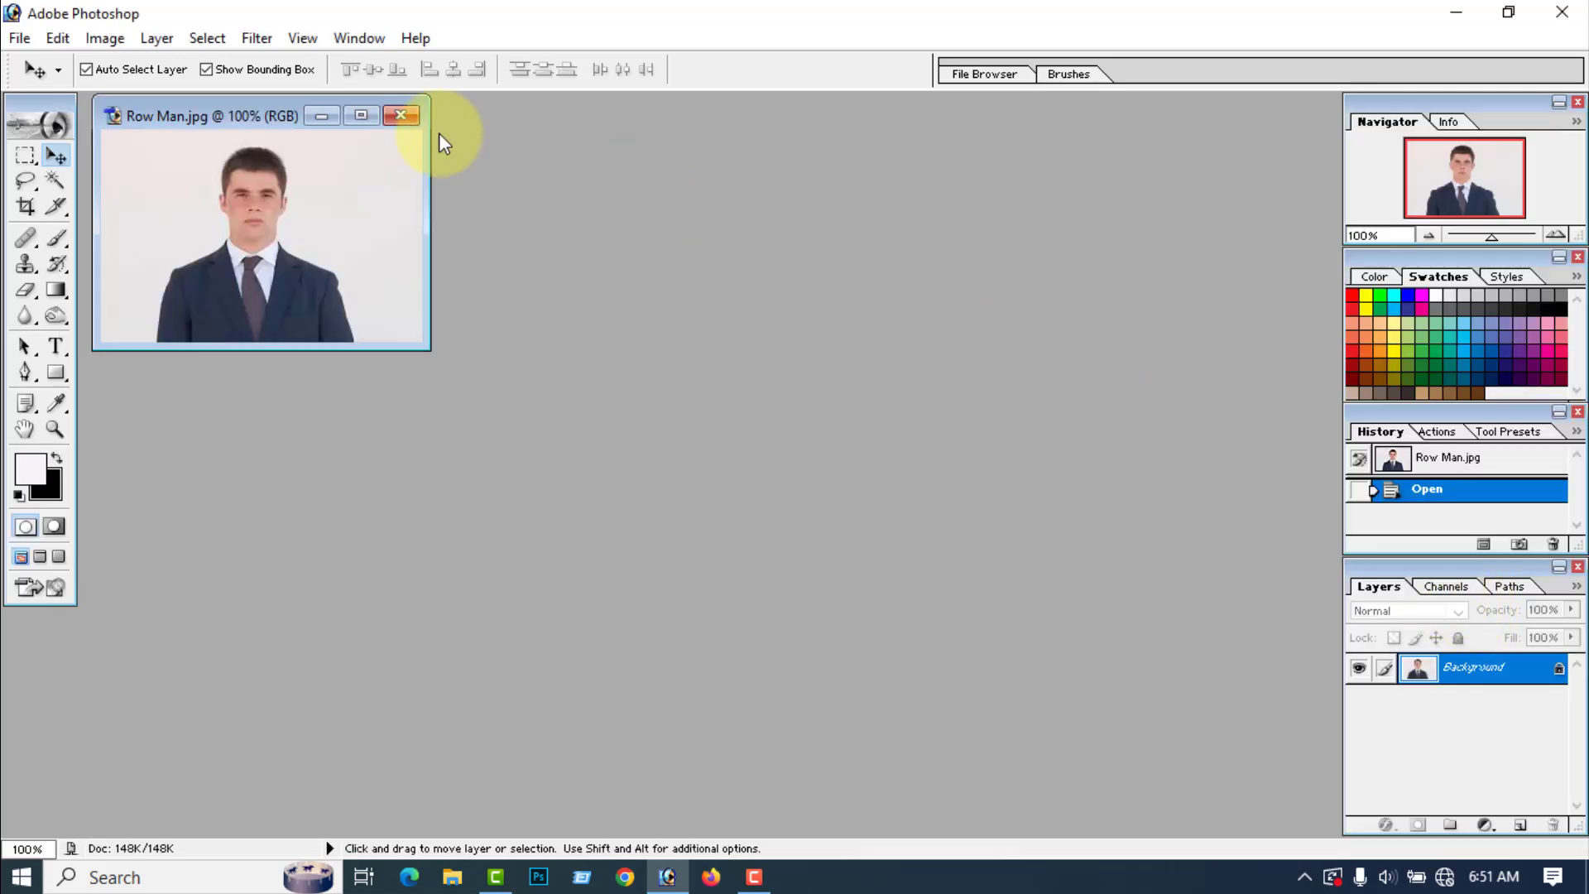
# Step: Maximize the Row Man image window and convert the locked Background into a regular layer named Layer 0
pyautogui.click(361, 115)
pyautogui.scroll(7, 460, 220)
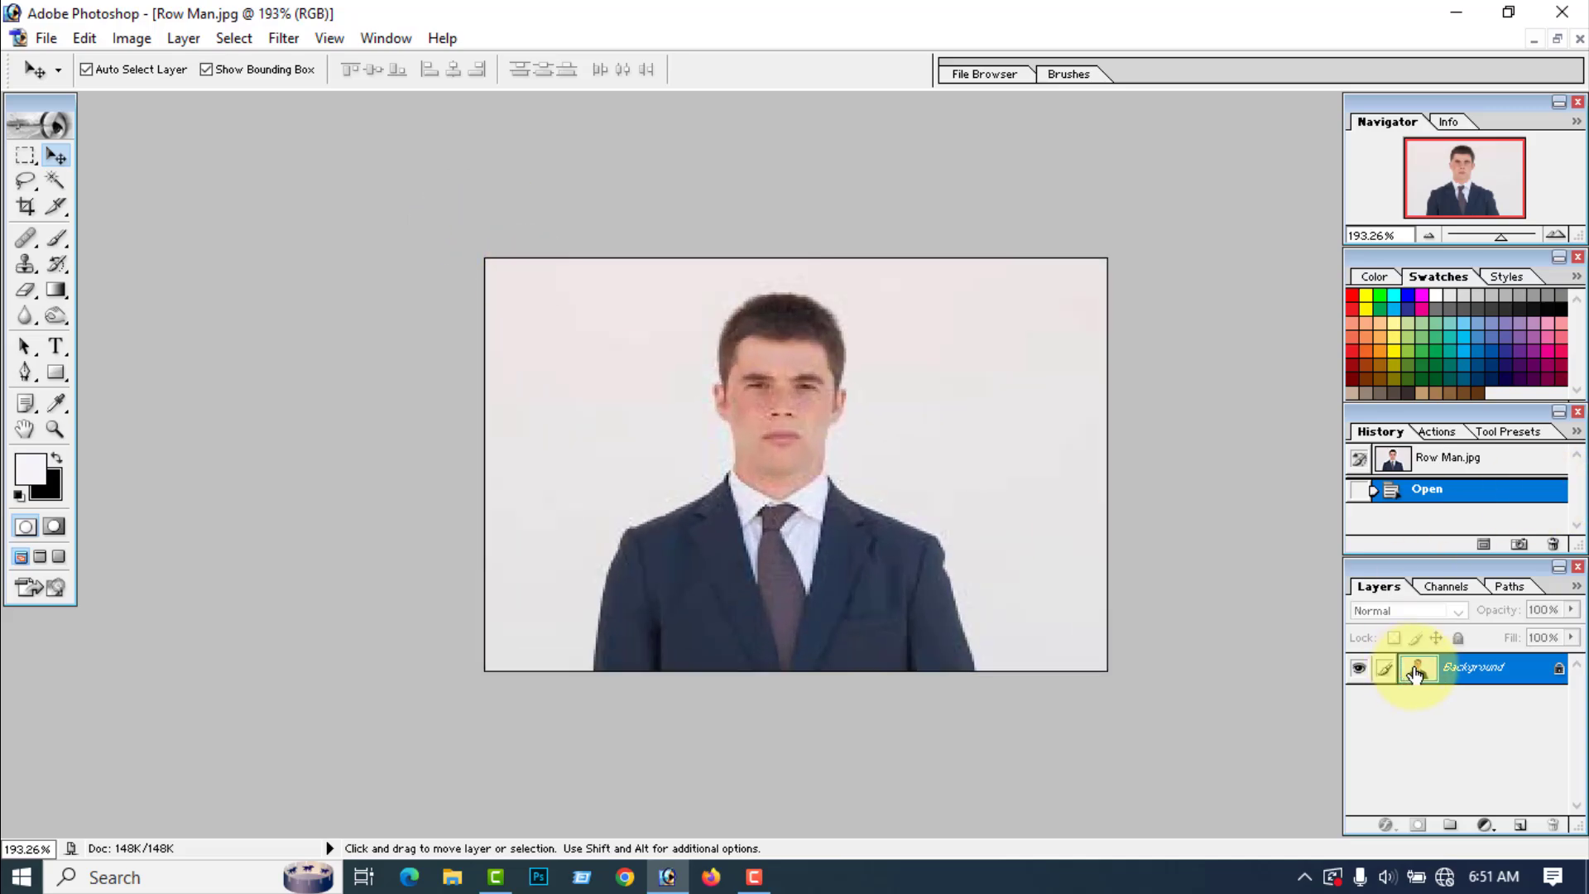
pyautogui.doubleClick(1561, 677)
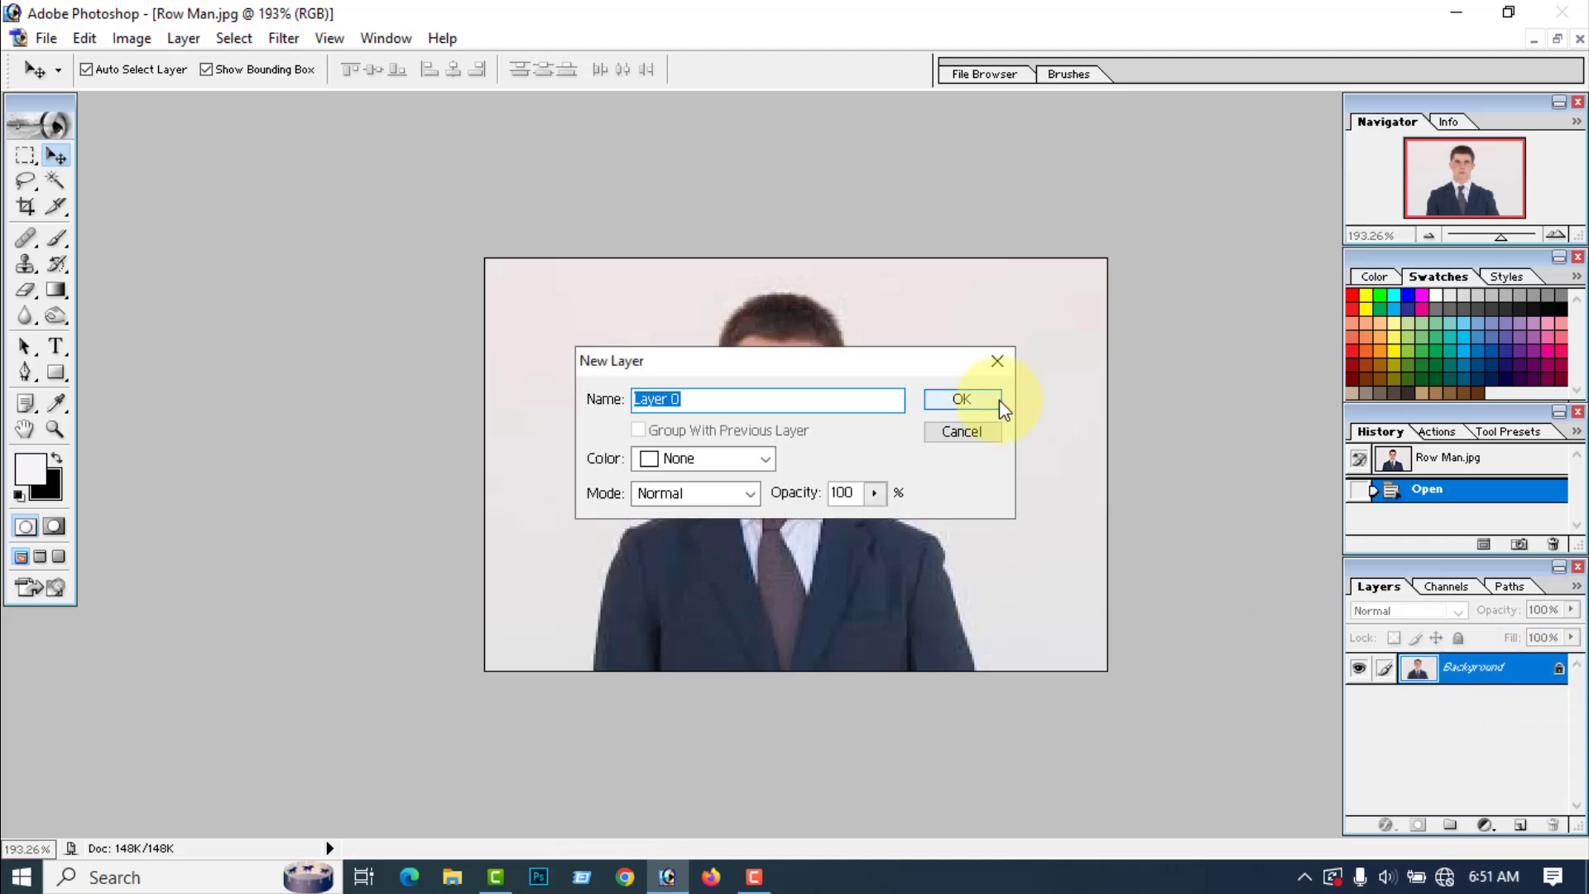
pyautogui.click(961, 400)
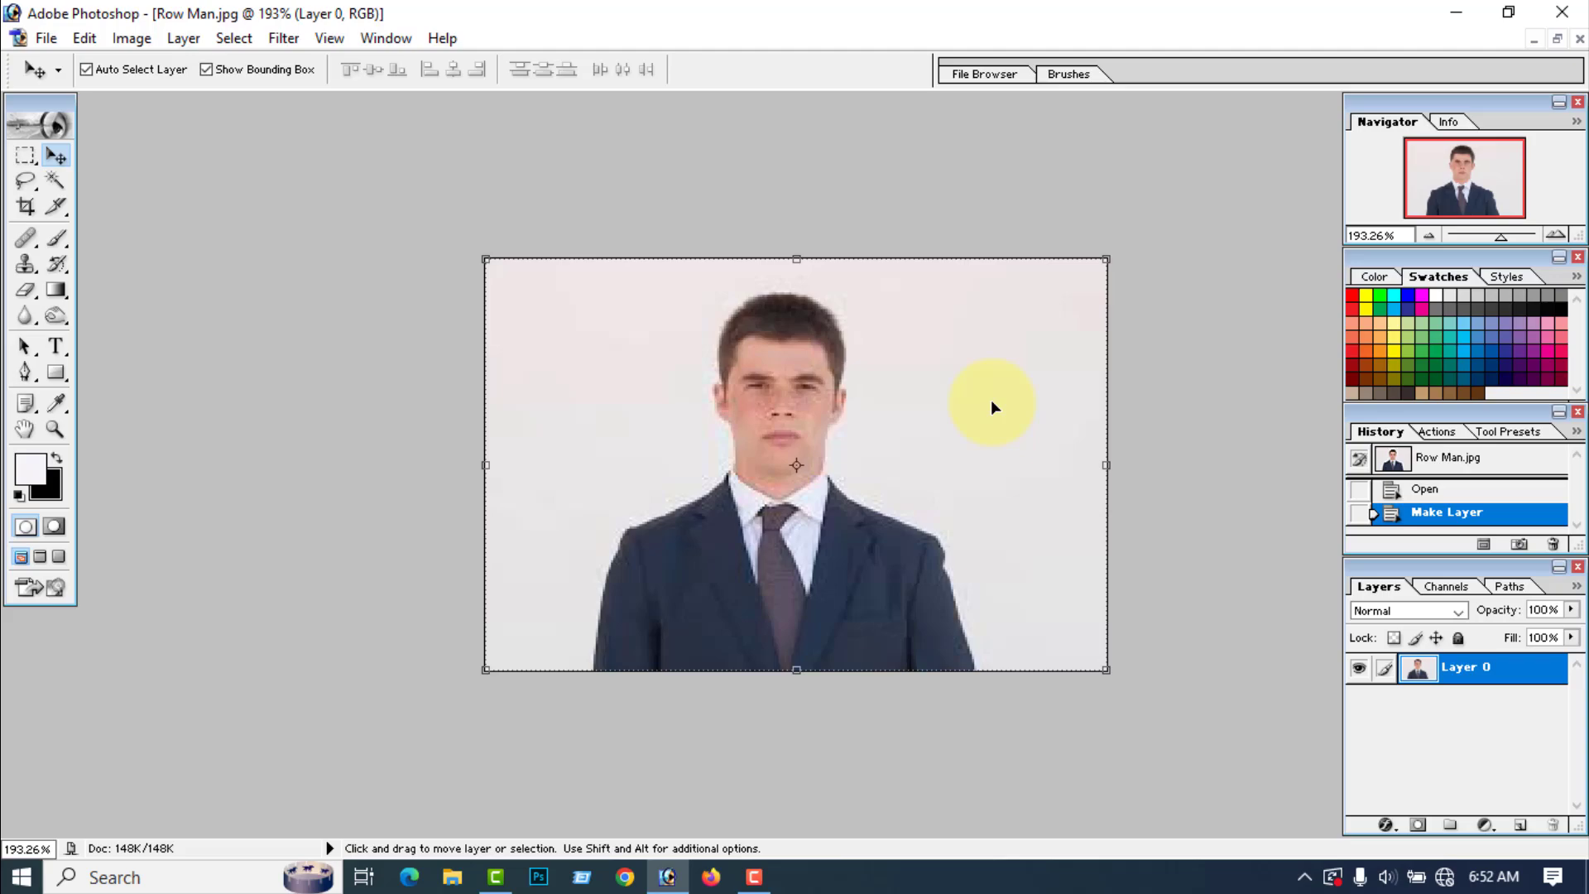
# Step: Activate the Crop tool, try loading the front image's dimensions, and clear the width, height and resolution values
pyautogui.click(26, 207)
pyautogui.click(687, 70)
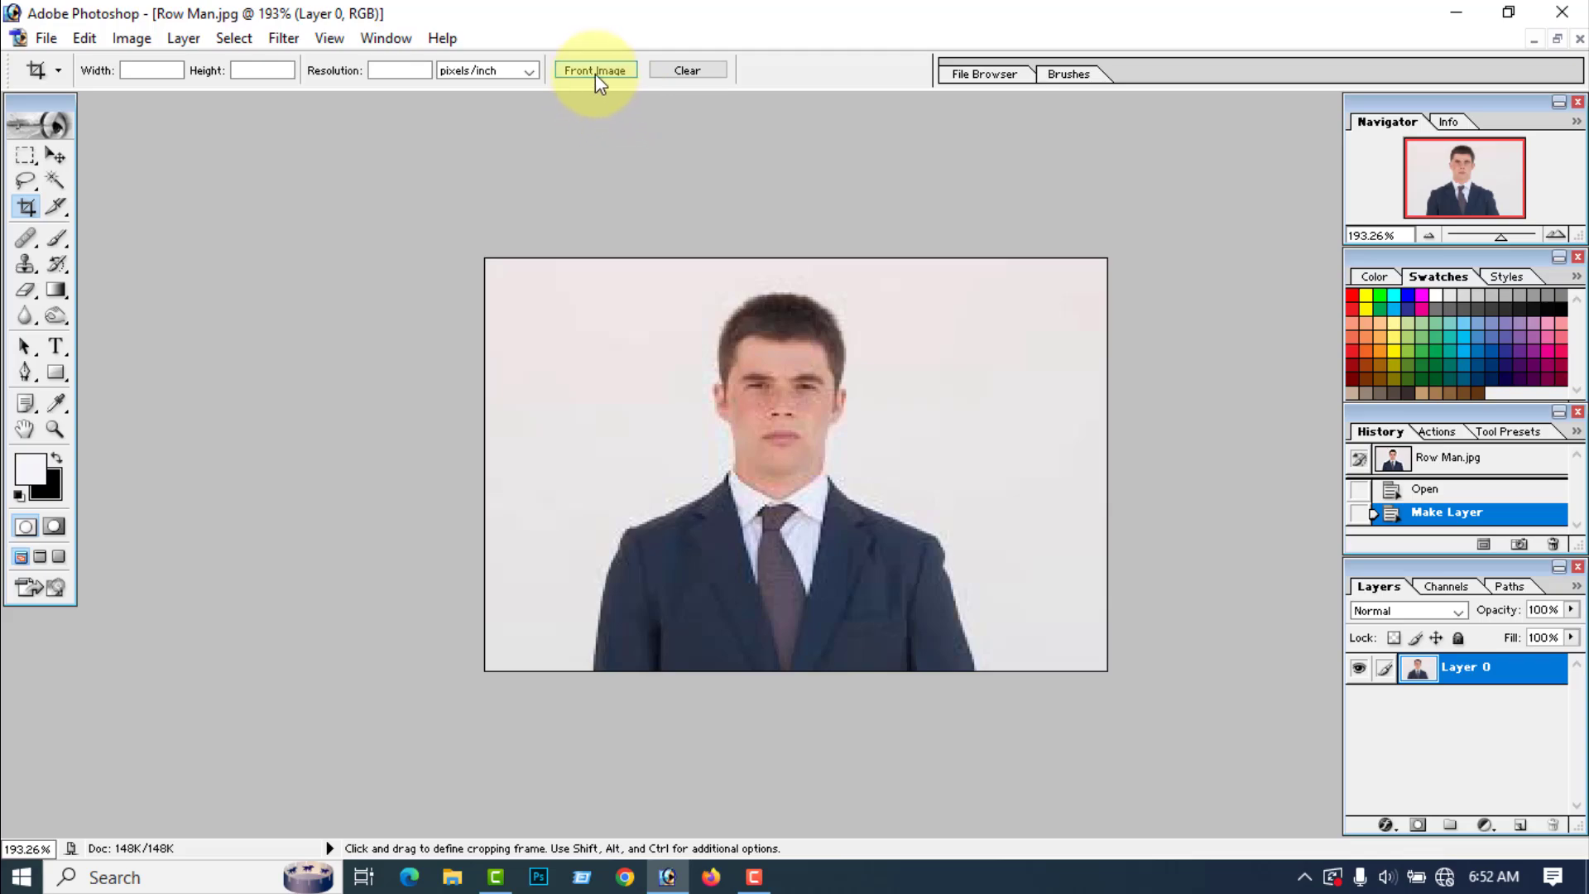
pyautogui.click(595, 71)
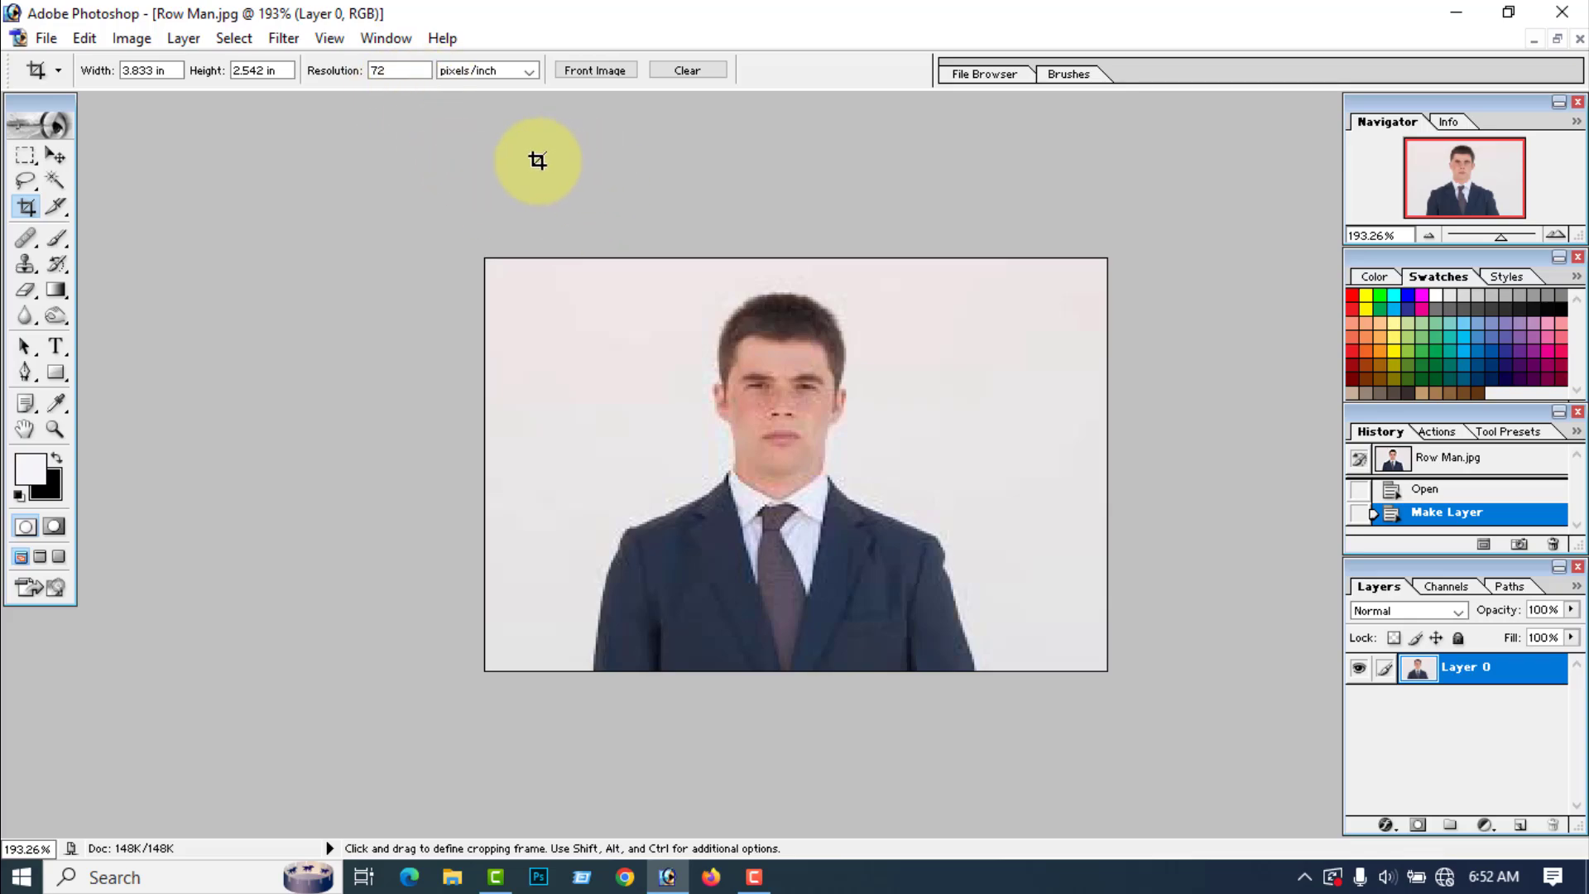
pyautogui.click(703, 72)
# Step: Set the crop size to 1.5 in wide by 1.9 in high at a resolution of 300 pixels/inch
pyautogui.click(157, 70)
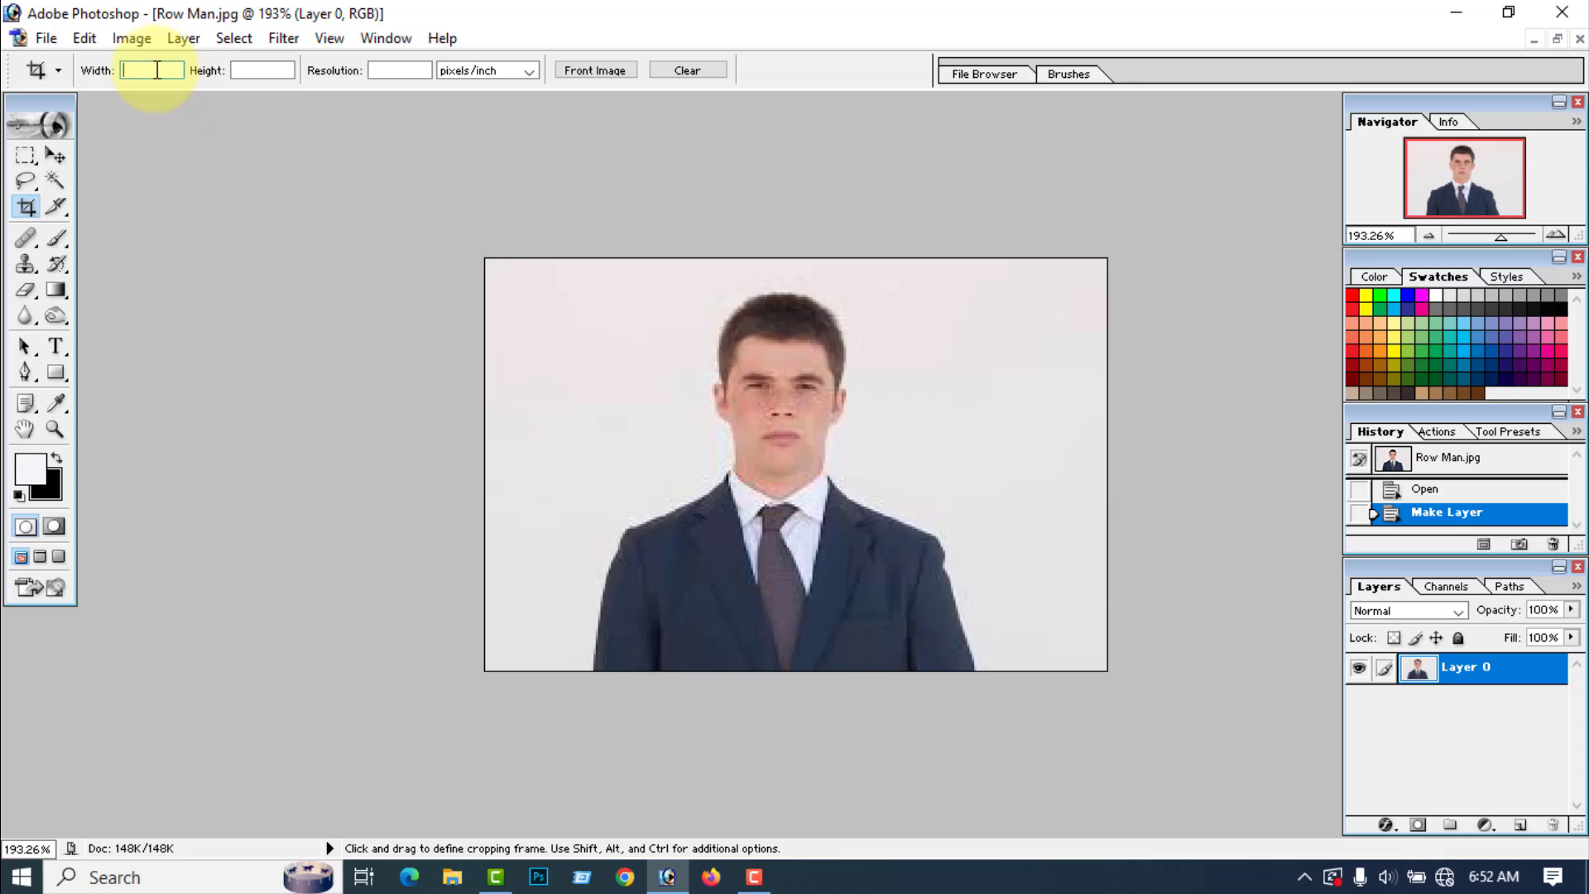
pyautogui.write('1.5')
pyautogui.click(252, 71)
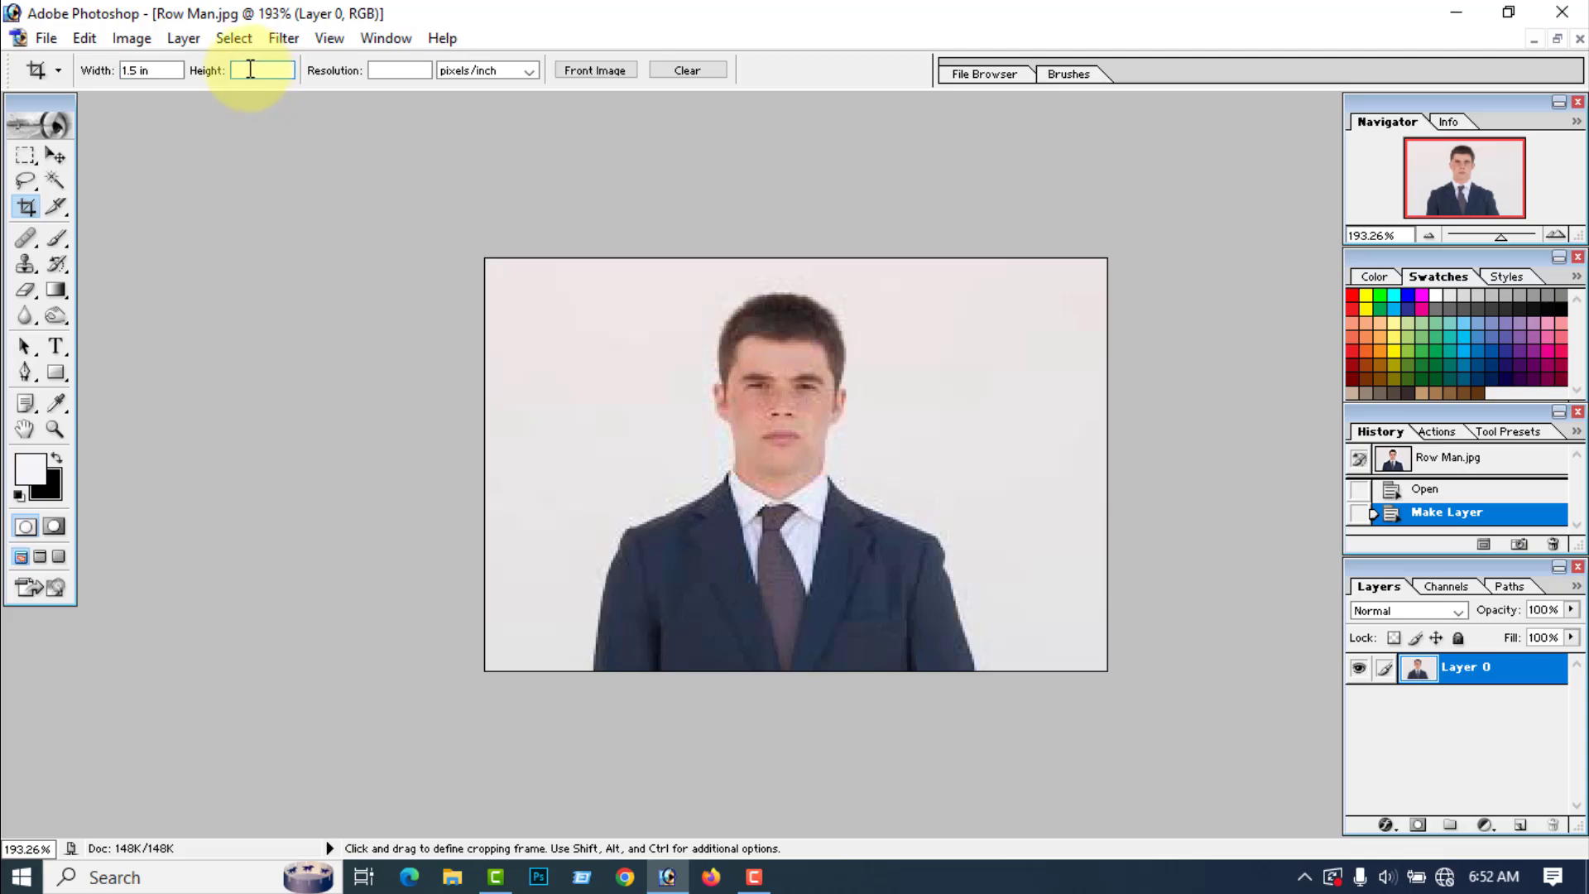
pyautogui.write('1.9in')
pyautogui.click(418, 71)
pyautogui.write('3')
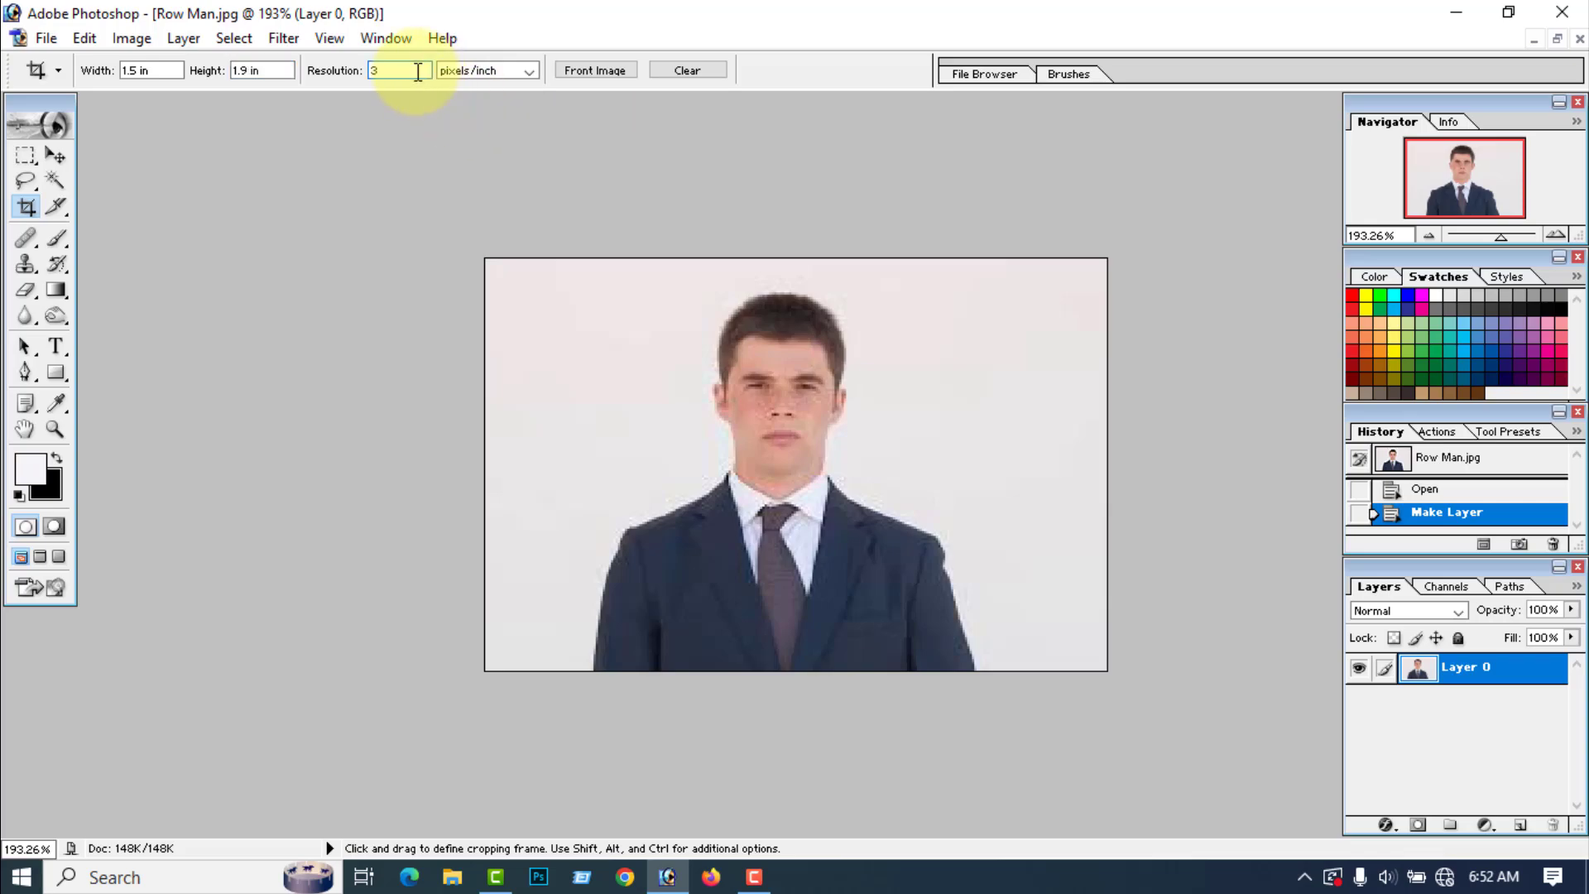
pyautogui.write('00')
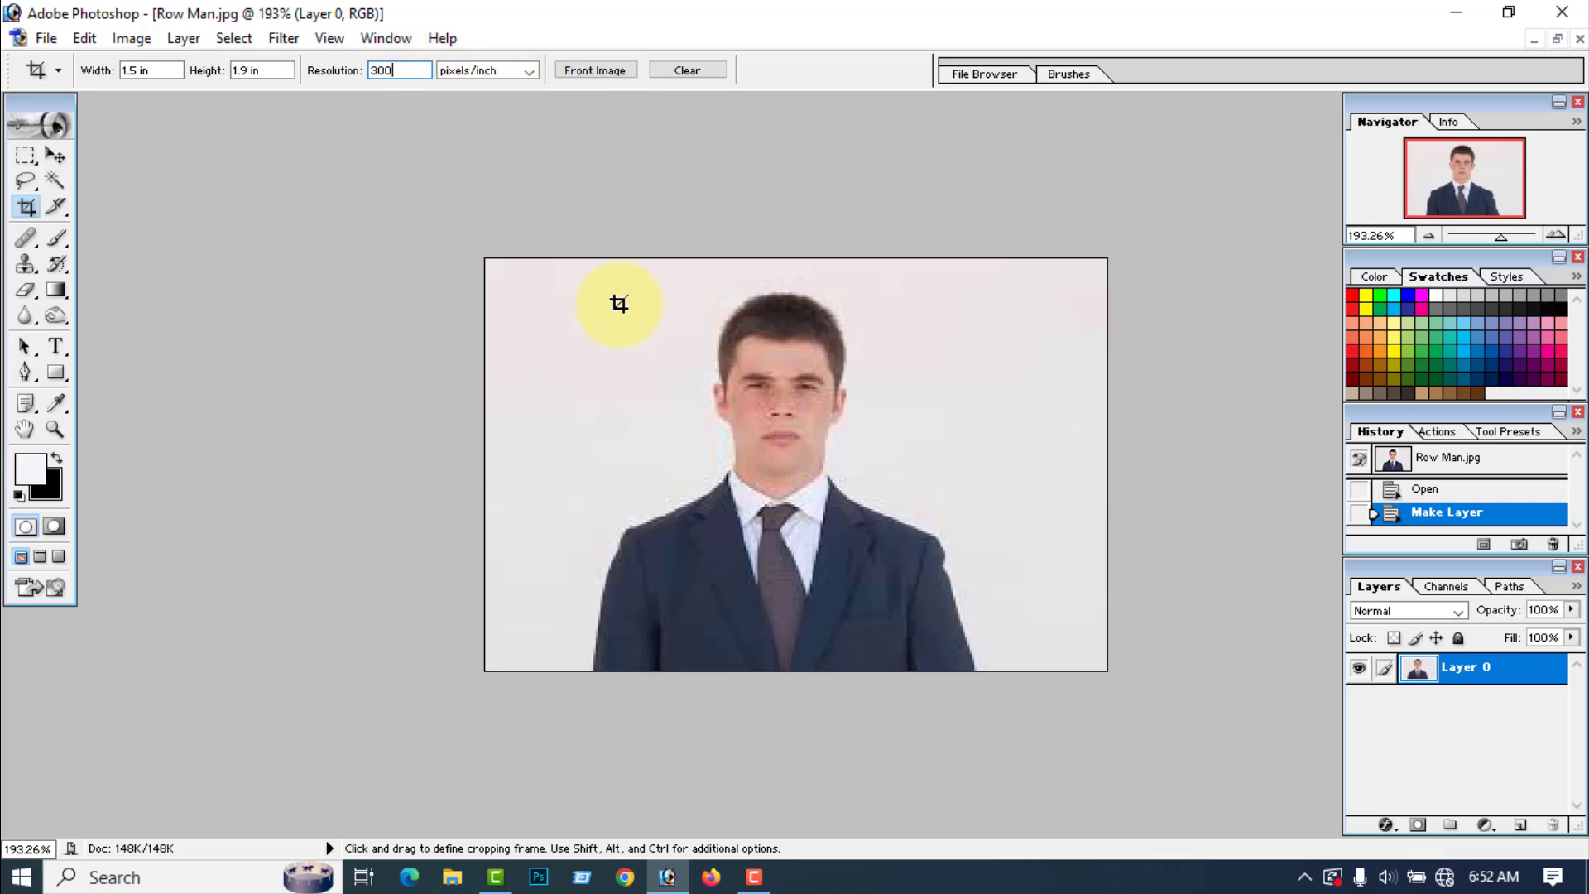
# Step: Crop the photo to a full-height portrait frame centred on the man's head and upper body
pyautogui.moveTo(617, 261)
pyautogui.mouseDown()
pyautogui.moveTo(802, 554)
pyautogui.moveTo(1006, 728)
pyautogui.mouseUp()
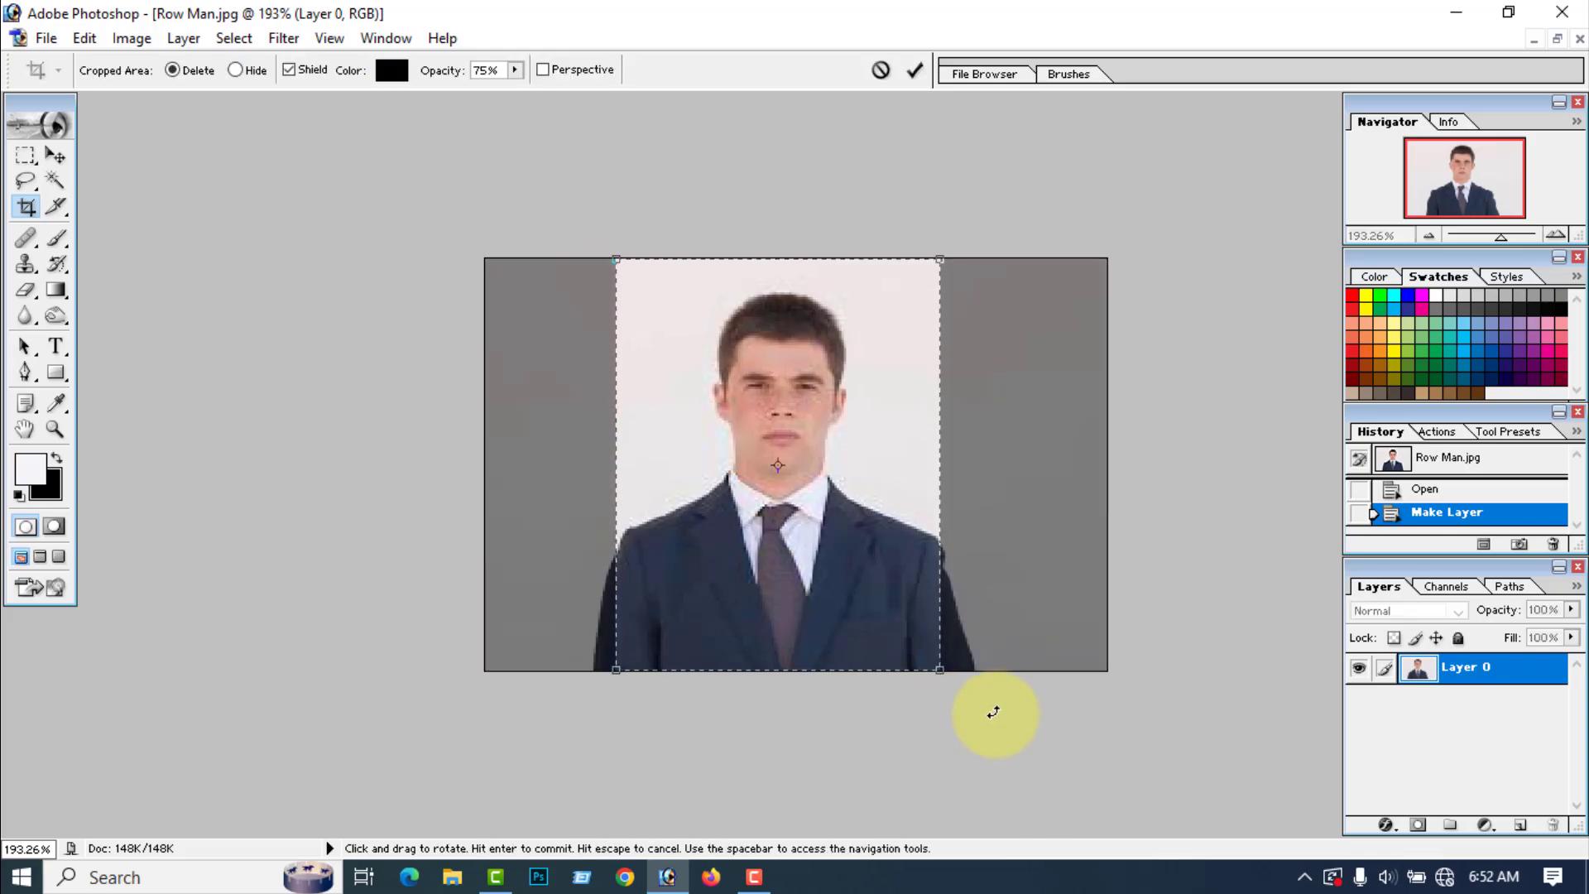
pyautogui.click(920, 70)
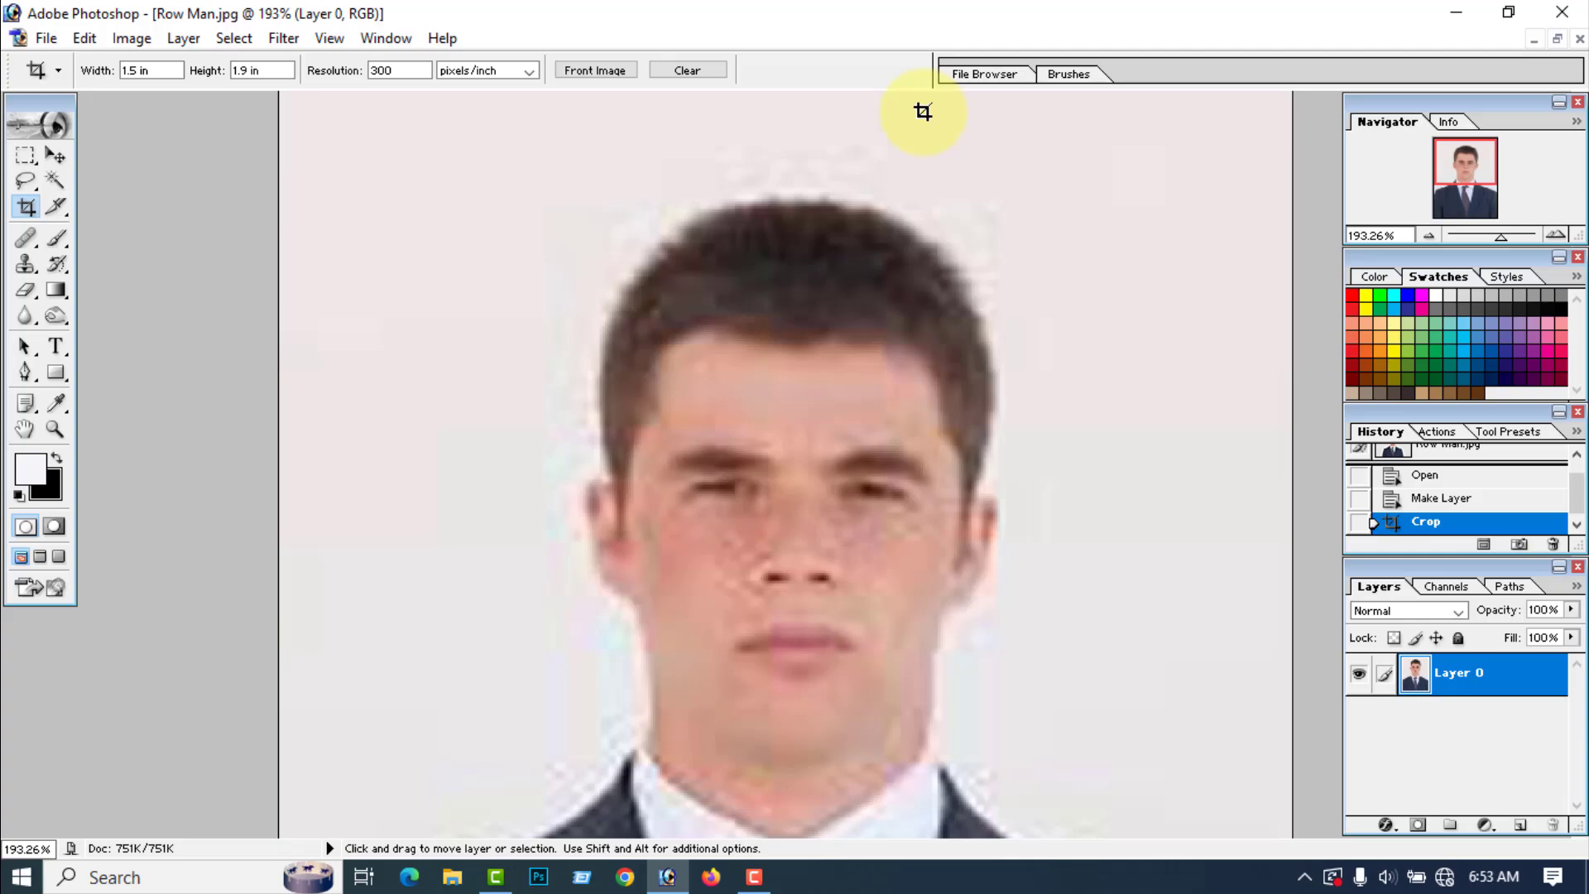
# Step: Select the light background around the man with the Magic Wand tool
pyautogui.hotkey('ctrl', '-')
pyautogui.hotkey('ctrl', '-')
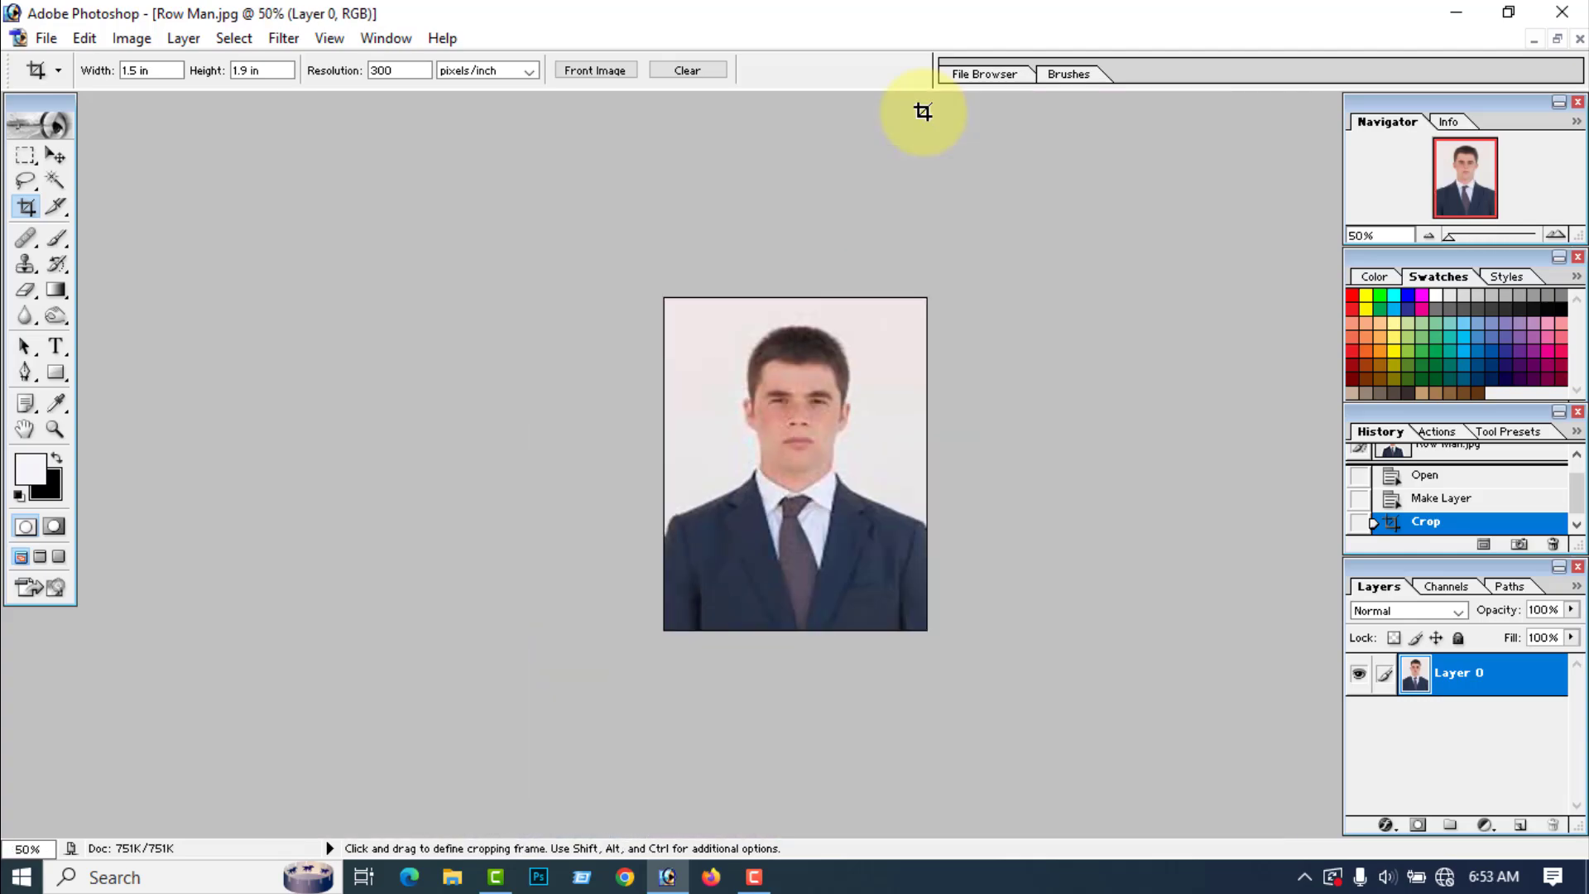
pyautogui.click(54, 179)
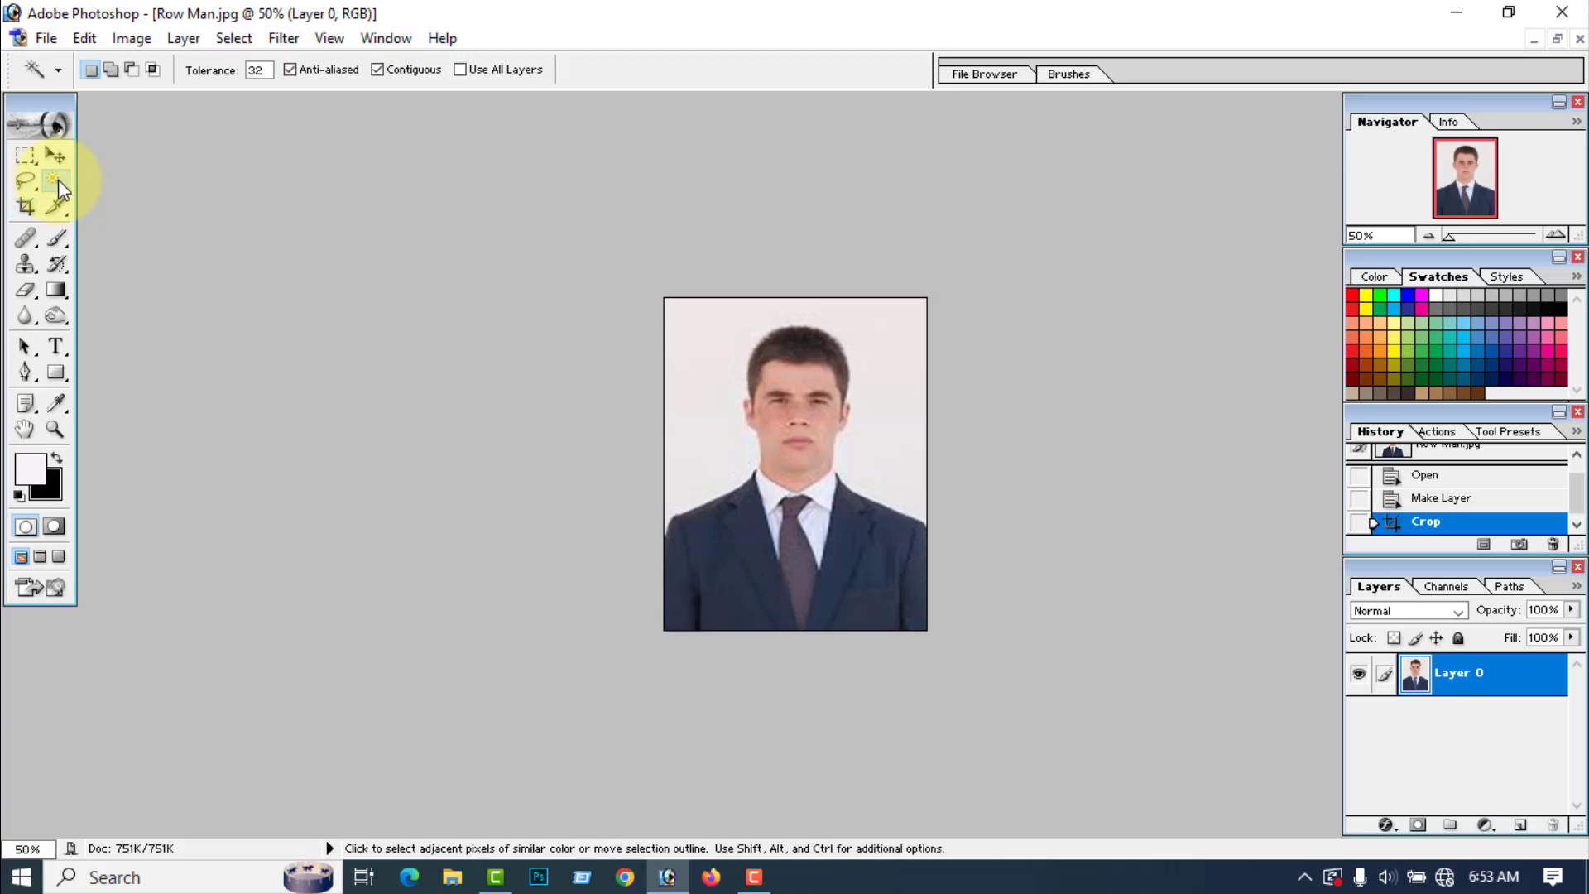
pyautogui.click(713, 419)
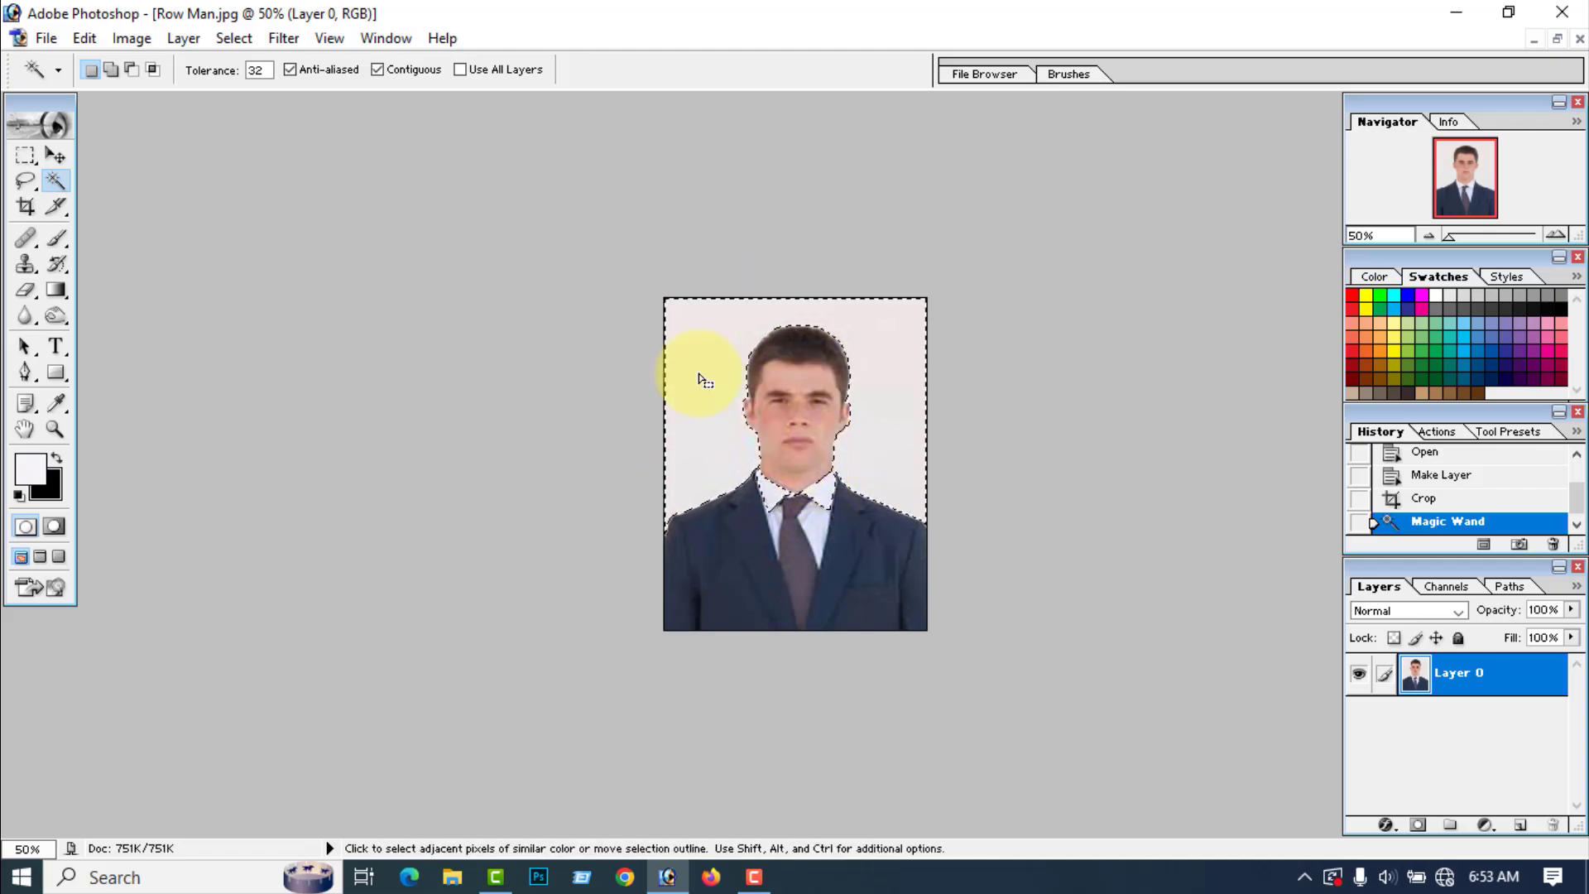
# Step: Subtract the man's shirt collar and neck area from the background selection with the Lasso tool
pyautogui.click(25, 180)
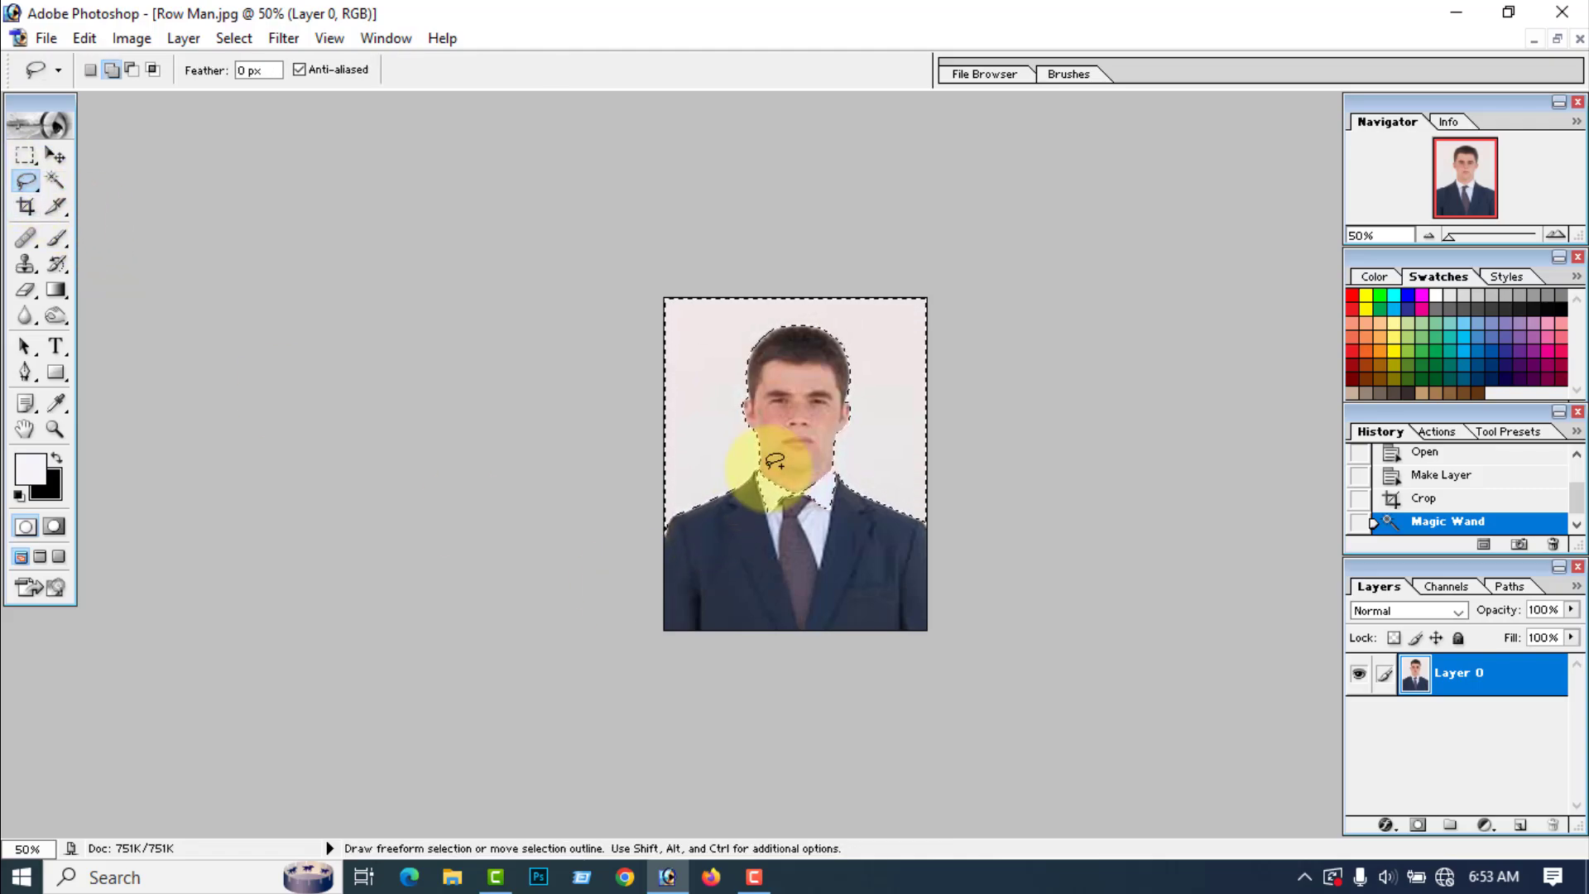
pyautogui.press('alt')
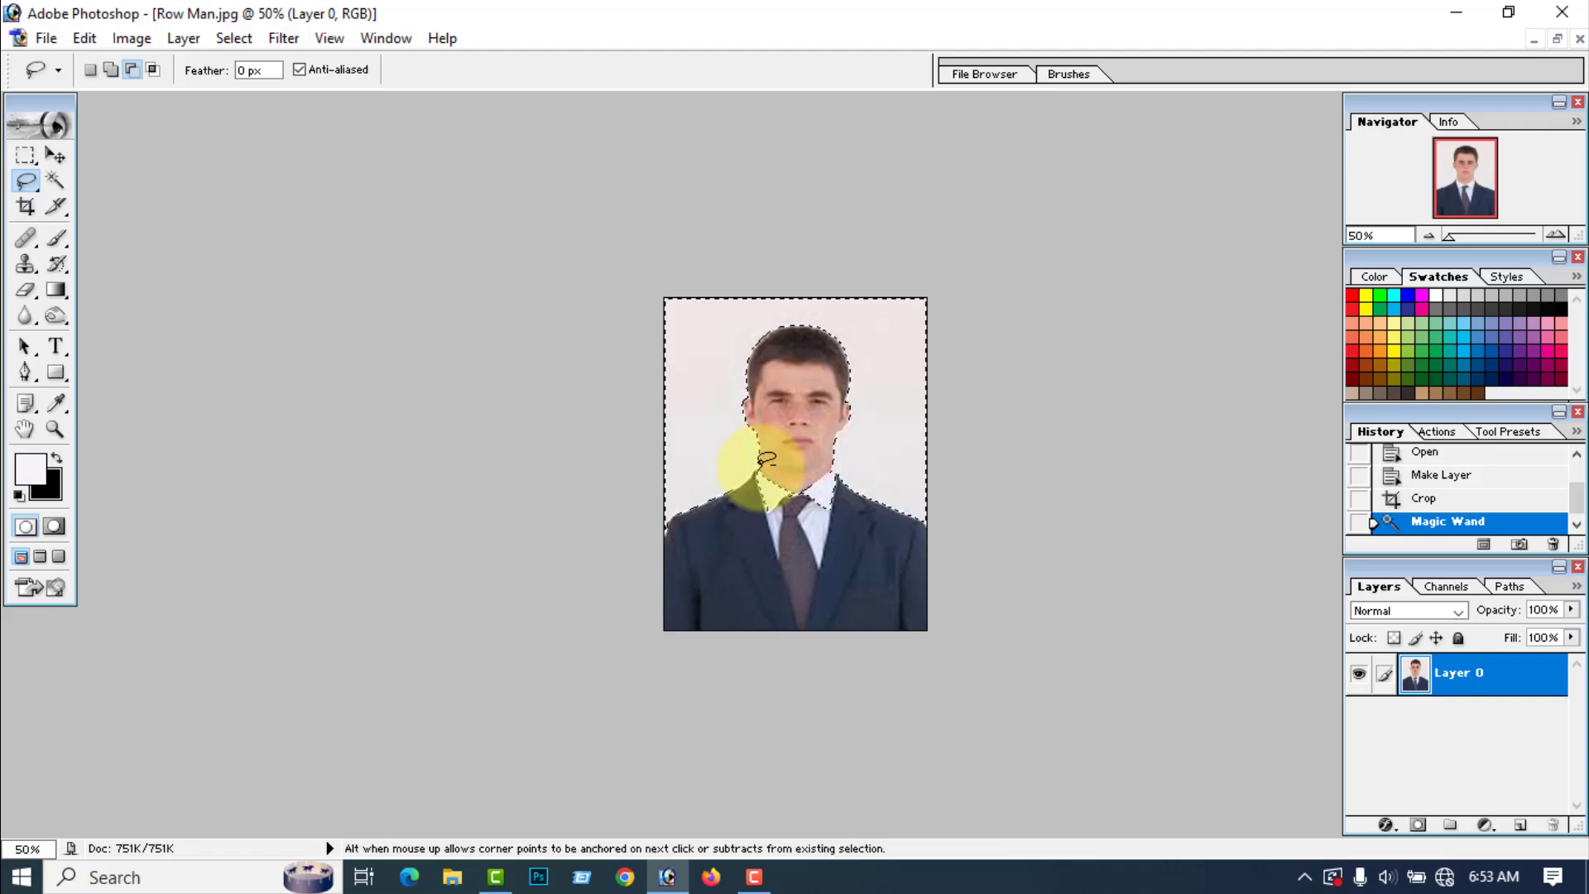
pyautogui.moveTo(760, 482)
pyautogui.mouseDown()
pyautogui.moveTo(767, 521)
pyautogui.moveTo(807, 529)
pyautogui.moveTo(832, 514)
pyautogui.moveTo(839, 473)
pyautogui.mouseUp()
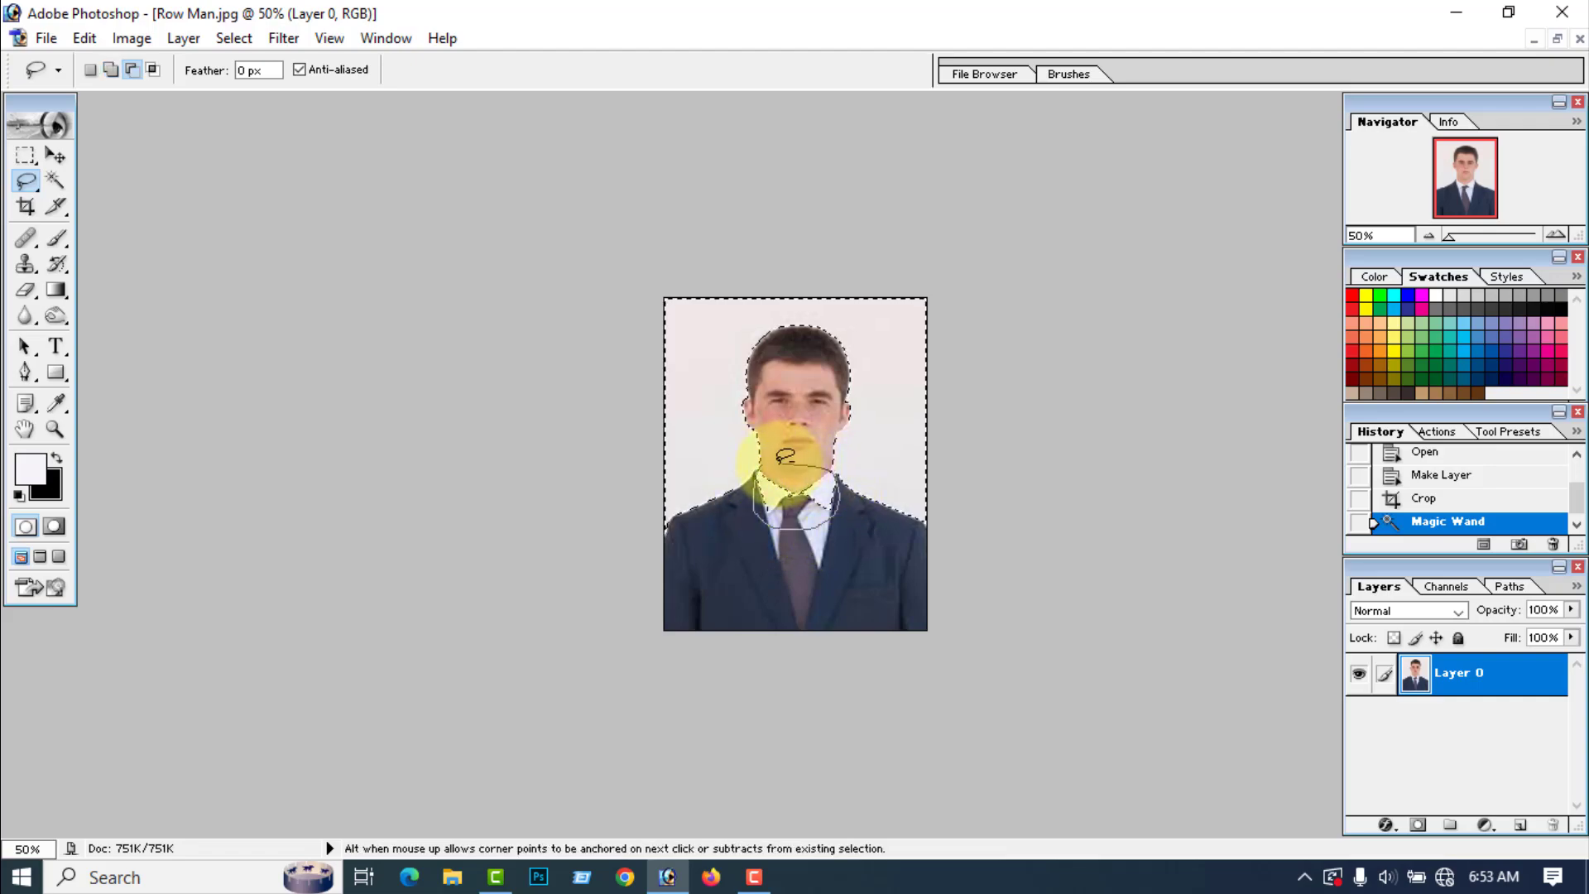
pyautogui.moveTo(761, 465); pyautogui.dragTo(756, 461)
pyautogui.press('shift')
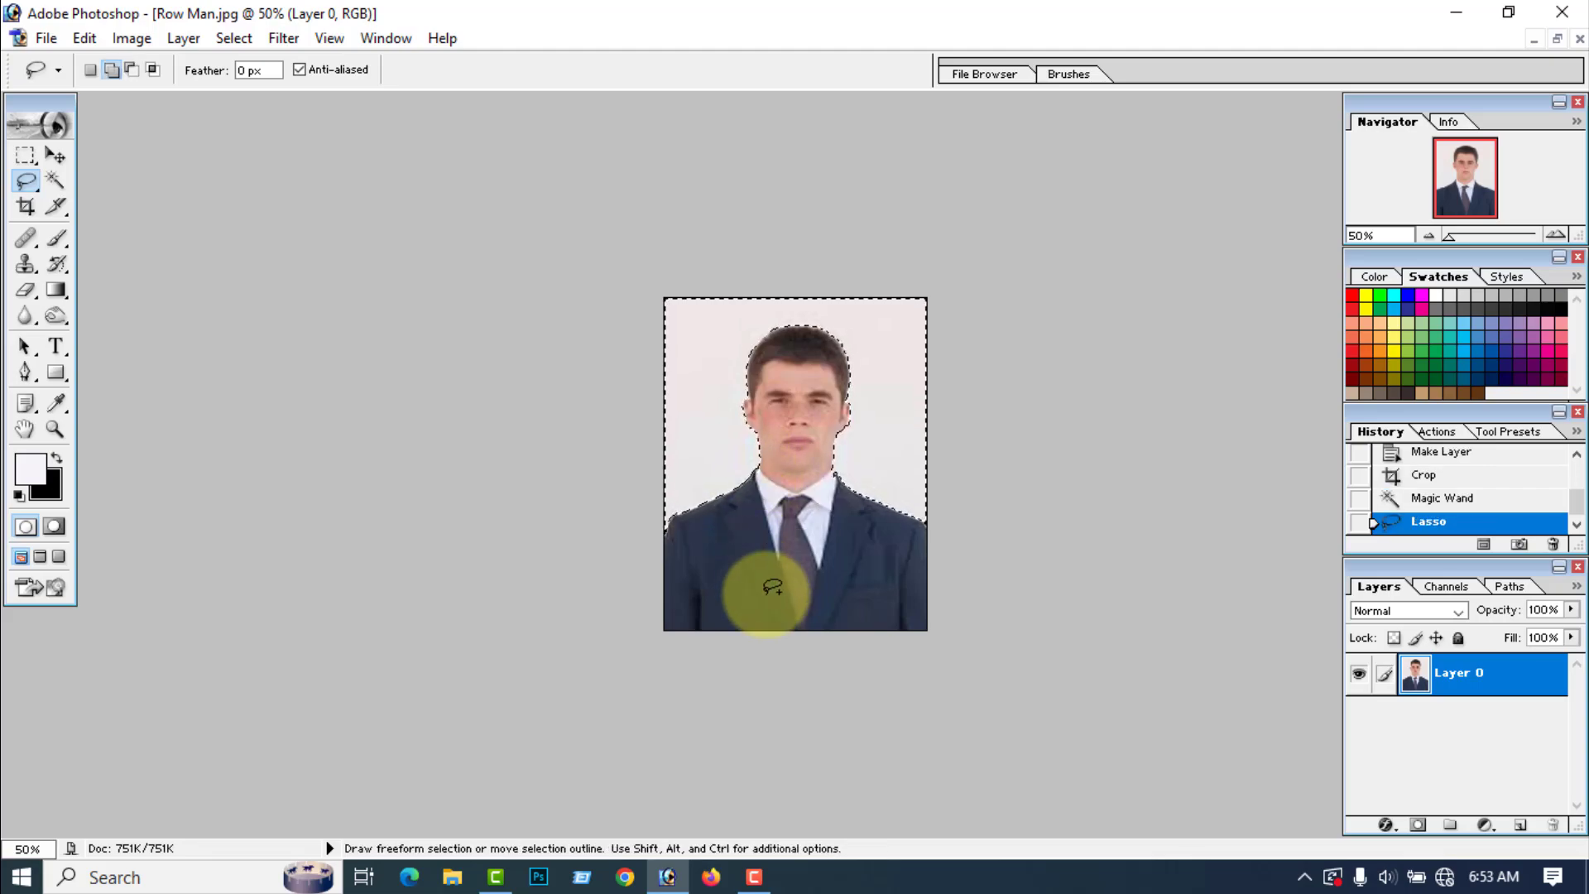
# Step: Feather the background selection by 5 pixels, then delete the background around the man and clear the selection
pyautogui.rightClick(707, 411)
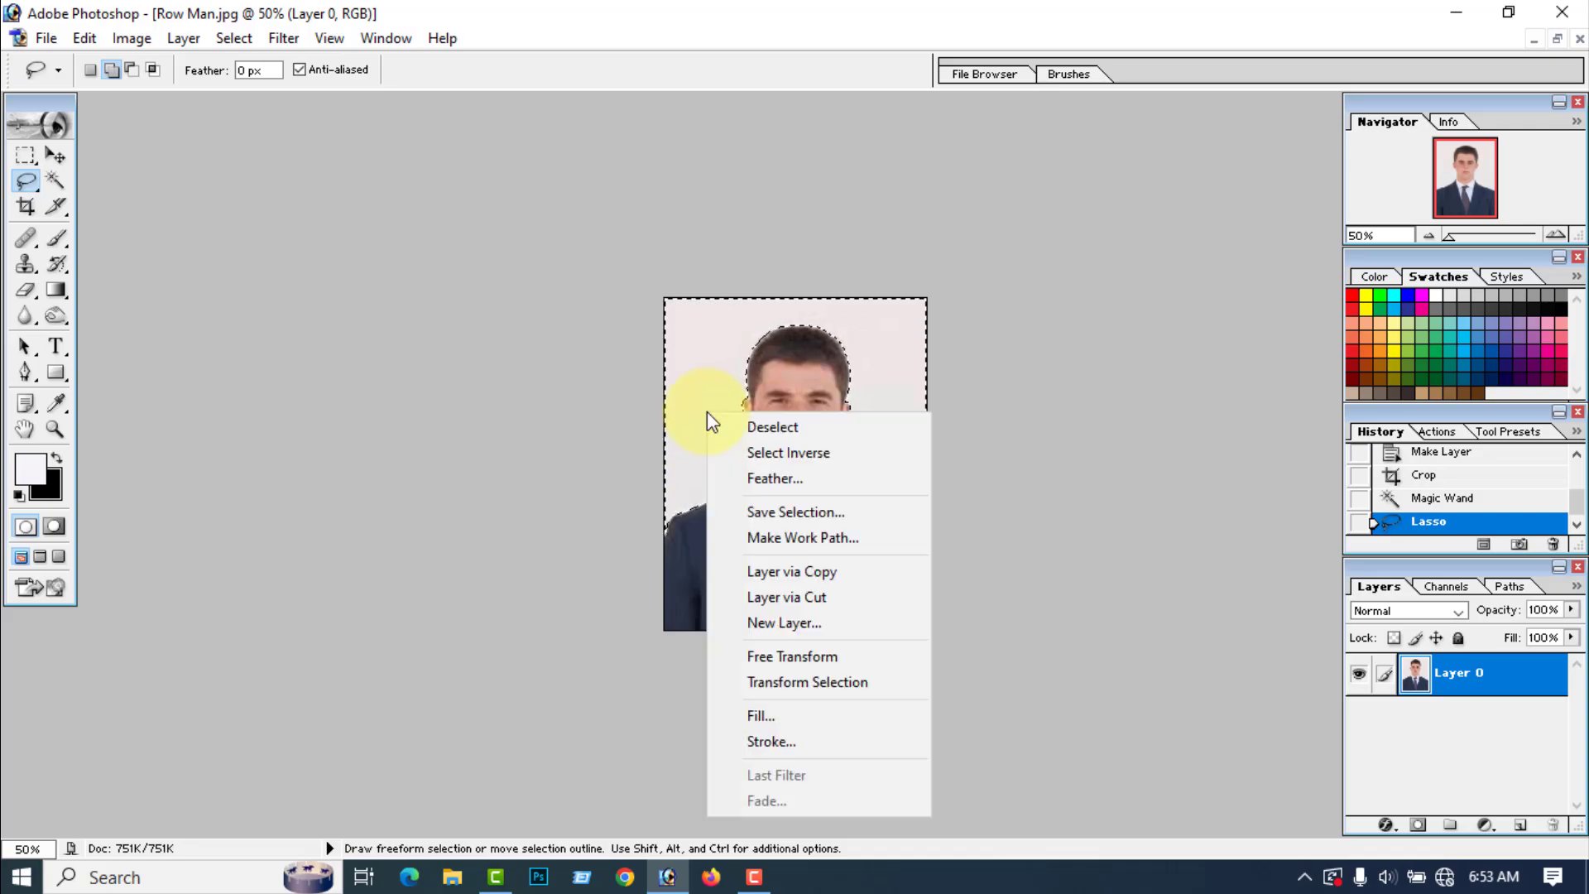
pyautogui.click(768, 478)
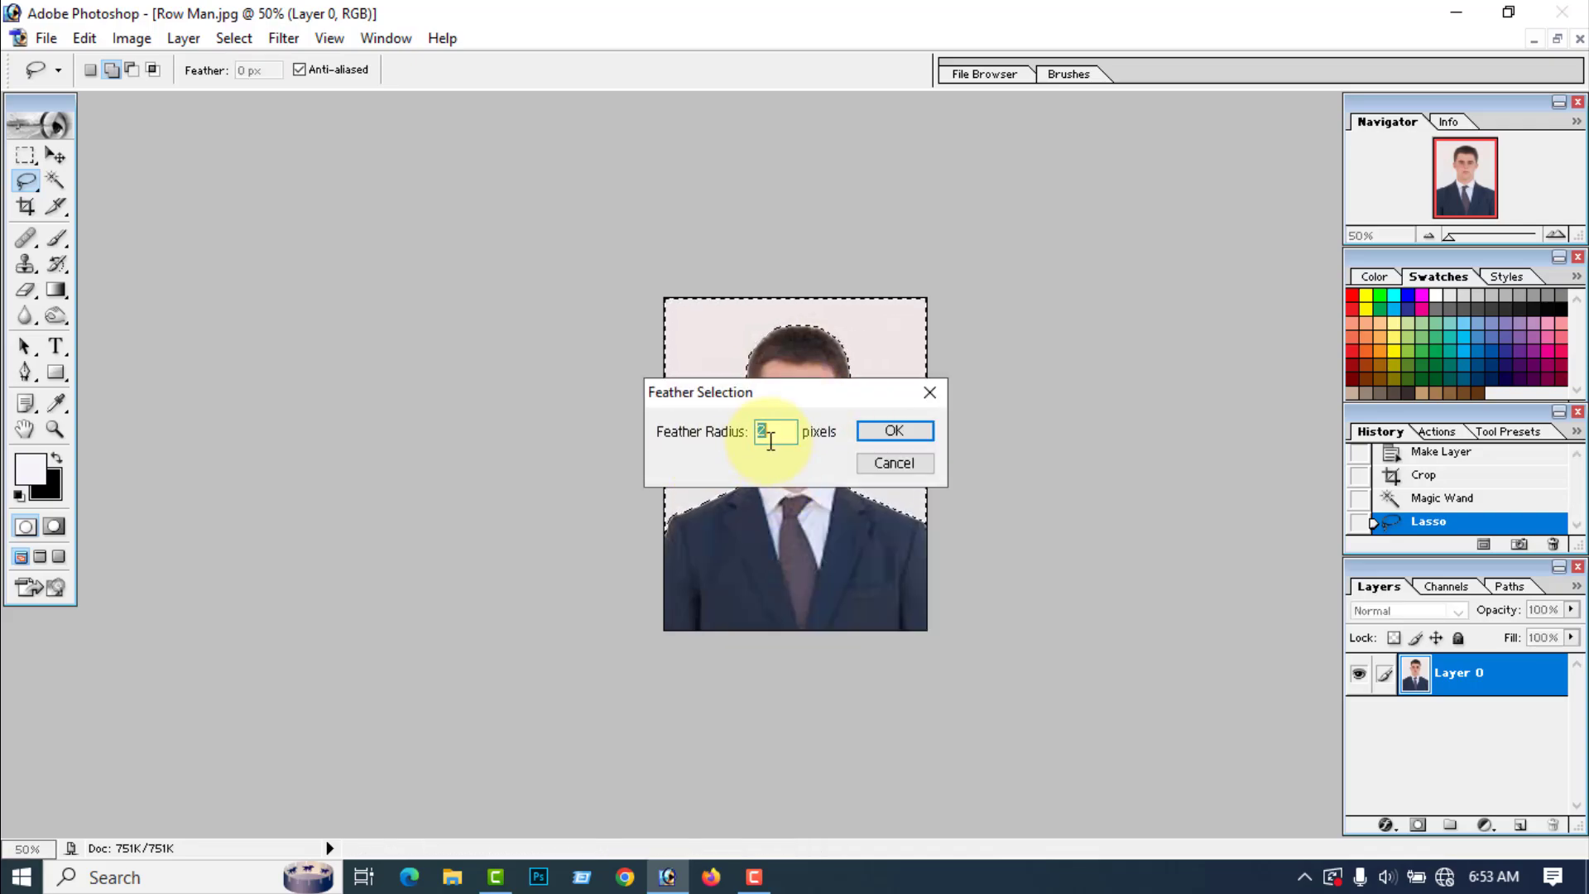
pyautogui.write('5')
pyautogui.click(894, 432)
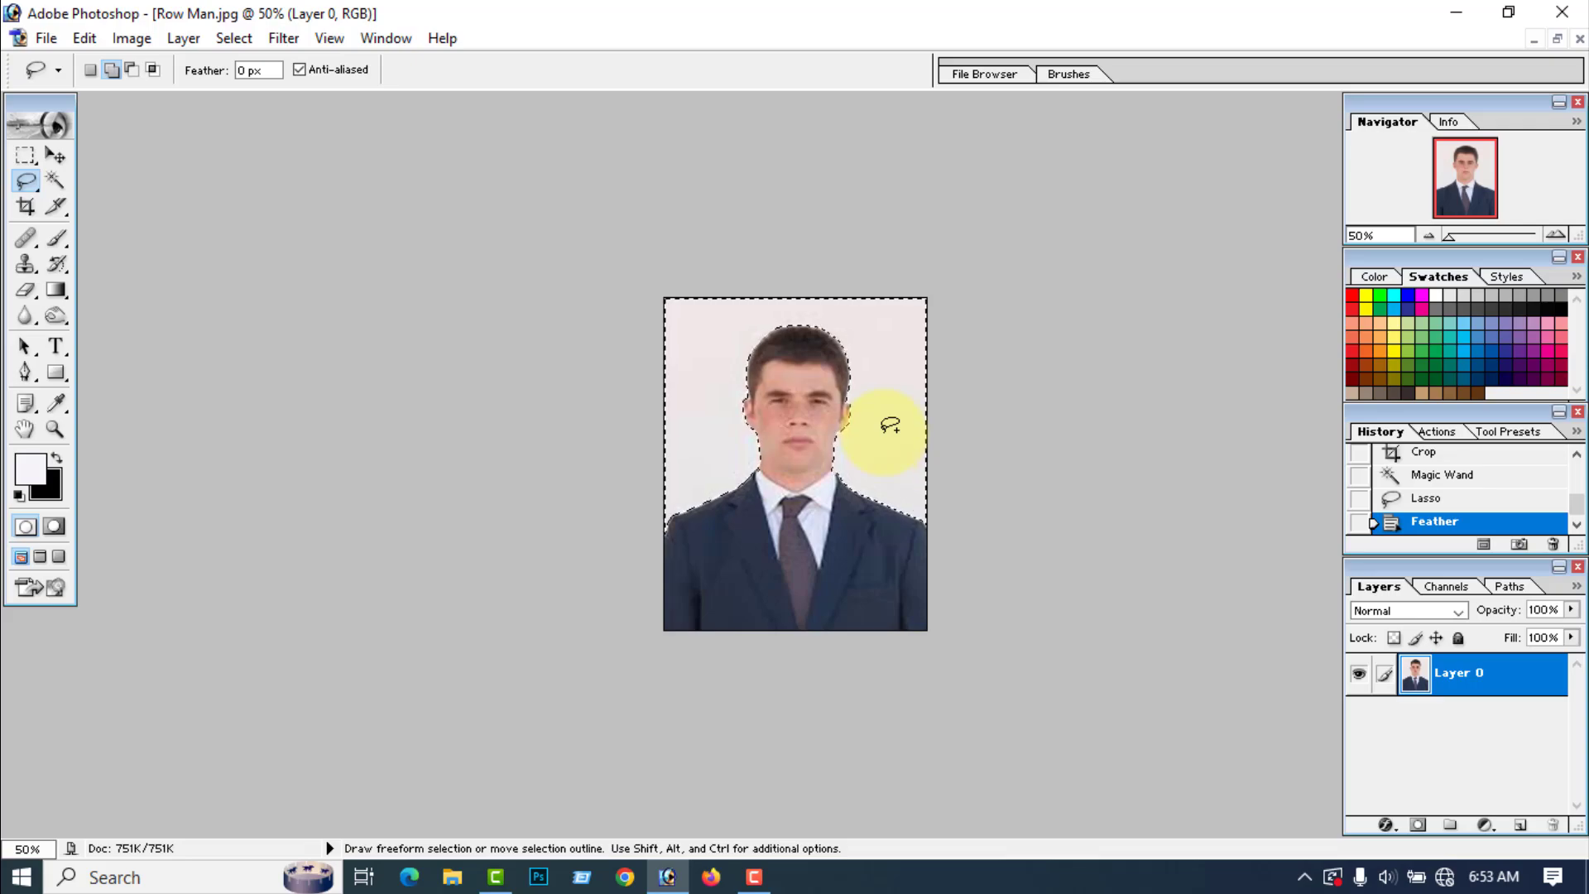
pyautogui.press('Delete')
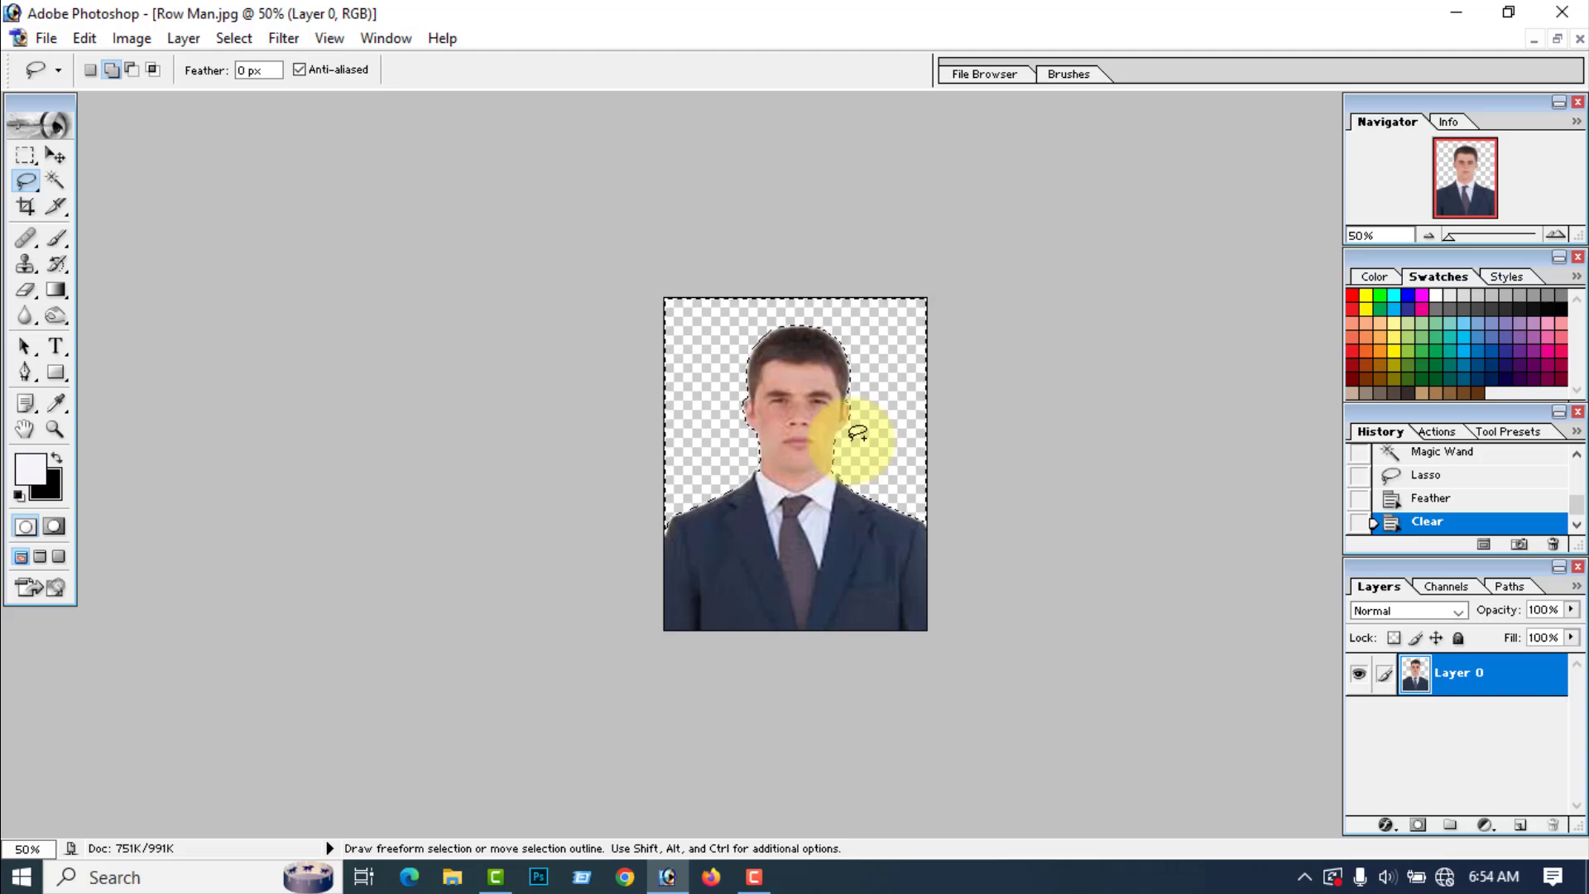
pyautogui.hotkey('ctrl', 'd')
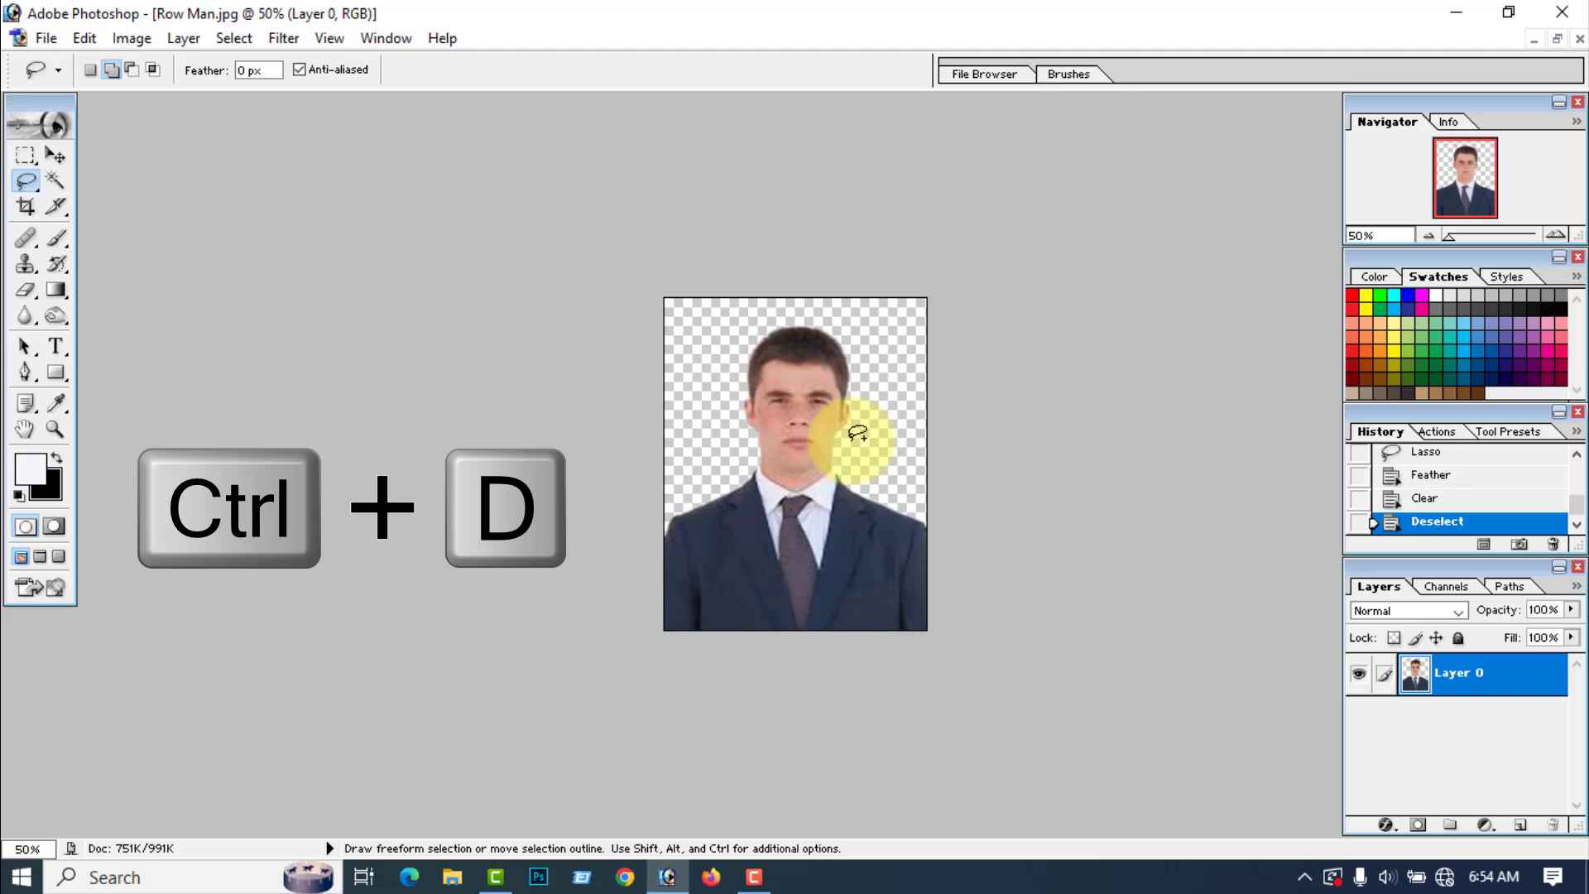
# Step: Duplicate the cut-out man's layer and merge the visible layers into one to strengthen the cut-out
pyautogui.click(54, 154)
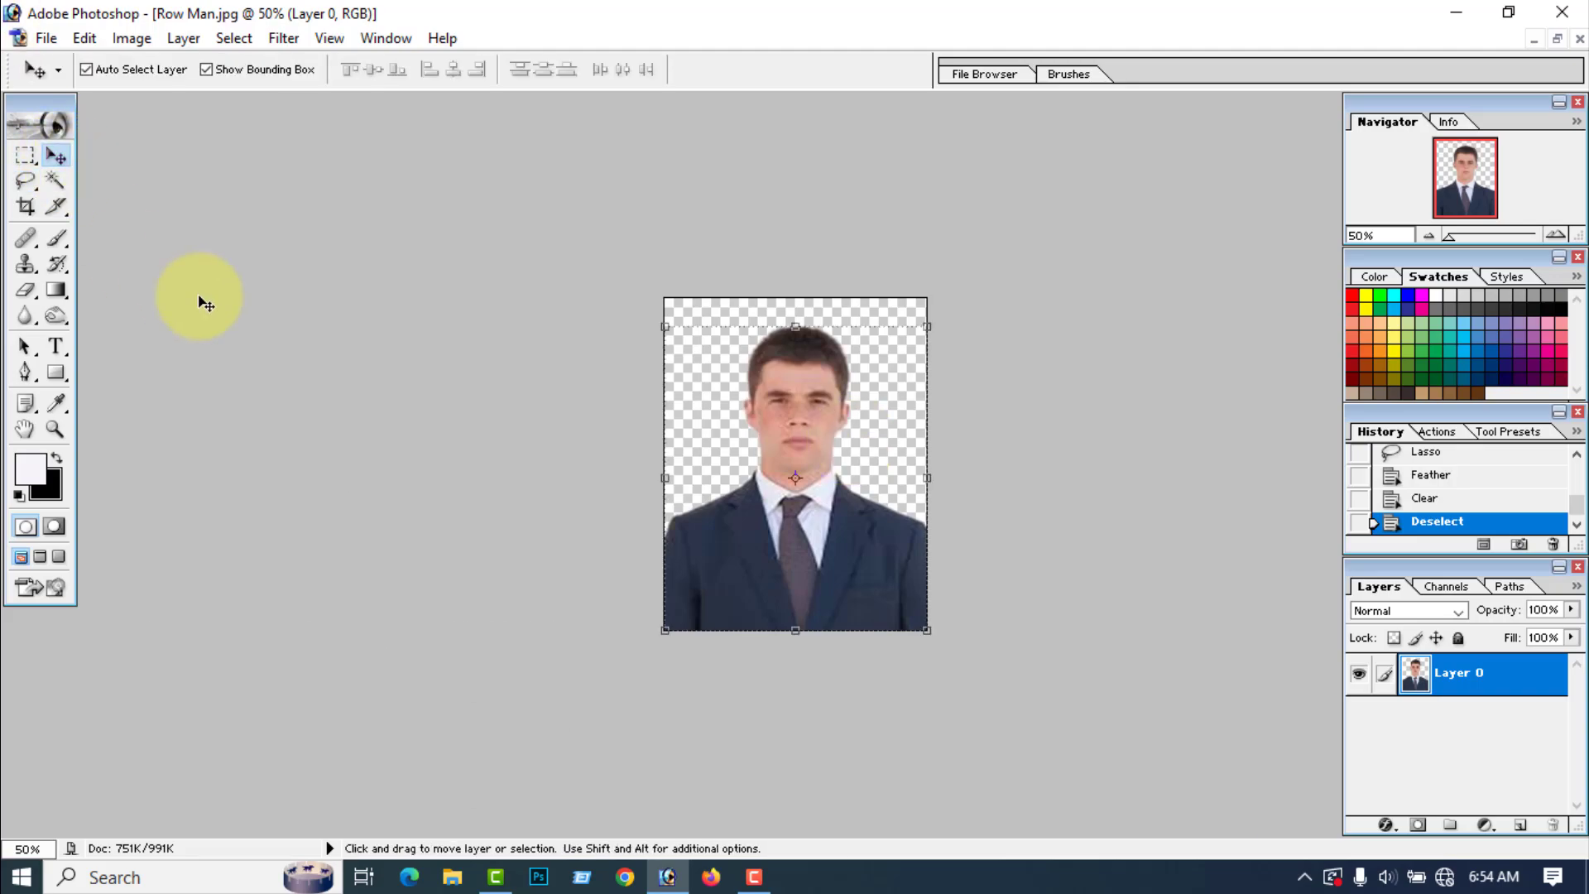
pyautogui.hotkey('ctrl', 'j')
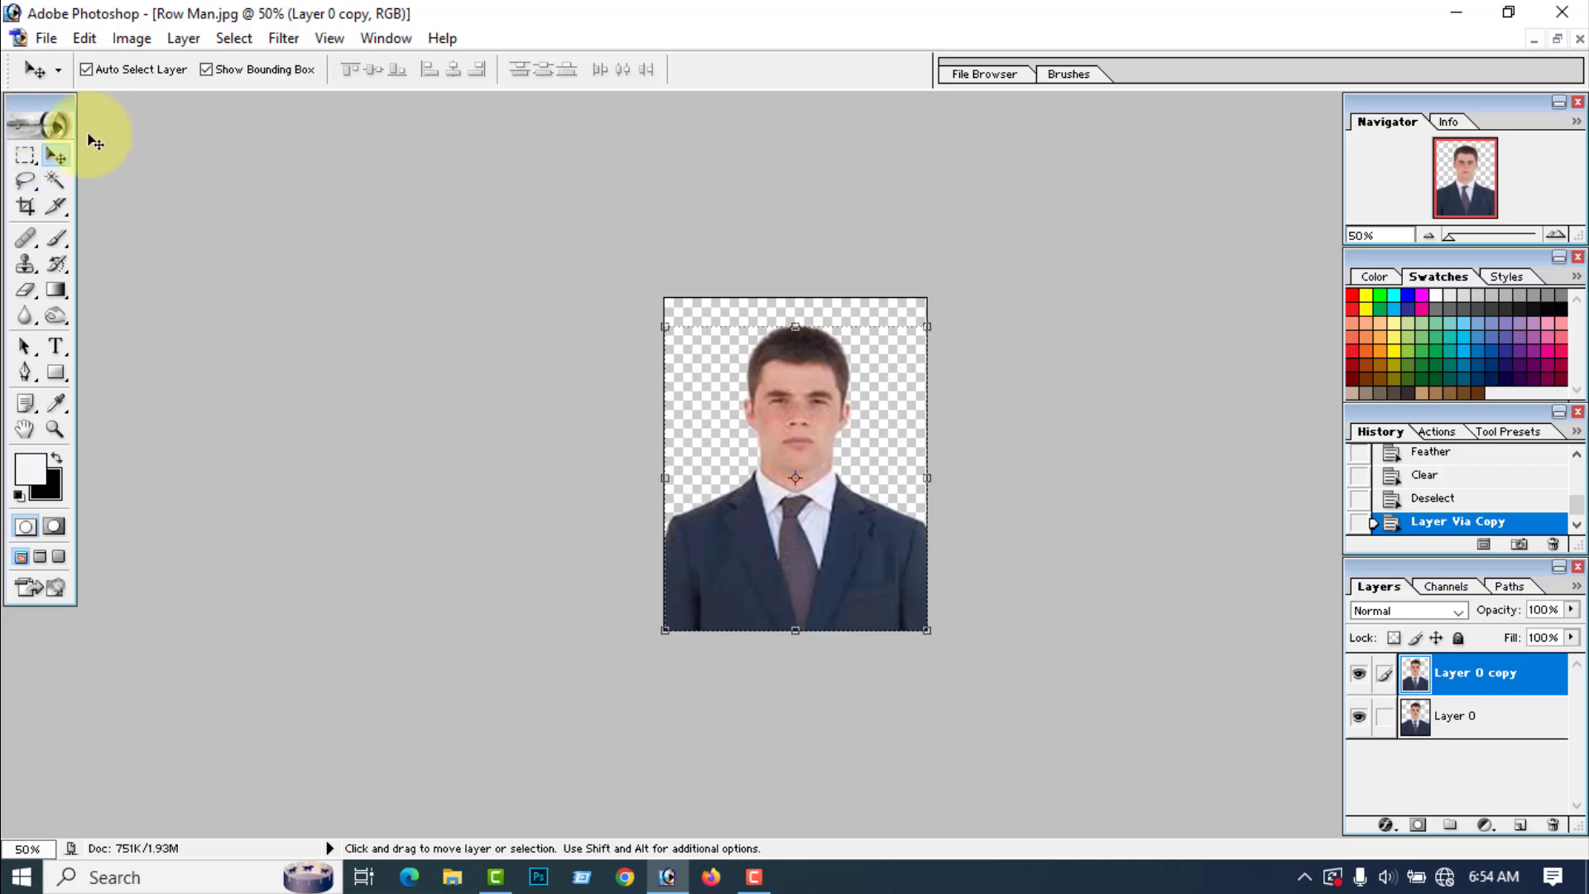
pyautogui.moveTo(817, 521)
pyautogui.mouseDown()
pyautogui.moveTo(805, 534)
pyautogui.moveTo(857, 496)
pyautogui.moveTo(802, 493)
pyautogui.moveTo(815, 538)
pyautogui.mouseUp()
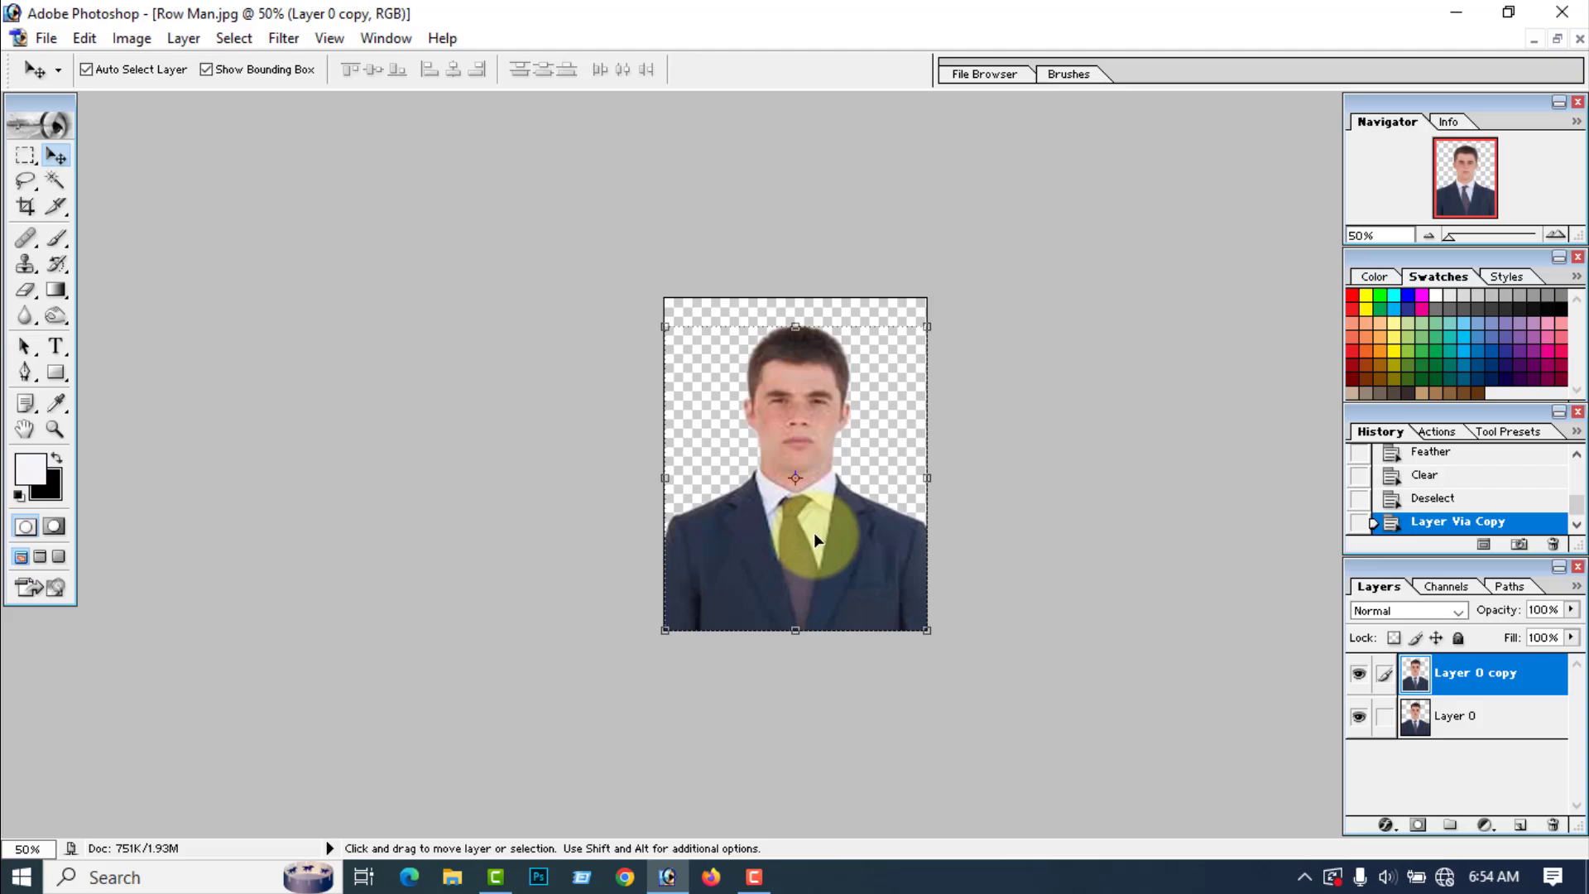
pyautogui.hotkey('ctrl', 'shift', 'e')
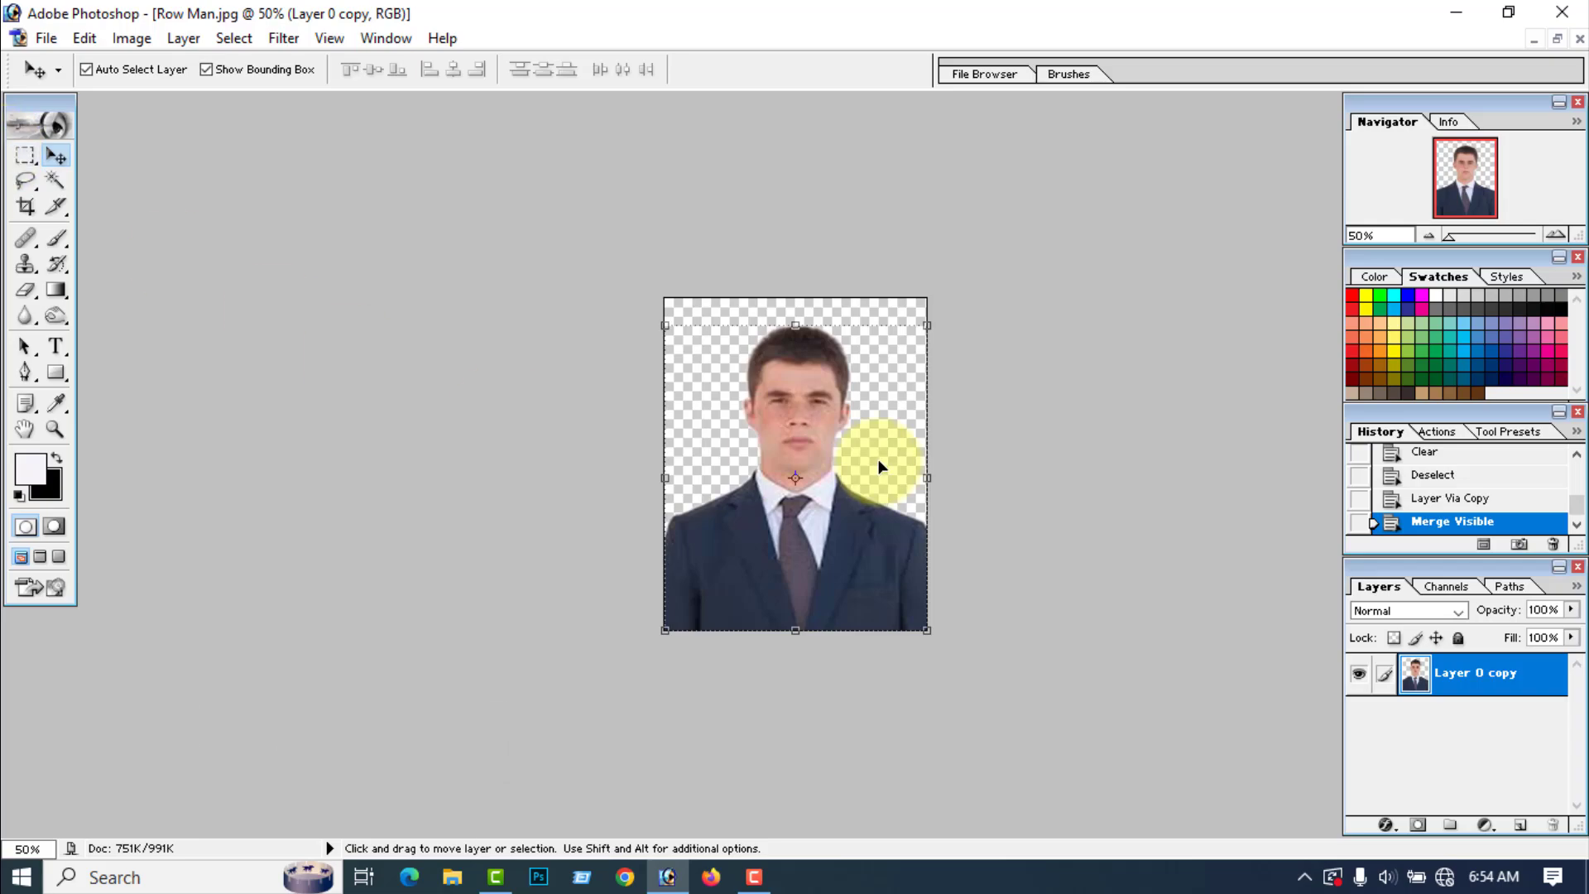
# Step: Save a PNG copy of the cut-out to the Desktop under the name Man, with interlacing set to None
pyautogui.click(45, 39)
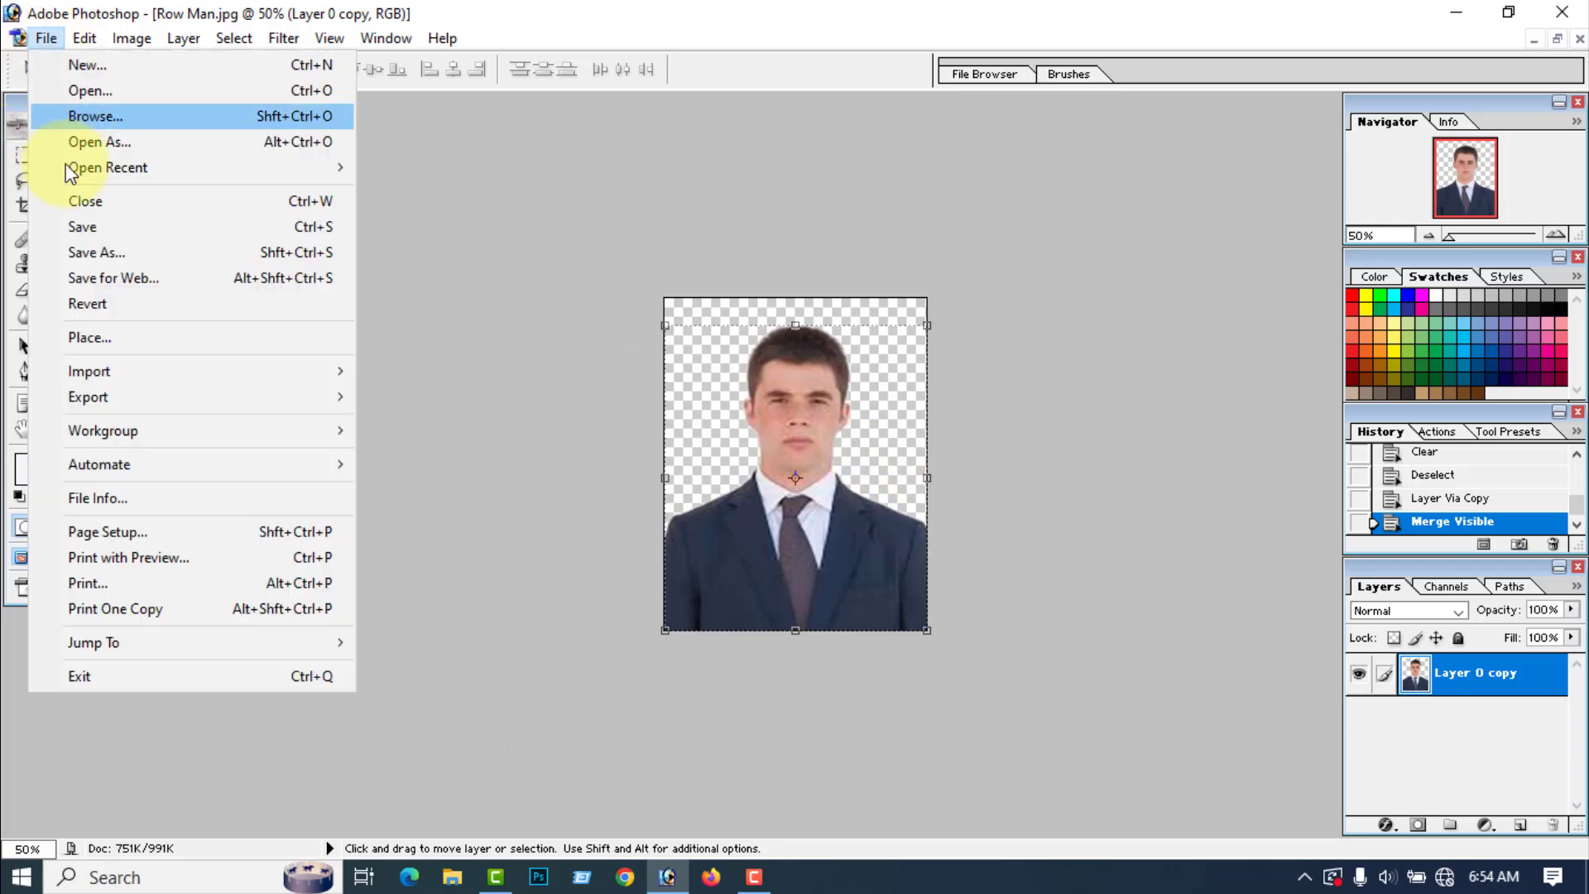
pyautogui.click(83, 252)
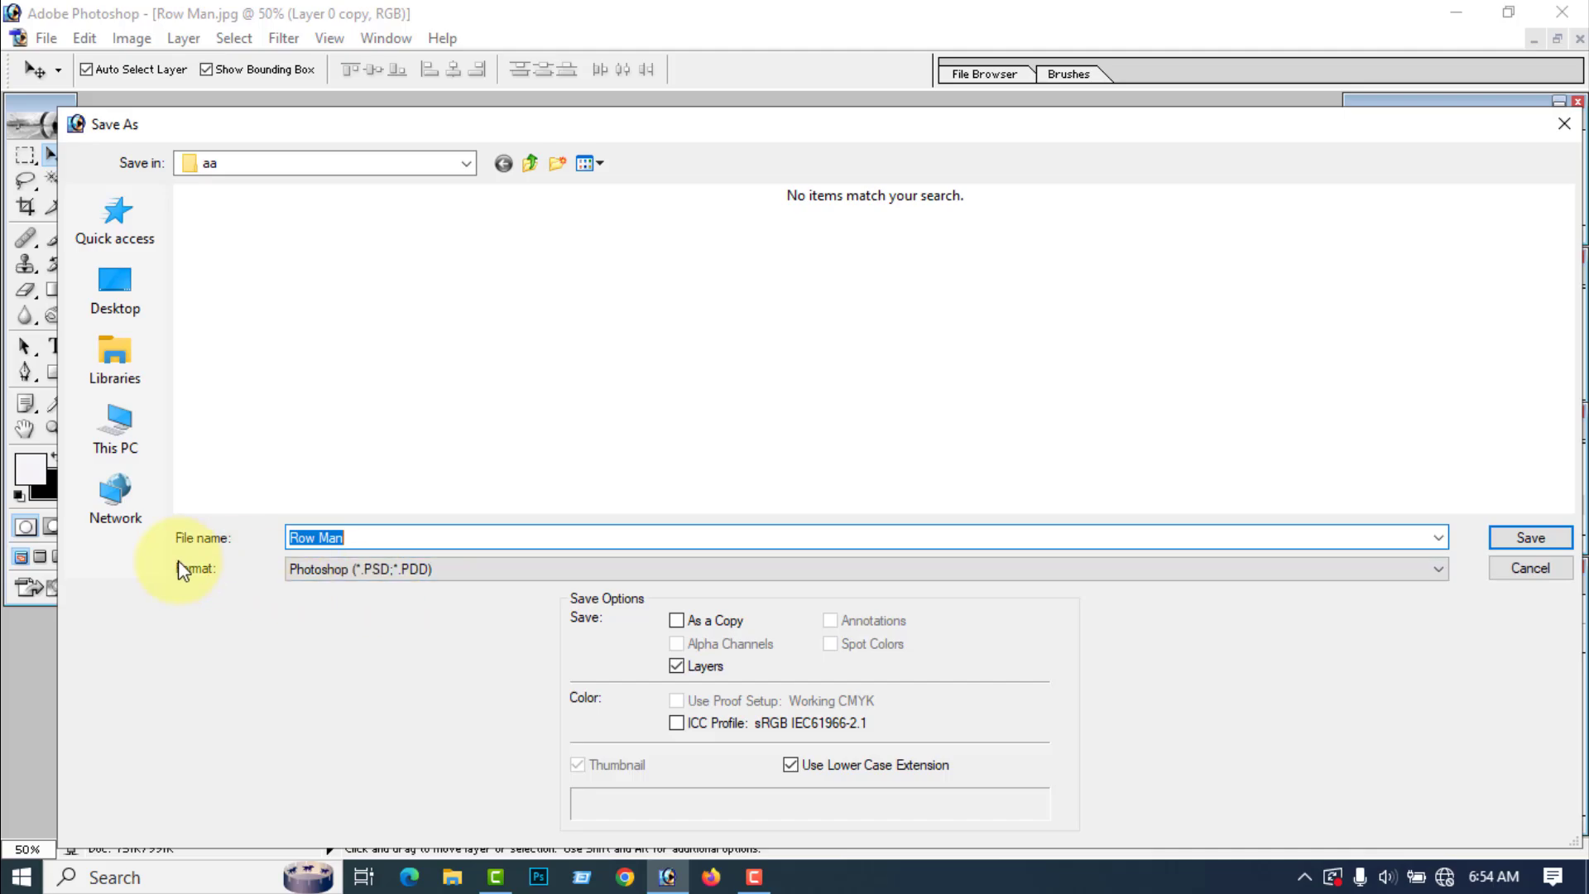
pyautogui.click(421, 567)
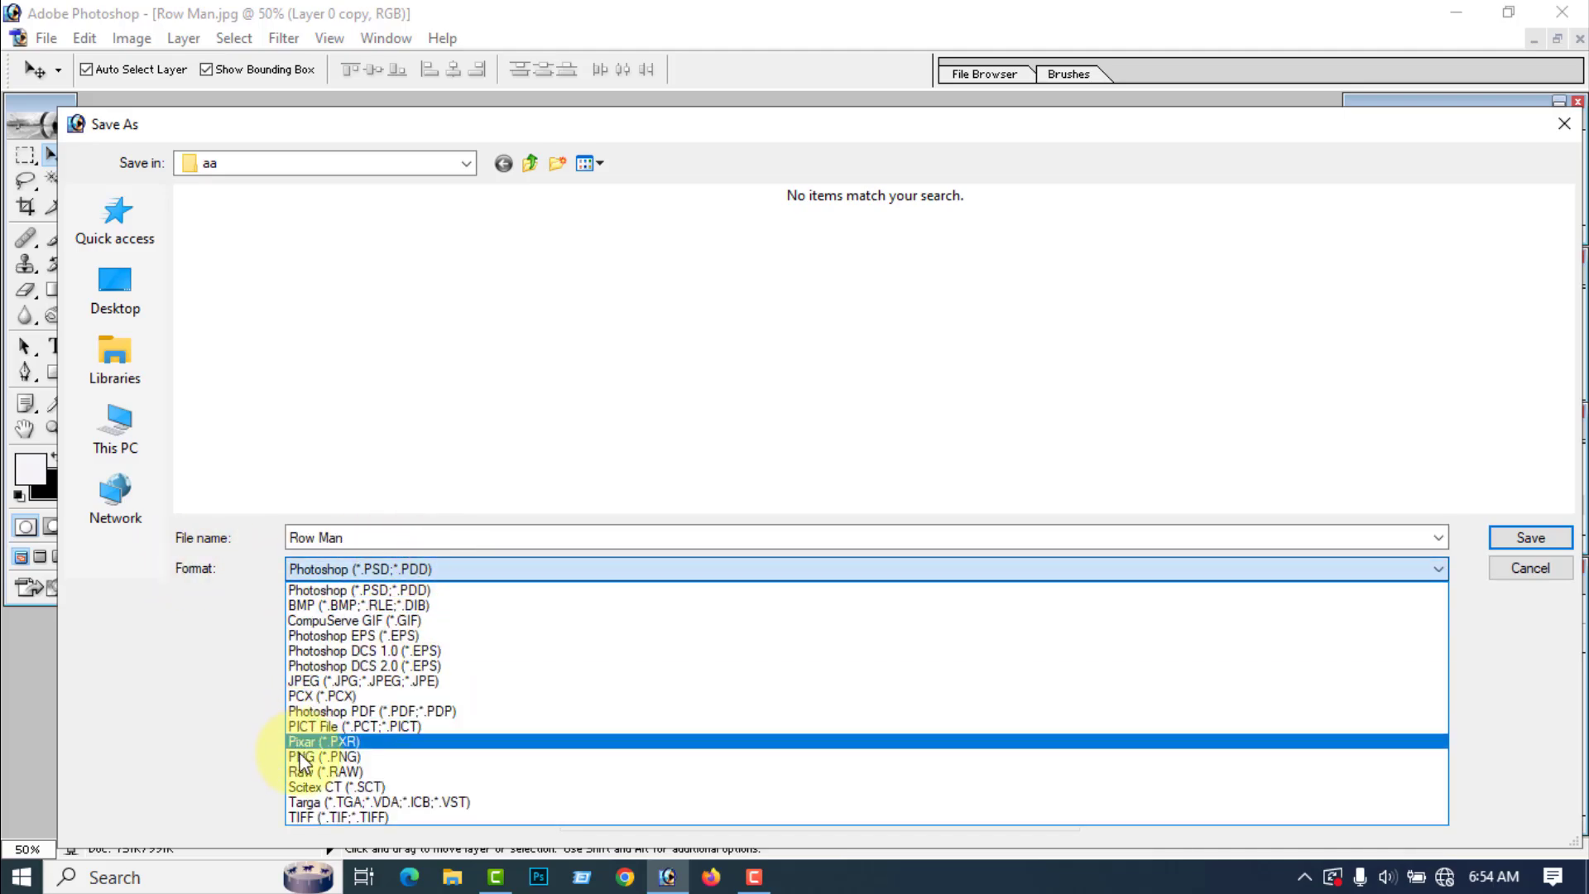
pyautogui.click(325, 756)
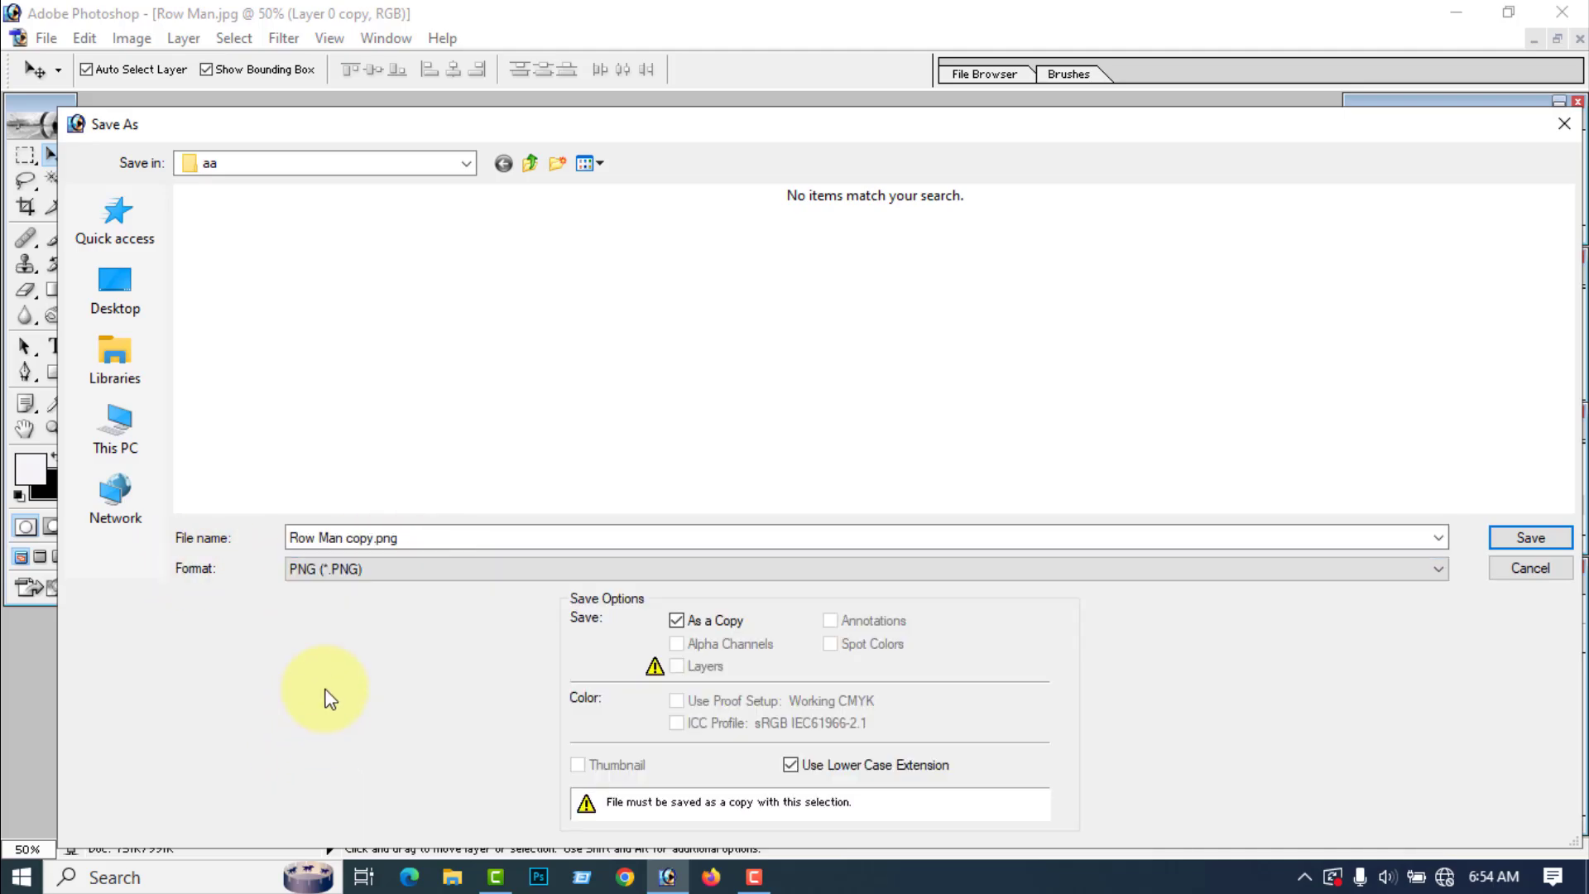
pyautogui.click(414, 538)
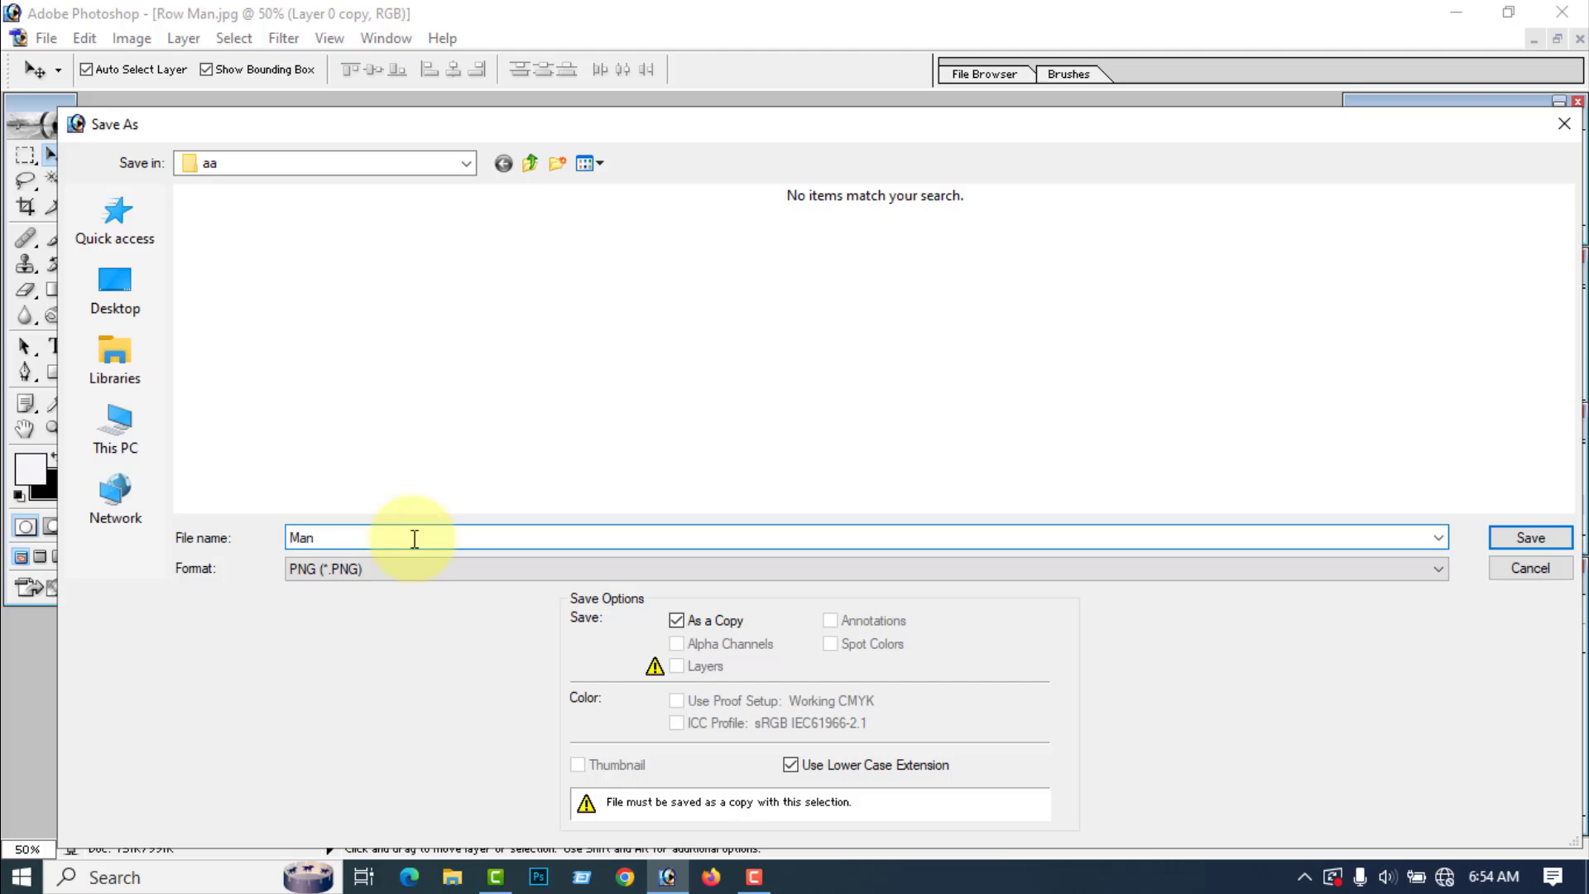
pyautogui.click(112, 290)
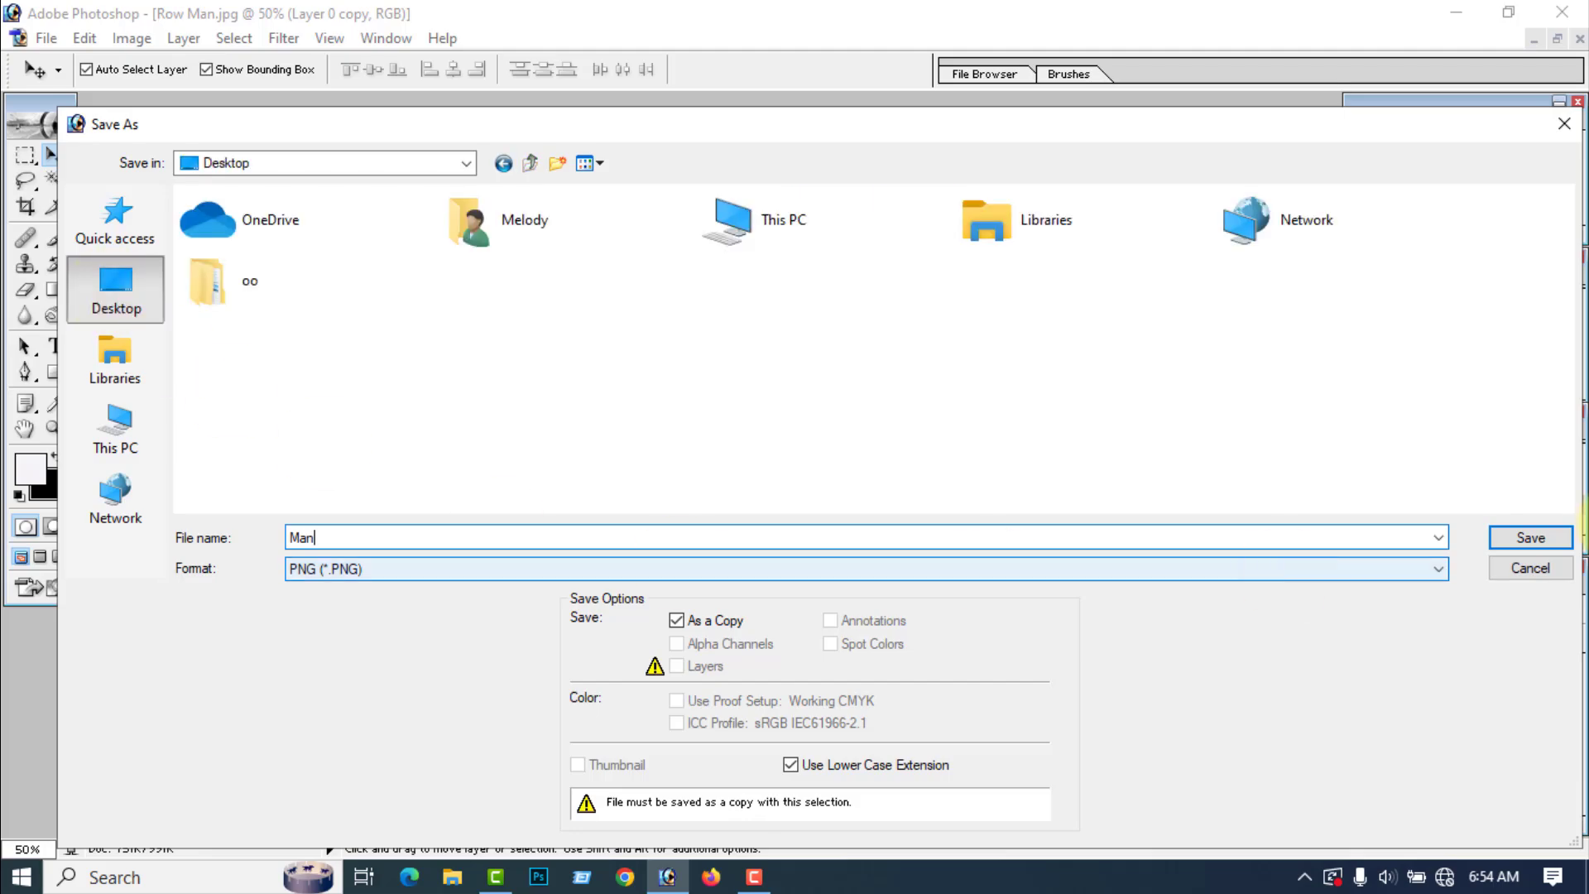
pyautogui.click(1533, 538)
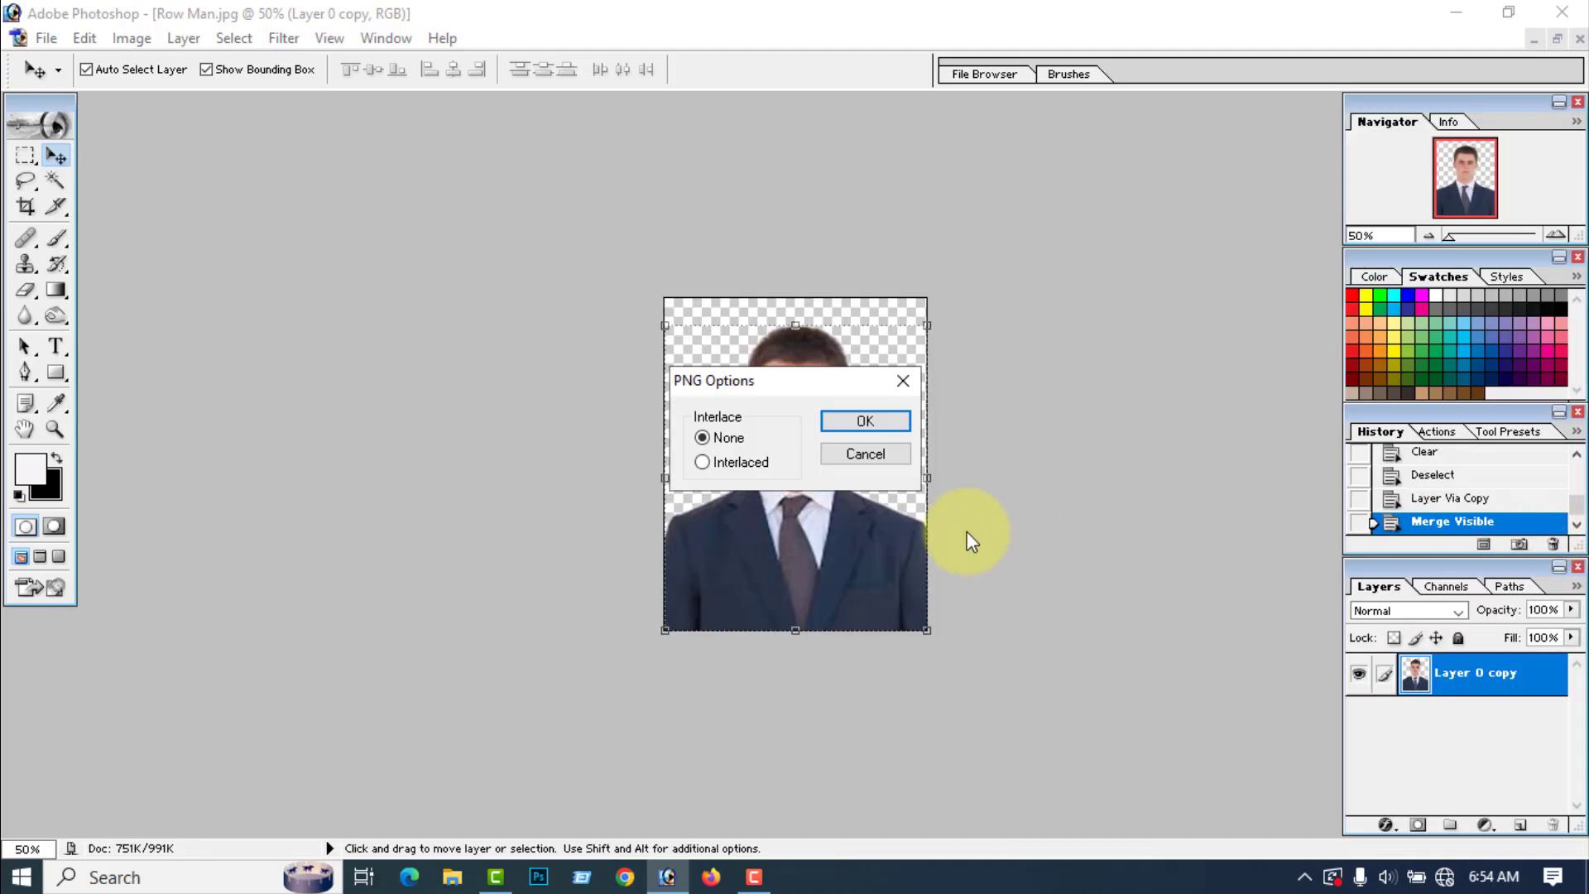
pyautogui.click(872, 419)
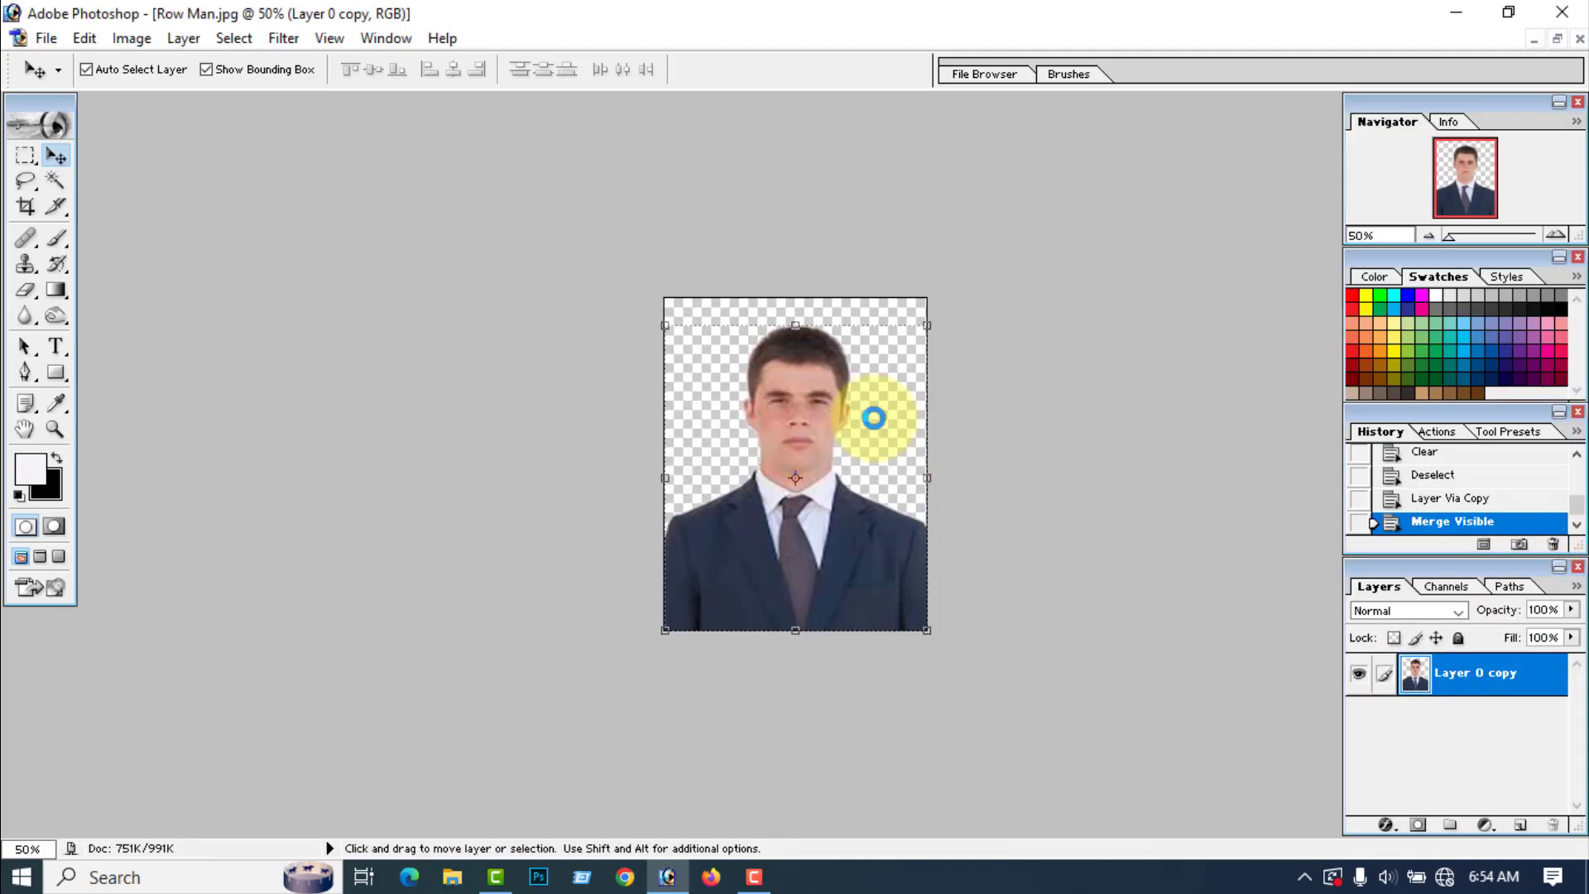
# Step: Check the saved Man file on the Windows desktop and close the Row Man image in Photoshop without saving changes
pyautogui.click(1460, 15)
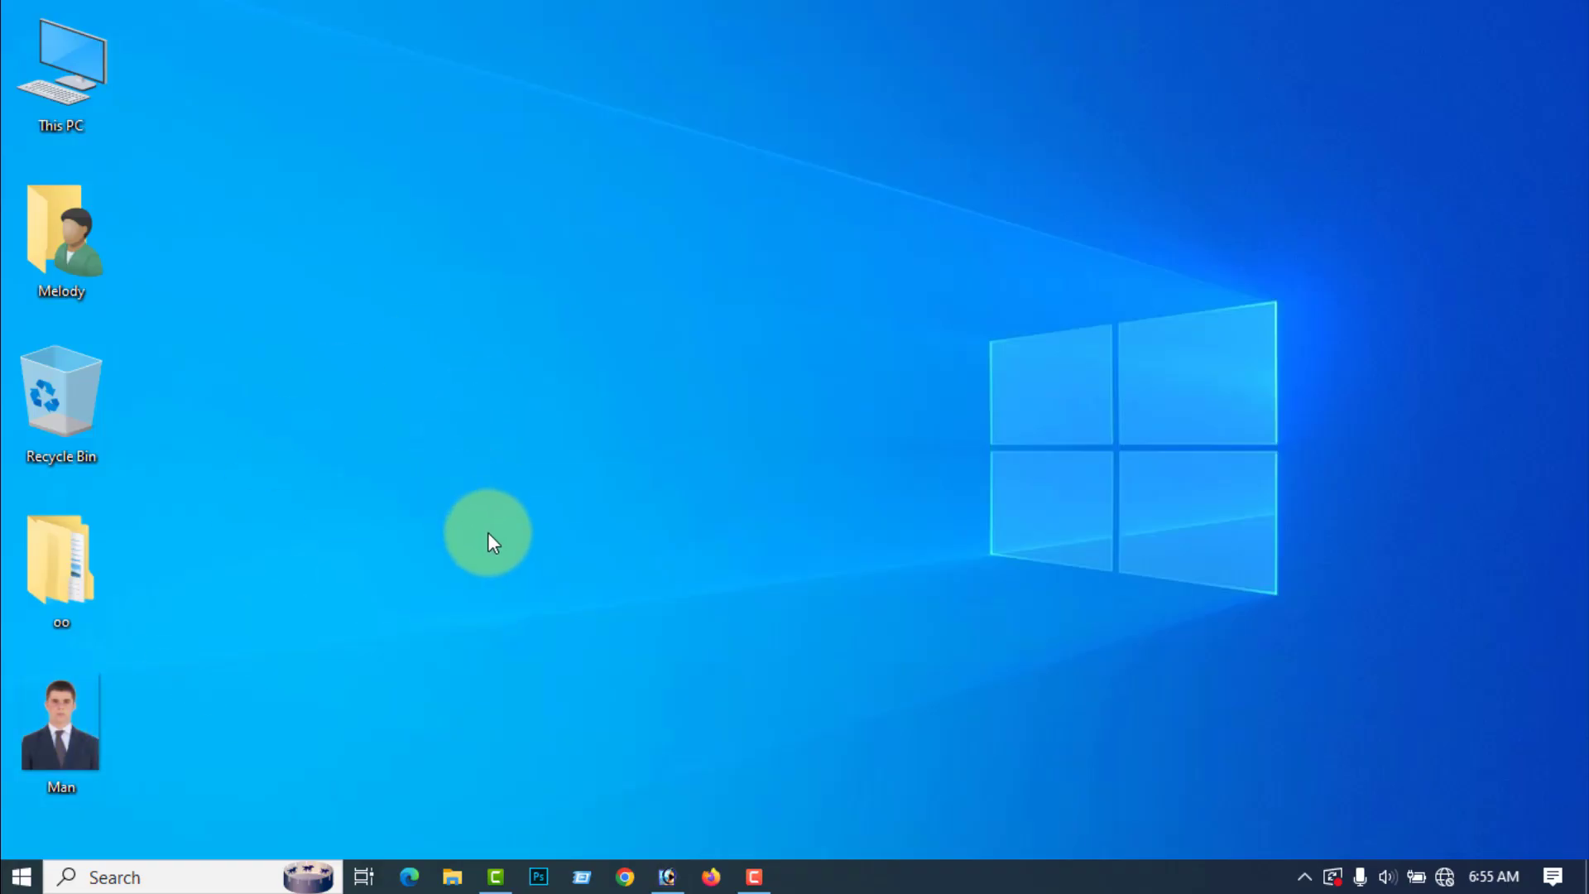
pyautogui.click(667, 877)
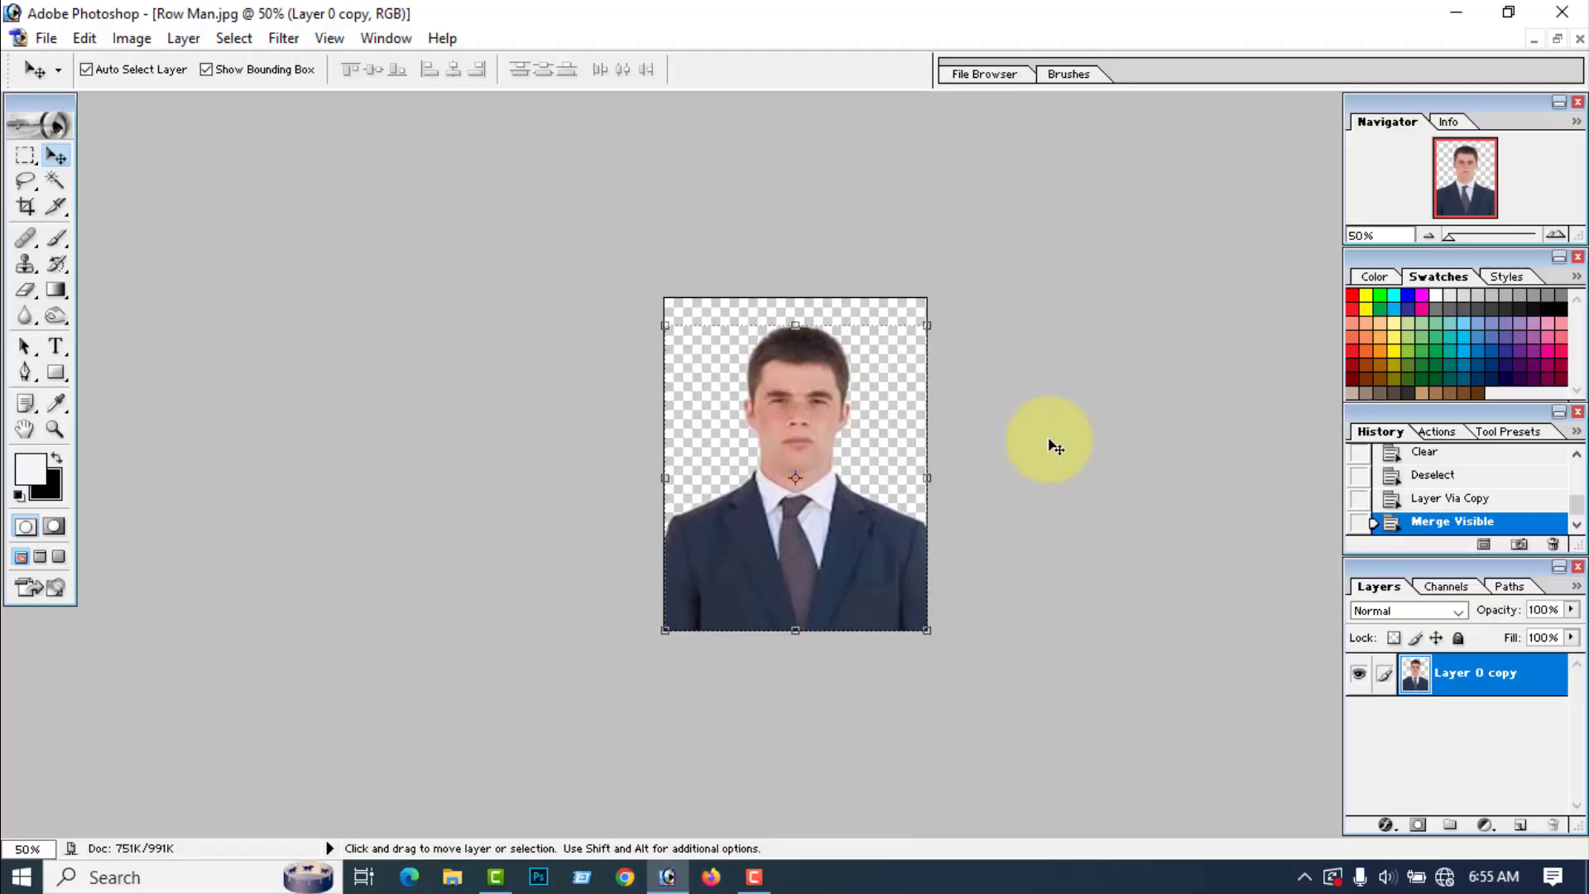
pyautogui.click(1580, 39)
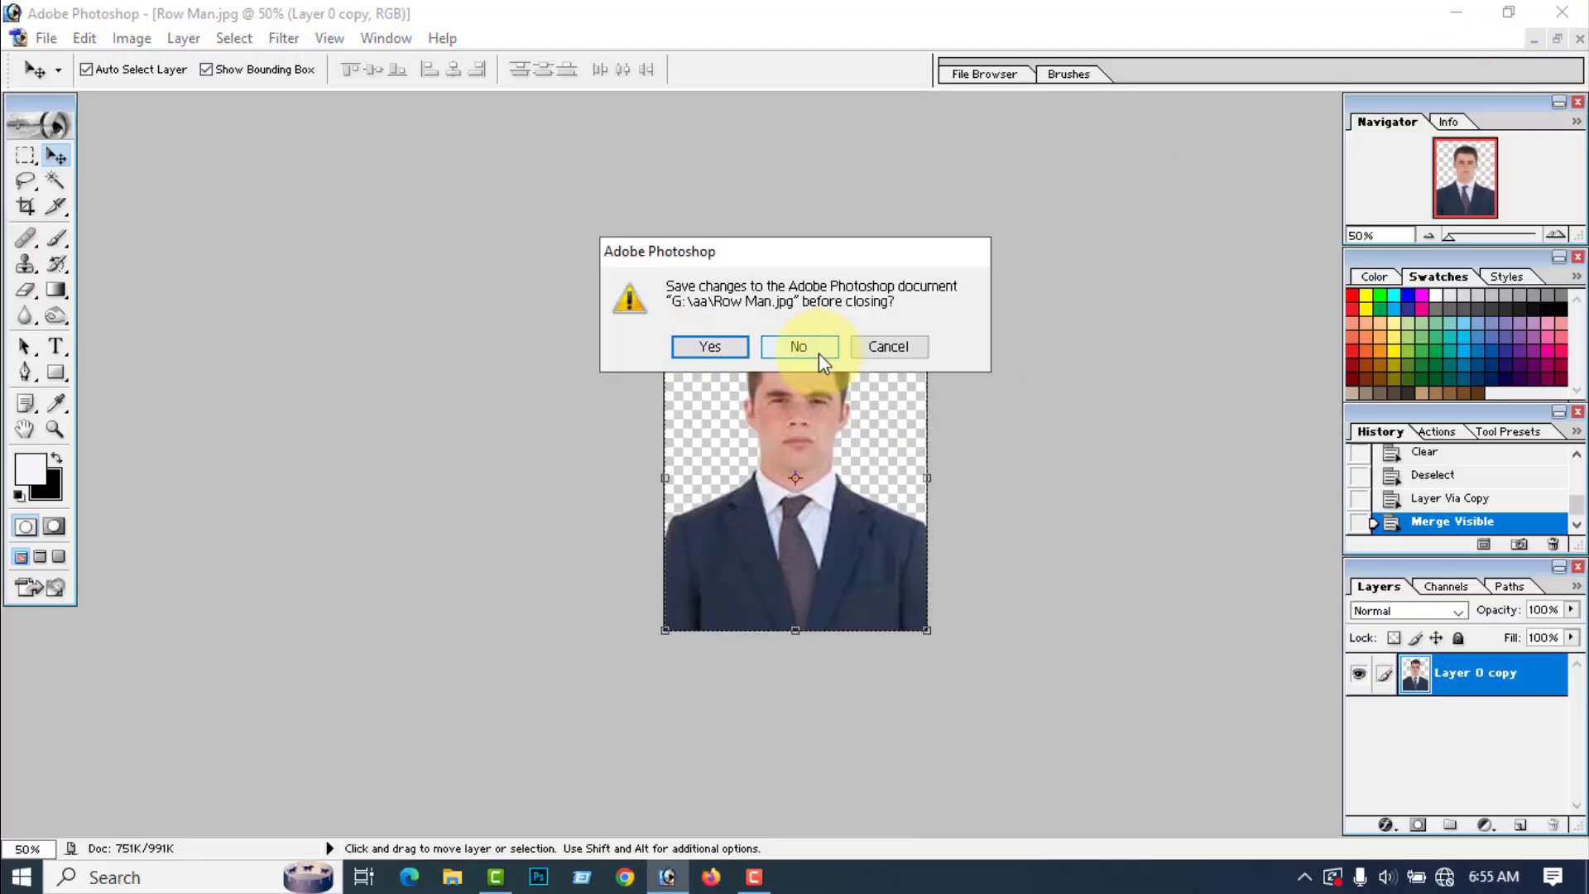
pyautogui.click(798, 346)
# Step: Open the Row Women image from the aa folder
pyautogui.click(19, 39)
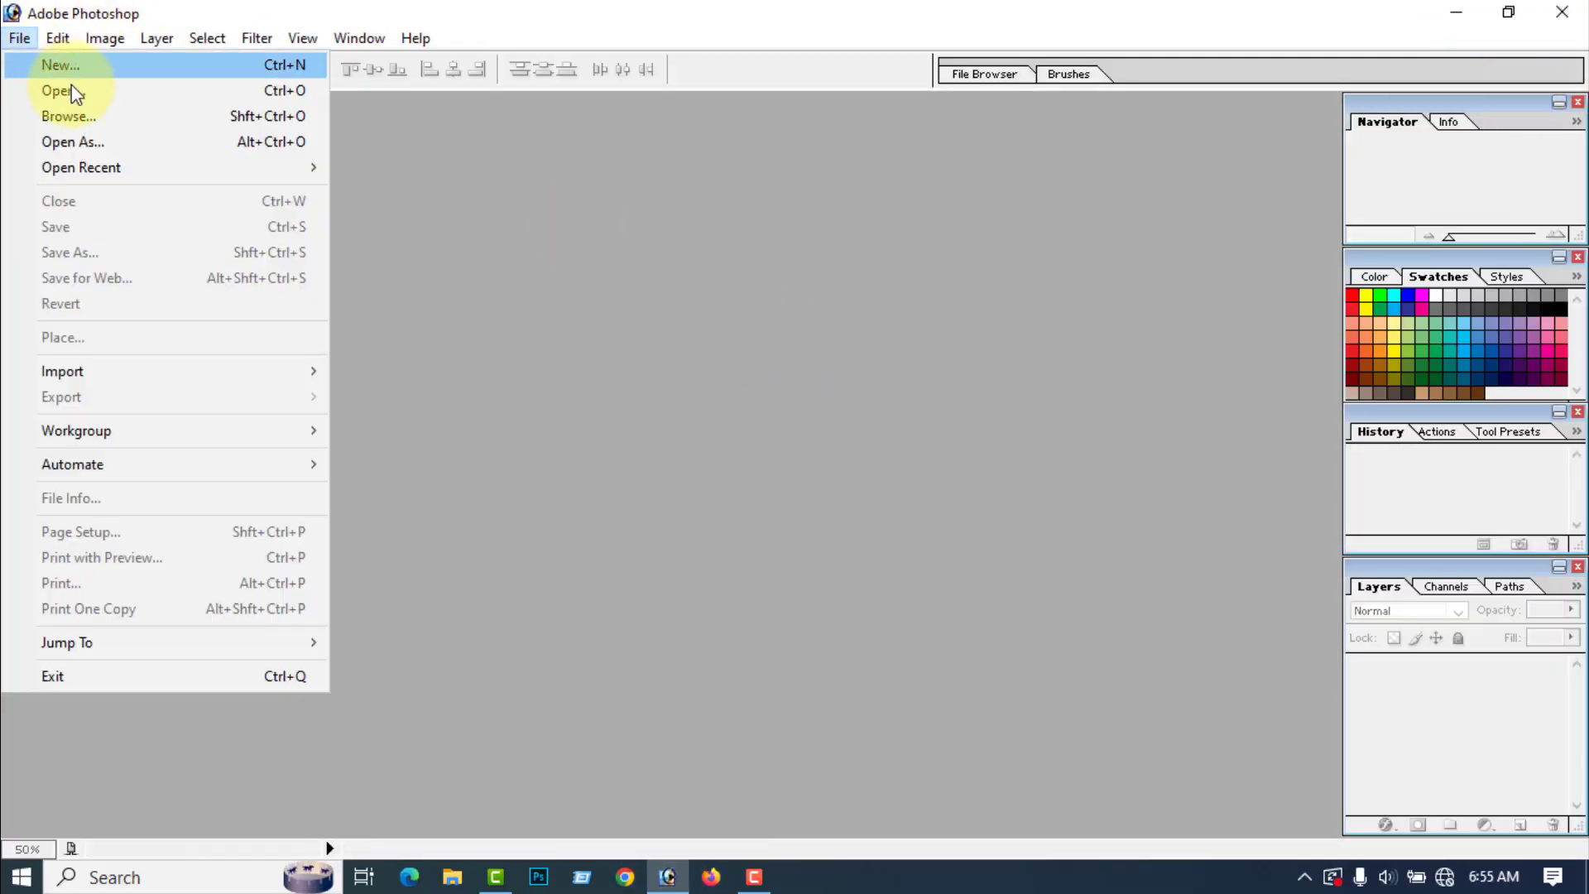
pyautogui.click(71, 91)
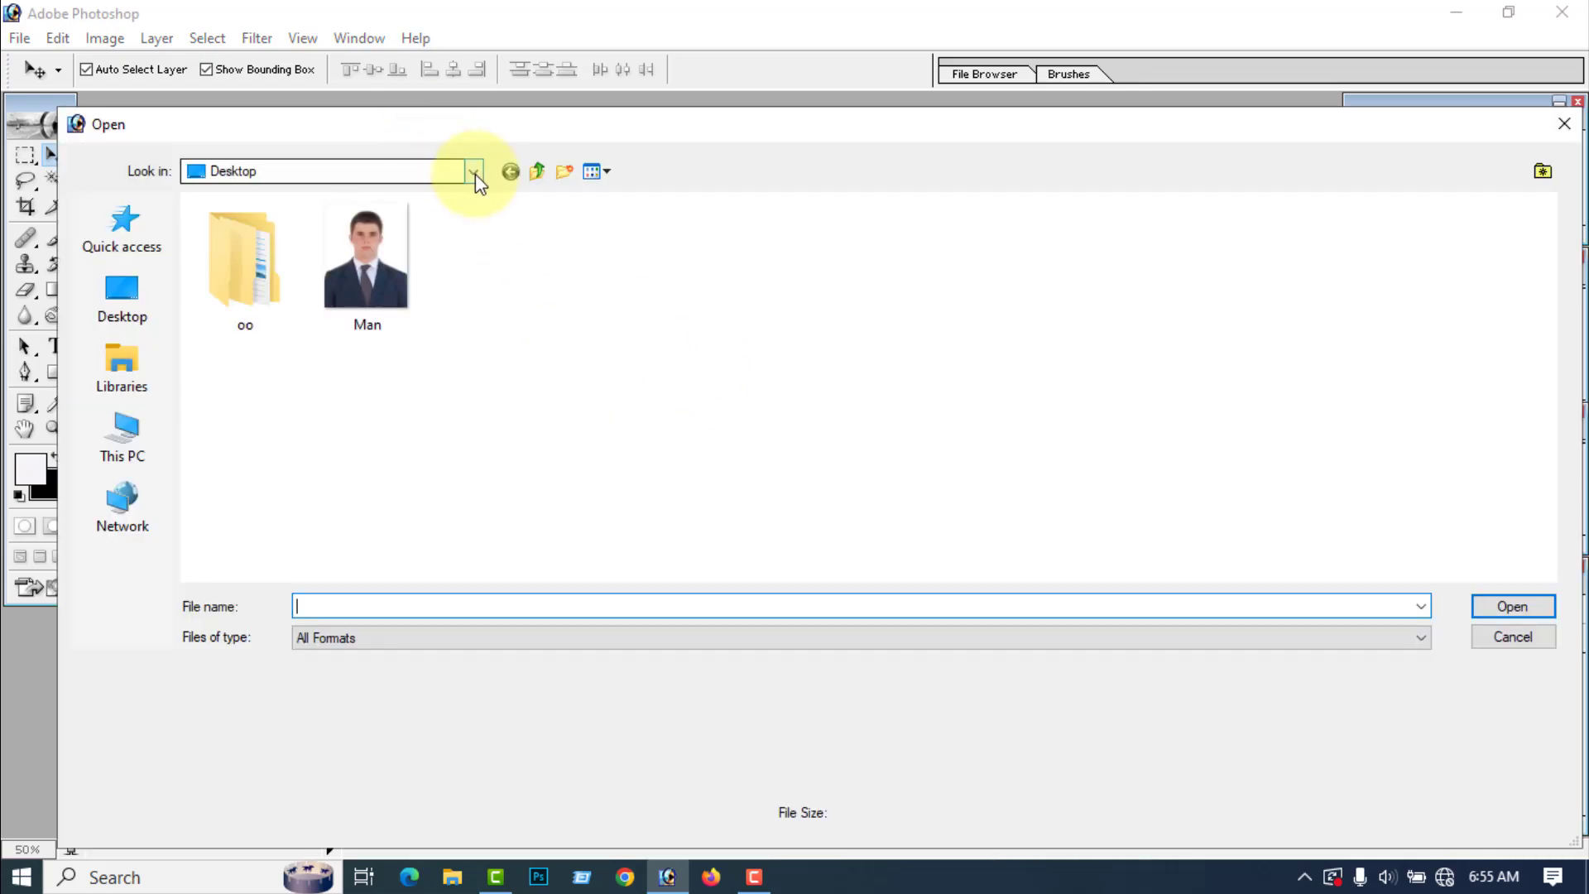
pyautogui.click(456, 172)
pyautogui.click(313, 546)
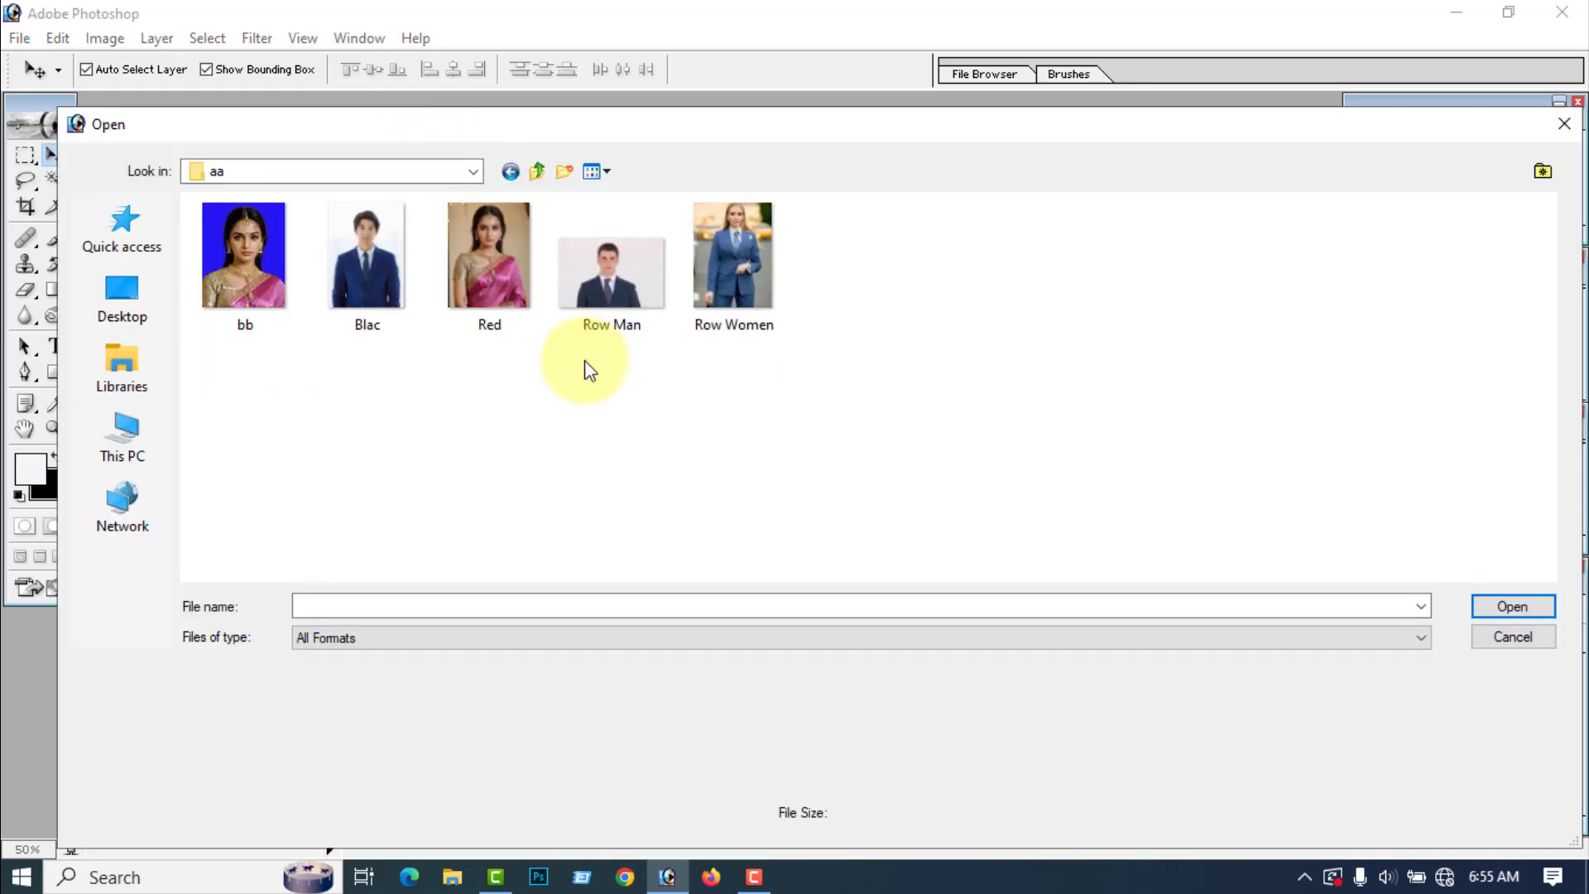
pyautogui.click(733, 271)
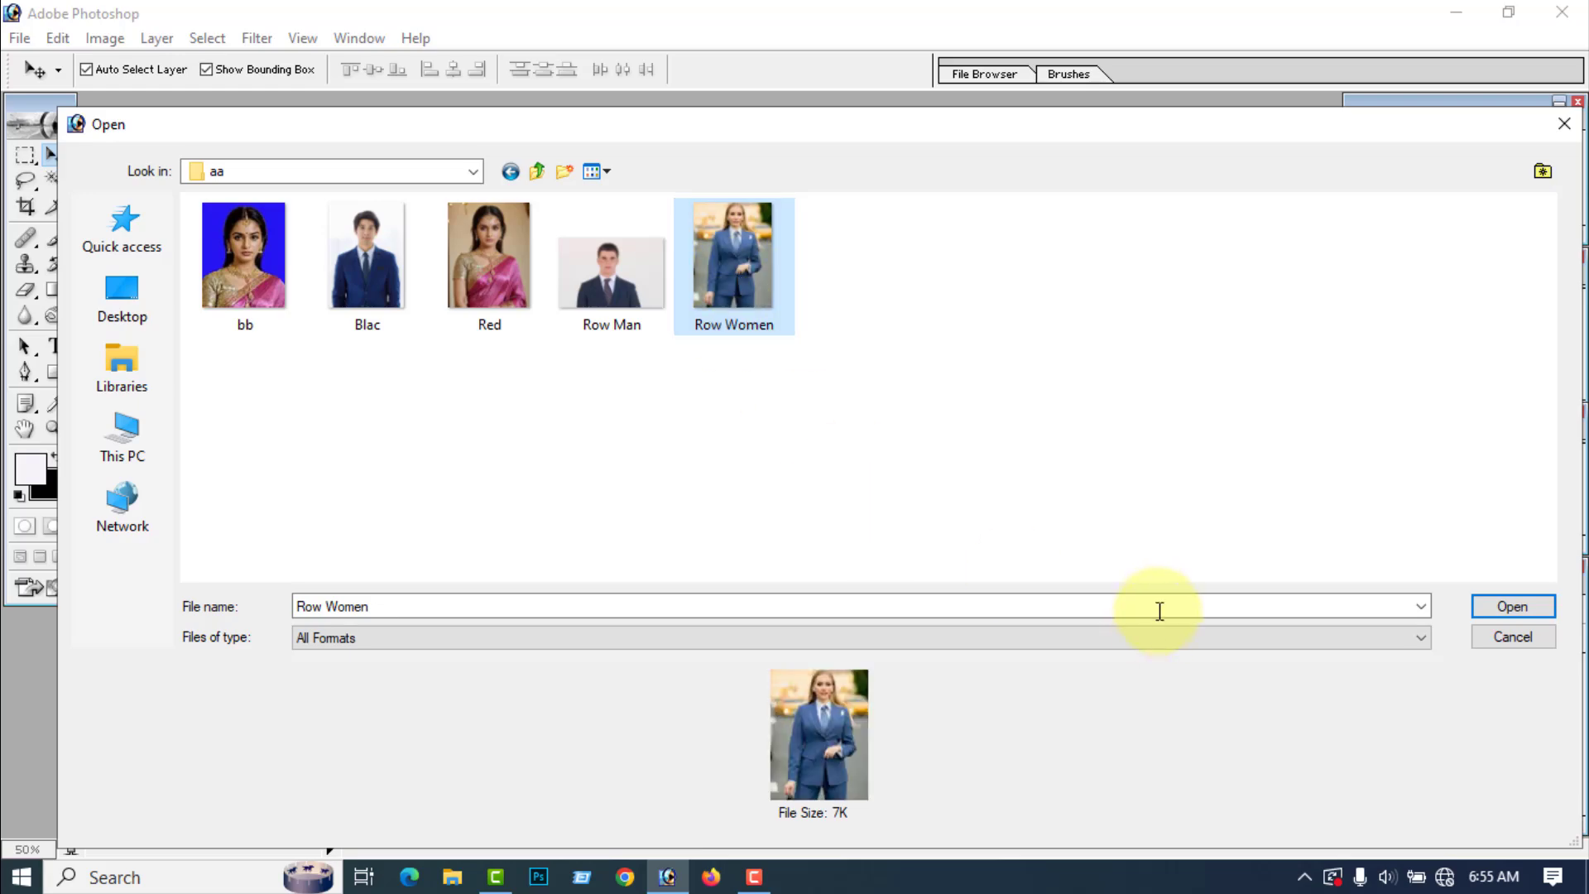
pyautogui.click(1513, 607)
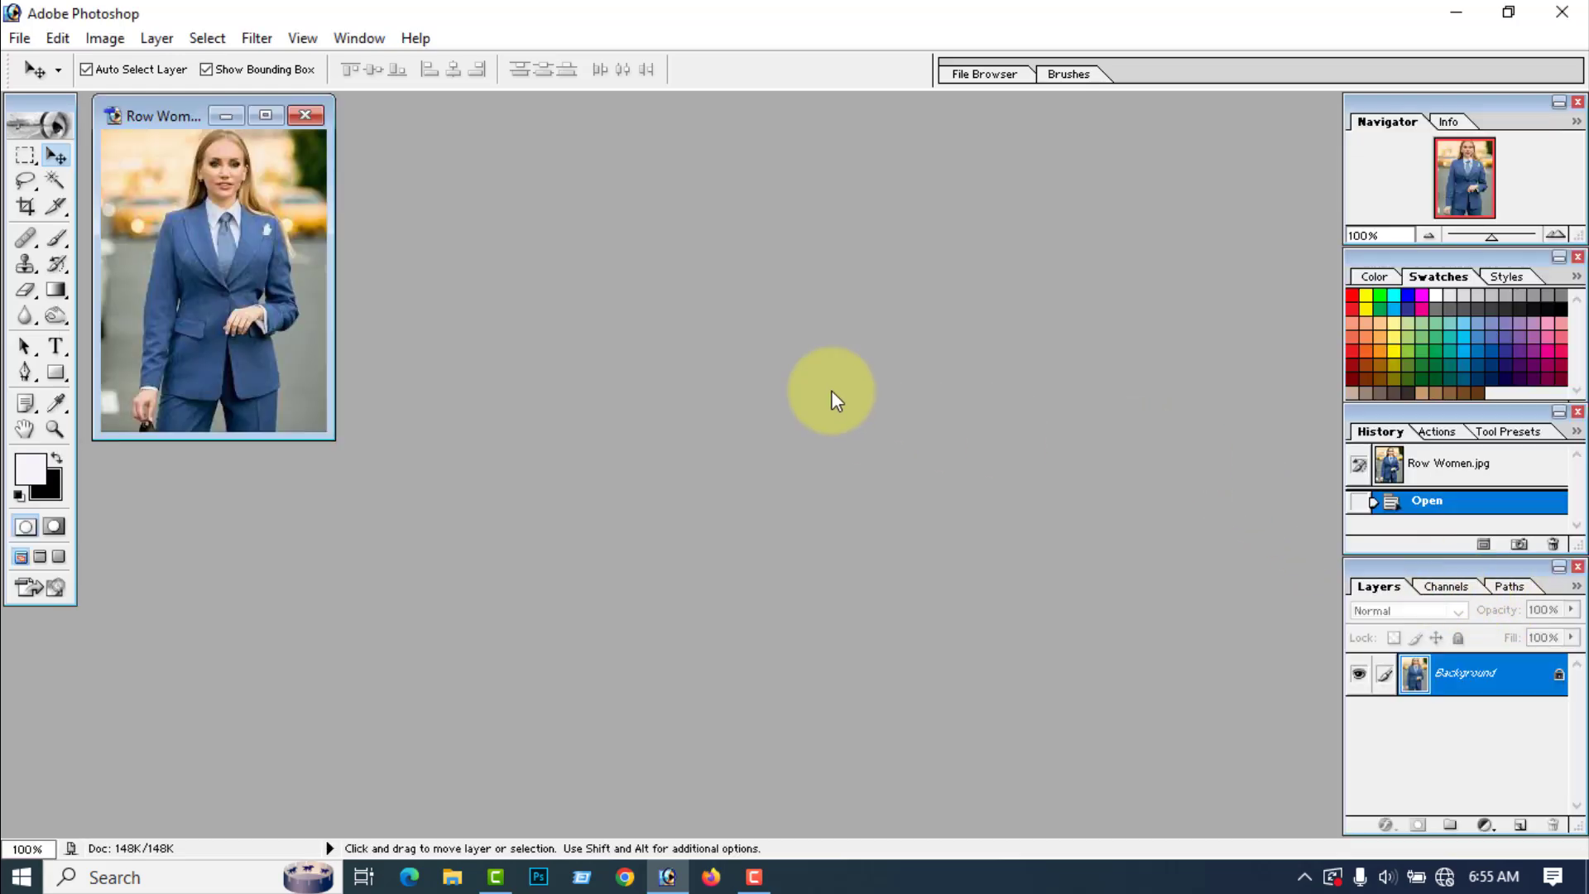
# Step: Maximize the image window and convert the locked Background into a regular layer named Layer 0
pyautogui.click(267, 118)
pyautogui.scroll(3, 727, 380)
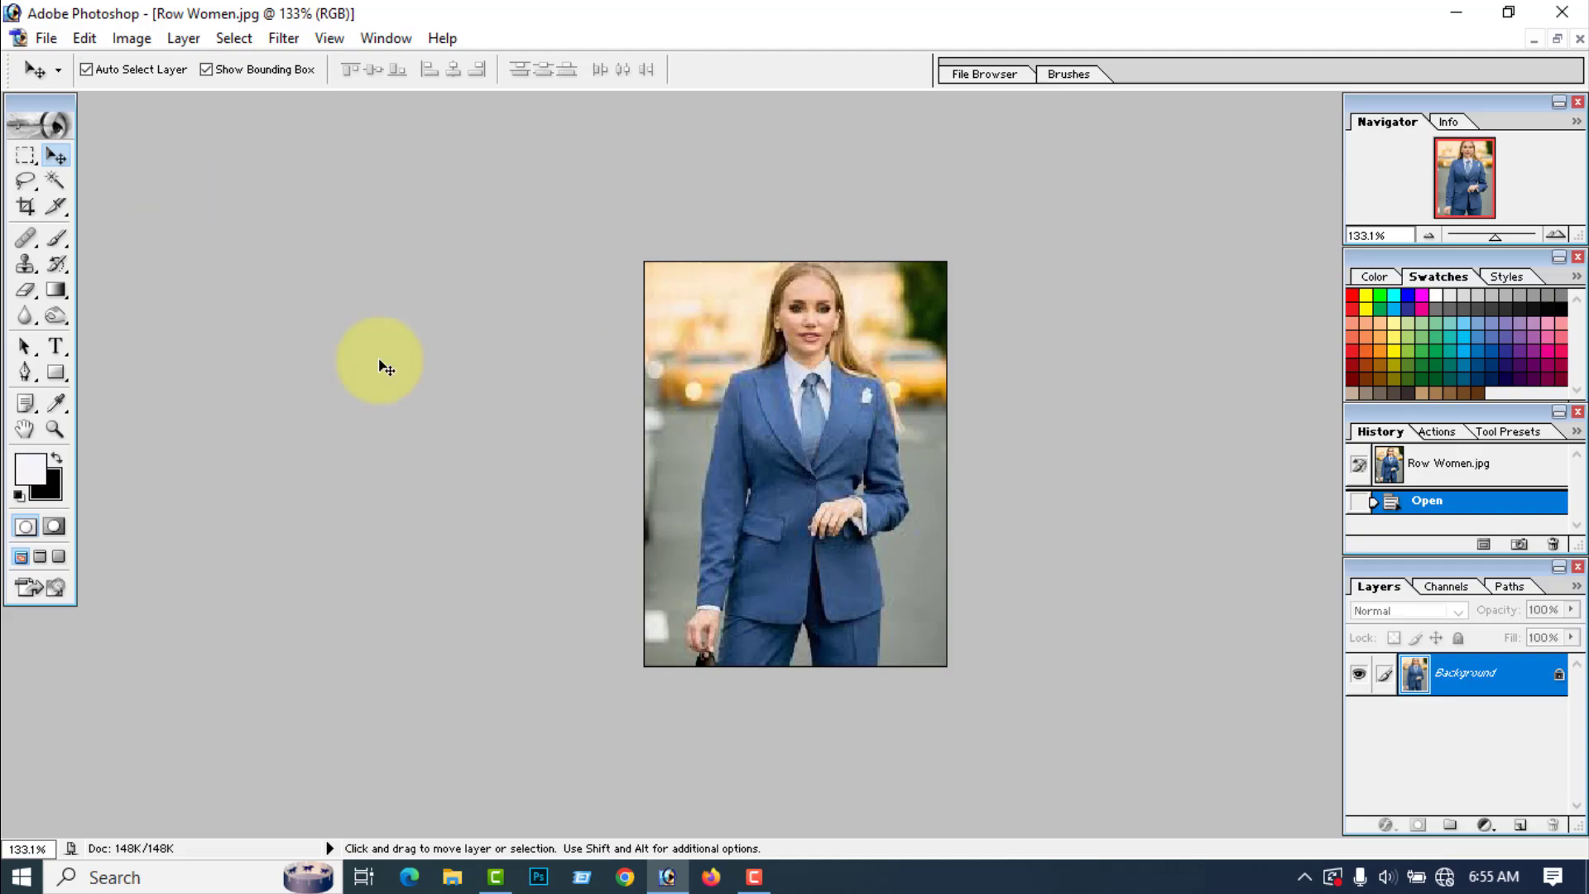
pyautogui.doubleClick(1557, 686)
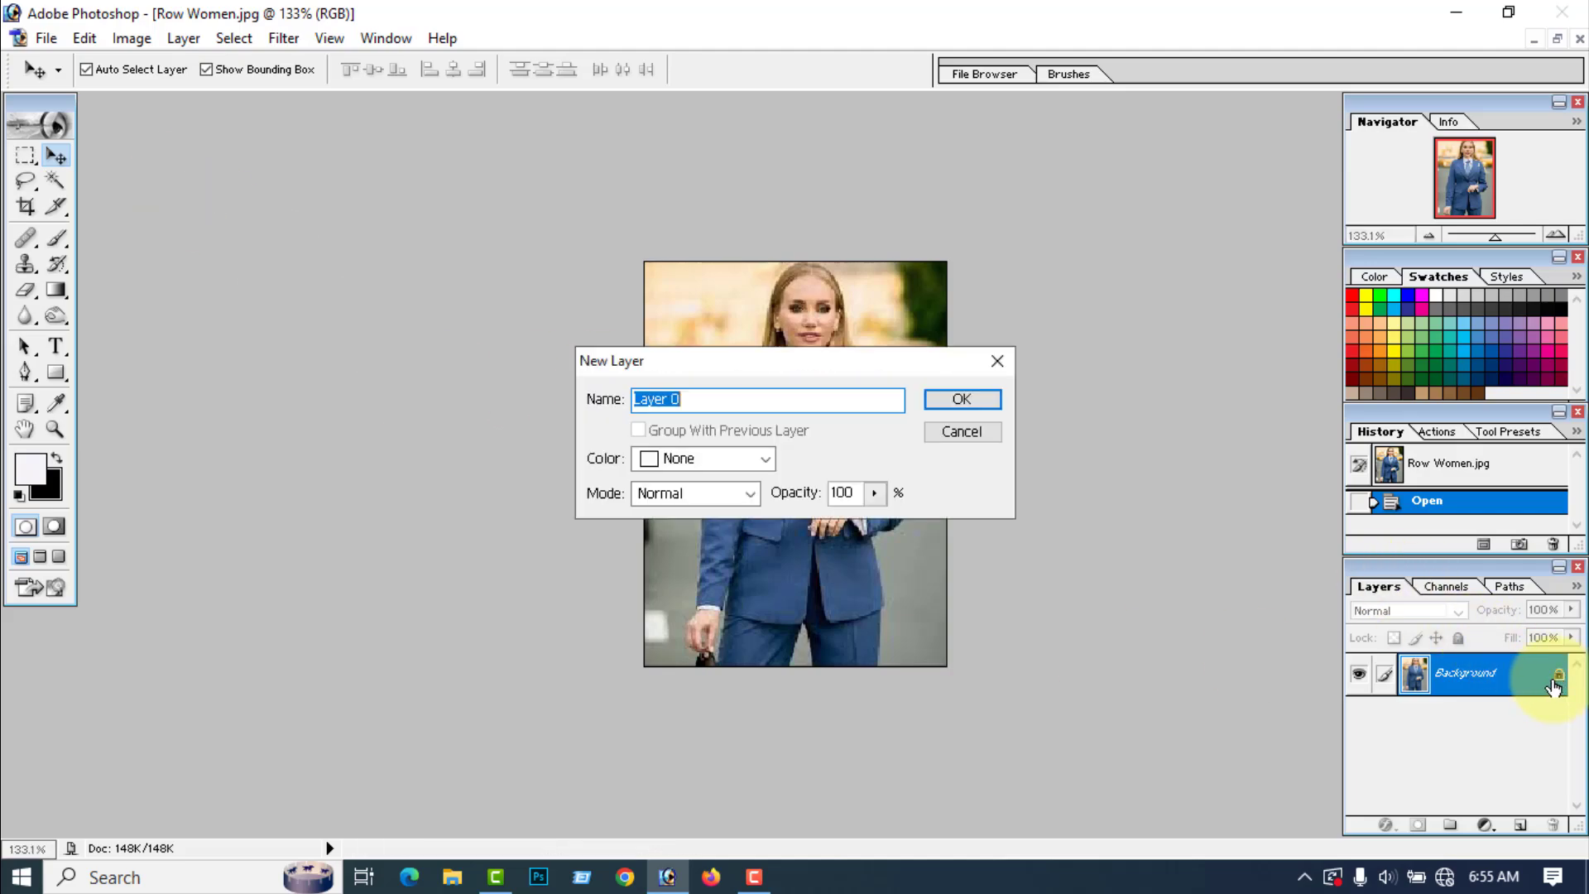
pyautogui.click(964, 399)
# Step: Crop the photo to the woman's head and upper body with the 1.5 in × 1.9 in crop at 300 pixels/inch
pyautogui.click(55, 180)
pyautogui.click(26, 207)
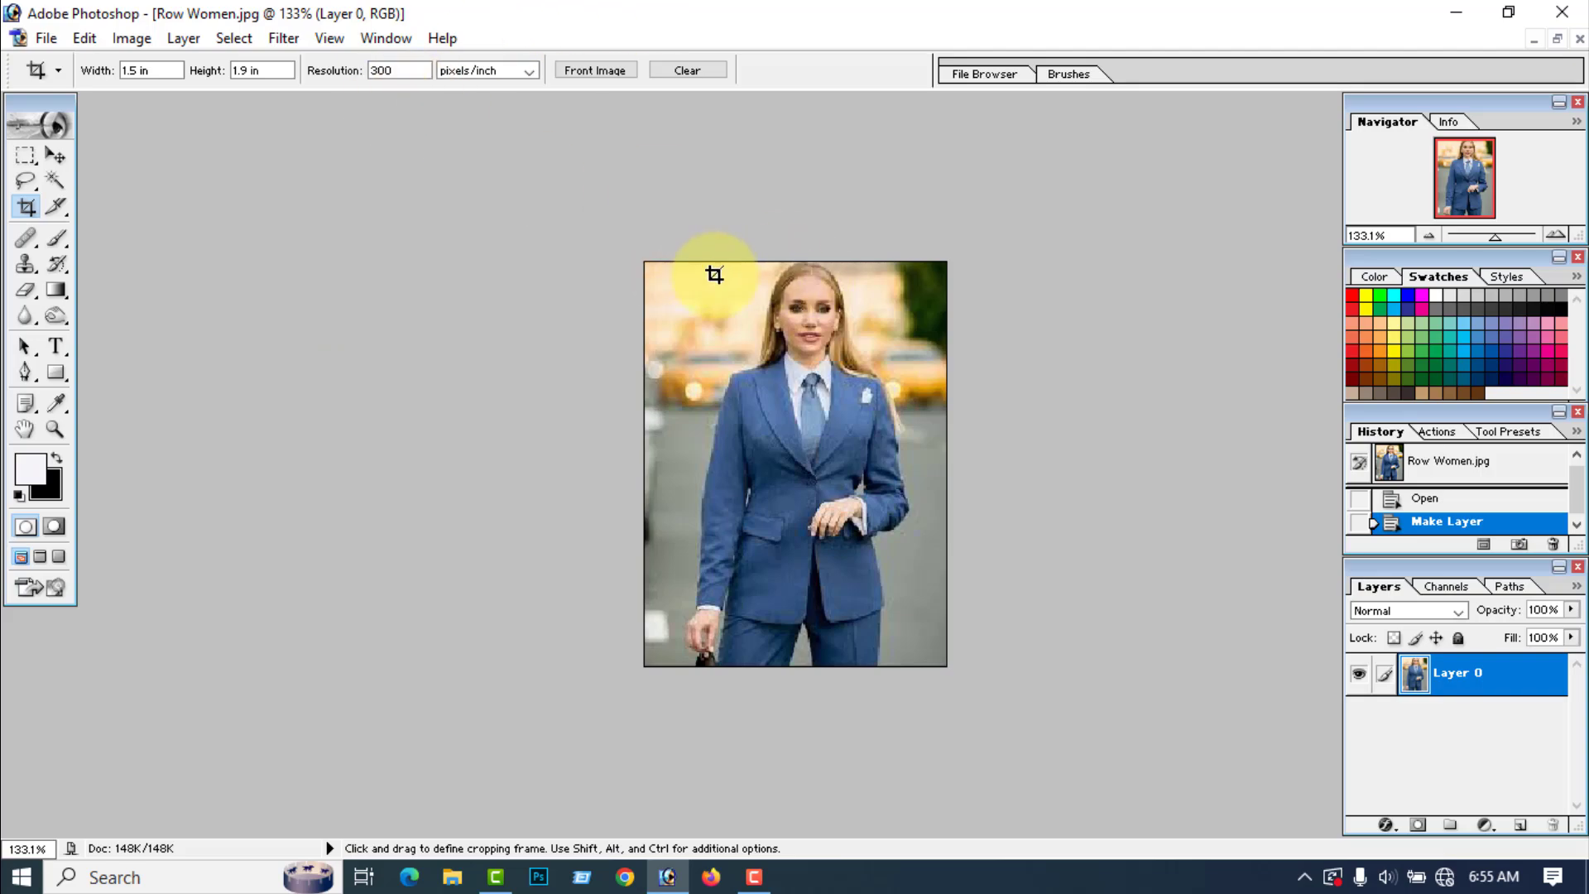
pyautogui.moveTo(718, 263); pyautogui.dragTo(890, 478)
pyautogui.click(916, 71)
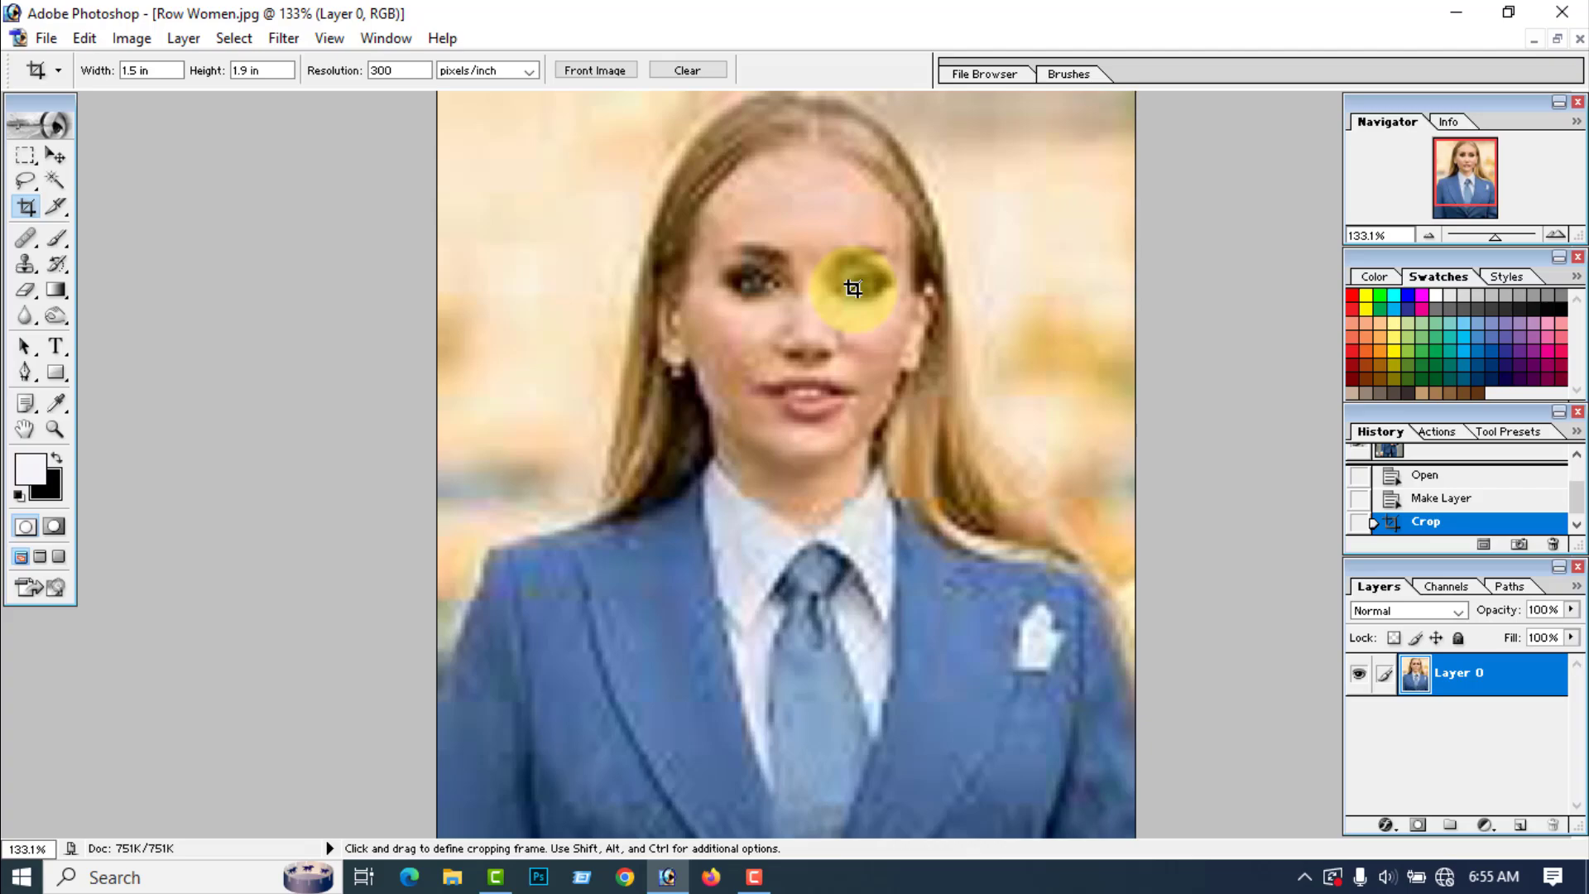
# Step: Select the blurred background around the woman with the Magic Wand, covering the areas on both sides of her head
pyautogui.press('ctrl')
pyautogui.hotkey('ctrl', '-')
pyautogui.hotkey('ctrl', '-')
pyautogui.hotkey('ctrl', '-')
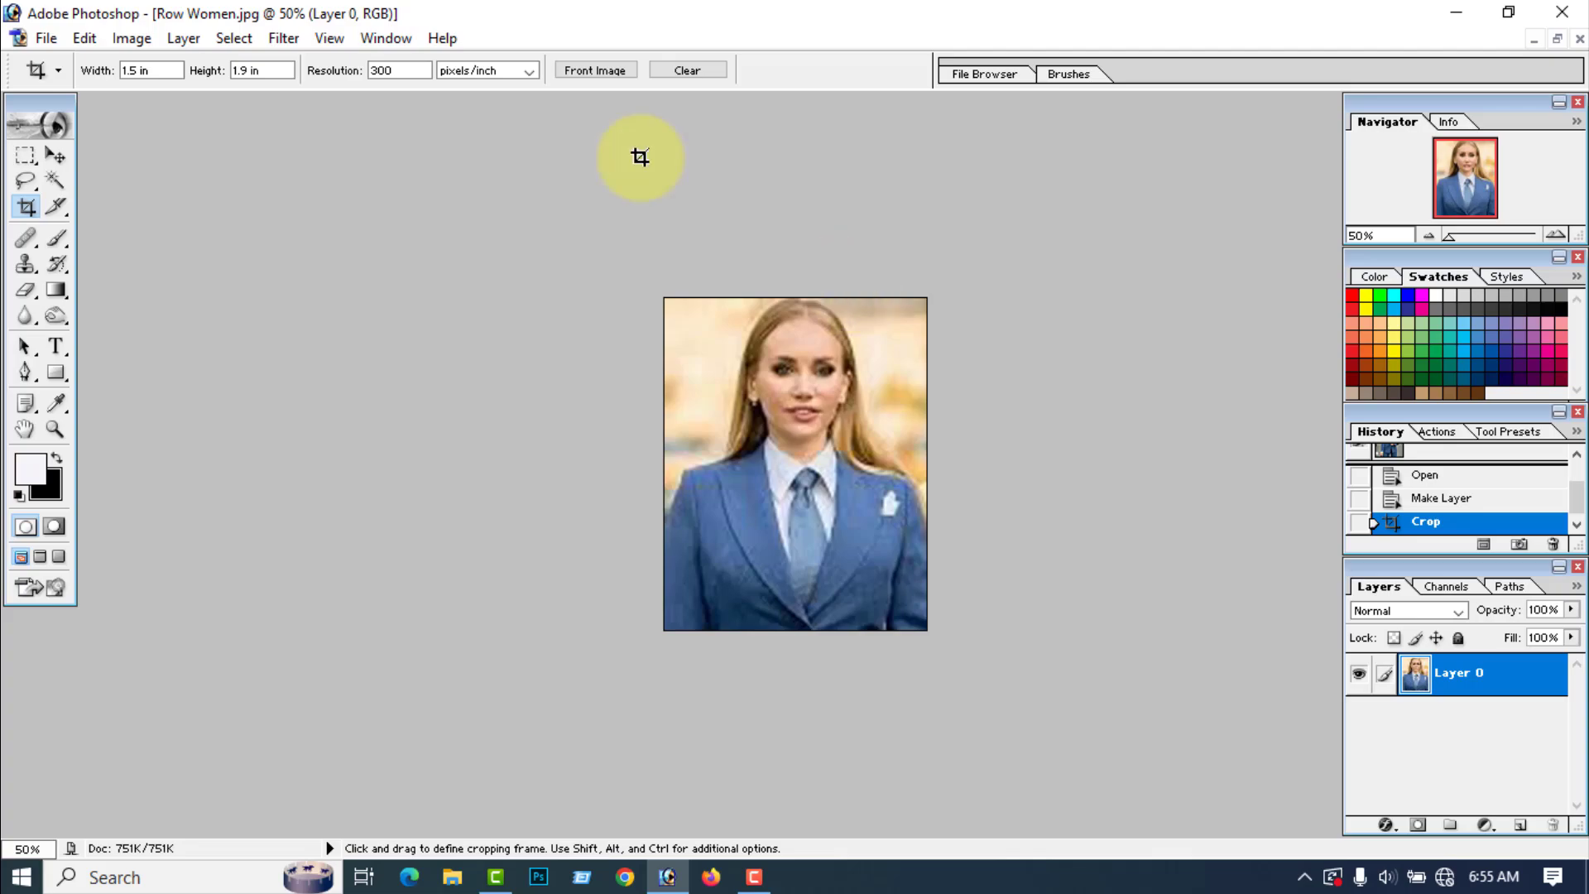
pyautogui.click(62, 179)
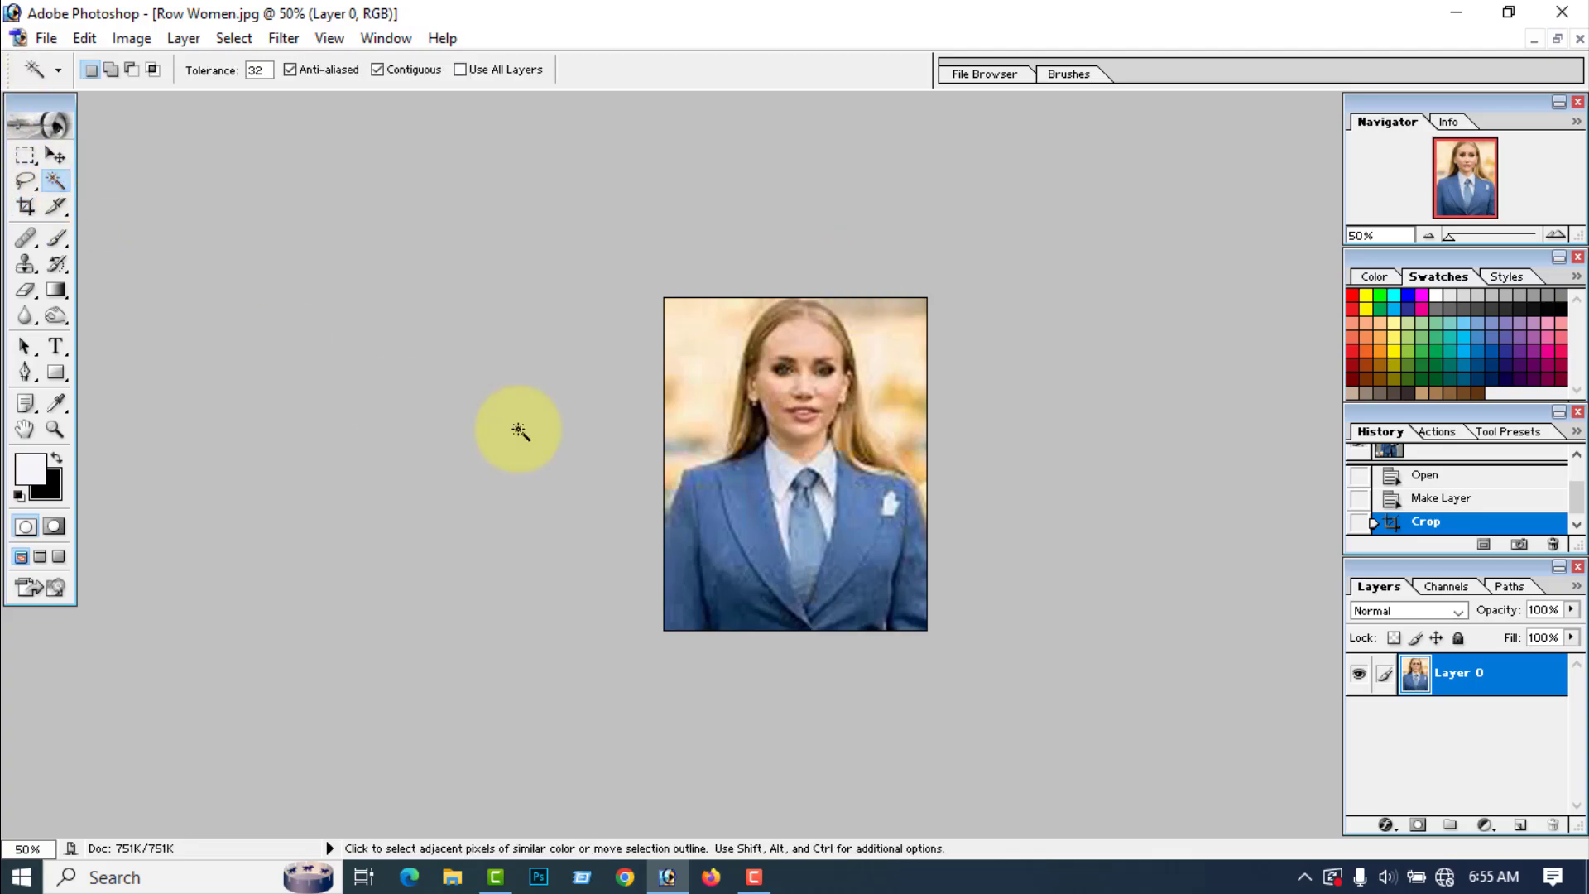
pyautogui.click(703, 399)
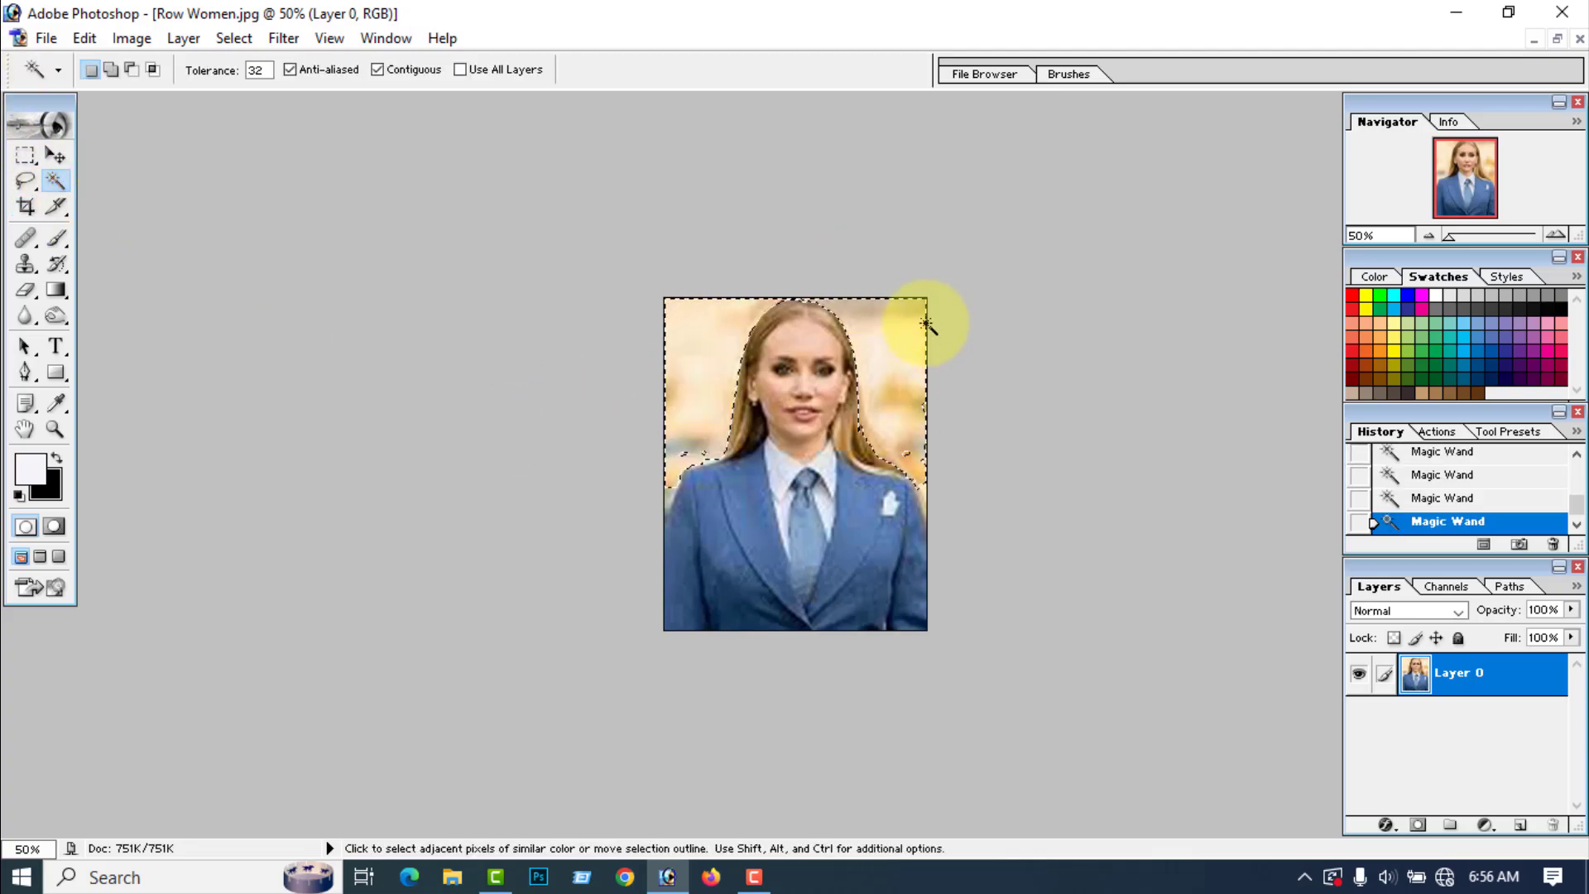
# Step: Feather the background selection by 2 pixels, delete the selected background and deselect
pyautogui.rightClick(692, 377)
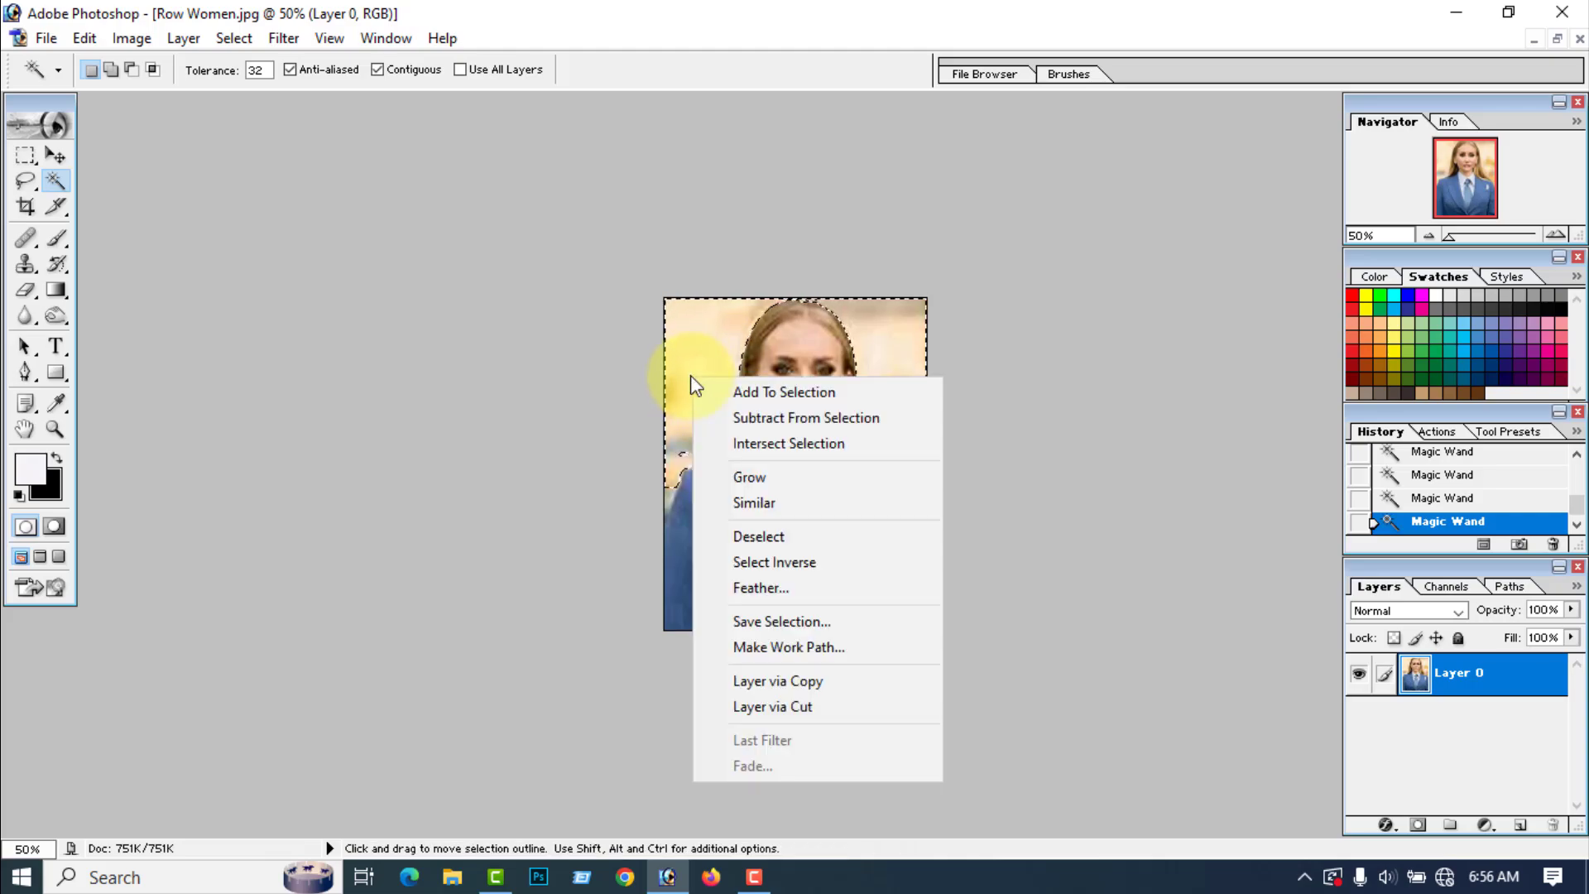
pyautogui.click(753, 589)
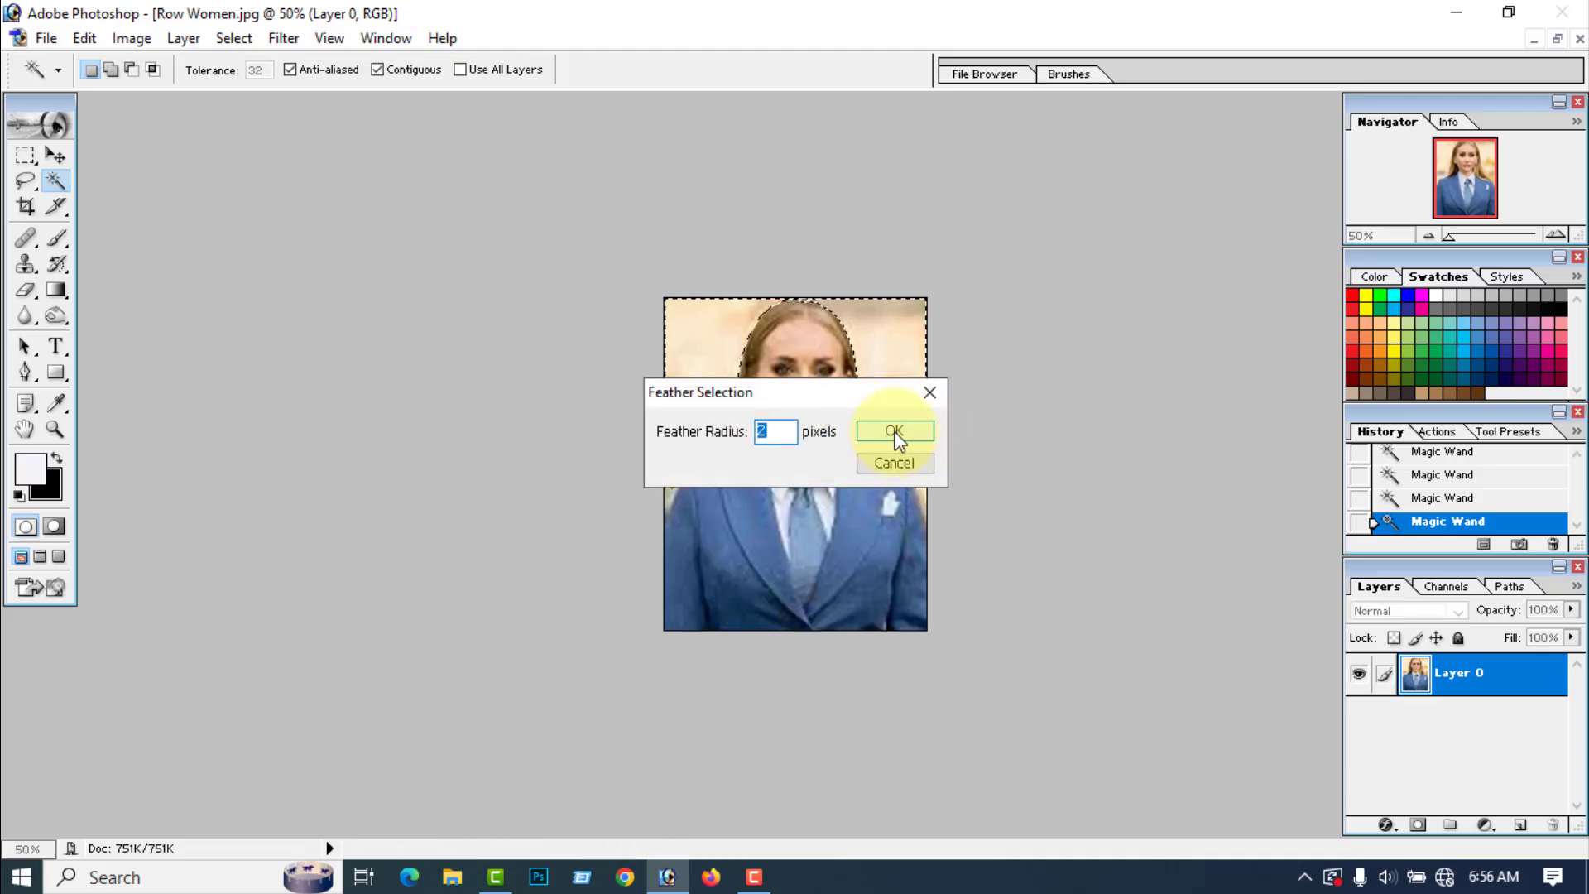
pyautogui.click(895, 431)
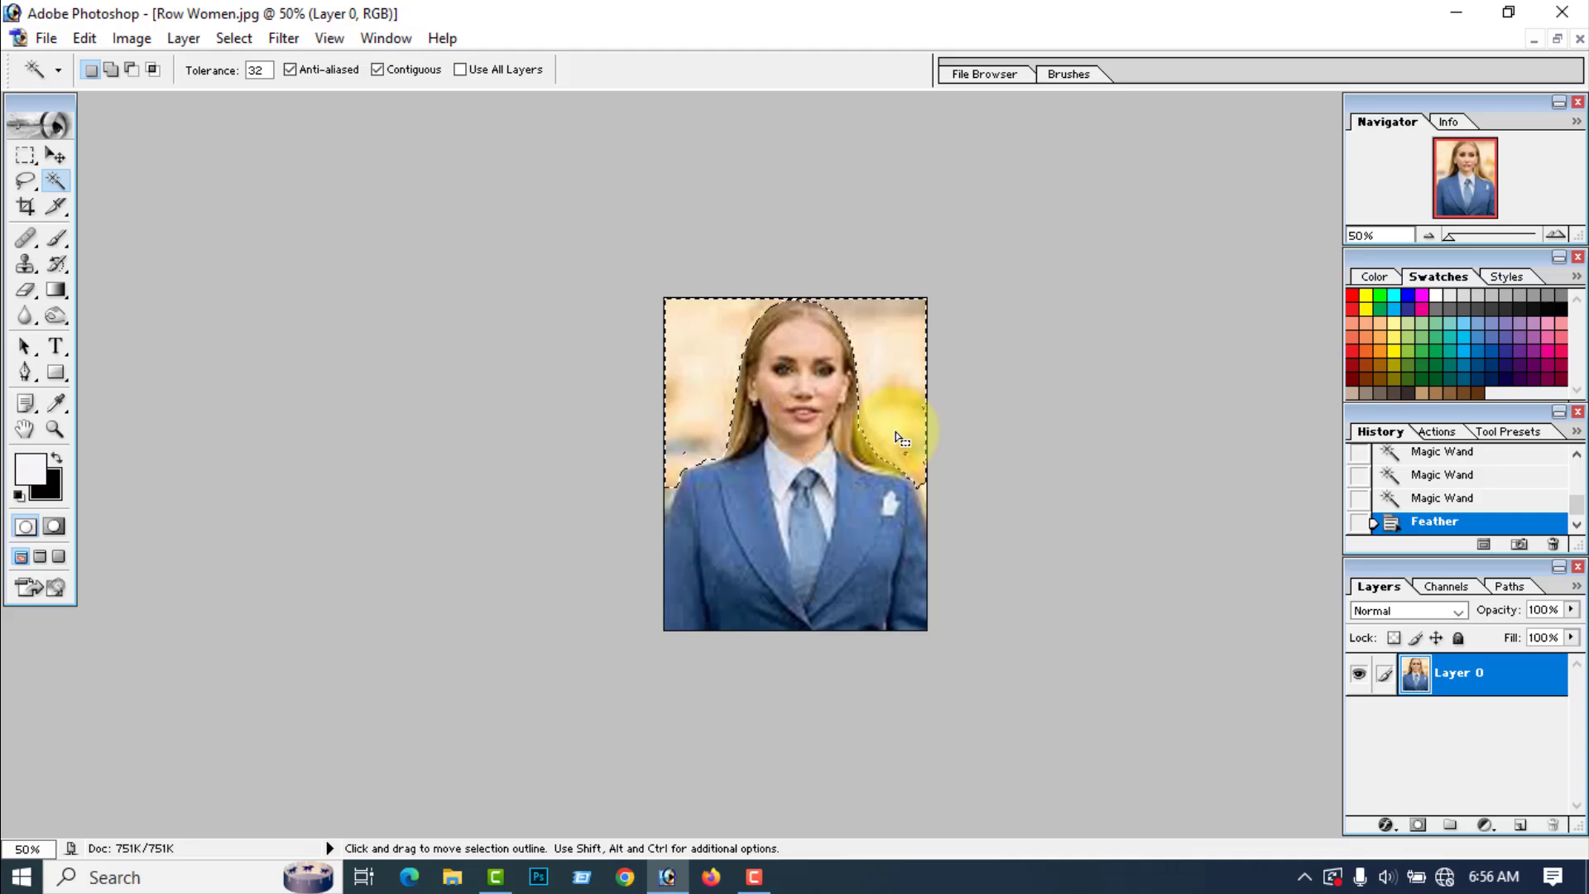
pyautogui.press('Delete')
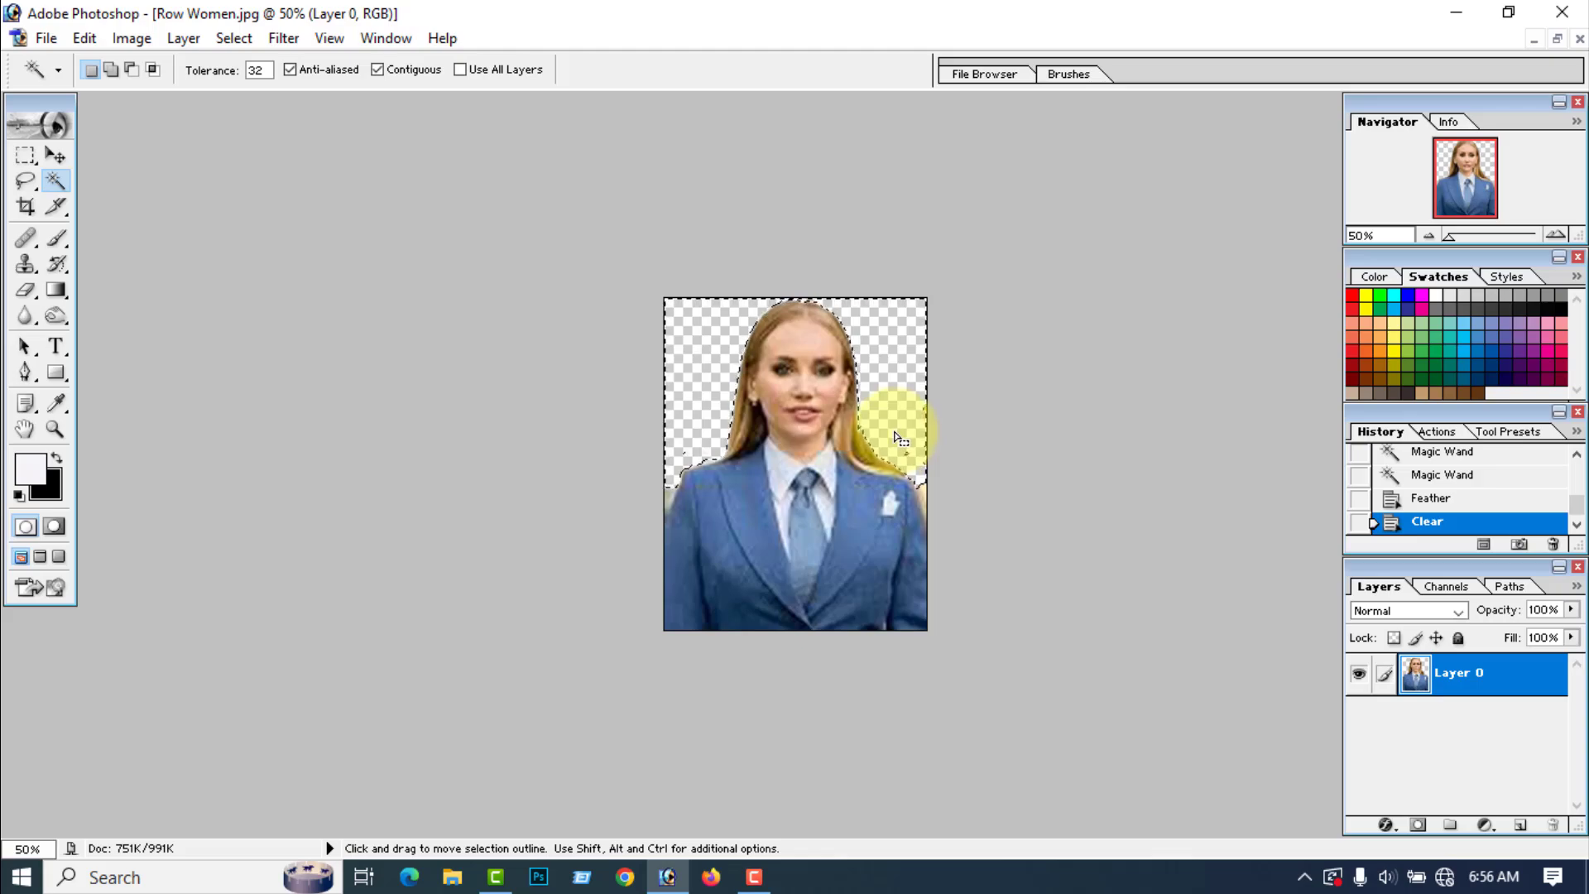
pyautogui.hotkey('ctrl', 'd')
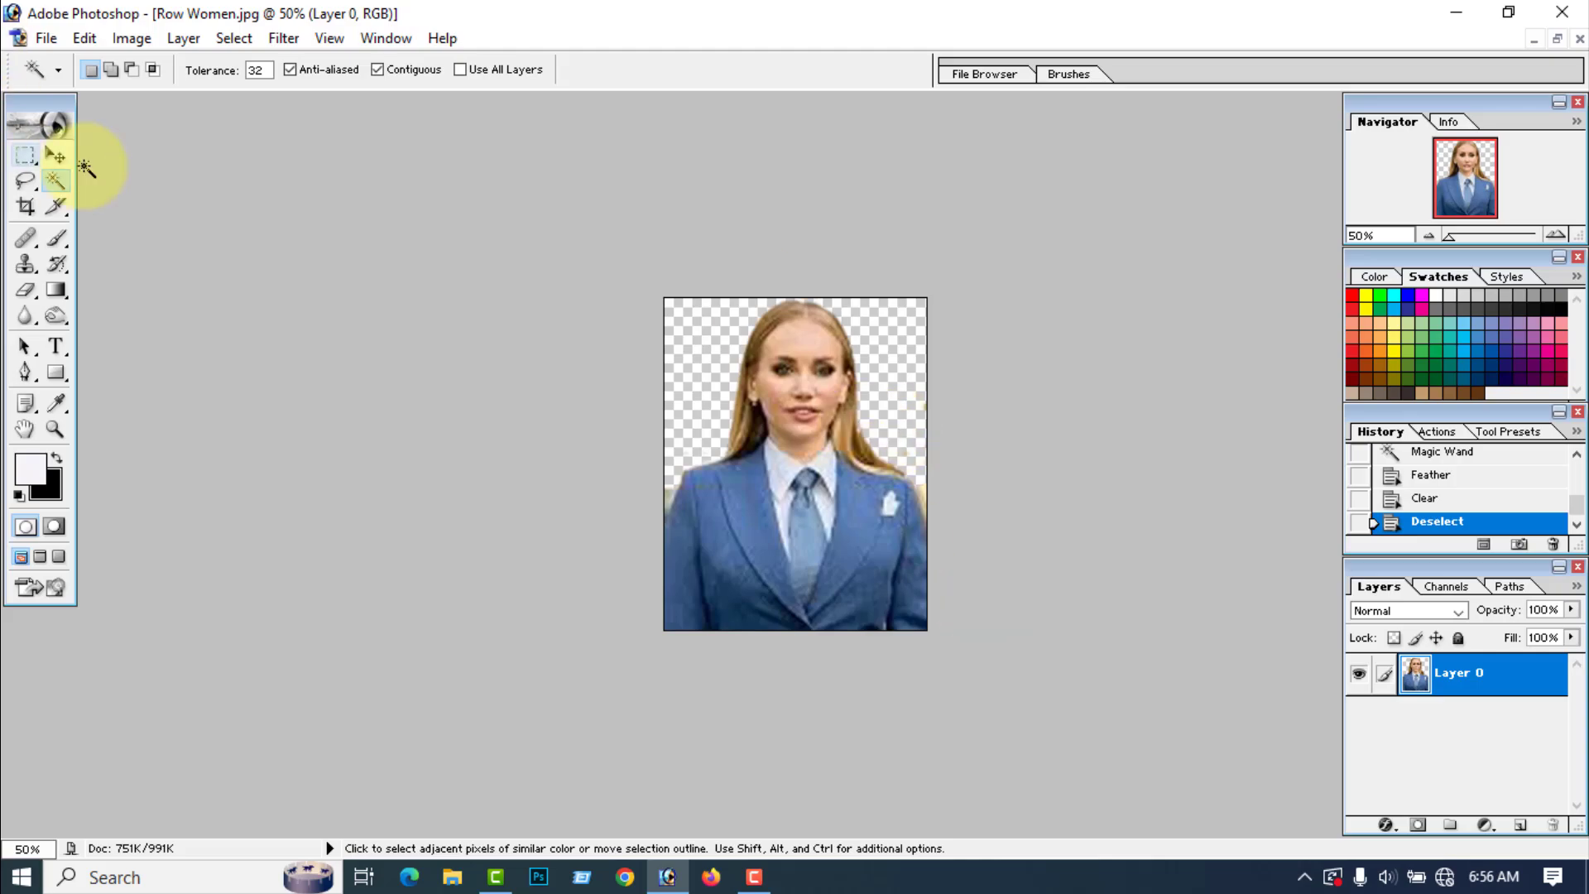
# Step: Duplicate the woman's cut-out layer and merge the visible layers to strengthen its edges
pyautogui.click(55, 158)
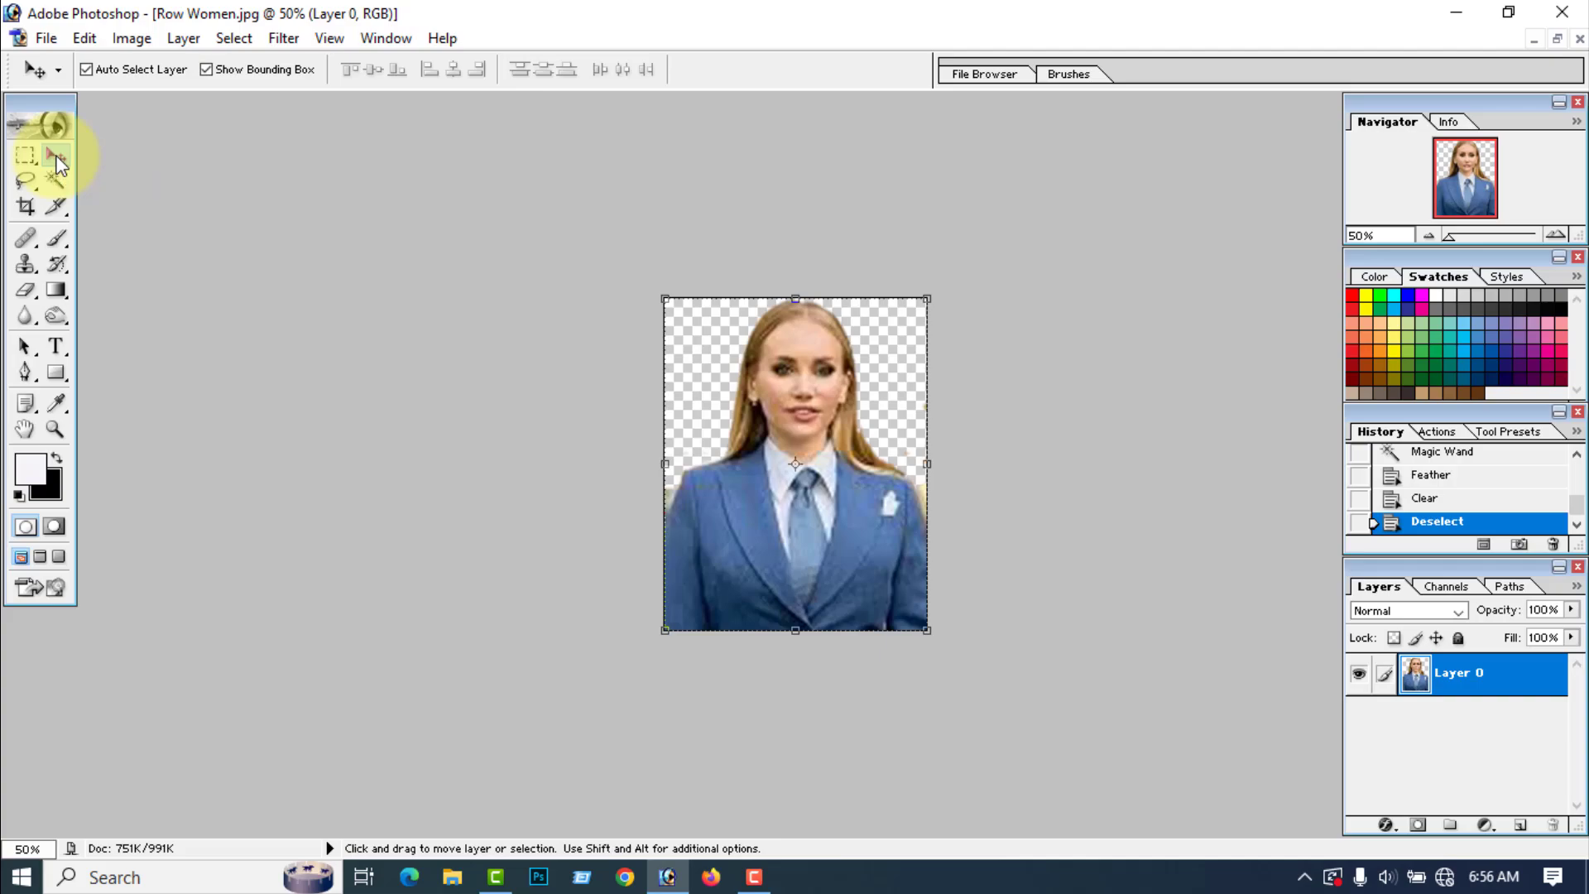
pyautogui.hotkey('ctrl', 'j')
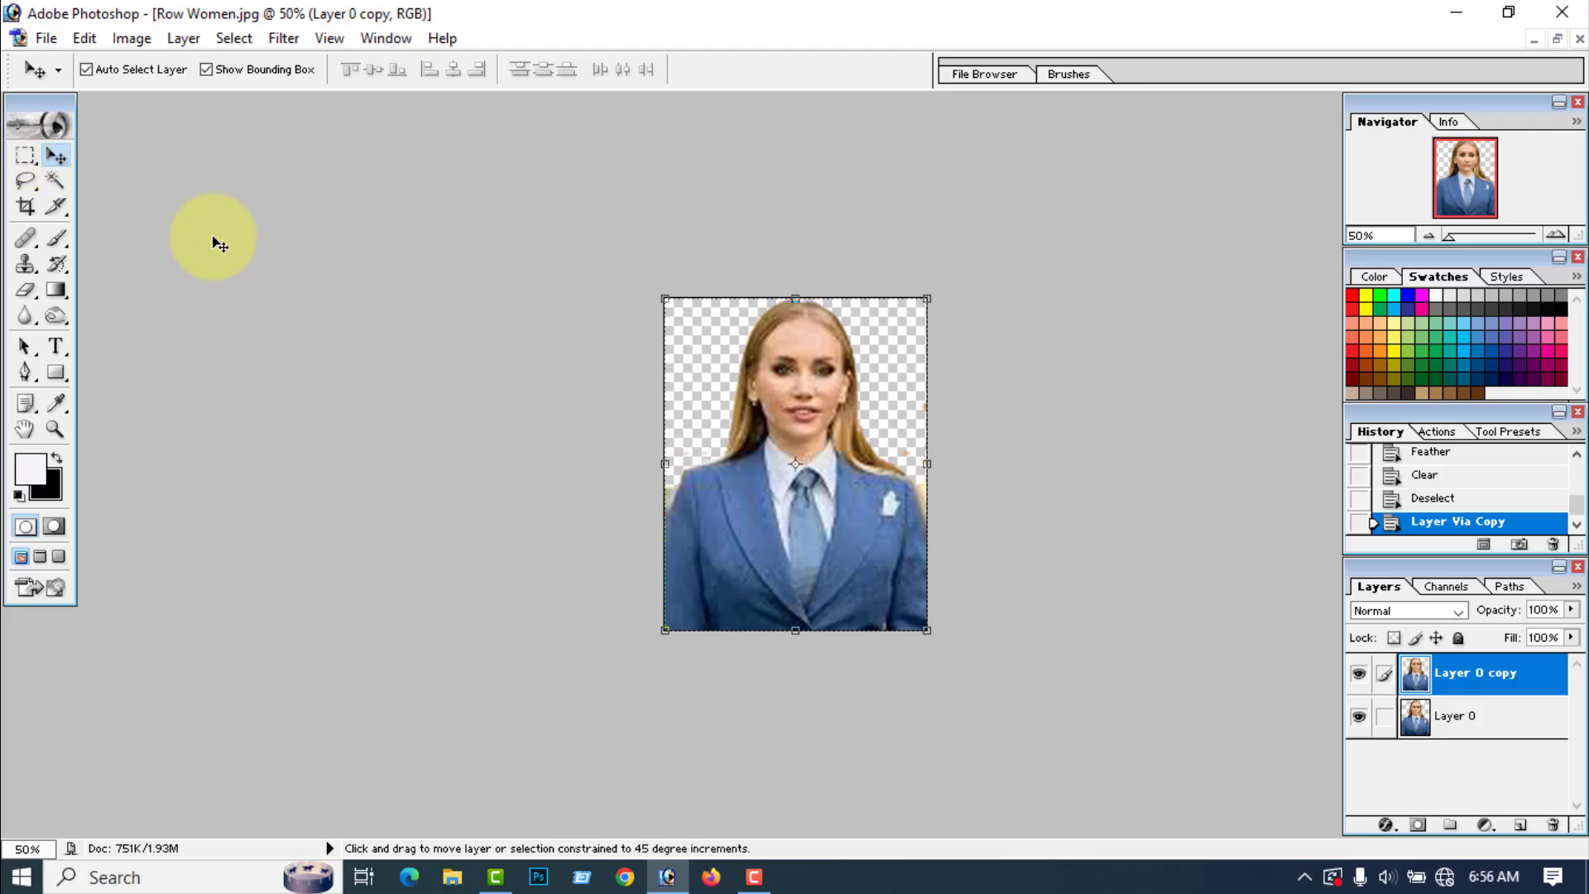
pyautogui.hotkey('ctrl', 'shift', 'e')
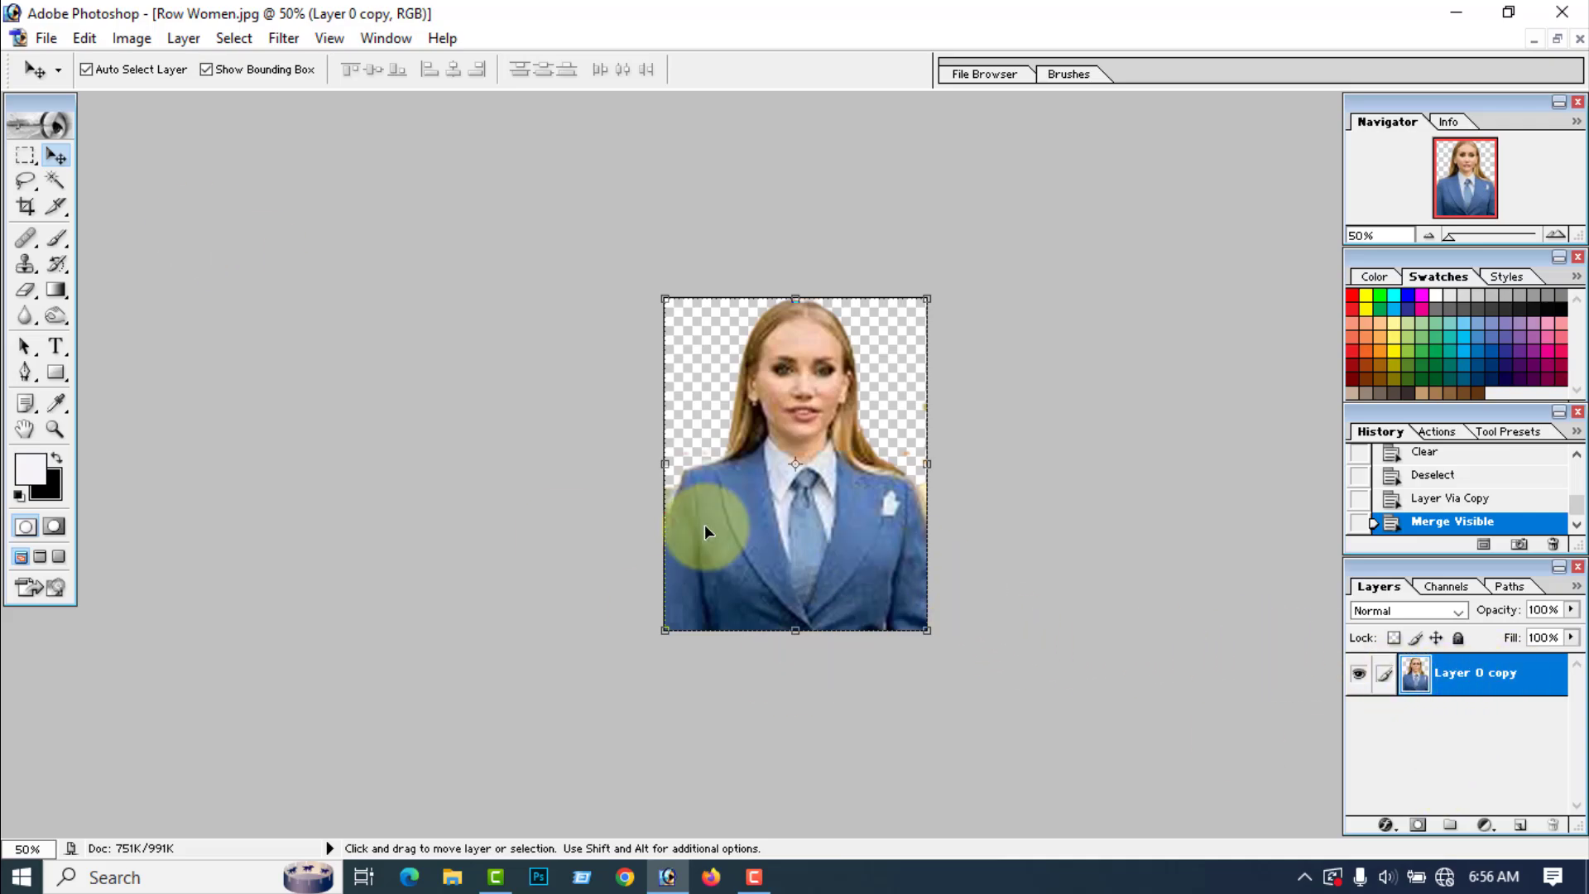
pyautogui.moveTo(787, 523)
pyautogui.mouseDown()
pyautogui.moveTo(786, 485)
pyautogui.moveTo(770, 512)
pyautogui.moveTo(782, 525)
pyautogui.mouseUp()
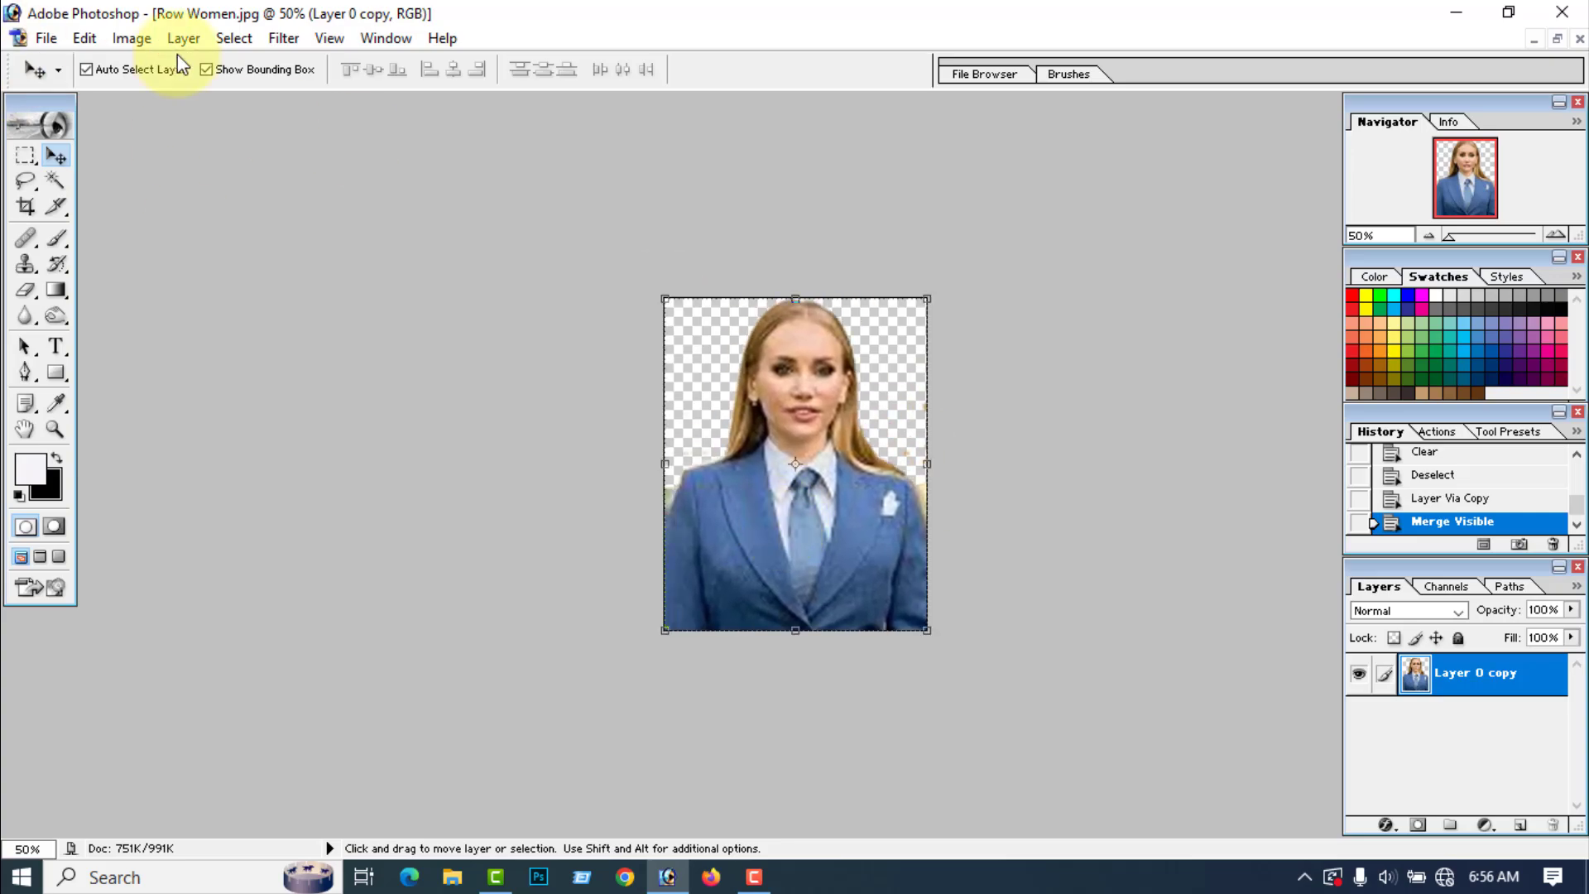
# Step: Save a copy of the cut-out to the Desktop as a PNG named Women with no interlacing
pyautogui.click(50, 37)
pyautogui.click(106, 251)
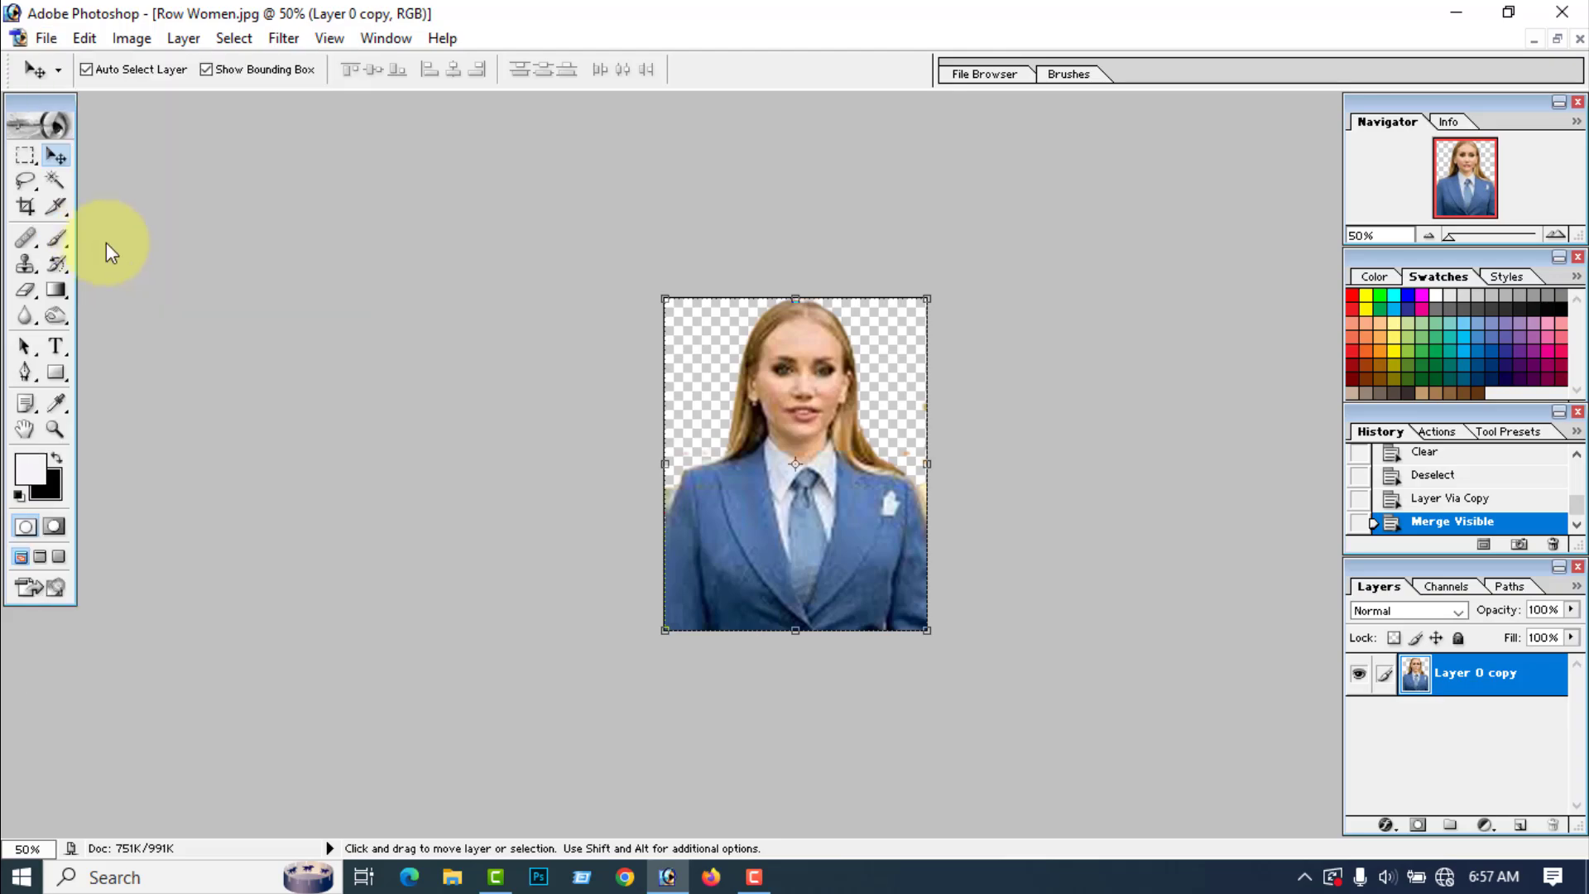
pyautogui.click(509, 569)
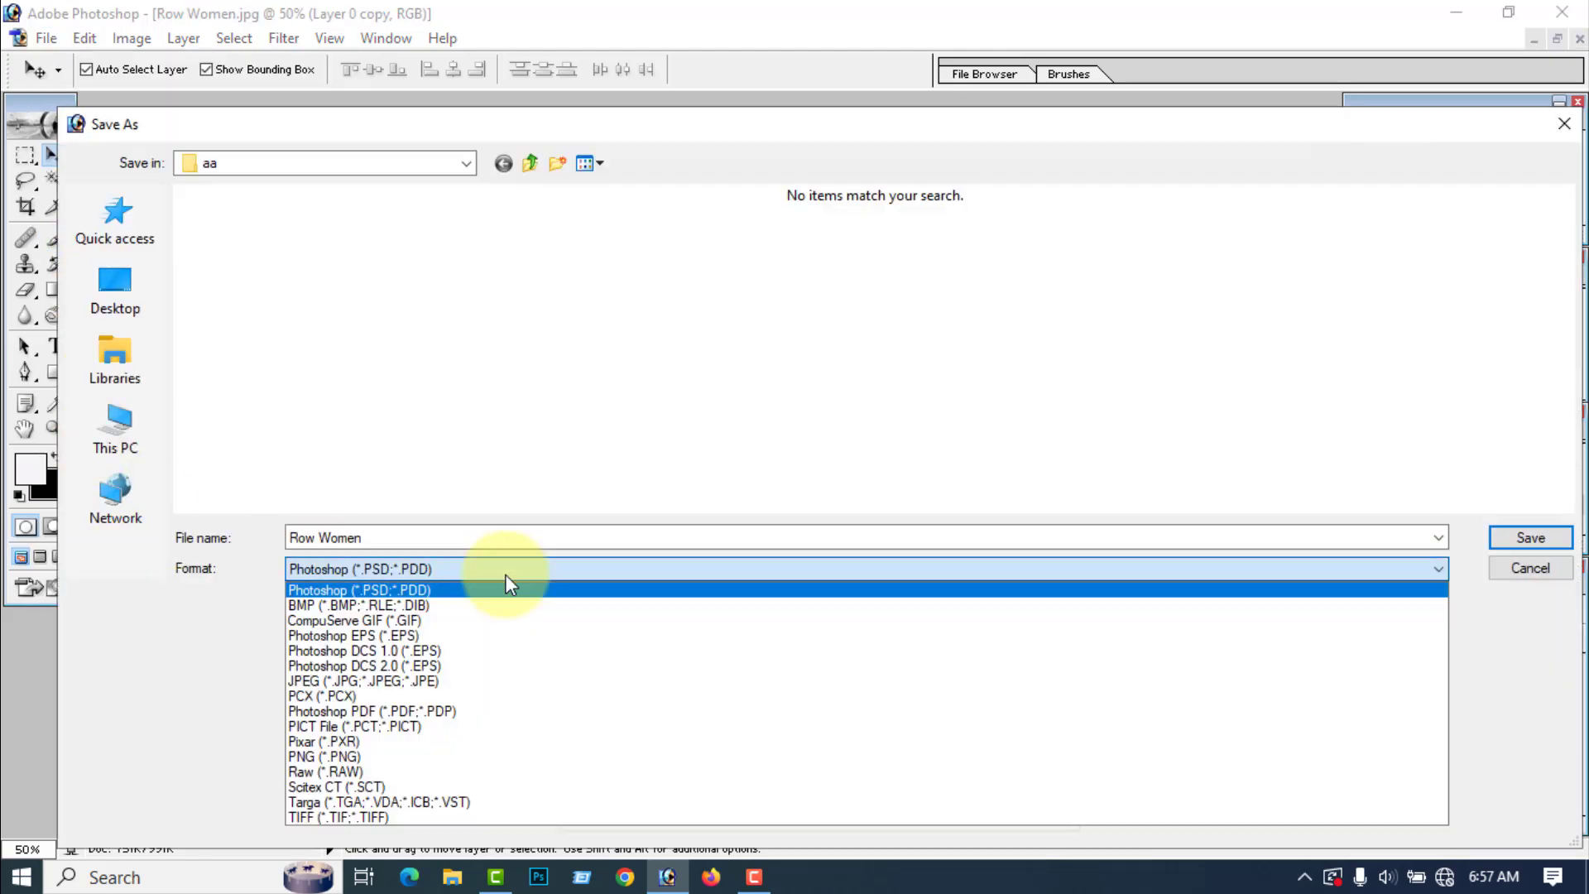
pyautogui.click(344, 755)
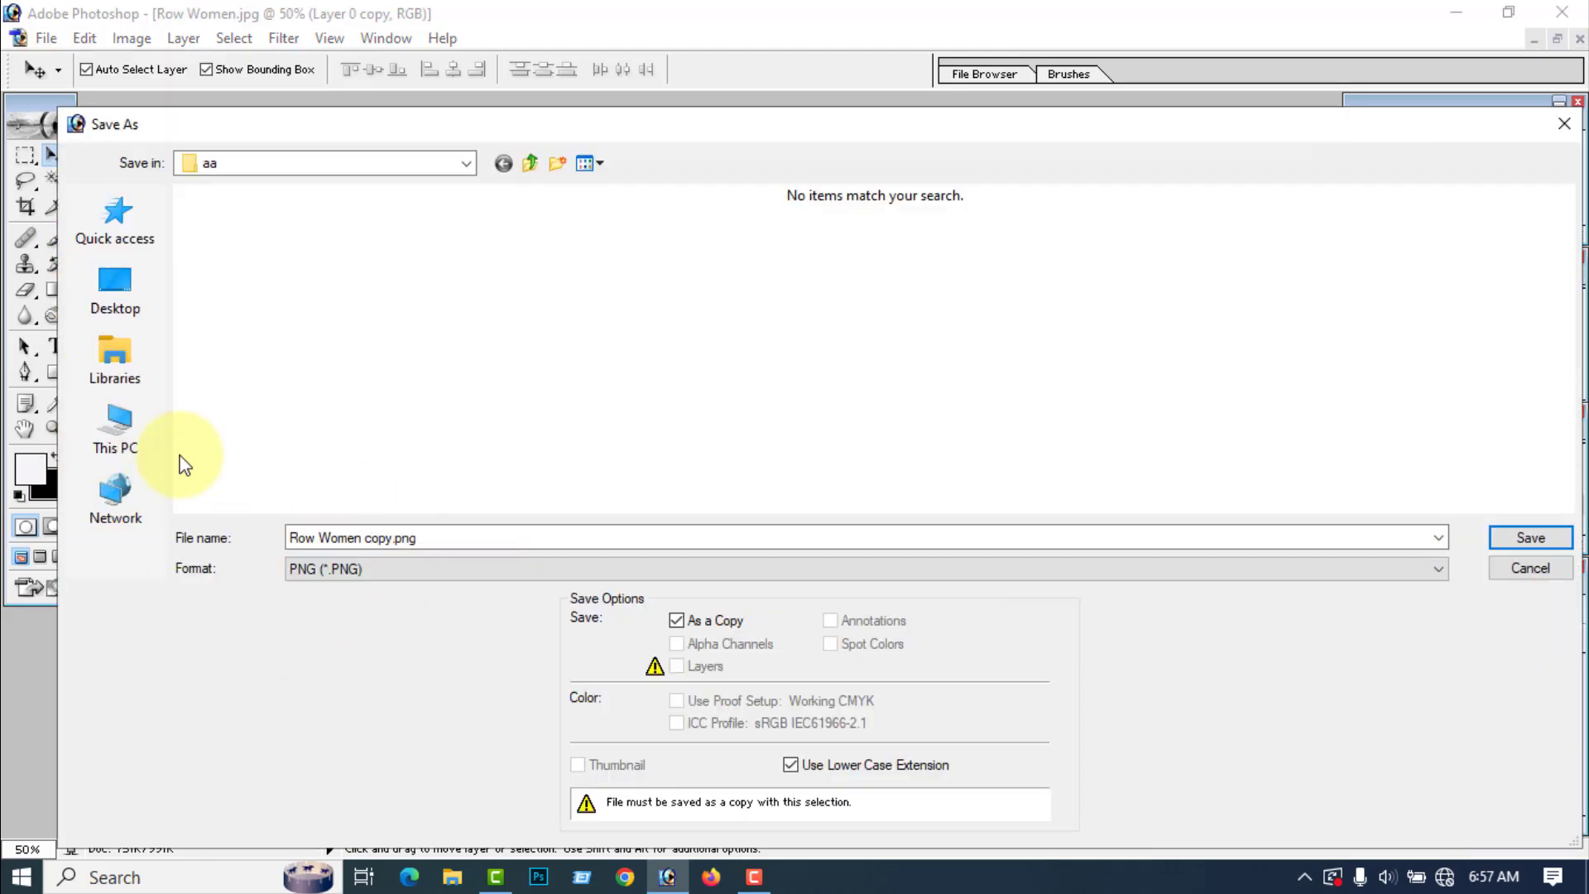
pyautogui.moveTo(289, 538); pyautogui.dragTo(440, 539)
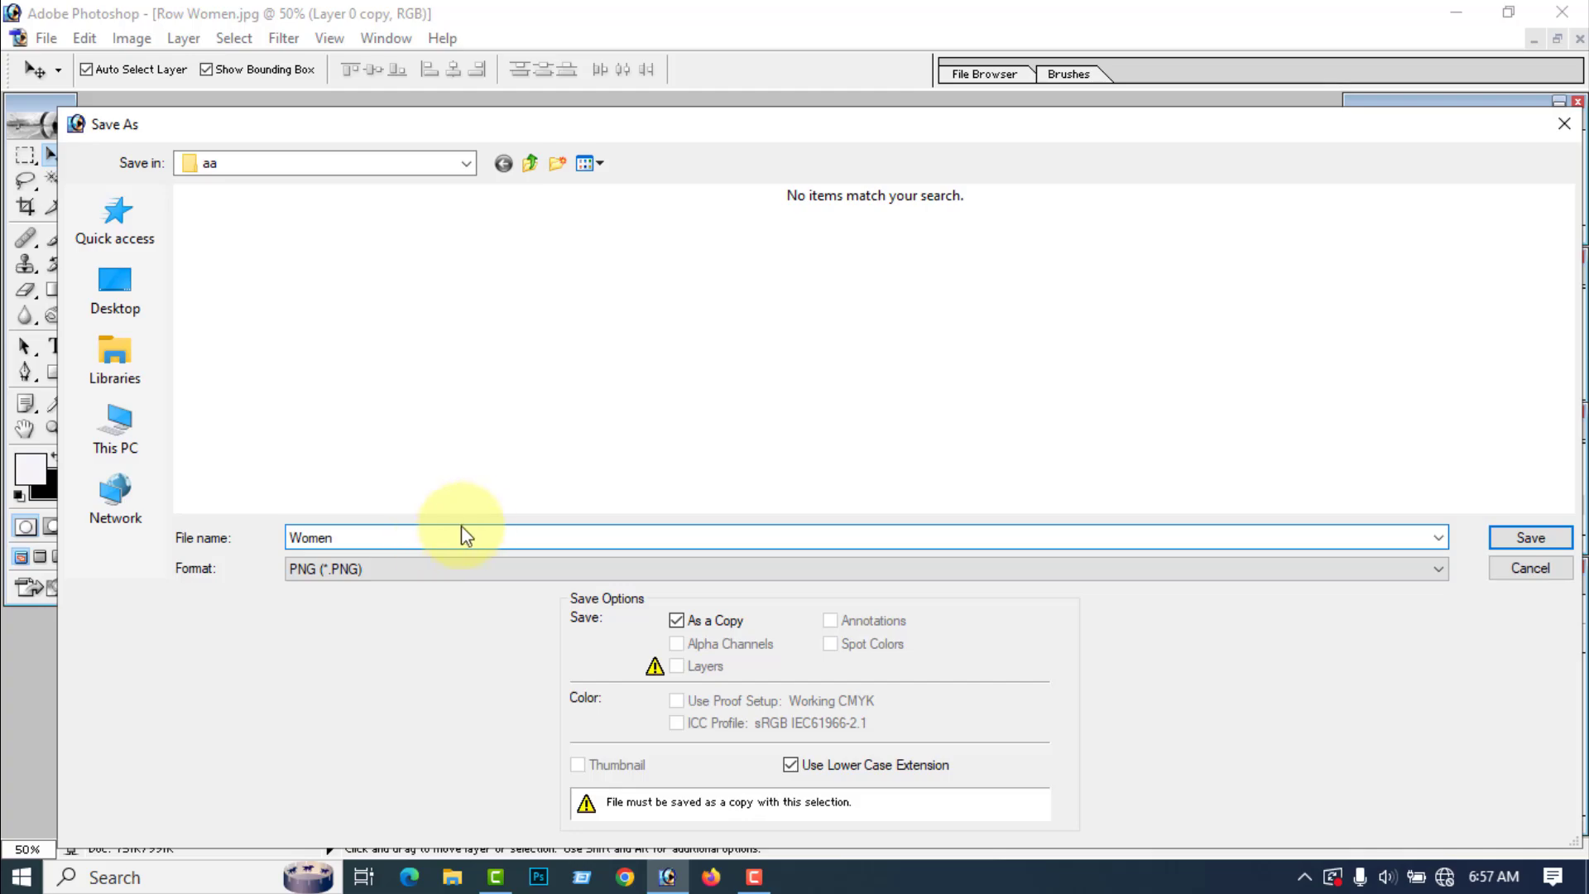
pyautogui.click(116, 291)
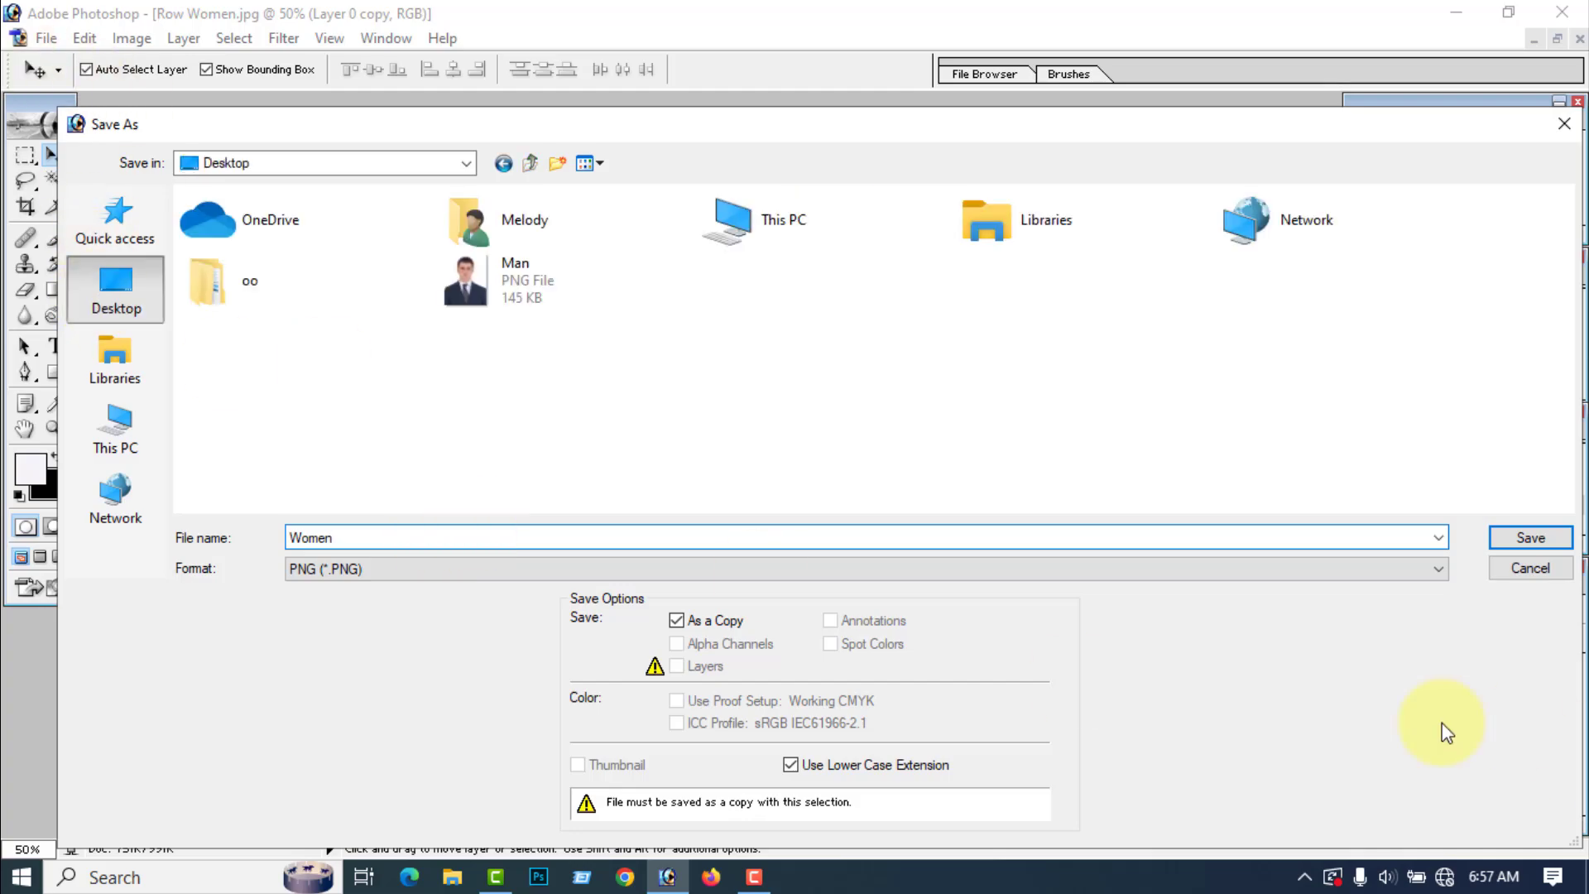
pyautogui.click(1528, 539)
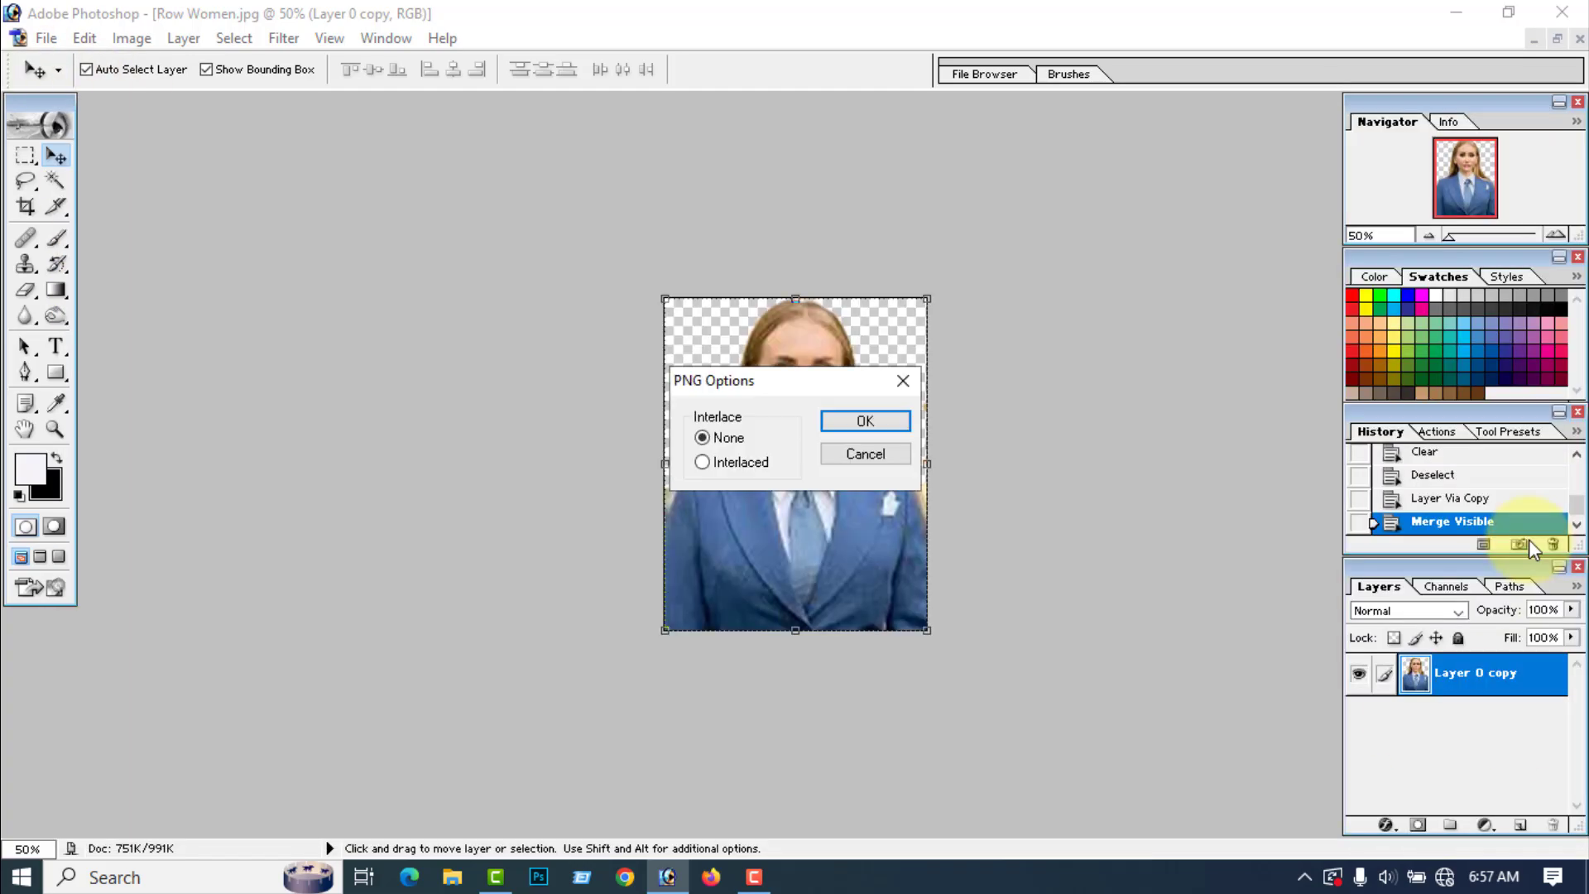
pyautogui.click(881, 420)
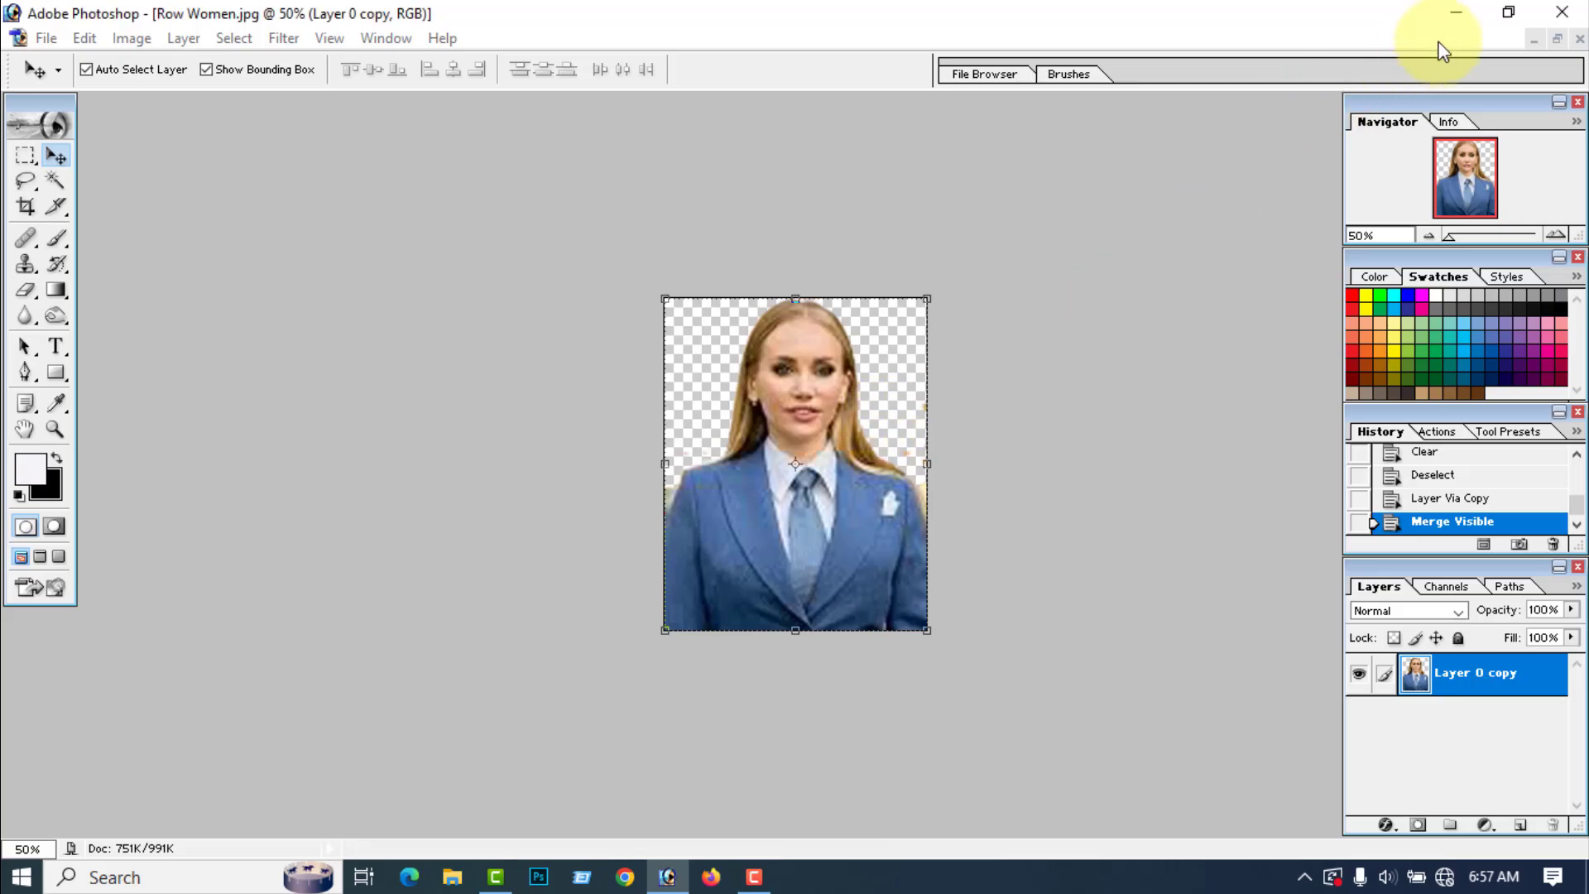
# Step: Check the saved Women and Man files on the Windows desktop
pyautogui.click(1456, 12)
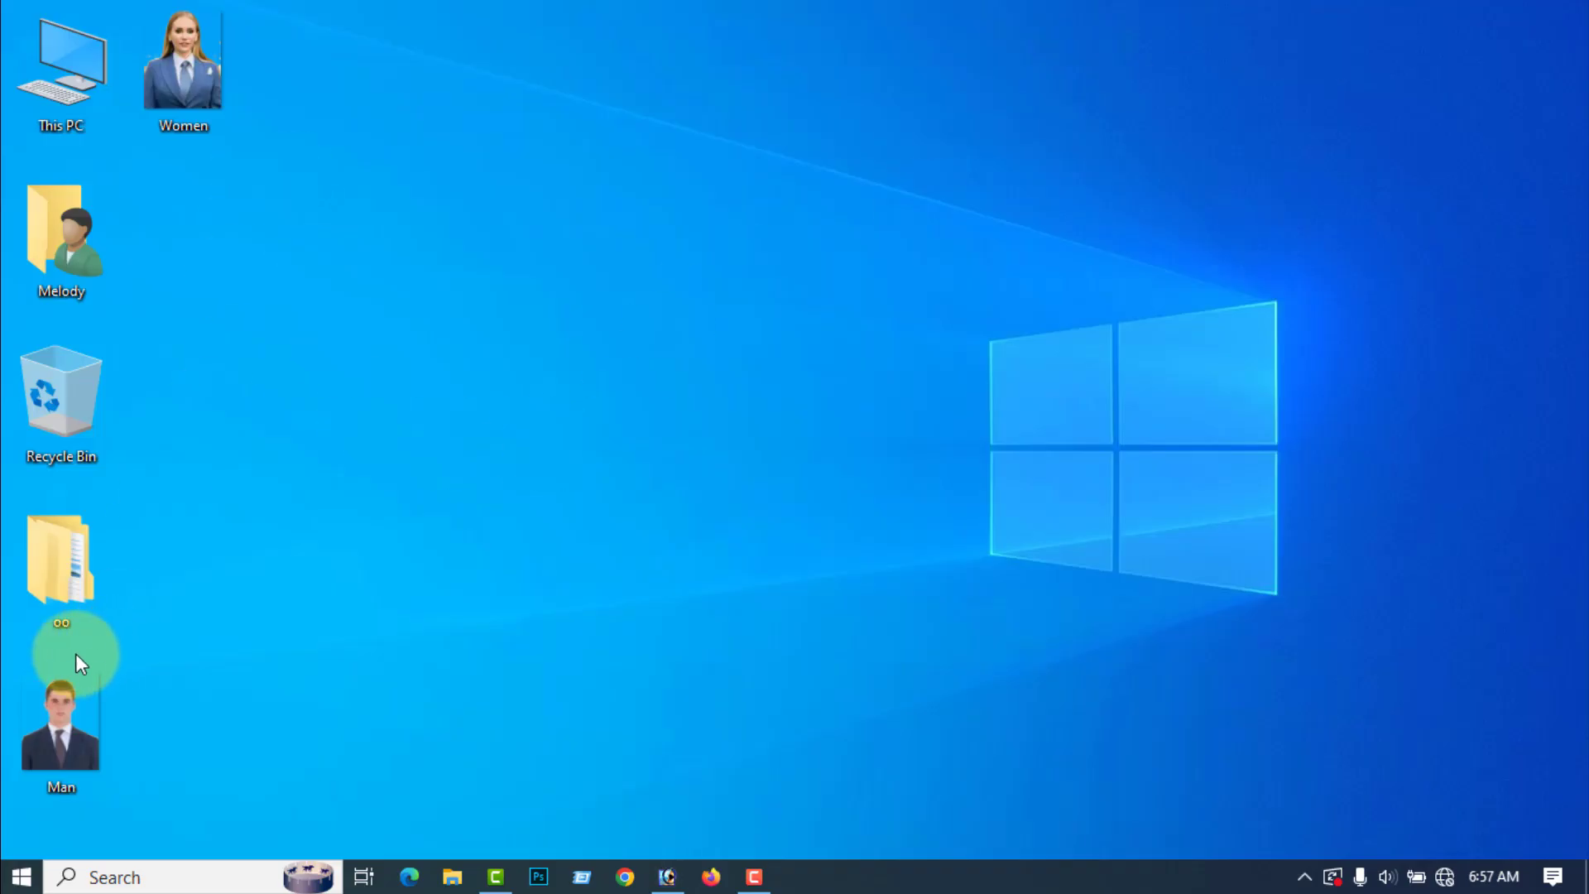
pyautogui.doubleClick(63, 727)
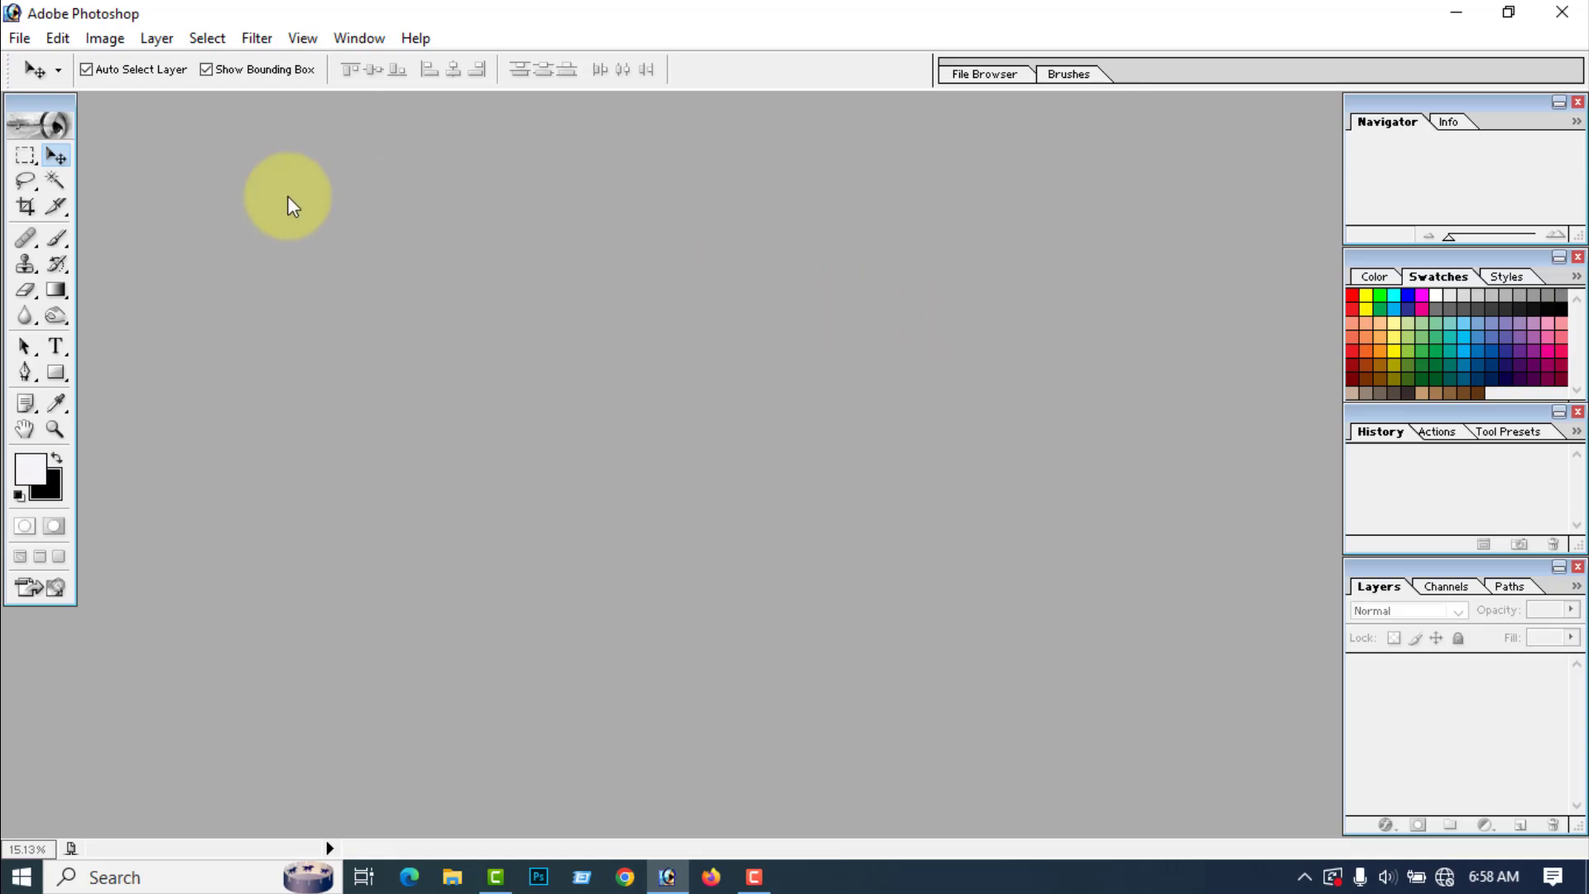
# Step: Create a new white A4 RGB document at 300 pixels/inch and maximize its window
pyautogui.click(25, 40)
pyautogui.click(58, 65)
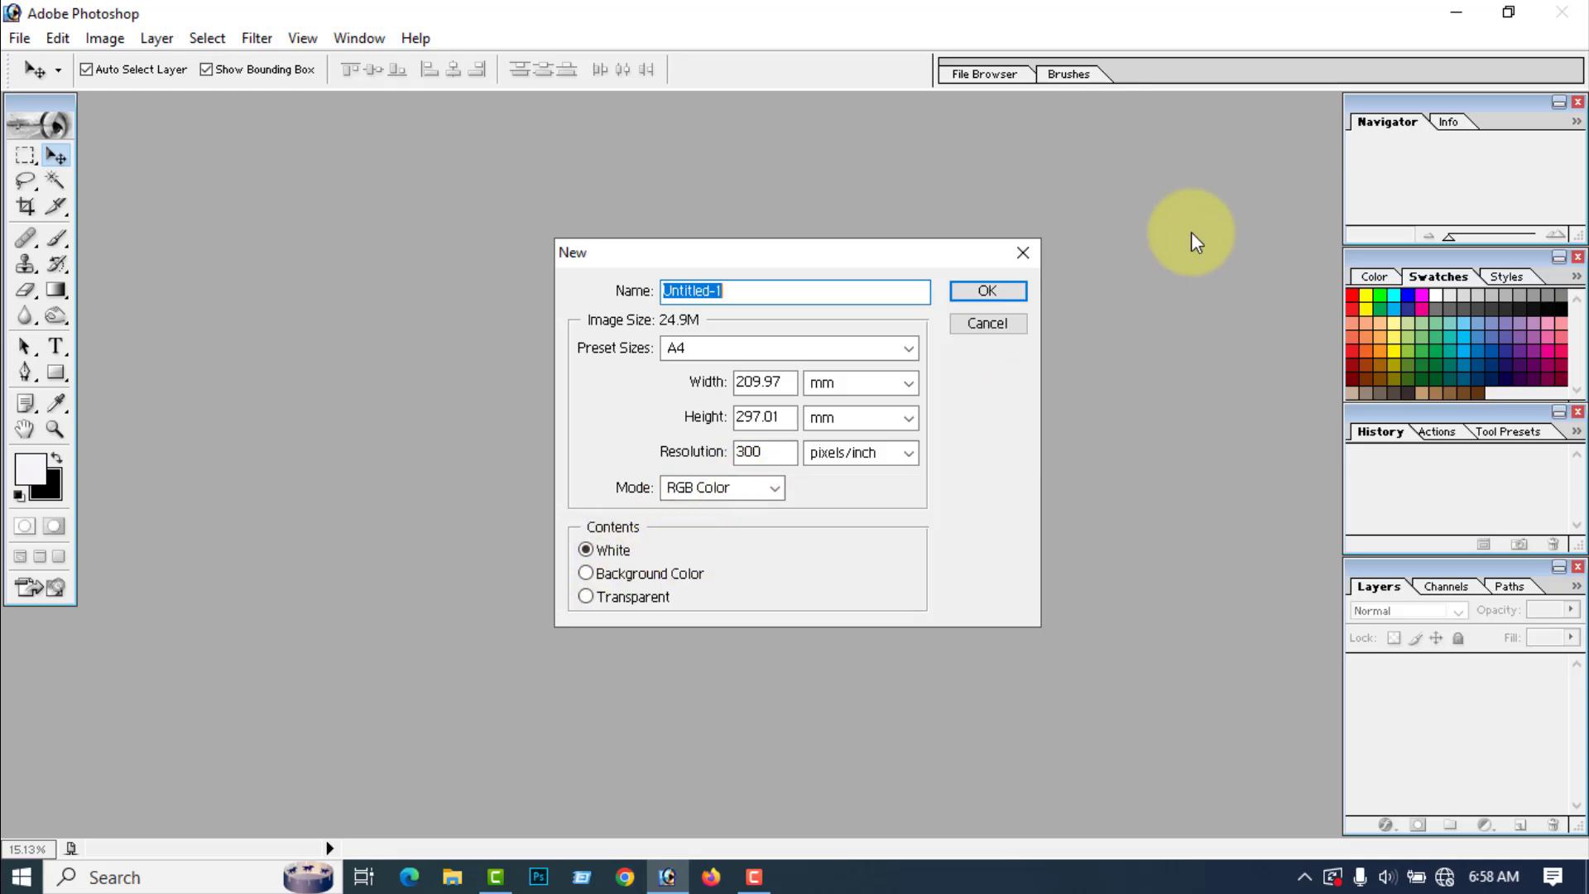
pyautogui.click(988, 291)
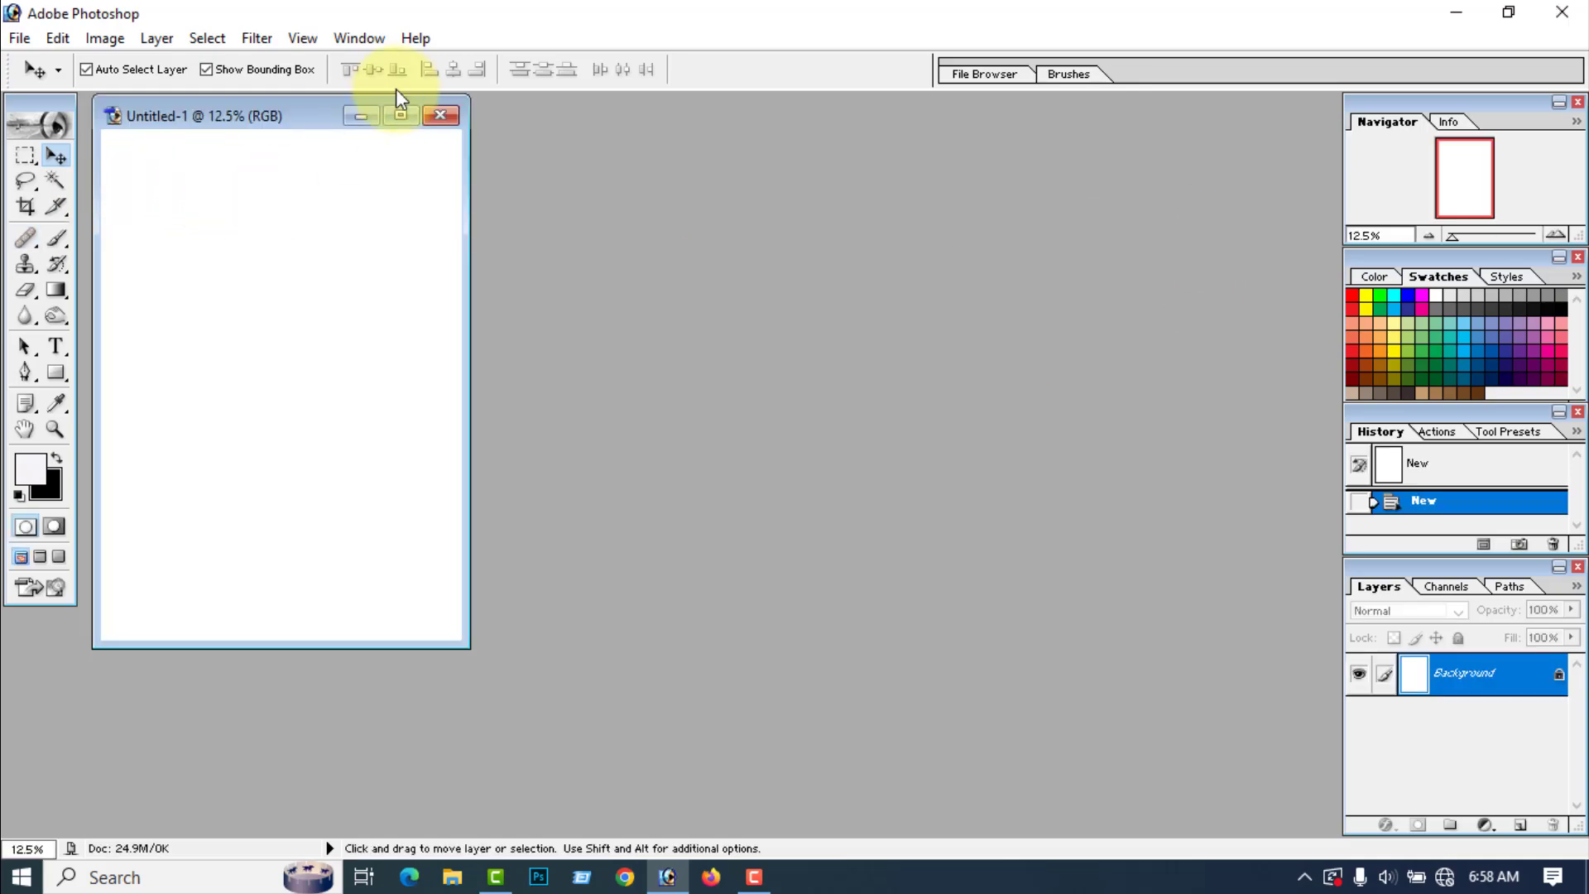
pyautogui.click(399, 115)
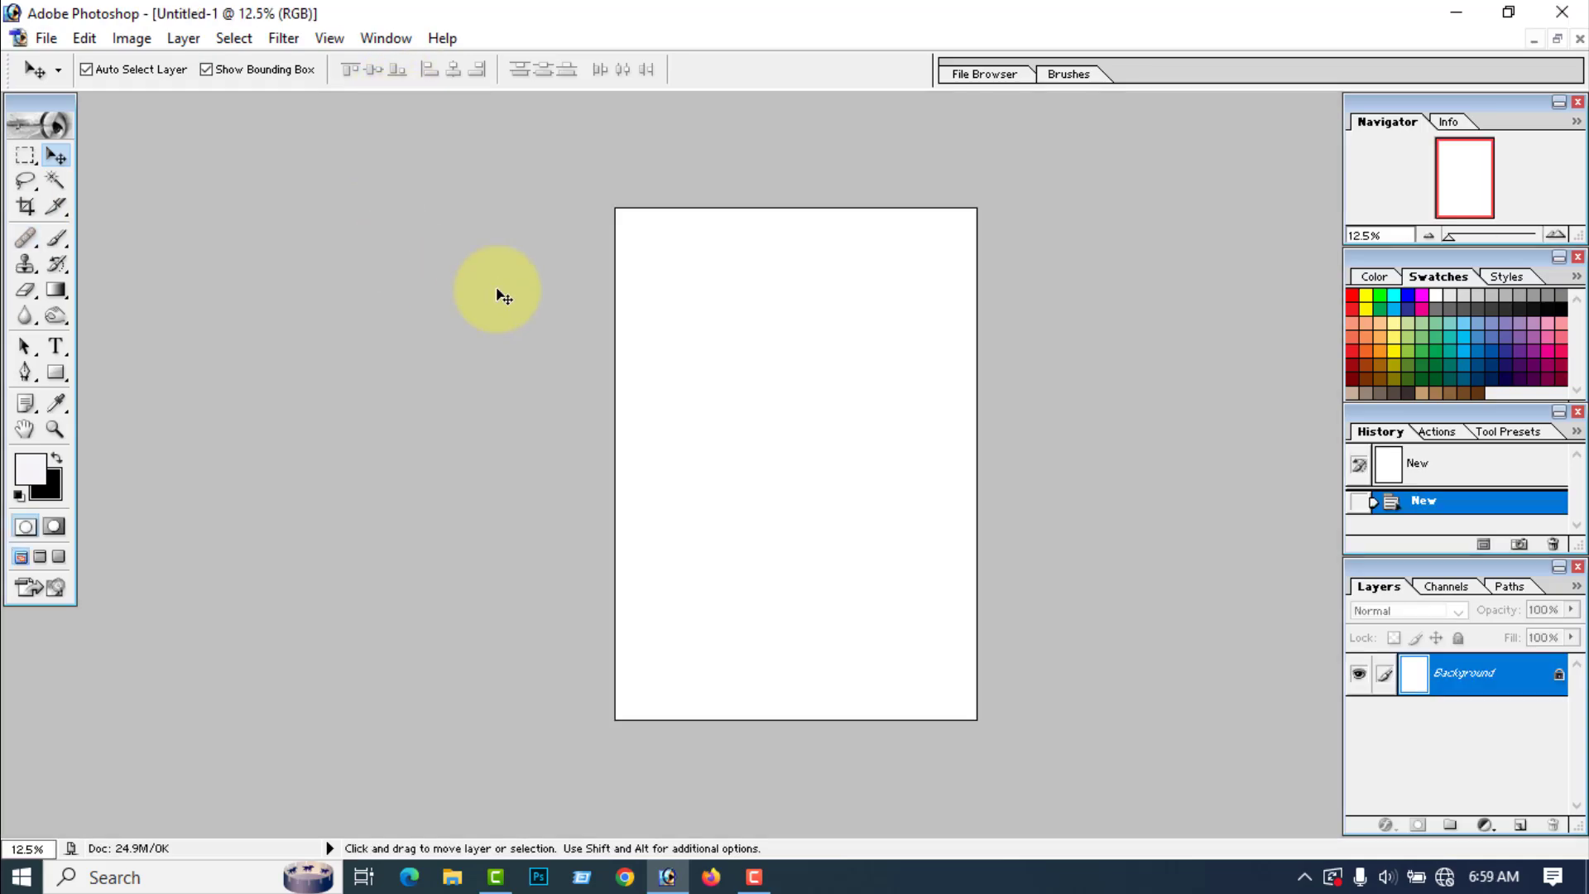
# Step: Clear the Crop tool's old settings and set width 1.9 in, height 1.5 in and resolution 300 pixels/inch
pyautogui.click(26, 207)
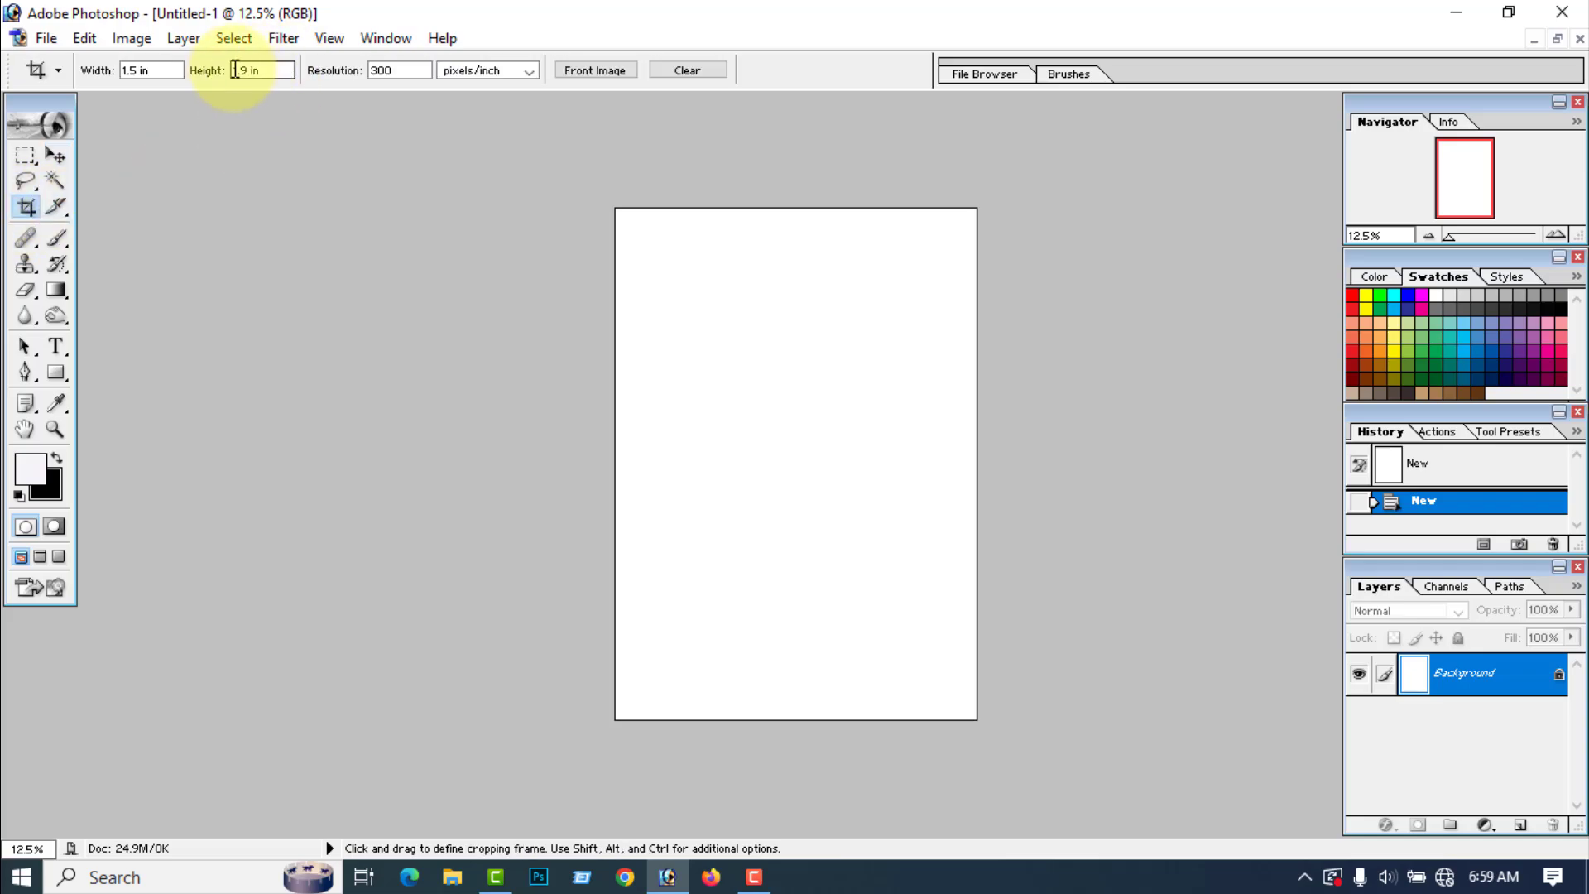
pyautogui.click(672, 70)
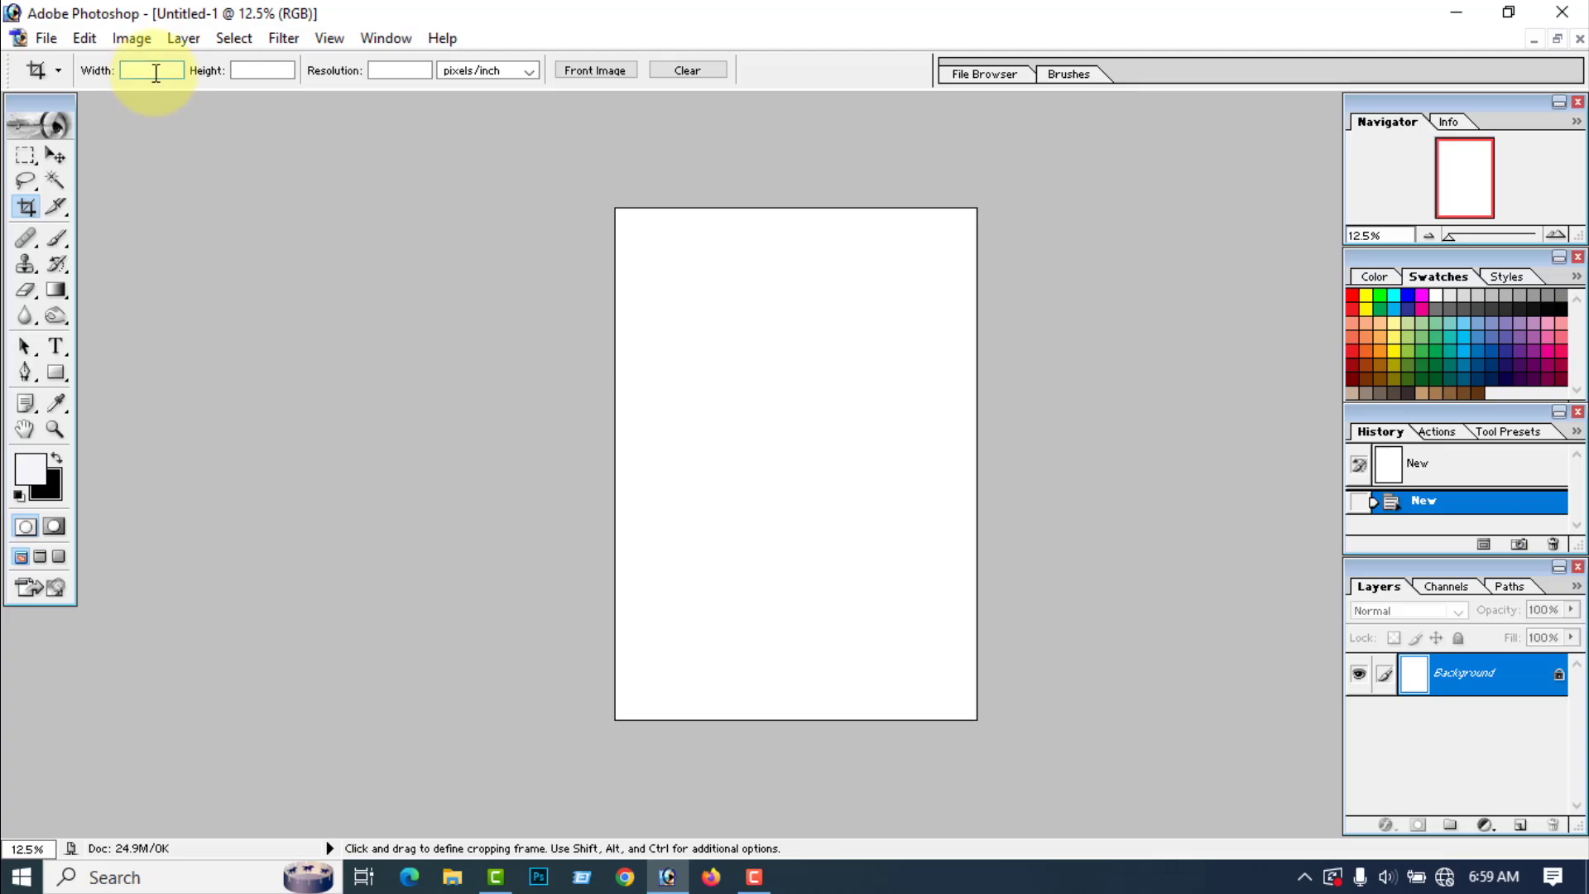
pyautogui.write('1.9i')
pyautogui.write('n')
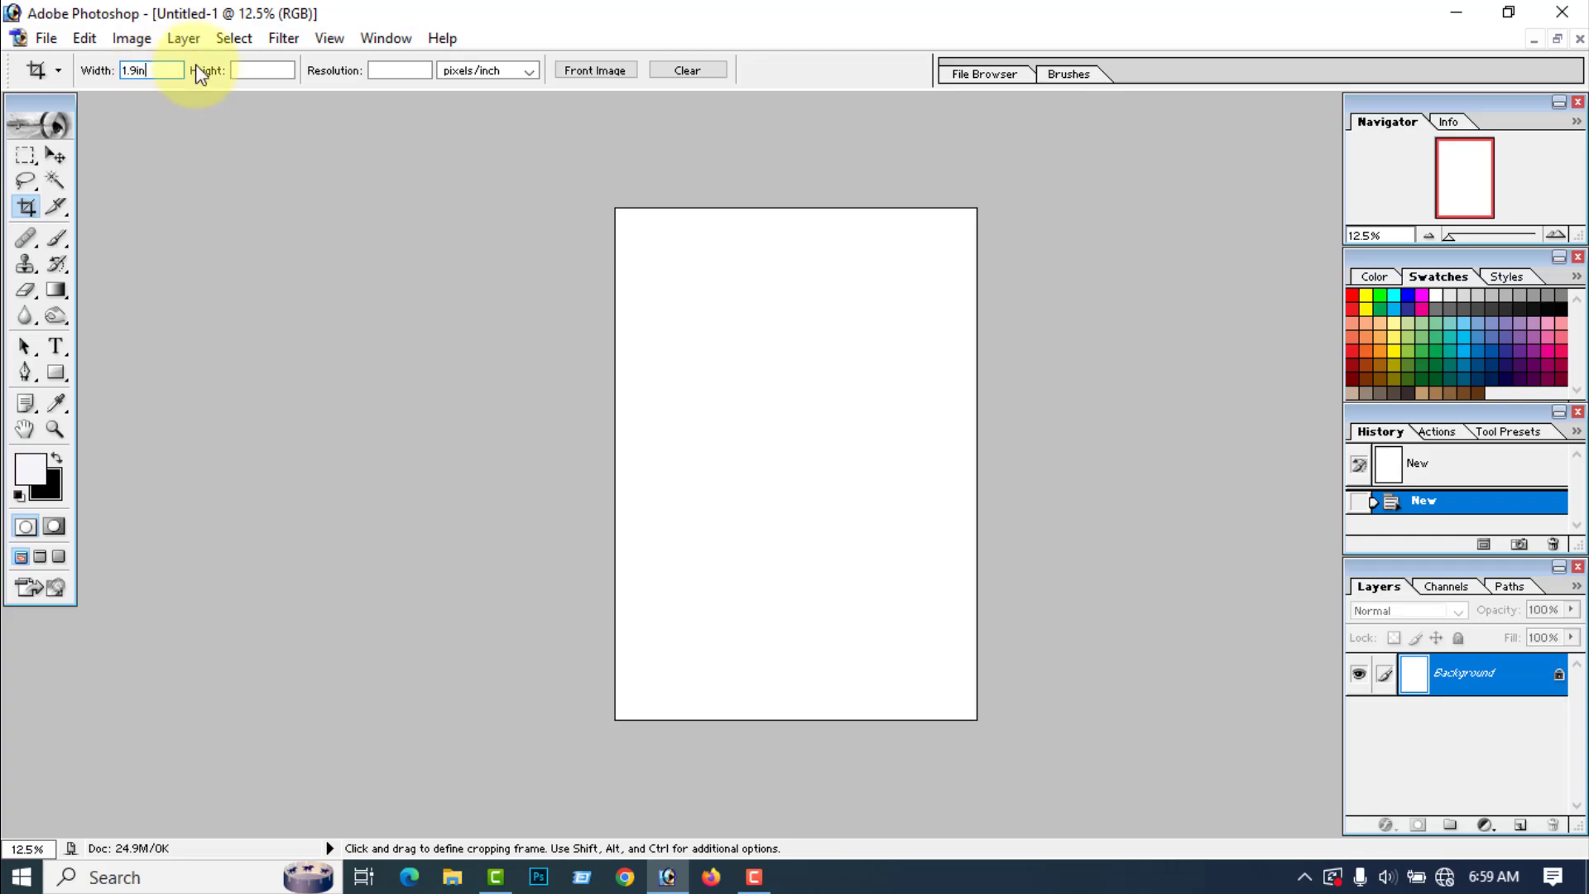
pyautogui.click(258, 75)
pyautogui.write('1')
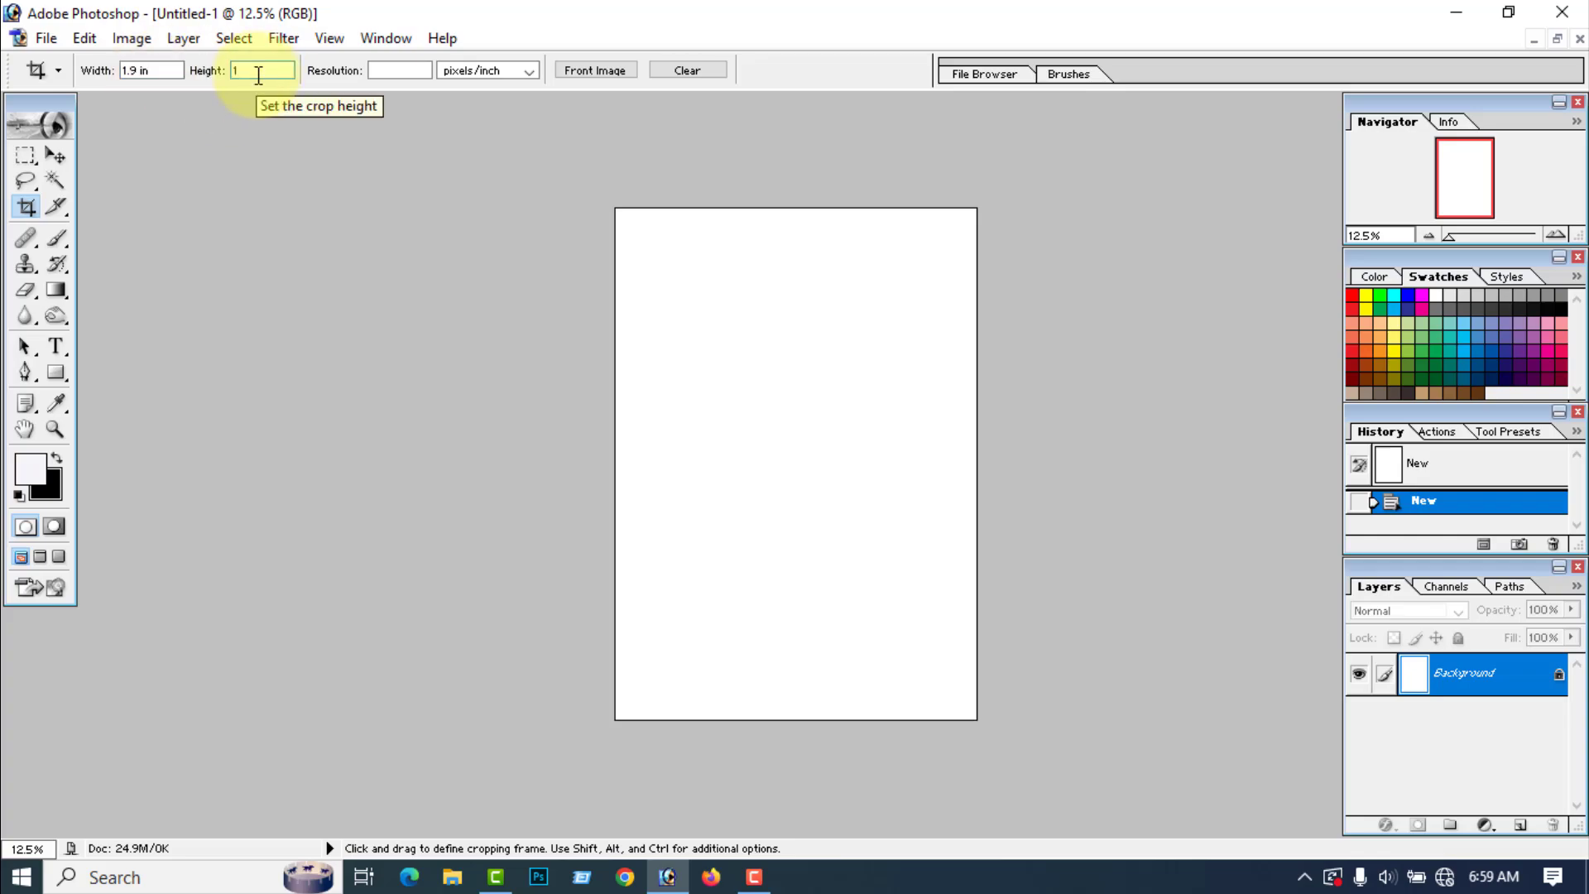
pyautogui.write('.5i')
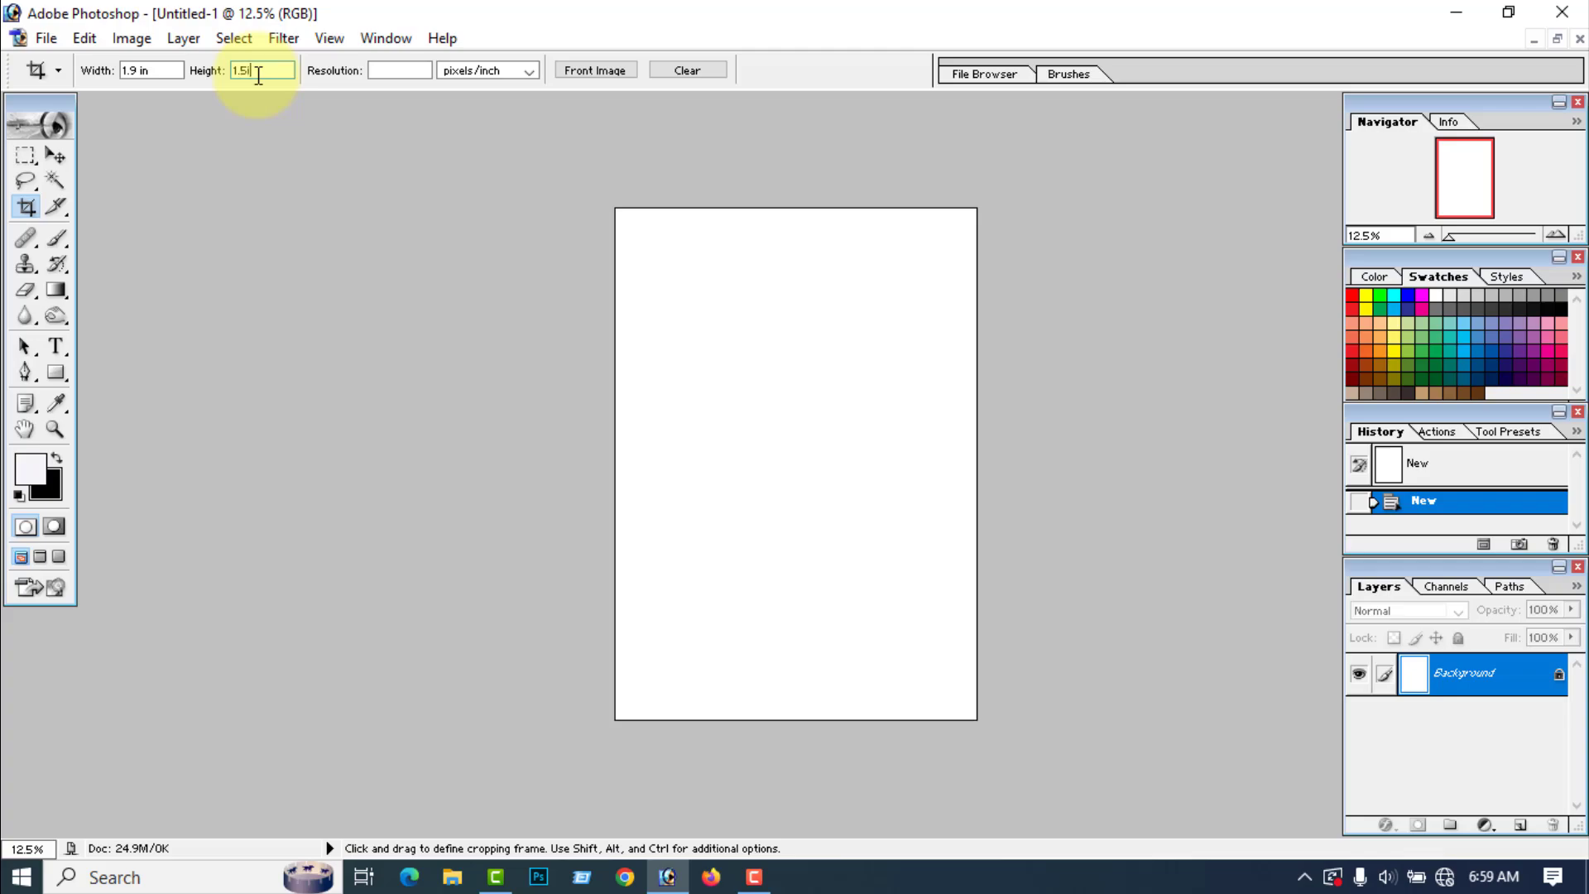
pyautogui.write('n')
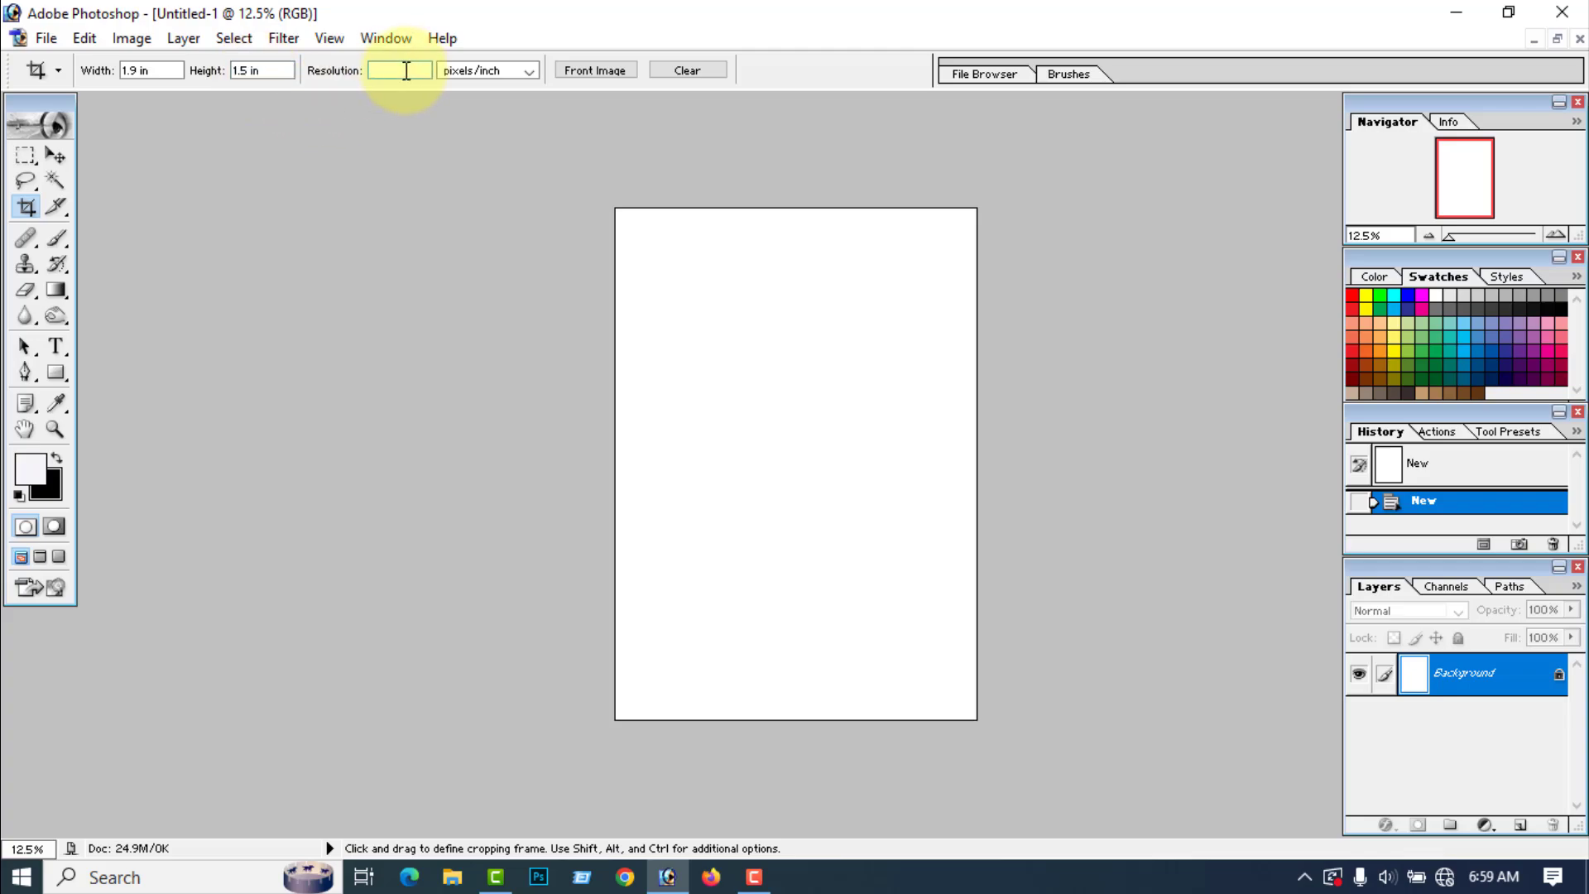
pyautogui.click(407, 71)
pyautogui.write('300')
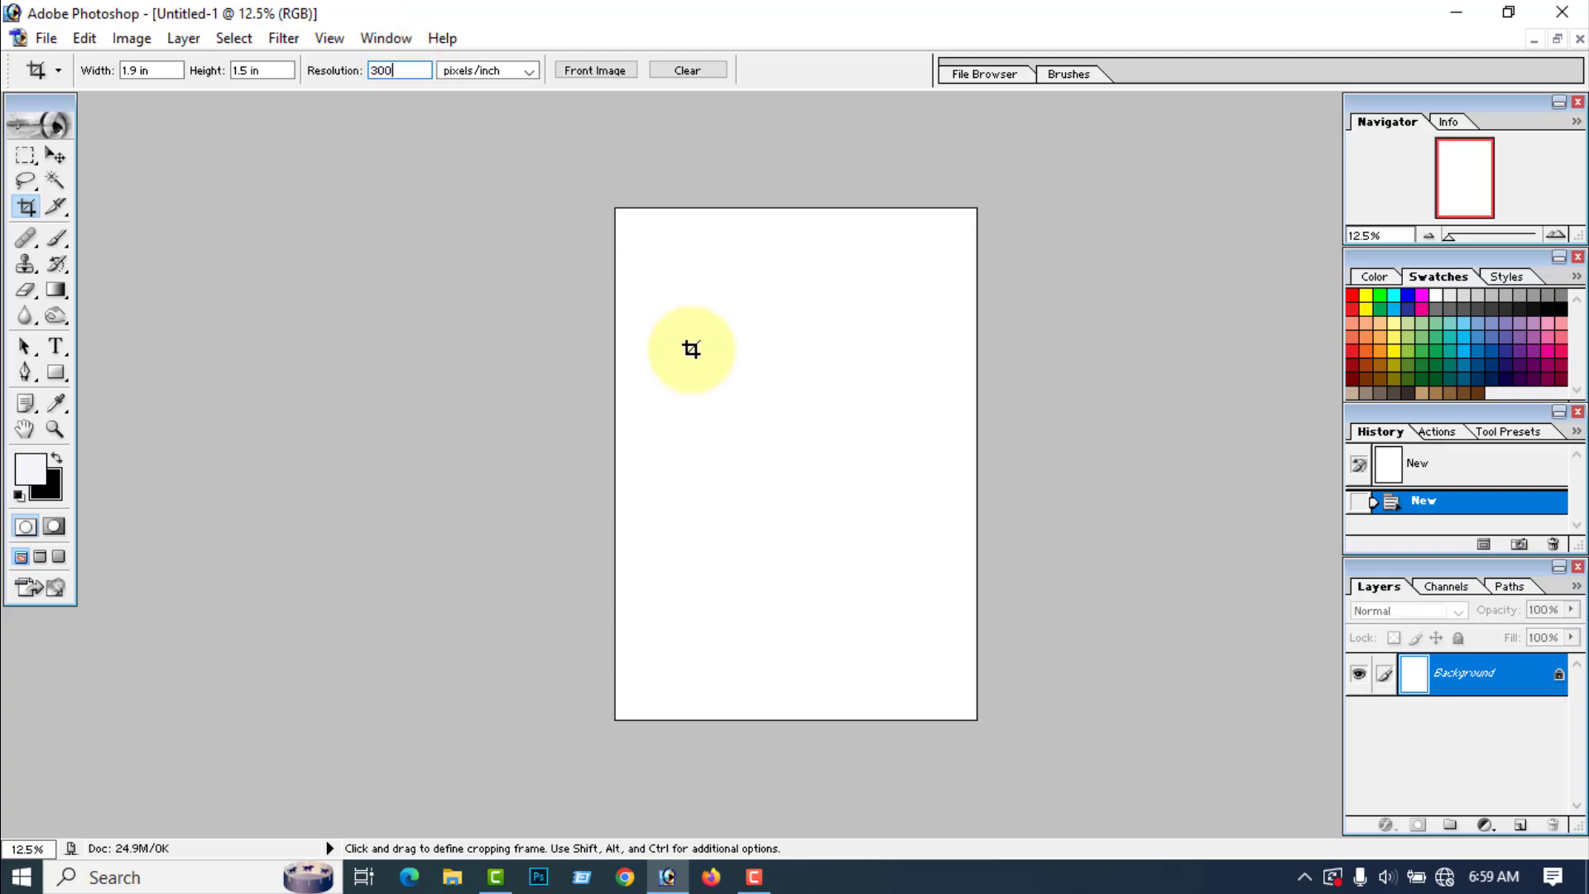
# Step: Crop the blank page to the 1.9 in × 1.5 in frame, using the full width of its upper part
pyautogui.moveTo(616, 213); pyautogui.dragTo(1029, 508)
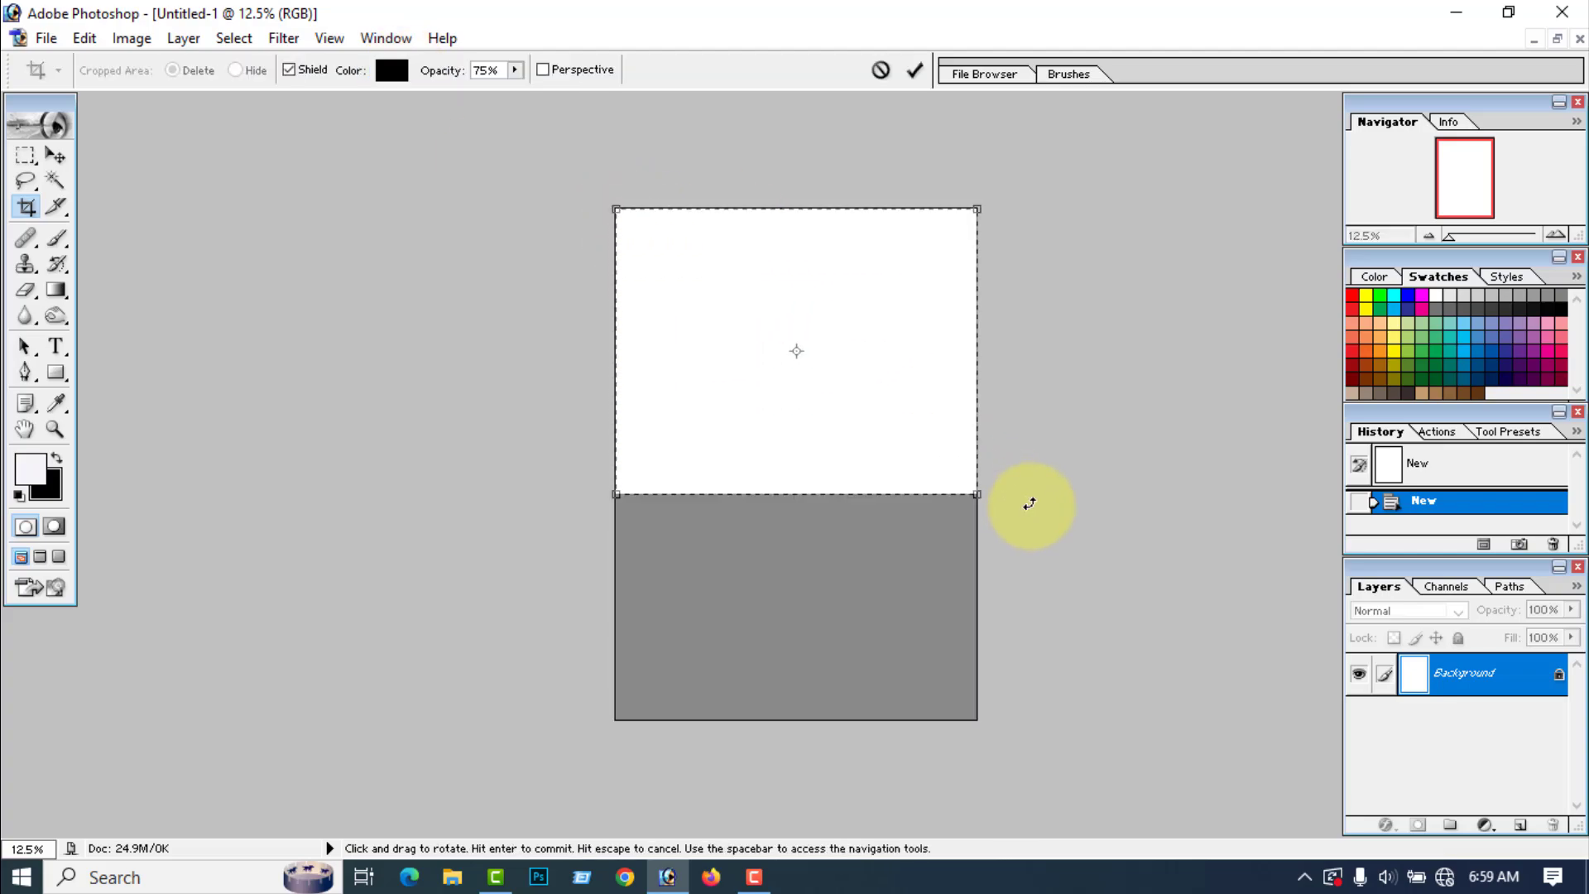
pyautogui.click(926, 69)
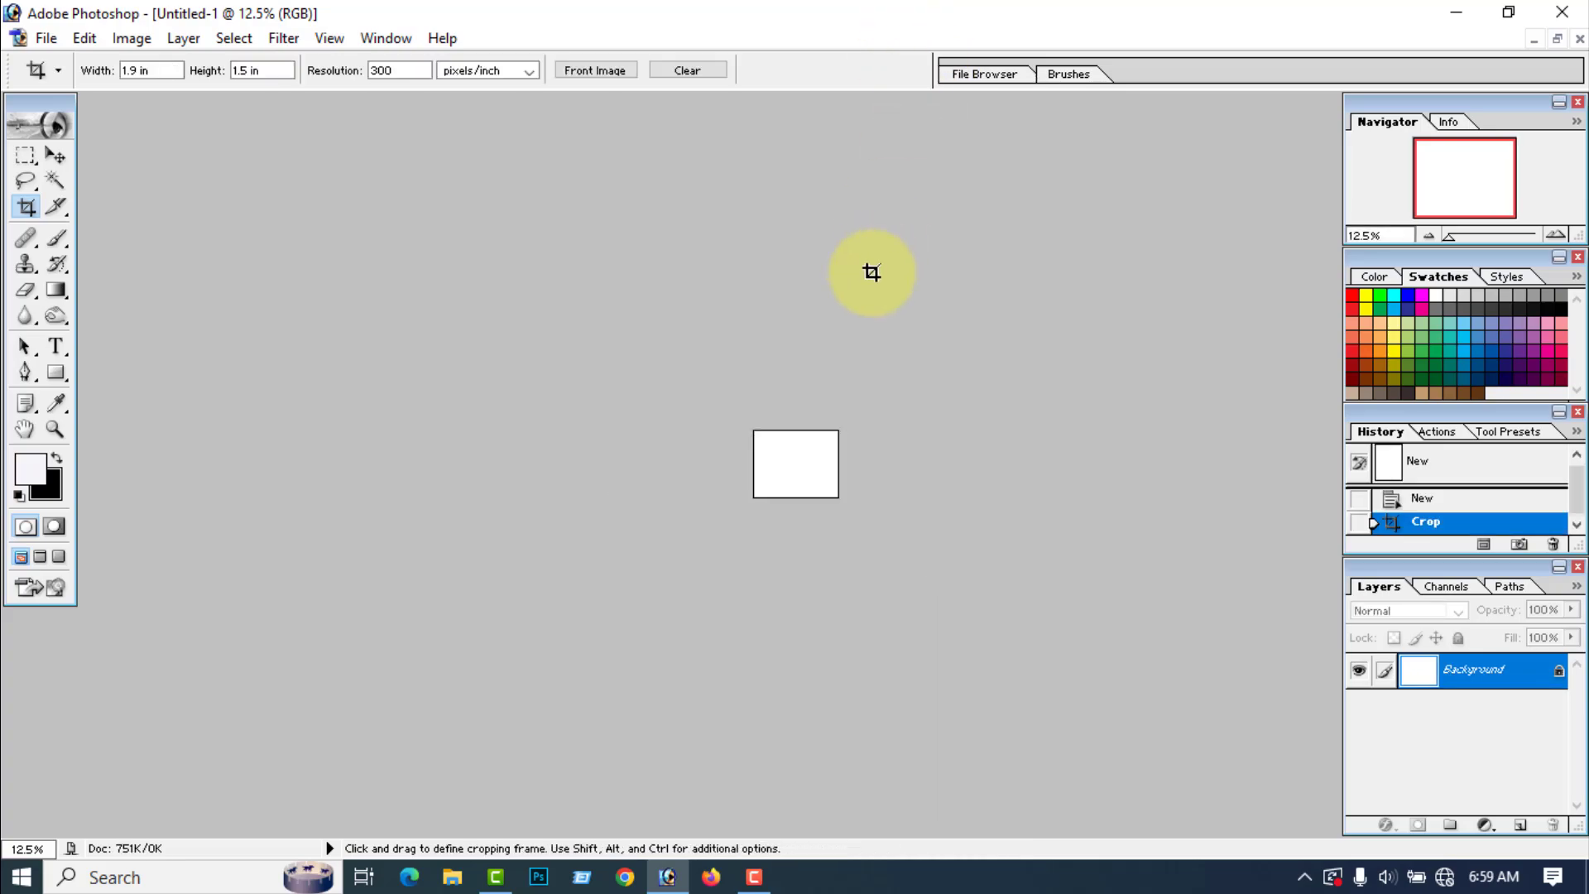
pyautogui.scroll(20, 872, 260)
pyautogui.scroll(-1, 634, 301)
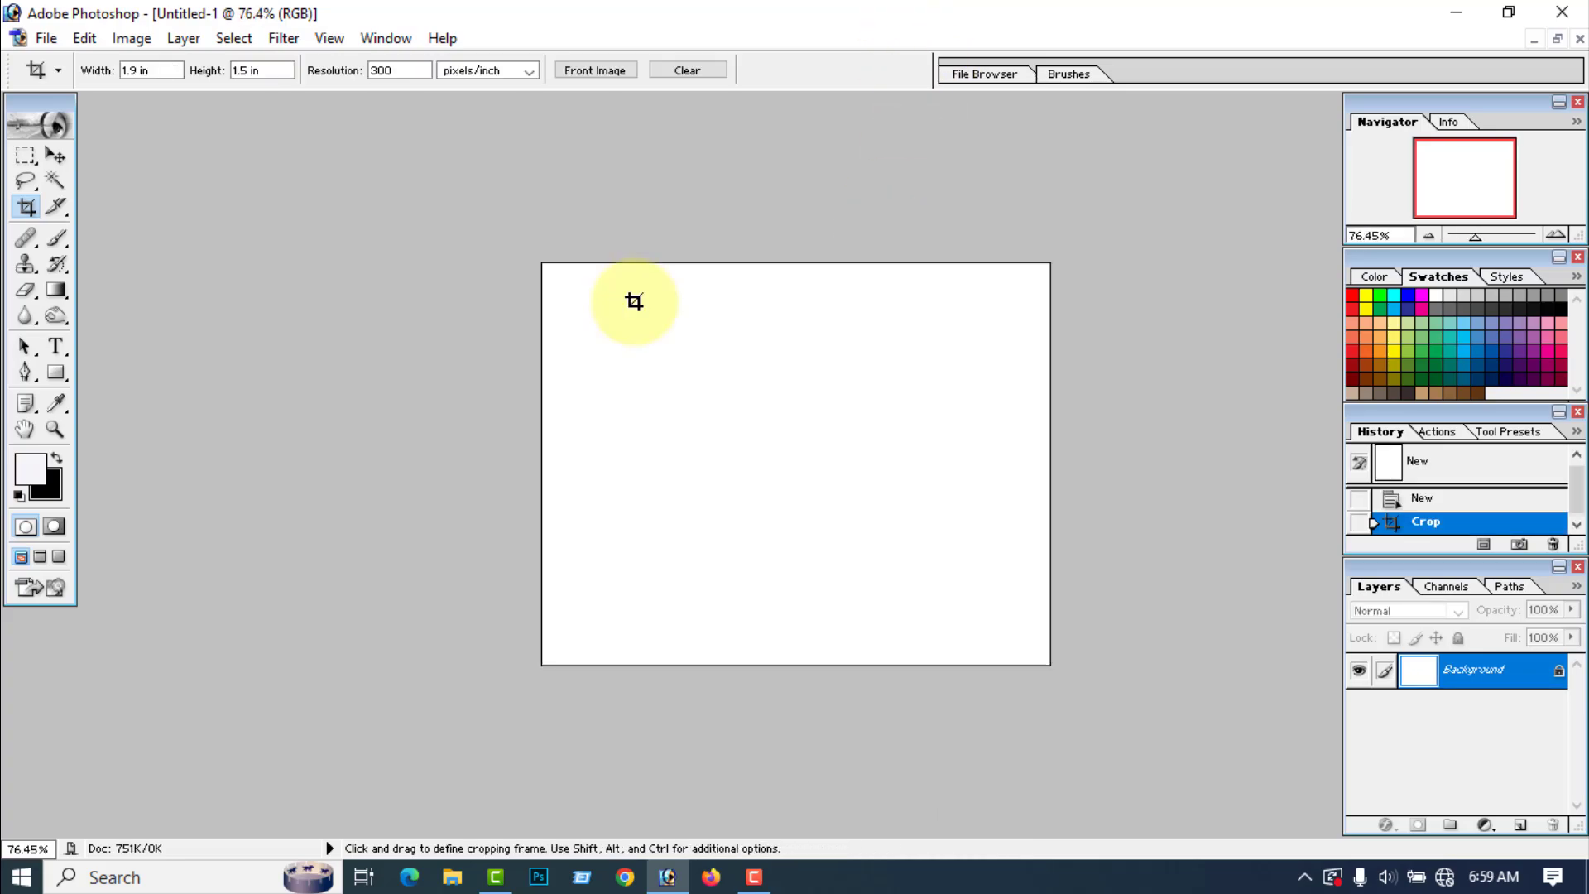
# Step: Open Man.png and Women.png together from the desktop and move both image windows clear of the blank document
pyautogui.click(46, 38)
pyautogui.click(101, 91)
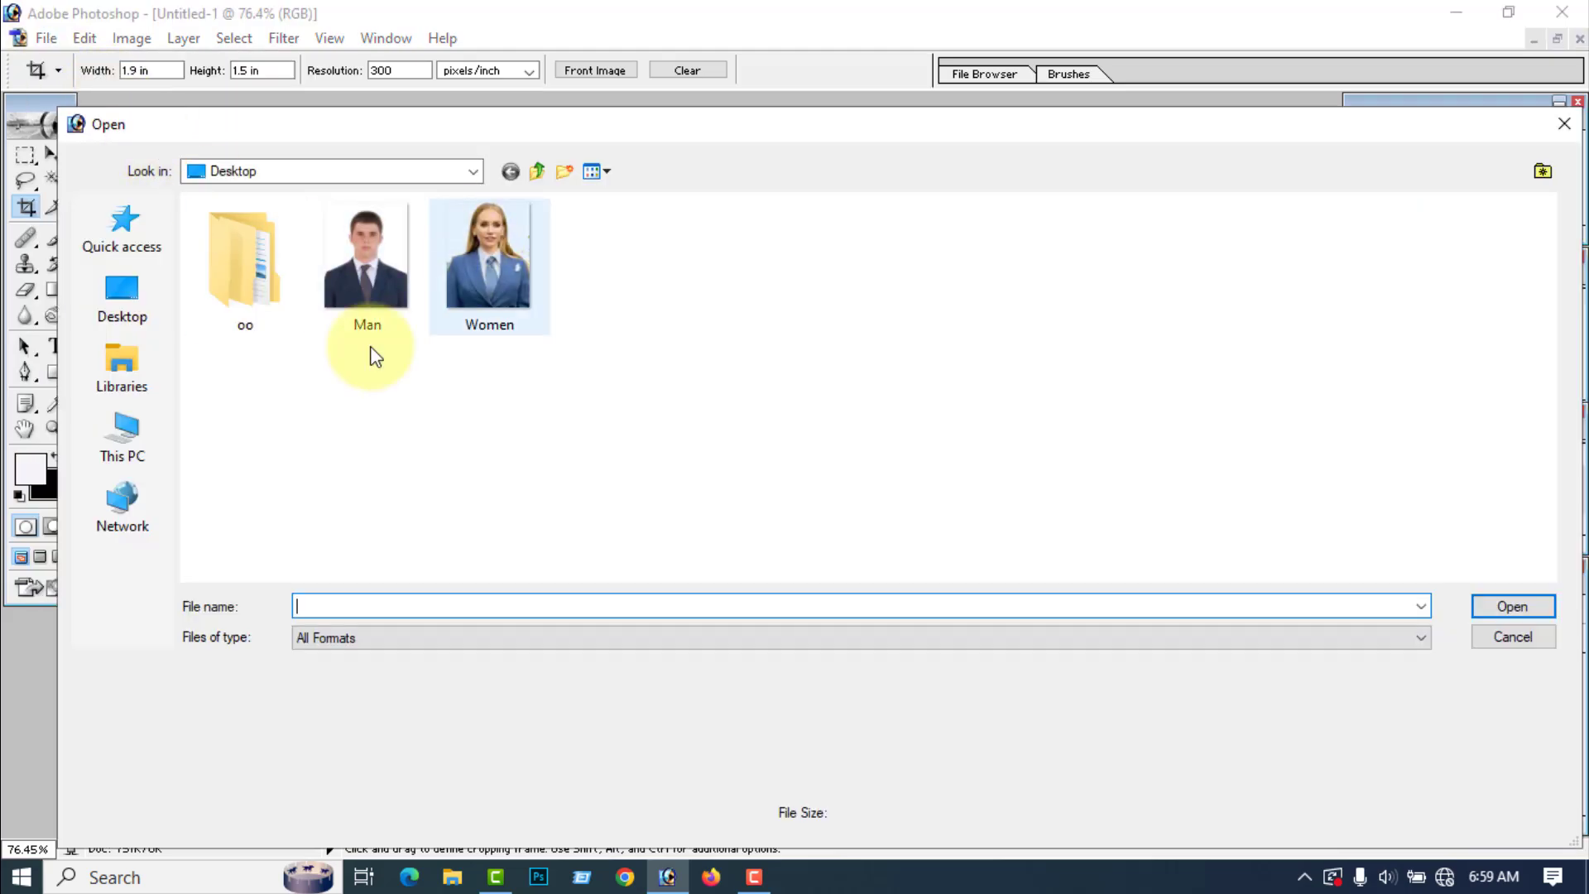
pyautogui.moveTo(339, 361); pyautogui.dragTo(518, 275)
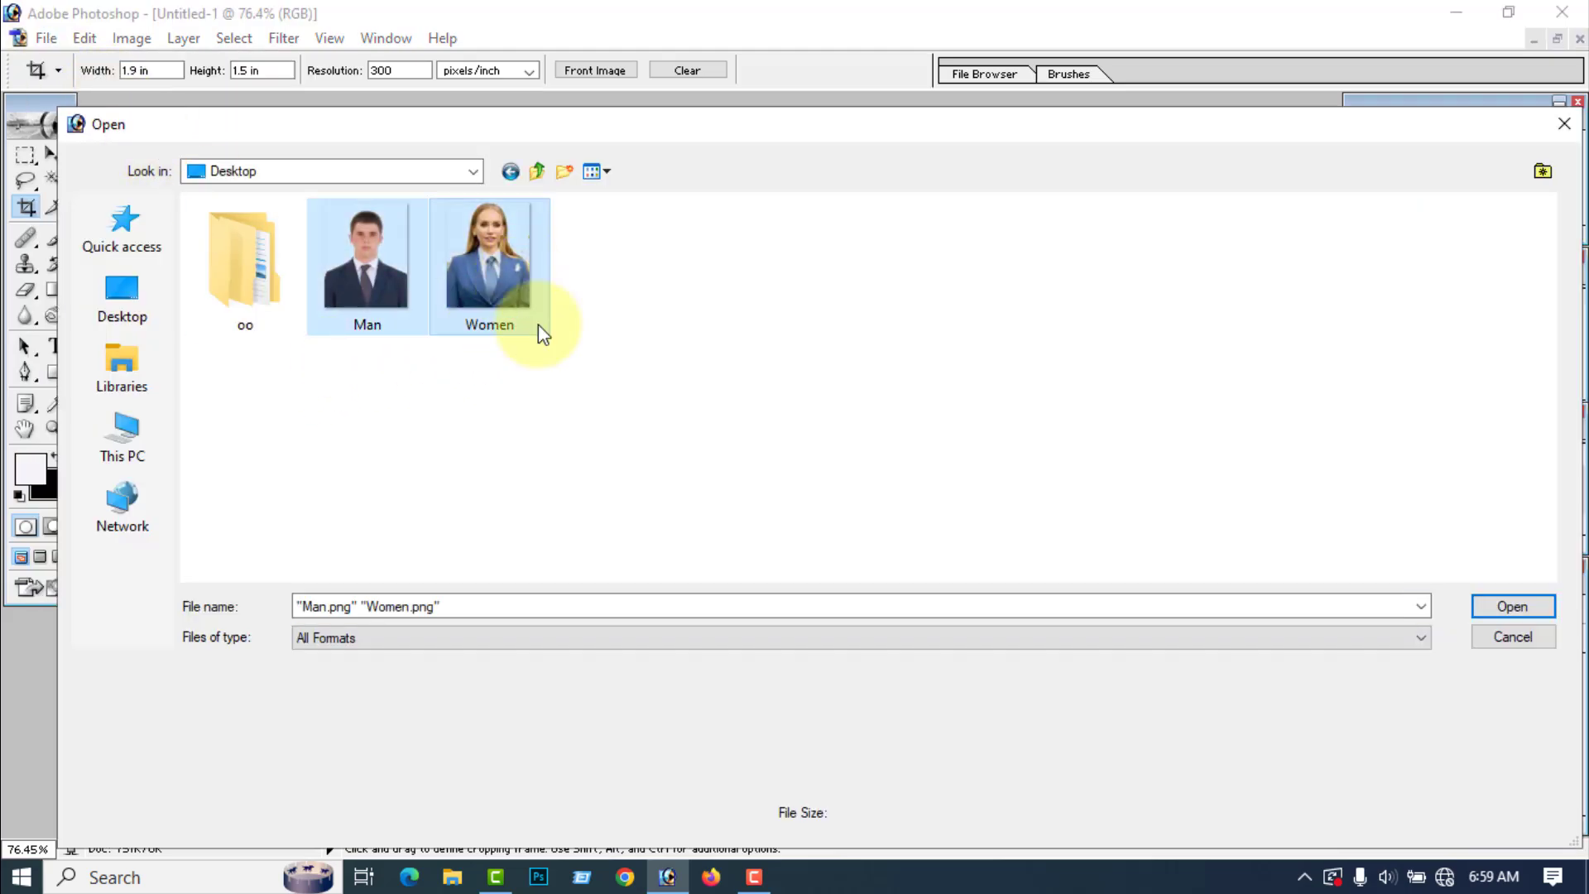
pyautogui.click(1514, 607)
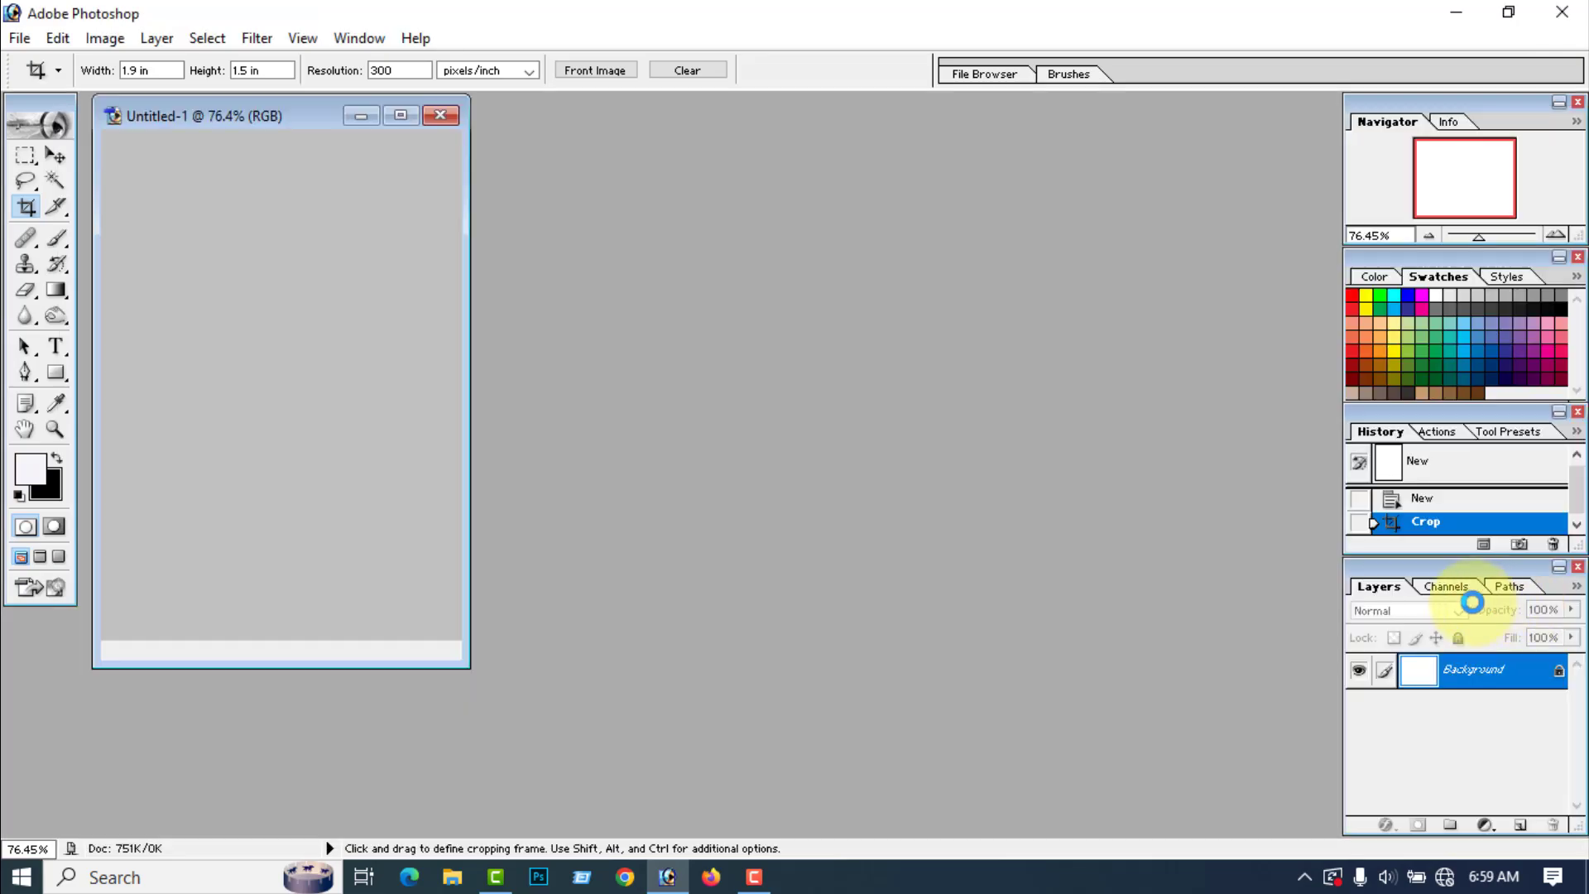
pyautogui.moveTo(427, 134); pyautogui.dragTo(1032, 160)
pyautogui.click(429, 124)
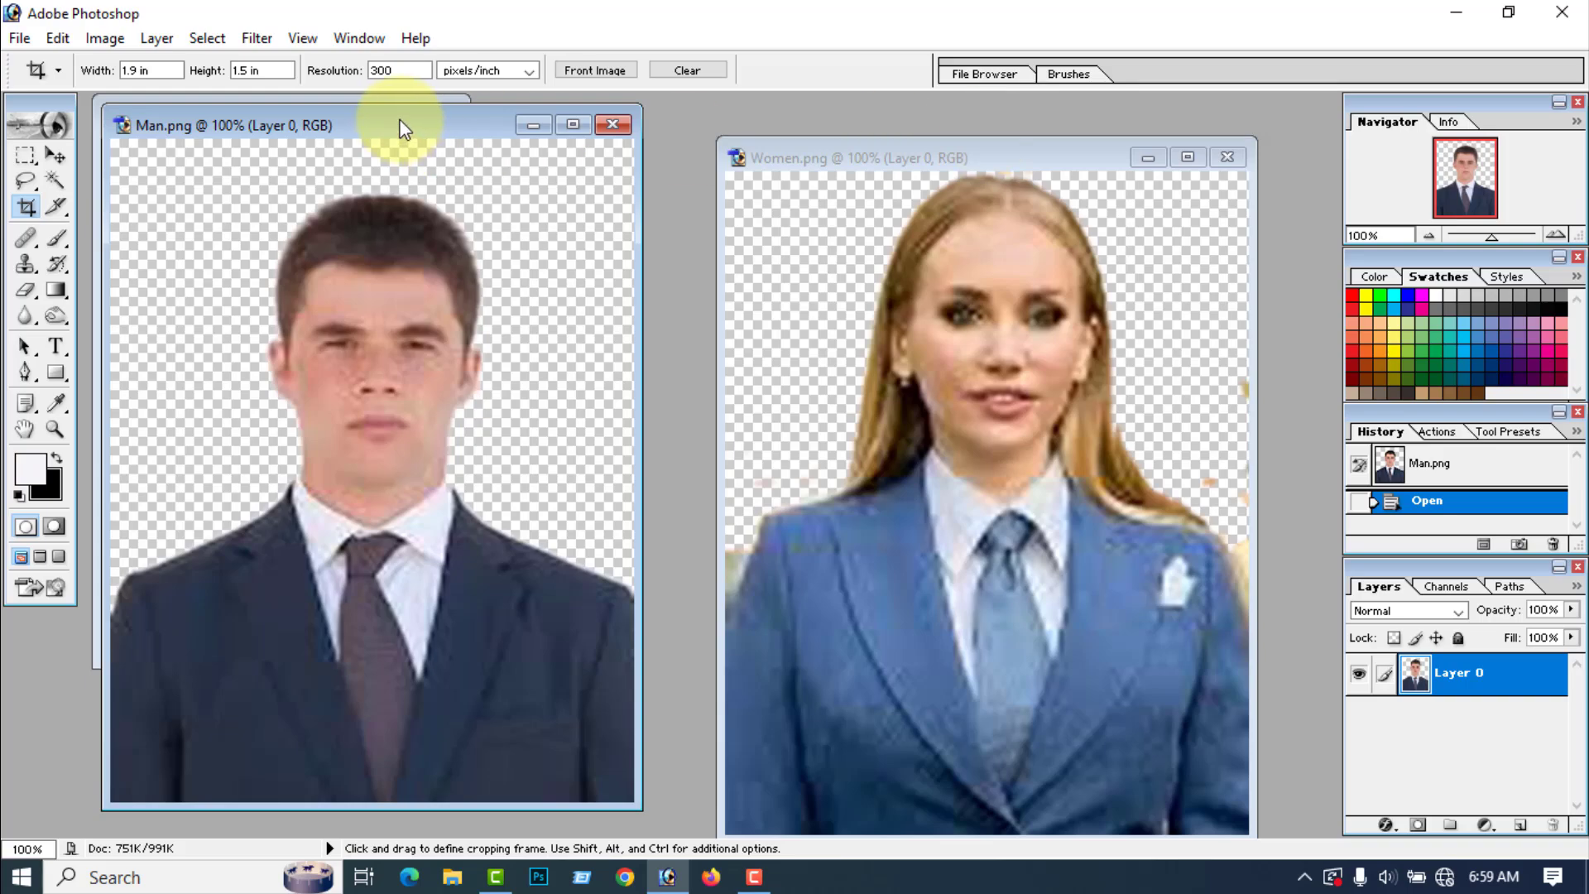
pyautogui.moveTo(403, 128); pyautogui.dragTo(1005, 154)
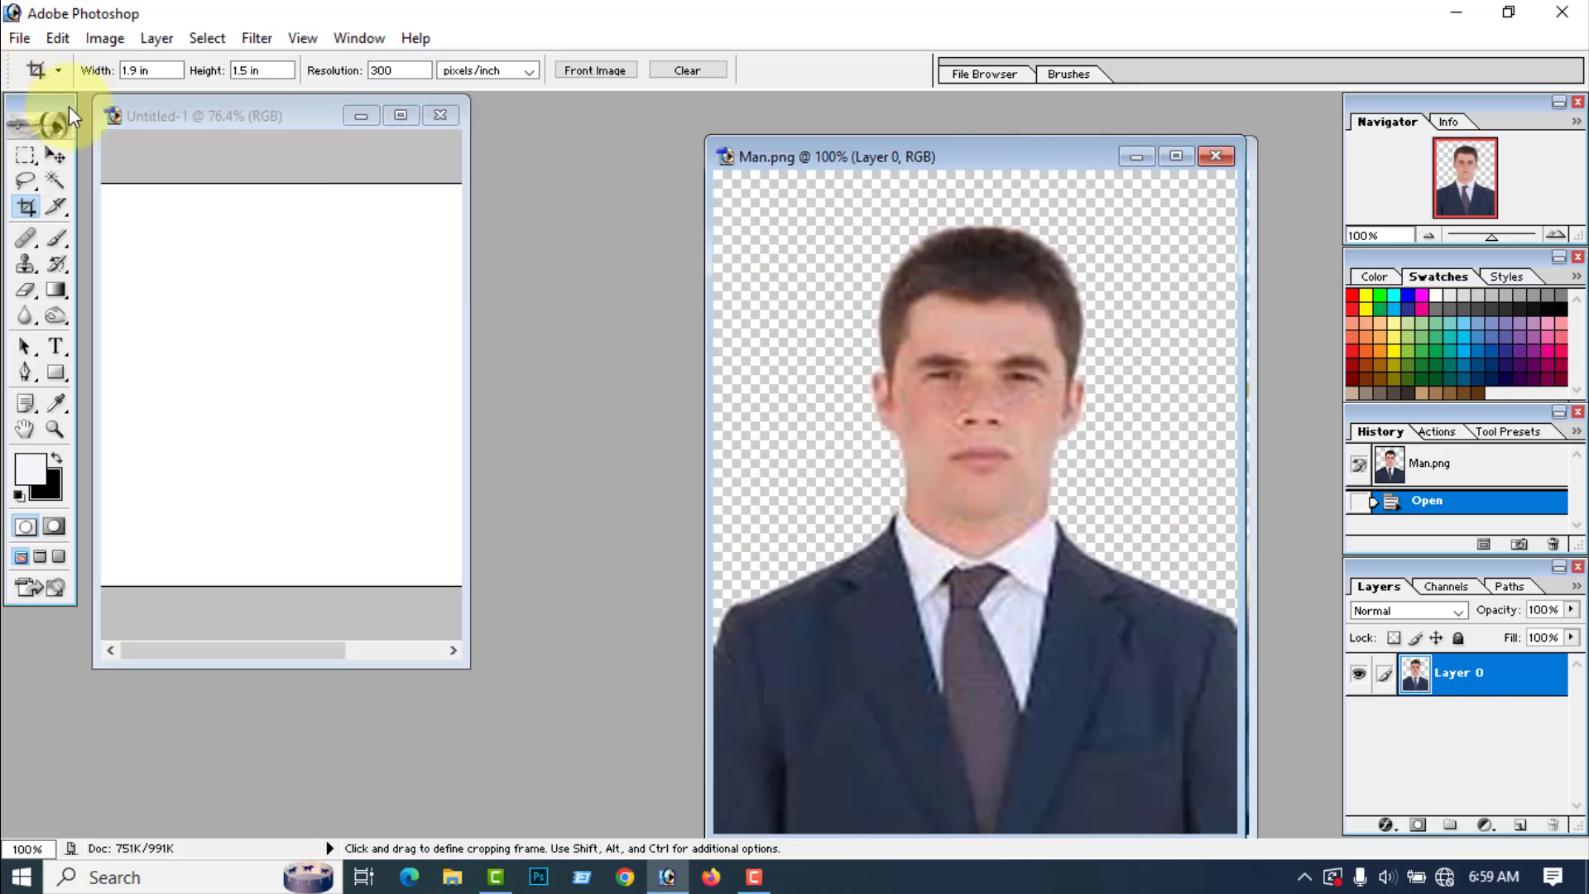
# Step: Copy the man cut-out into the blank document with the Move tool and close Man.png
pyautogui.click(56, 155)
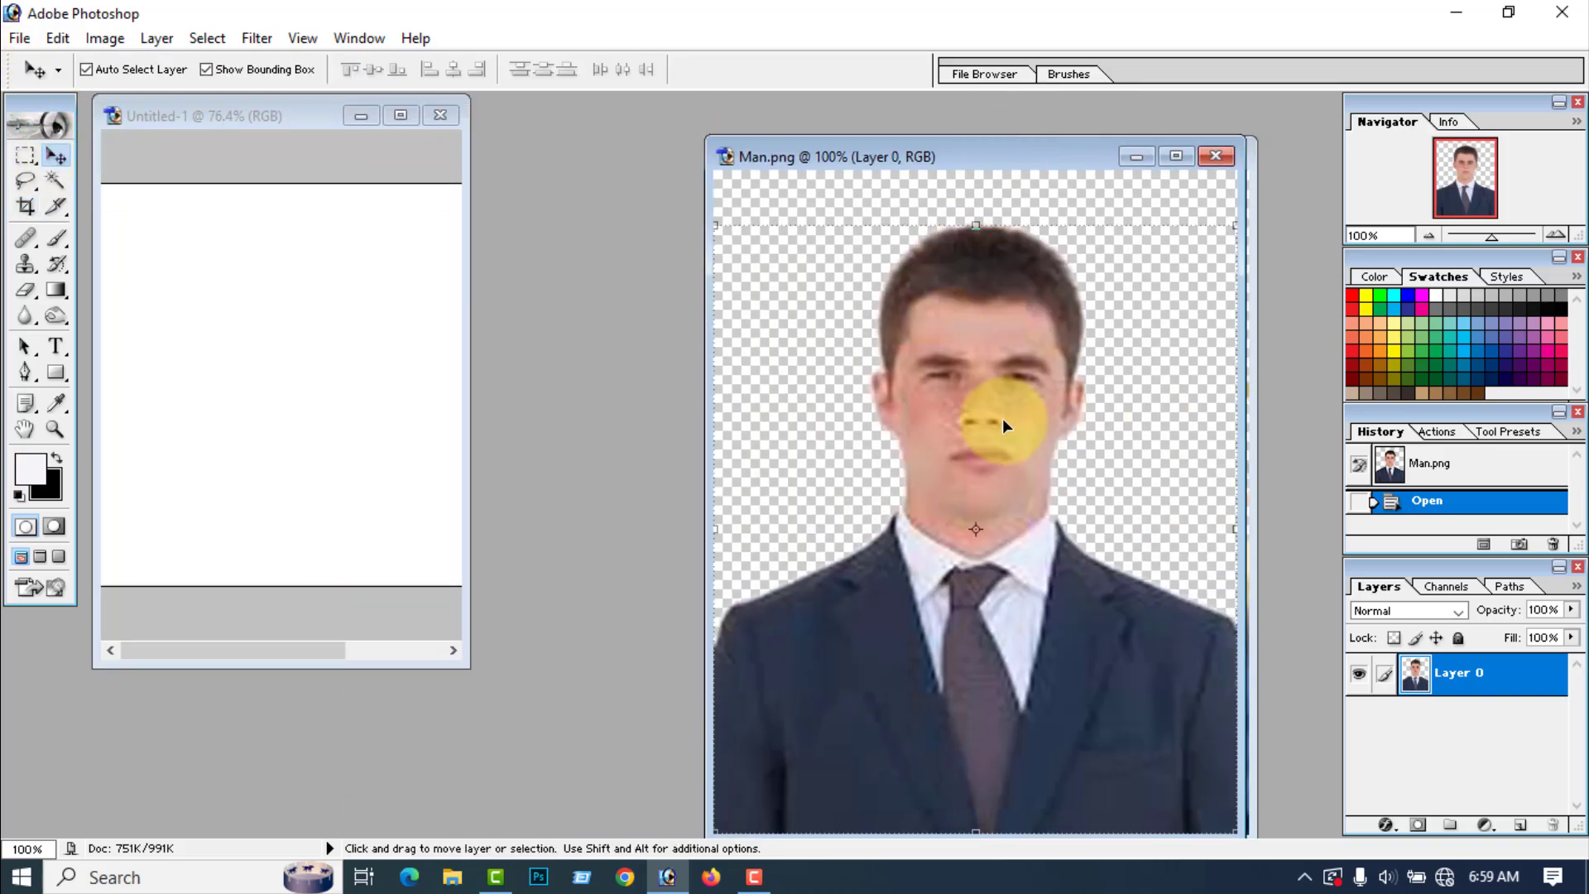
pyautogui.moveTo(1003, 422); pyautogui.dragTo(226, 321)
pyautogui.click(1202, 155)
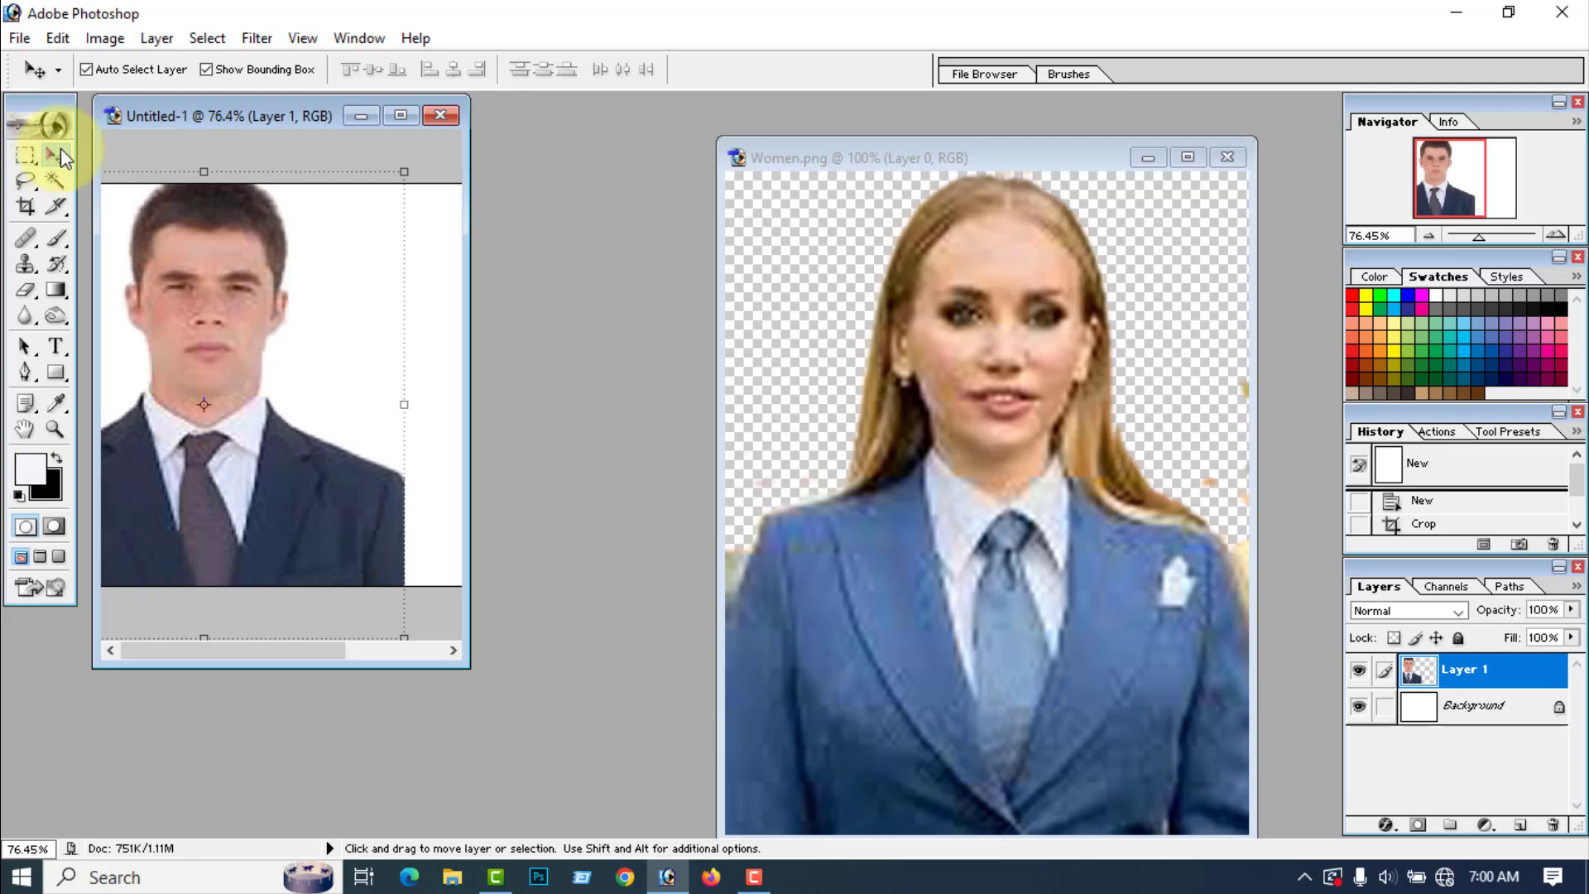
# Step: Copy the woman cut-out into the same document, close Women.png, and maximize the document fitted to the screen
pyautogui.click(992, 415)
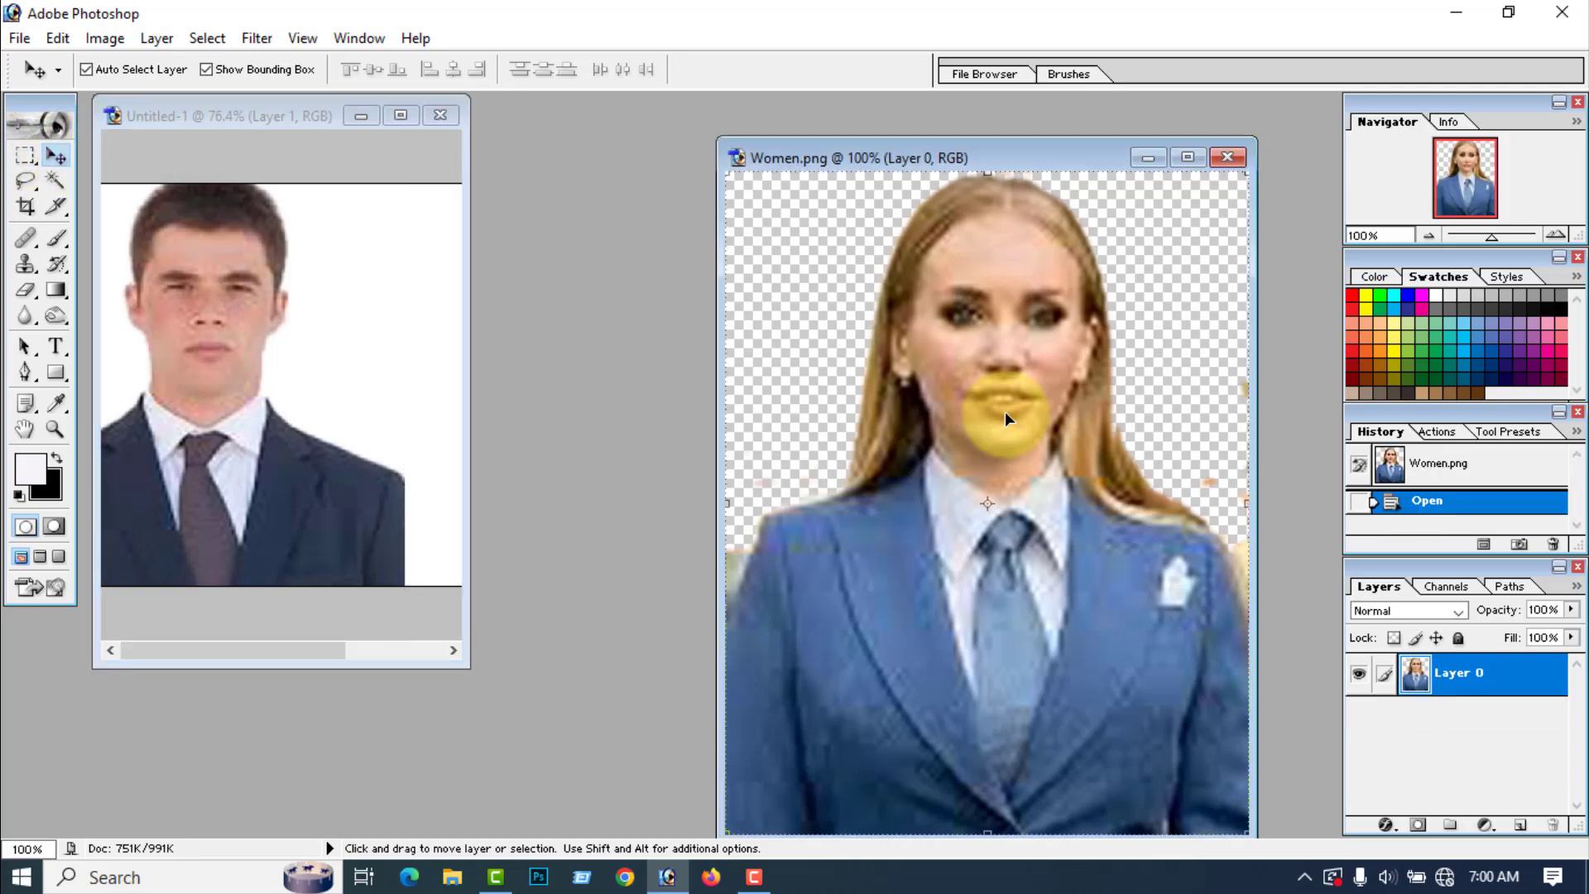
pyautogui.moveTo(1005, 411); pyautogui.dragTo(344, 366)
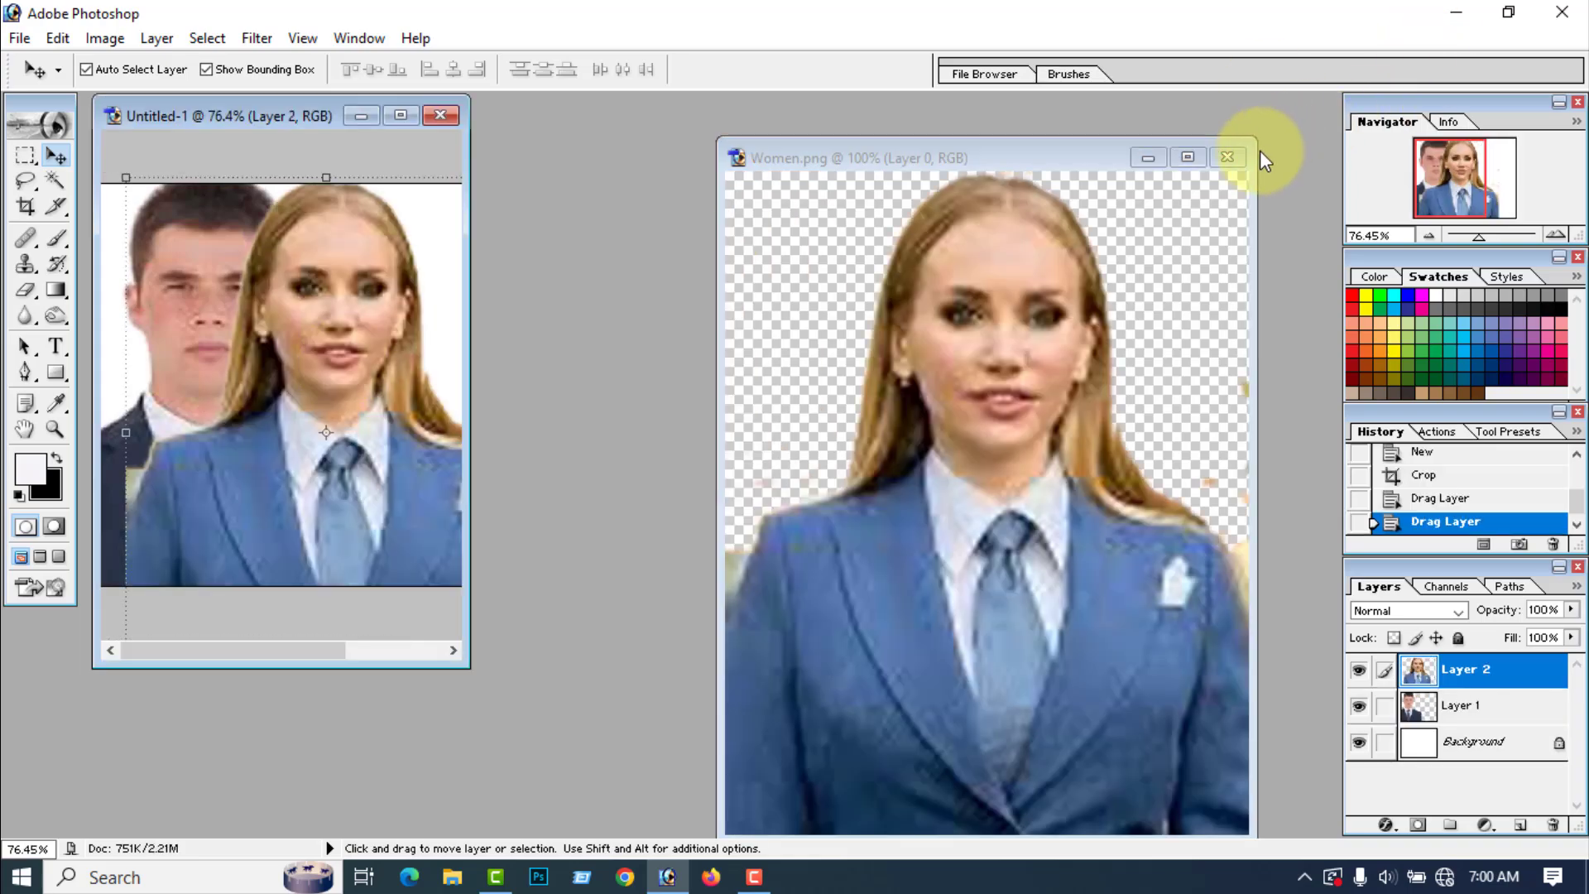
pyautogui.click(1229, 156)
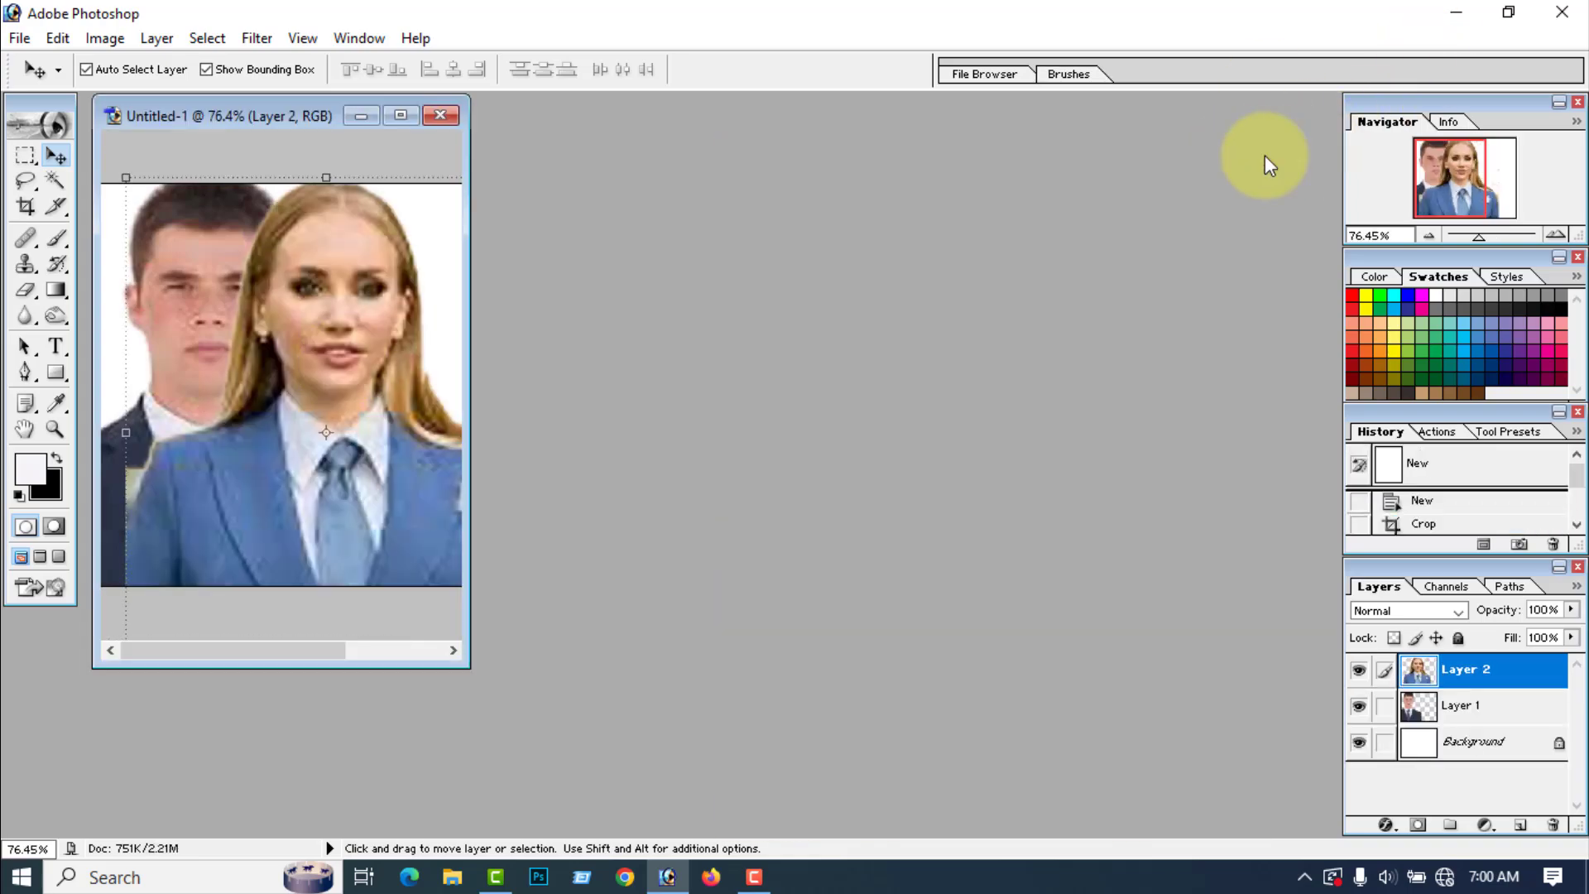
pyautogui.click(401, 116)
pyautogui.hotkey('ctrl', '0')
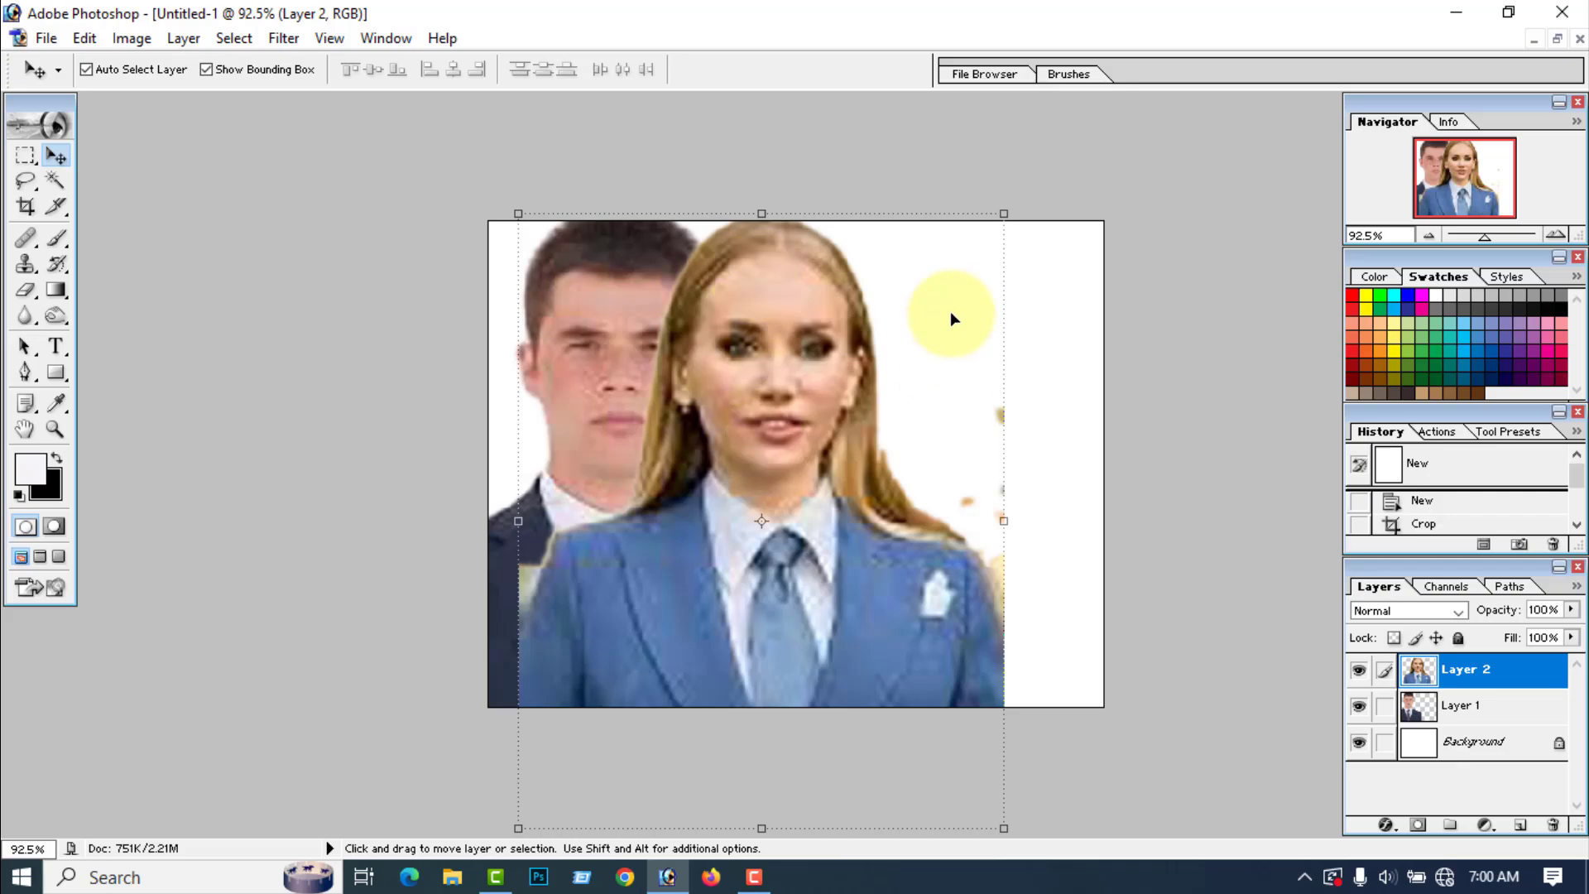
# Step: Scale the woman to about 48.2% width and 54.2% height and place her in the page's lower-right corner
pyautogui.moveTo(1007, 213); pyautogui.dragTo(756, 489)
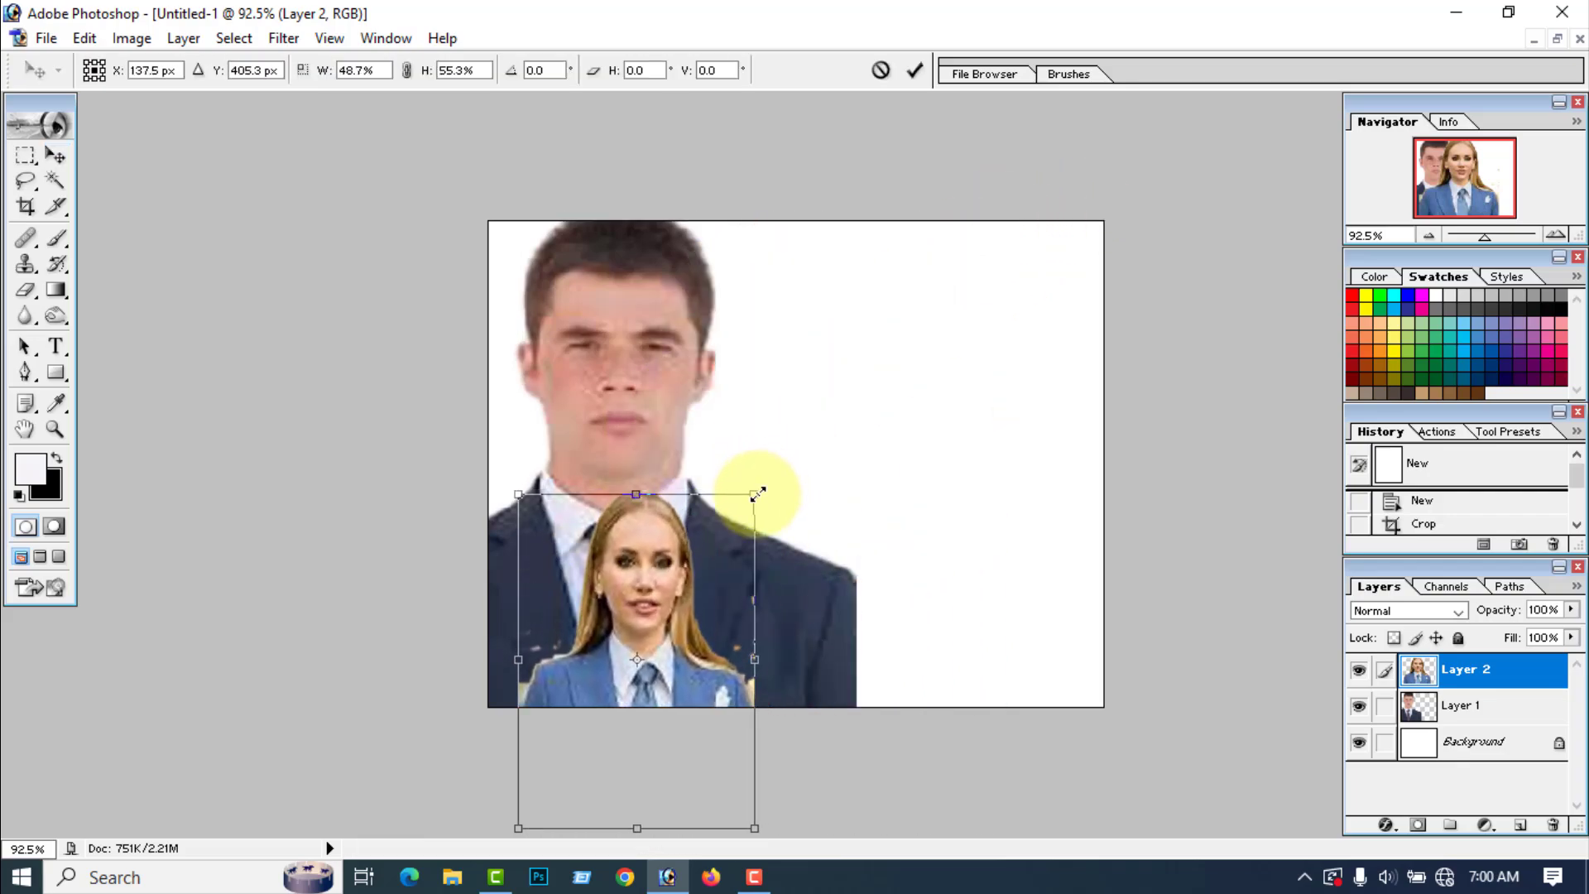
pyautogui.moveTo(629, 645); pyautogui.dragTo(961, 539)
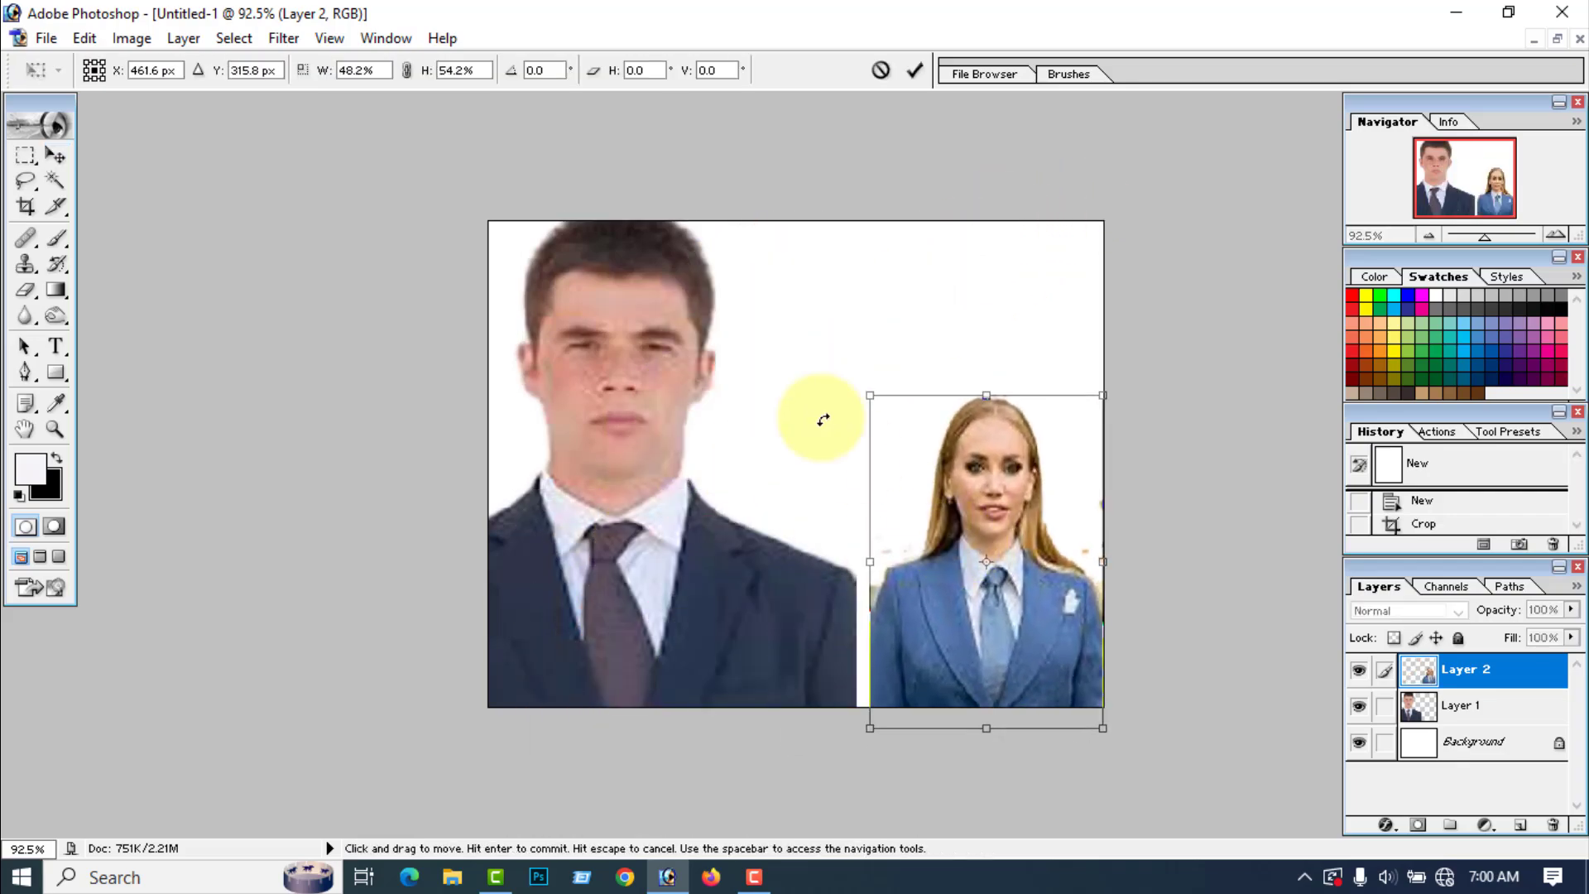
pyautogui.click(914, 68)
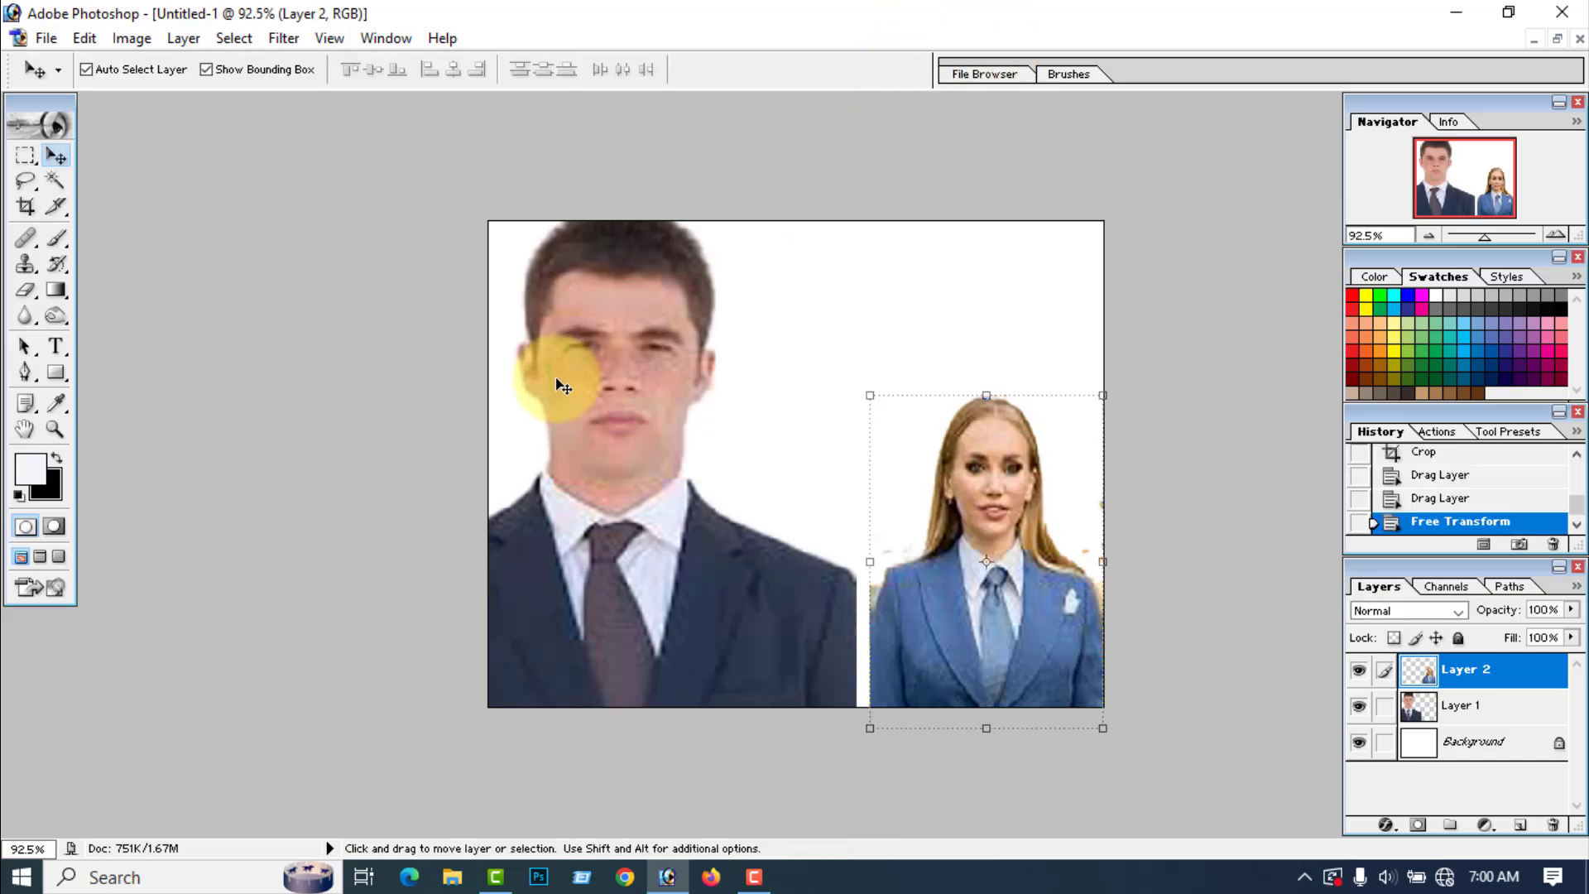
# Step: Scale the man to about 64.3% width and 78.5% height, standing on the page's bottom edge at the left
pyautogui.click(575, 331)
pyautogui.moveTo(366, 204); pyautogui.dragTo(573, 357)
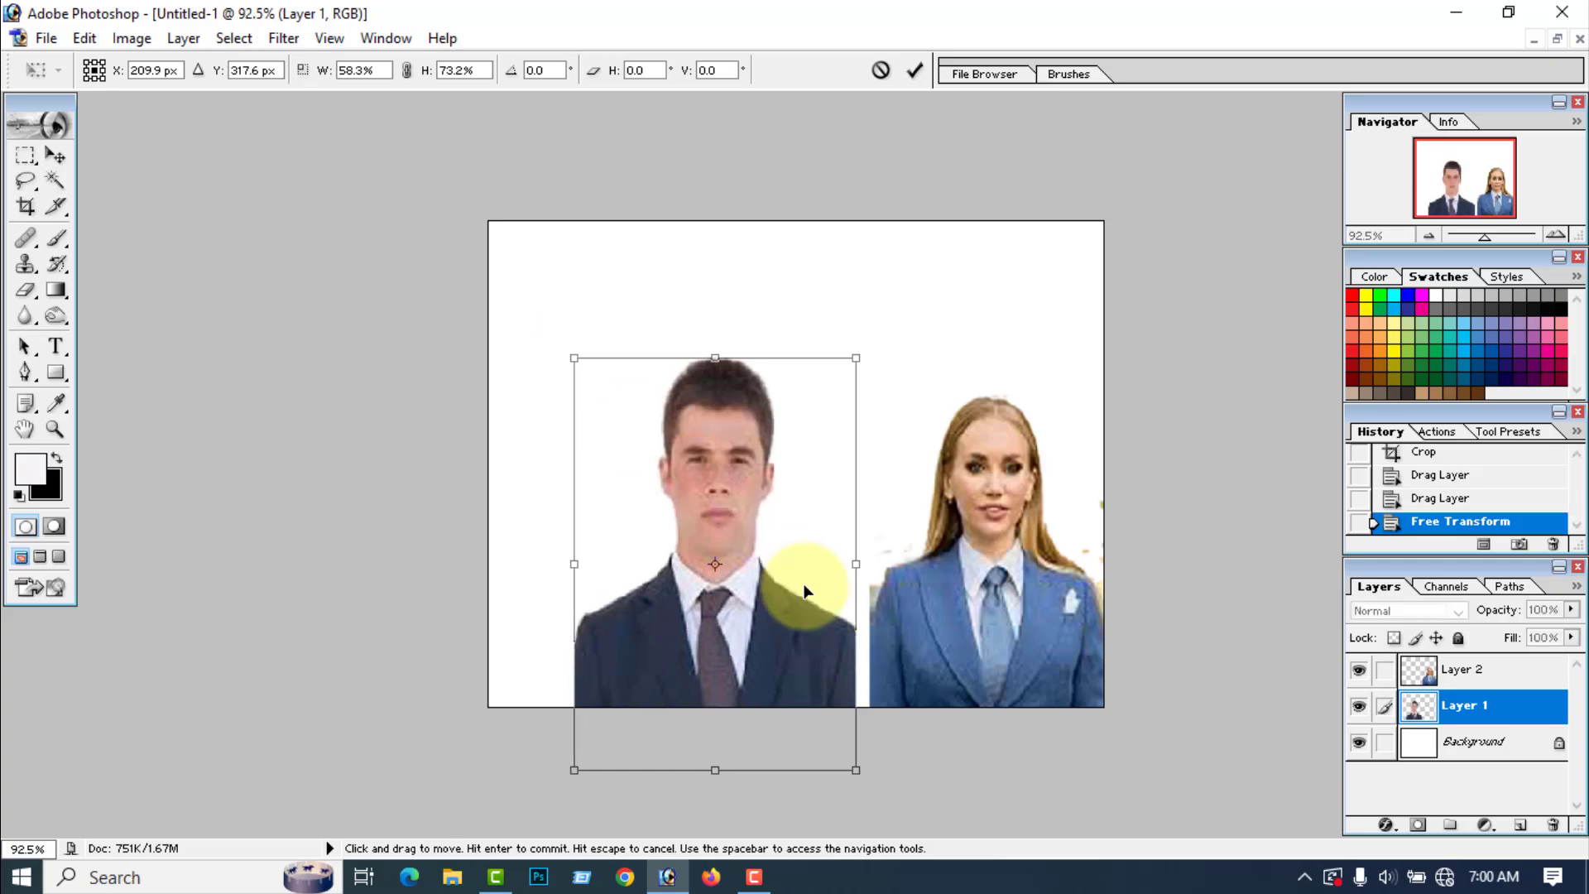
pyautogui.moveTo(809, 579); pyautogui.dragTo(717, 521)
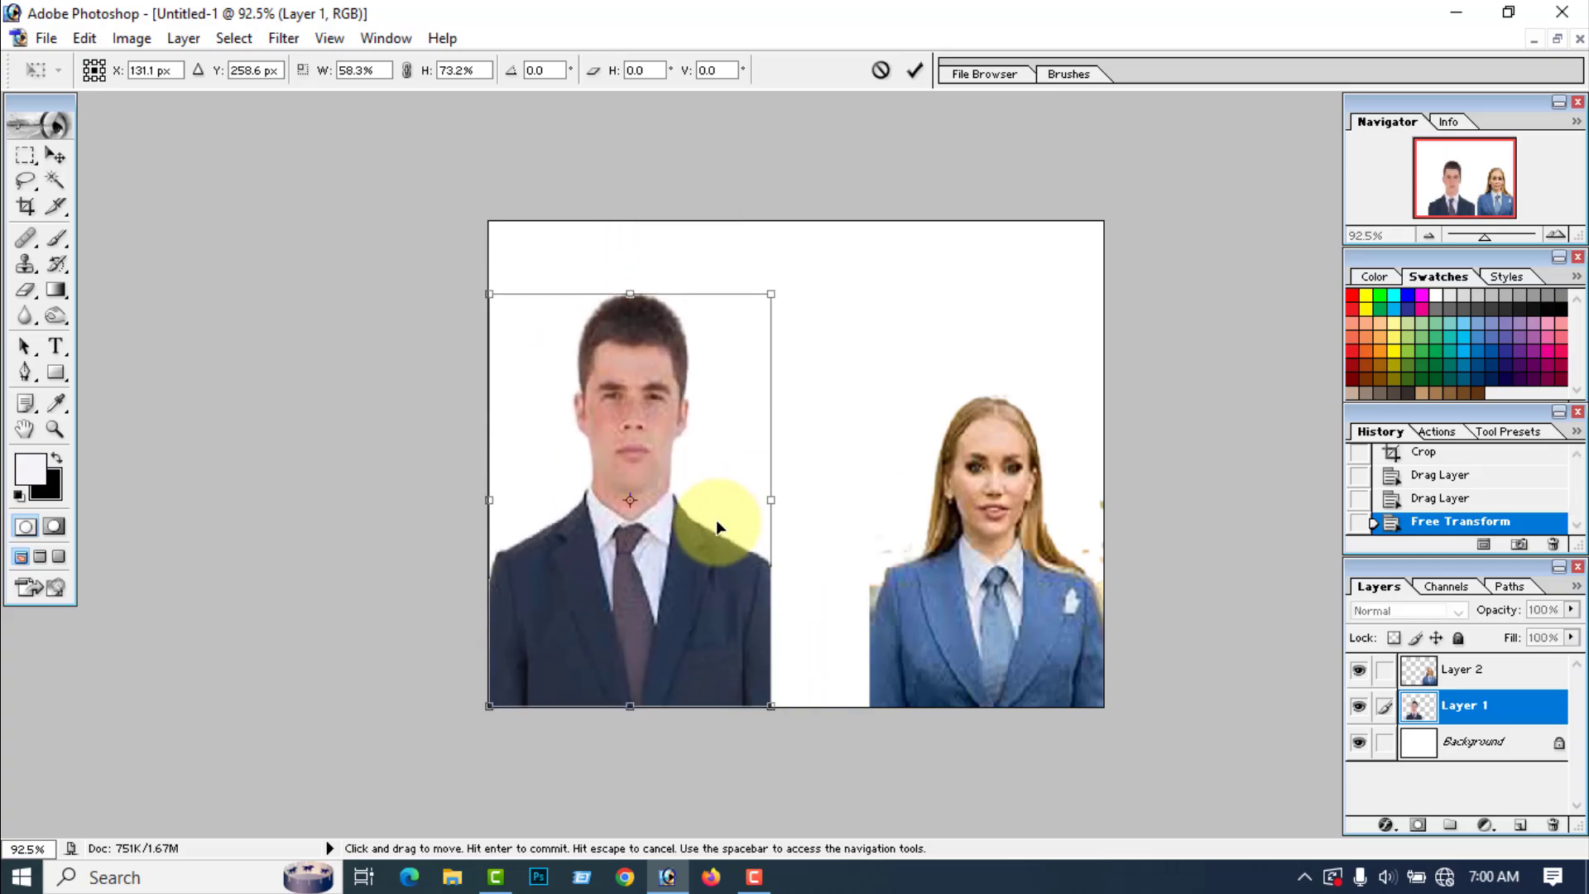
pyautogui.moveTo(631, 295); pyautogui.dragTo(631, 264)
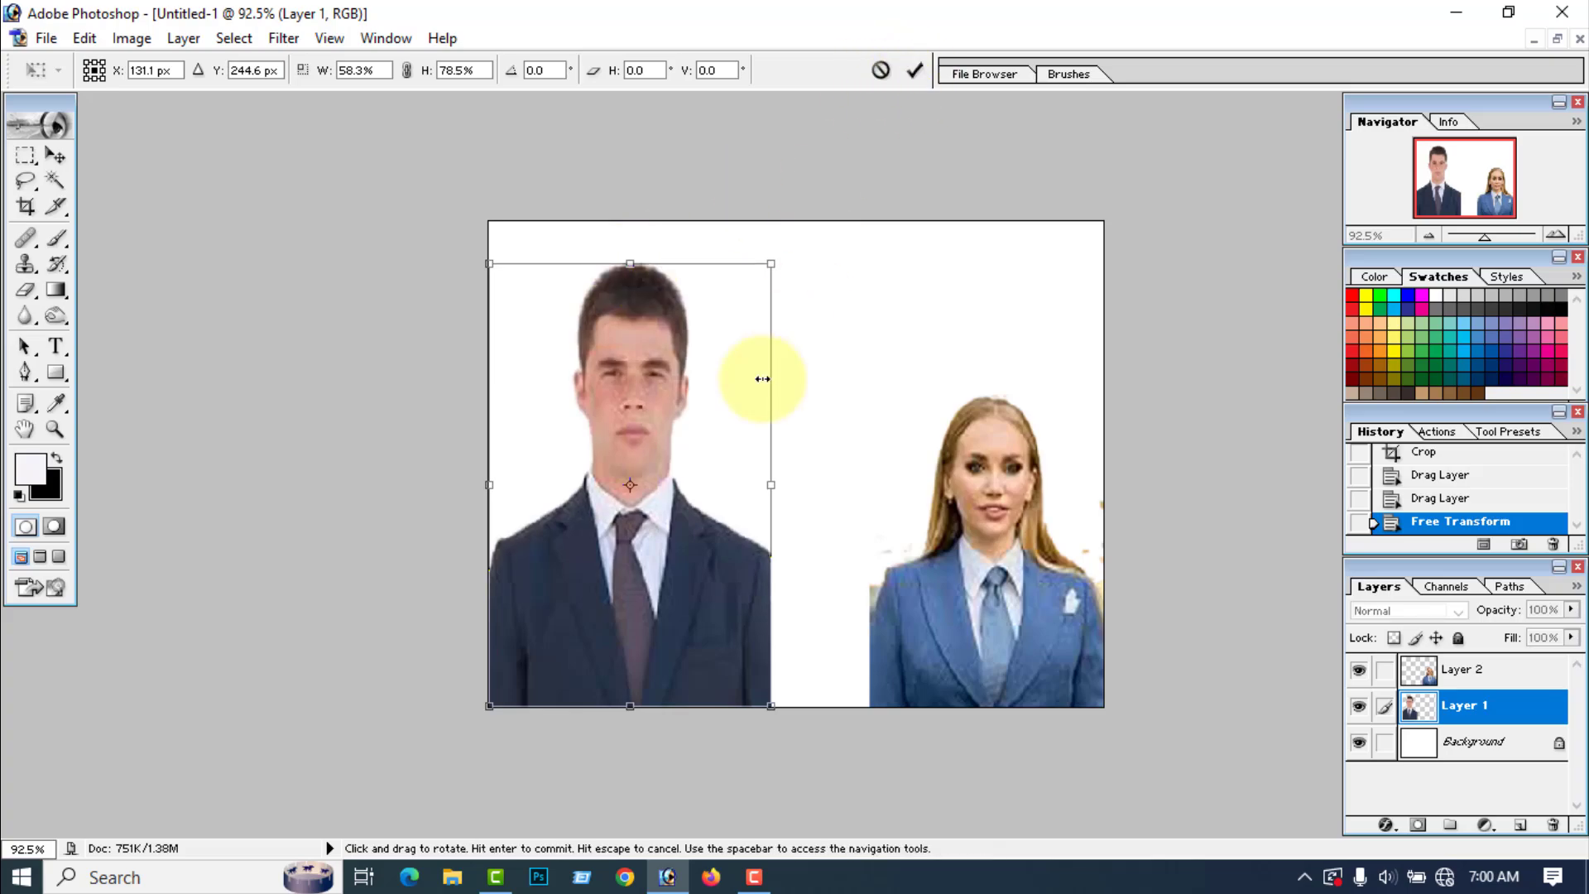
pyautogui.moveTo(771, 485); pyautogui.dragTo(800, 485)
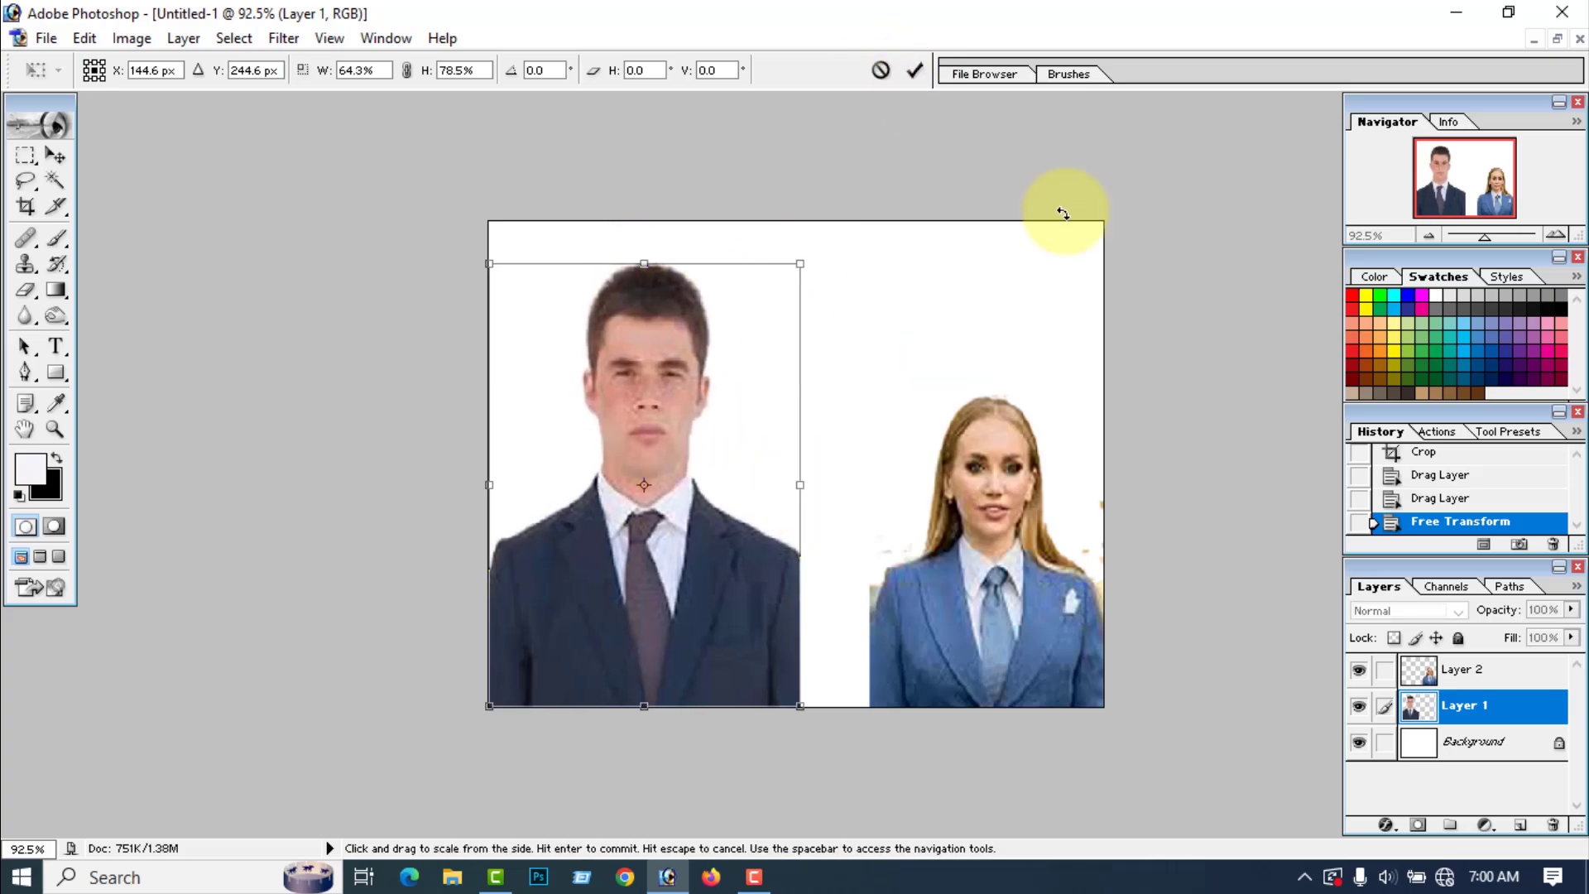
pyautogui.click(924, 70)
# Step: Widen the woman to about 128.9% up to the man's shoulder, rest her on the bottom edge, and adjust her height to stand shorter than him
pyautogui.click(993, 459)
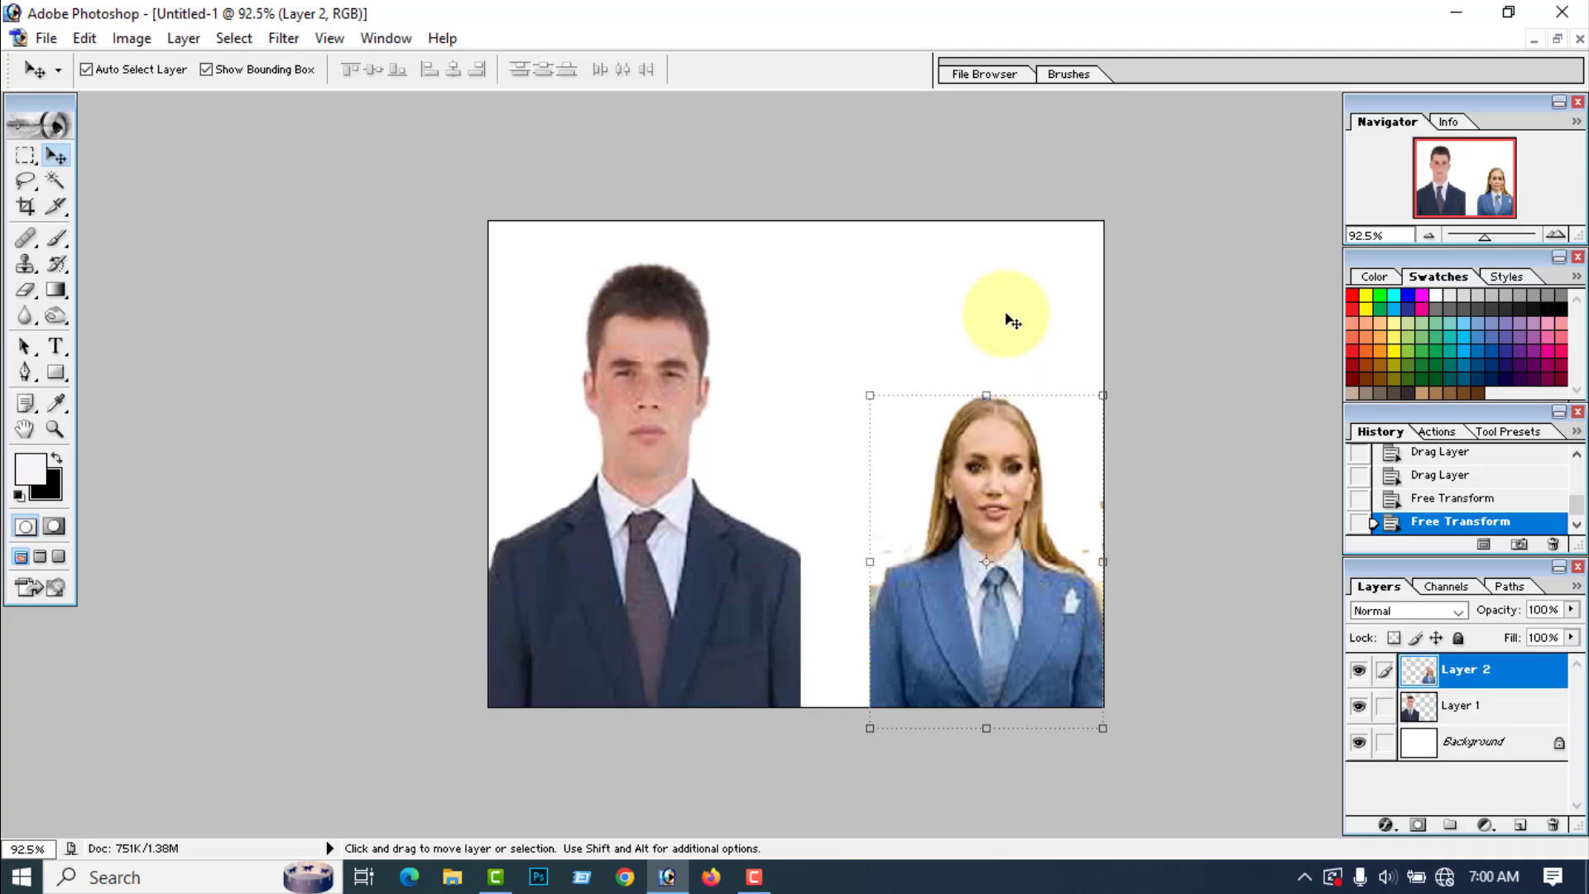
pyautogui.moveTo(985, 394); pyautogui.dragTo(1000, 351)
pyautogui.rightClick(827, 551)
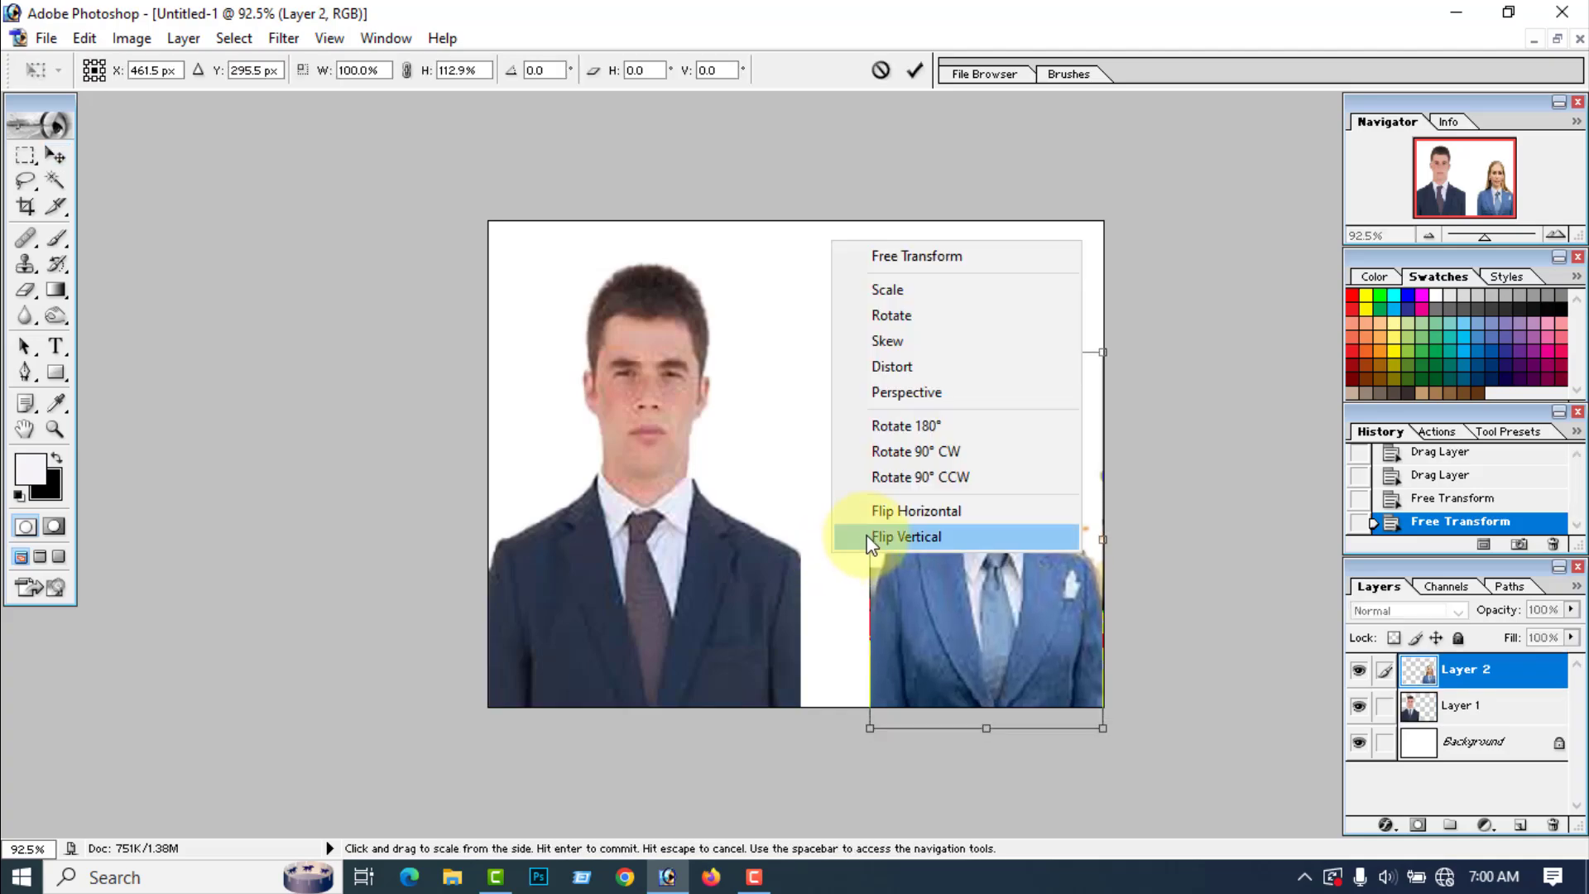
pyautogui.click(811, 501)
pyautogui.moveTo(870, 539); pyautogui.dragTo(803, 536)
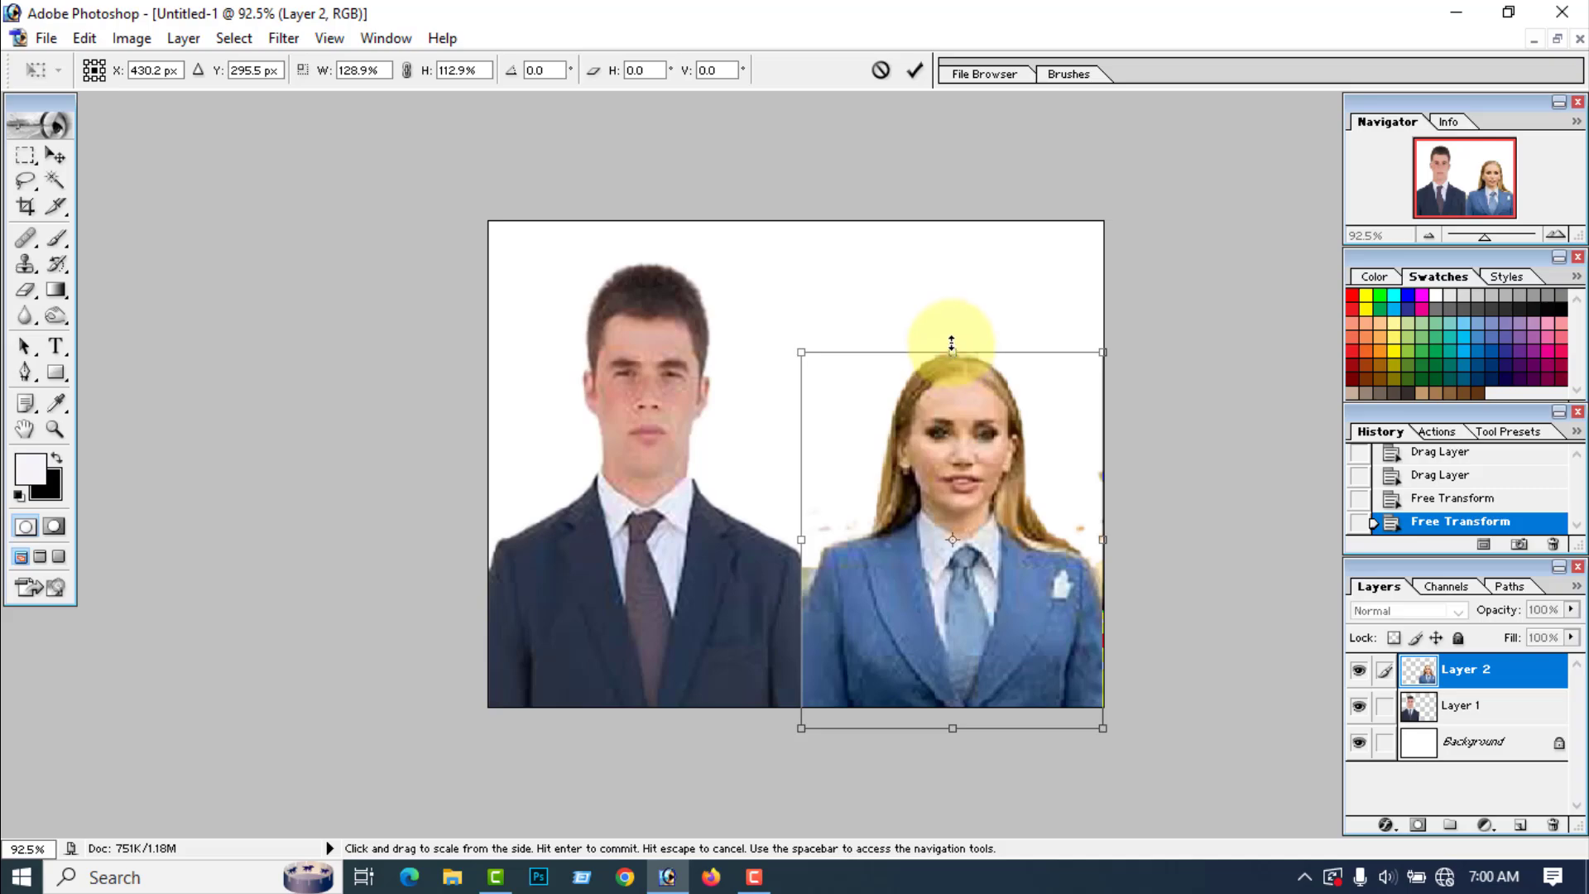
pyautogui.moveTo(952, 344); pyautogui.dragTo(952, 325)
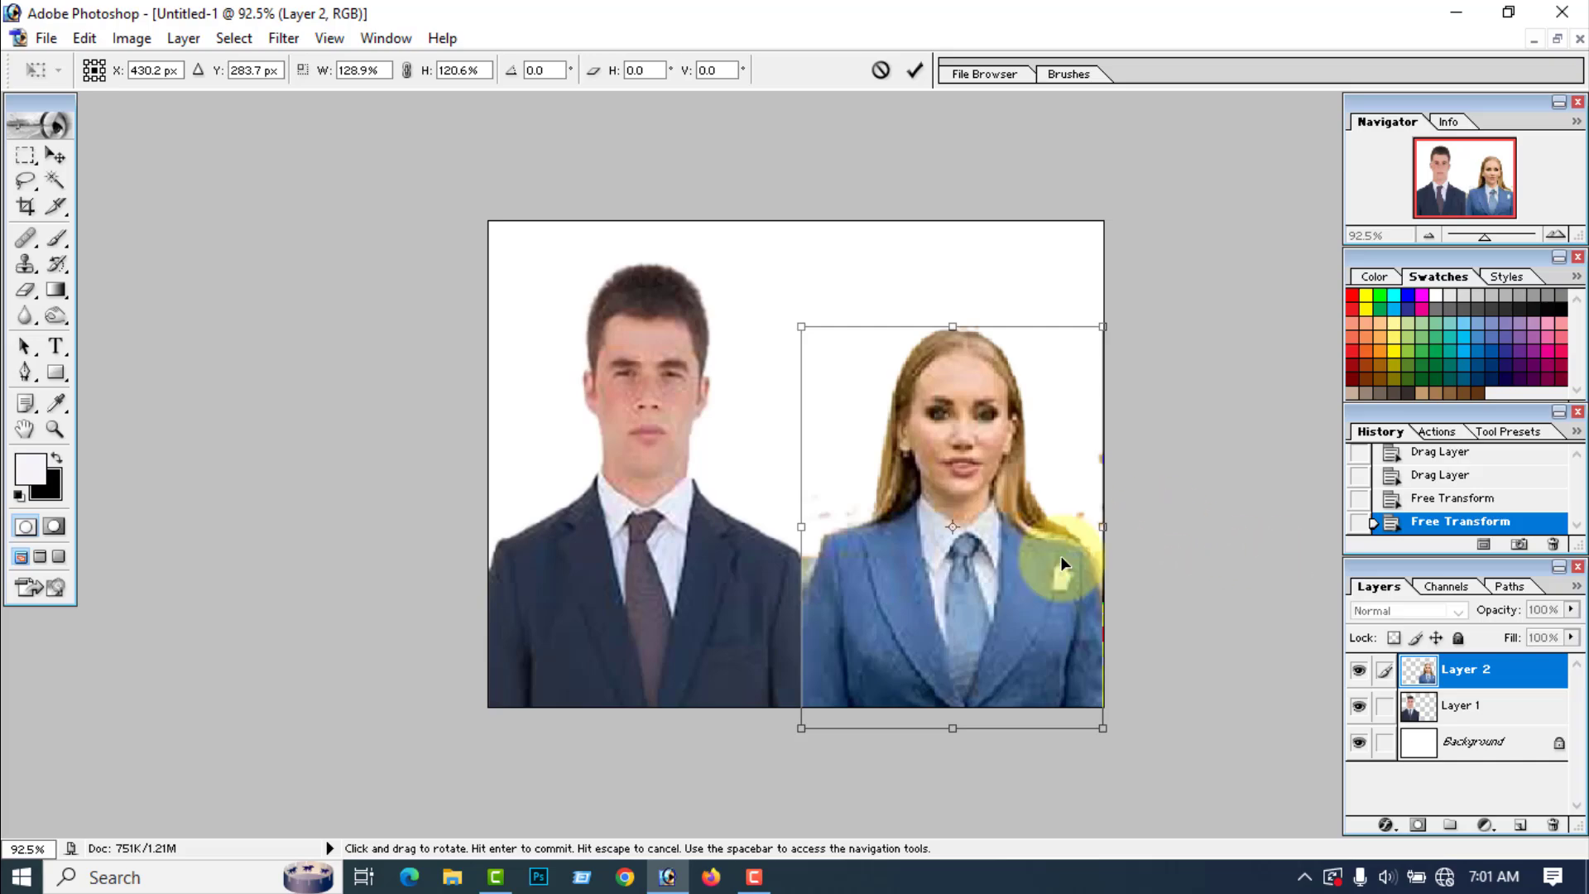
pyautogui.moveTo(960, 659)
pyautogui.mouseDown()
pyautogui.moveTo(1004, 585)
pyautogui.moveTo(1007, 535)
pyautogui.moveTo(962, 637)
pyautogui.mouseUp()
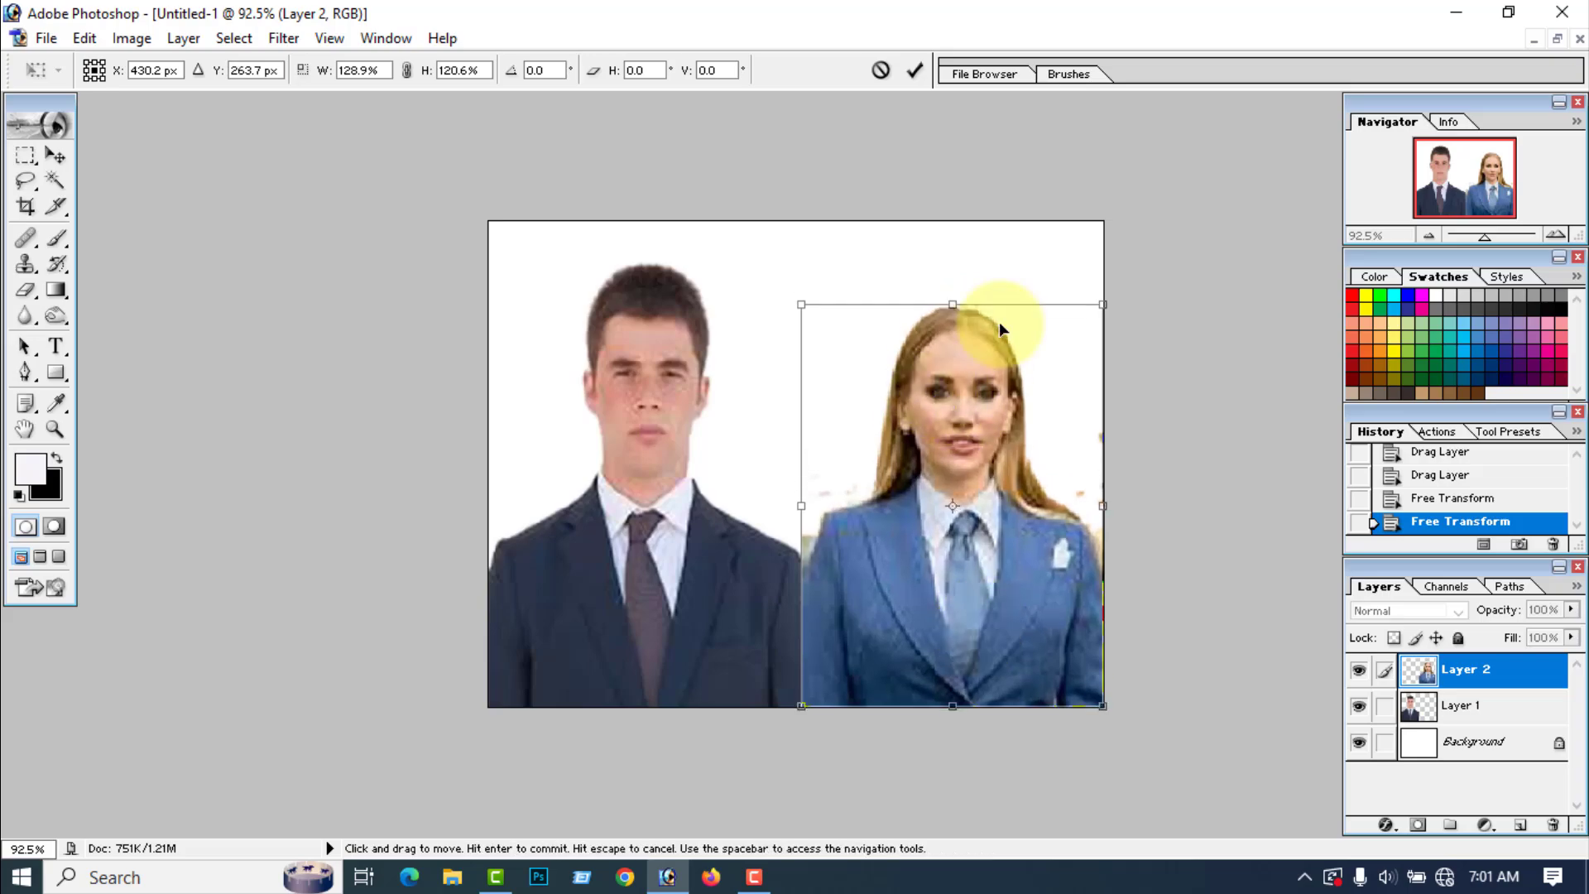
pyautogui.moveTo(953, 305); pyautogui.dragTo(953, 350)
pyautogui.click(915, 71)
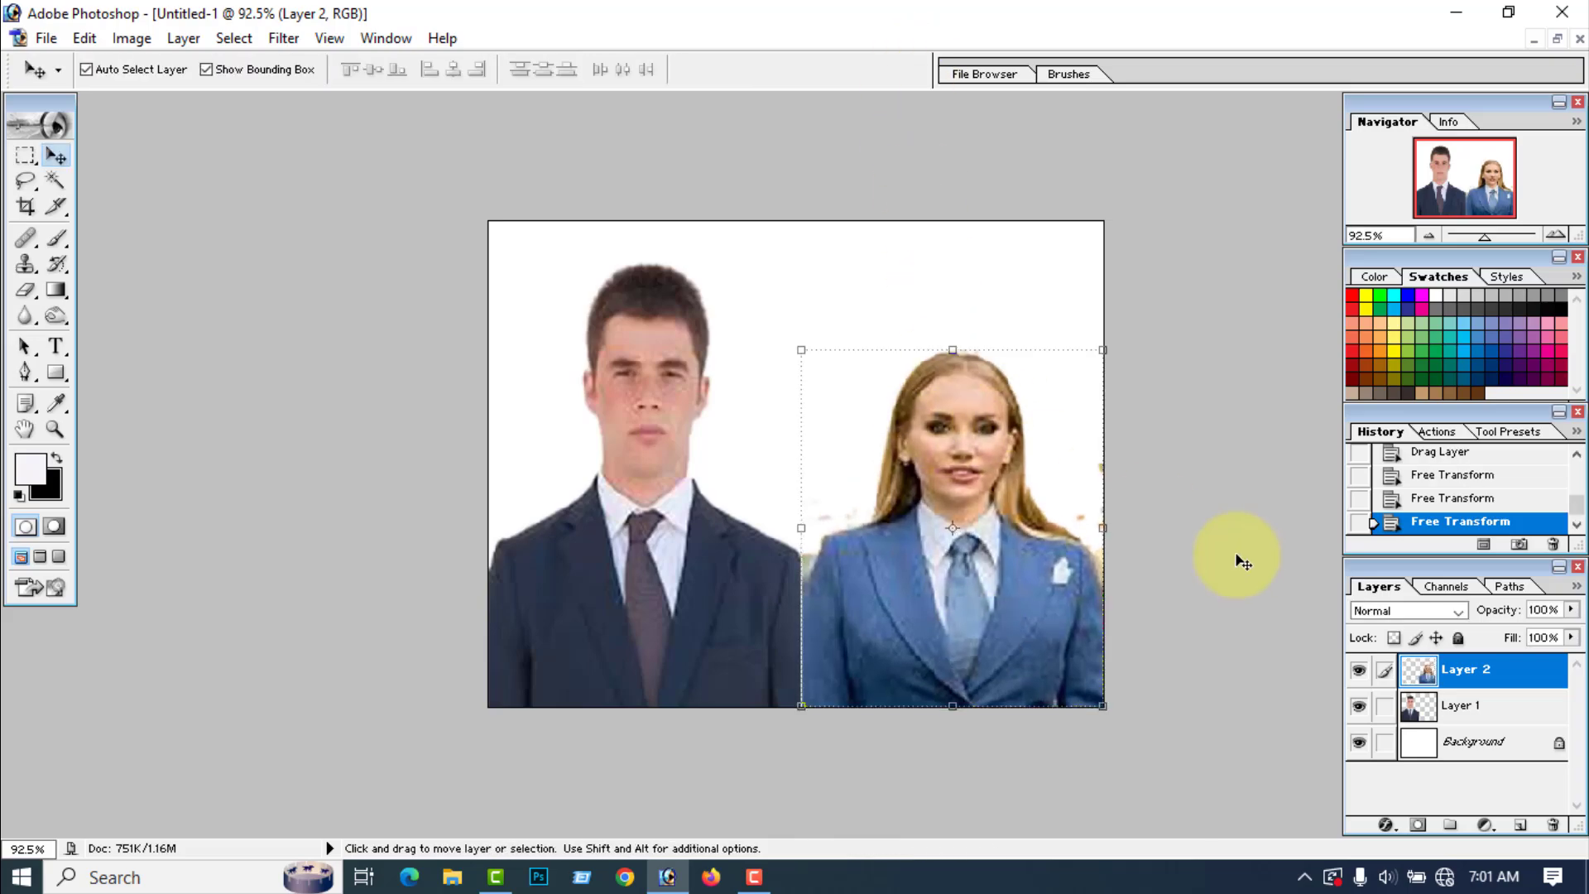
# Step: Set the background color to blue 2515F6 and fill the Background layer with it
pyautogui.click(1445, 752)
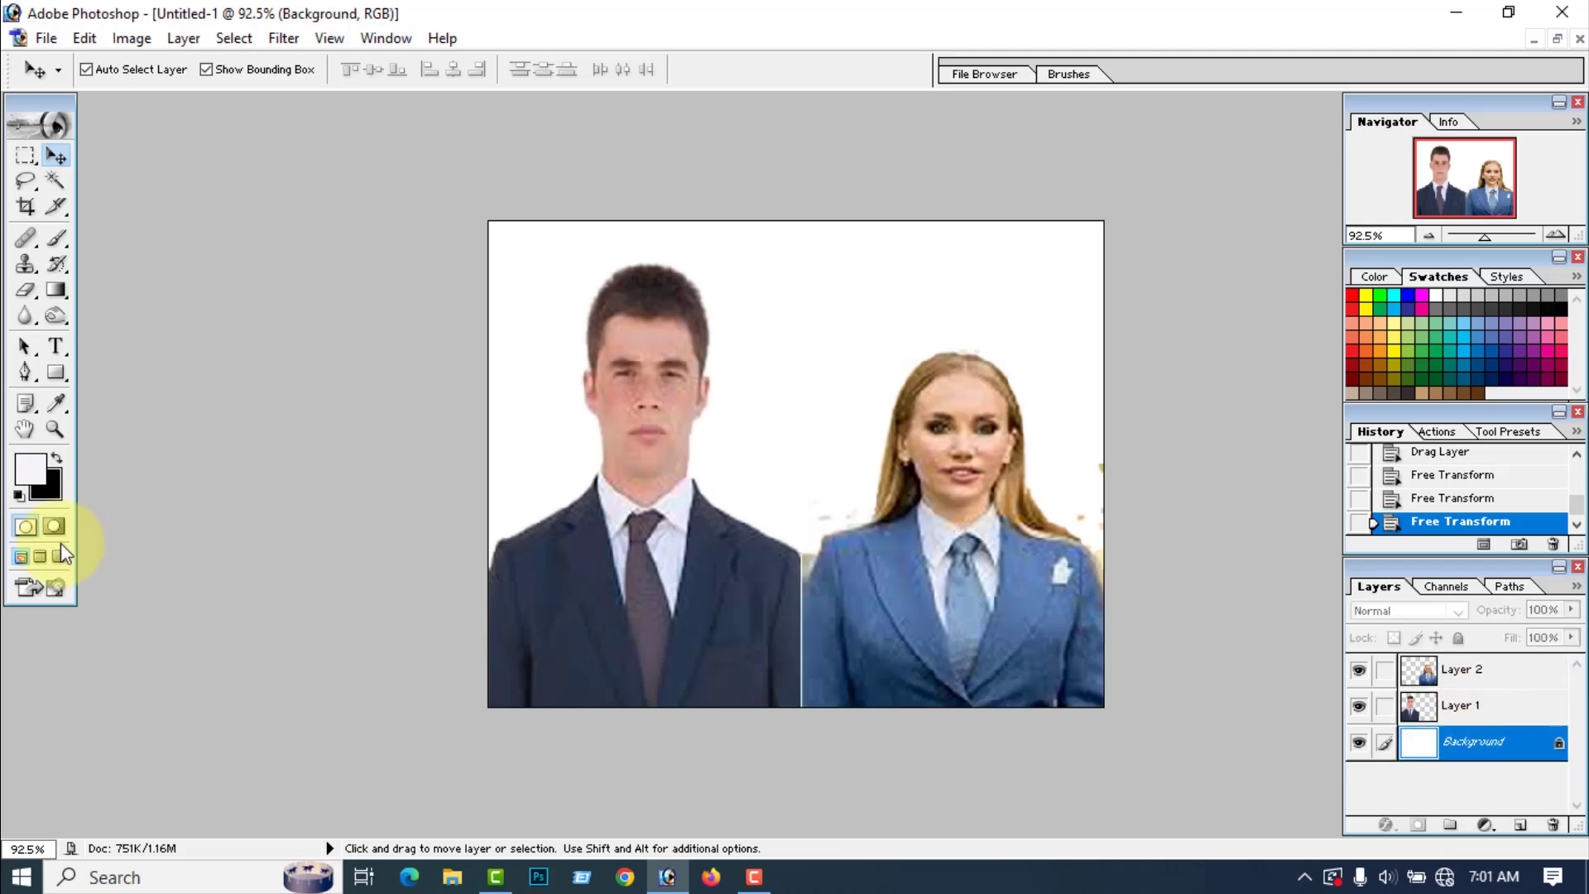
pyautogui.click(48, 484)
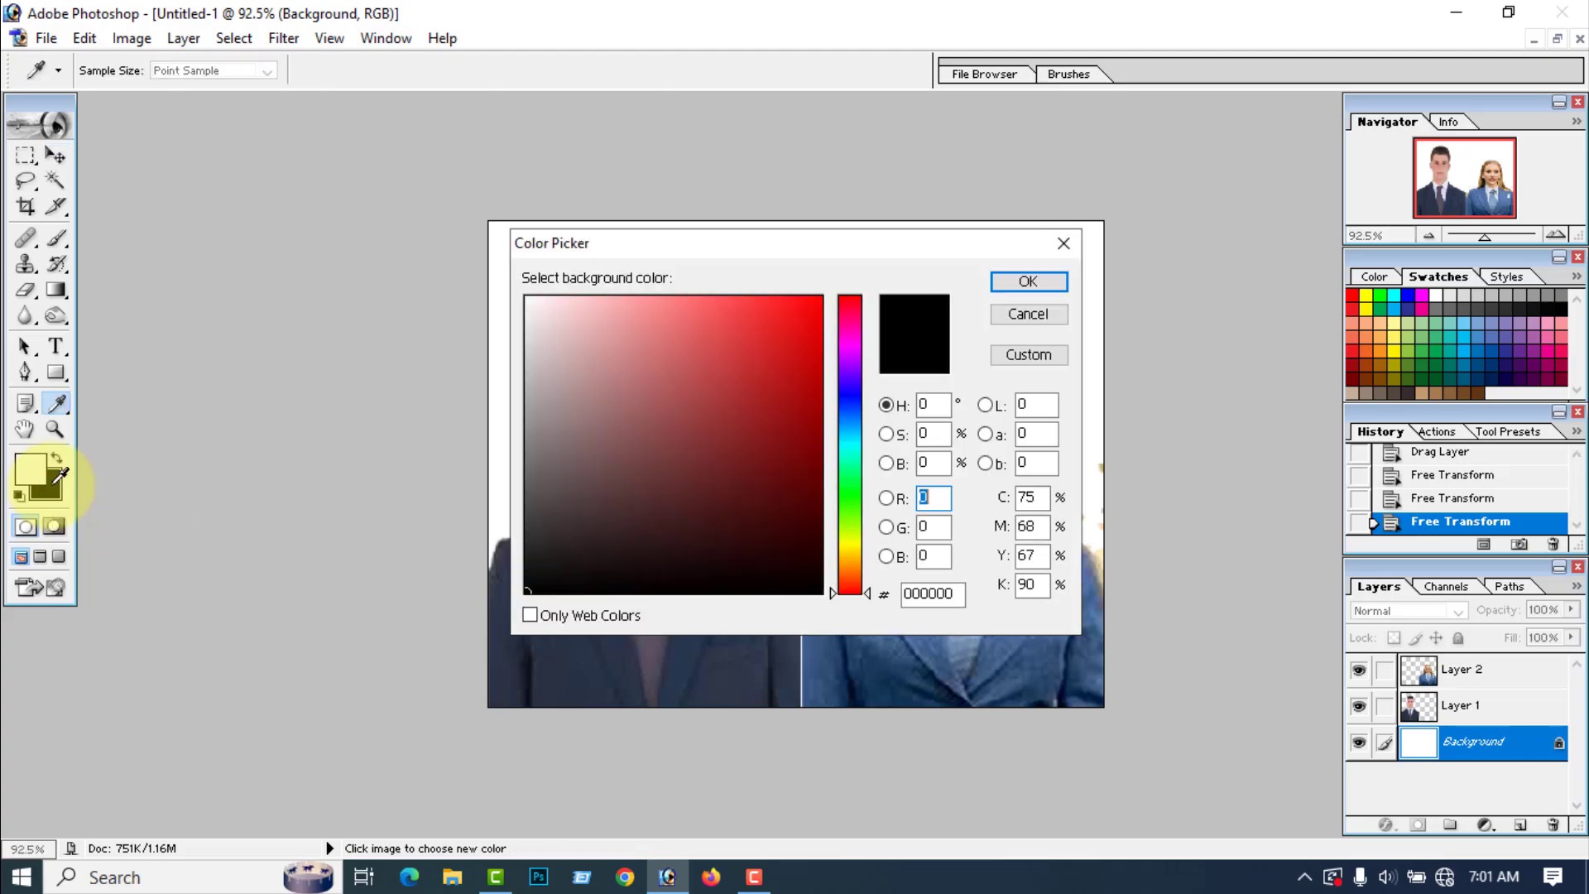
pyautogui.click(849, 391)
pyautogui.click(796, 307)
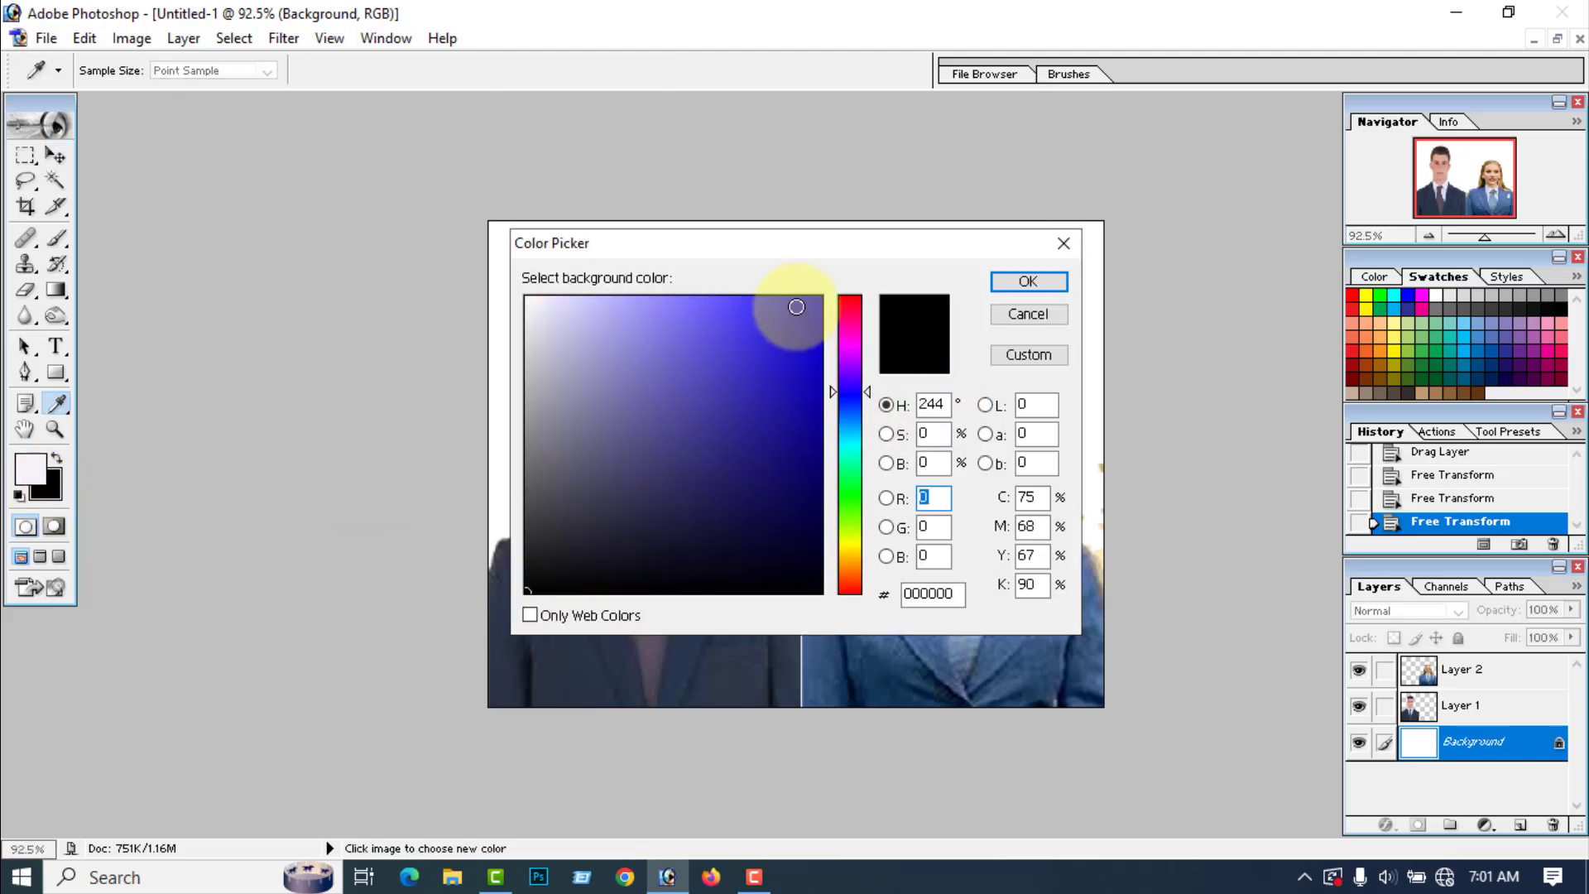
pyautogui.click(1048, 283)
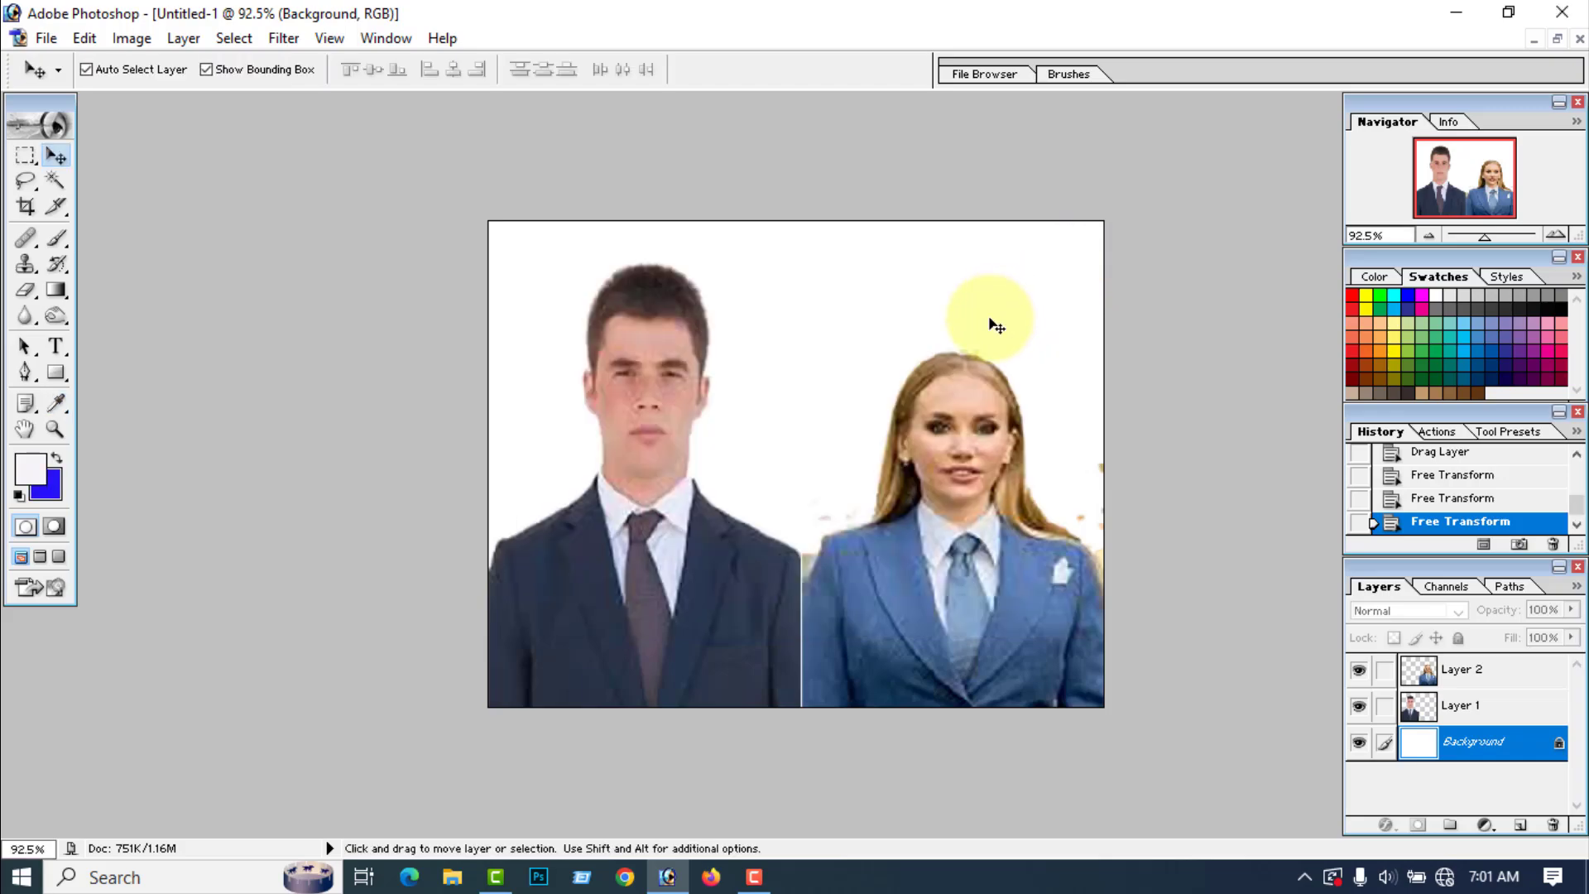
pyautogui.hotkey('ctrl', 'BackSpace')
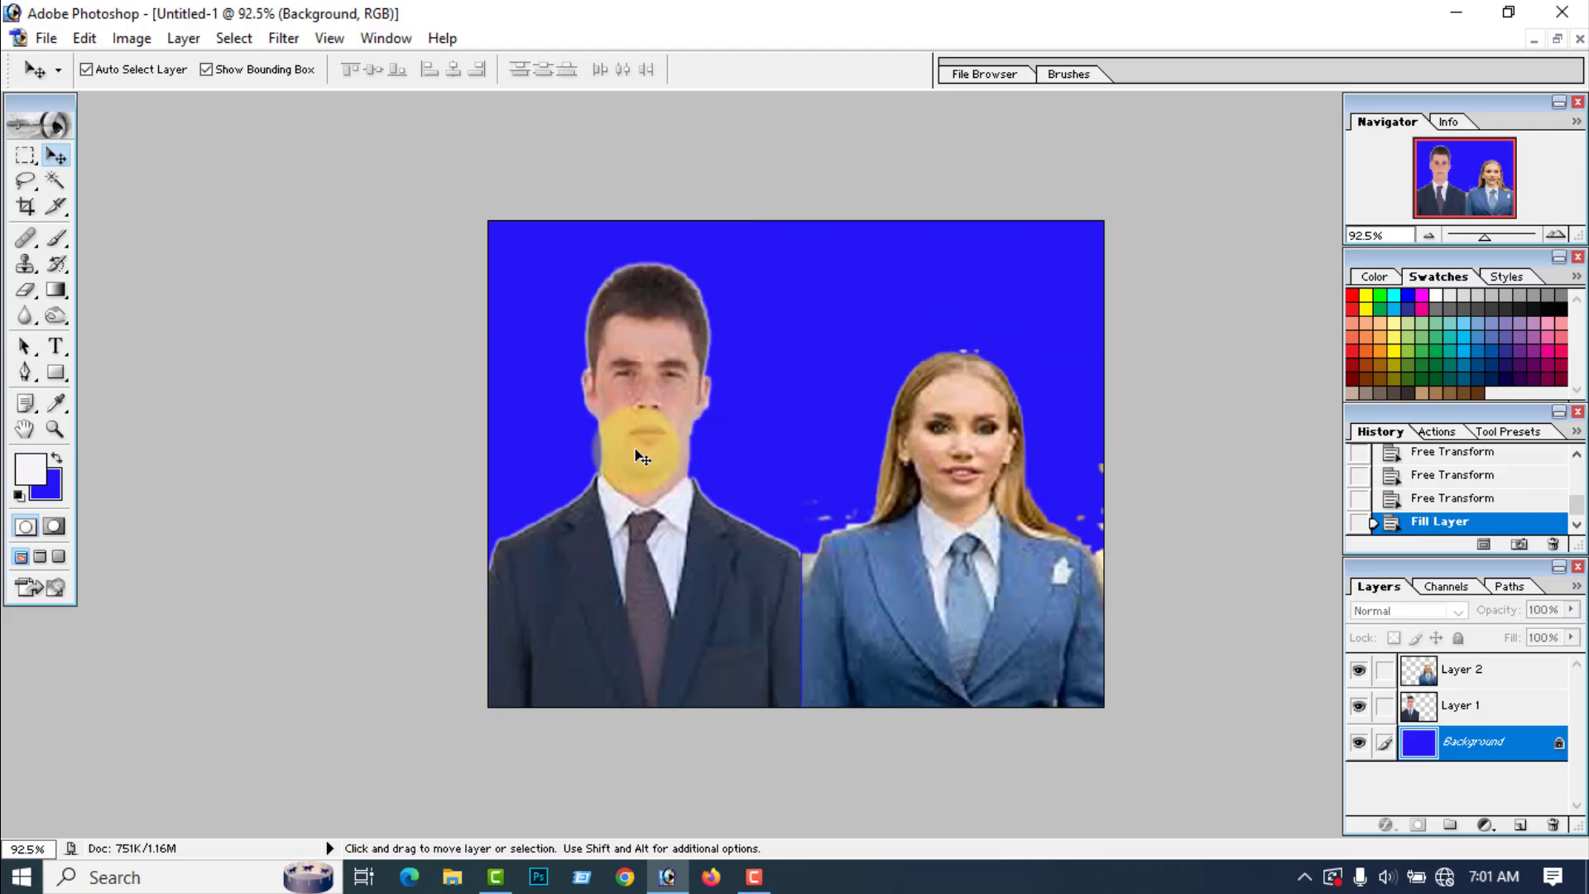
# Step: Erase the leftover background specks around the woman's hair, head and shoulders with an 18-pixel Eraser brush
pyautogui.click(935, 362)
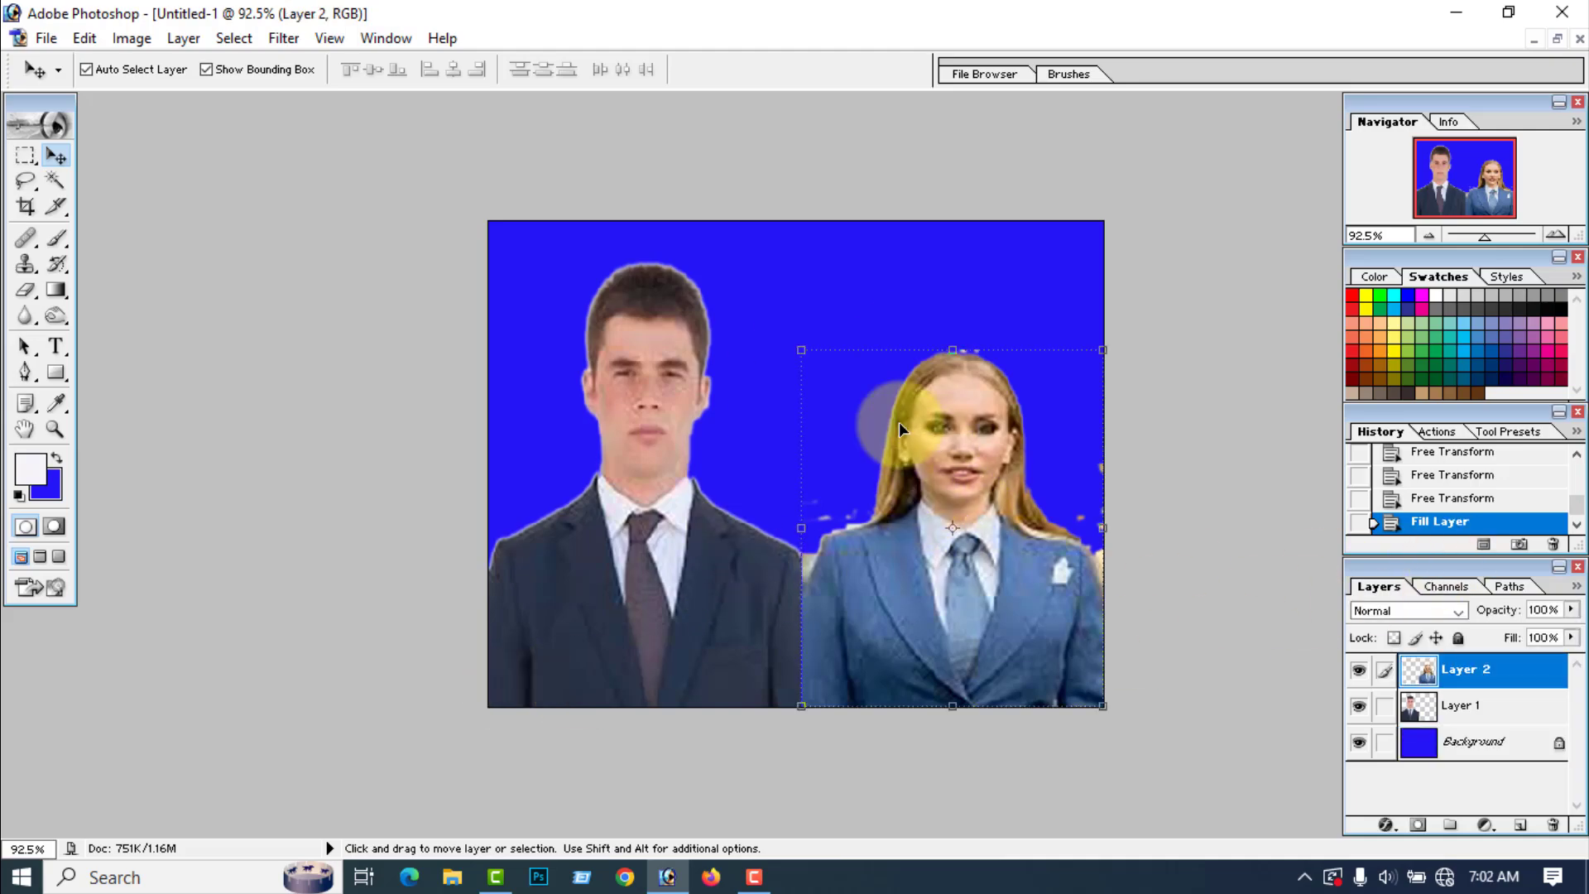
pyautogui.click(27, 289)
pyautogui.moveTo(881, 468)
pyautogui.mouseDown()
pyautogui.moveTo(809, 521)
pyautogui.moveTo(819, 469)
pyautogui.moveTo(827, 524)
pyautogui.moveTo(856, 496)
pyautogui.moveTo(862, 513)
pyautogui.mouseUp()
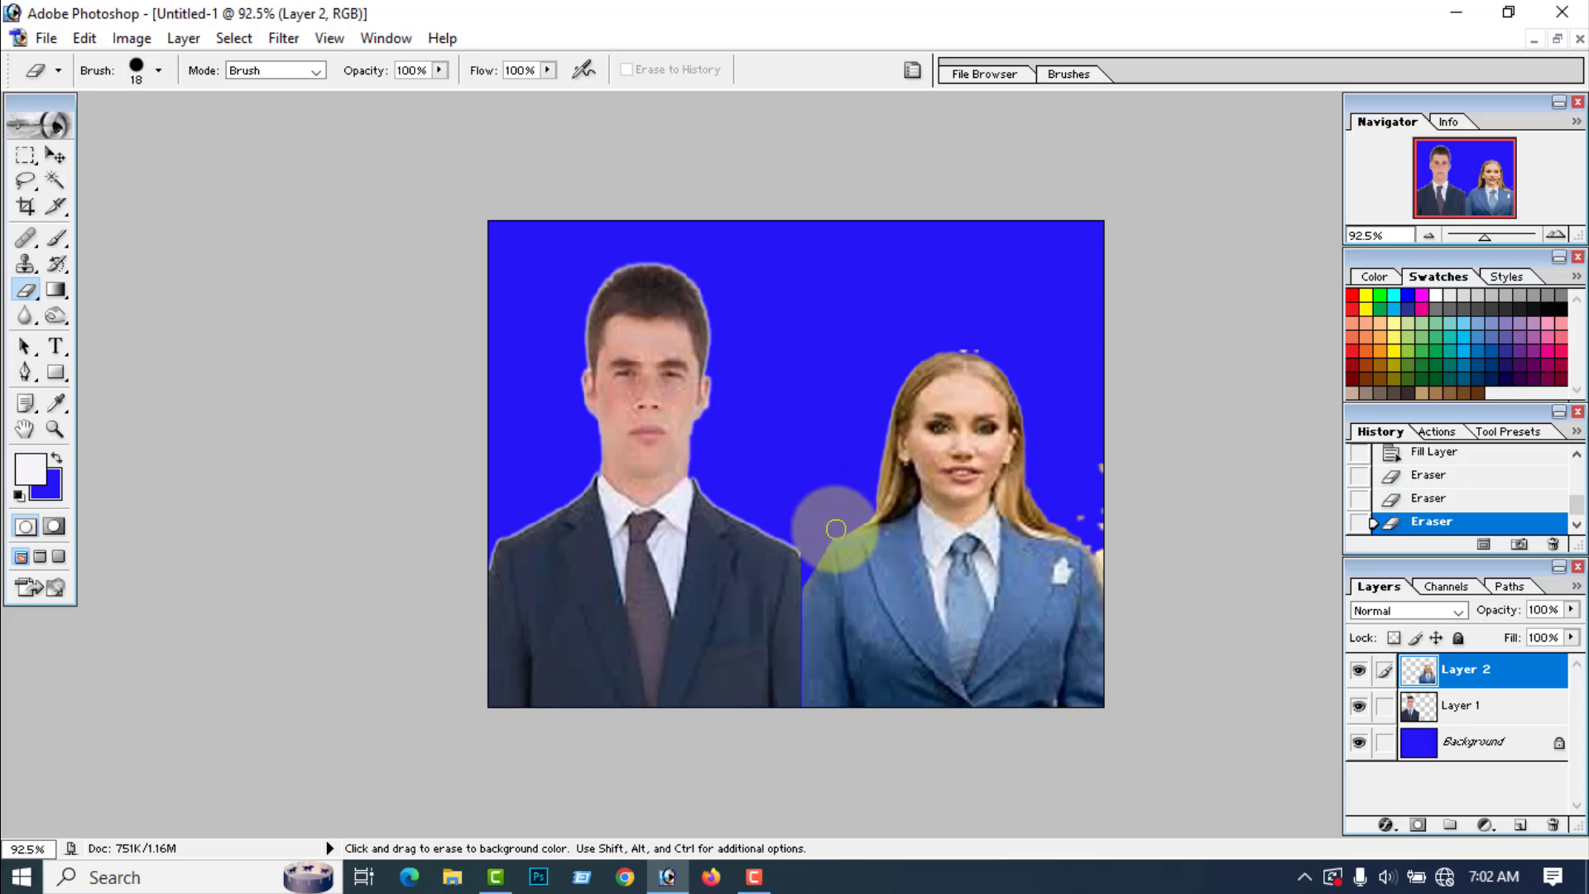
pyautogui.moveTo(820, 542); pyautogui.dragTo(823, 507)
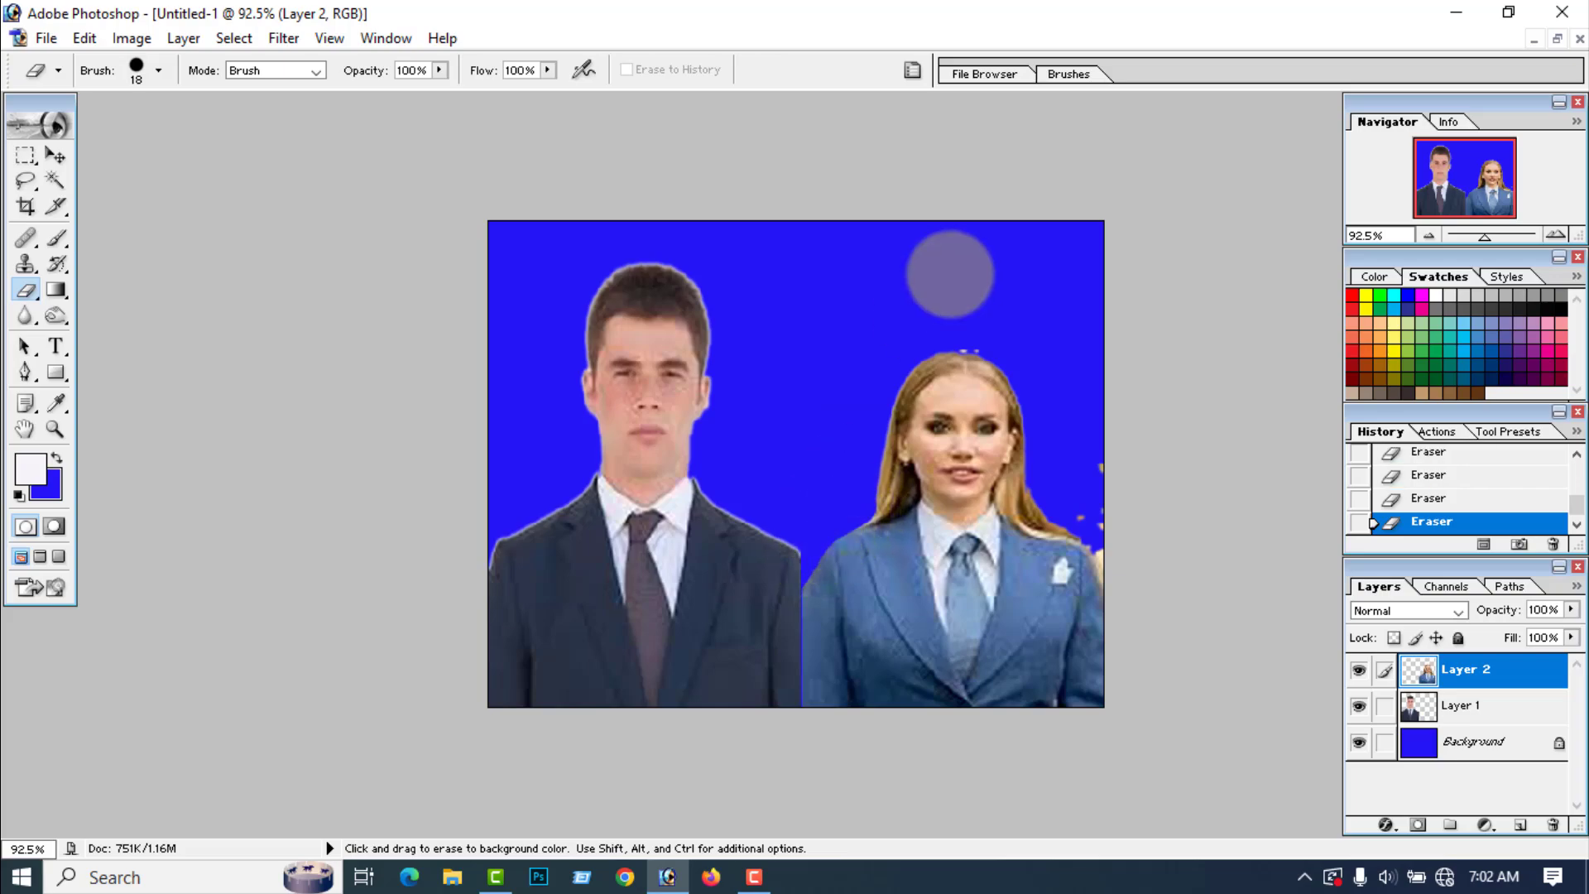
pyautogui.moveTo(952, 343); pyautogui.dragTo(982, 348)
pyautogui.moveTo(1100, 468); pyautogui.dragTo(1101, 553)
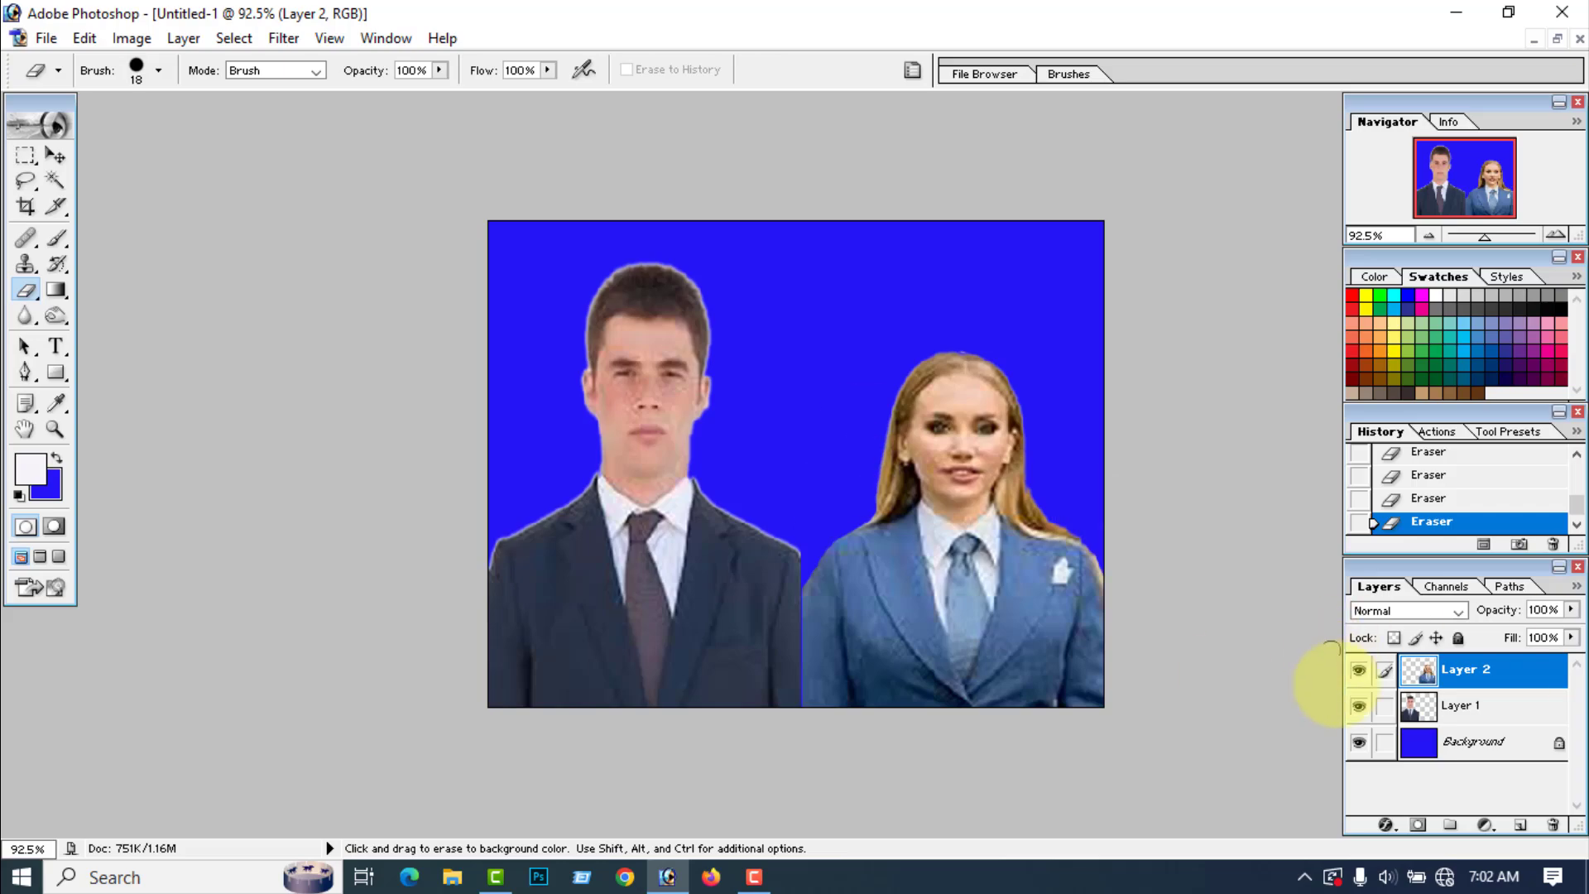
# Step: Erase the light fringe left around the man's outline on Layer 1 with the Eraser tool
pyautogui.click(1457, 713)
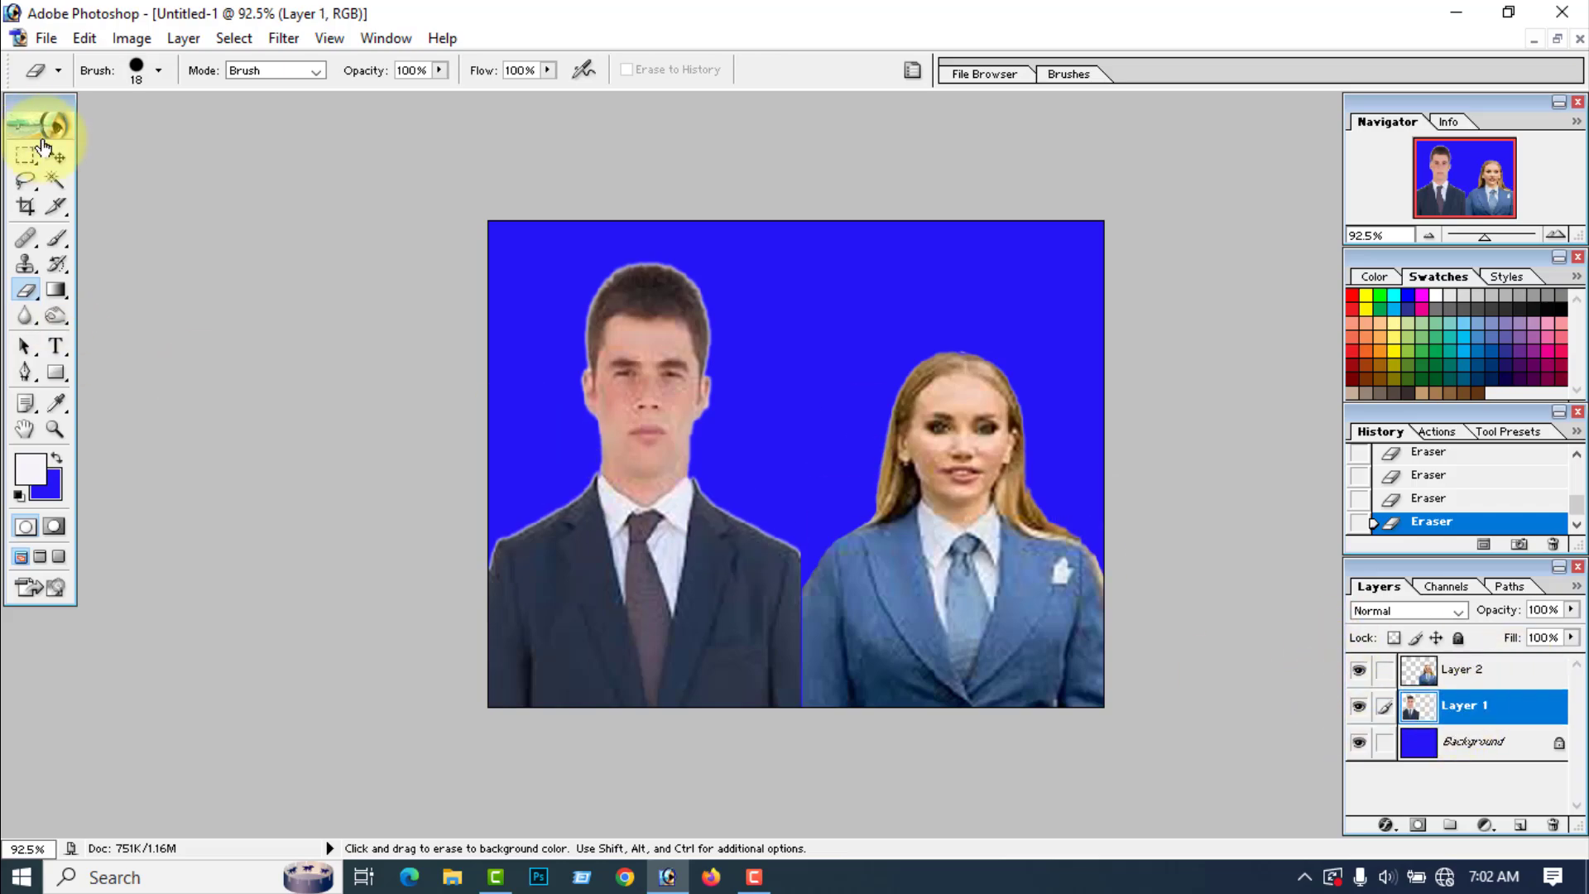
pyautogui.click(55, 156)
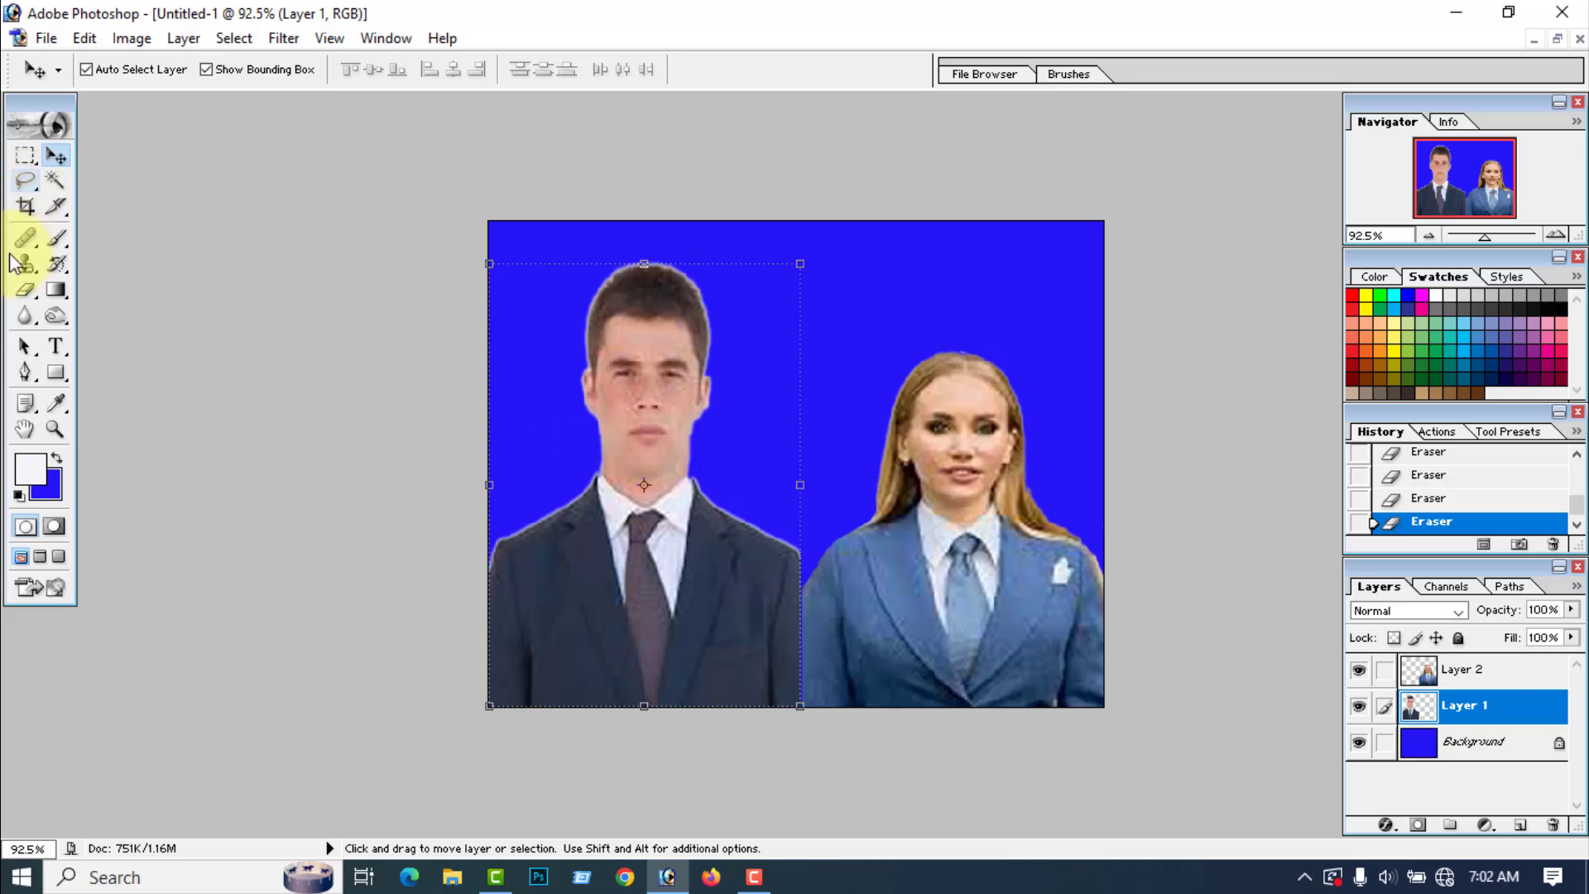
pyautogui.click(26, 290)
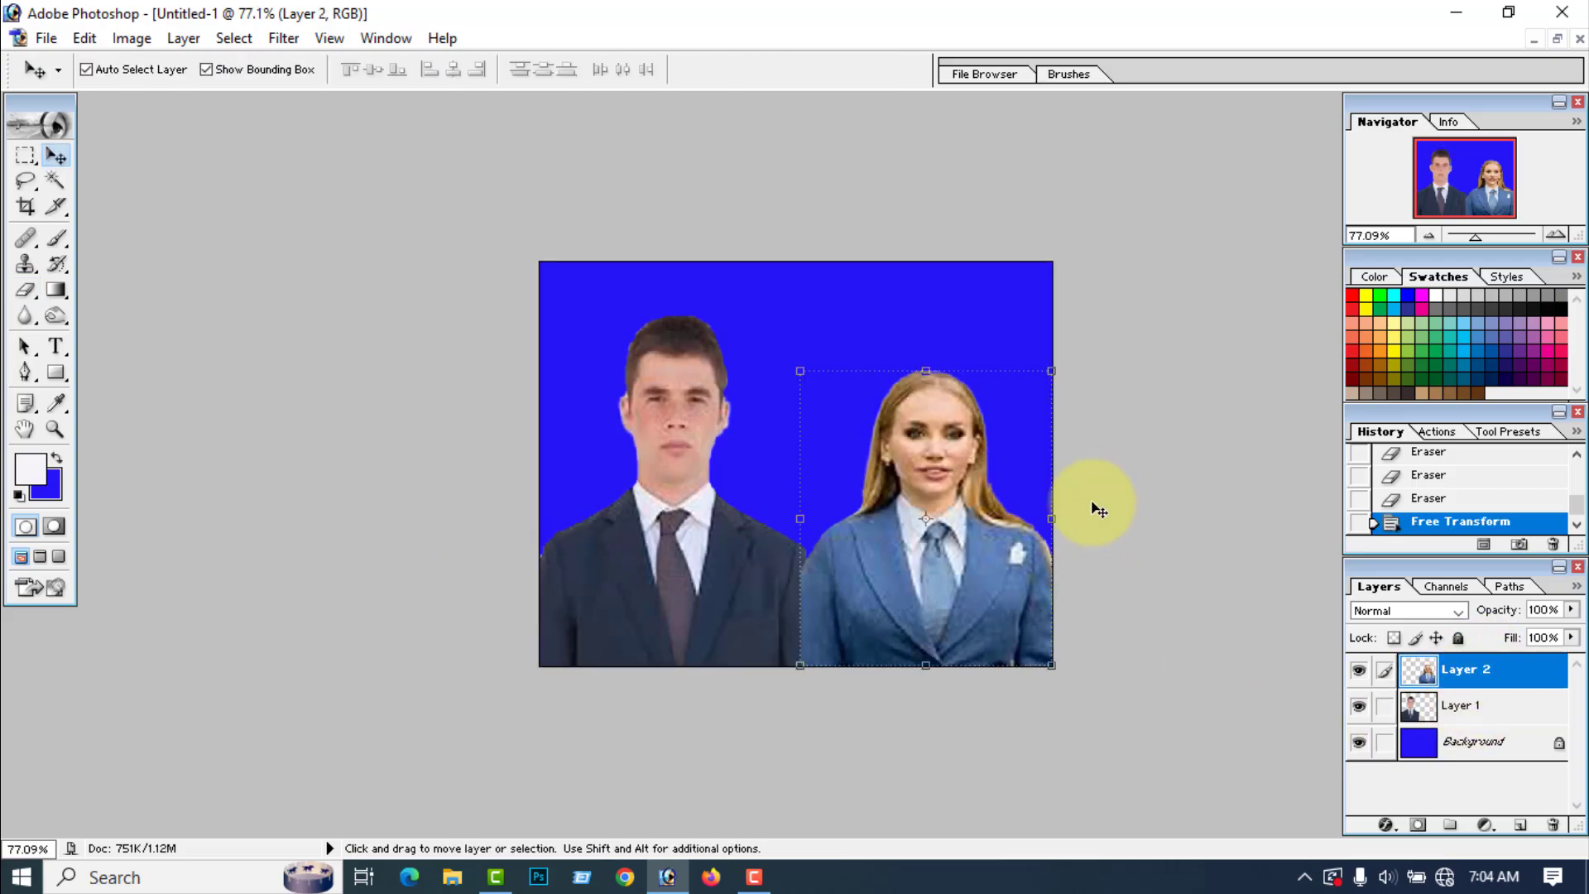
# Step: Soften the woman's face and suit on Layer 2 with a 17-pixel Blur tool brush at 100% strength
pyautogui.click(942, 490)
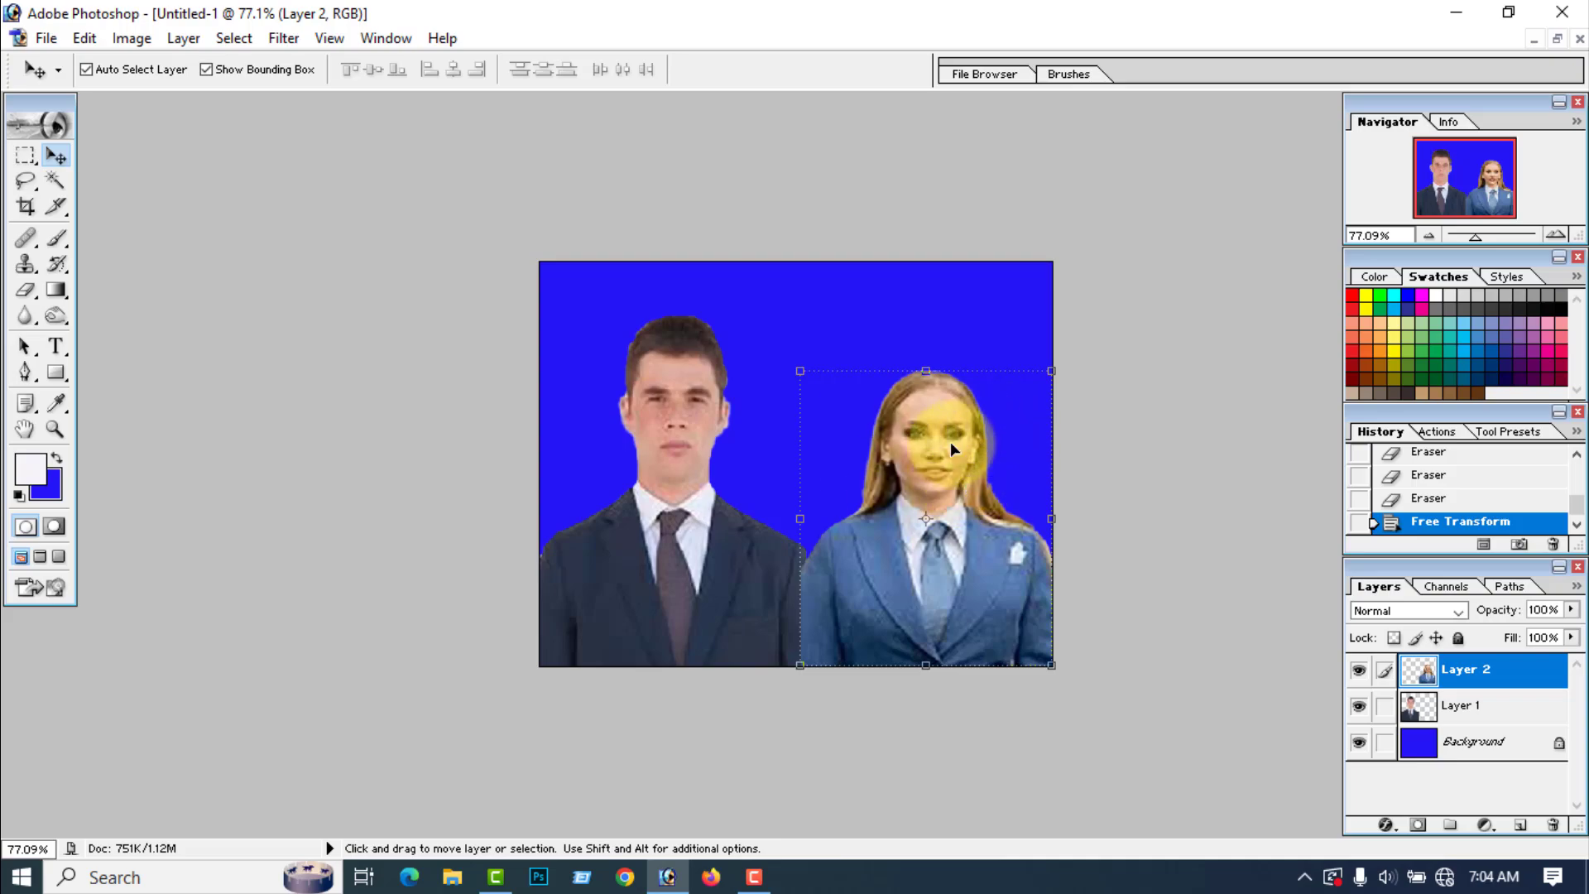
pyautogui.click(26, 317)
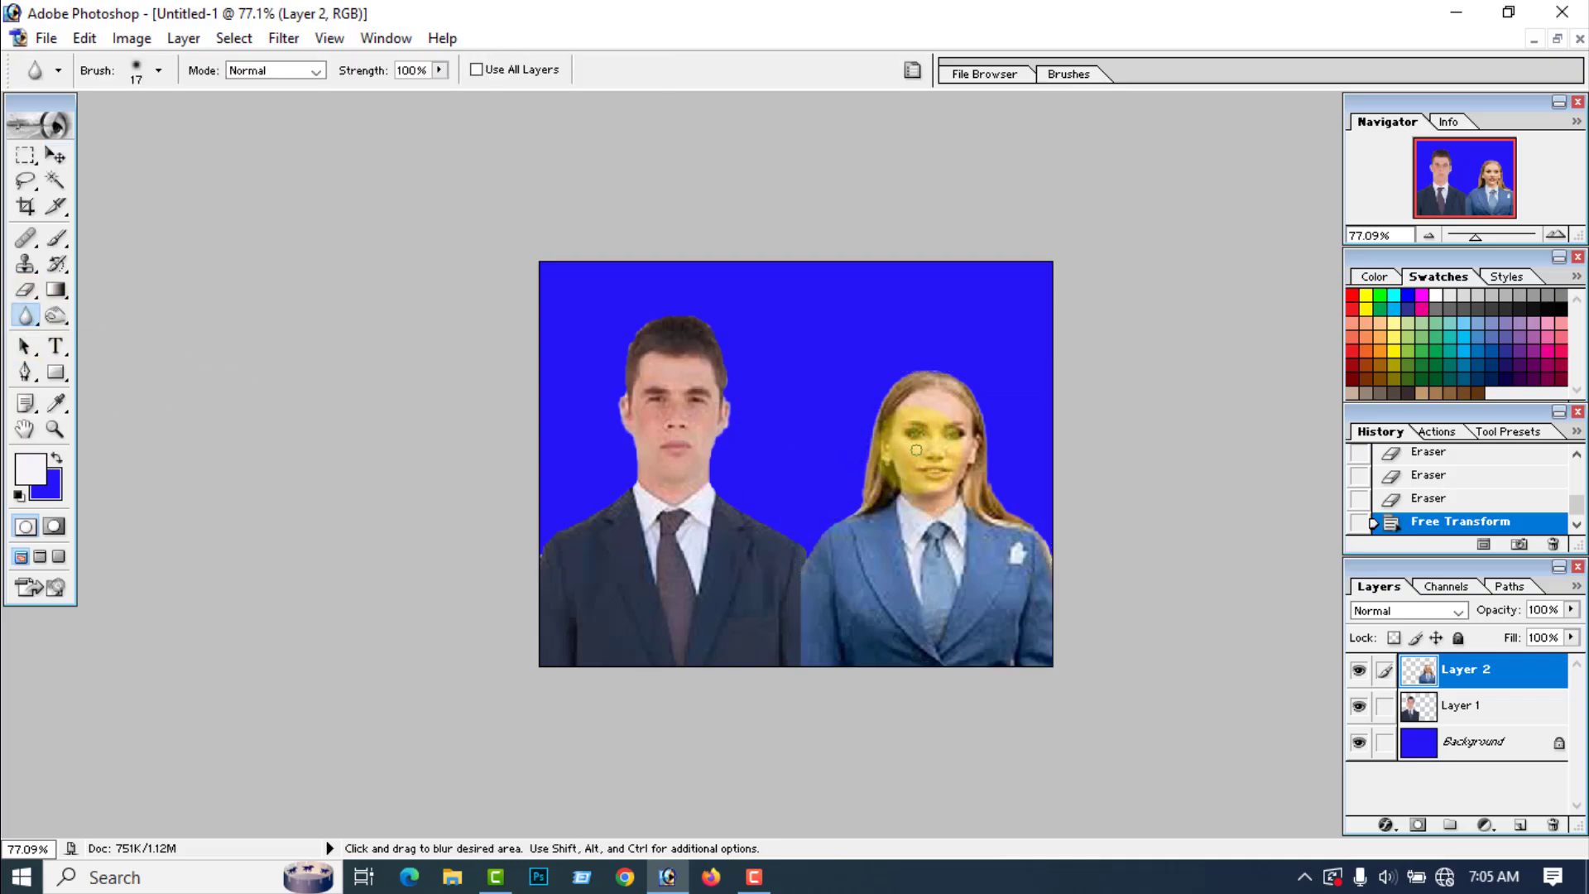
pyautogui.moveTo(917, 449); pyautogui.dragTo(899, 467)
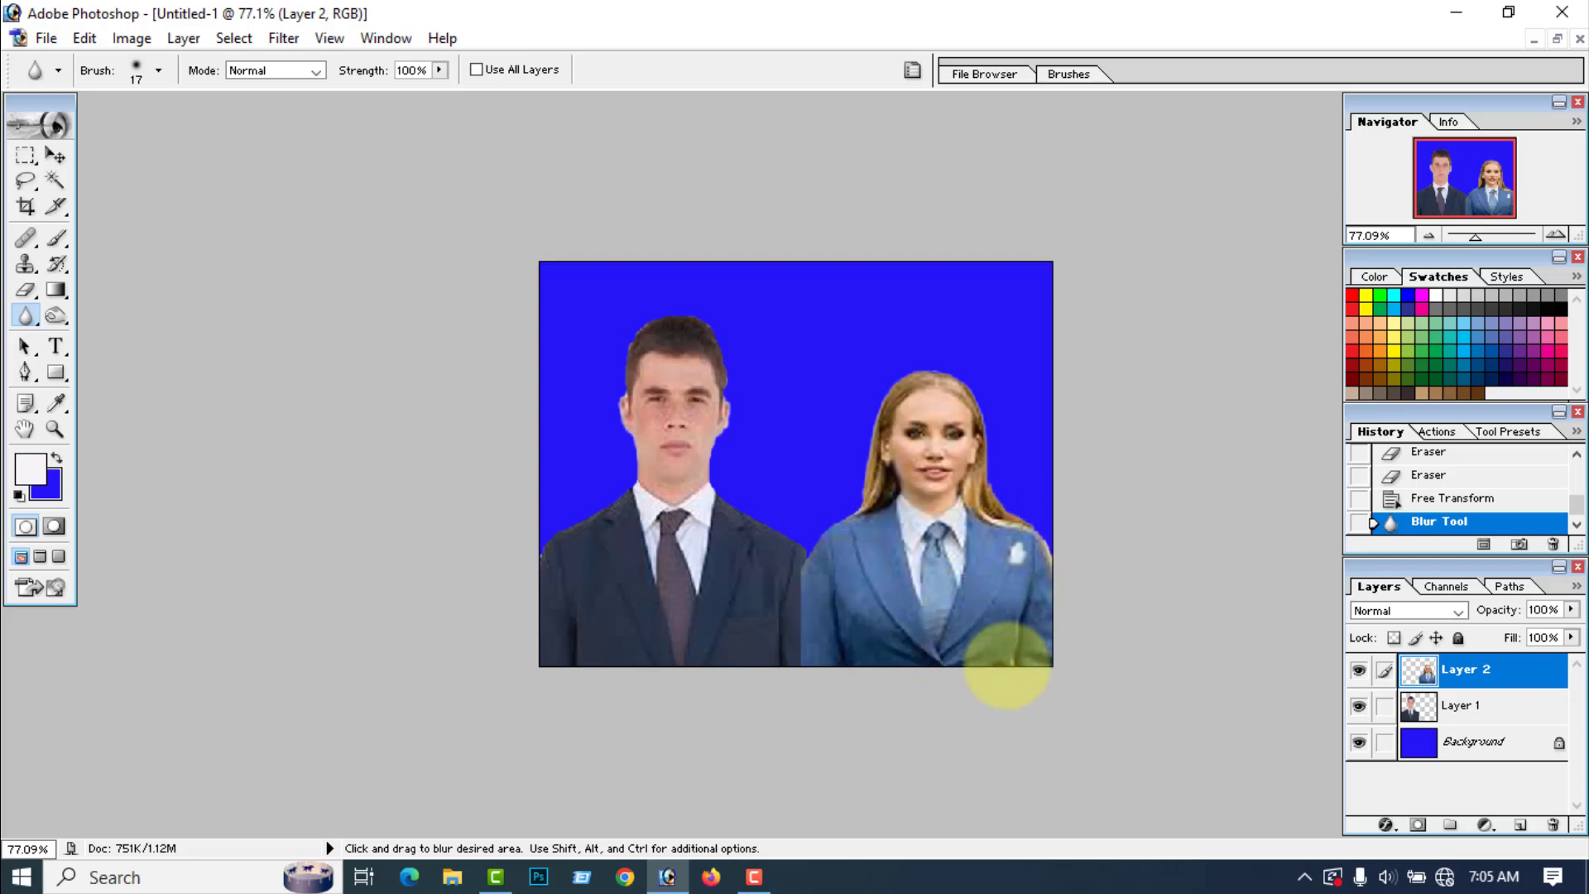
pyautogui.moveTo(1007, 666)
pyautogui.mouseDown()
pyautogui.moveTo(1029, 603)
pyautogui.moveTo(1016, 625)
pyautogui.moveTo(814, 580)
pyautogui.mouseUp()
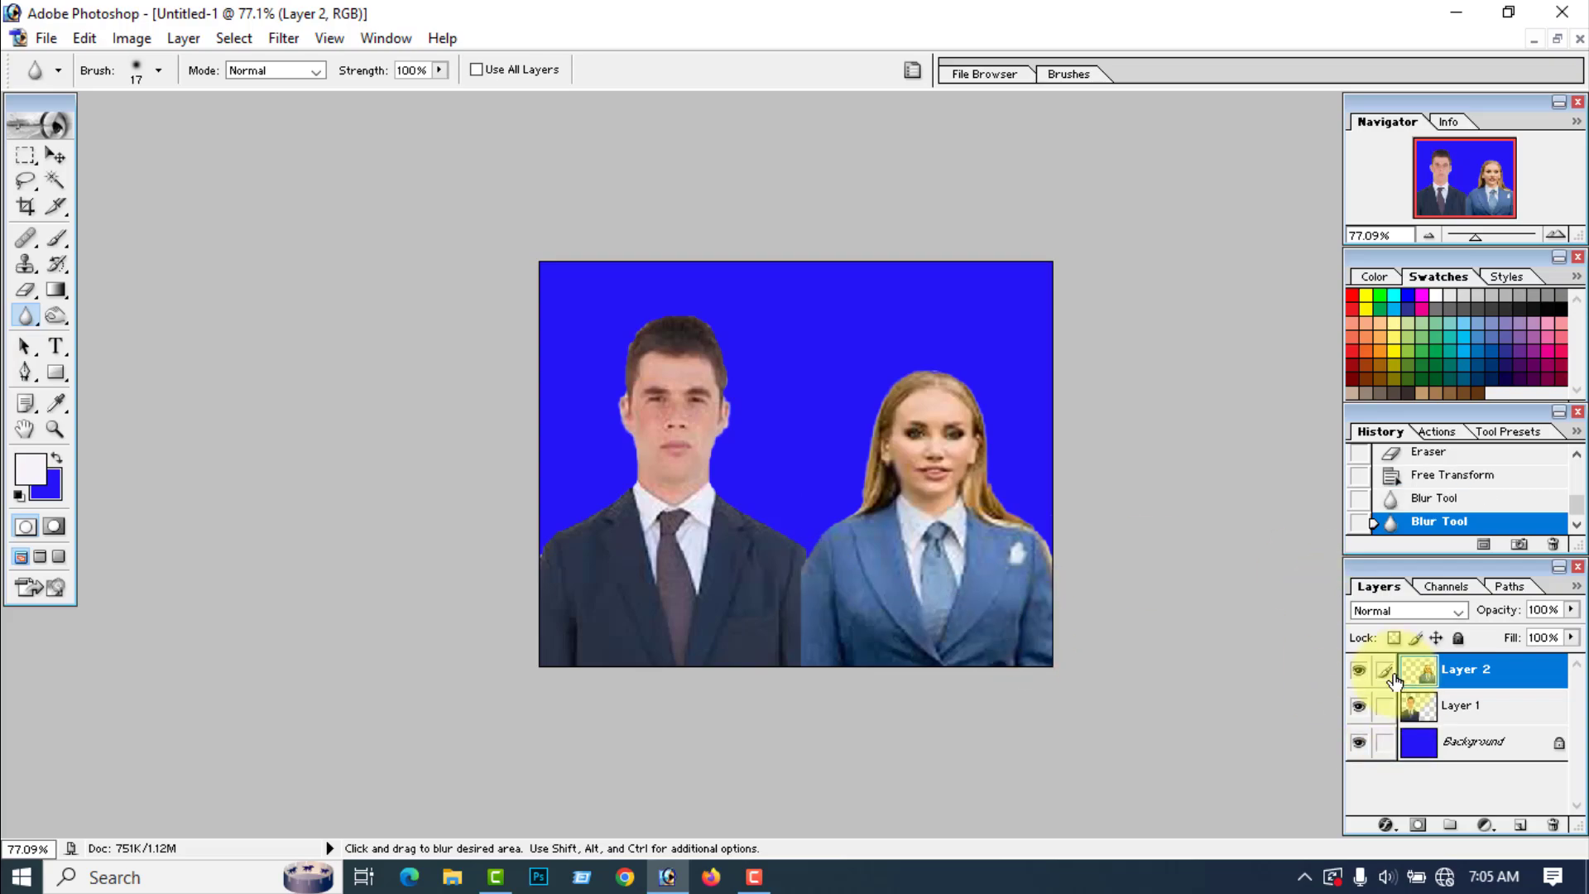
# Step: Soften the man's face, neck and jacket on Layer 1 with the 17-pixel Blur tool brush at 100% strength
pyautogui.click(1457, 705)
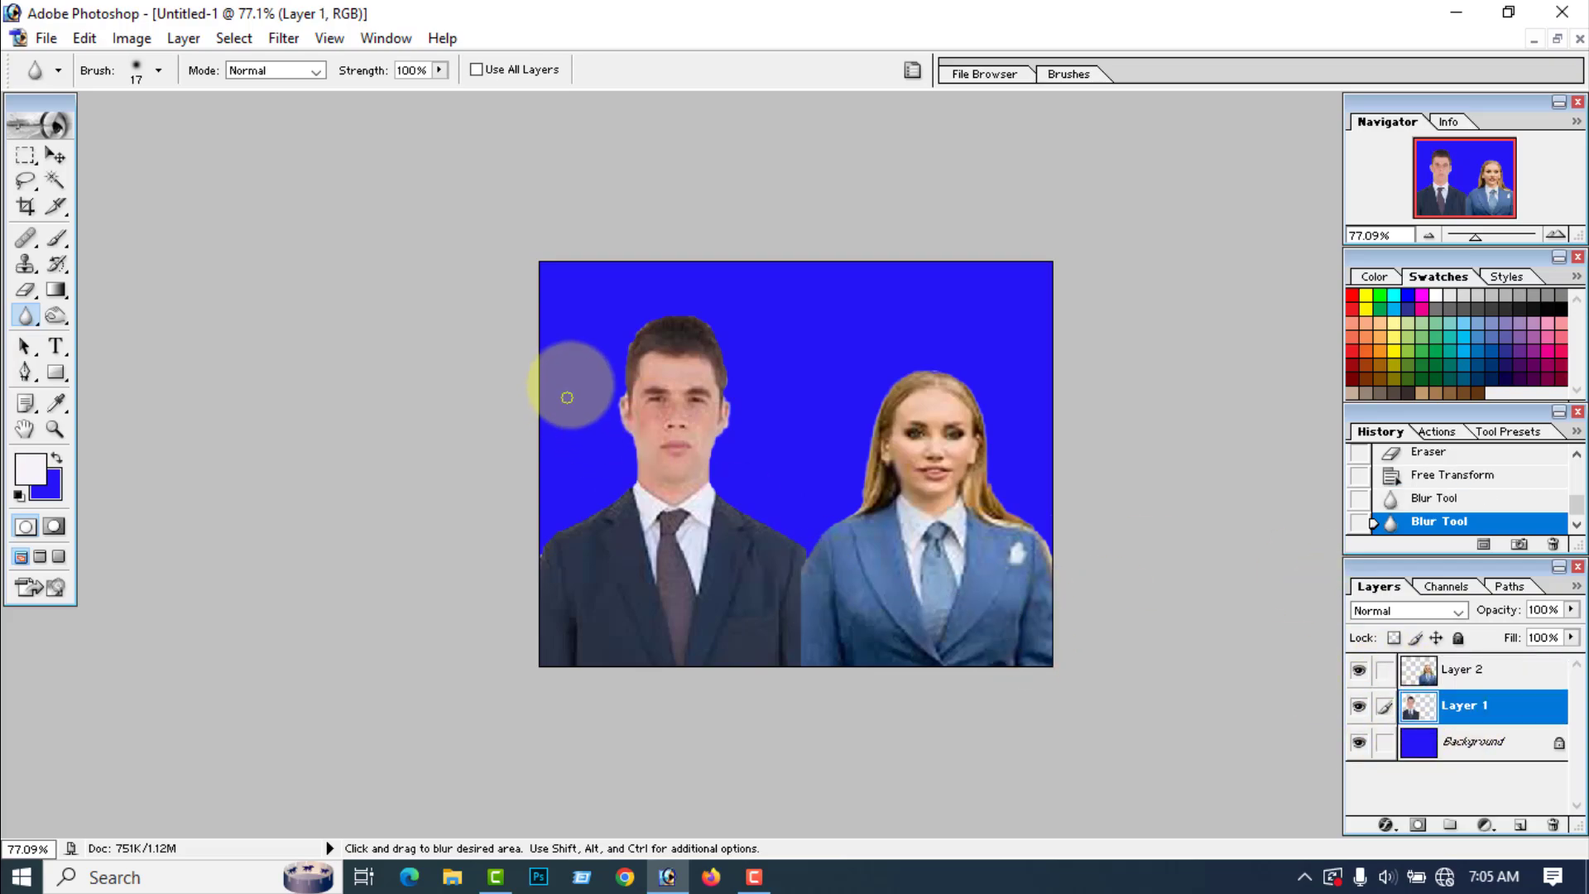
pyautogui.click(55, 155)
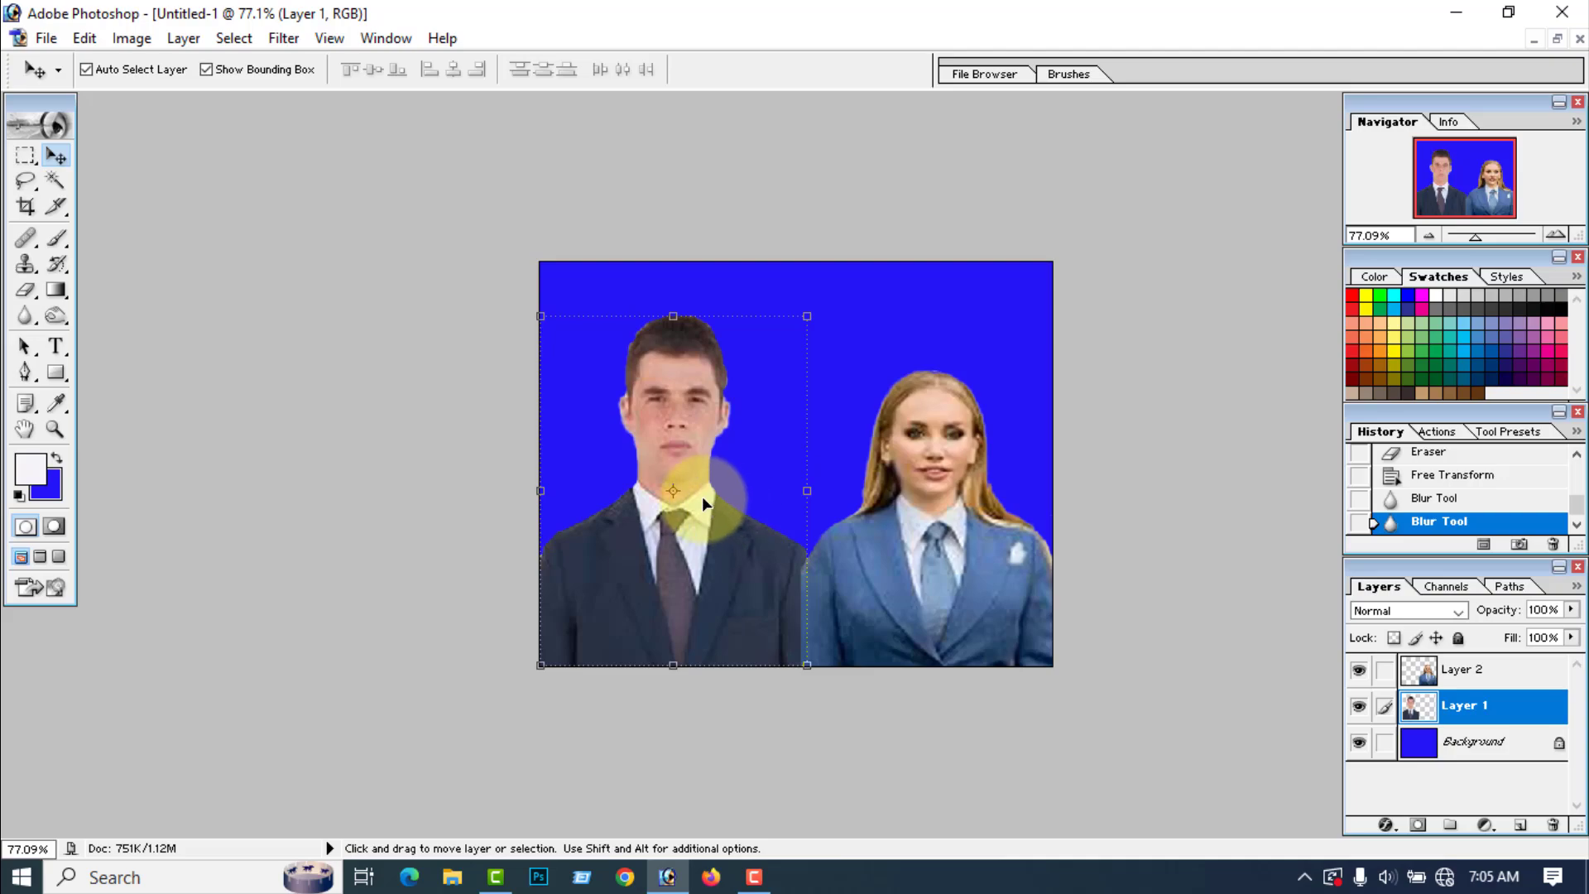
pyautogui.click(26, 316)
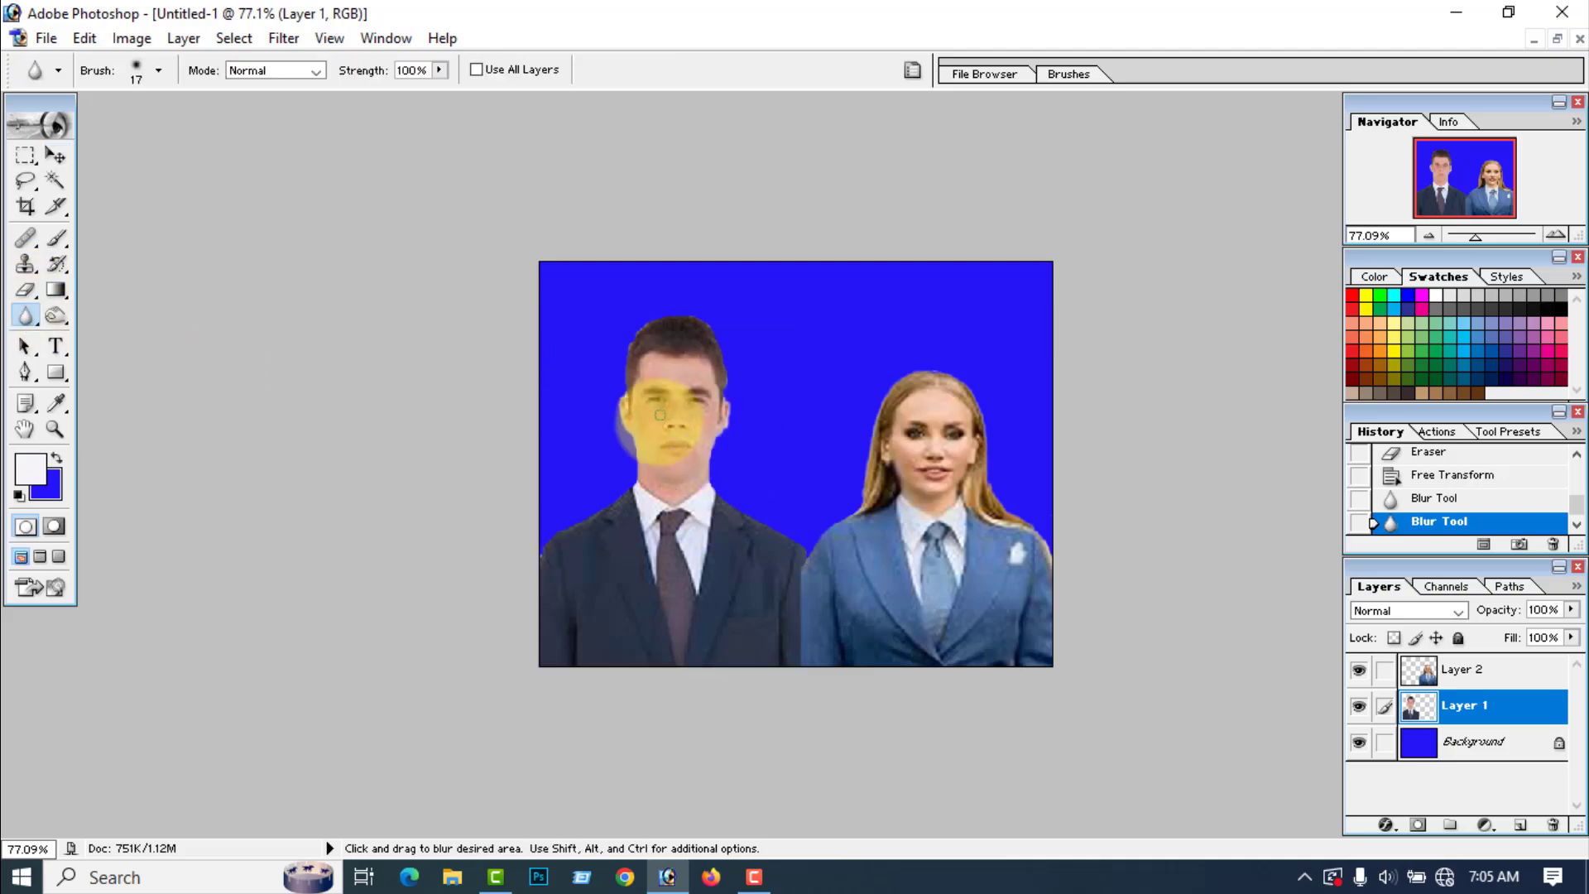
pyautogui.moveTo(660, 415)
pyautogui.mouseDown()
pyautogui.moveTo(710, 415)
pyautogui.moveTo(669, 404)
pyautogui.moveTo(676, 419)
pyautogui.moveTo(673, 398)
pyautogui.moveTo(710, 381)
pyautogui.moveTo(703, 464)
pyautogui.moveTo(675, 474)
pyautogui.moveTo(655, 459)
pyautogui.moveTo(647, 486)
pyautogui.moveTo(705, 481)
pyautogui.moveTo(632, 498)
pyautogui.moveTo(636, 483)
pyautogui.moveTo(666, 490)
pyautogui.moveTo(640, 546)
pyautogui.moveTo(651, 611)
pyautogui.moveTo(750, 574)
pyautogui.moveTo(766, 533)
pyautogui.mouseUp()
pyautogui.moveTo(766, 532); pyautogui.dragTo(683, 463)
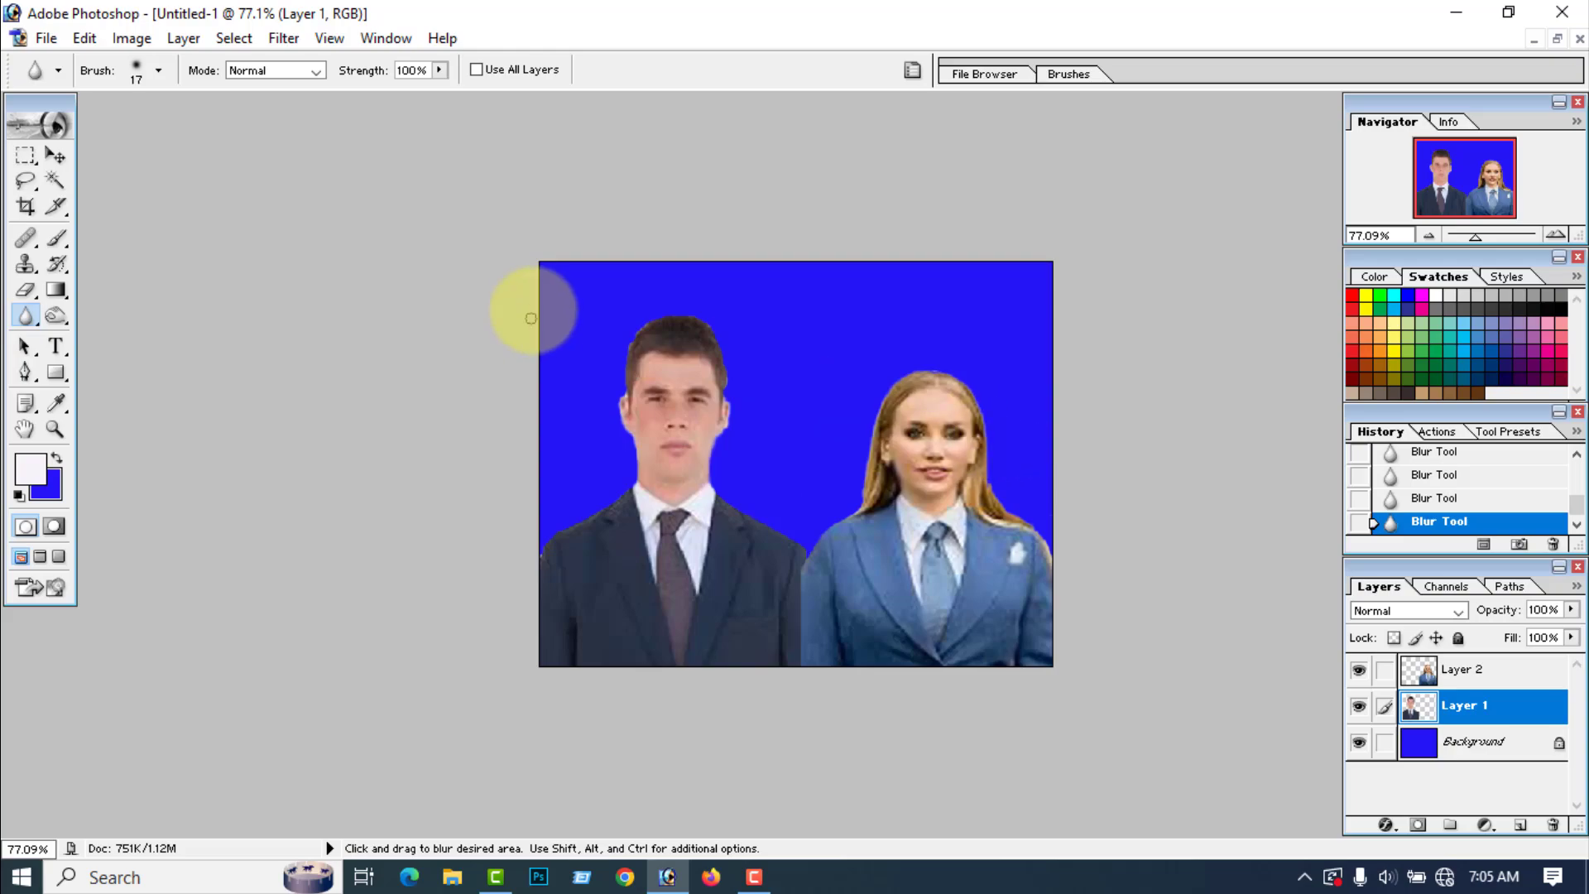
pyautogui.click(55, 156)
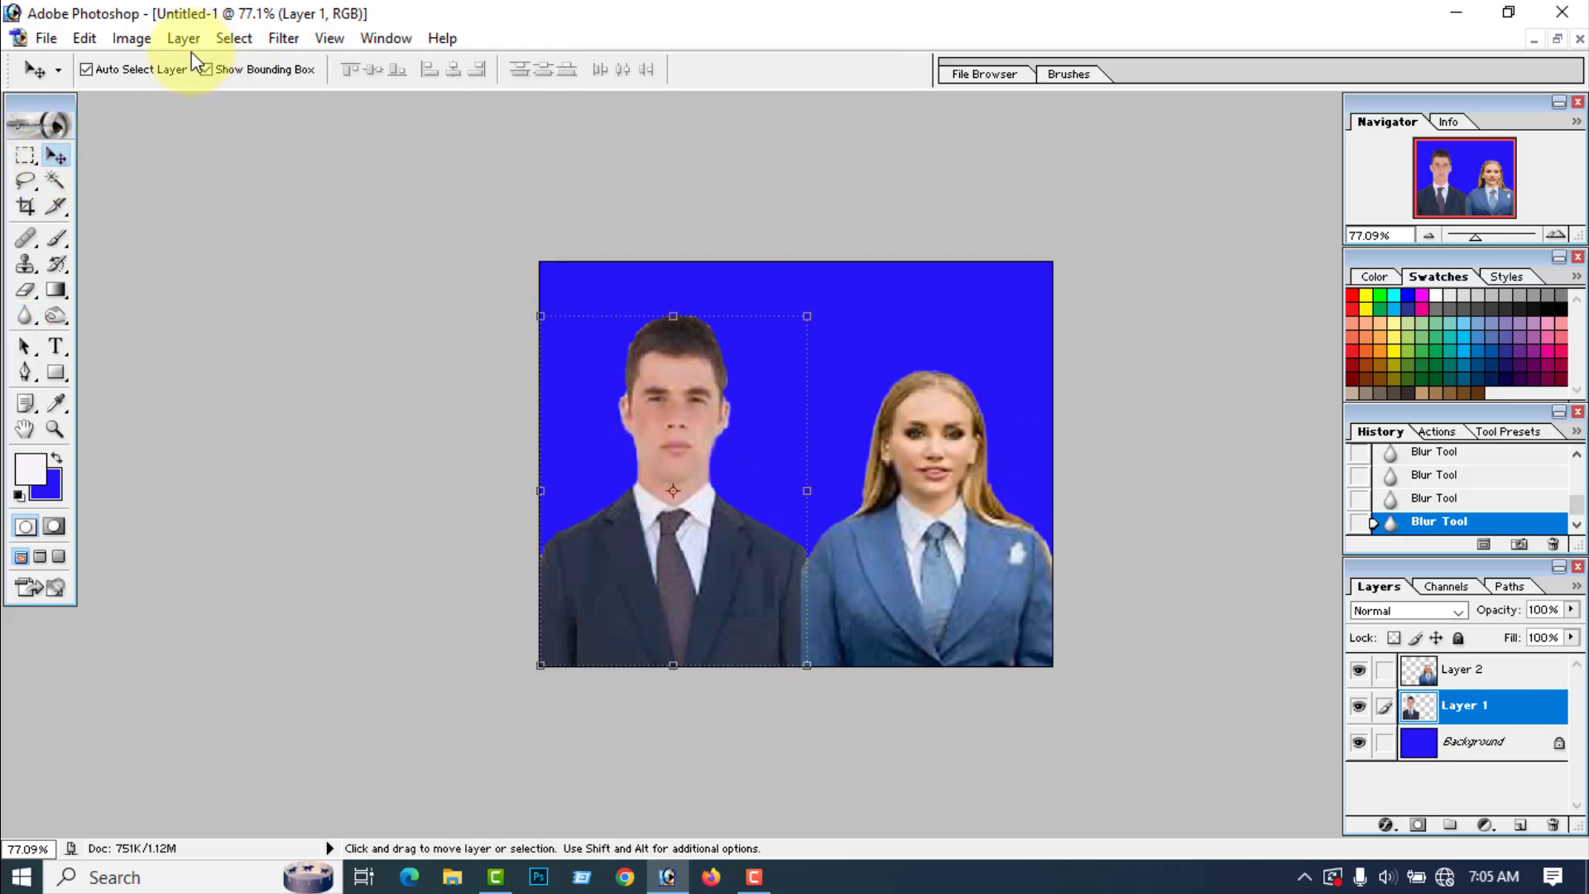
# Step: Apply Color Balance to the man's midtones with color levels -7, 0 and -18
pyautogui.click(132, 38)
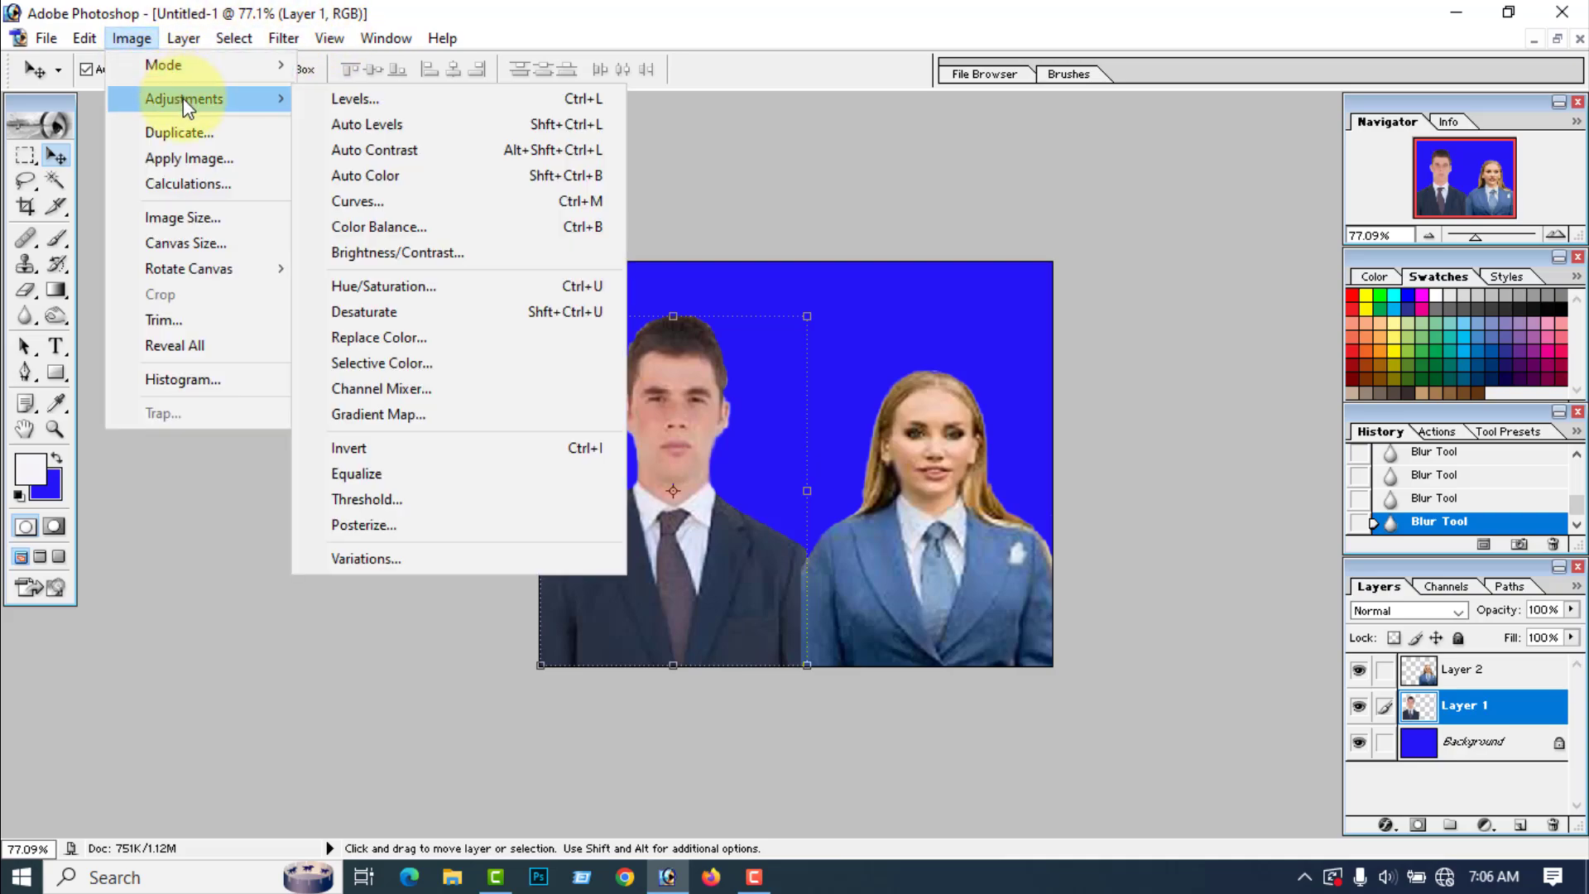
pyautogui.moveTo(236, 99)
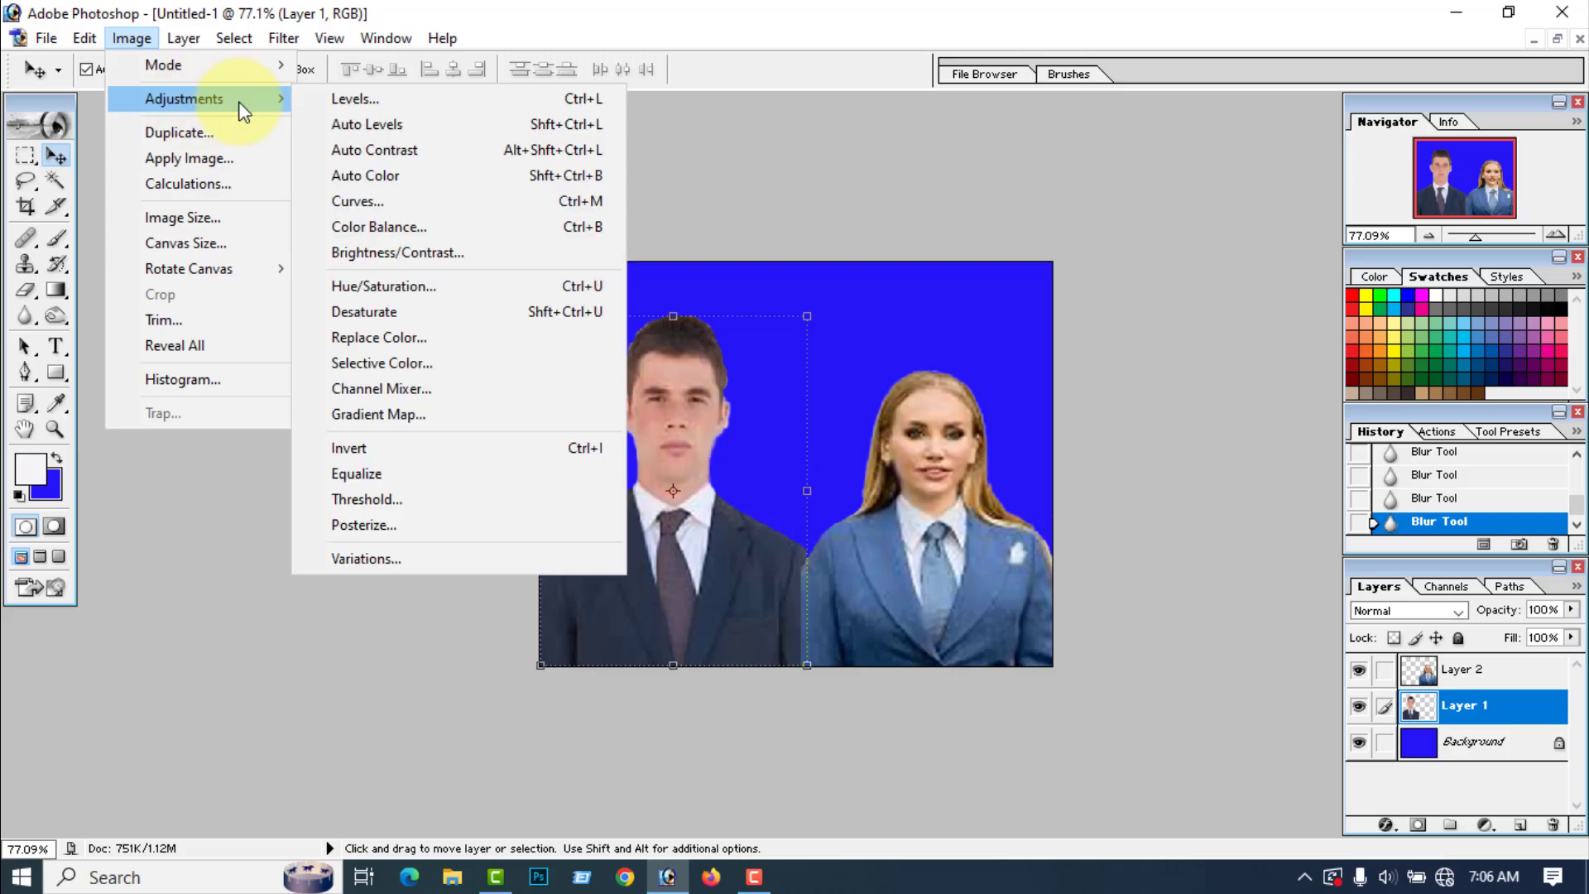
pyautogui.click(405, 230)
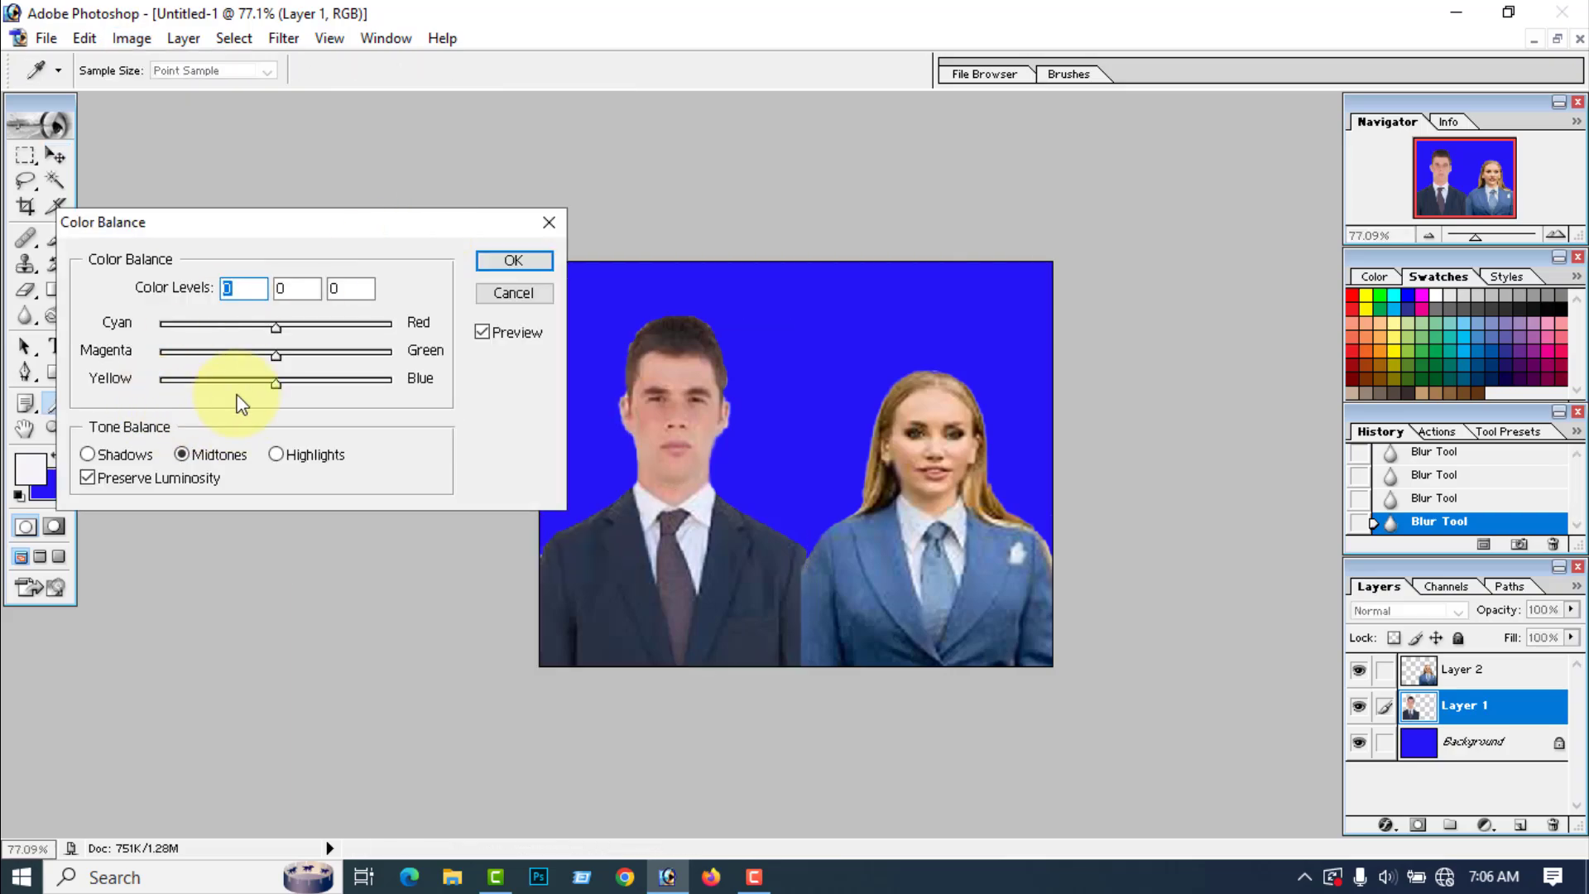
pyautogui.click(273, 383)
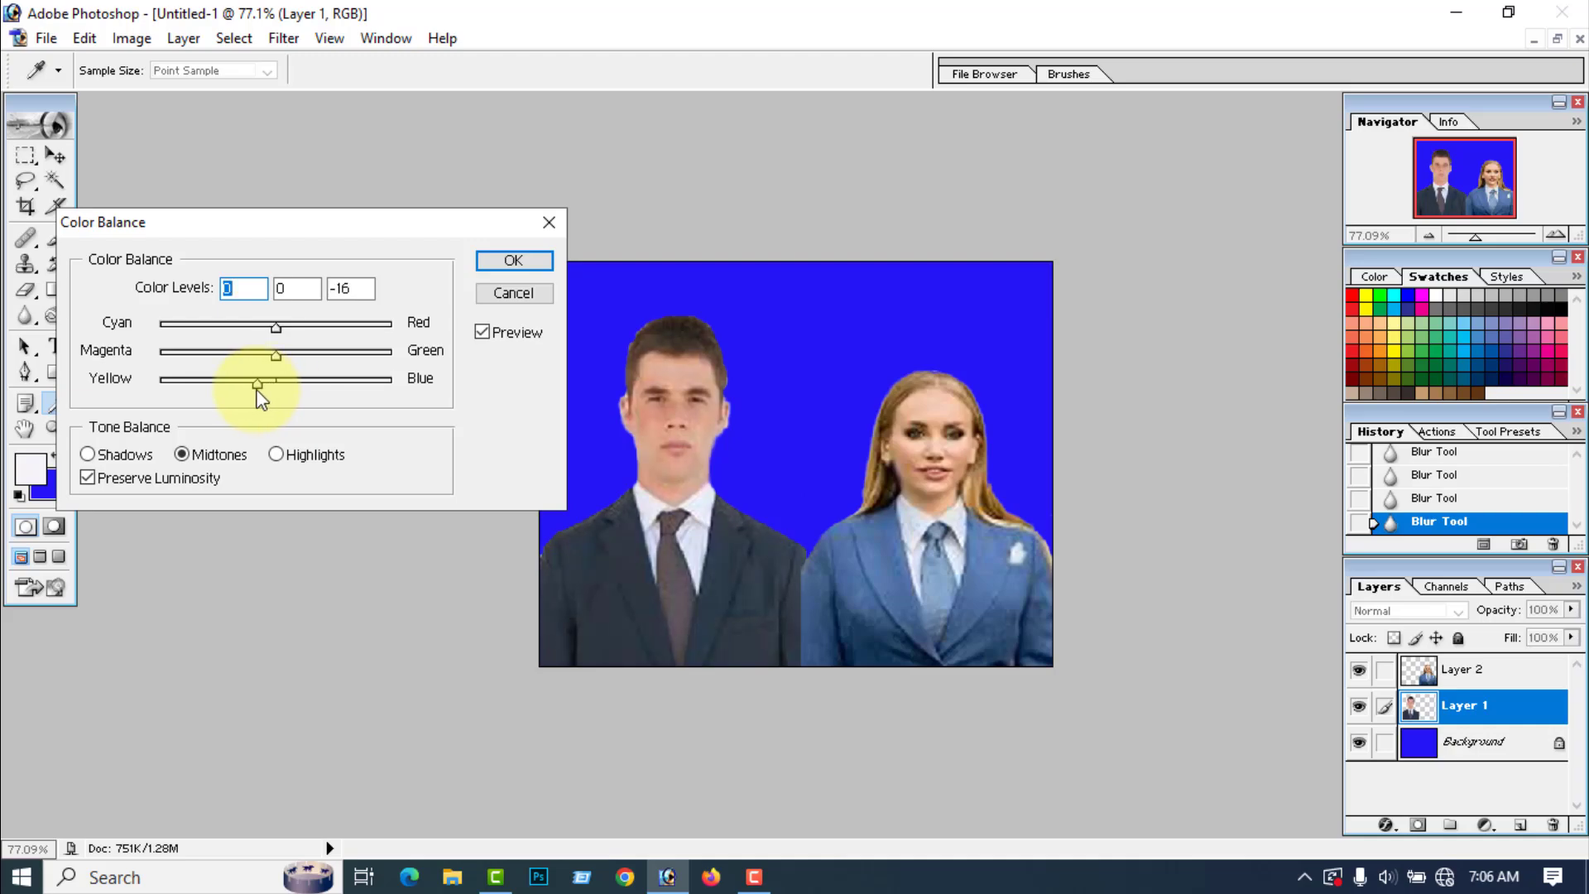
pyautogui.moveTo(257, 390); pyautogui.dragTo(255, 390)
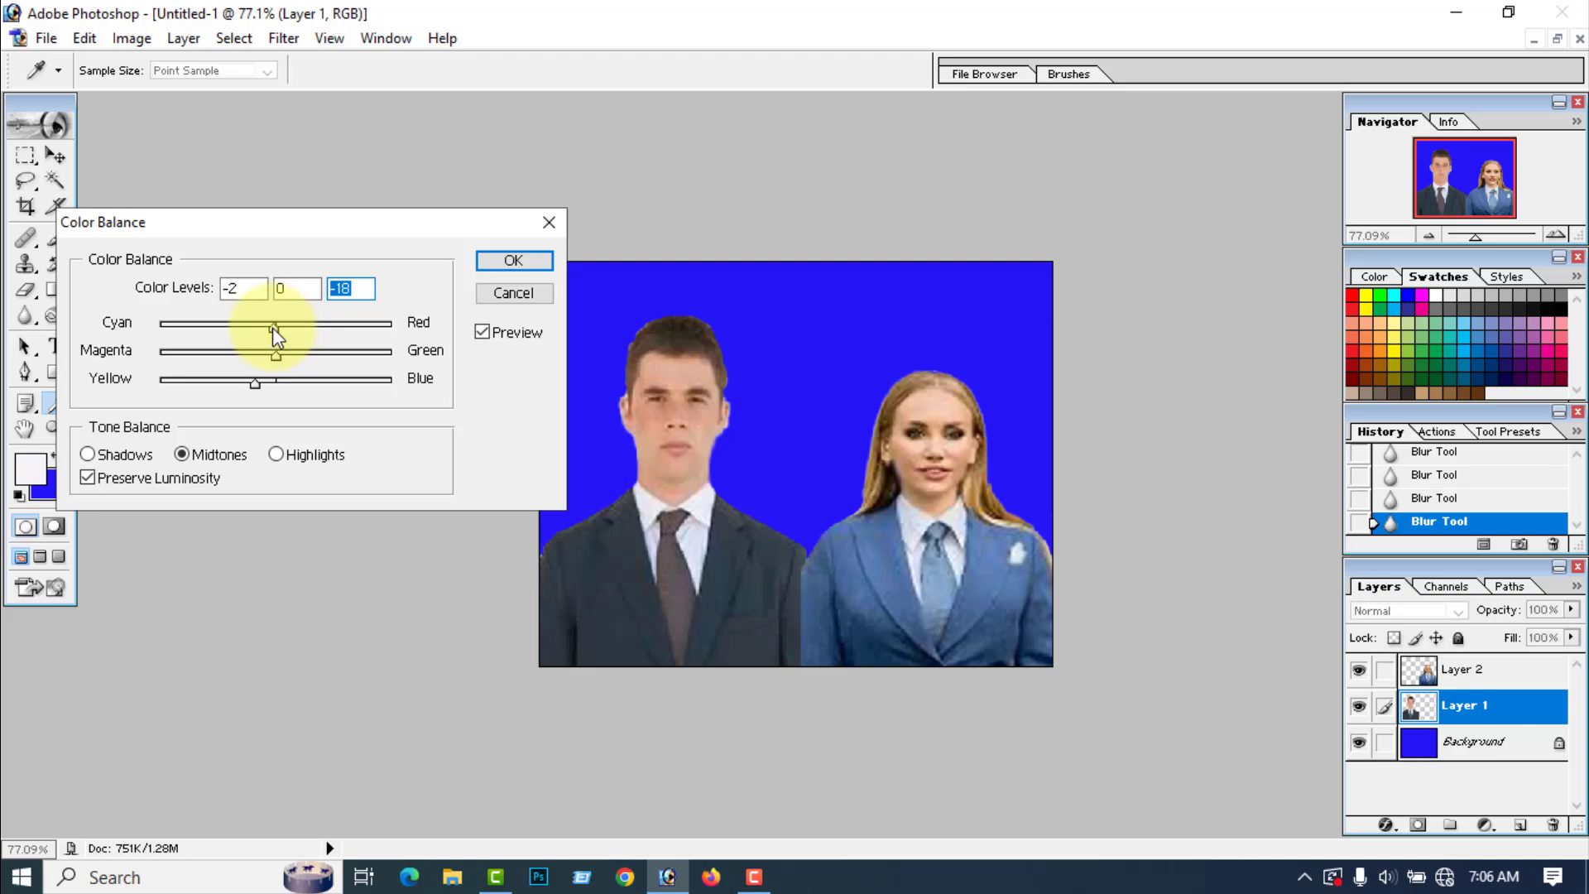
pyautogui.moveTo(270, 326); pyautogui.dragTo(267, 327)
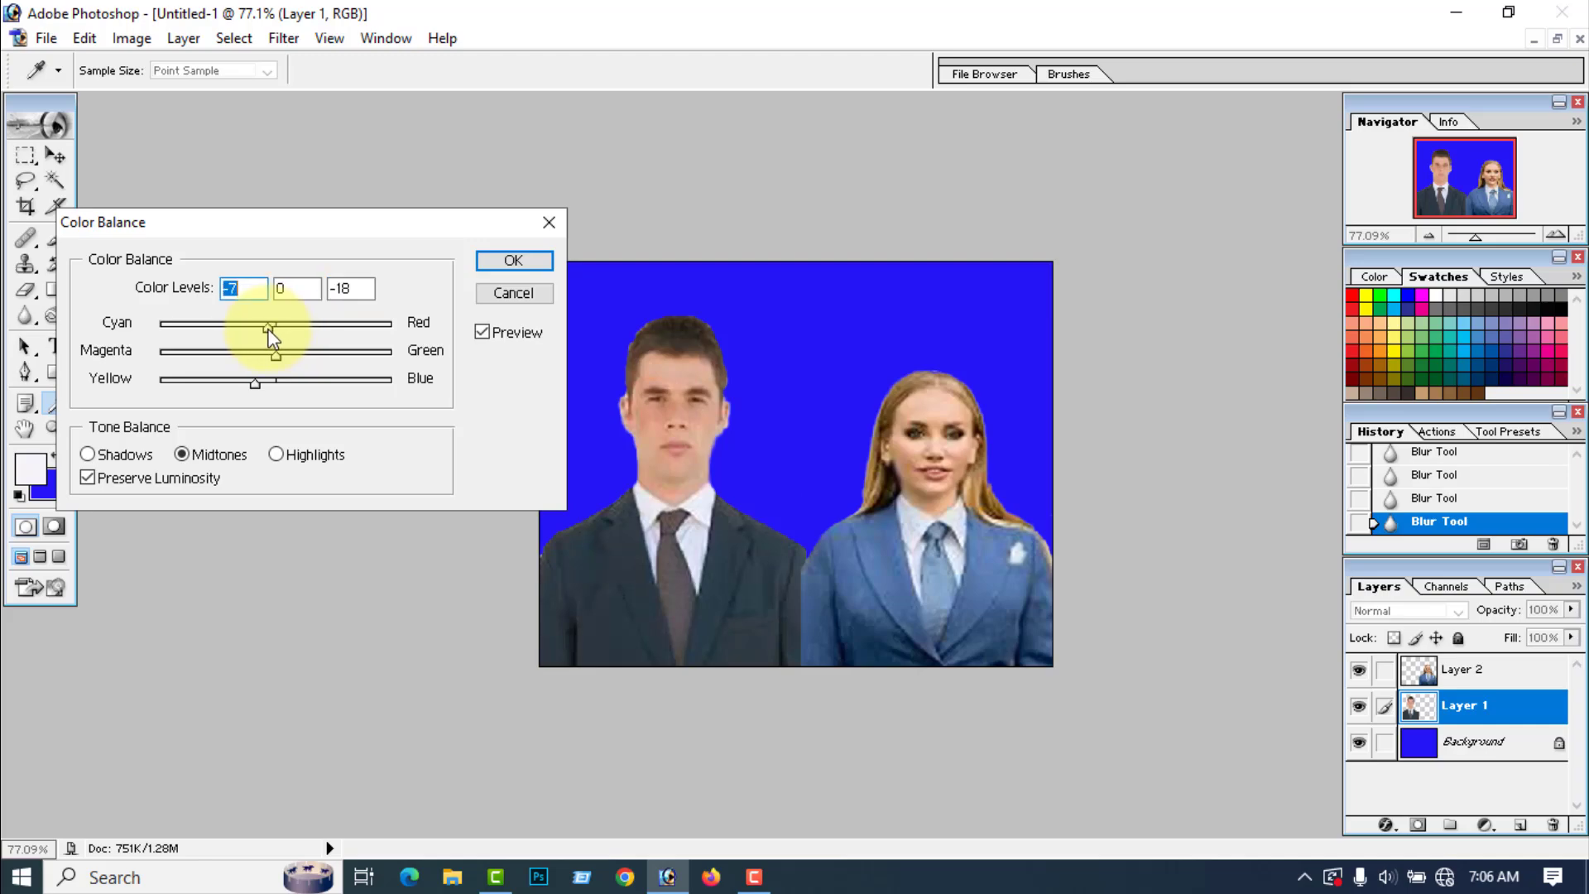
pyautogui.click(513, 260)
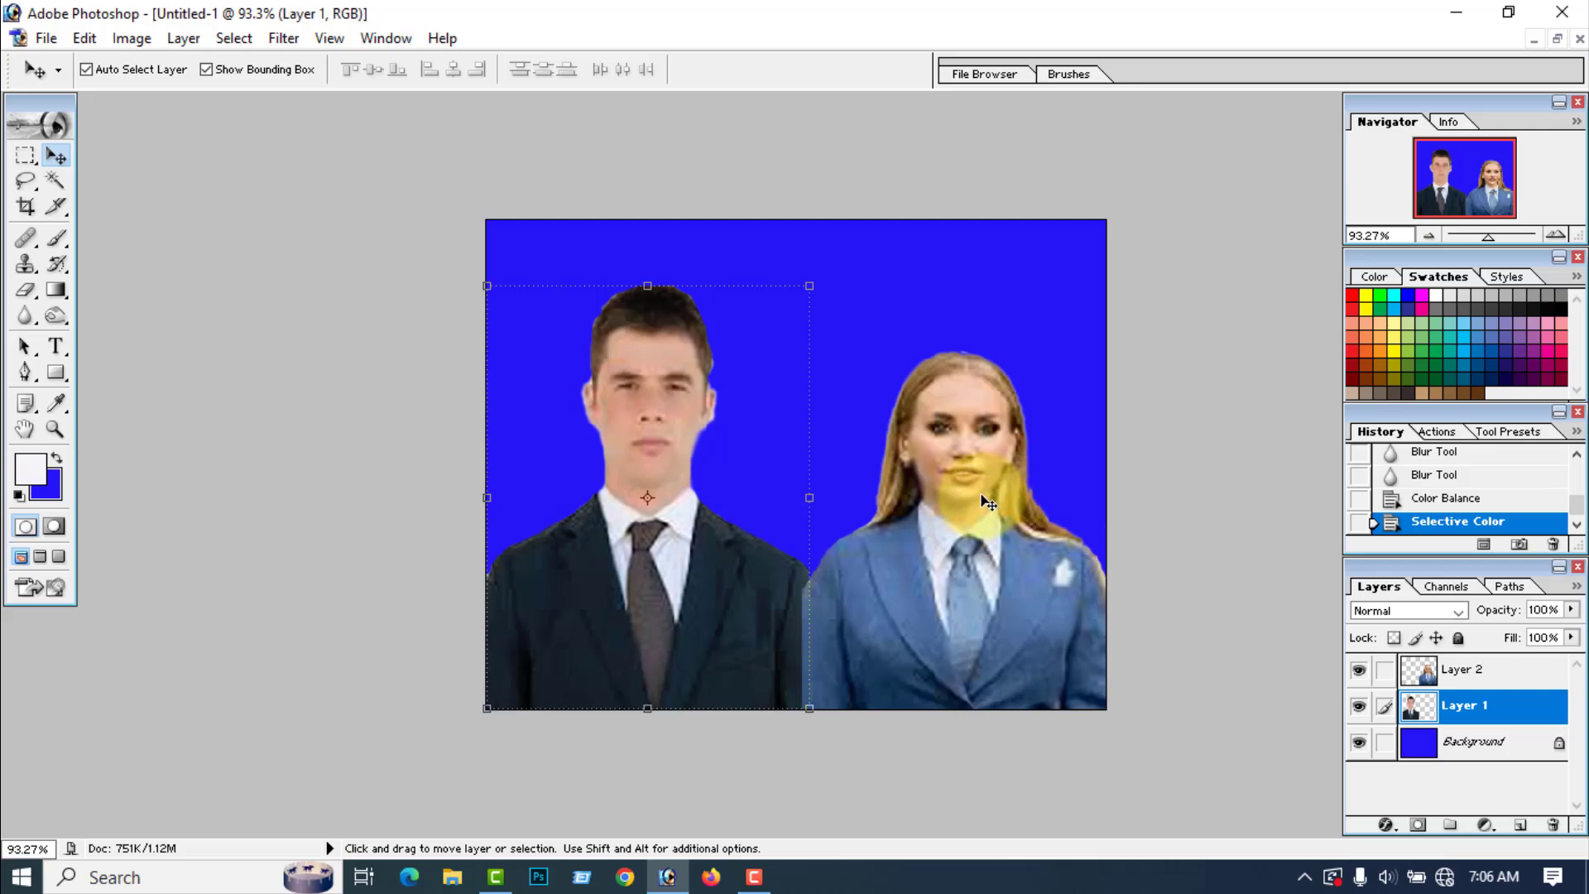
# Step: Apply Color Balance to the woman's midtones on Layer 2 with color levels -10, 0 and +8
pyautogui.click(987, 502)
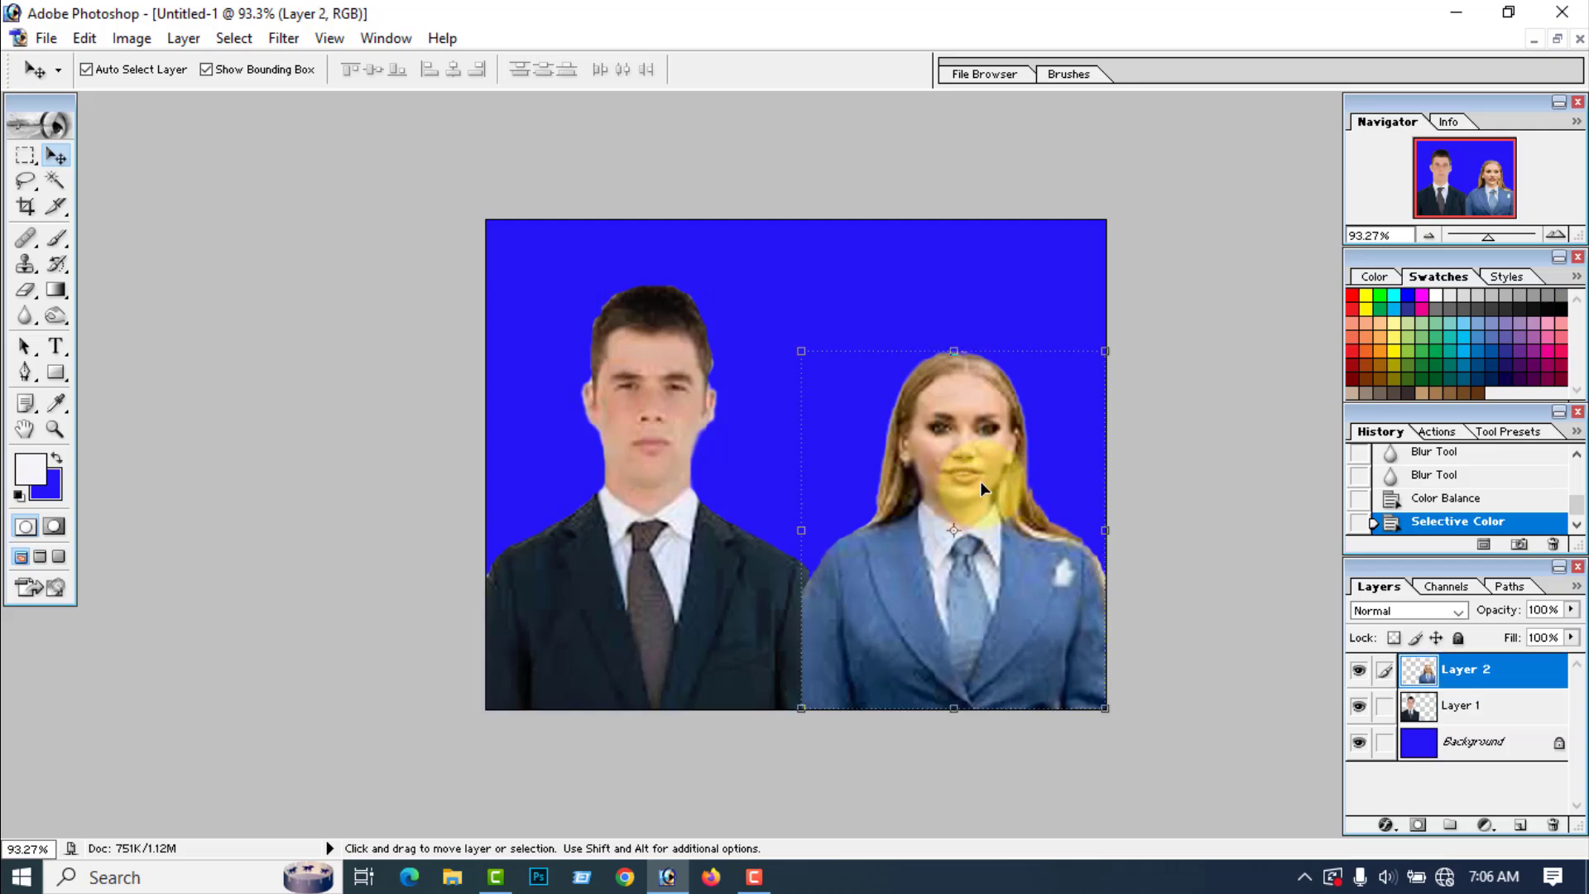
pyautogui.click(142, 39)
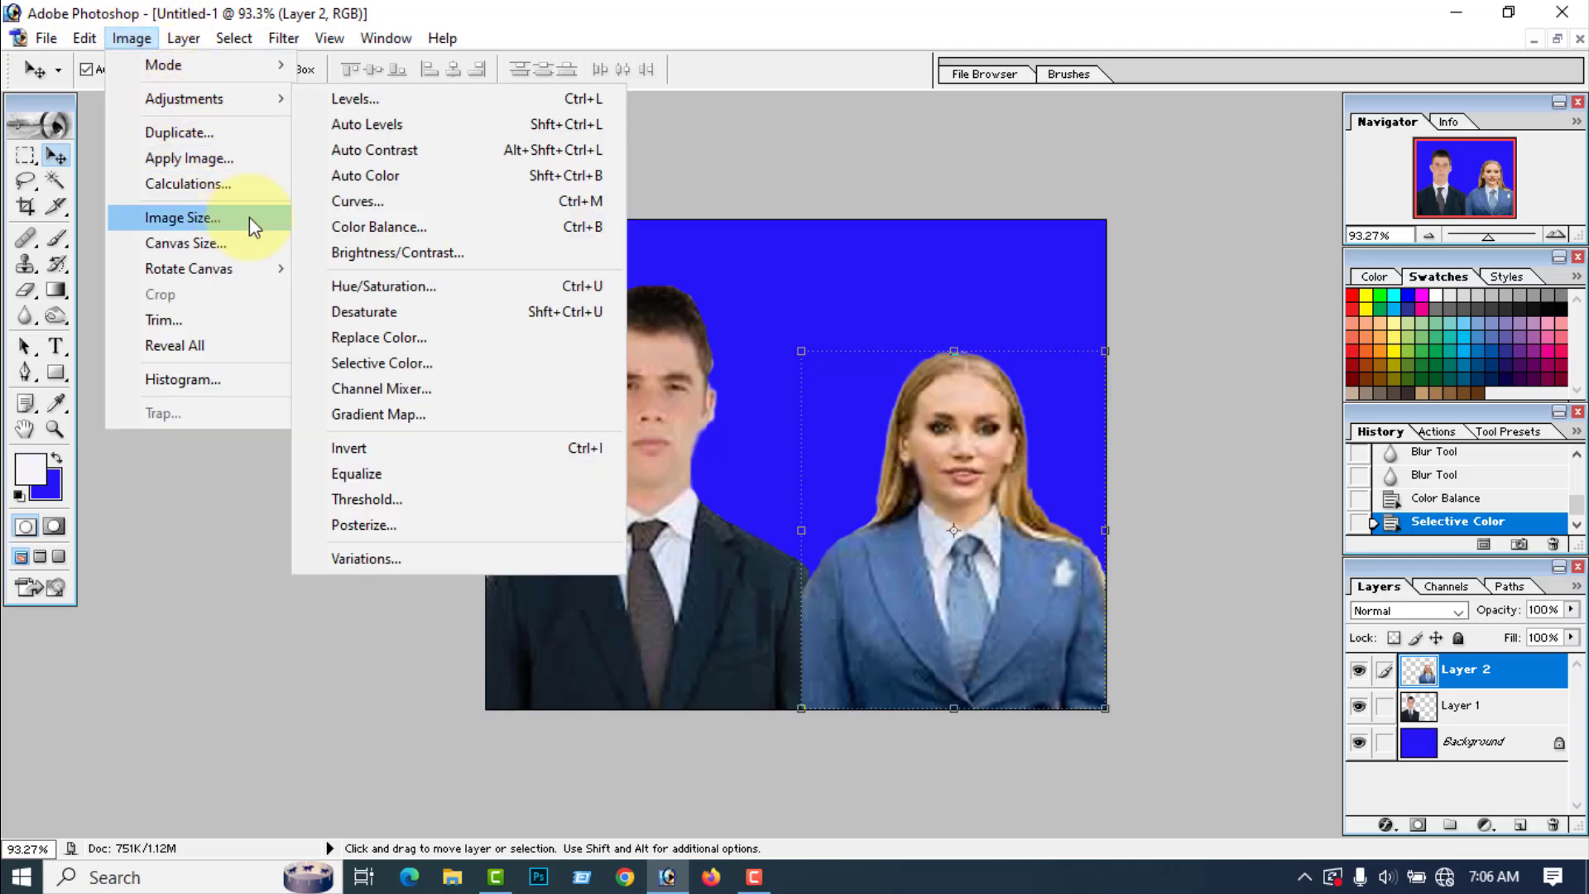
pyautogui.click(386, 228)
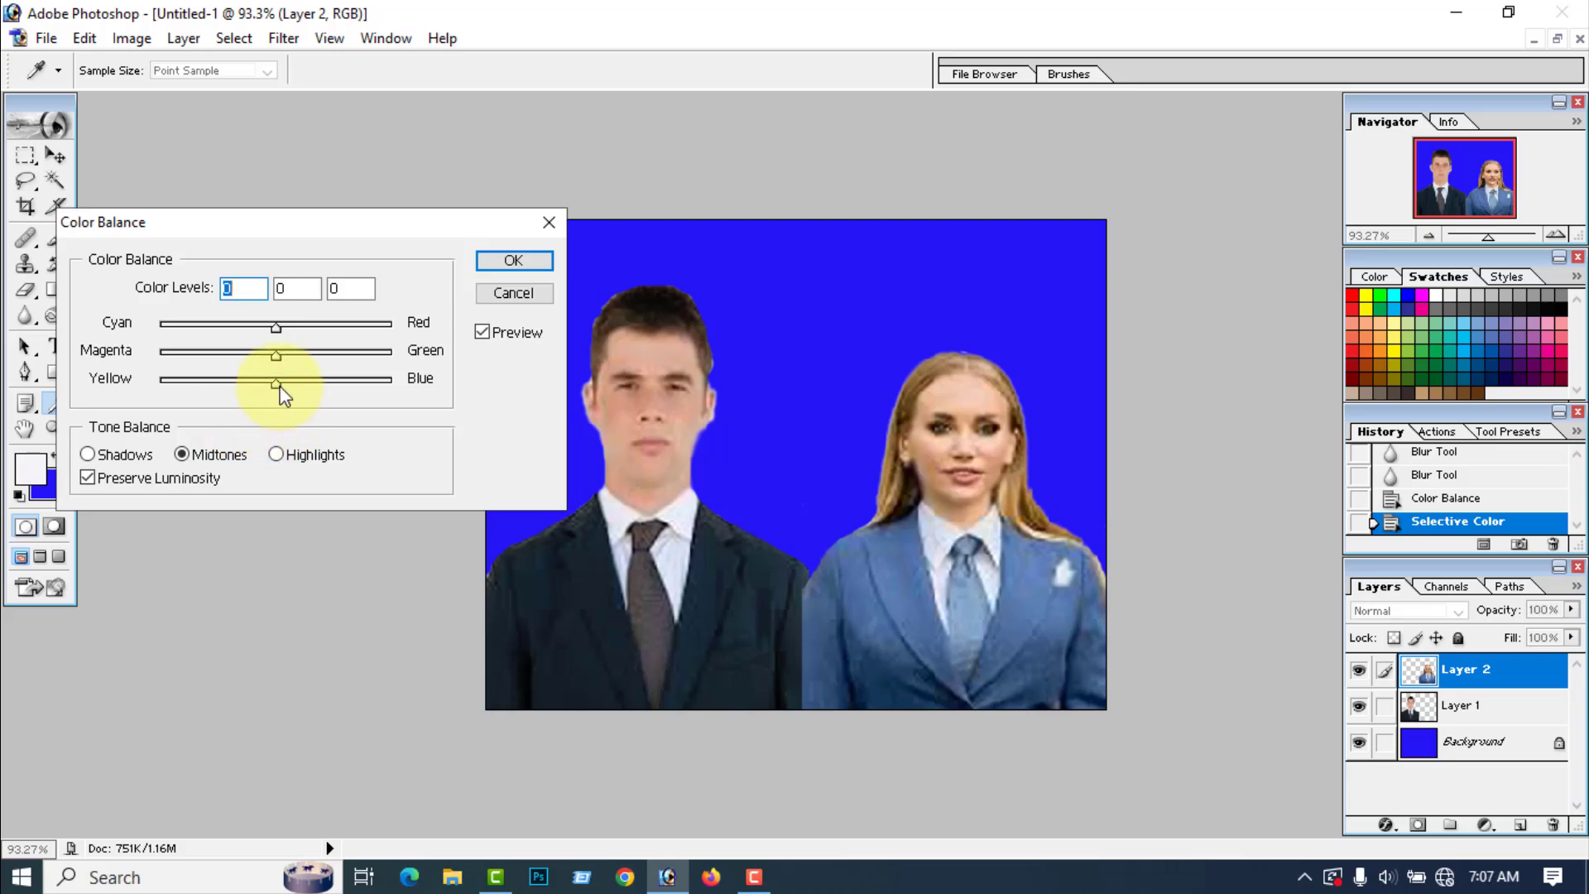
pyautogui.moveTo(276, 384); pyautogui.dragTo(294, 391)
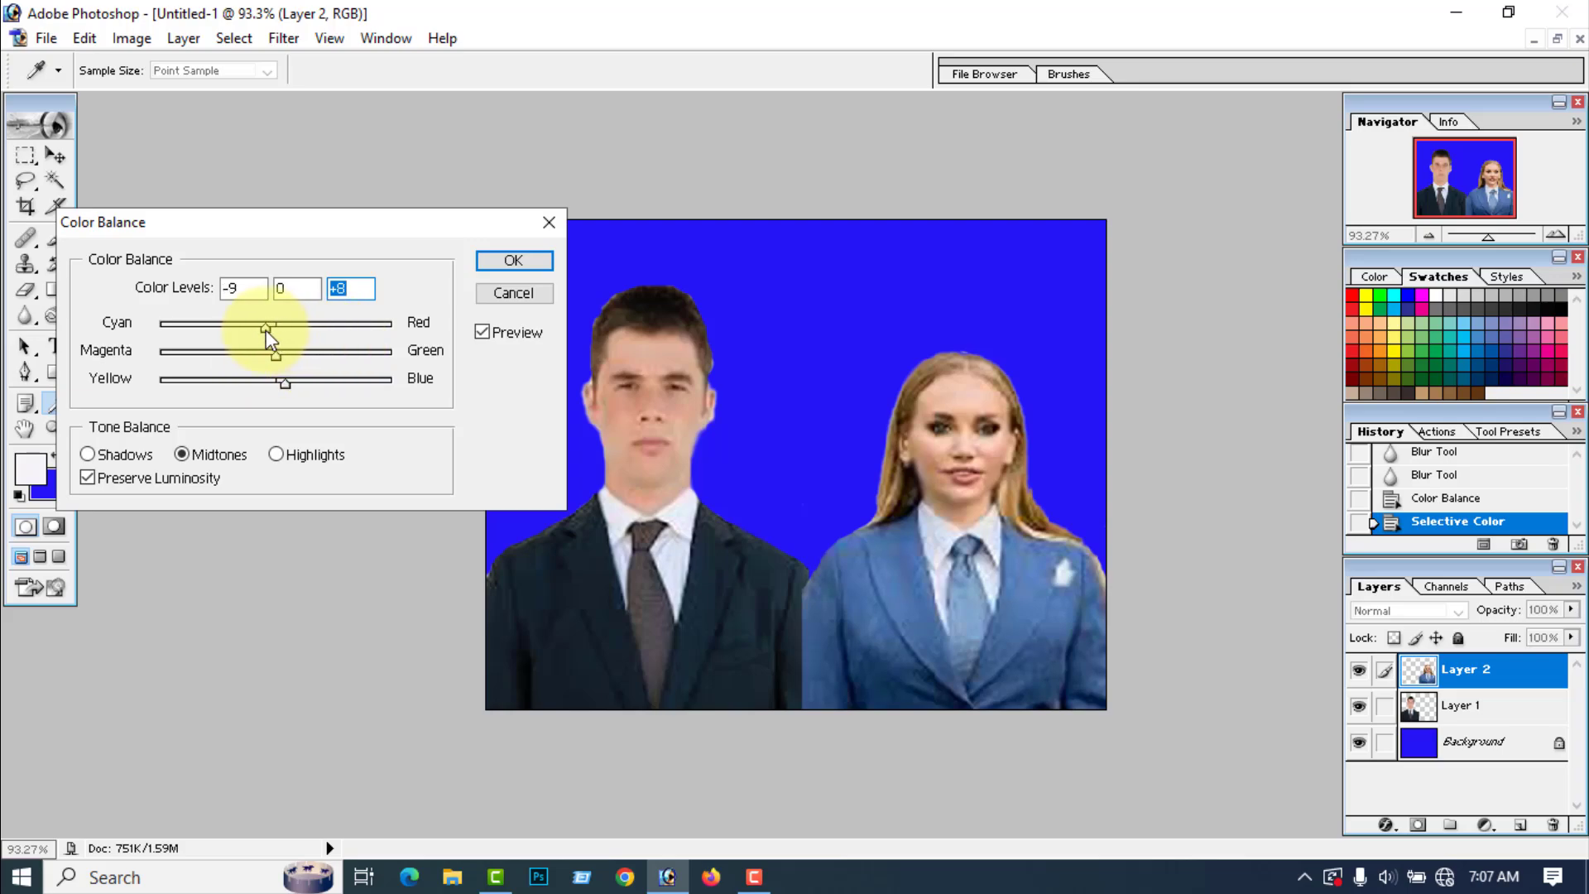
pyautogui.click(514, 260)
pyautogui.press('v')
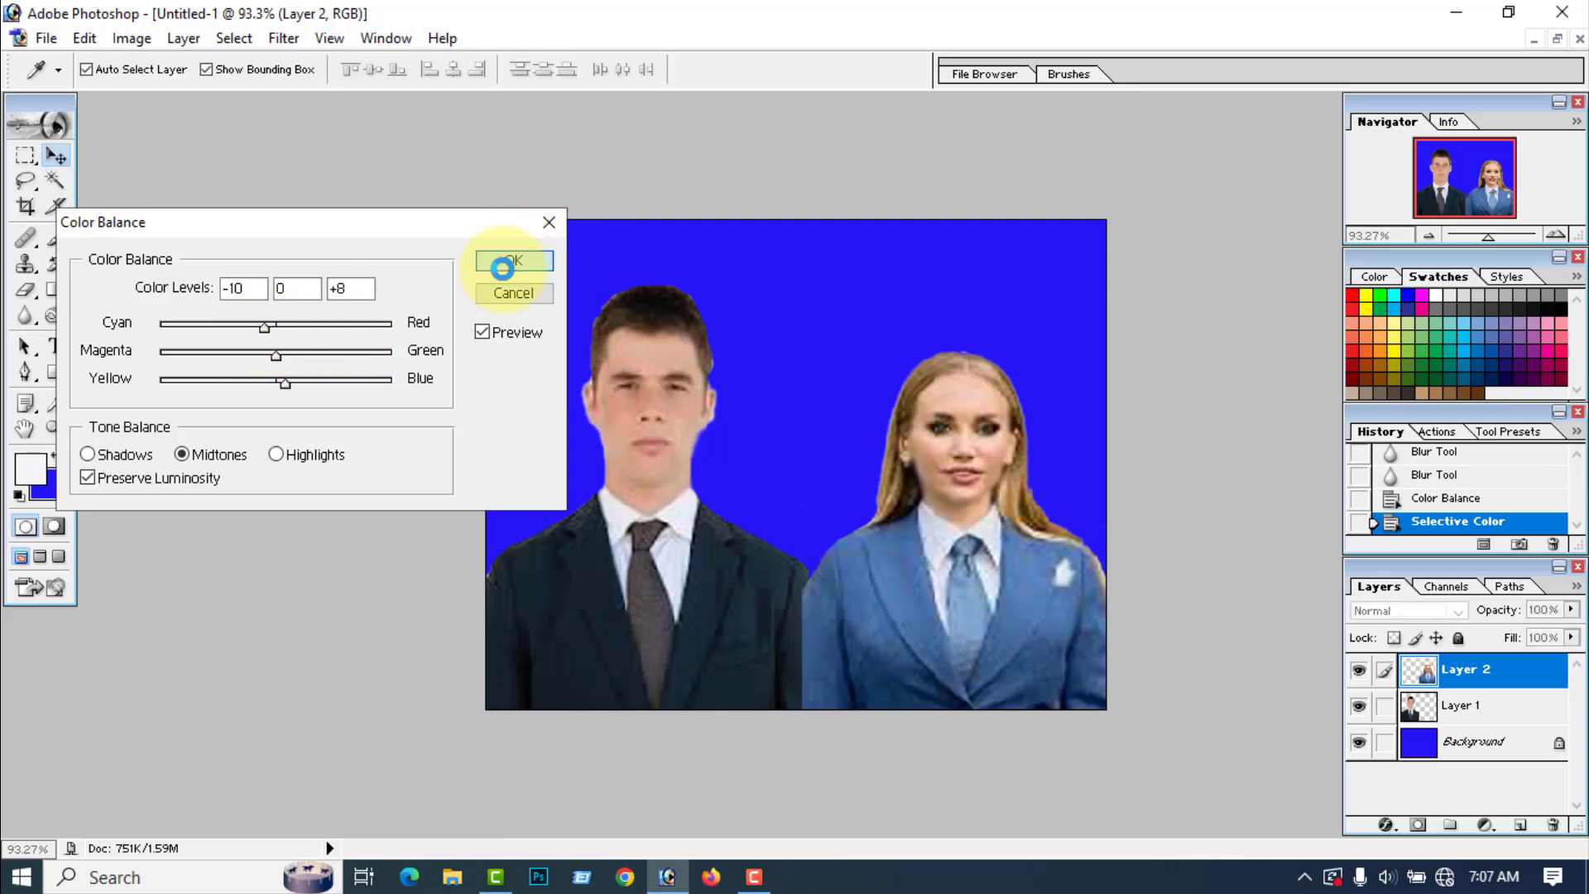
pyautogui.hotkey('ctrl', '0')
pyautogui.scroll(-2, 476, 286)
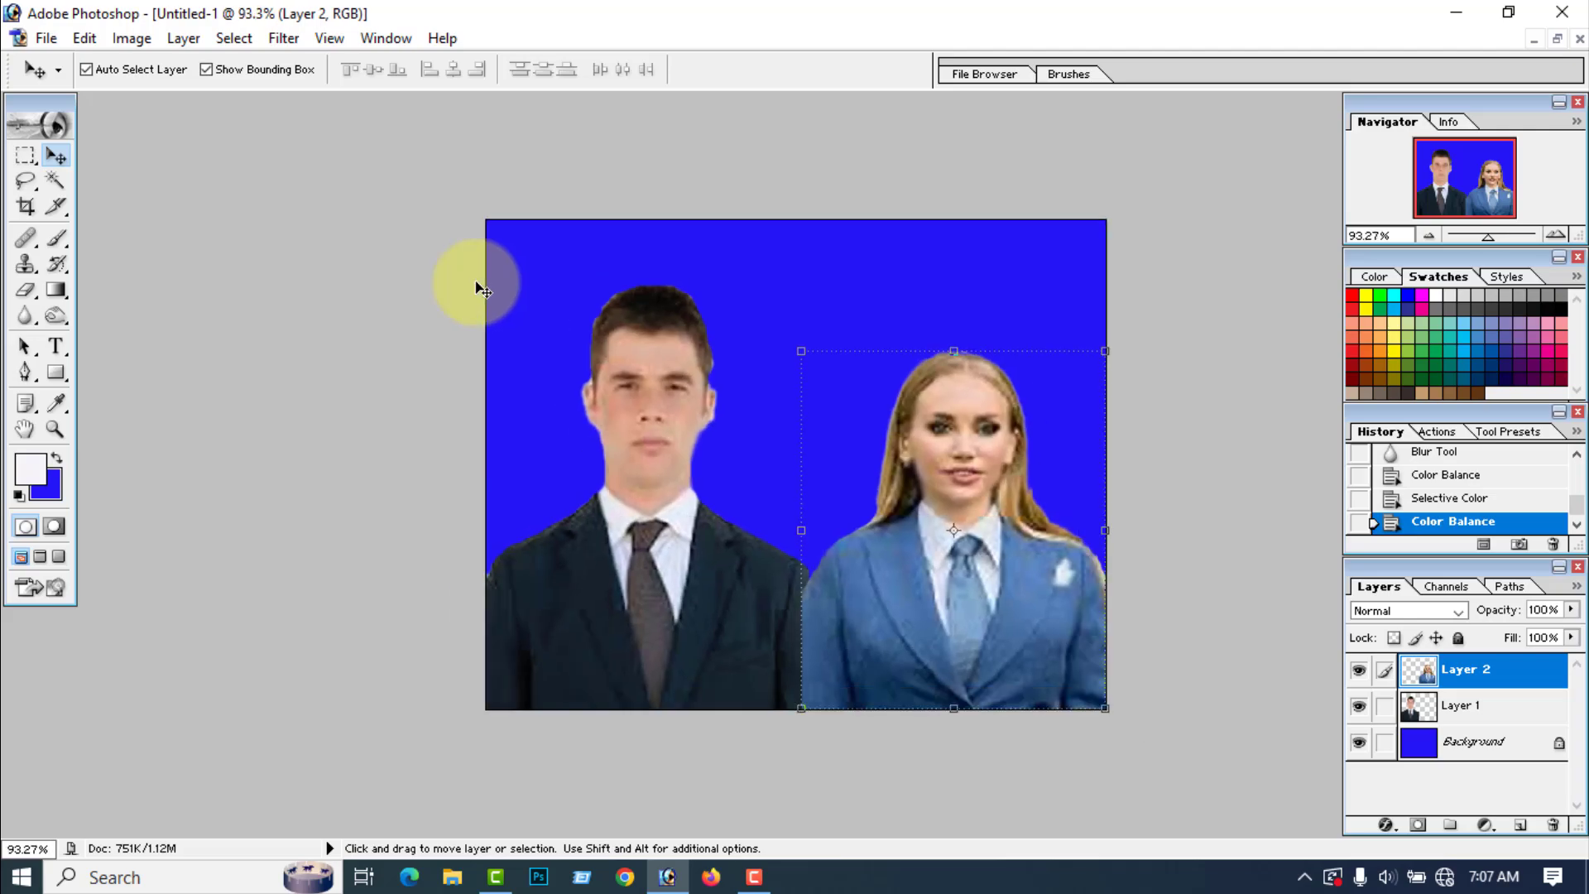
# Step: Apply Selective Color to the woman's layer, setting Black to +15% for the Blacks with the Relative method
pyautogui.click(133, 38)
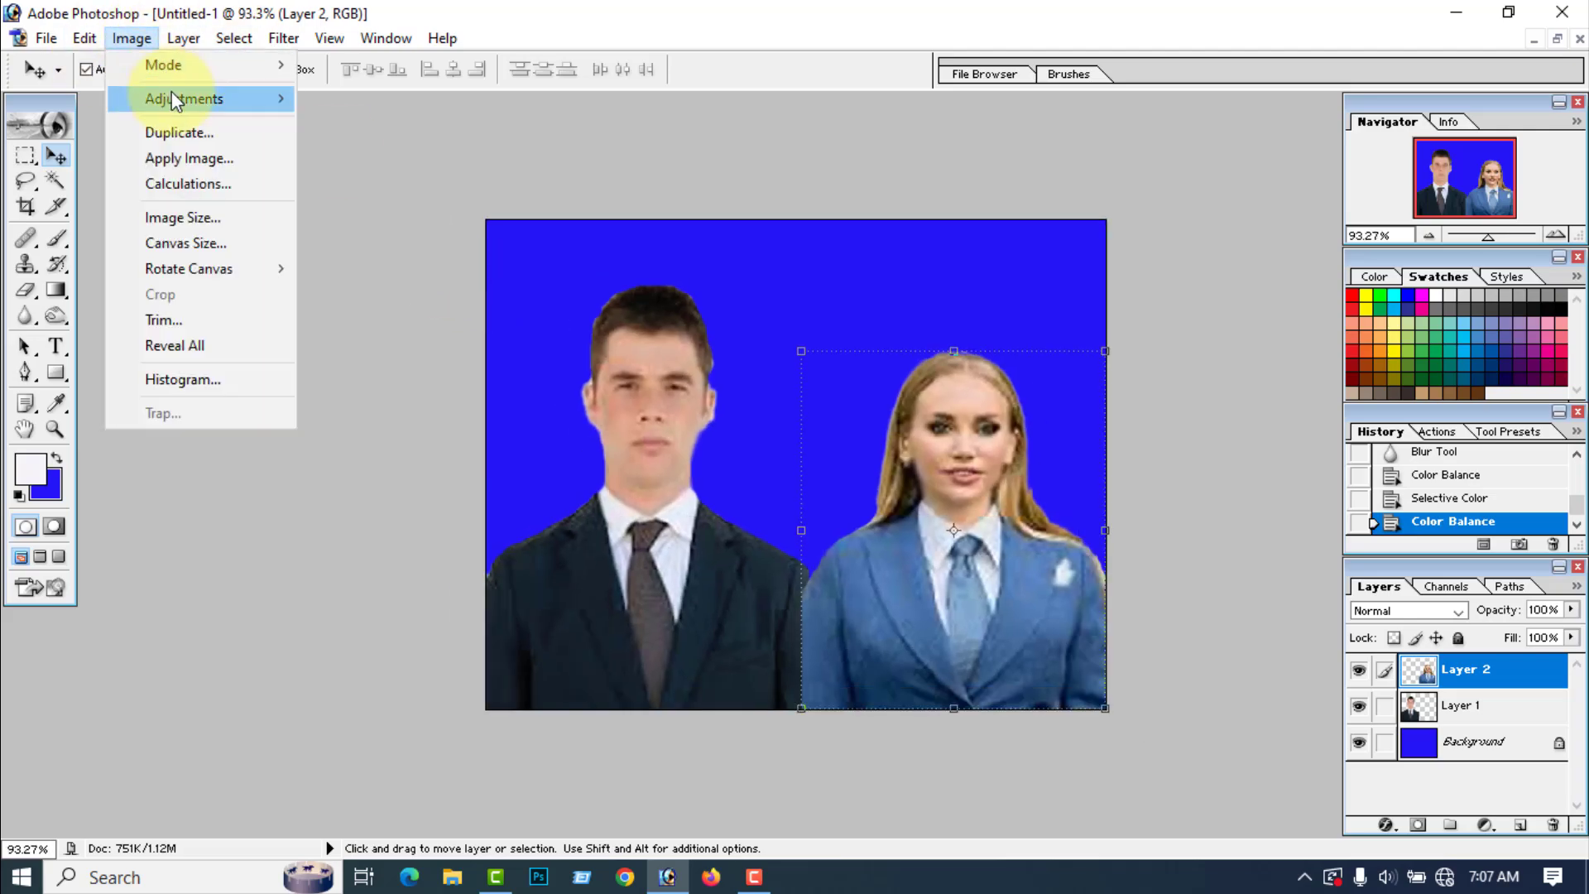
pyautogui.click(356, 363)
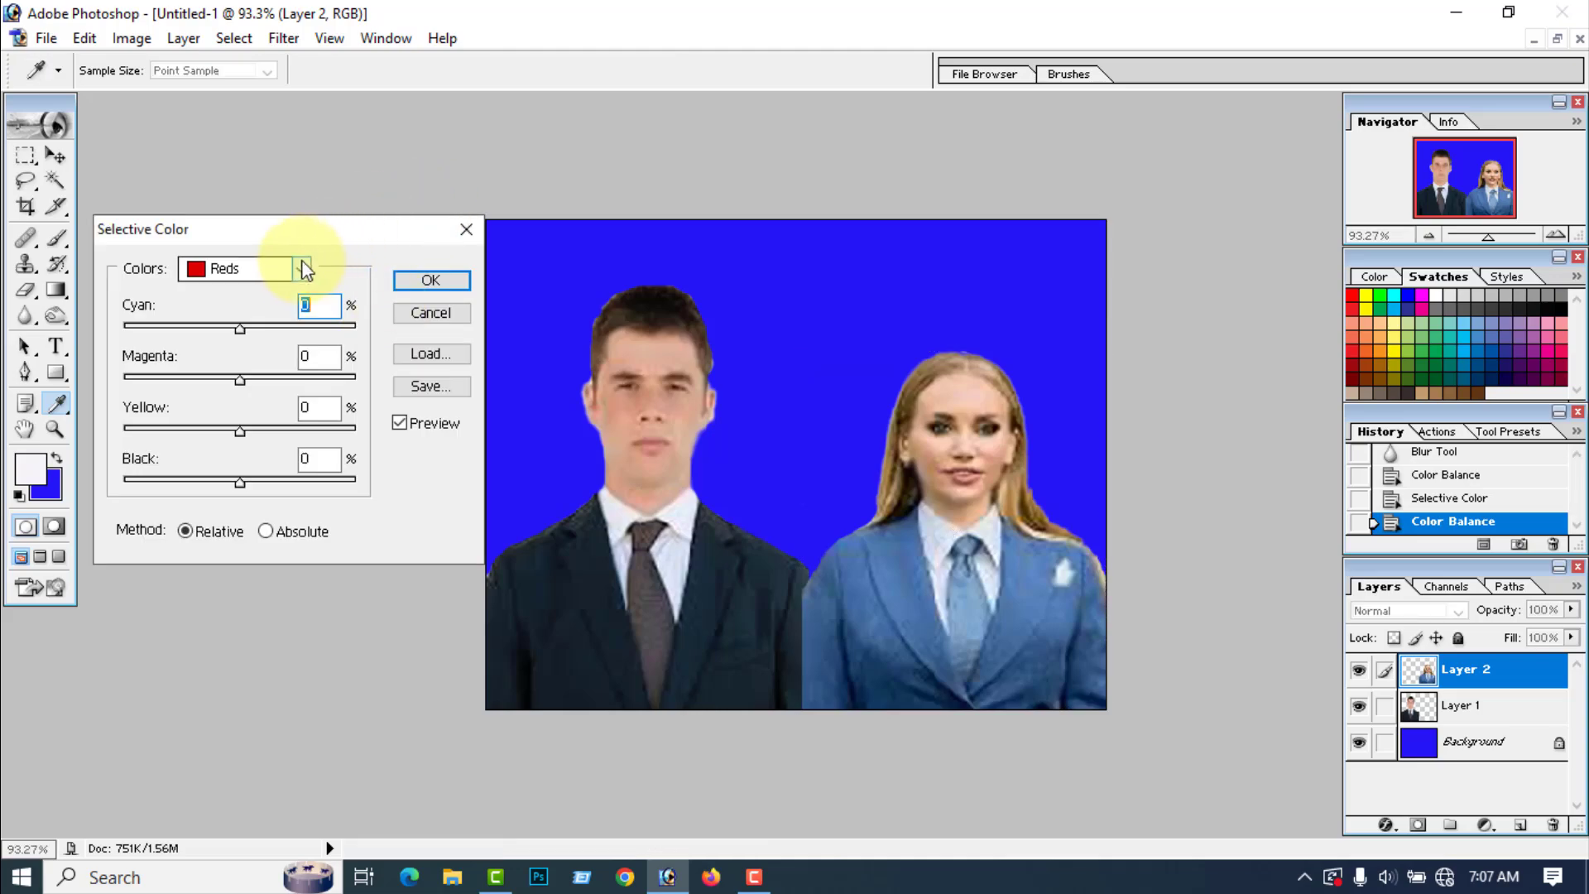
pyautogui.click(303, 269)
pyautogui.click(221, 456)
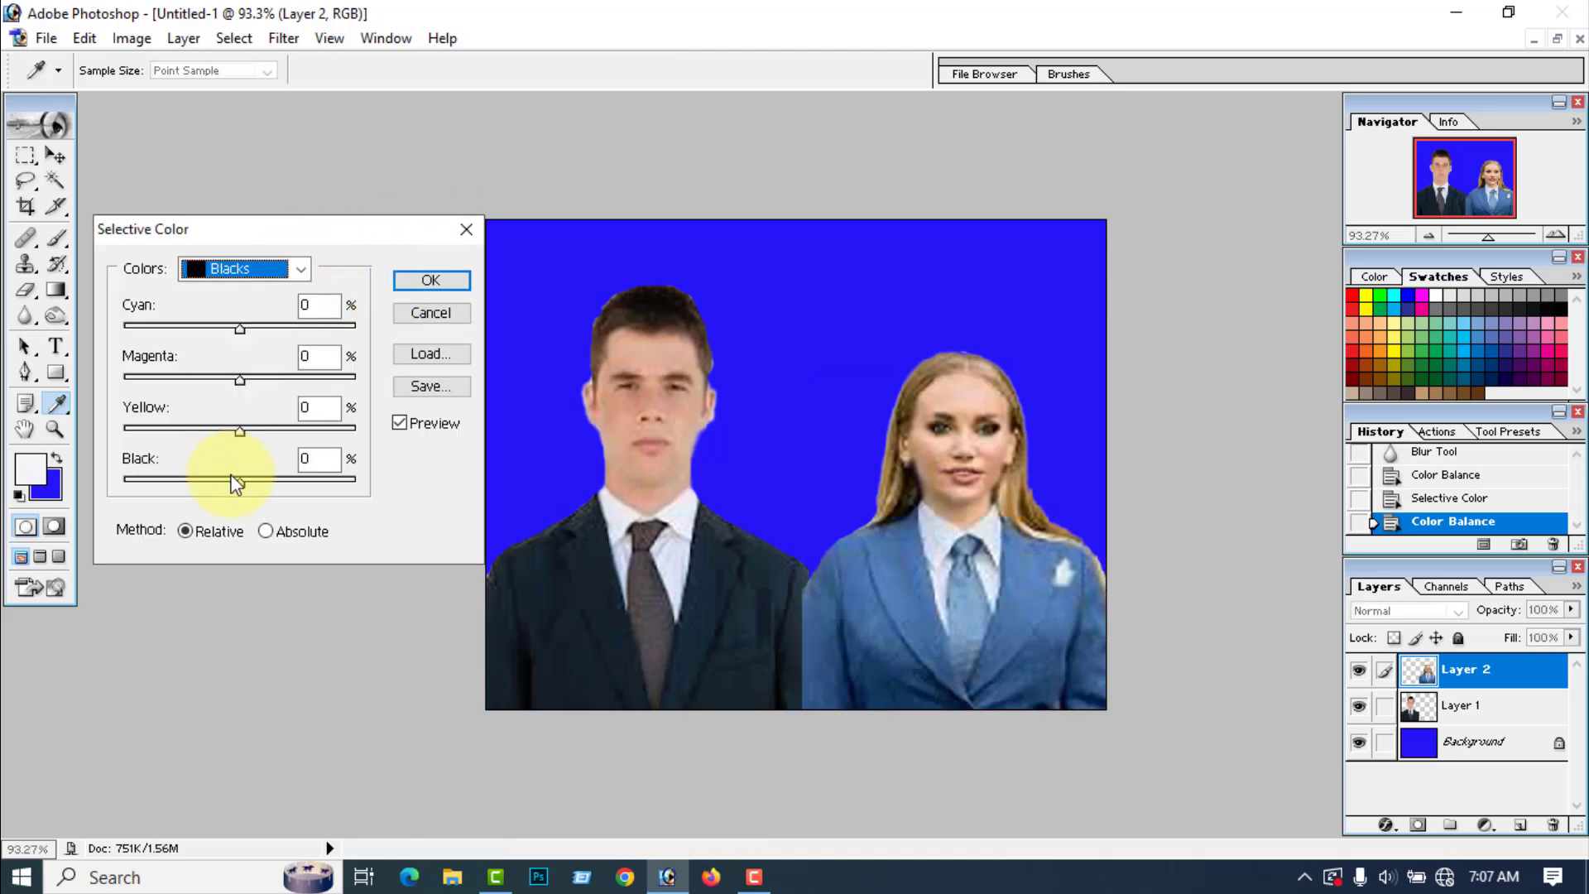
pyautogui.moveTo(237, 482); pyautogui.dragTo(257, 486)
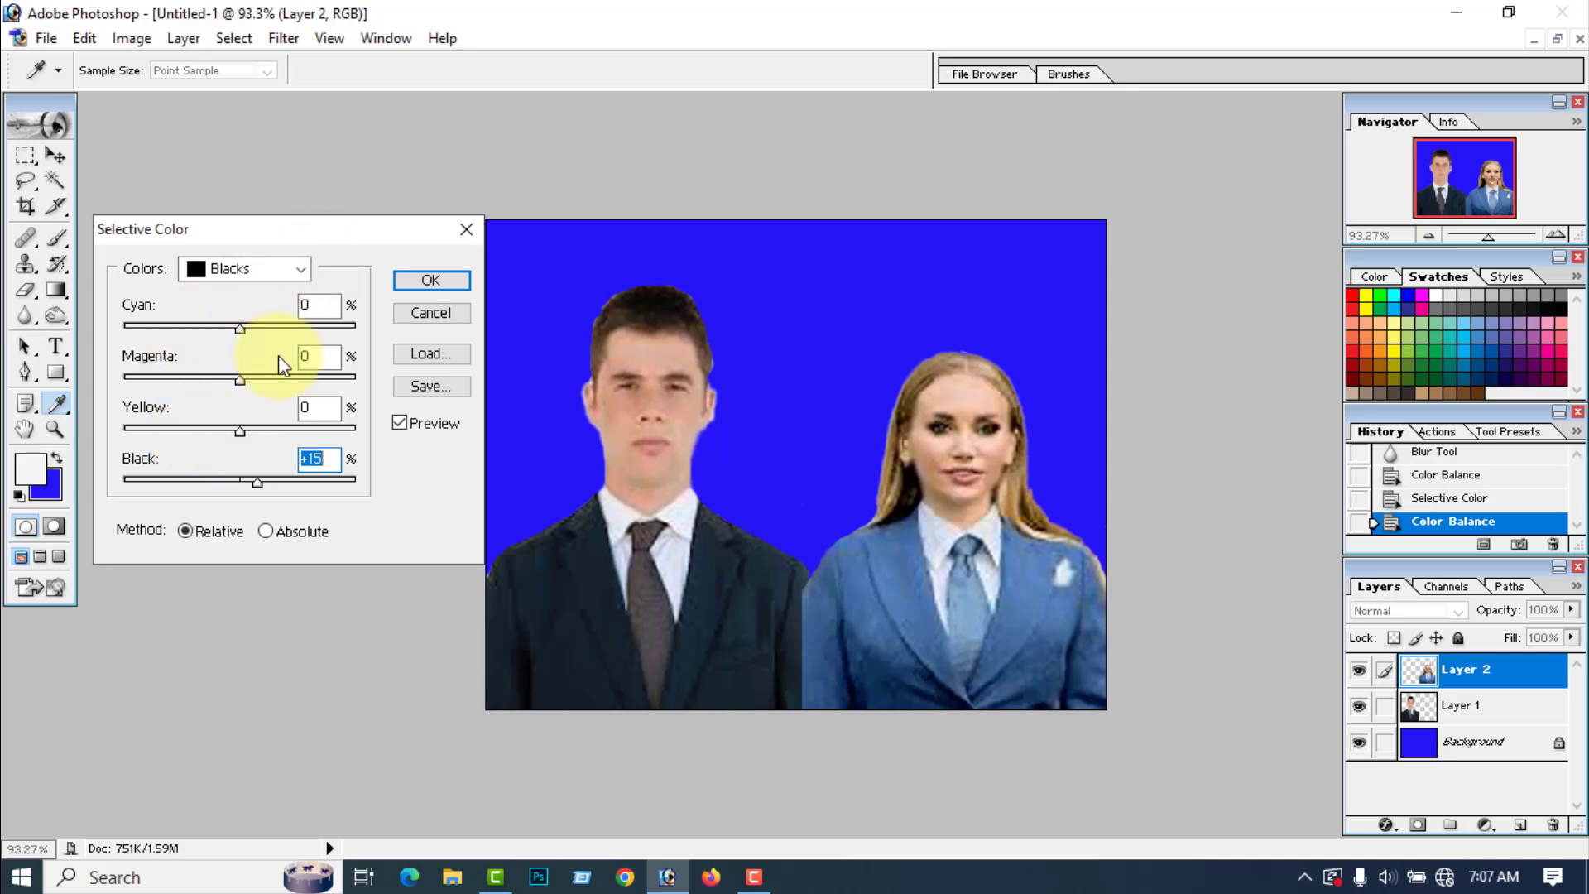
pyautogui.click(432, 280)
pyautogui.press('v')
pyautogui.scroll(-1, 877, 487)
pyautogui.click(855, 488)
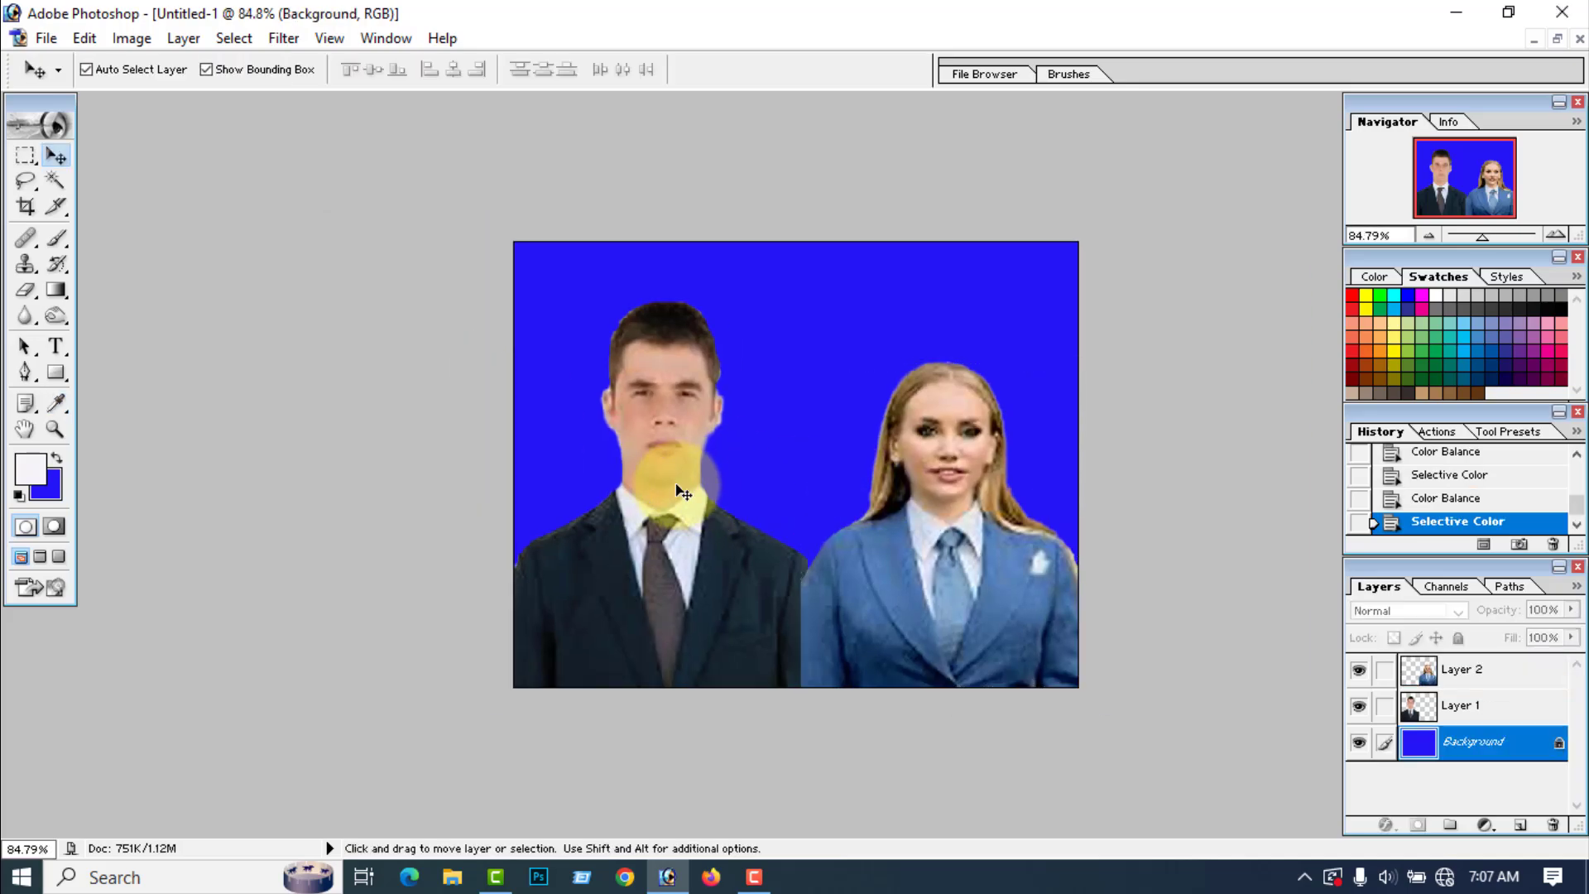
# Step: Draw a closed Pen path on Layer 2 around the narrow strip of the woman's sleeve bordering the man's arm, down to the bottom edge
pyautogui.click(1004, 541)
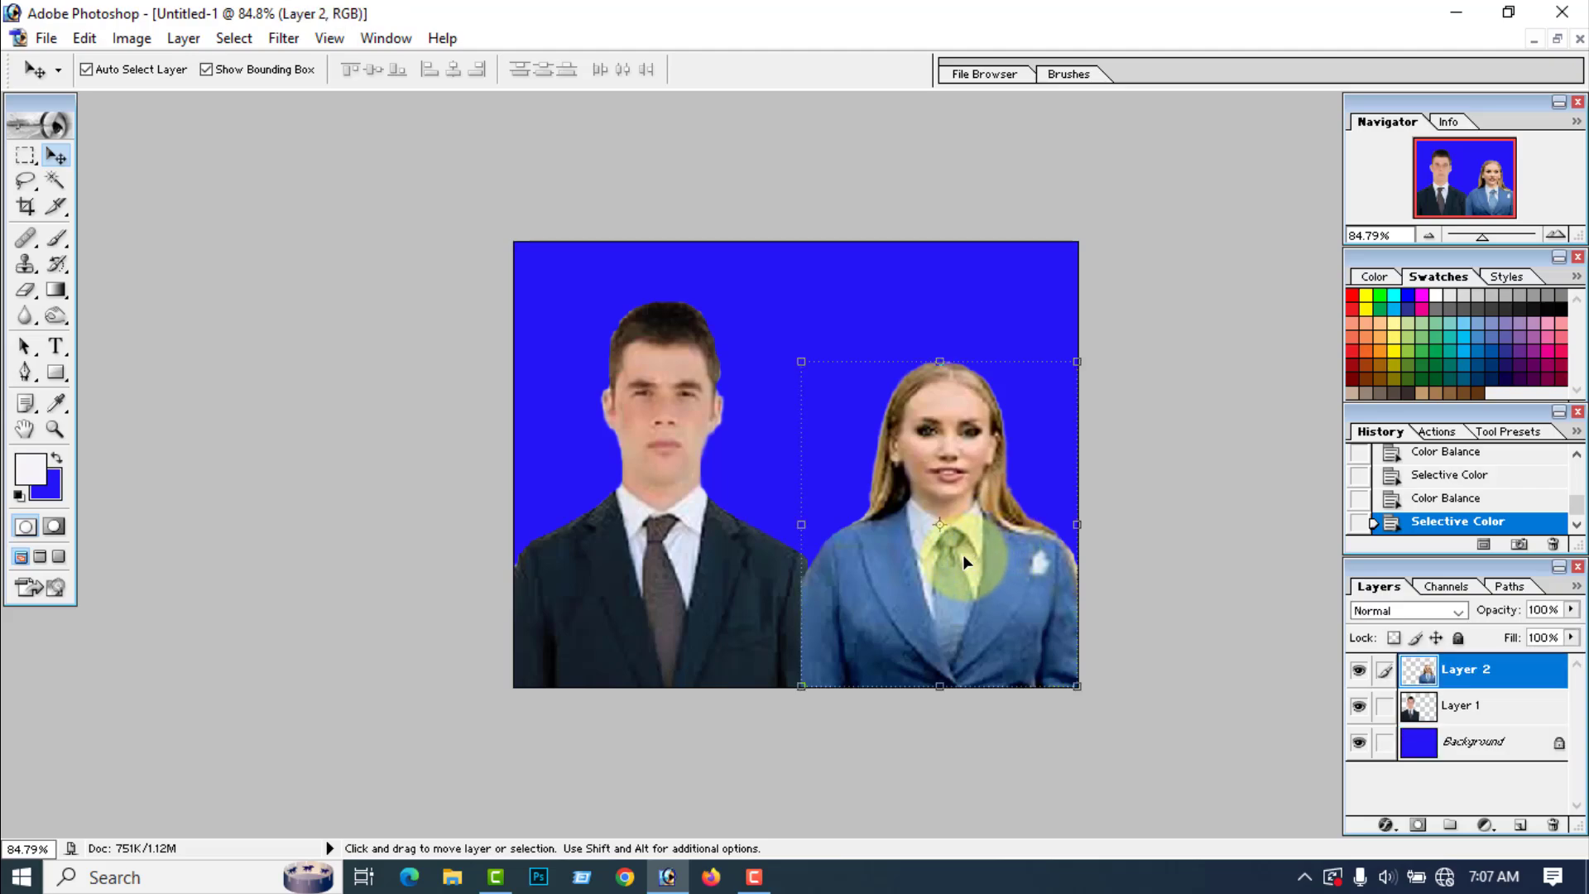
pyautogui.click(25, 373)
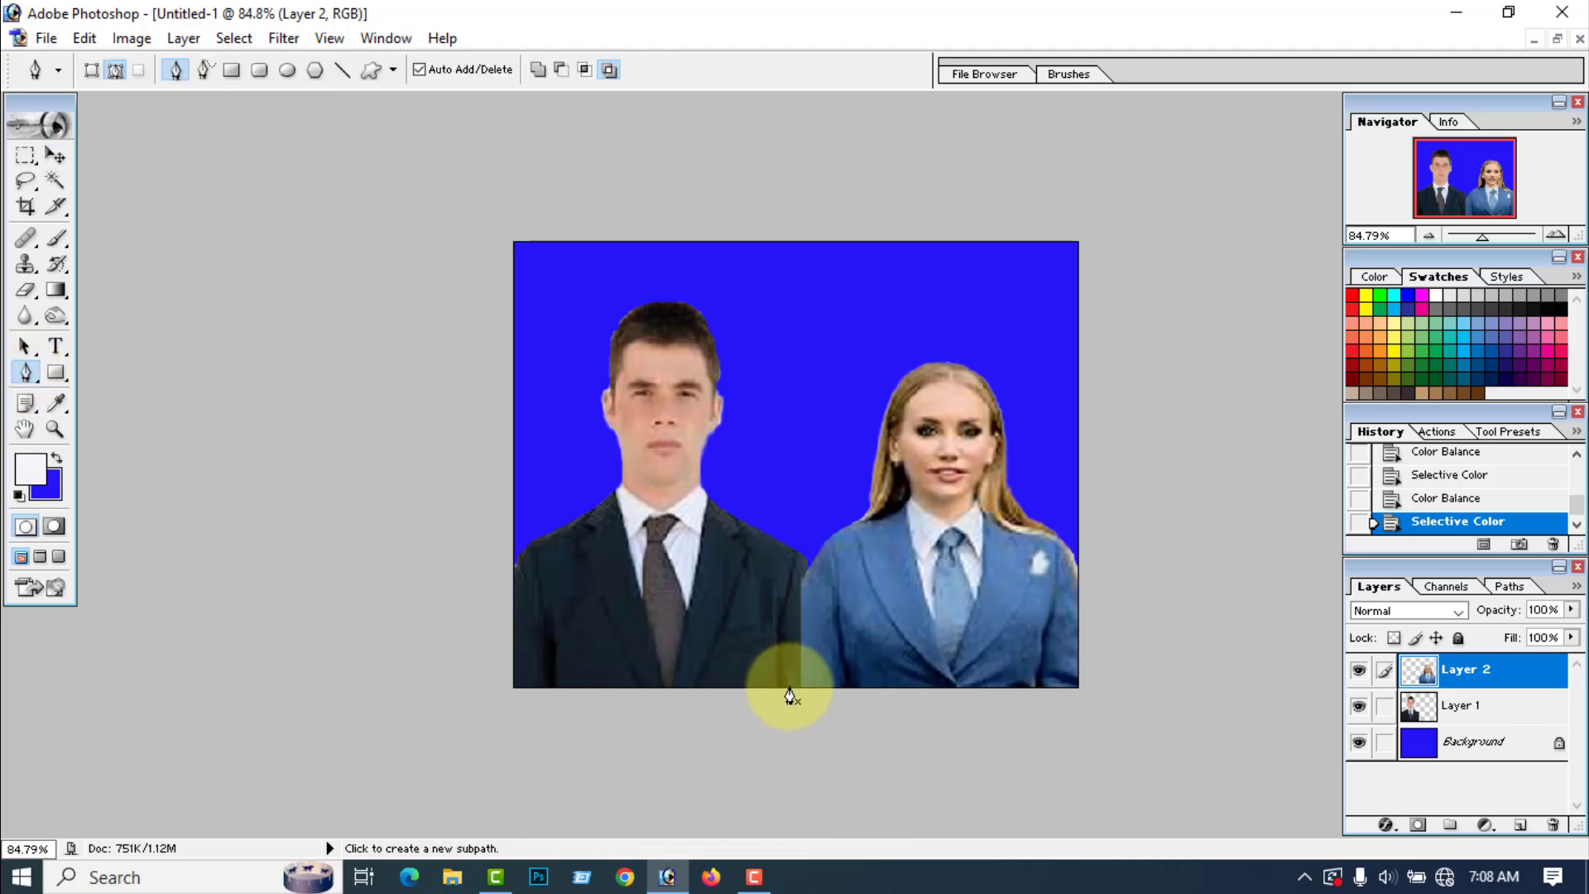
pyautogui.moveTo(791, 688); pyautogui.dragTo(793, 637)
pyautogui.click(792, 616)
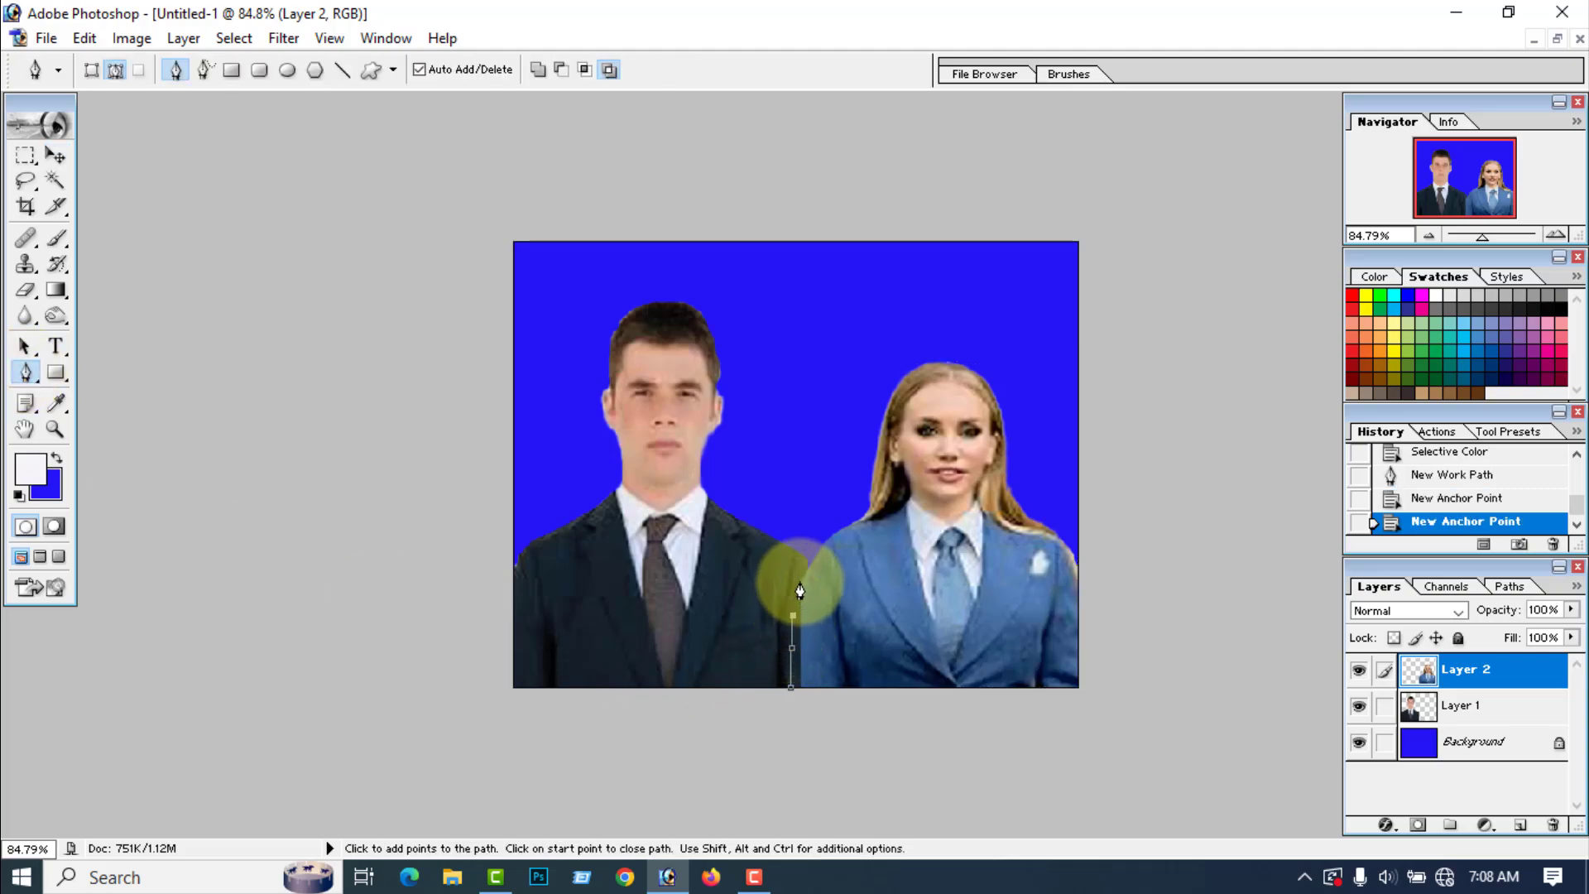
pyautogui.moveTo(802, 586); pyautogui.dragTo(808, 577)
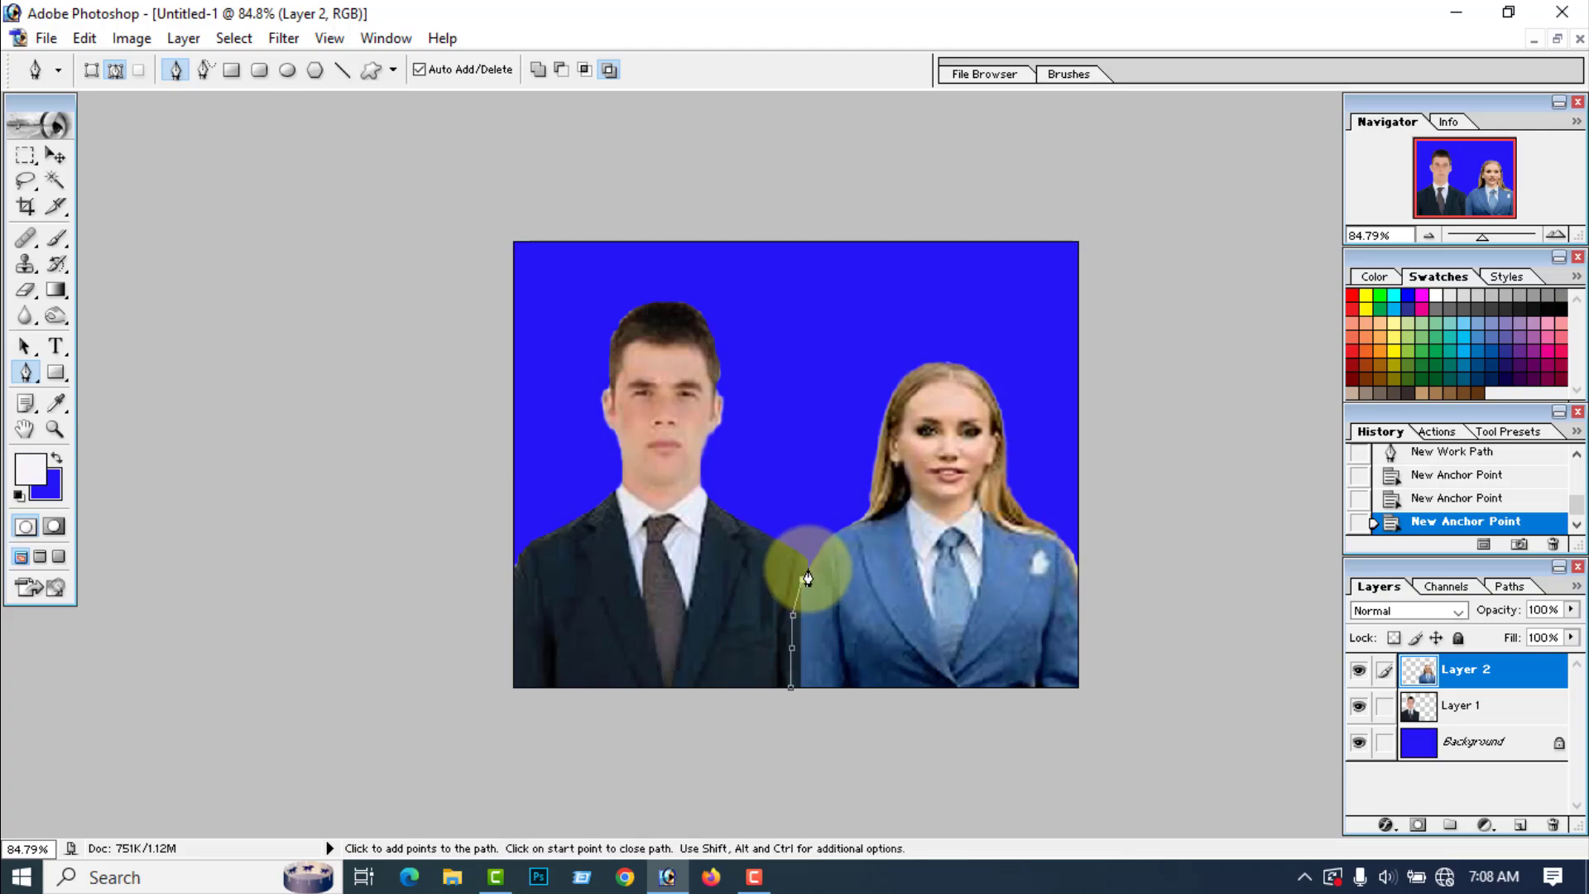
pyautogui.click(819, 590)
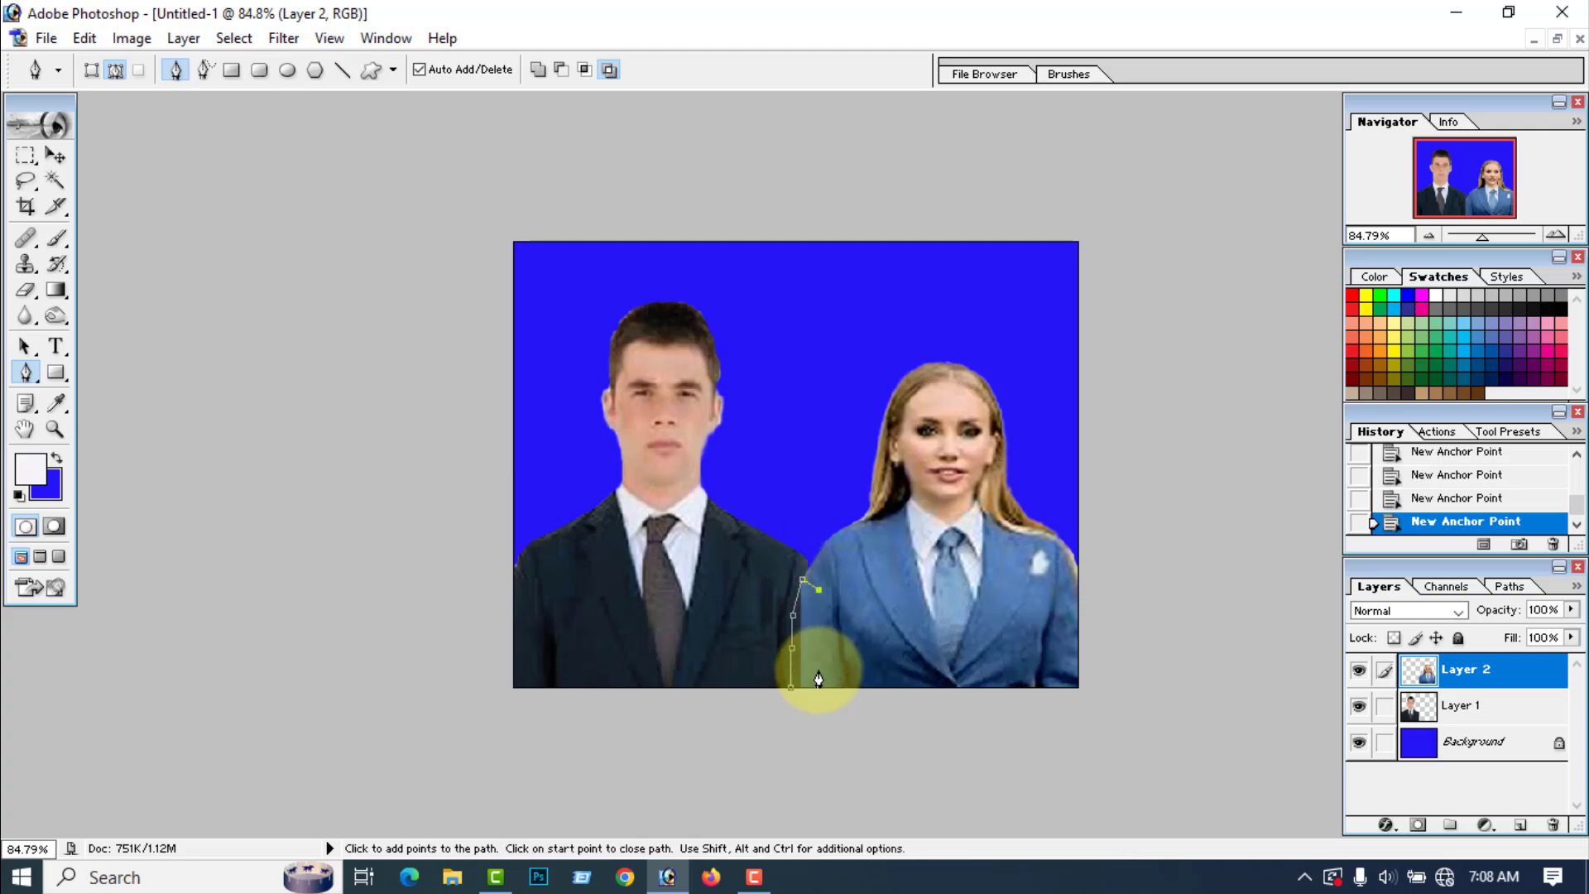
pyautogui.click(825, 650)
pyautogui.click(828, 680)
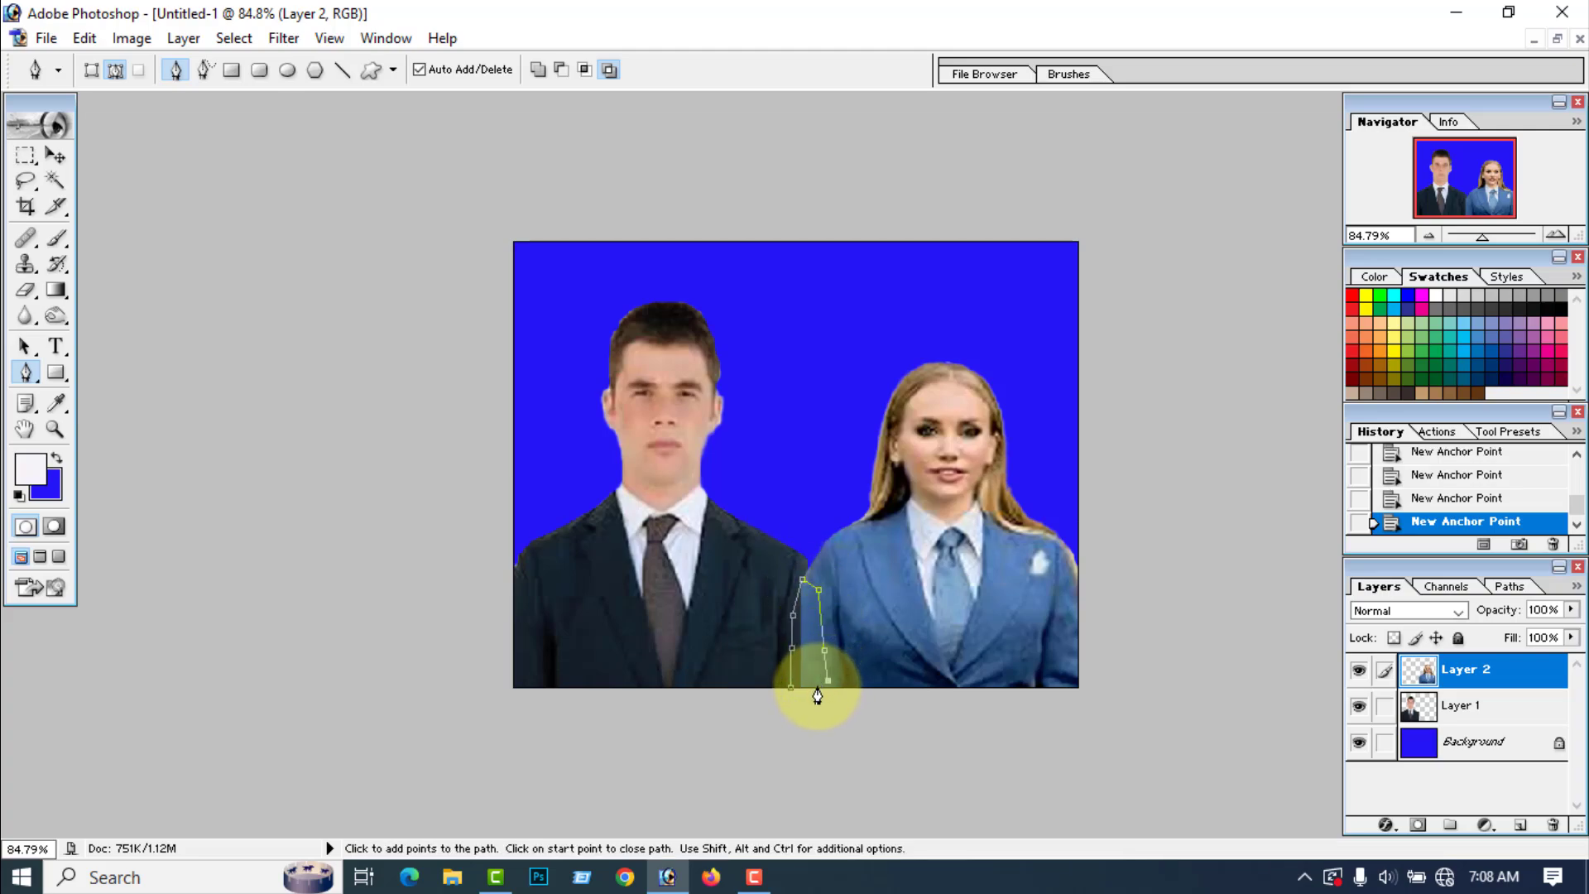
pyautogui.click(792, 689)
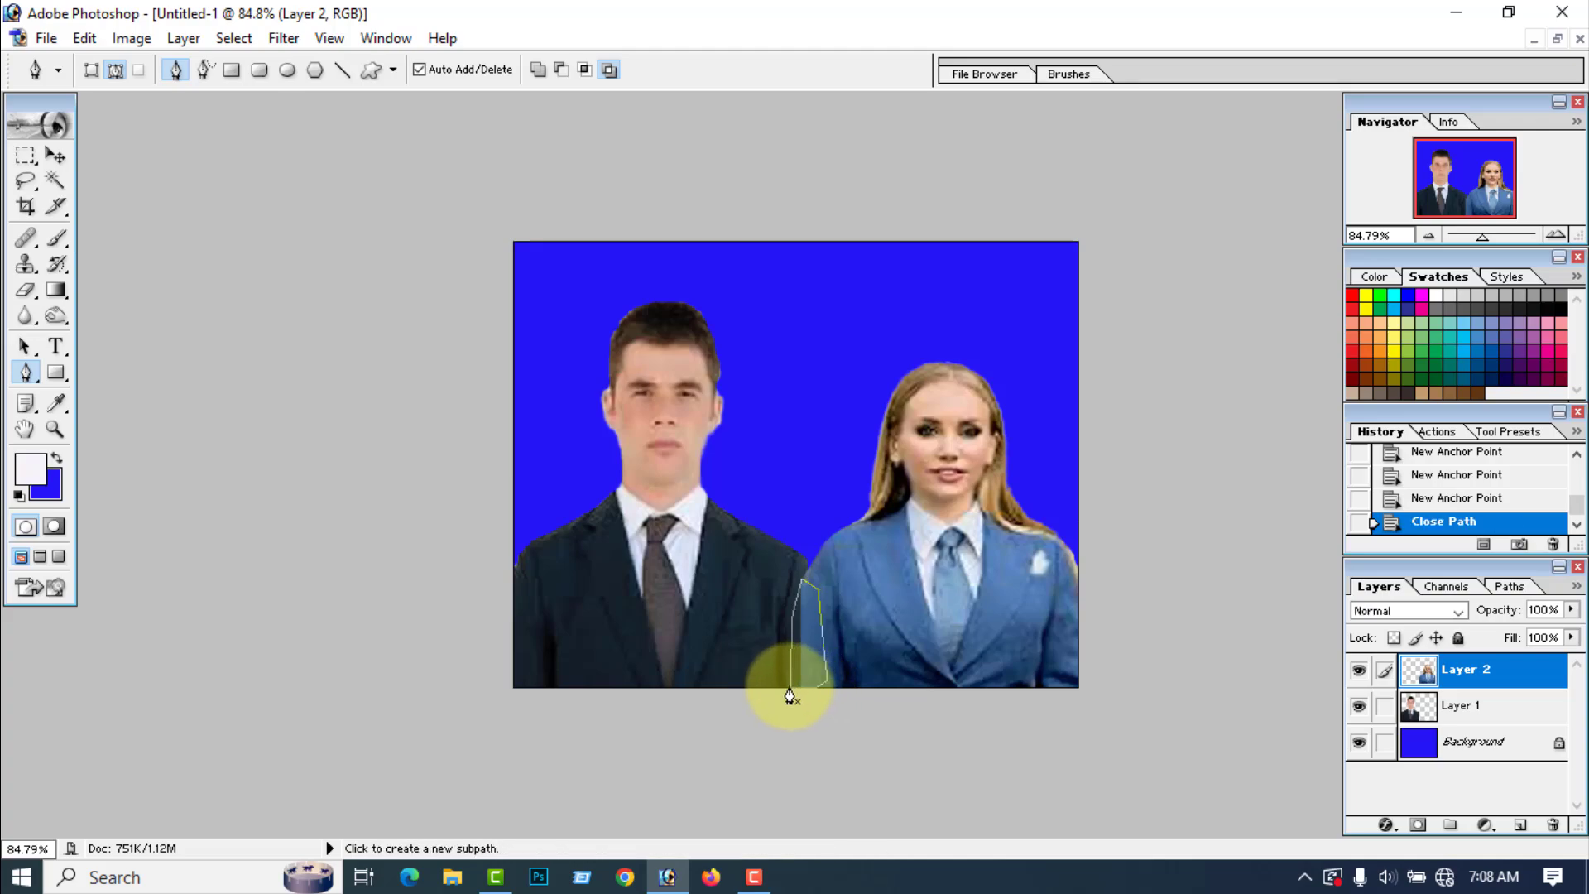
# Step: Load the path as a selection, retouch the woman's sleeve strip inside it with the Clone Stamp, and deselect
pyautogui.hotkey('ctrl', 'alt', 'Return')
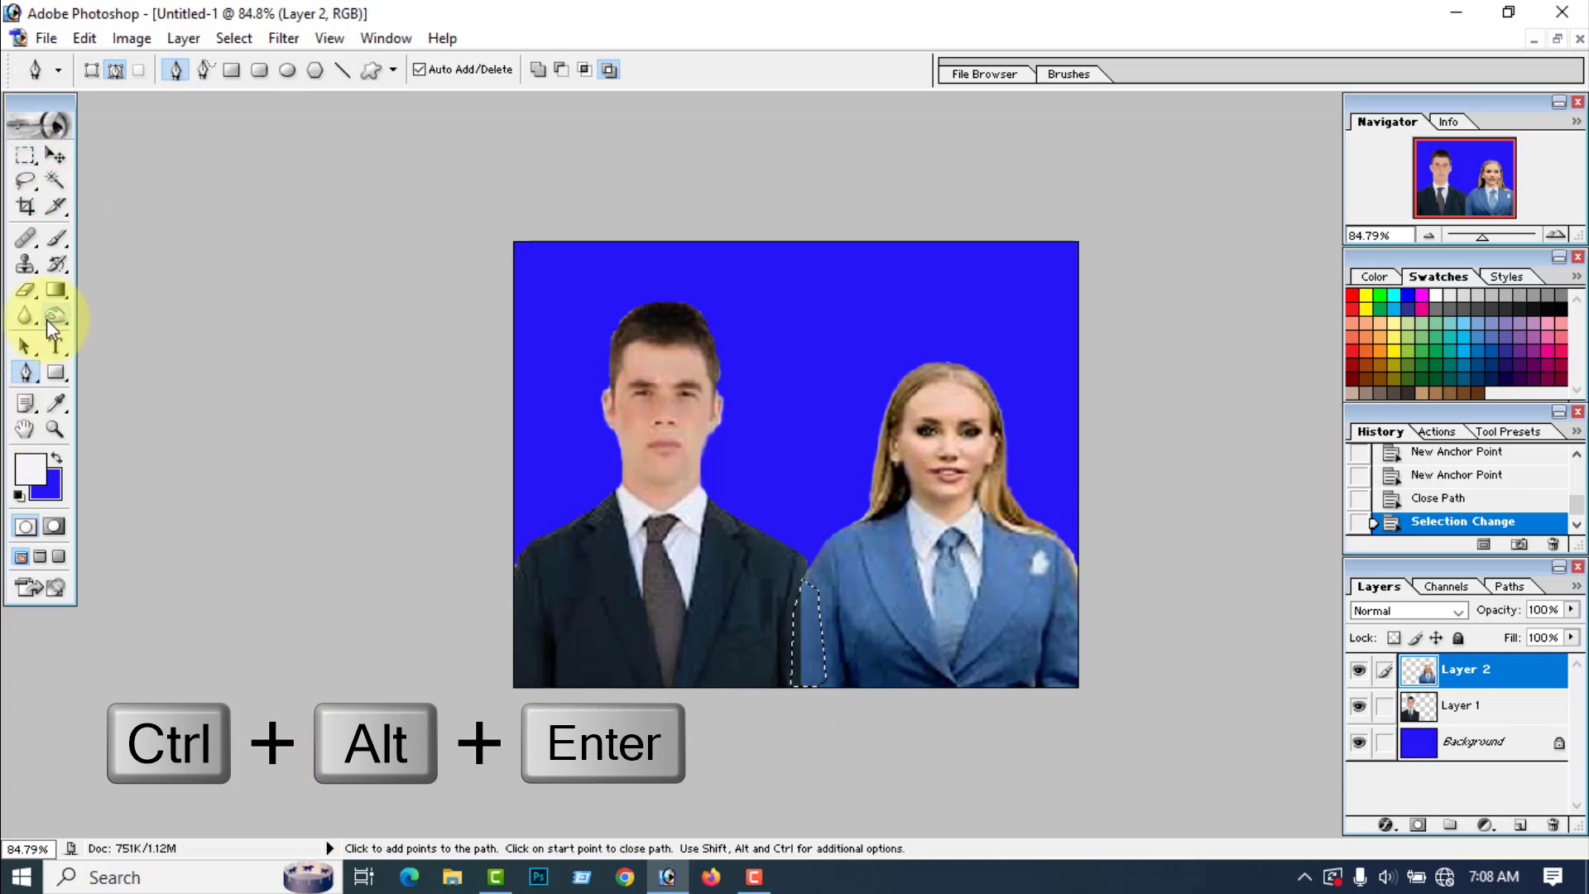
pyautogui.click(26, 263)
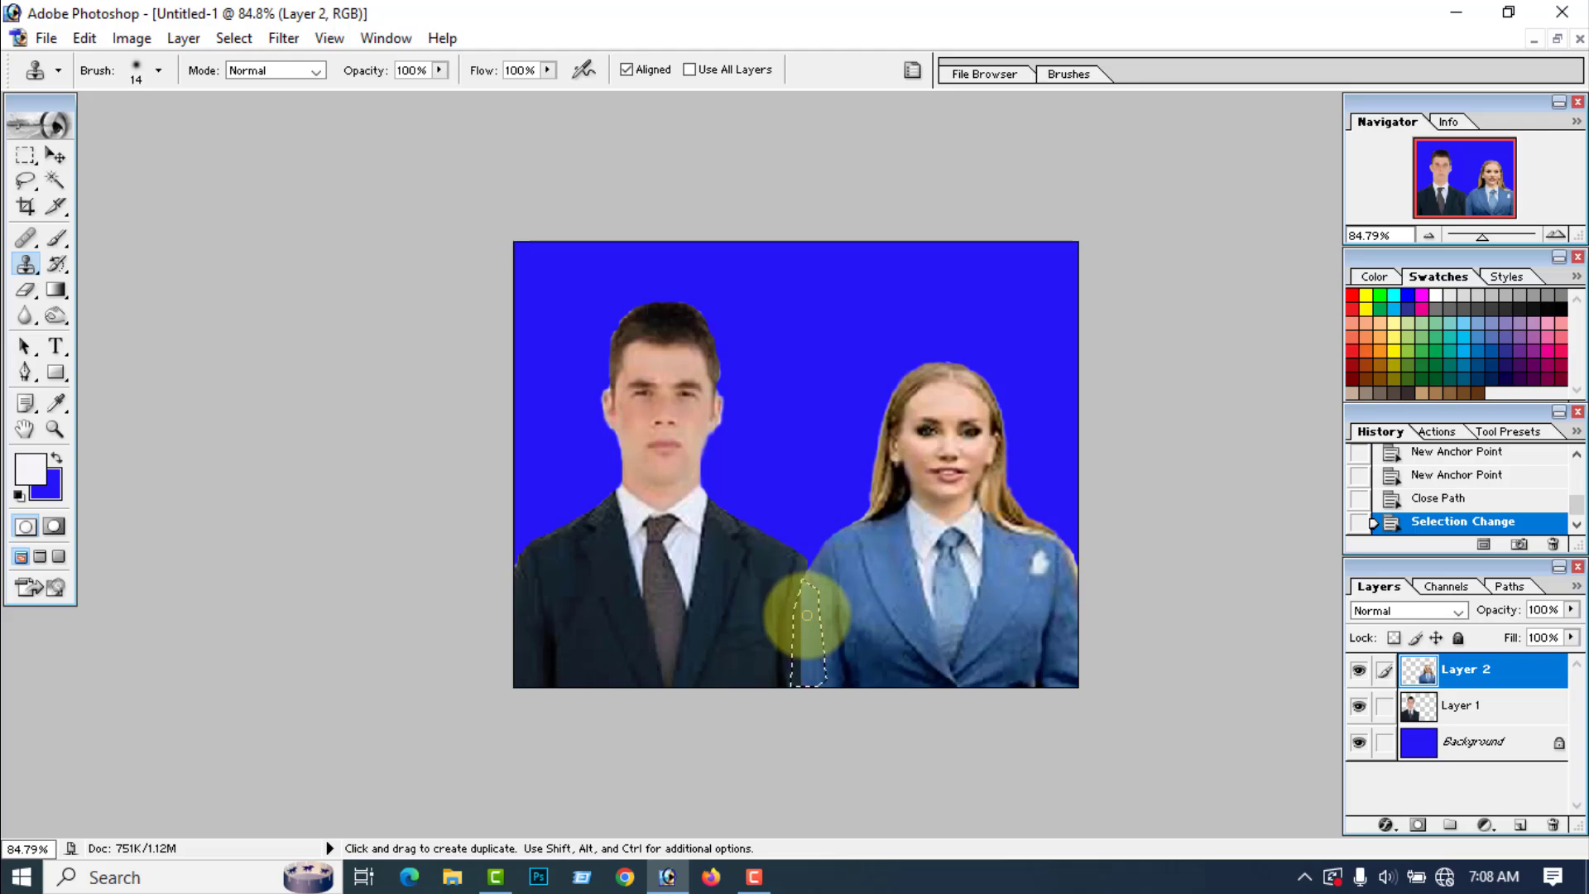
pyautogui.keyDown('alt'); pyautogui.click(807, 615); pyautogui.keyUp('alt')
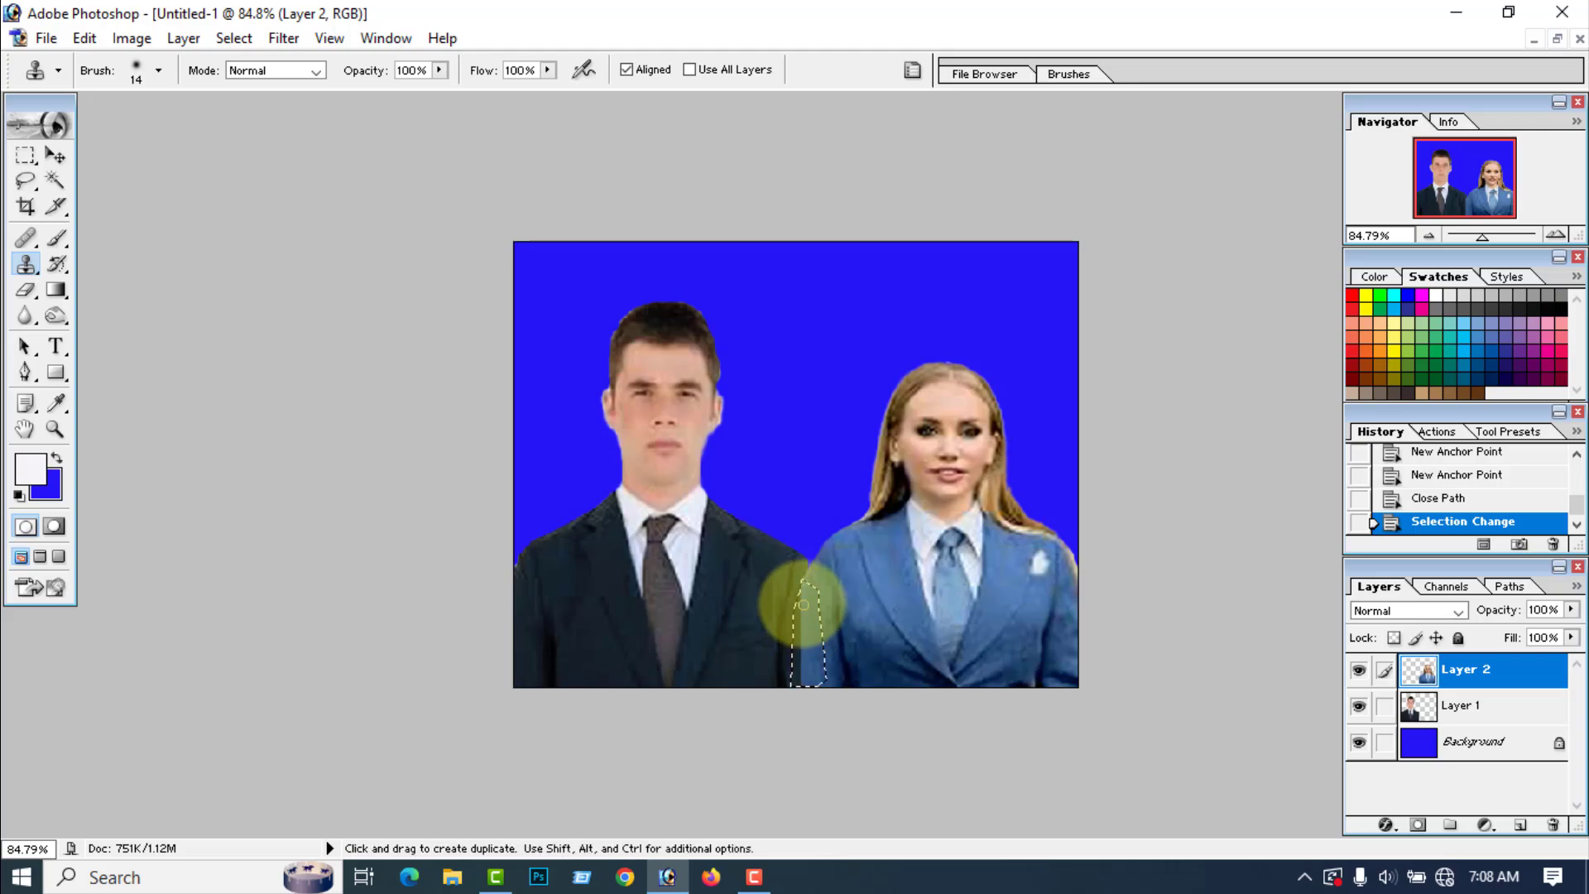
pyautogui.click(802, 602)
pyautogui.click(801, 602)
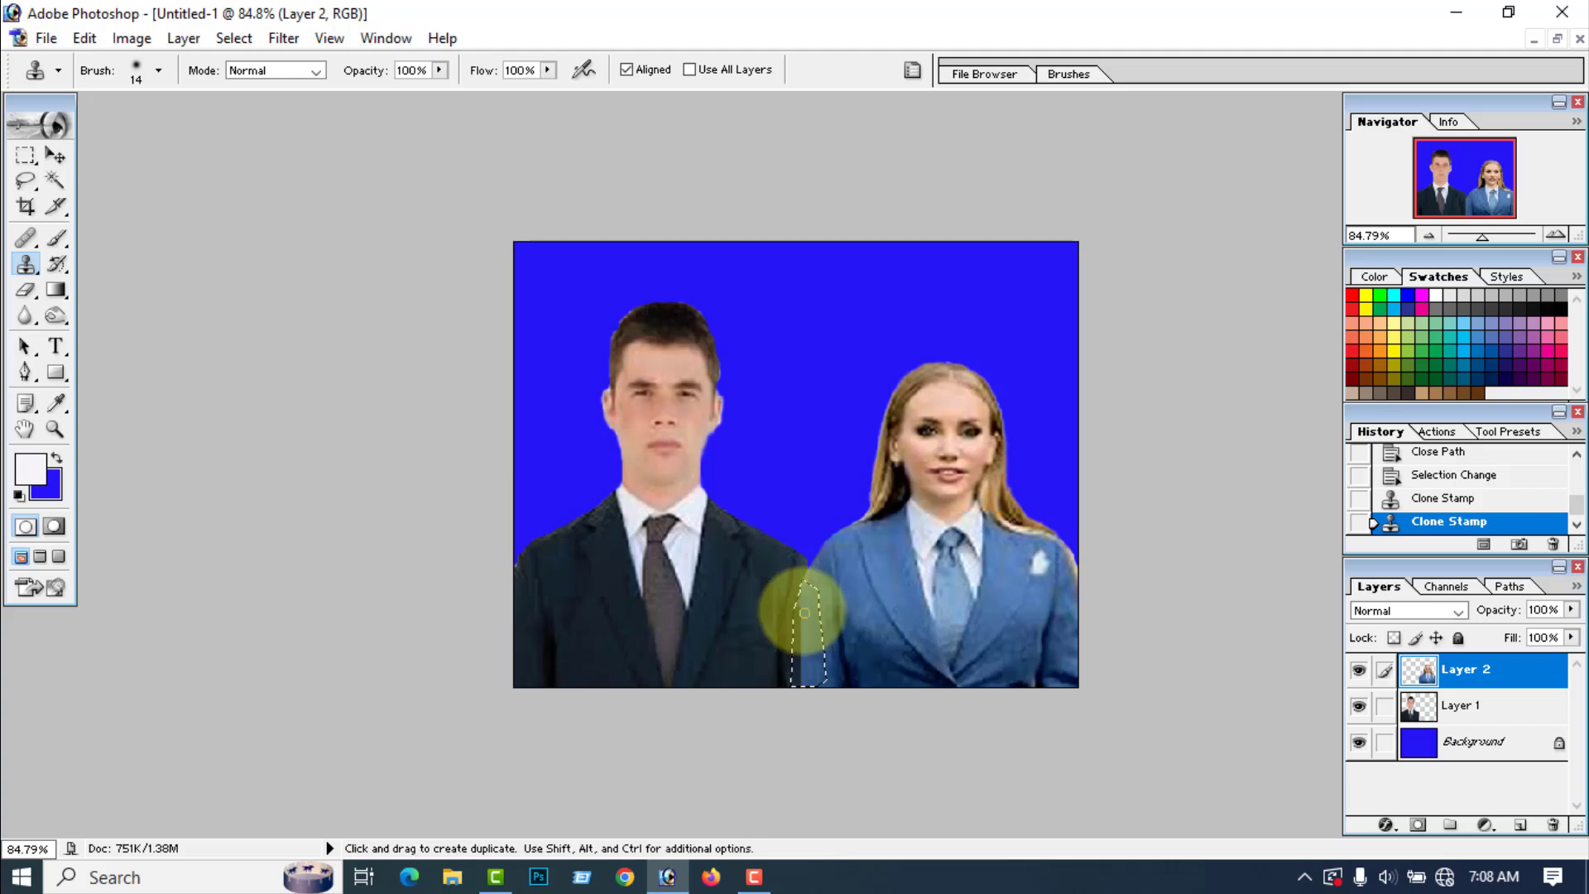
pyautogui.click(803, 614)
pyautogui.click(799, 619)
pyautogui.keyDown('alt'); pyautogui.click(808, 621); pyautogui.keyUp('alt')
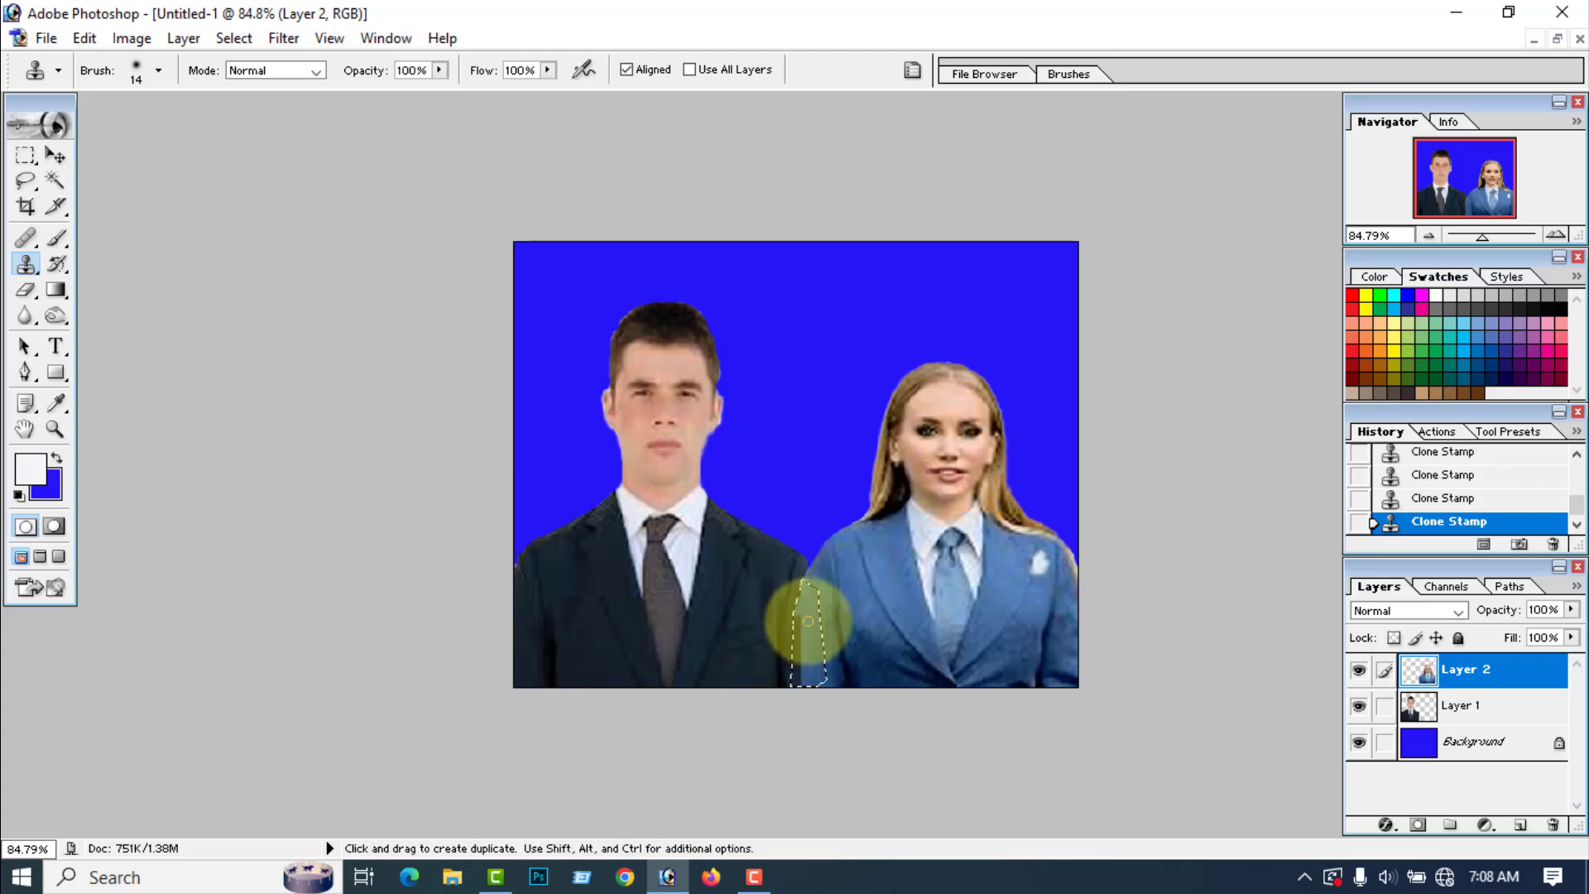
pyautogui.keyDown('alt'); pyautogui.click(809, 631); pyautogui.keyUp('alt')
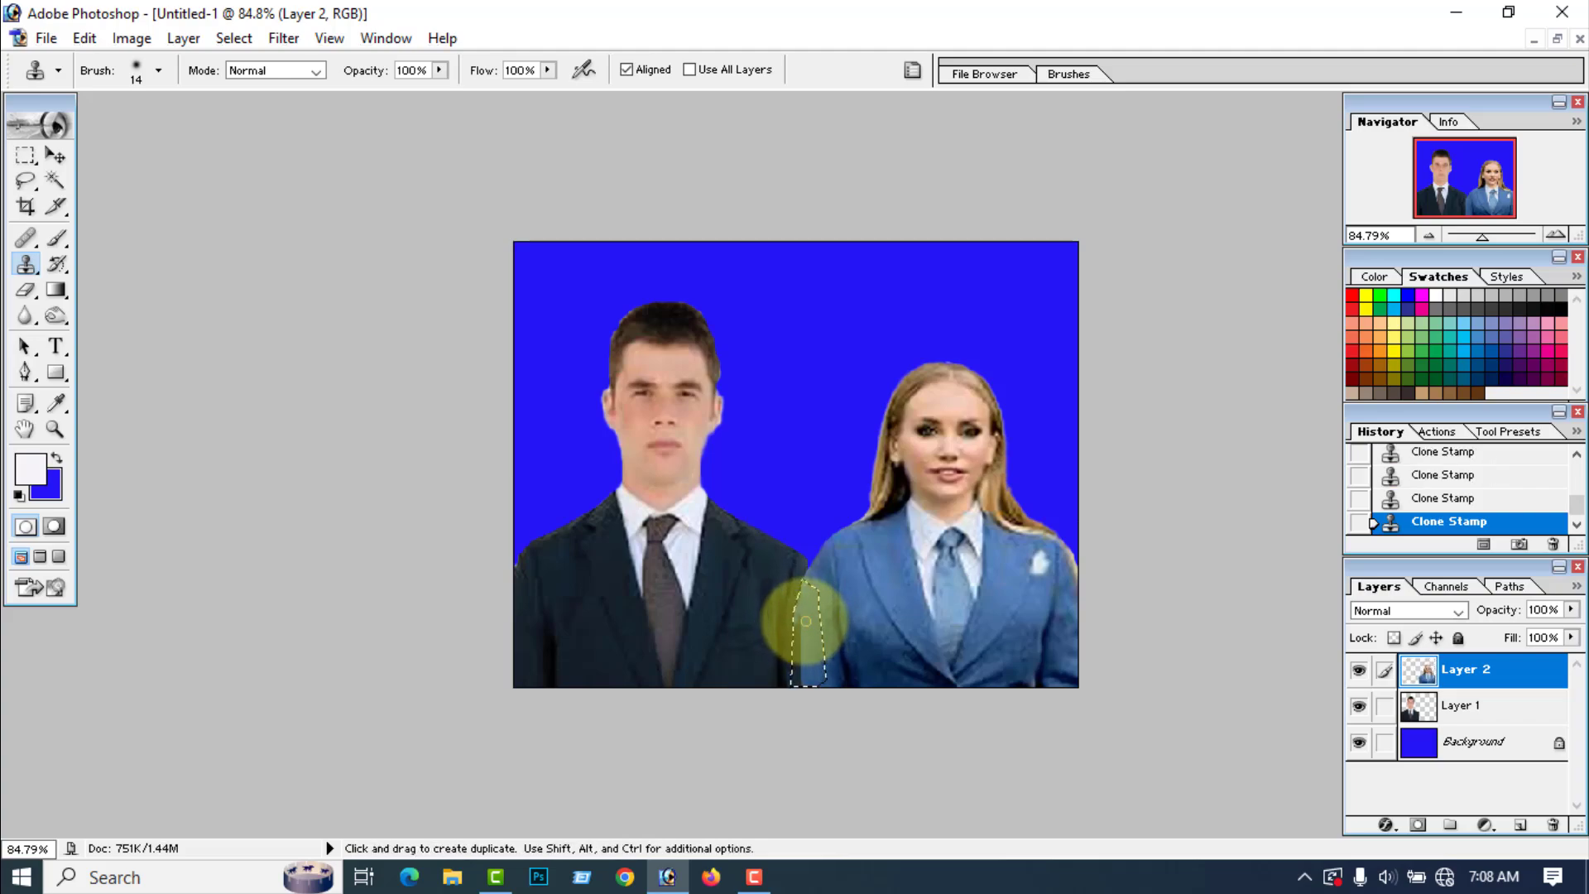
pyautogui.hotkey('ctrl', 'd')
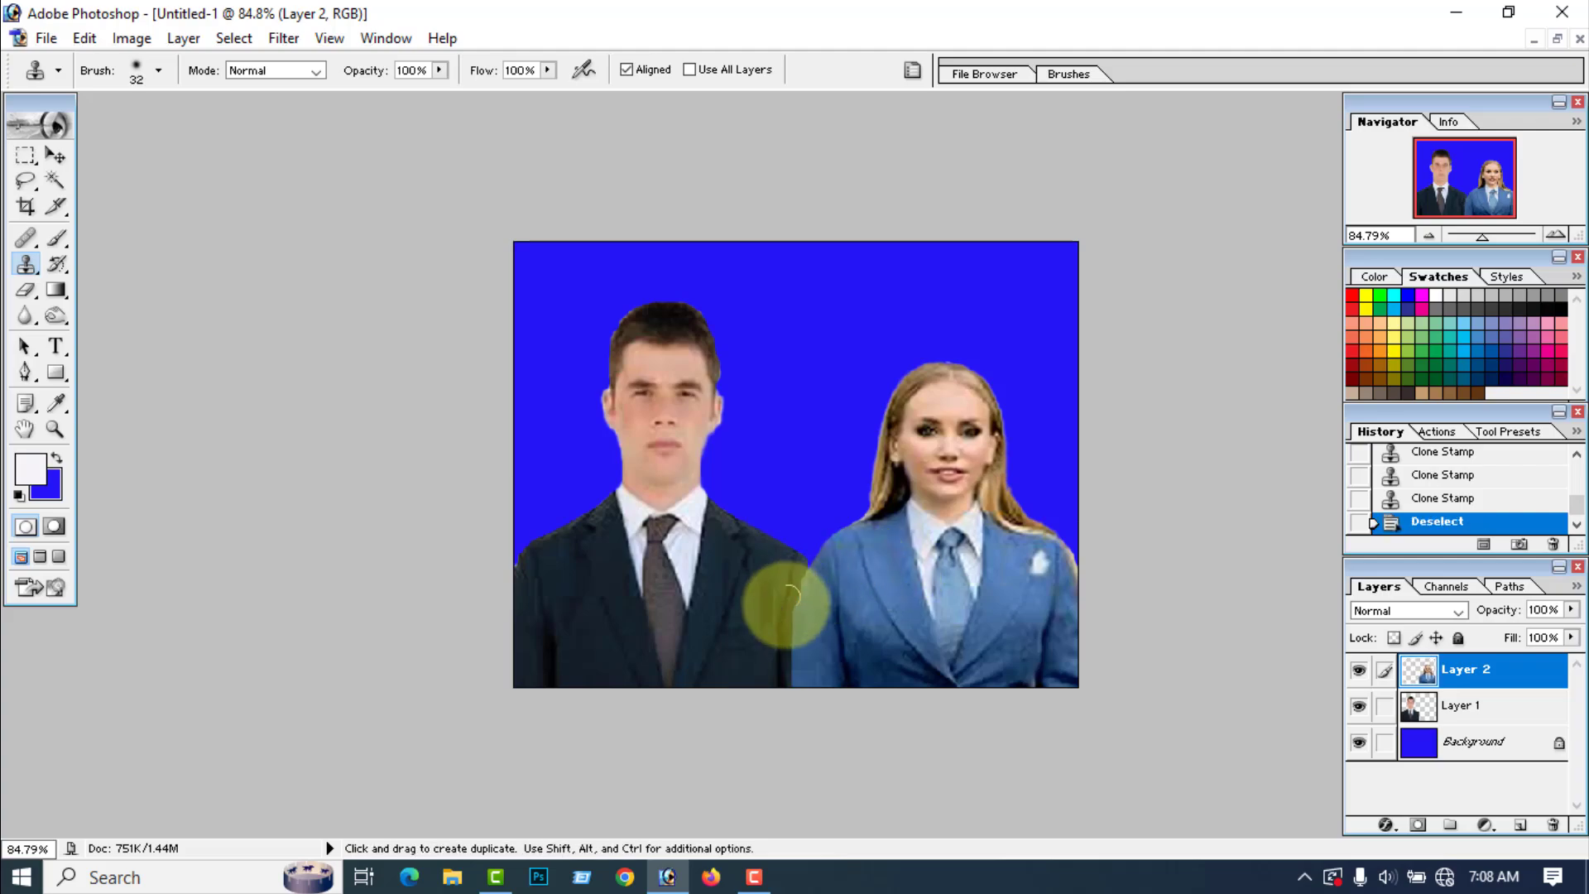
pyautogui.press(']')
pyautogui.press(']')
pyautogui.click(809, 631)
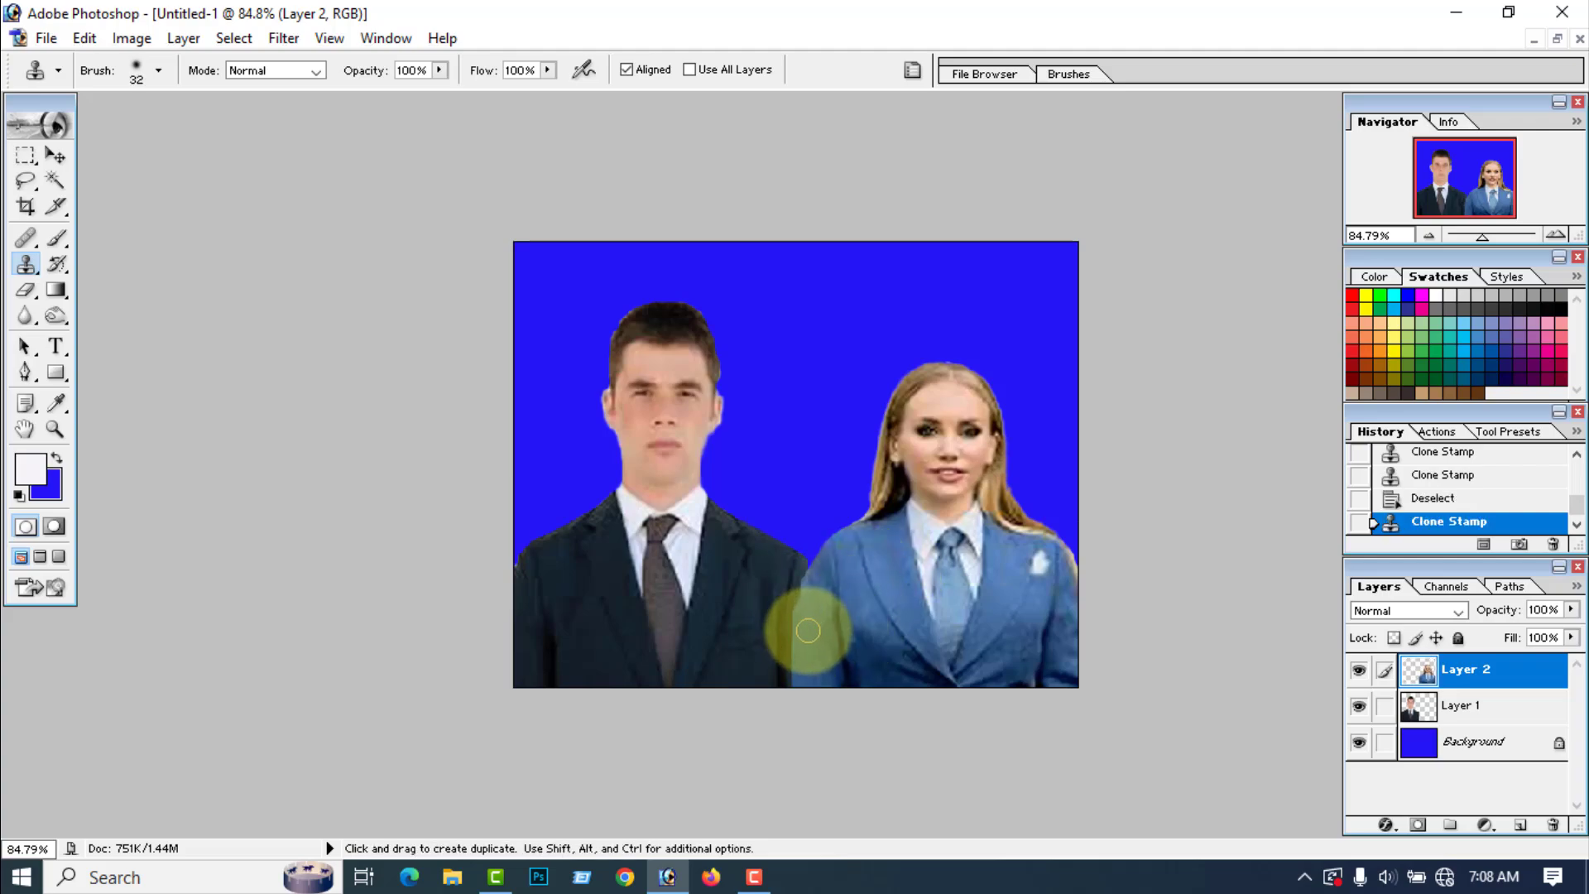
pyautogui.hotkey('ctrl', 'z')
# Step: Soften the woman's outer edges on Layer 2 and the man's outer edges on Layer 1 with the Blur tool
pyautogui.click(26, 318)
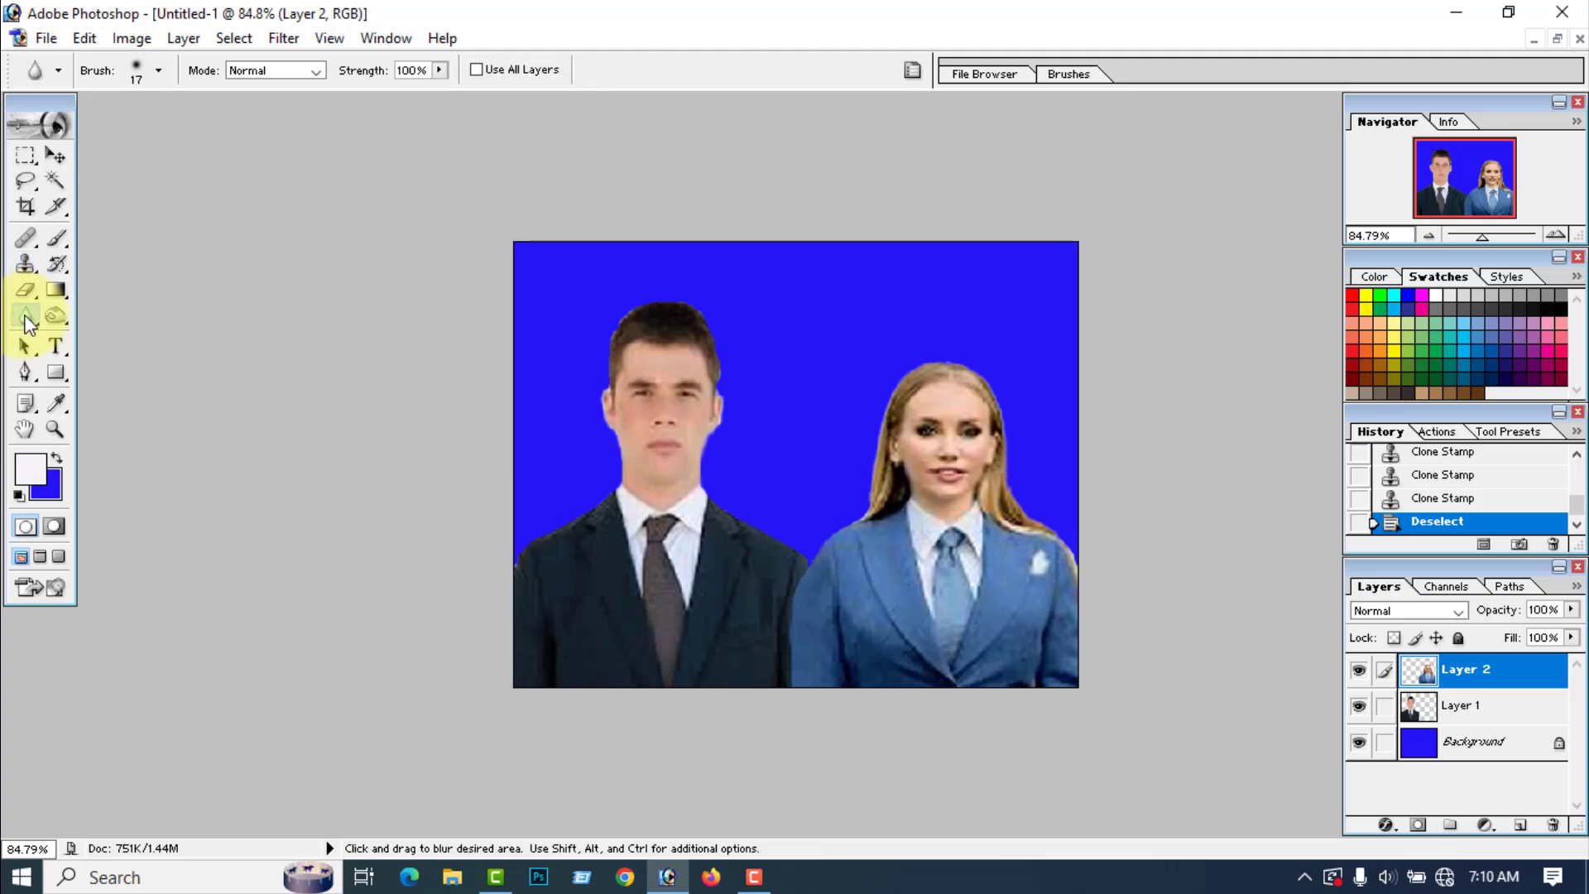
pyautogui.click(560, 538)
pyautogui.press('v')
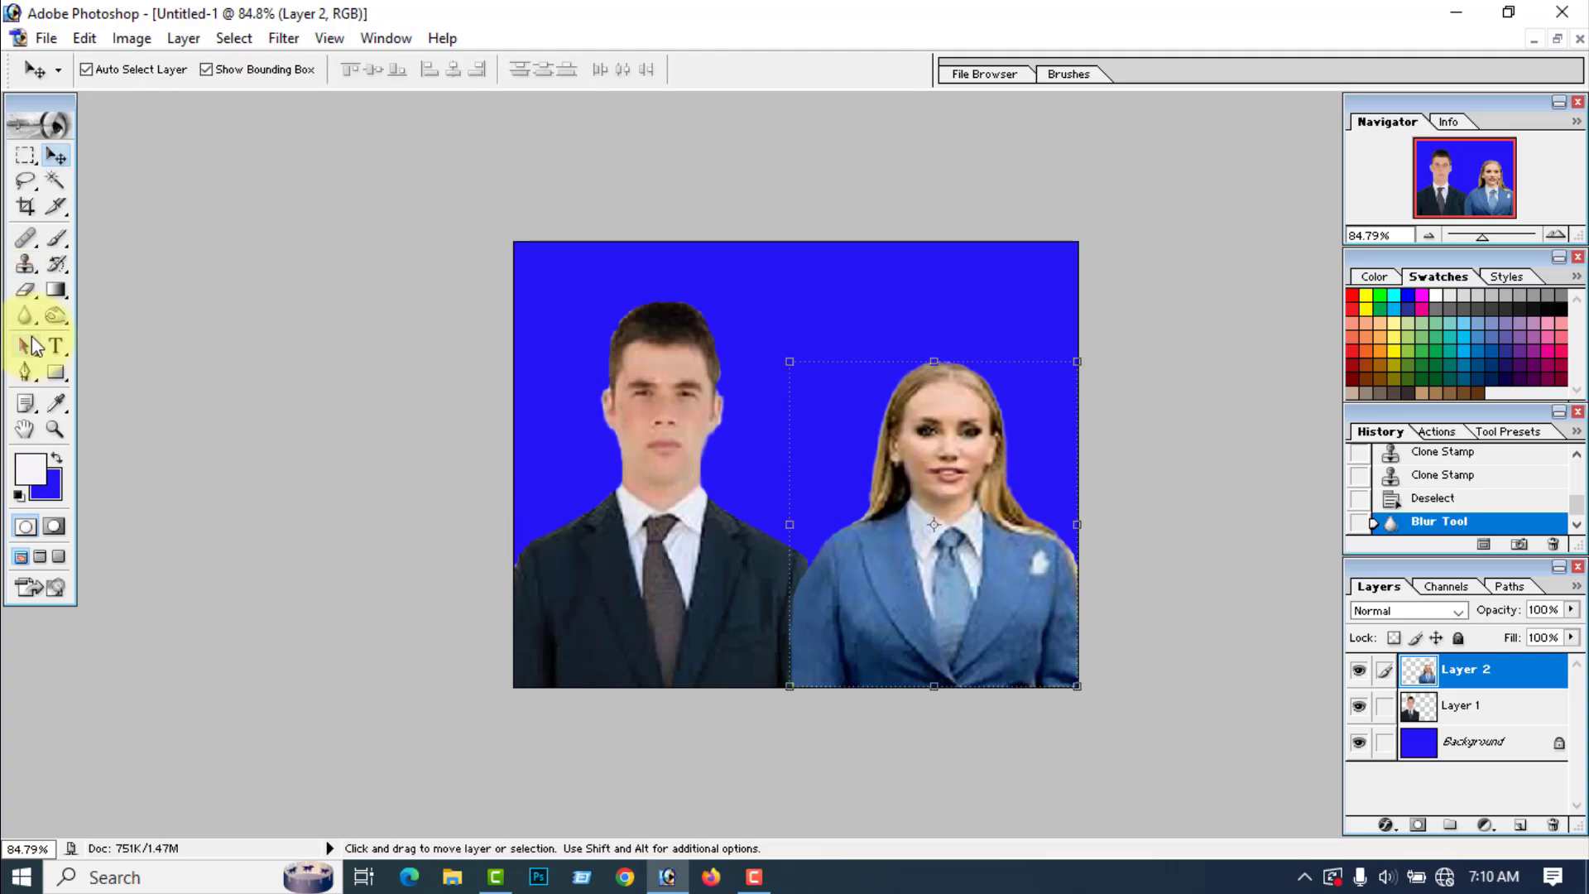
pyautogui.click(26, 315)
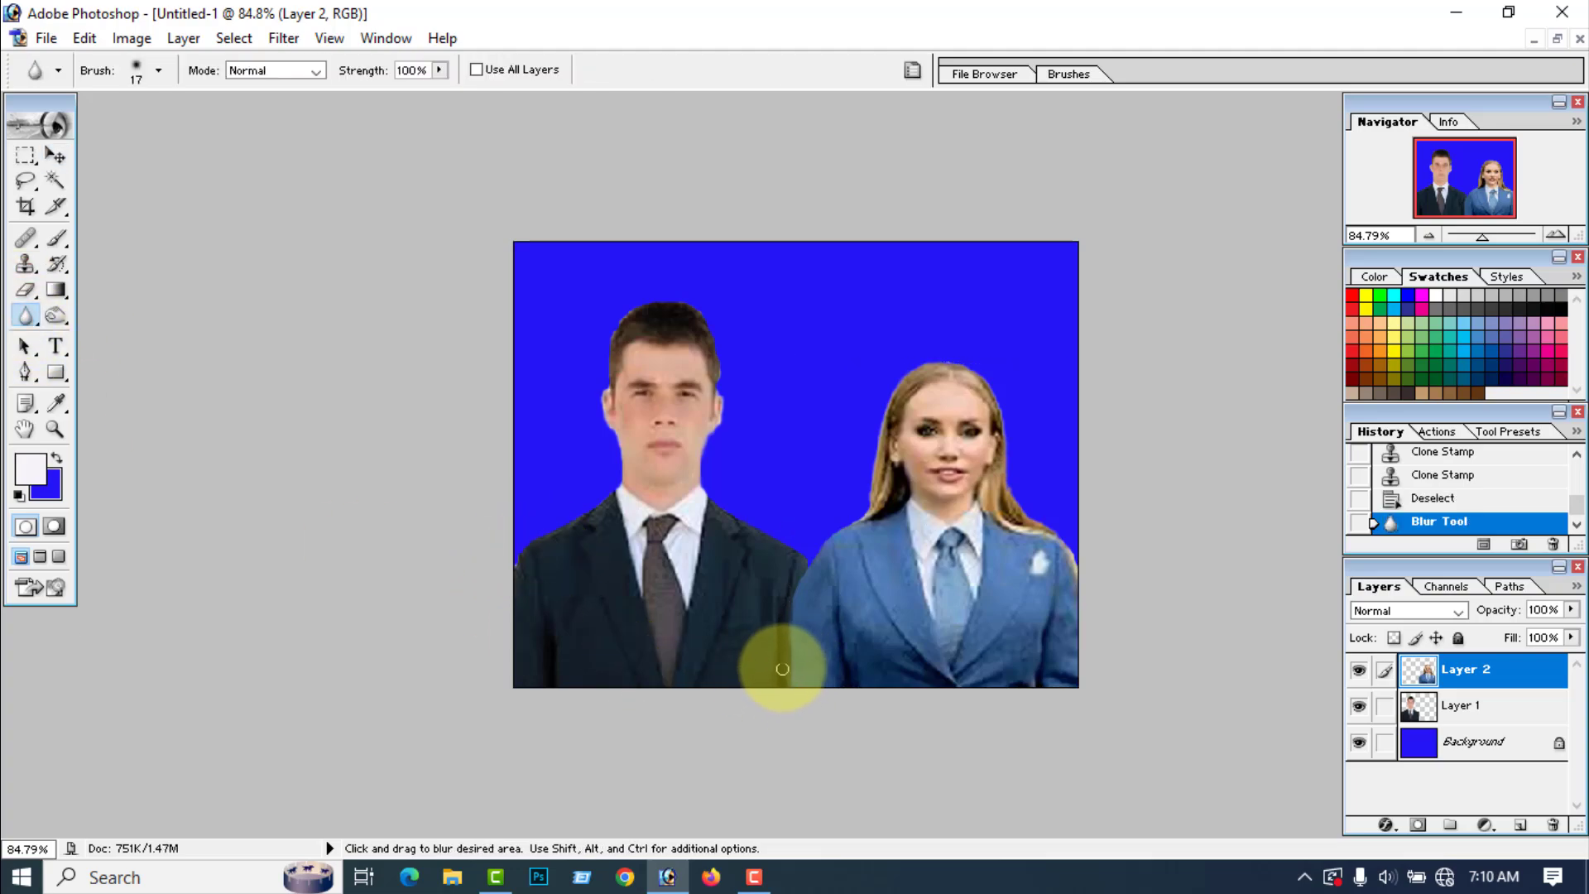
pyautogui.moveTo(791, 629)
pyautogui.mouseDown()
pyautogui.moveTo(809, 557)
pyautogui.moveTo(852, 532)
pyautogui.moveTo(823, 532)
pyautogui.mouseUp()
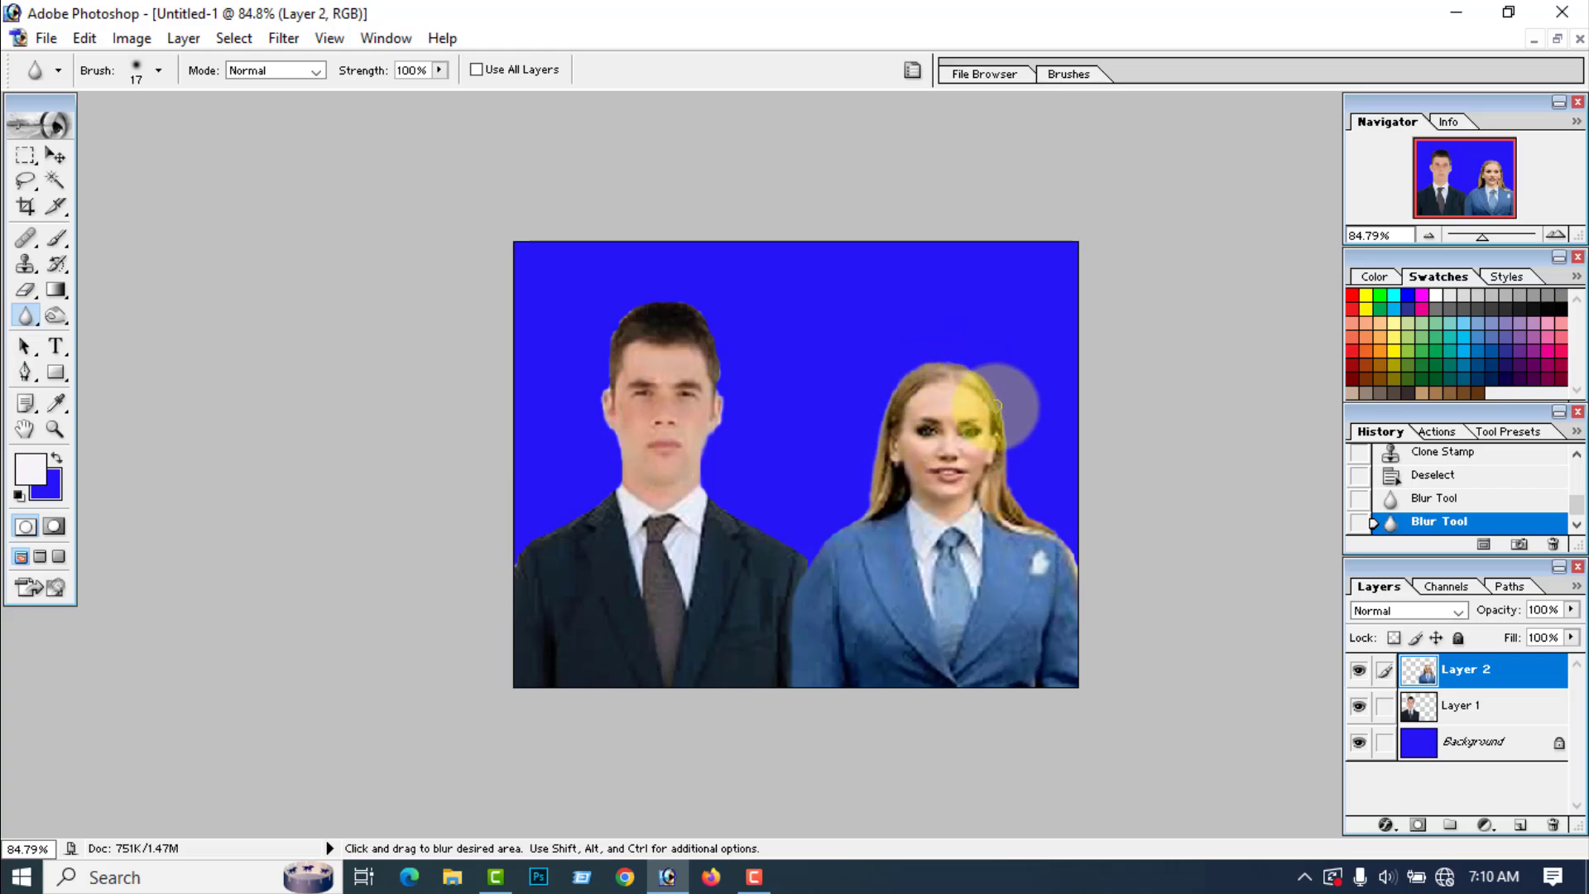
pyautogui.moveTo(1035, 525); pyautogui.dragTo(1080, 563)
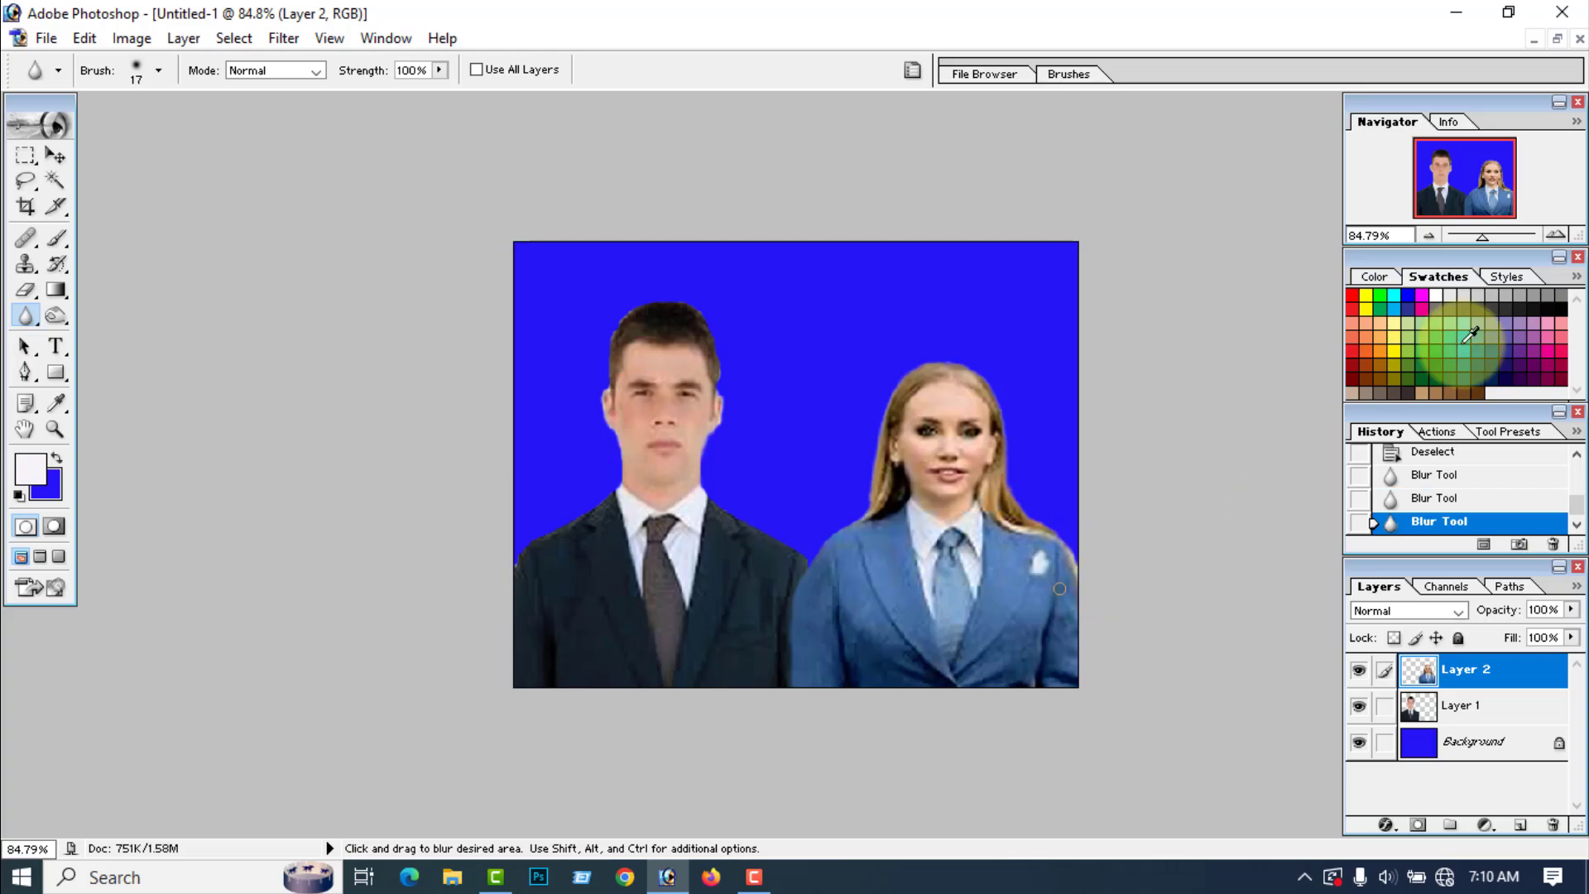
pyautogui.click(1490, 708)
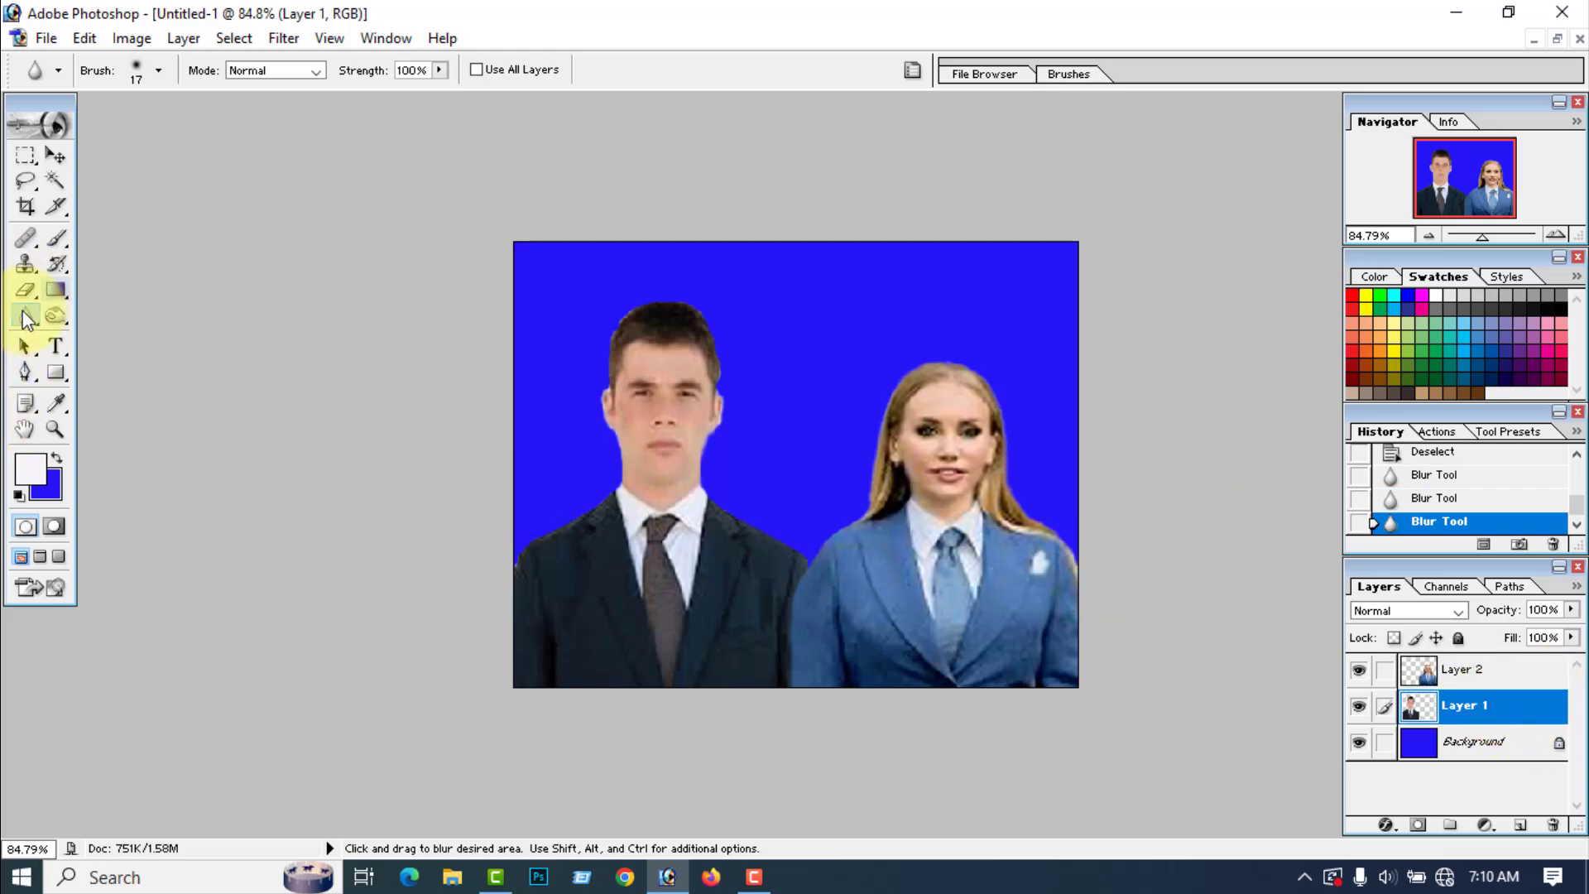
pyautogui.moveTo(509, 687)
pyautogui.mouseDown()
pyautogui.moveTo(529, 548)
pyautogui.moveTo(613, 497)
pyautogui.moveTo(631, 464)
pyautogui.mouseUp()
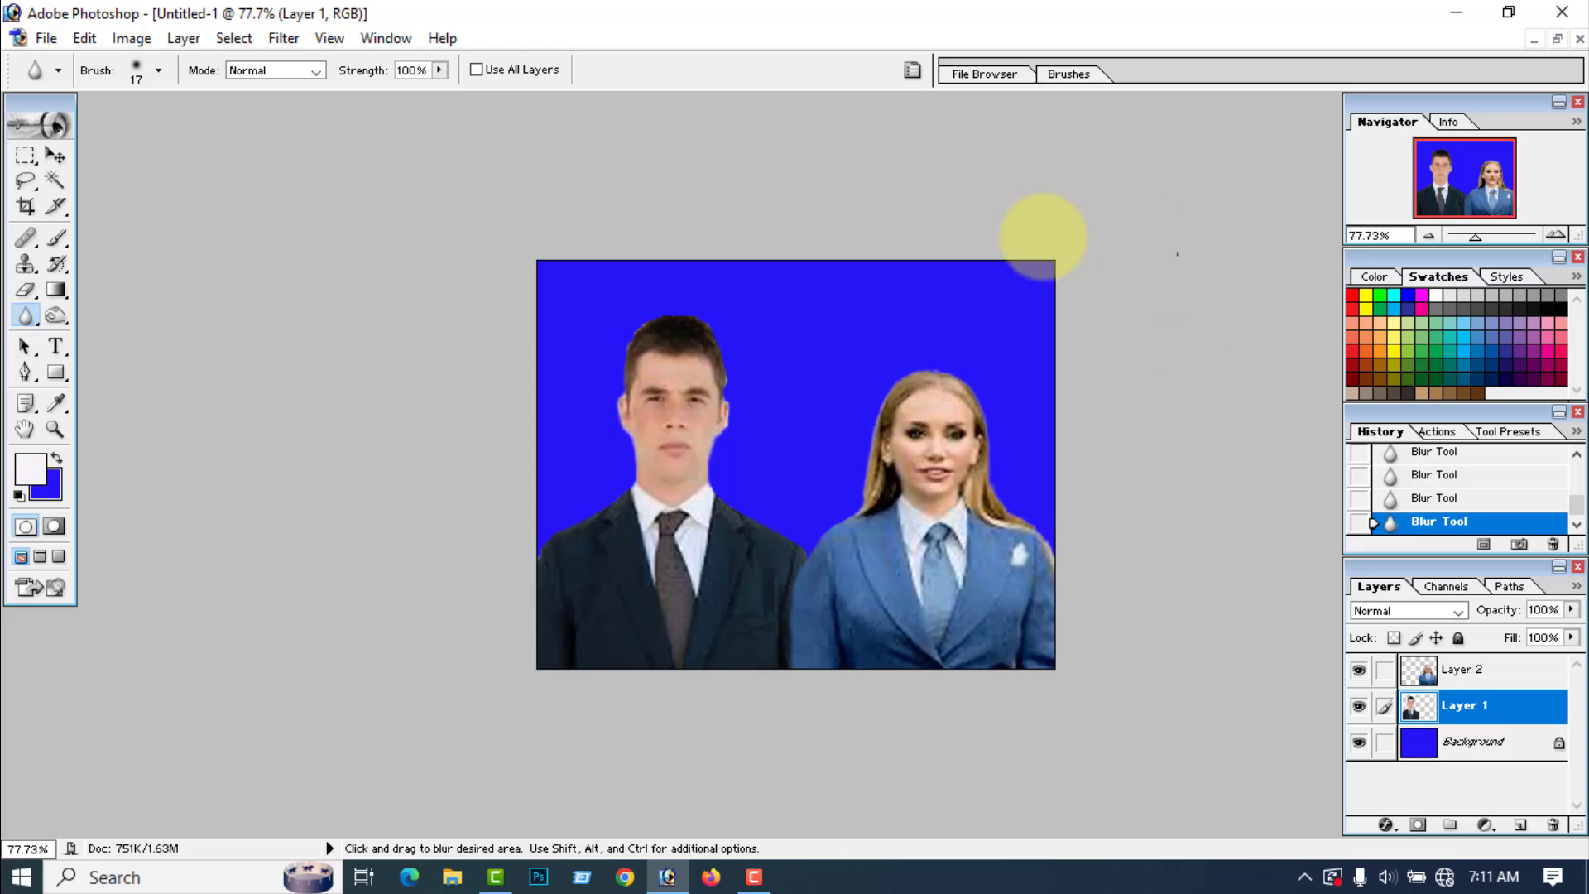
# Step: Save a JPEG copy named Joint on the Desktop at Maximum quality 12, and check the file on the desktop
pyautogui.click(46, 39)
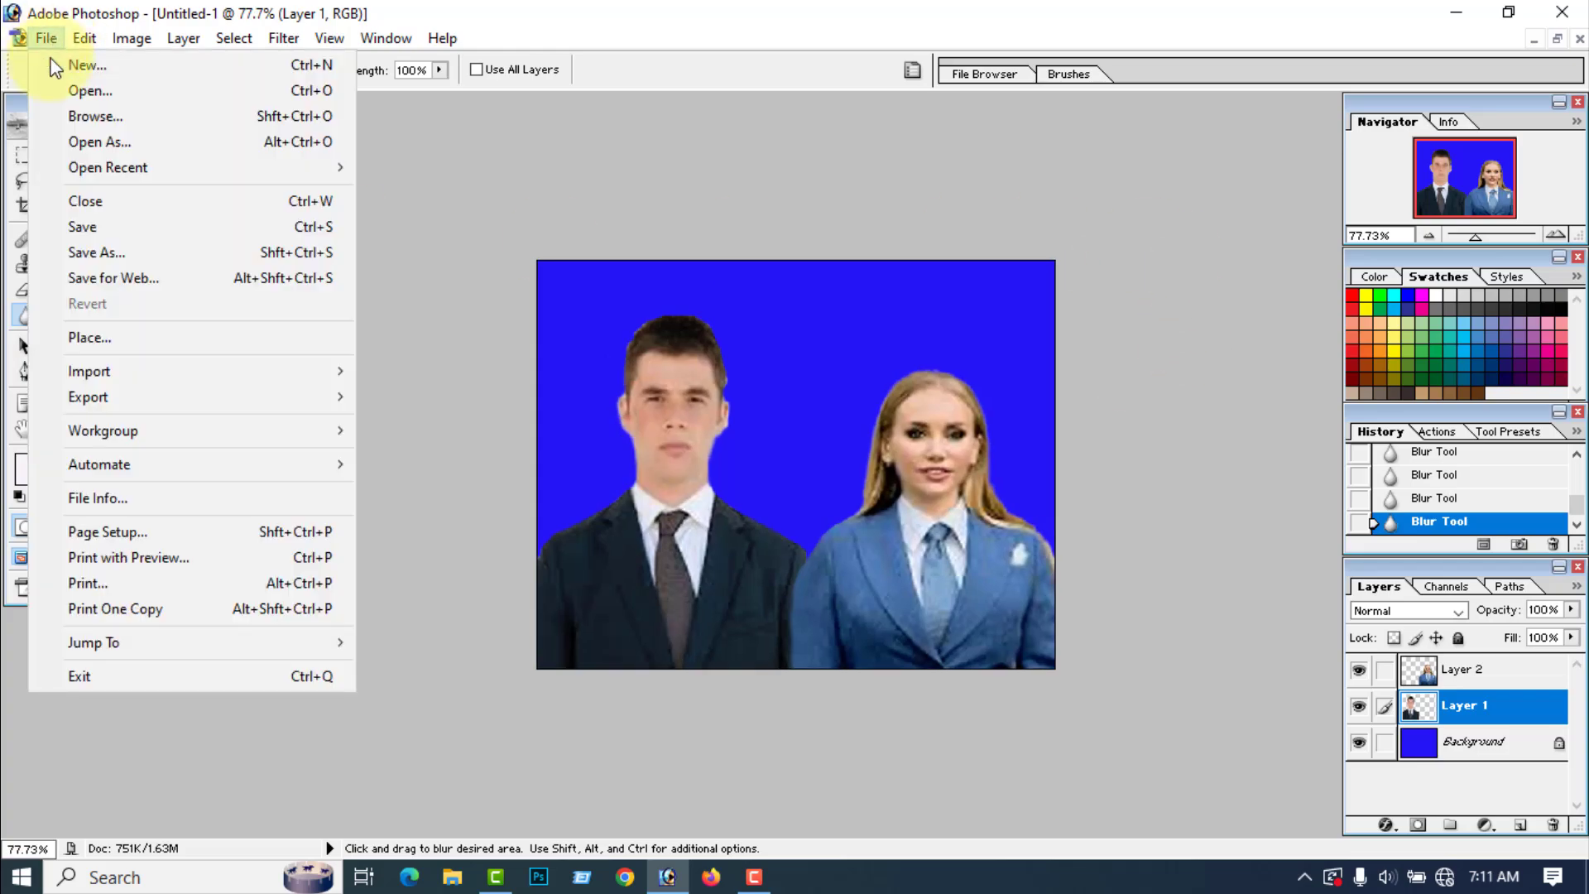
pyautogui.click(101, 251)
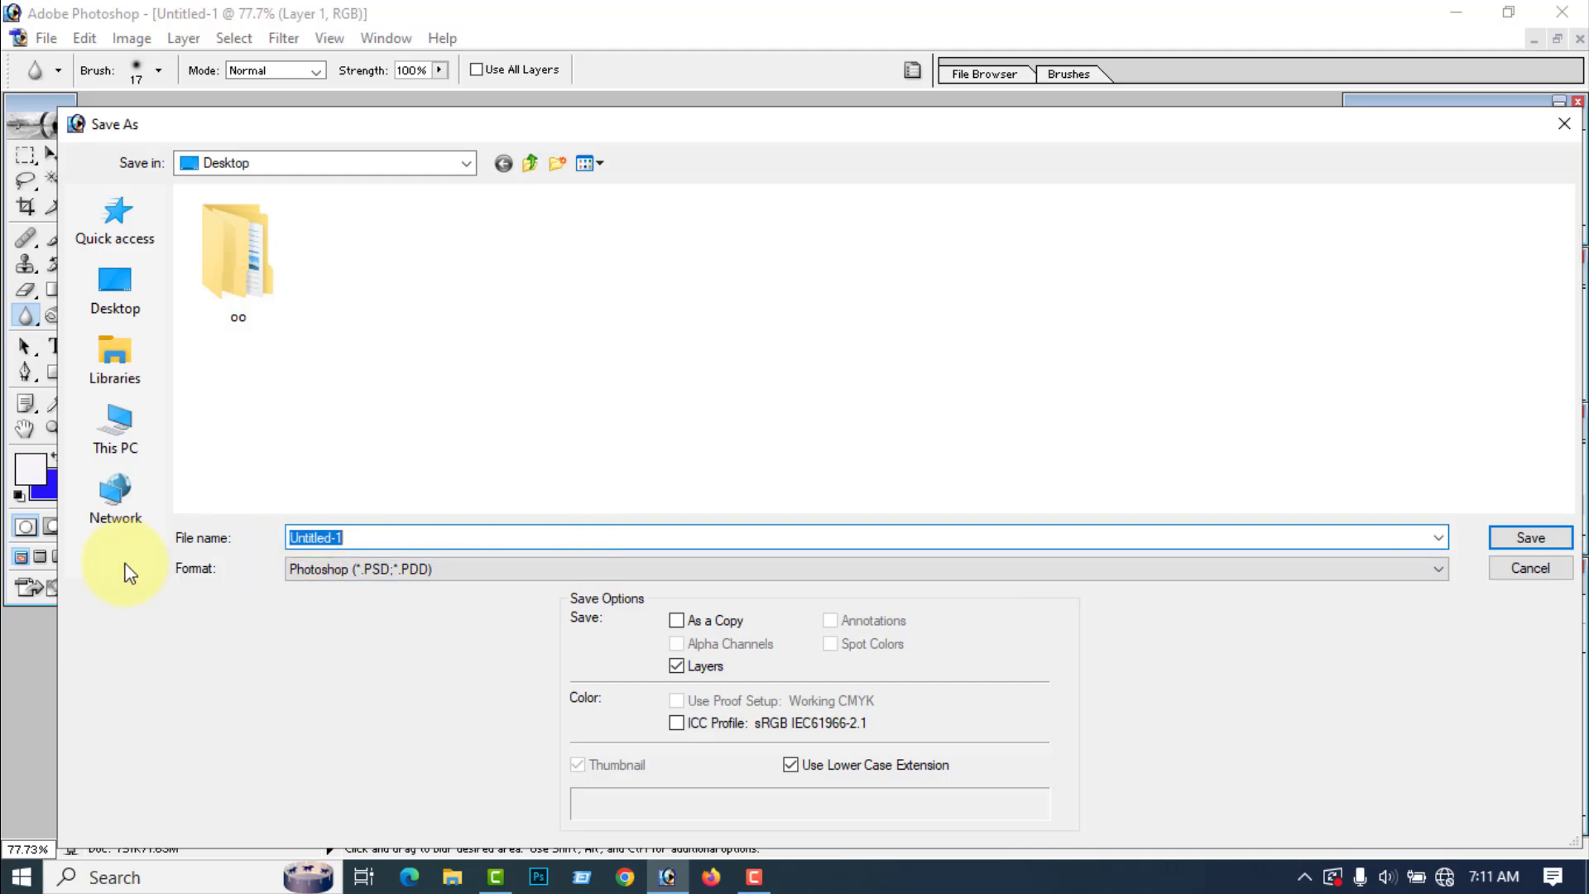
pyautogui.click(479, 569)
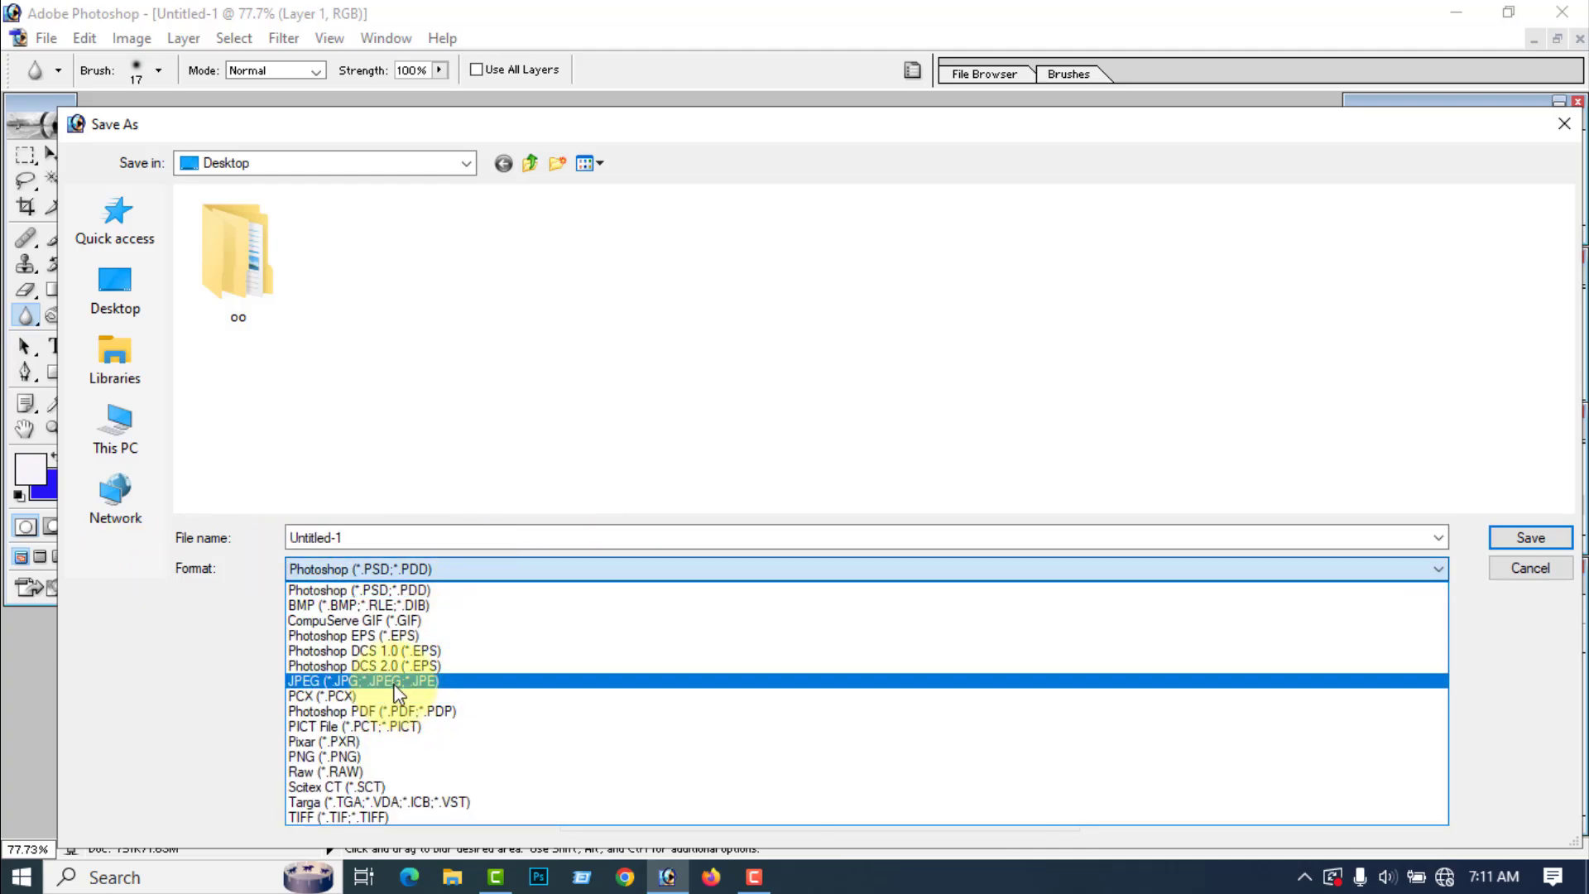
pyautogui.click(396, 681)
pyautogui.click(429, 539)
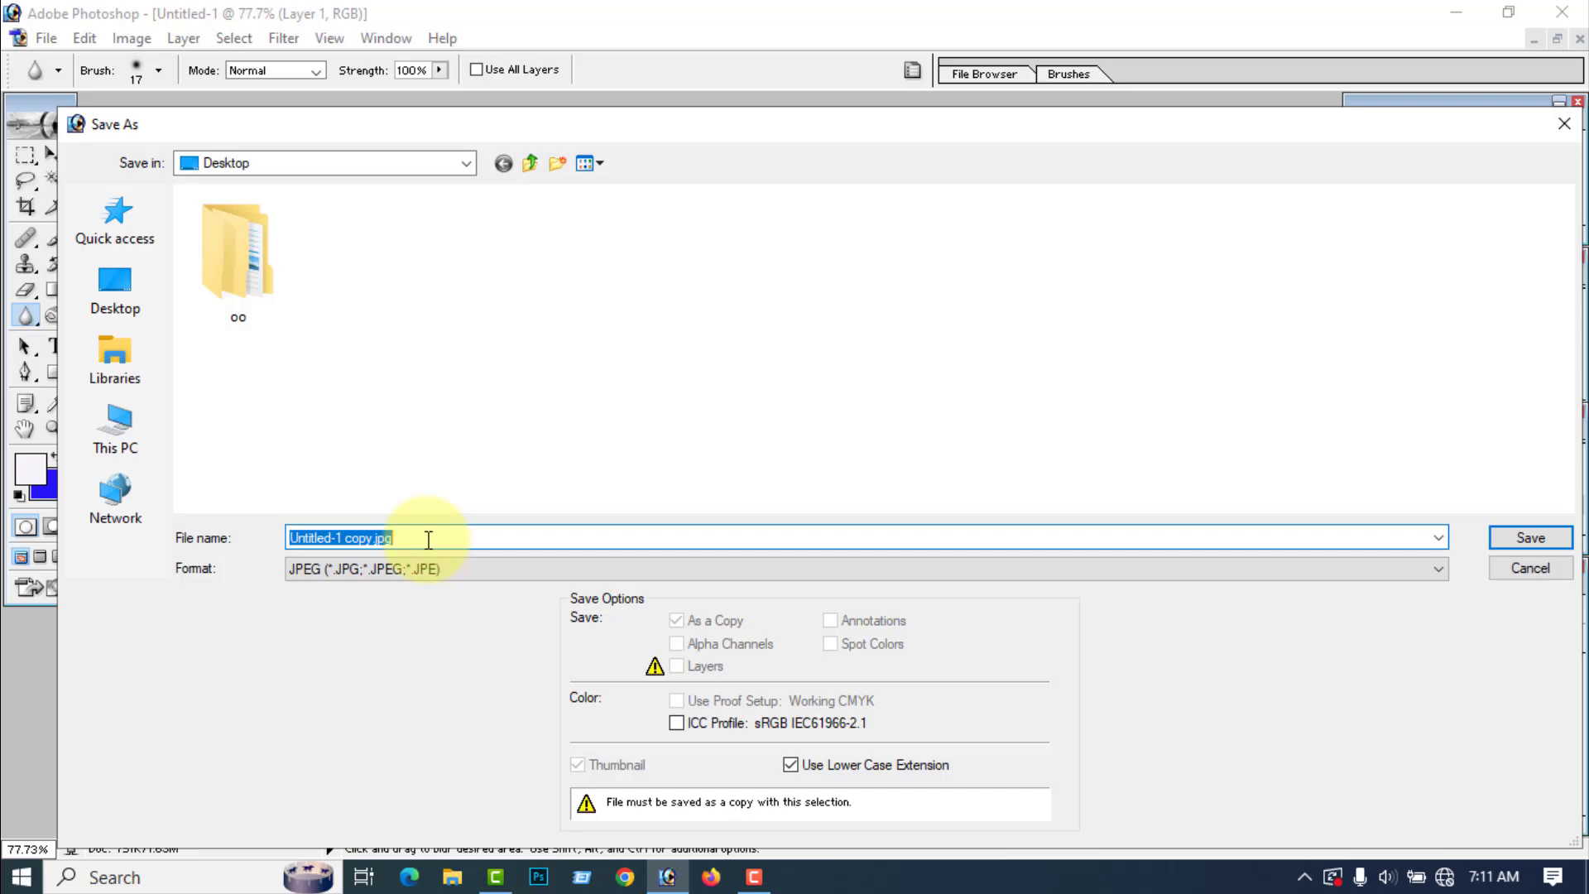
pyautogui.write('Joint')
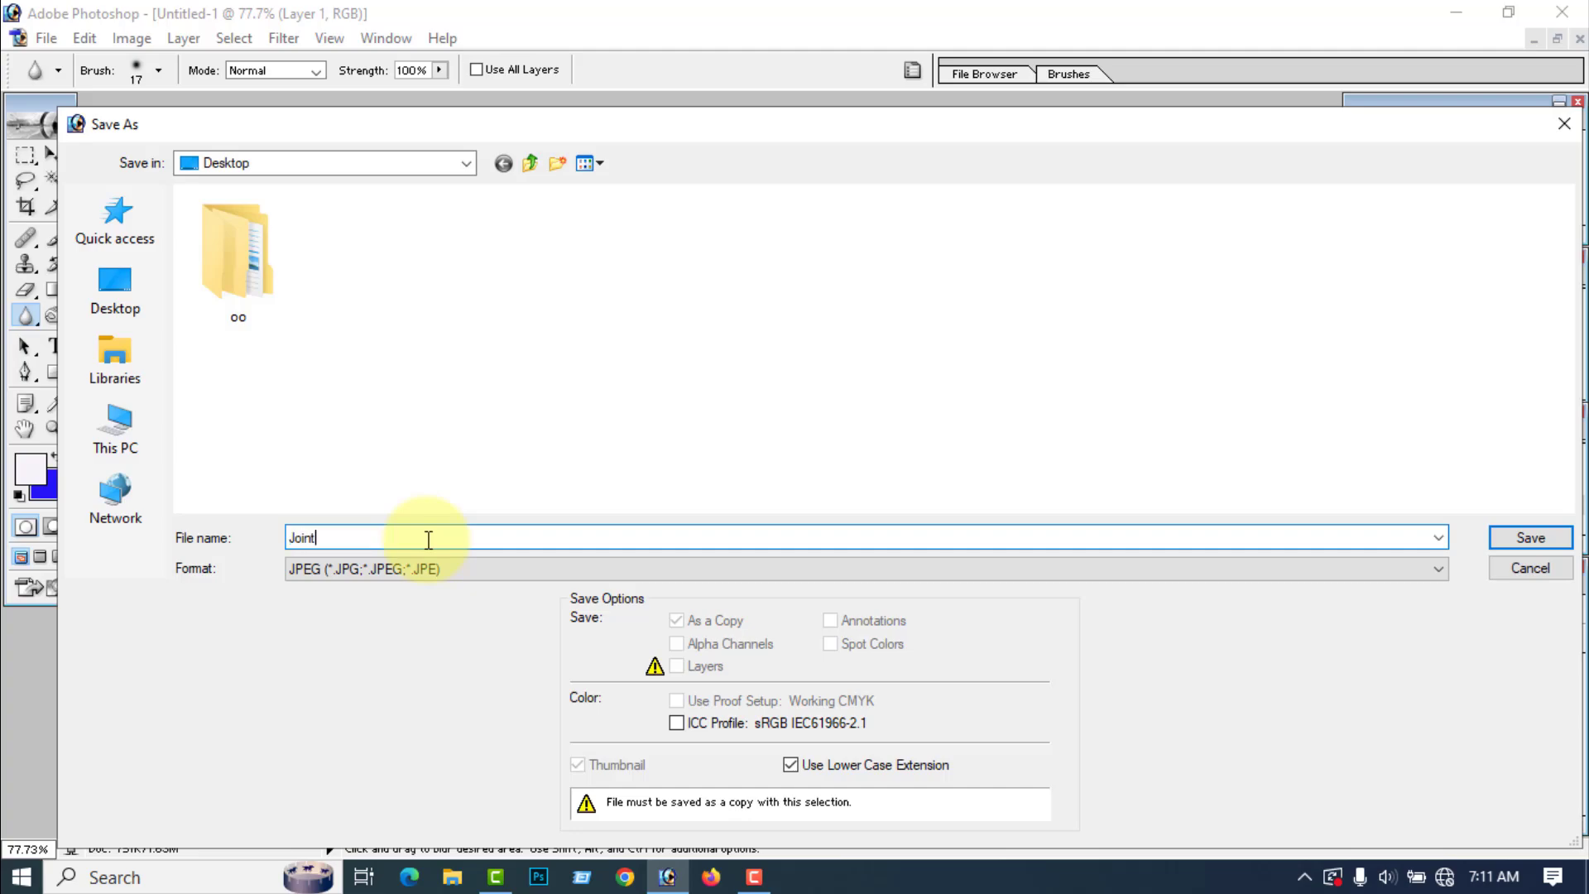
pyautogui.click(124, 292)
pyautogui.click(1526, 538)
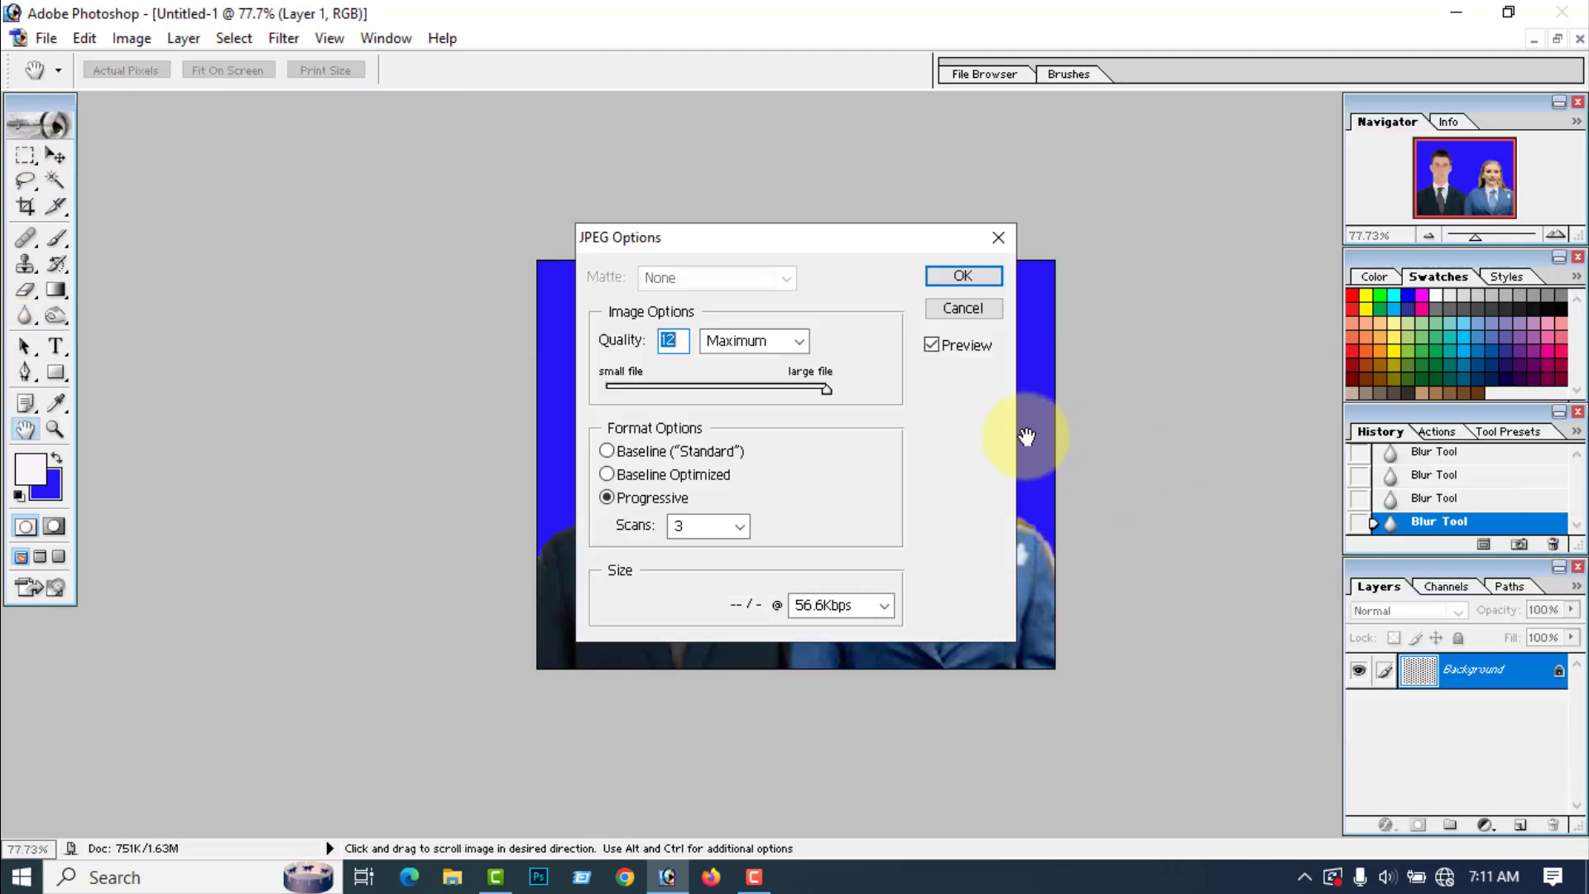
pyautogui.click(973, 280)
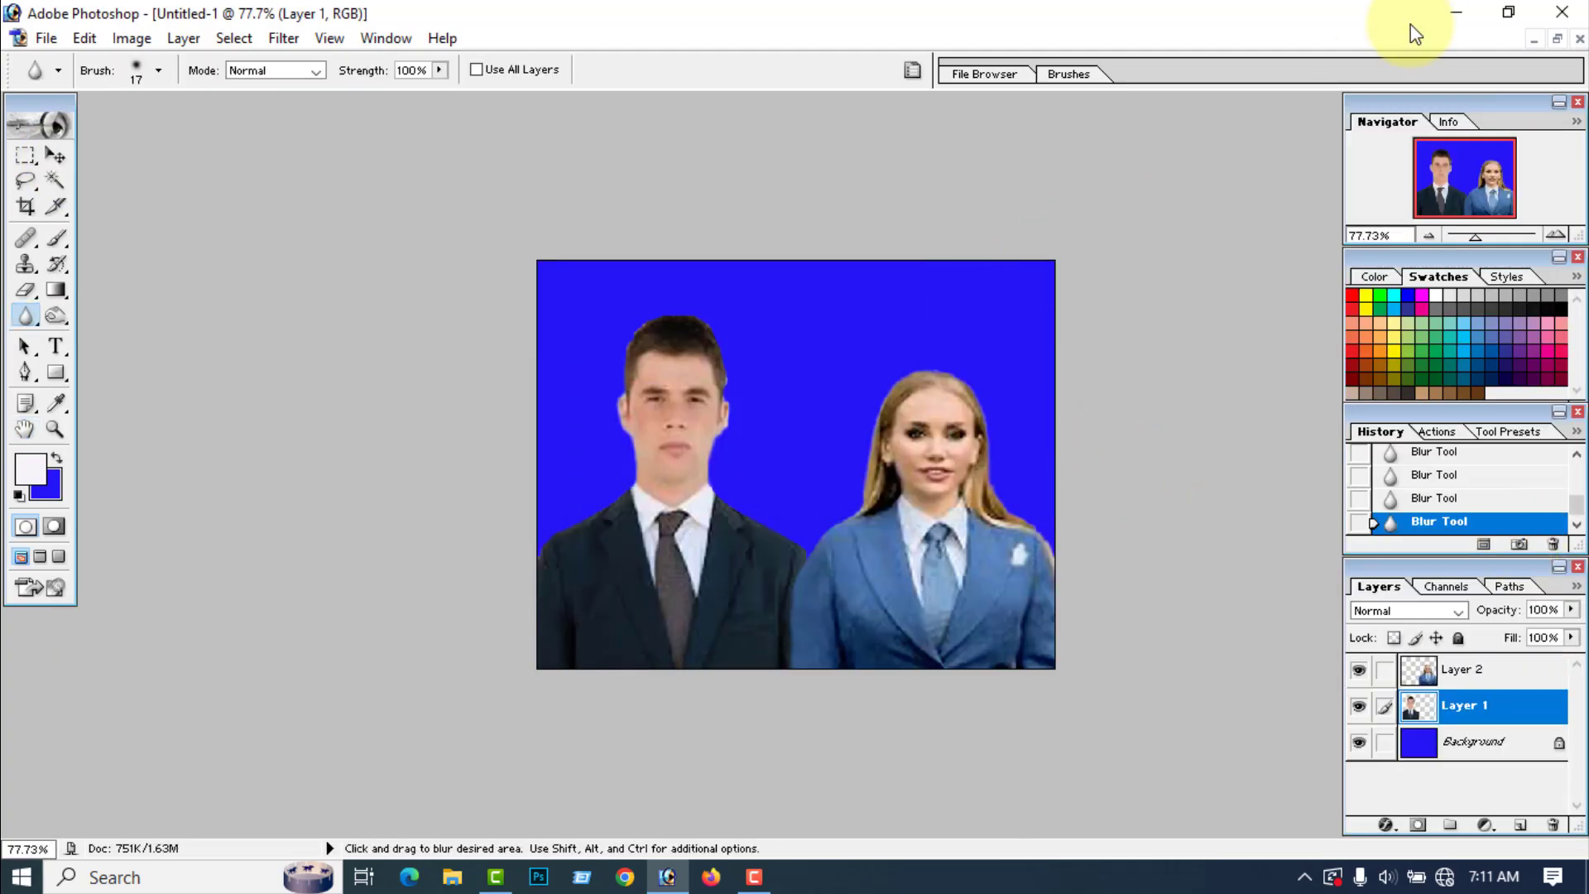
pyautogui.click(1459, 15)
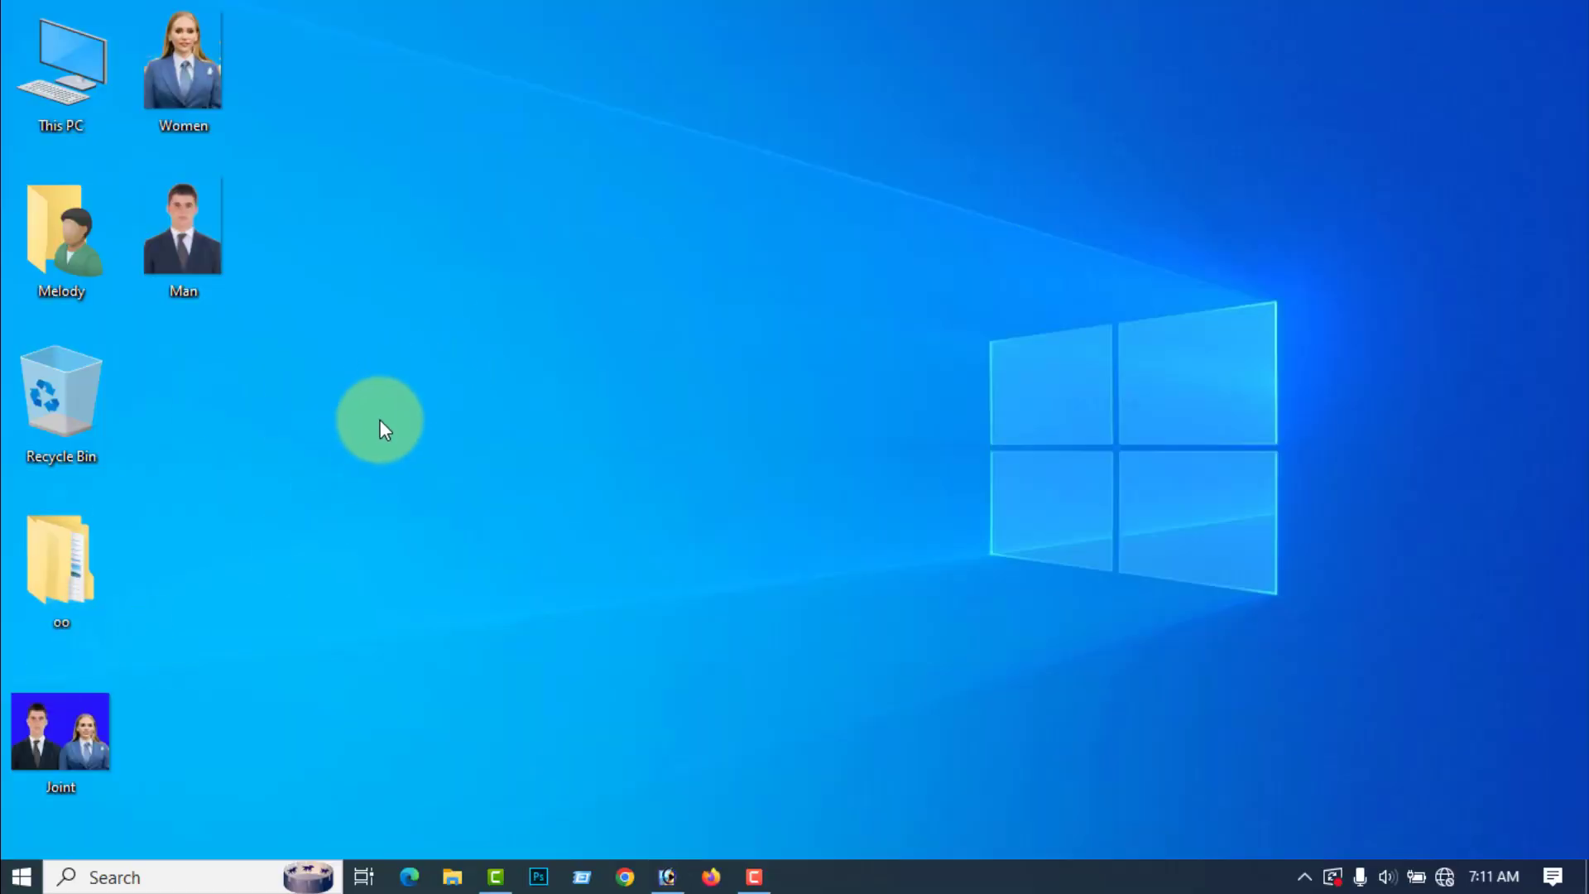
pyautogui.rightClick(385, 414)
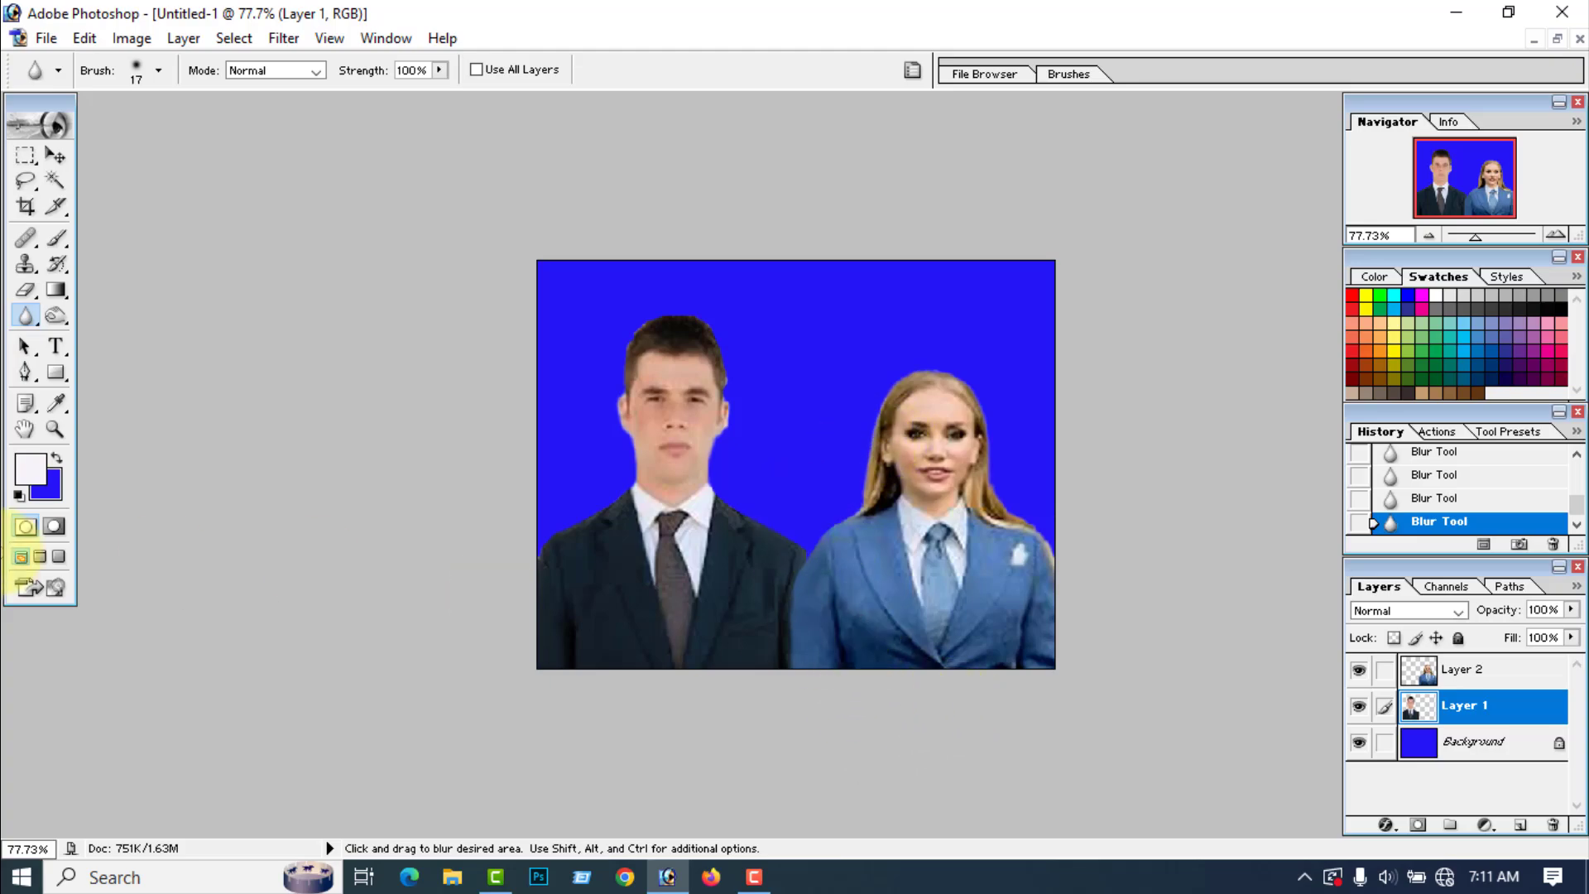
# Step: Set the background color to the near-white F4F4F9 and fill the Background layer with it
pyautogui.click(47, 485)
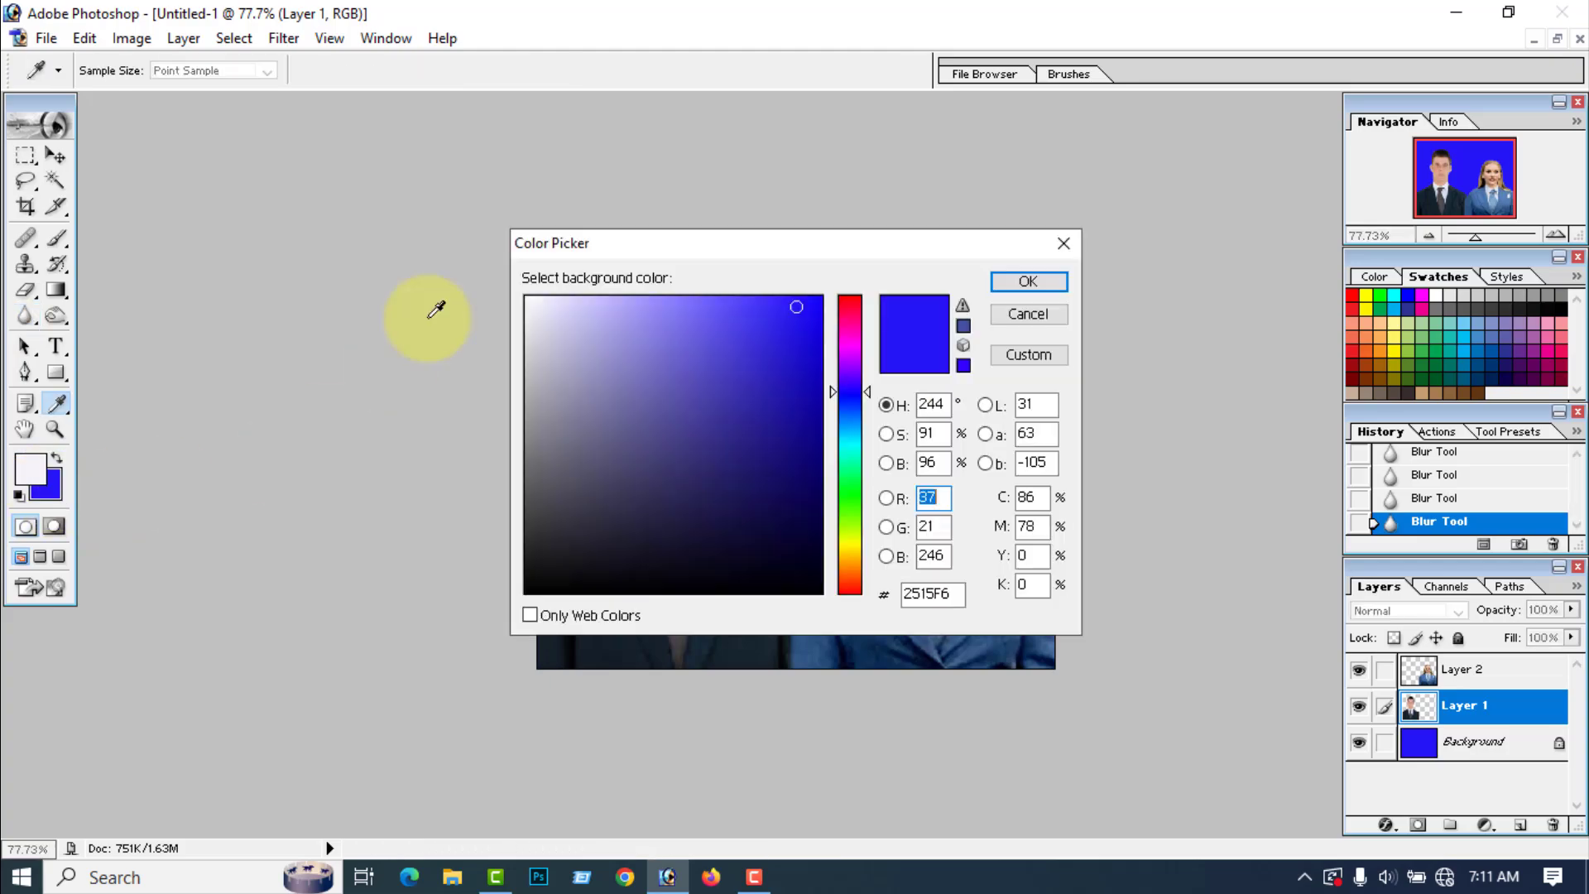
pyautogui.click(532, 303)
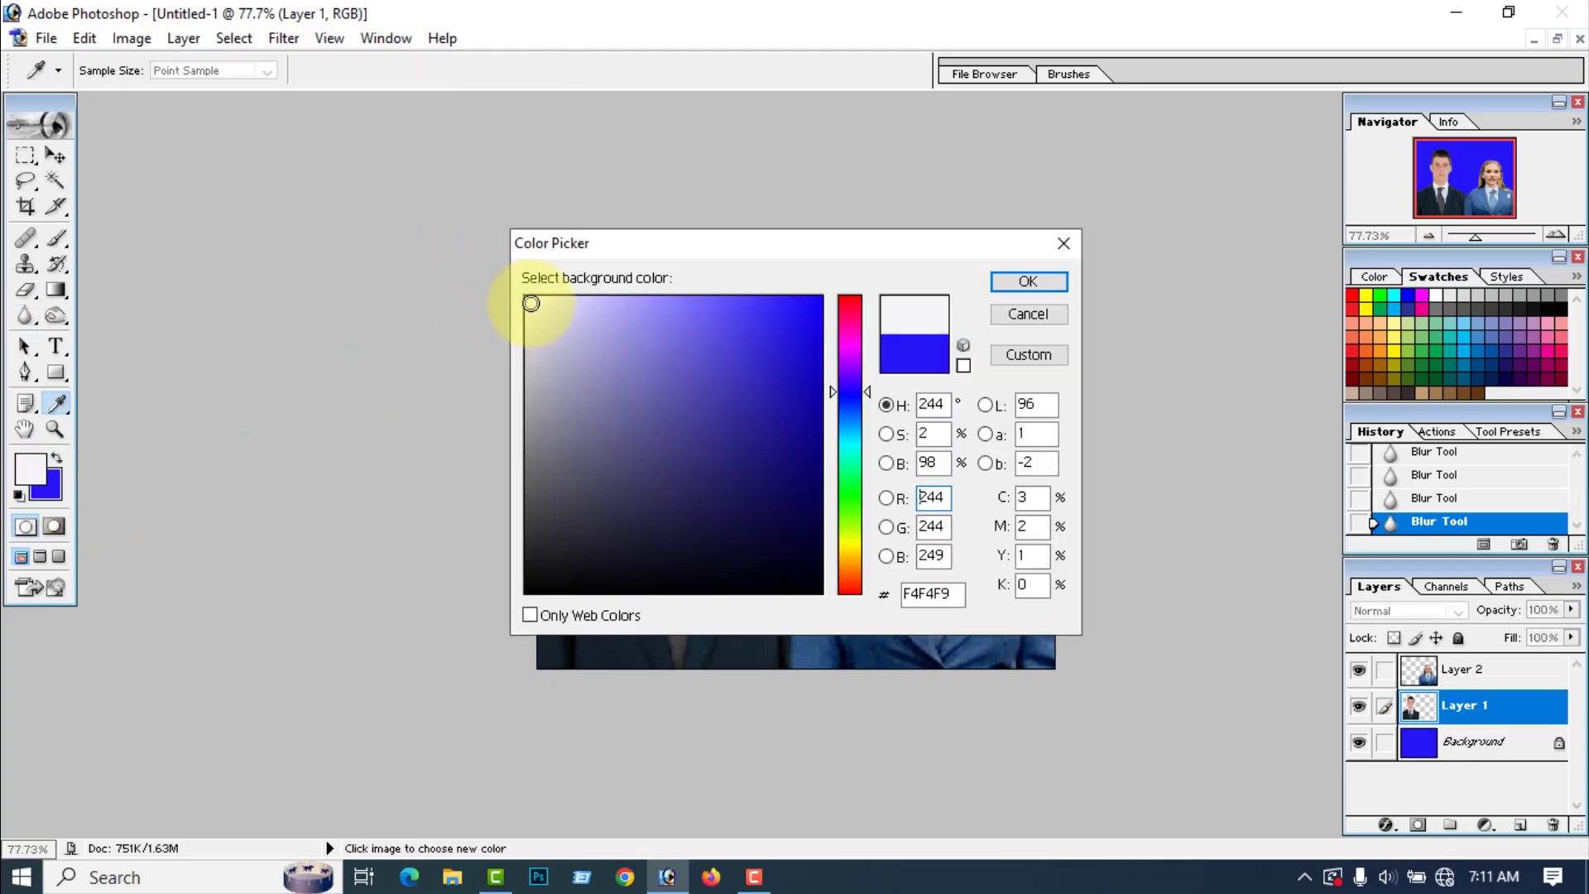
pyautogui.click(1027, 281)
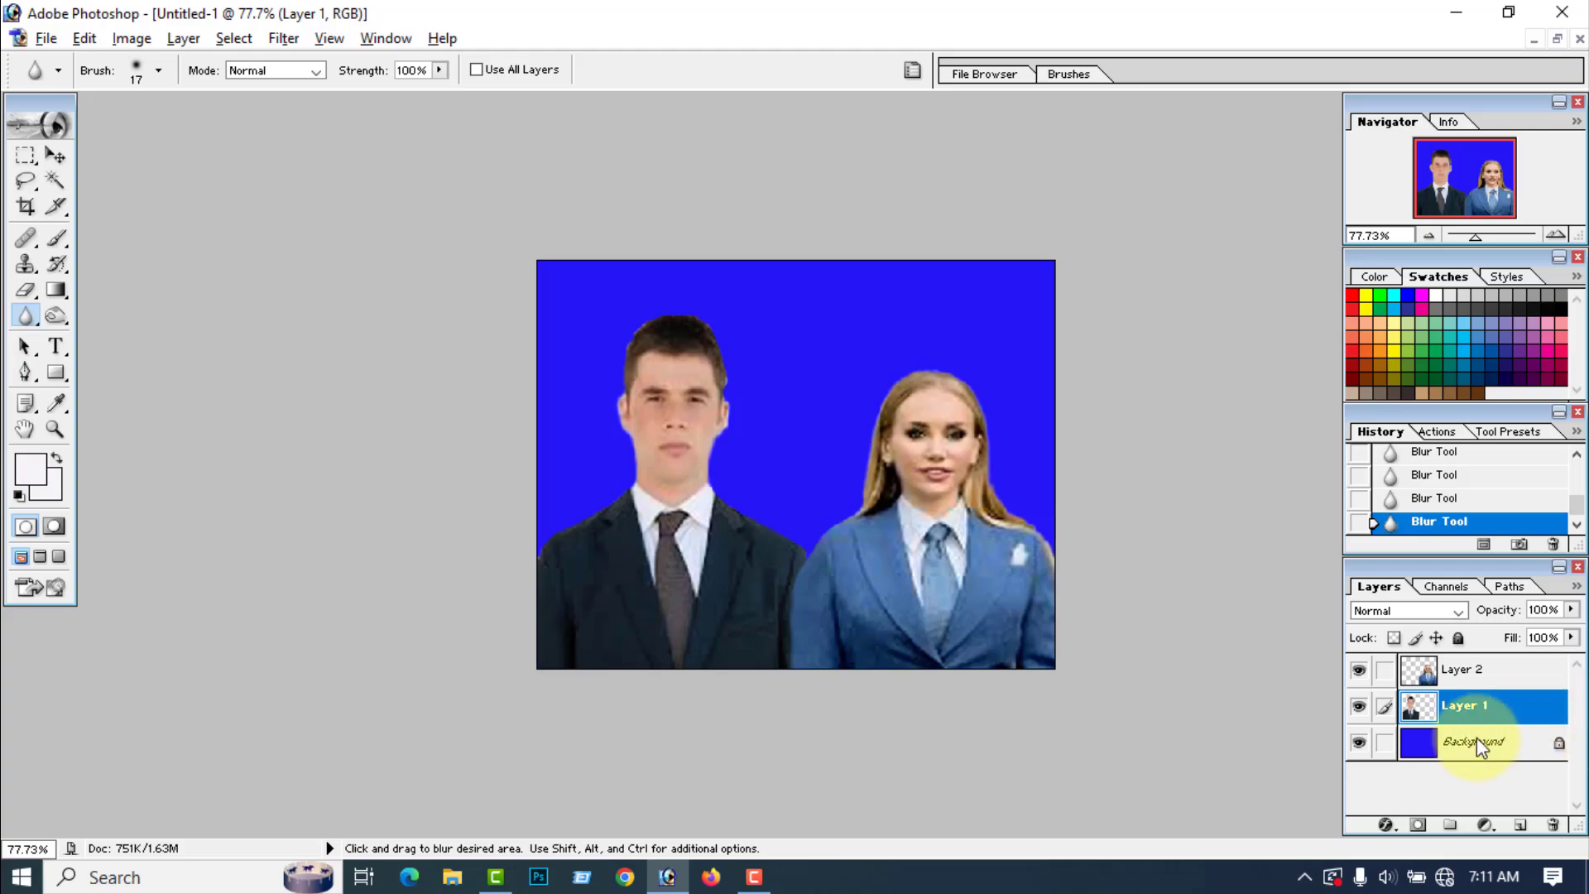
pyautogui.click(1482, 743)
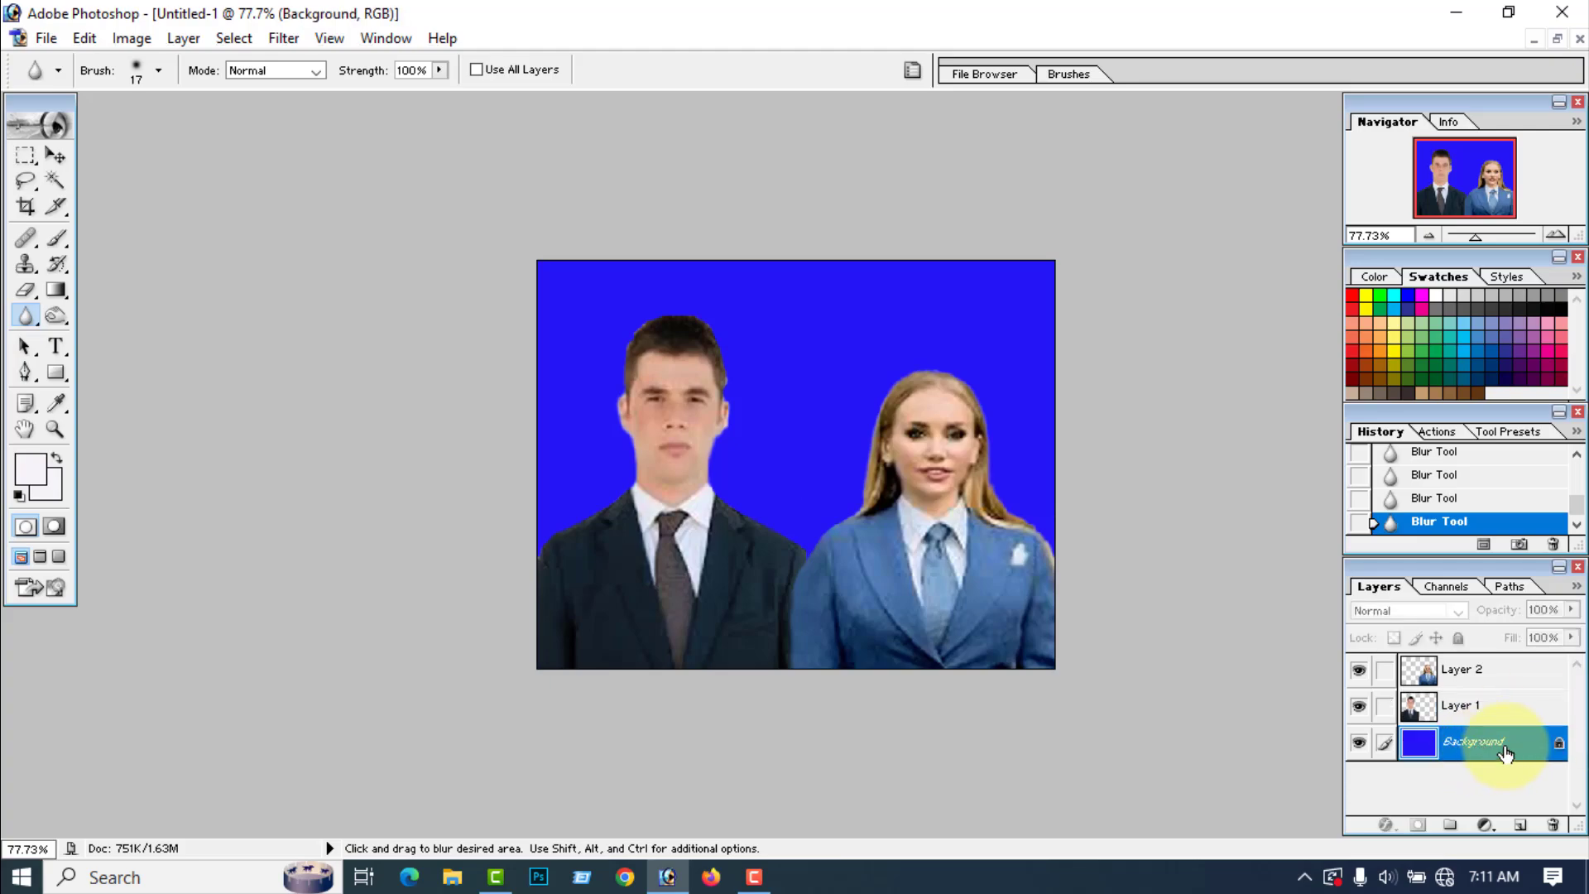
pyautogui.hotkey('ctrl', 'Delete')
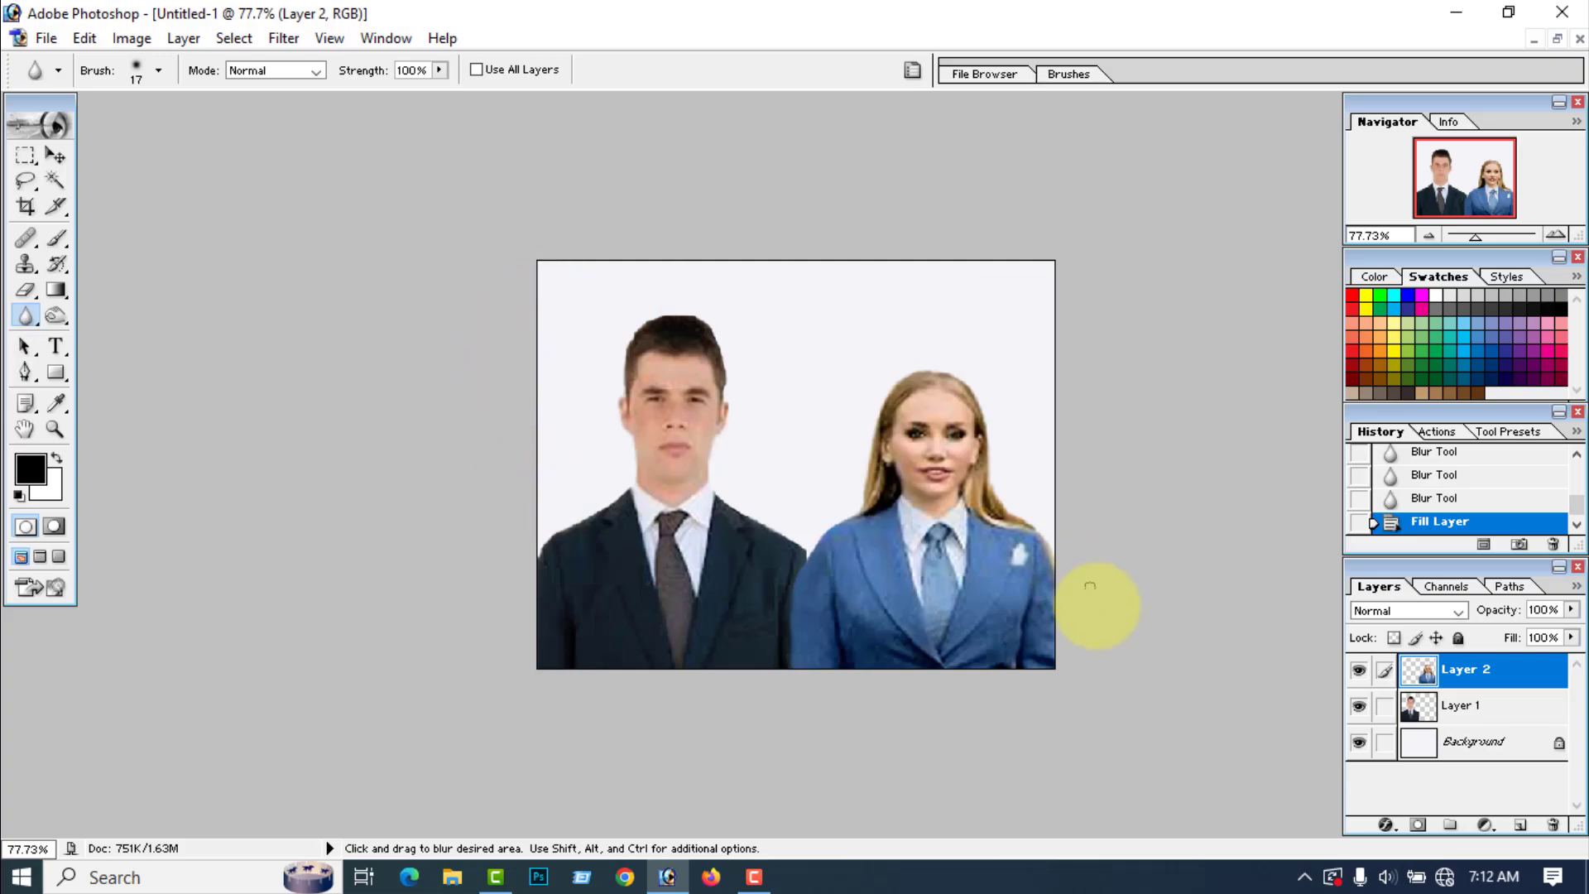
# Step: Make black the background color and enlarge the canvas by a relative 0.02 inches in width and height around the center
pyautogui.click(1481, 750)
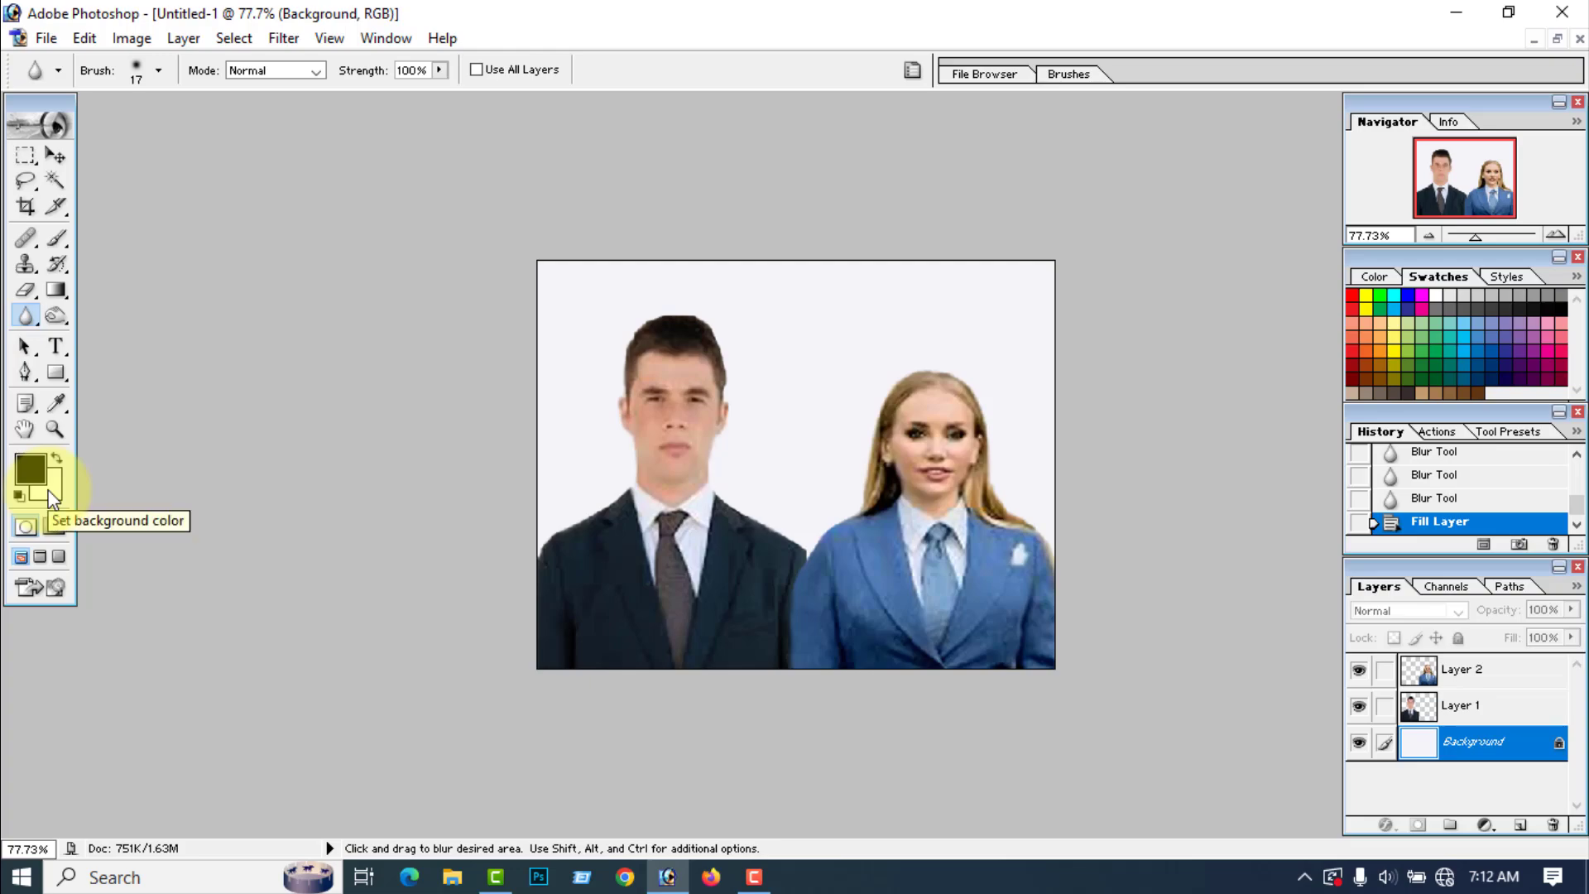
pyautogui.click(56, 456)
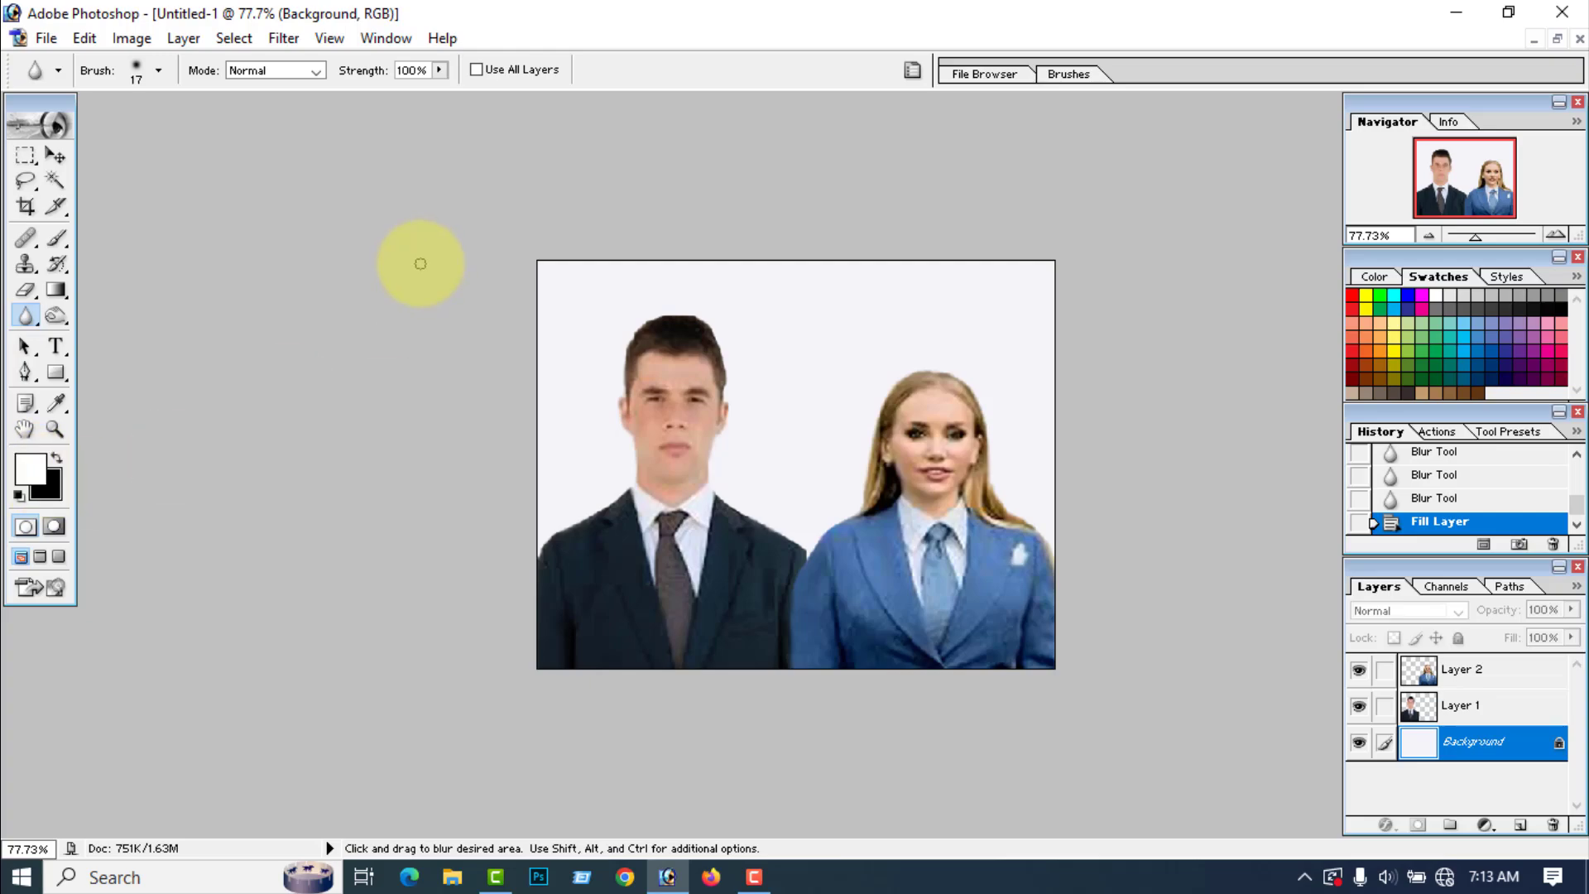
pyautogui.click(133, 38)
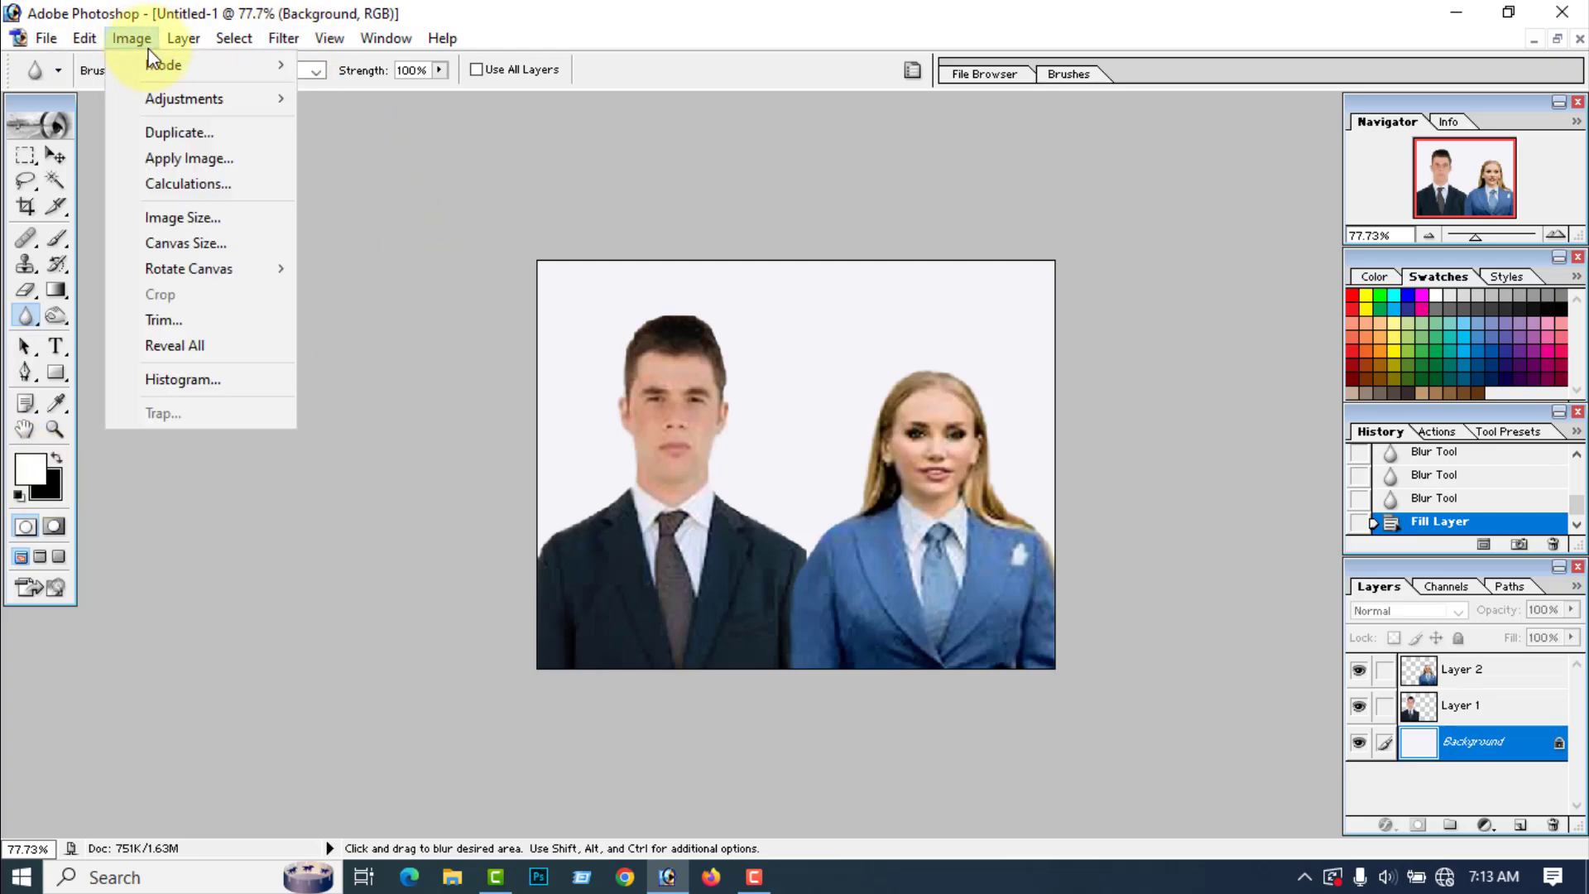
pyautogui.click(165, 242)
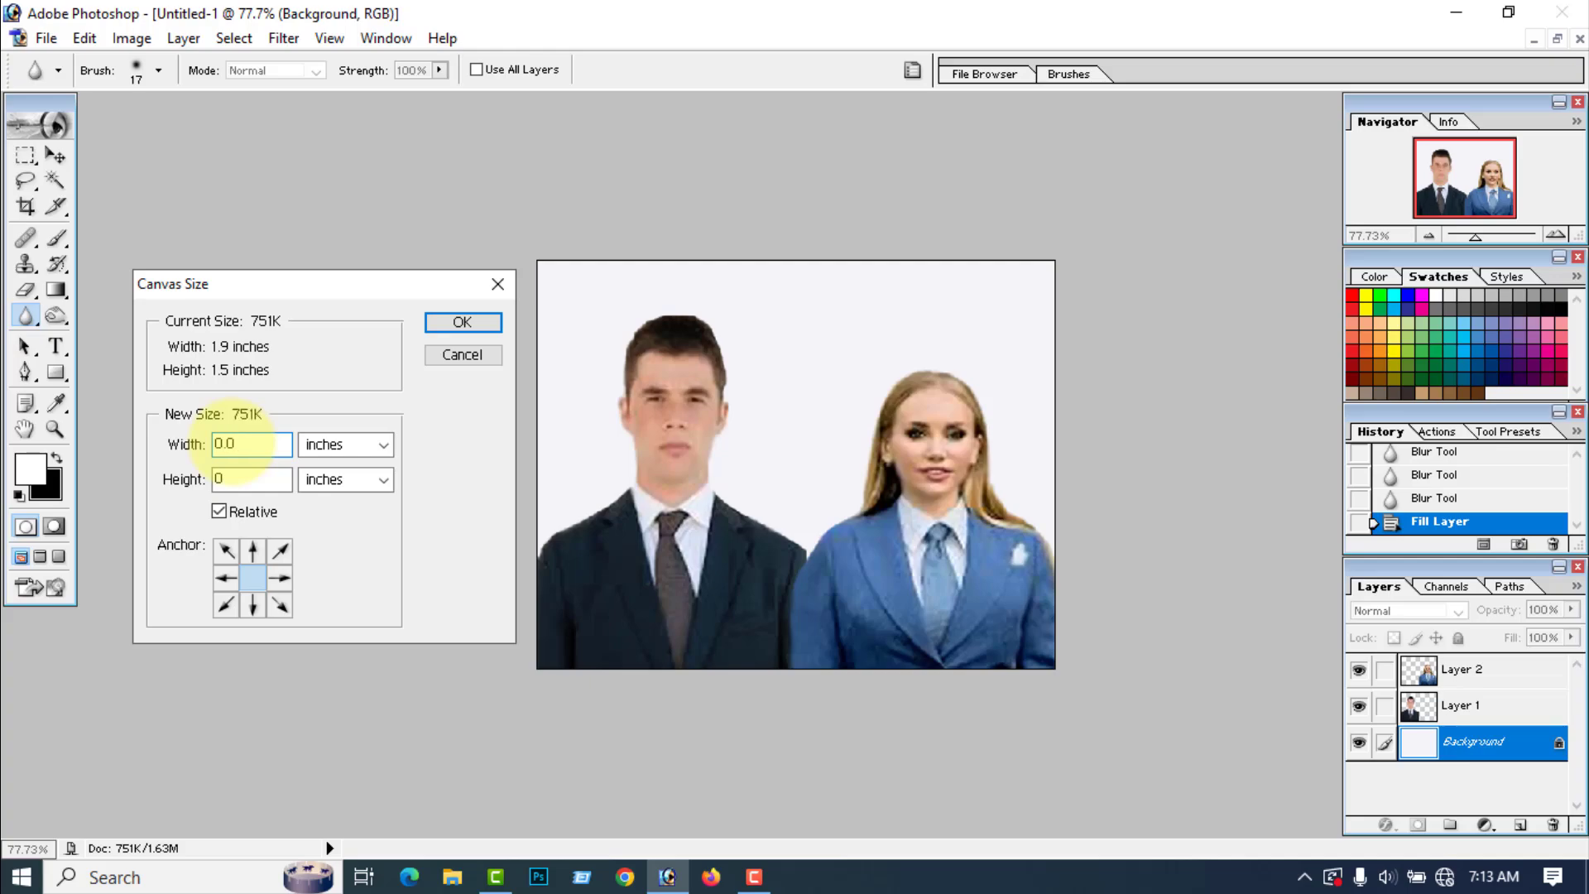
pyautogui.doubleClick(210, 478)
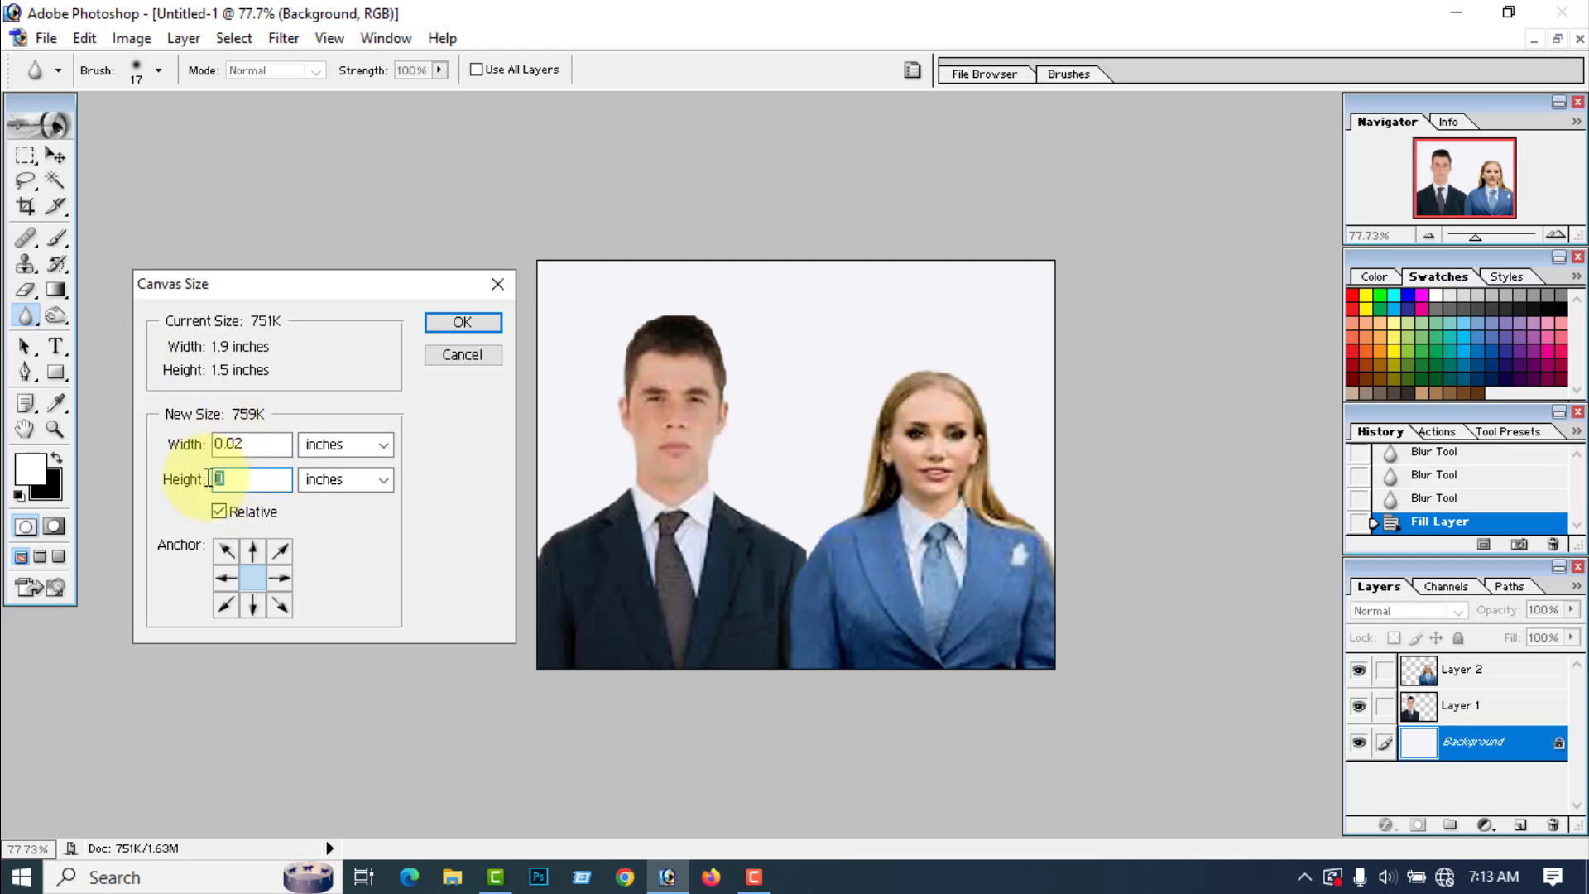
pyautogui.write('.02')
pyautogui.click(462, 323)
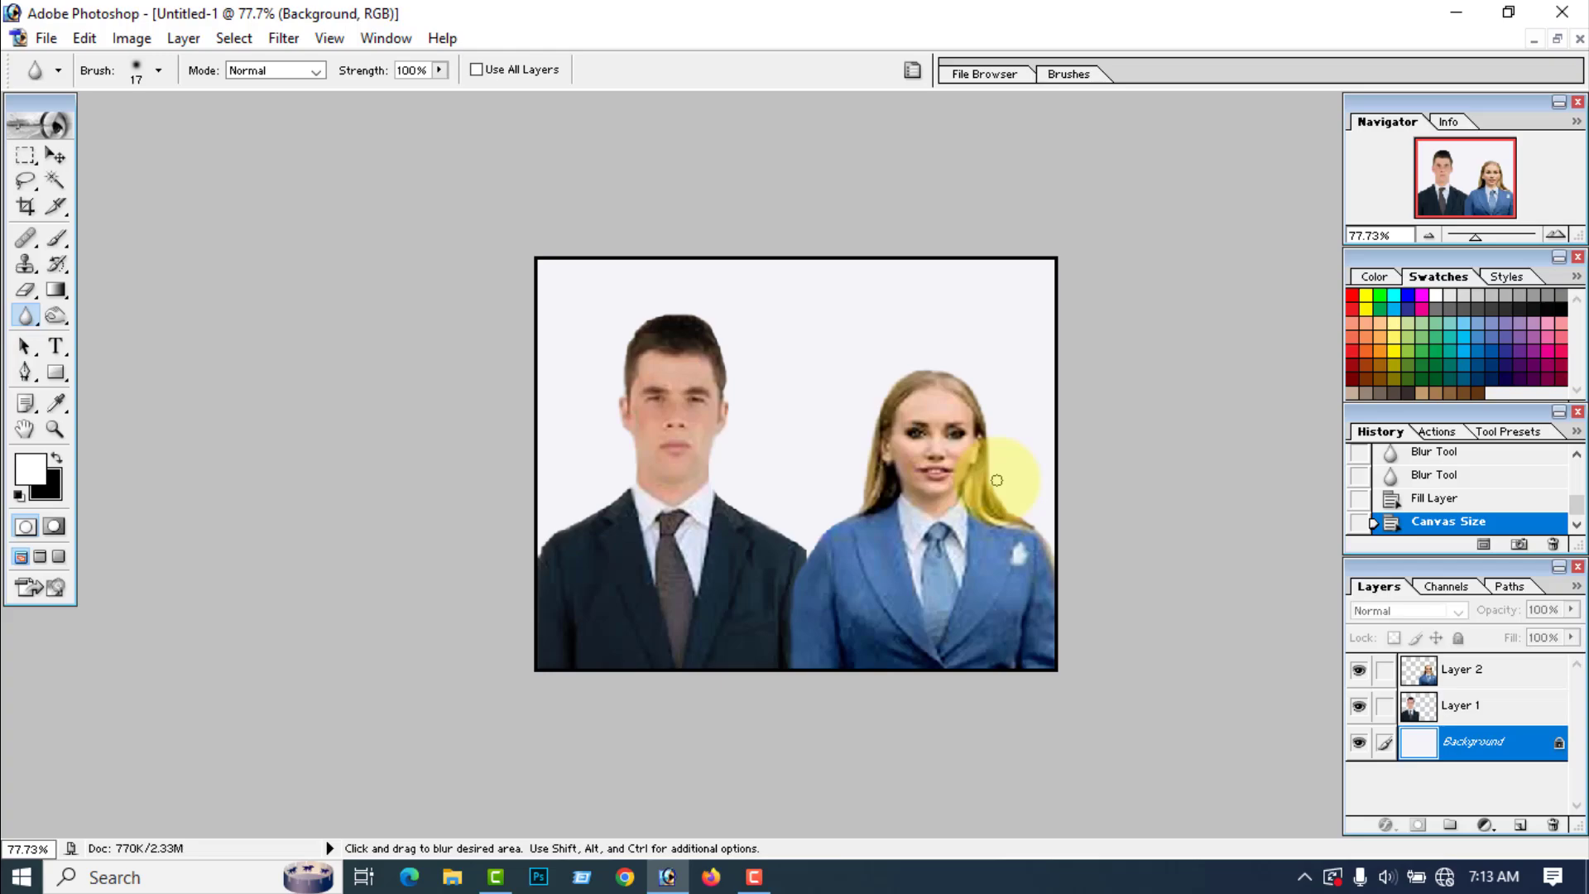
# Step: Merge all visible layers and save the image as a JPEG named Photo on the Desktop at Maximum quality 12
pyautogui.press('ctrl')
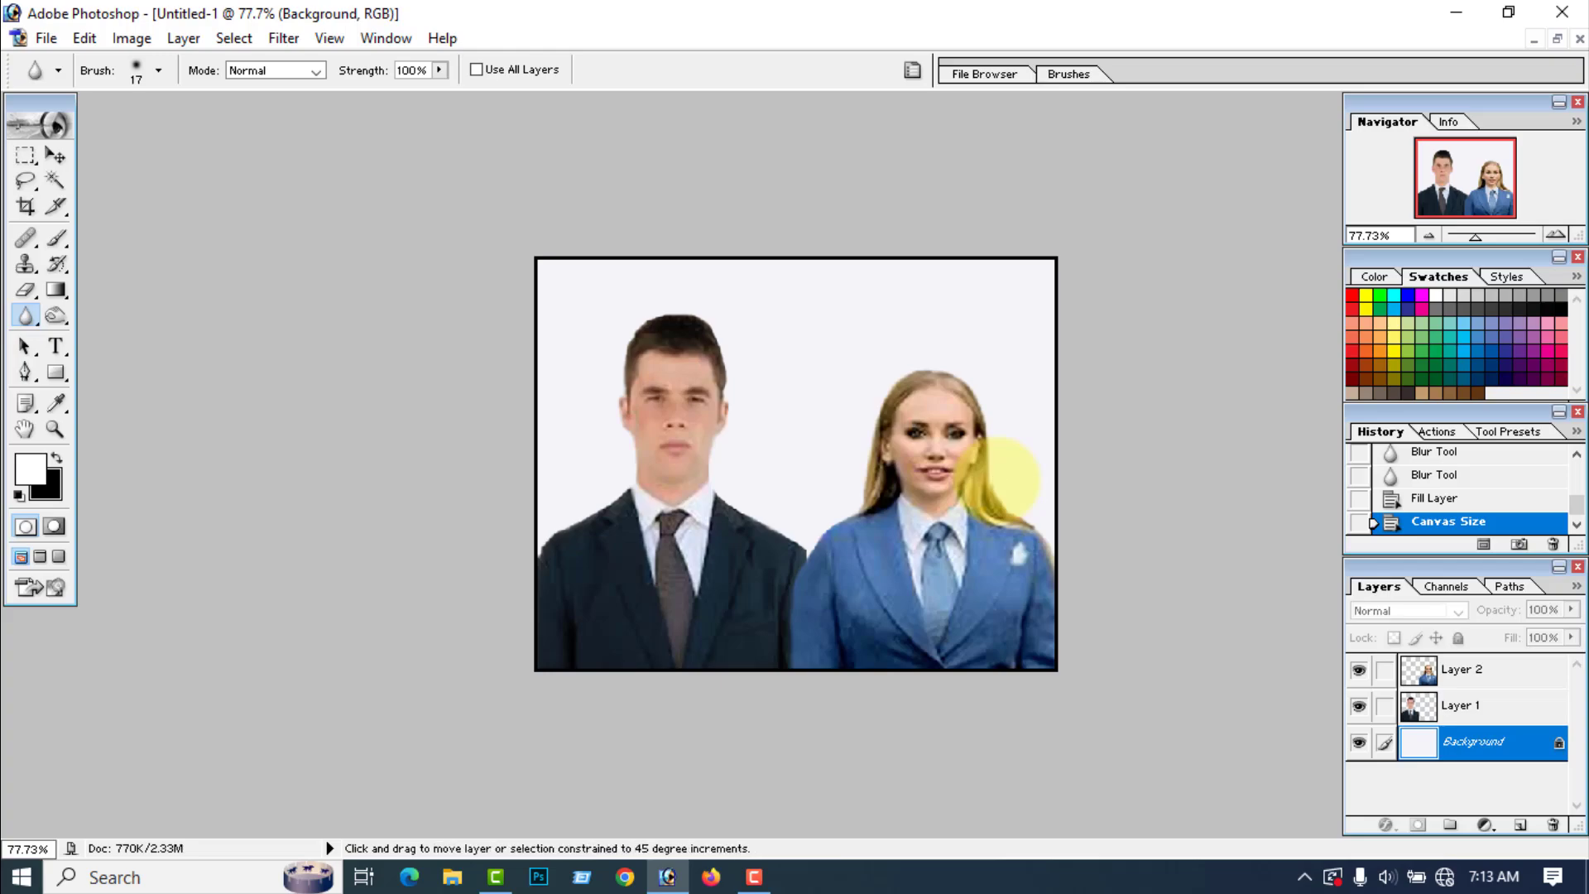
pyautogui.hotkey('ctrl', 'shift', 'e')
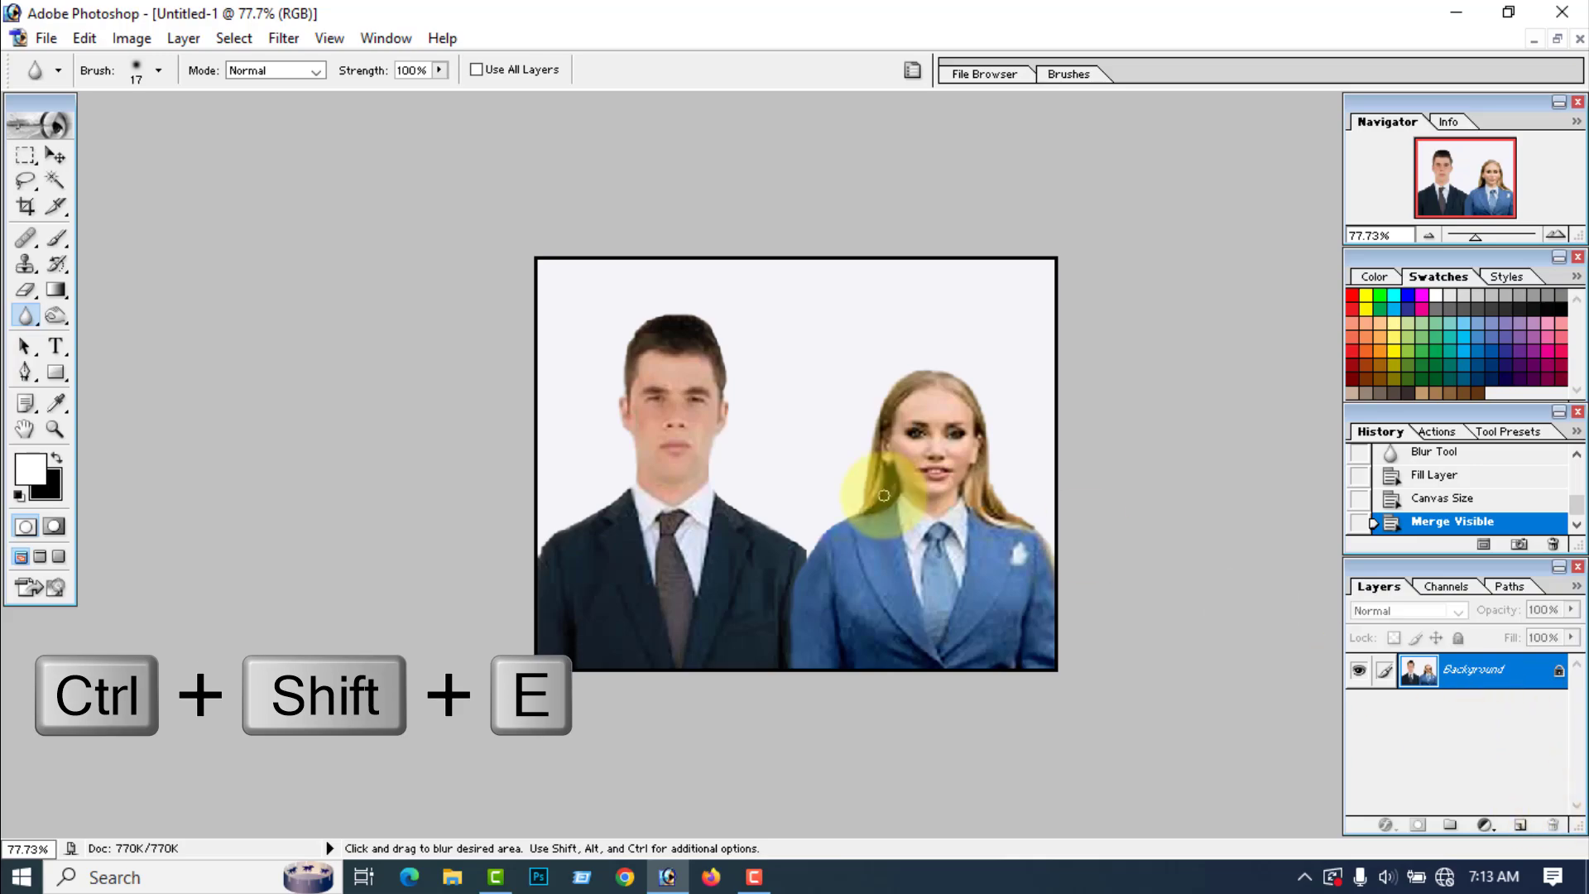
pyautogui.click(46, 39)
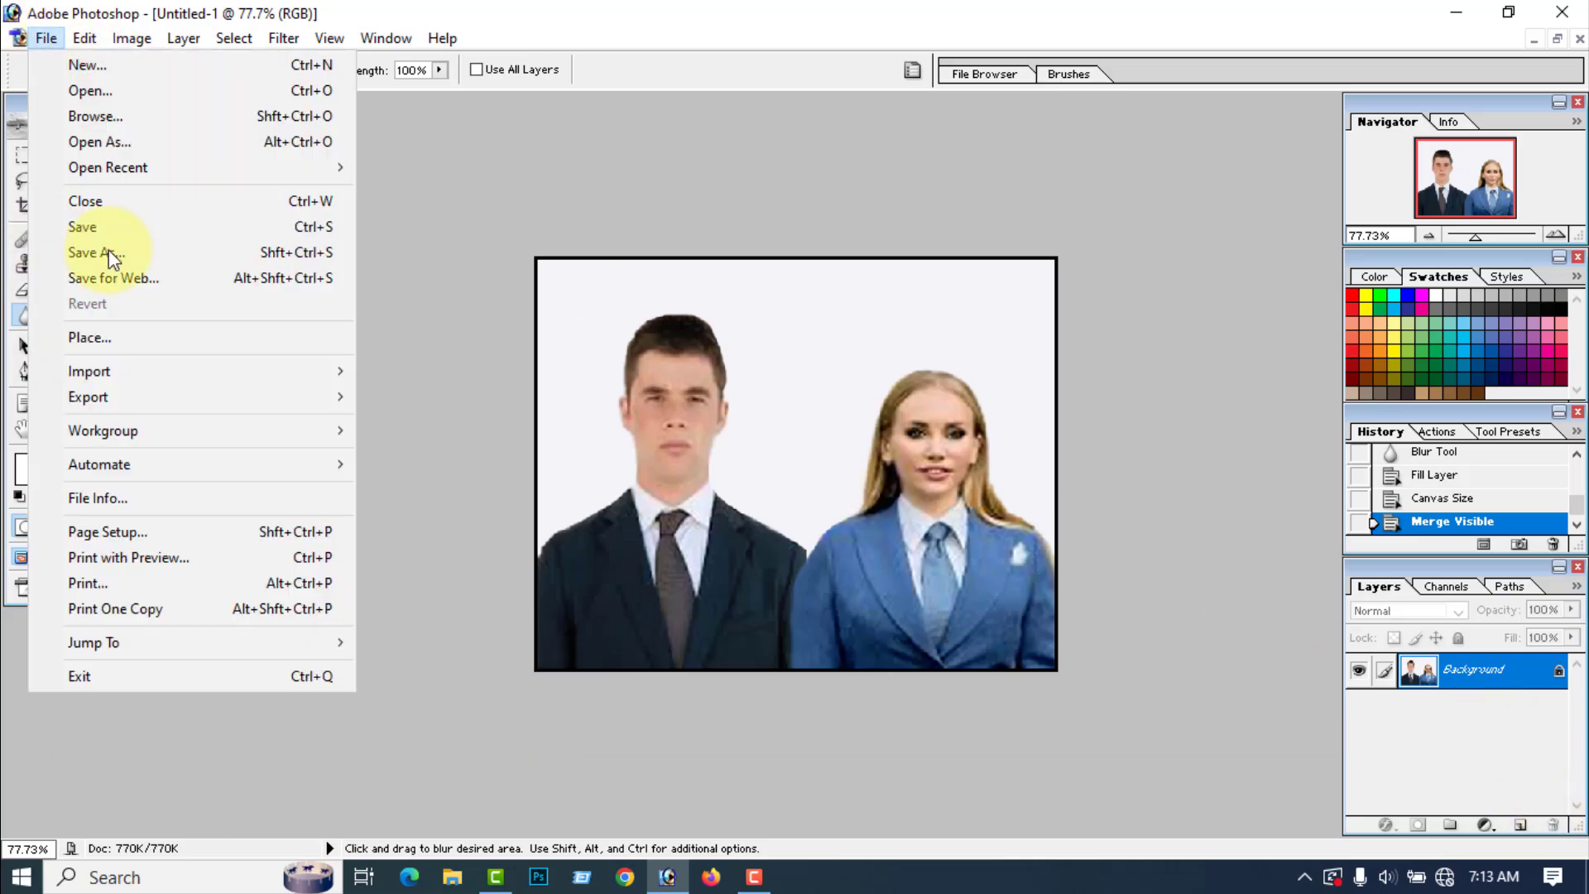
pyautogui.click(117, 256)
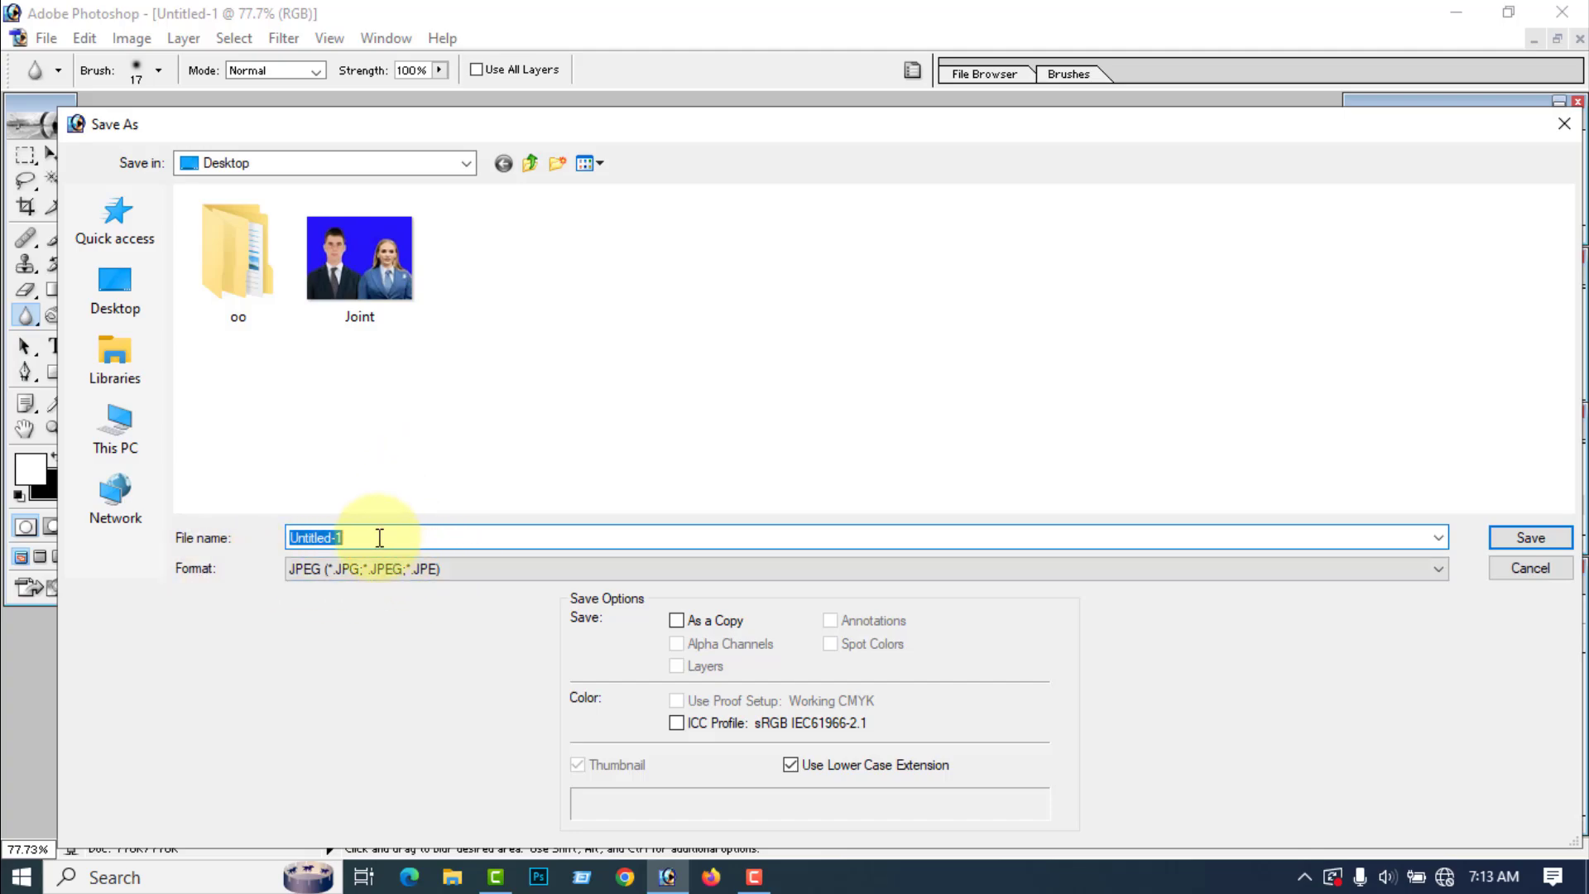
pyautogui.moveTo(375, 534); pyautogui.dragTo(314, 537)
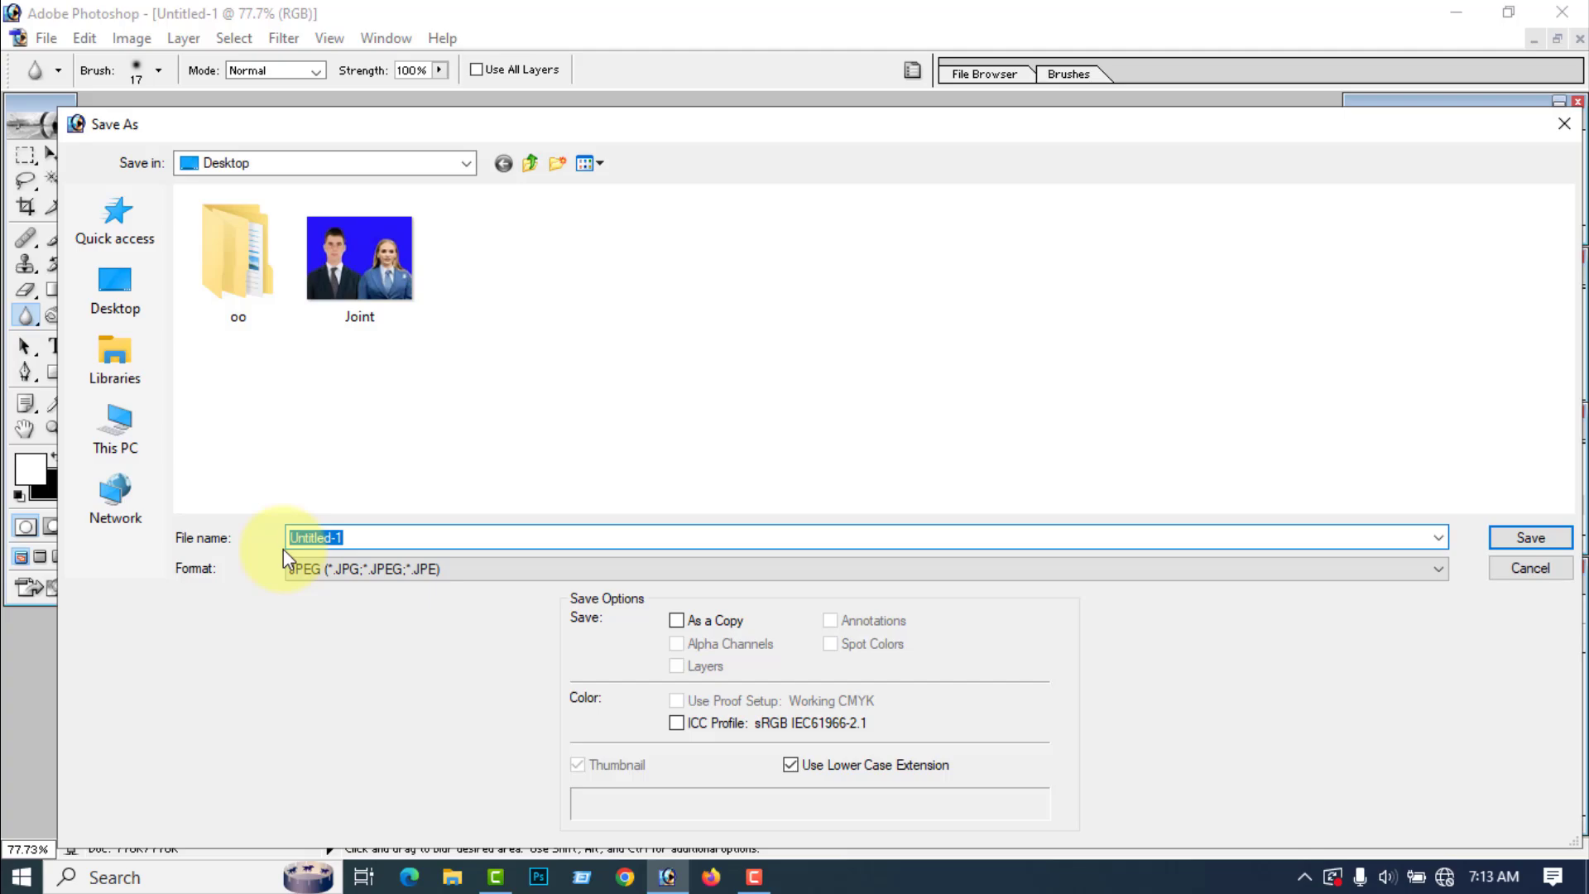
pyautogui.write('Photo')
pyautogui.click(116, 293)
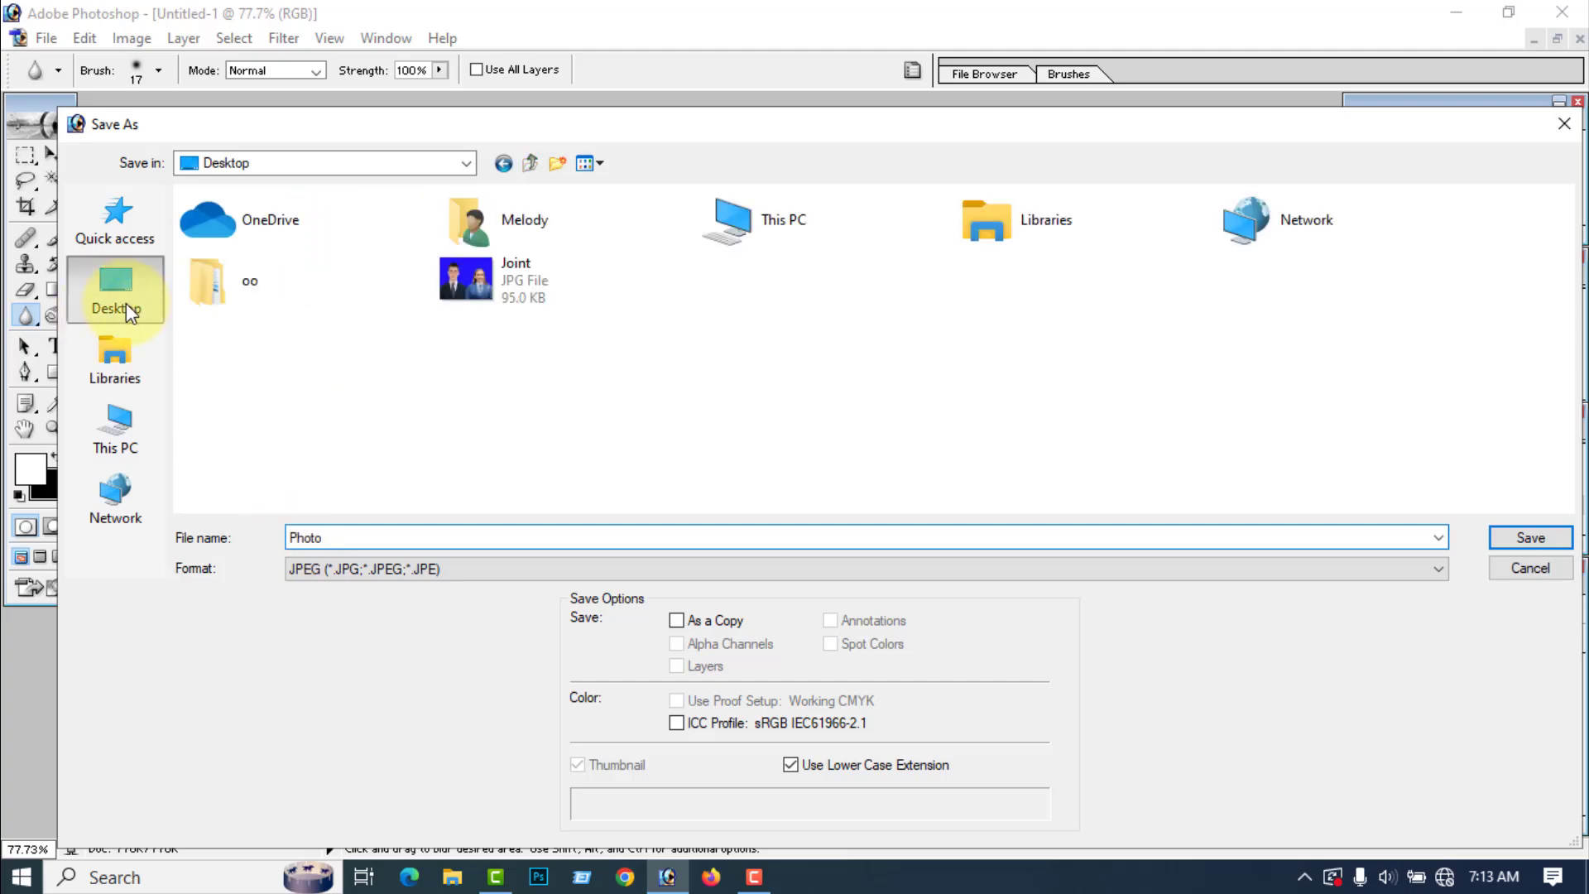
pyautogui.click(1539, 540)
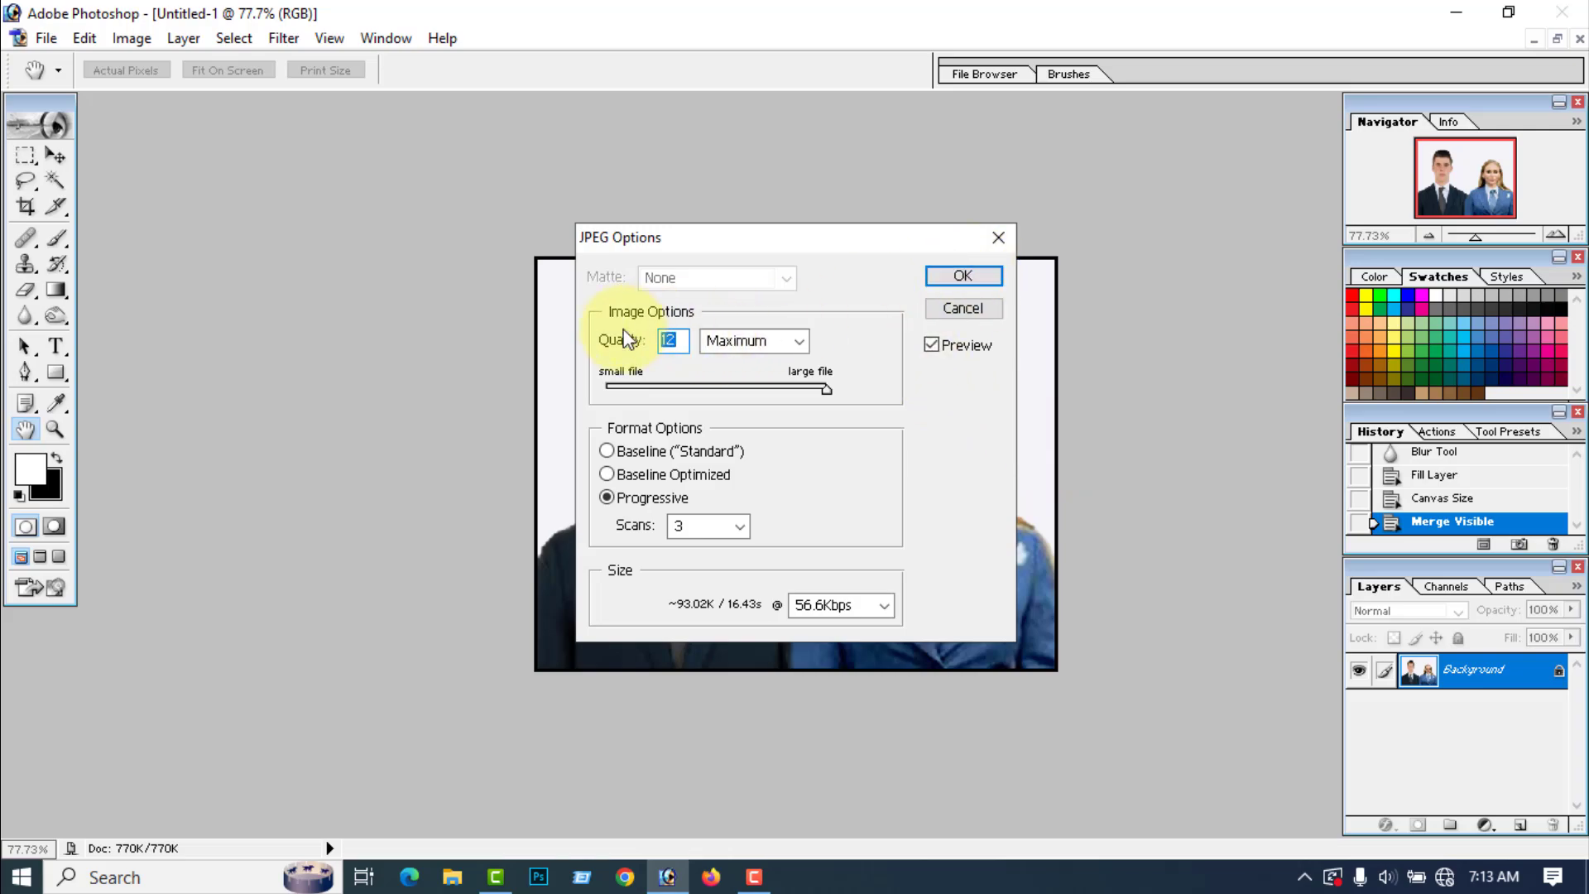
pyautogui.click(965, 276)
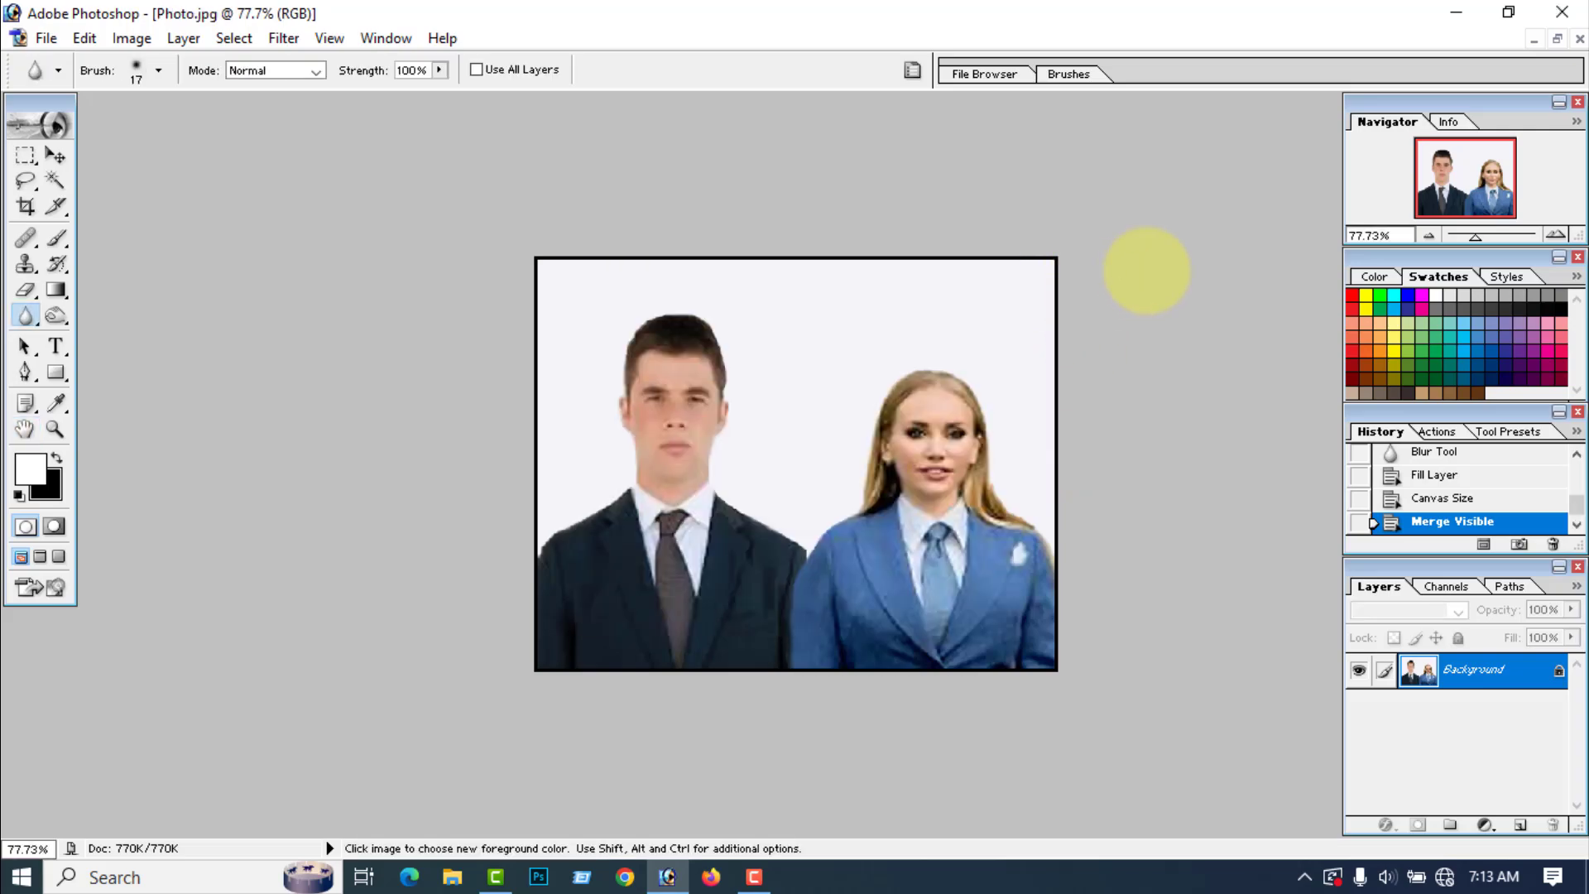
# Step: Check the saved Photo file on the desktop, move the Joint file below it, and close the Photo.jpg document in Photoshop
pyautogui.press('Tab')
pyautogui.click(1457, 17)
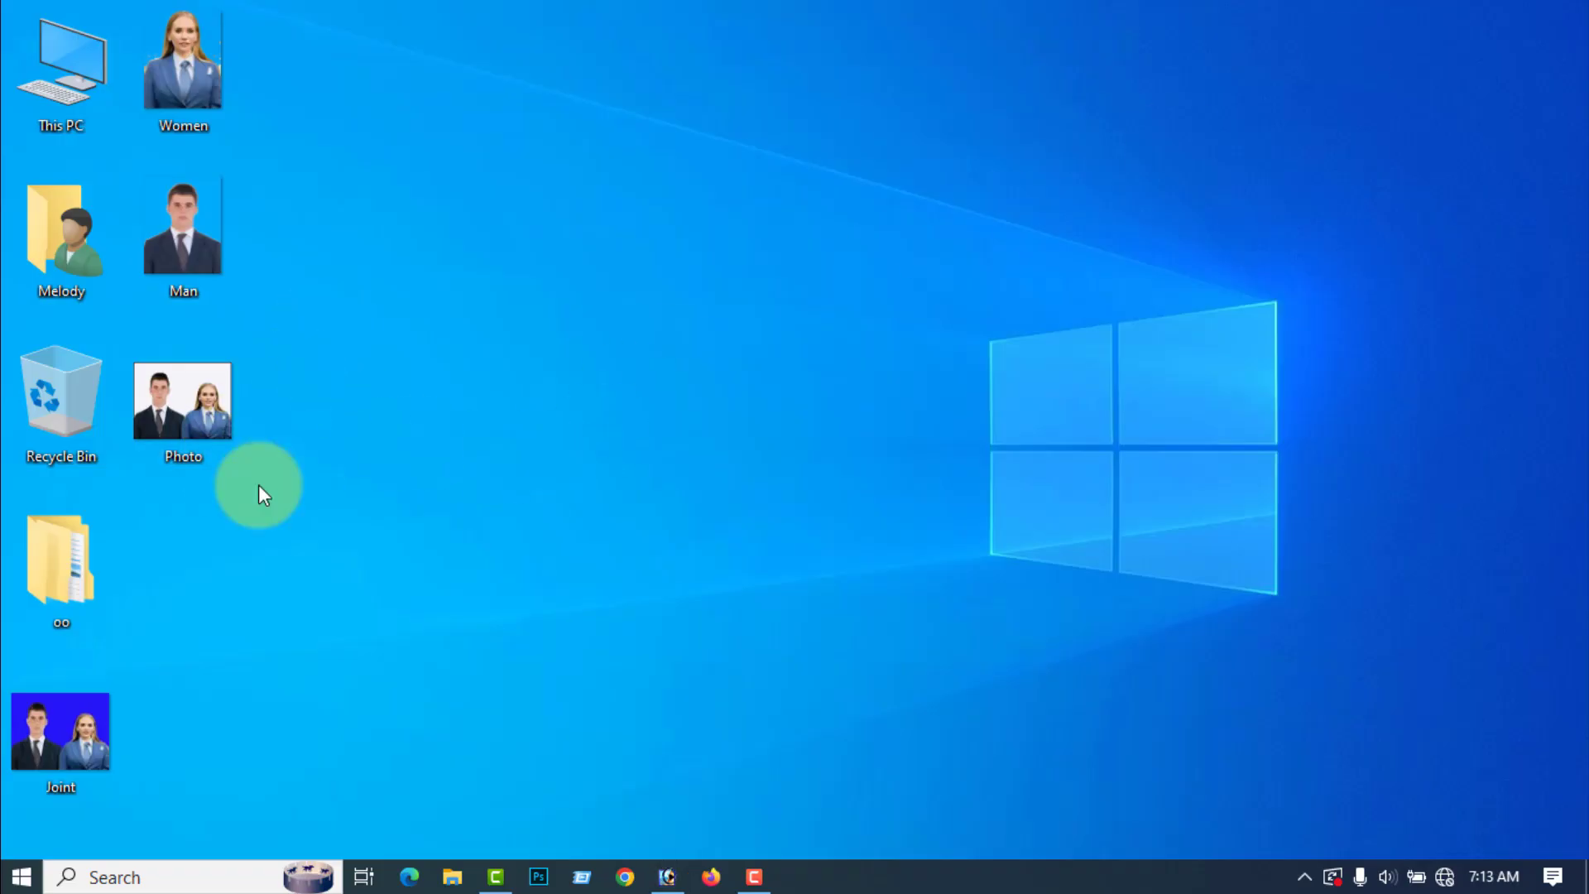
pyautogui.moveTo(63, 704); pyautogui.dragTo(187, 588)
pyautogui.click(667, 877)
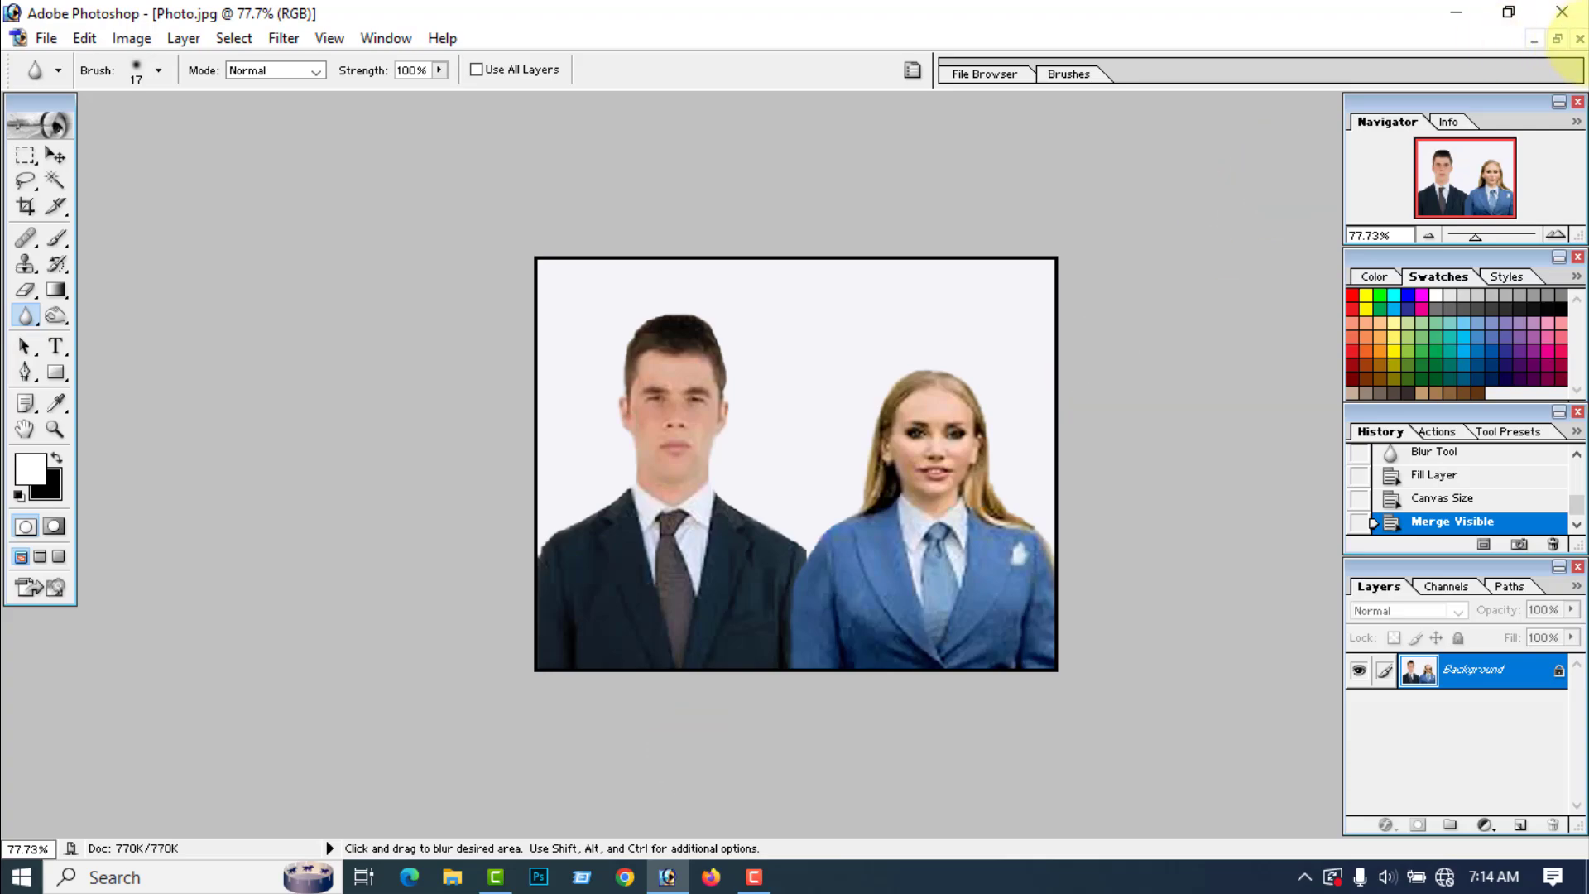
pyautogui.click(1579, 39)
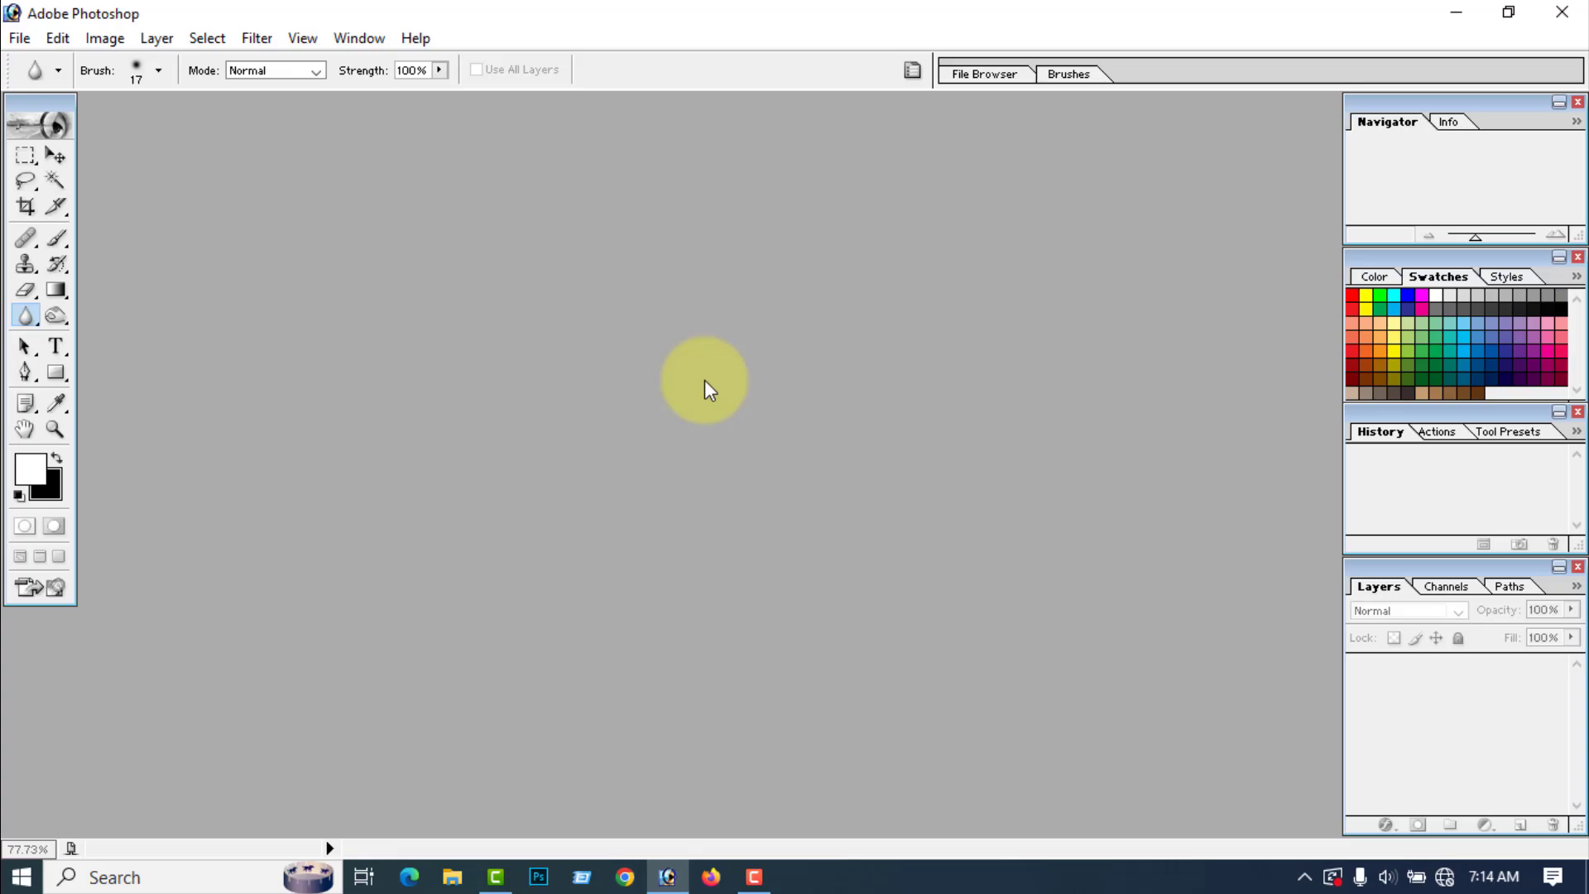
# Step: Open the Blac image from the aa folder on the WORKING FILE (G:) drive and maximize its window
pyautogui.click(10, 38)
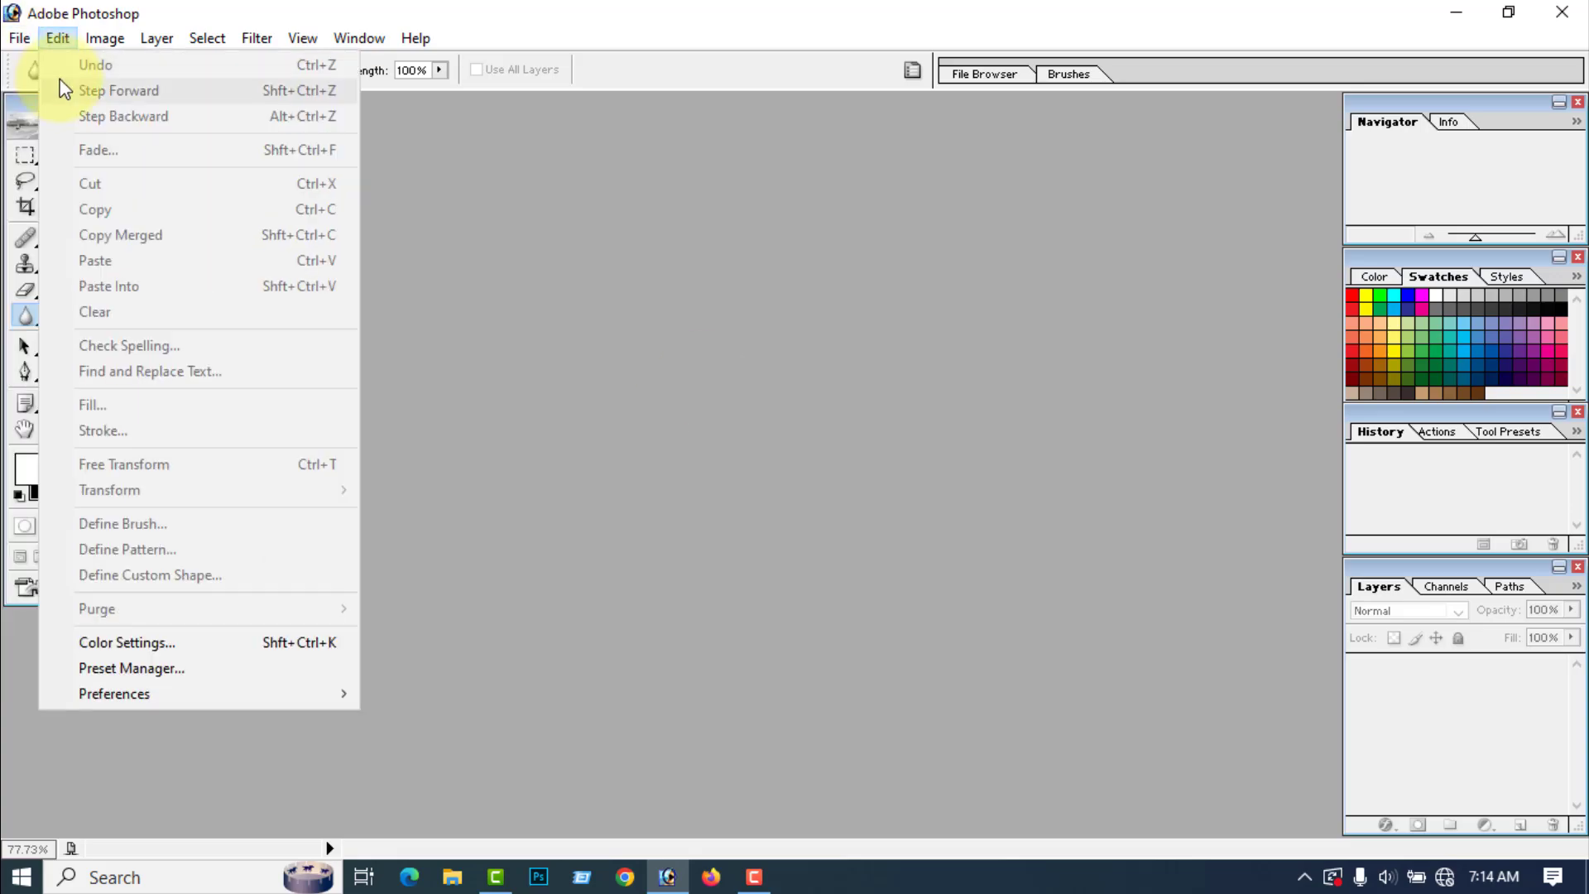
pyautogui.click(53, 89)
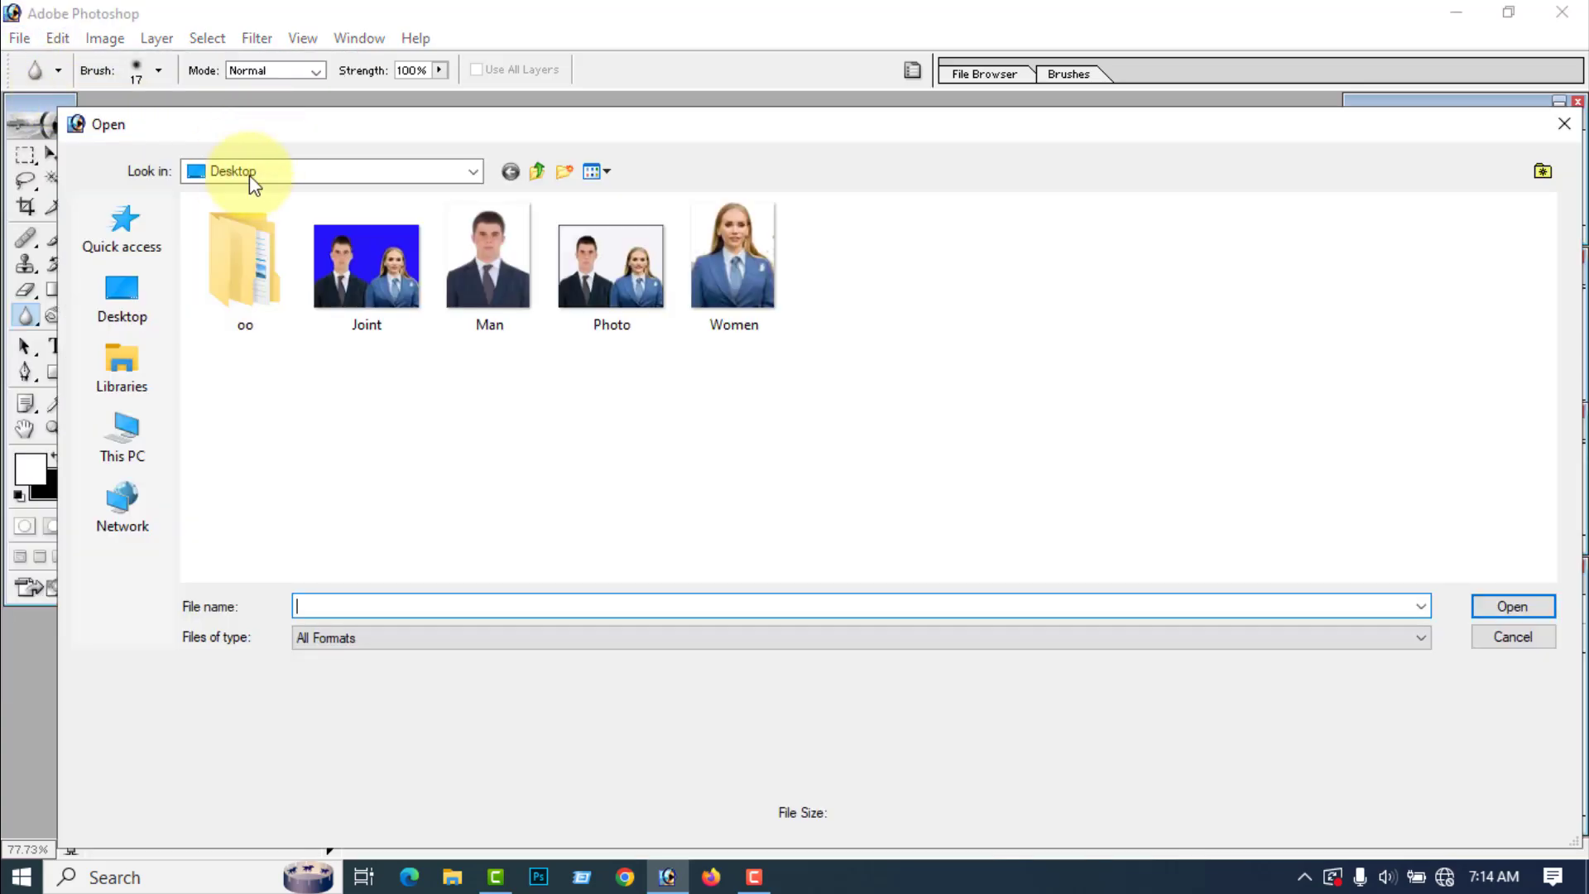
pyautogui.click(473, 172)
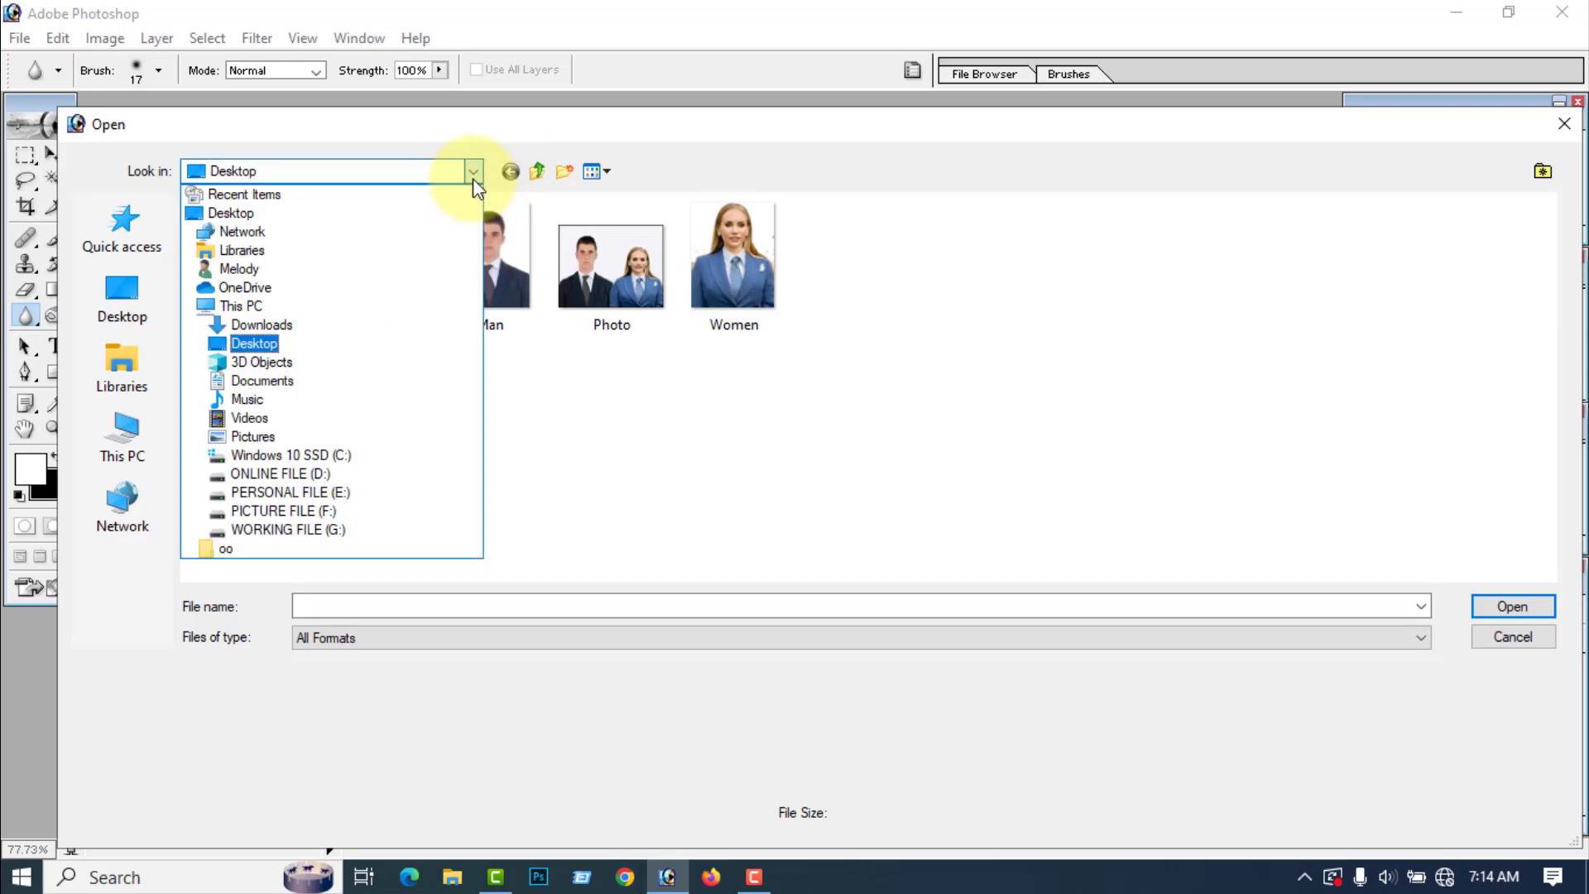
pyautogui.click(313, 536)
pyautogui.doubleClick(267, 272)
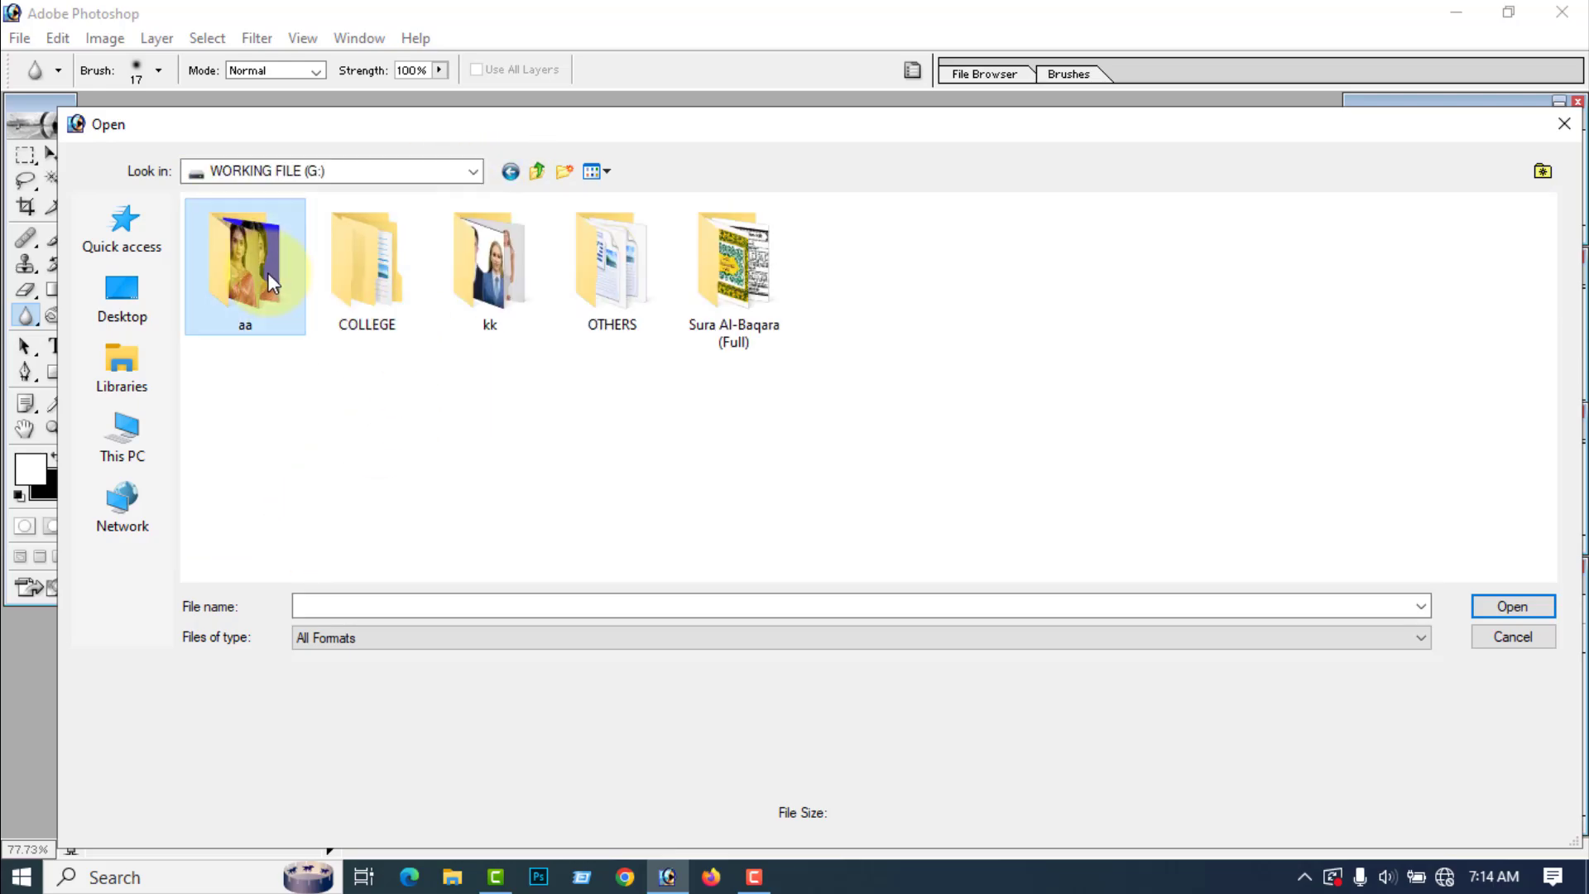
pyautogui.click(325, 268)
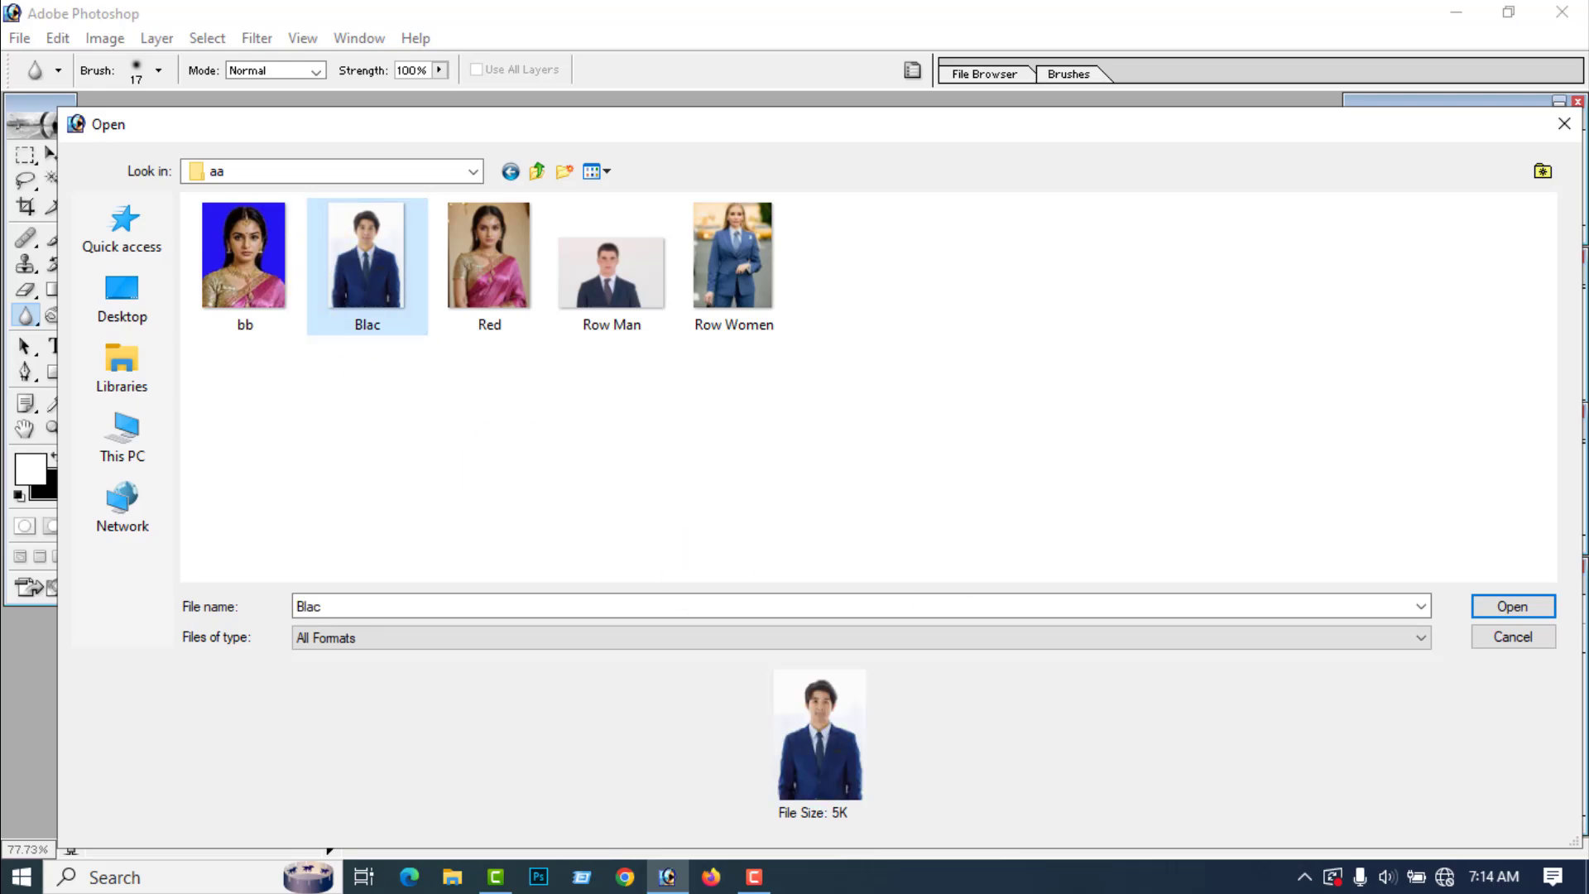
pyautogui.click(1512, 611)
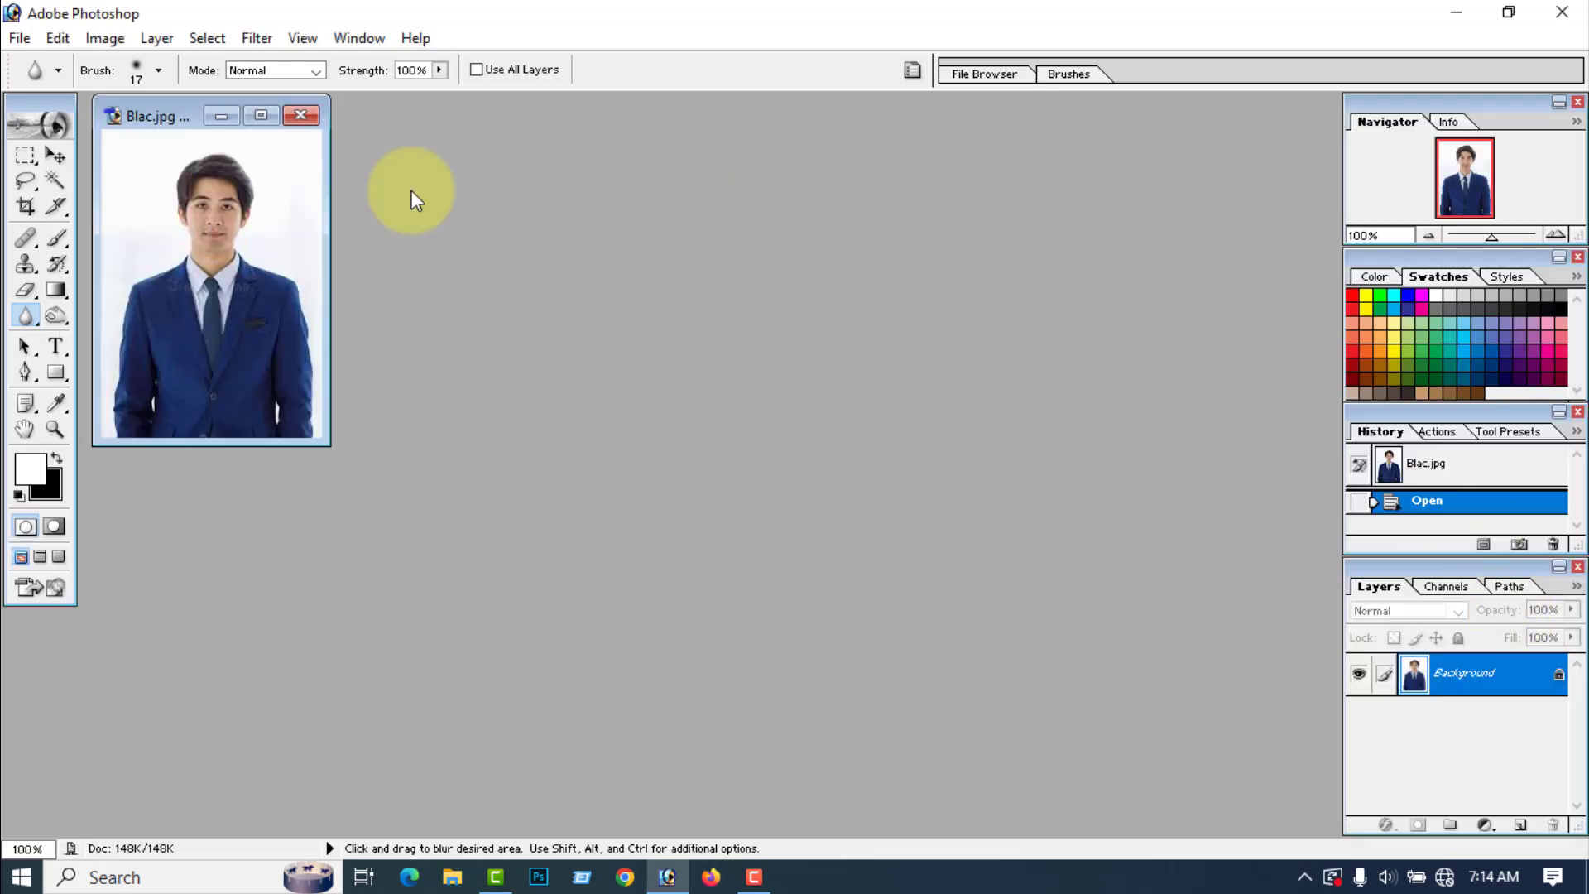
pyautogui.click(260, 115)
pyautogui.scroll(2, 586, 227)
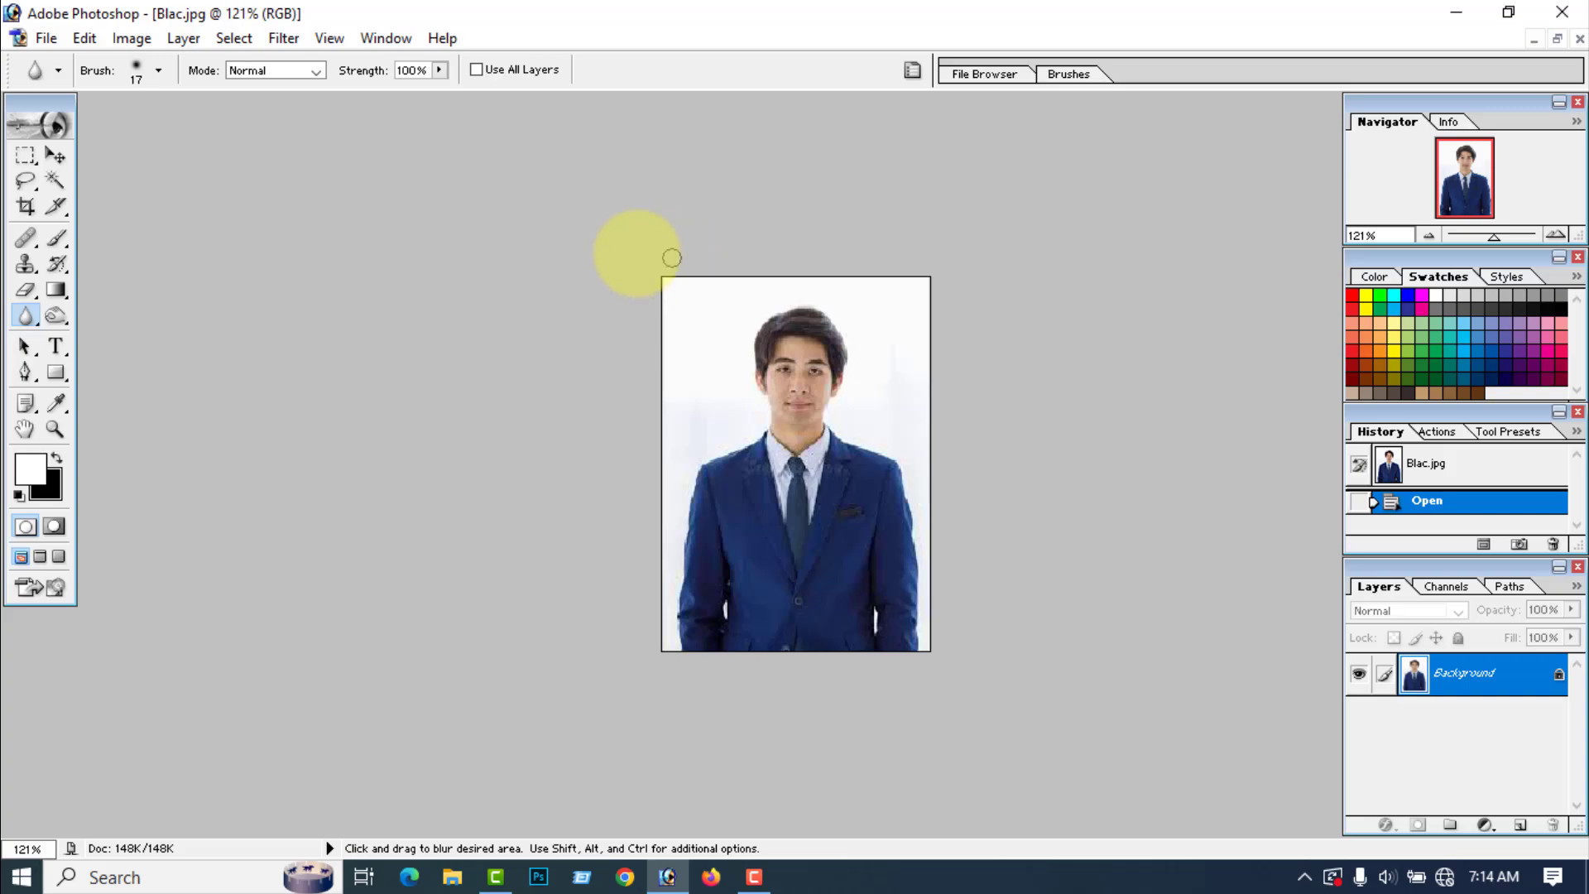
# Step: Clear the Crop tool's preset values and set width 1.5 in, height 1.9 in and resolution 300 pixels/inch
pyautogui.click(27, 209)
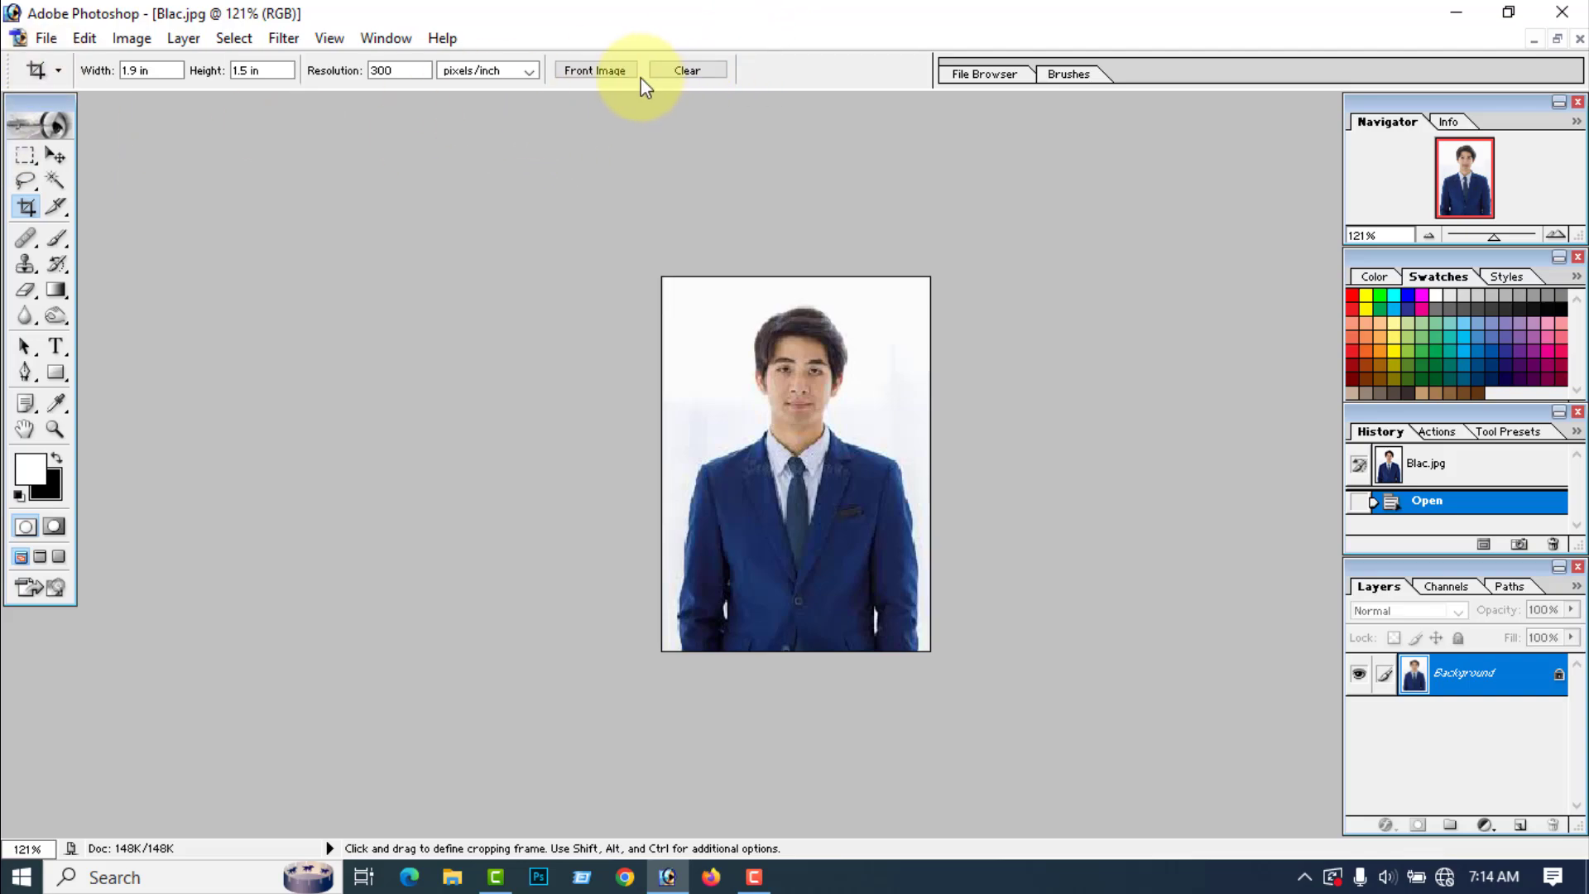
pyautogui.click(690, 73)
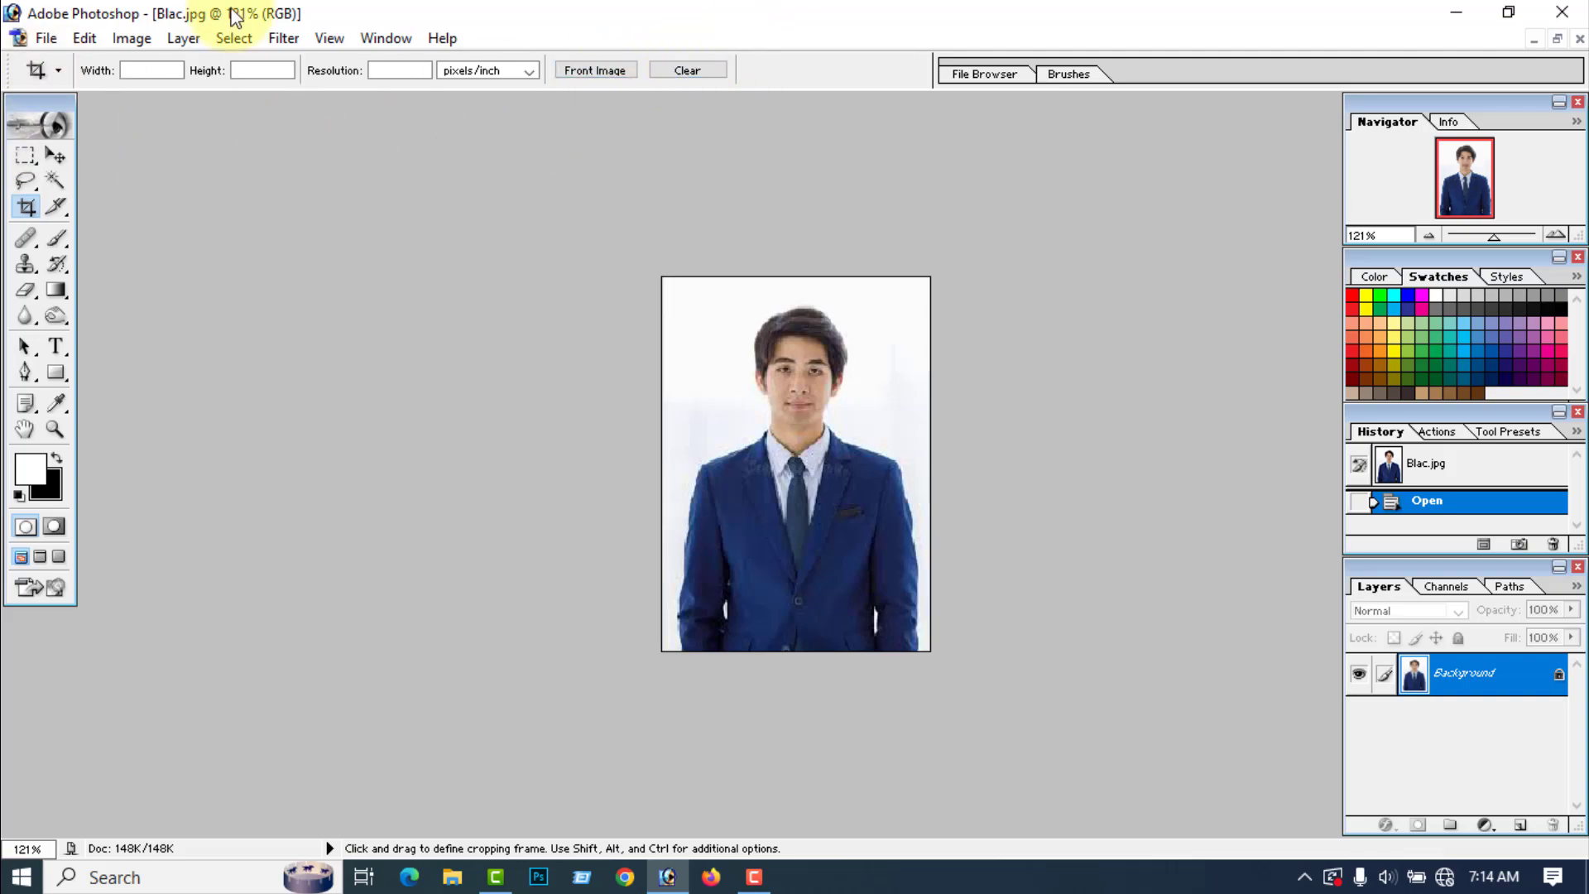
pyautogui.click(155, 69)
pyautogui.write('1.')
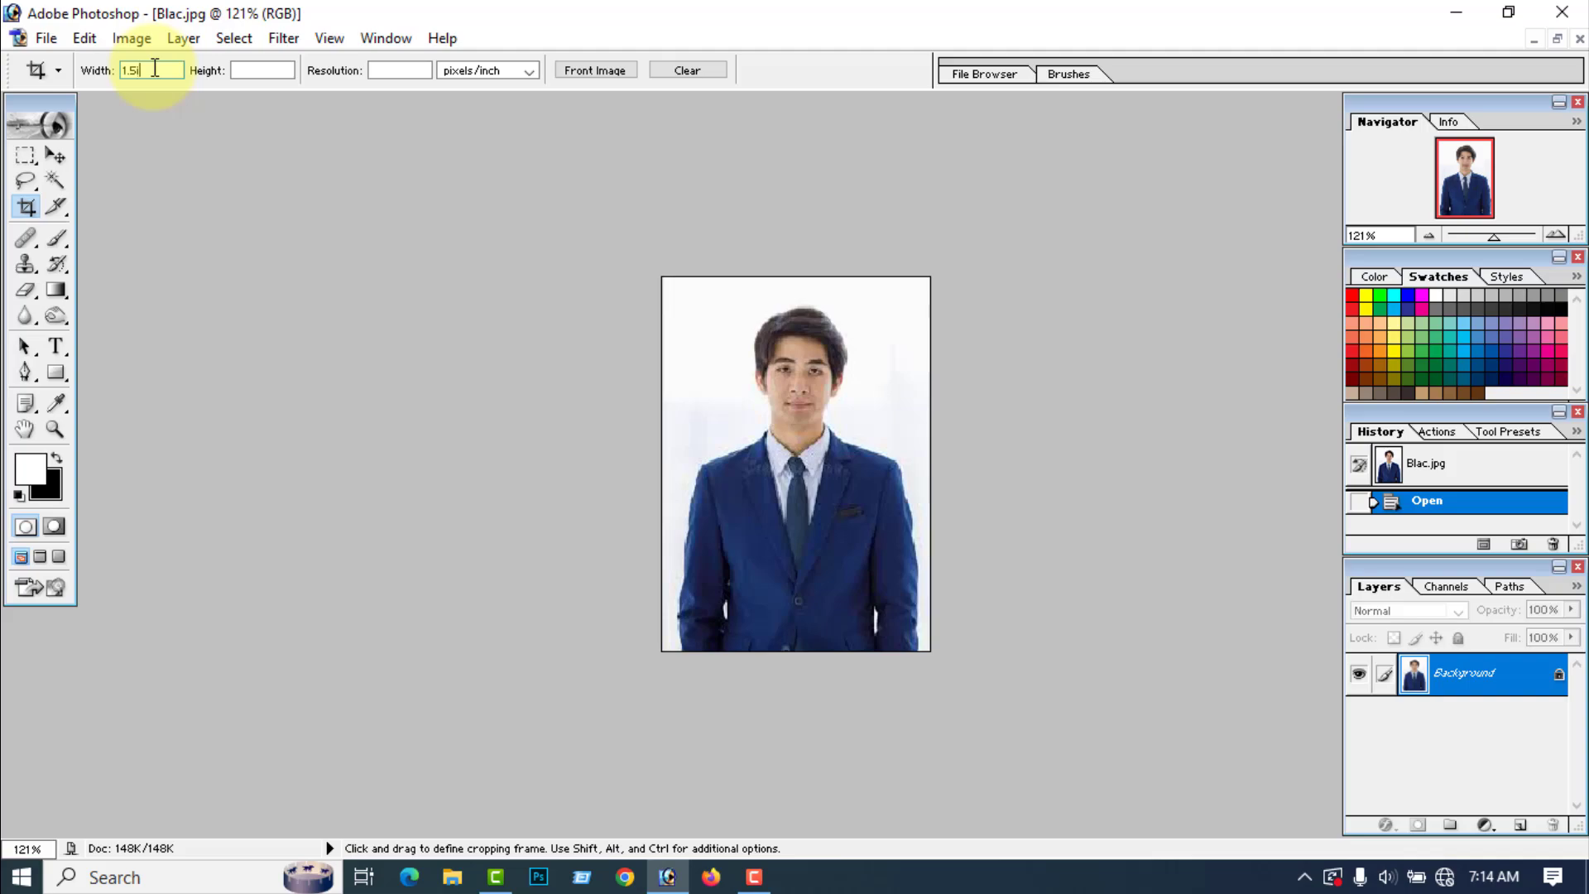
pyautogui.write('5in')
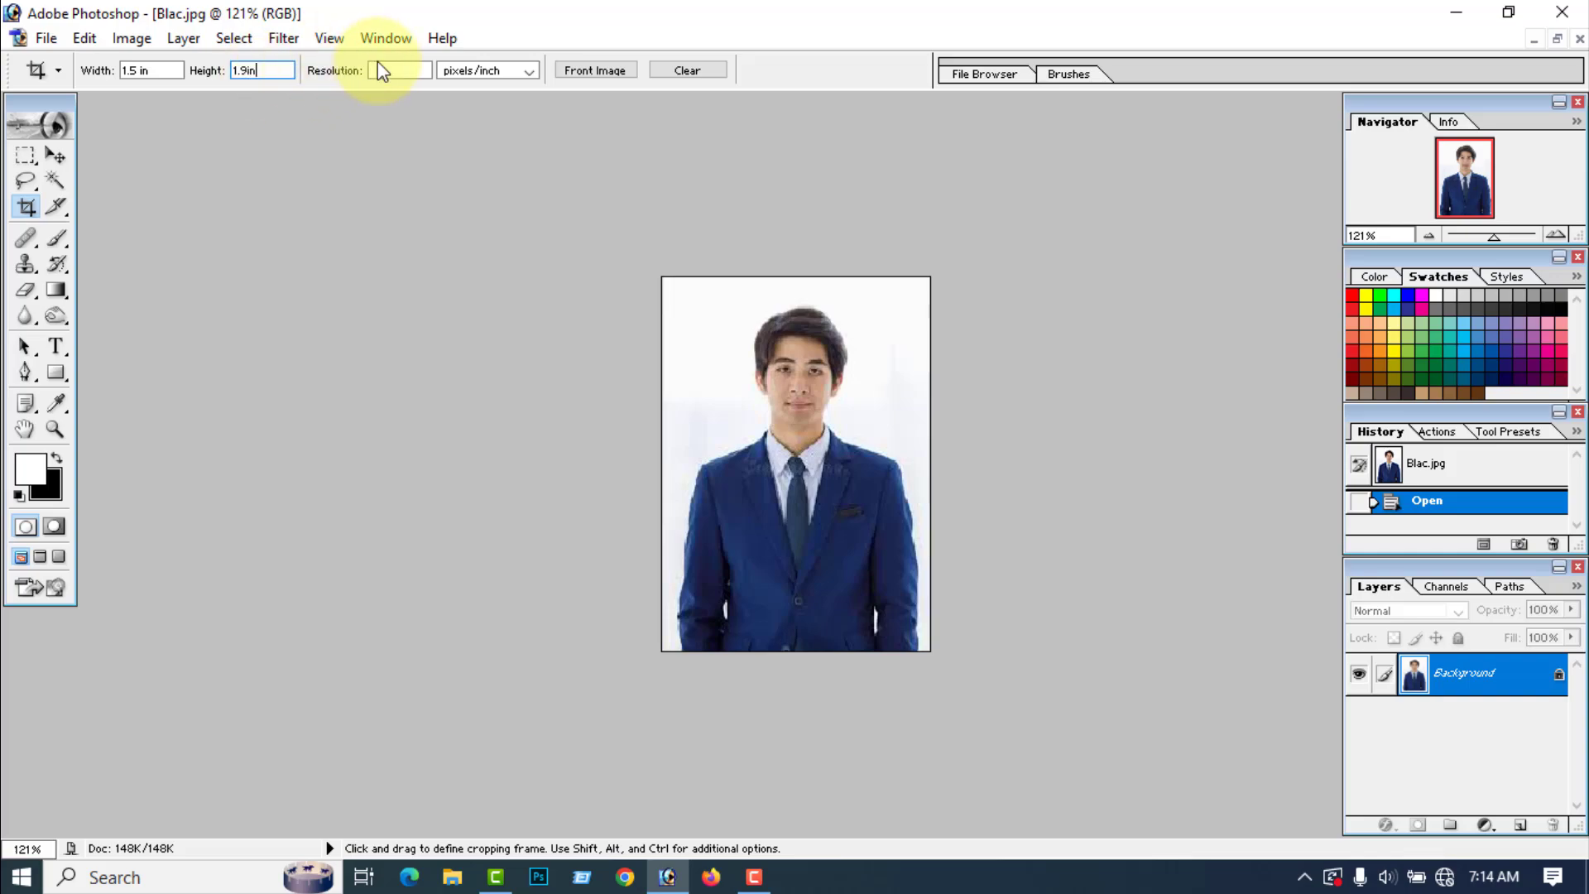
pyautogui.click(397, 71)
pyautogui.write('3')
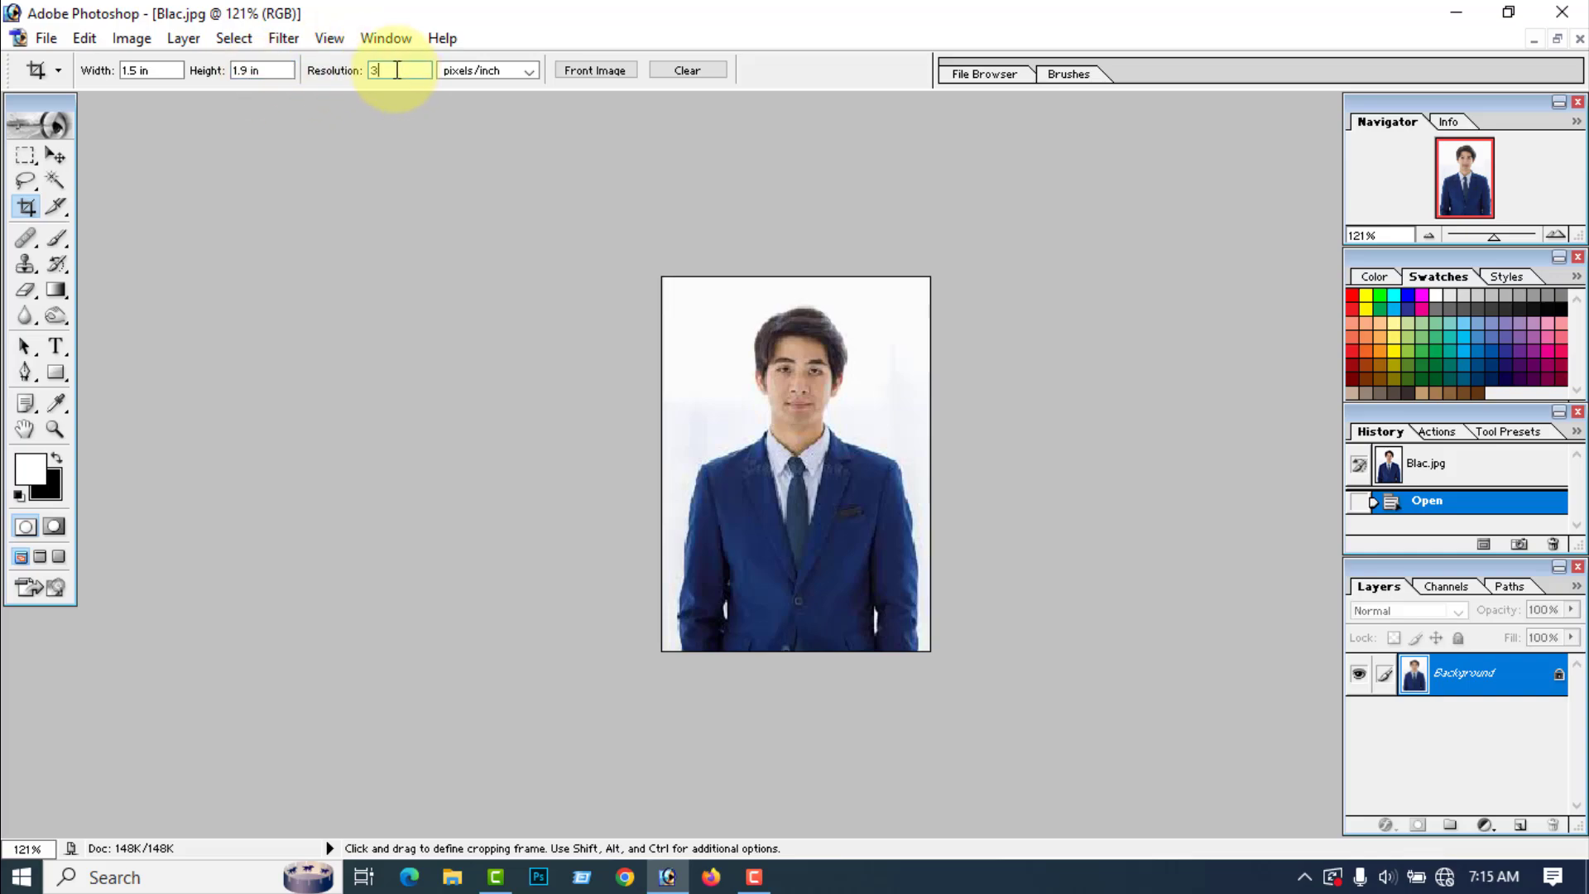
pyautogui.write('00')
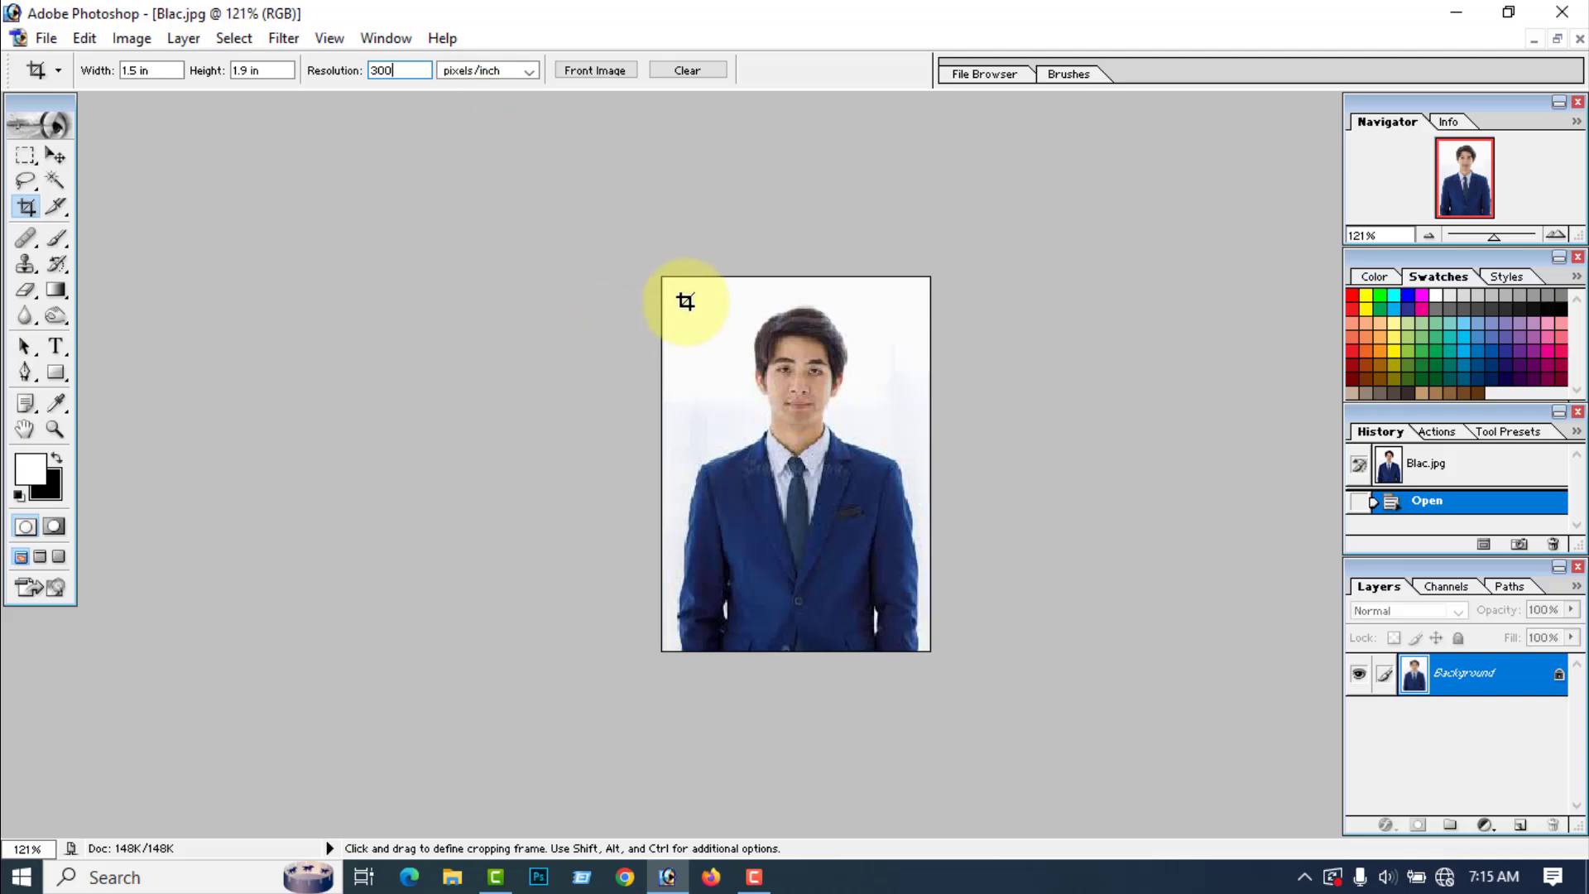
# Step: Crop the portrait to the man's head and upper chest, leaving a small margin above his hair
pyautogui.moveTo(694, 280); pyautogui.dragTo(900, 577)
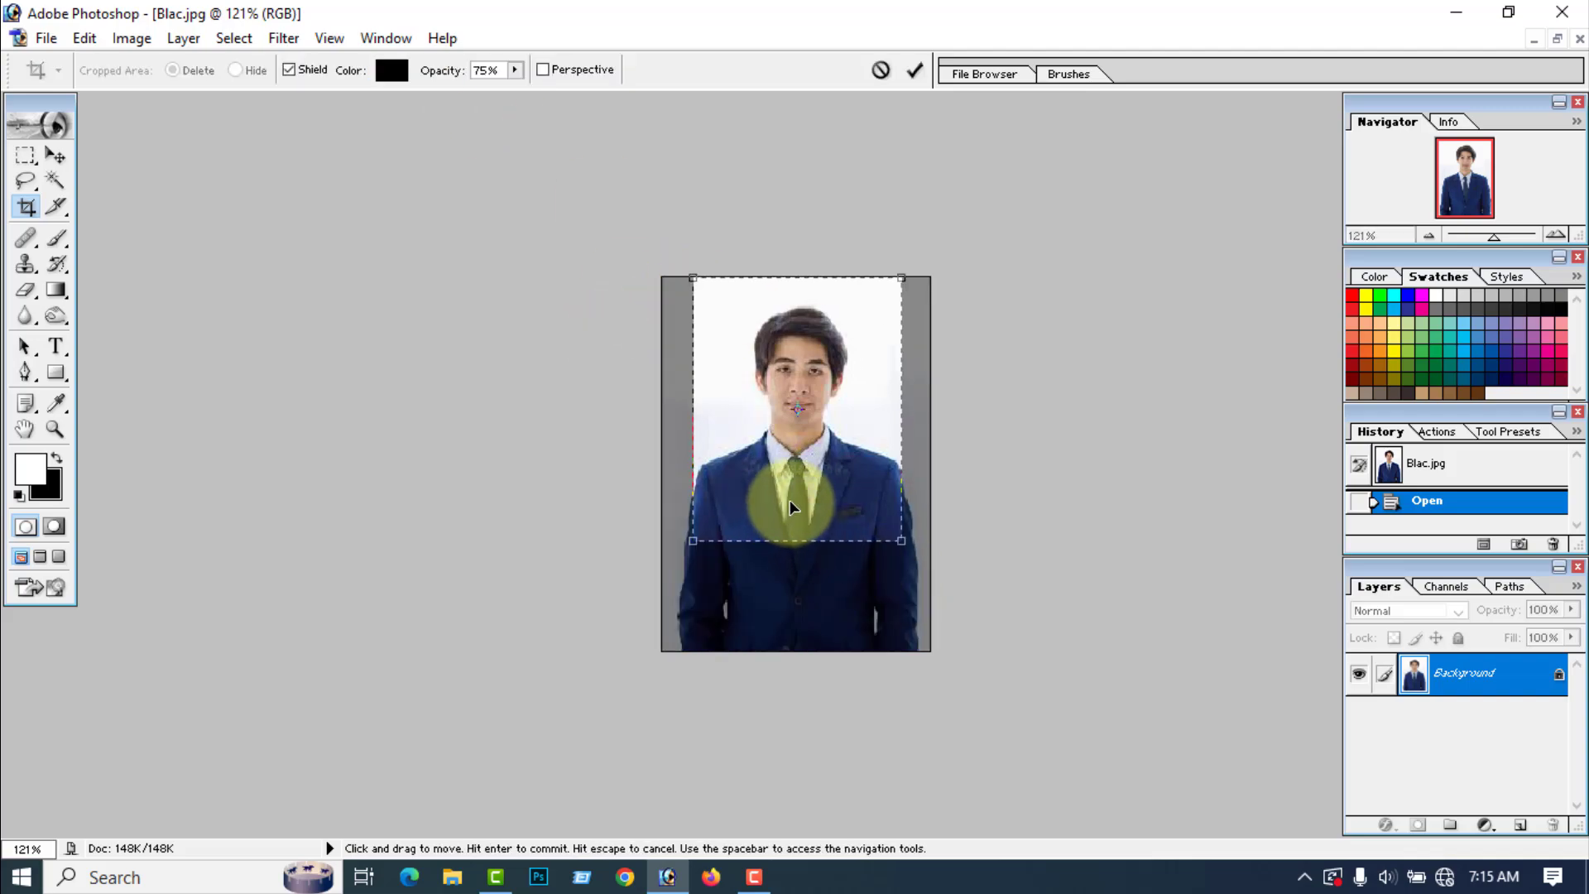
pyautogui.moveTo(789, 500); pyautogui.dragTo(792, 517)
pyautogui.click(915, 70)
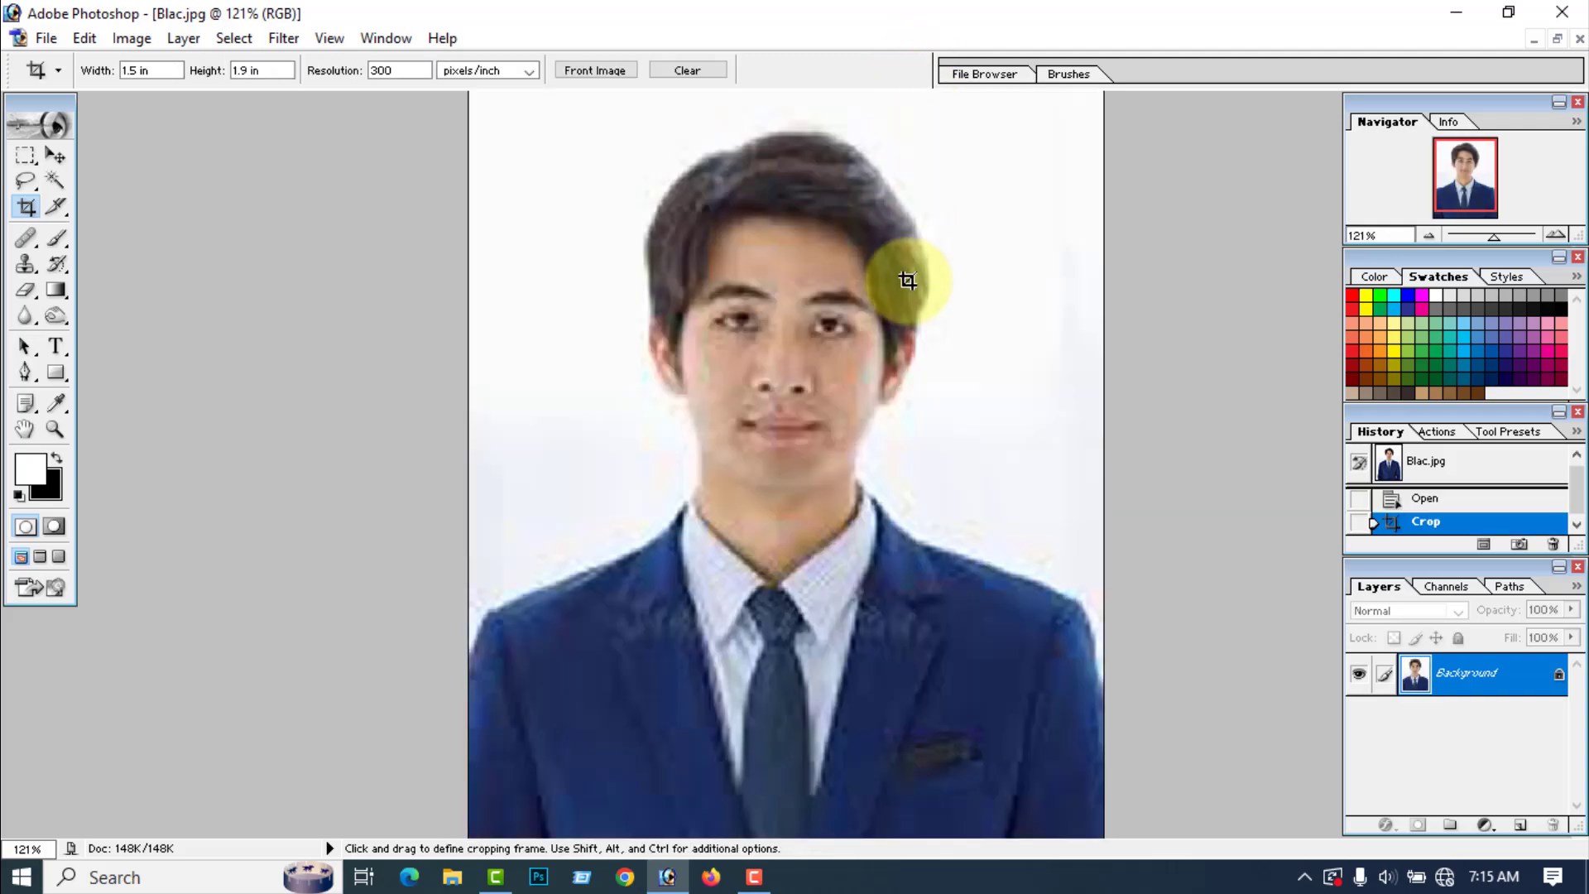
pyautogui.press('ctrl')
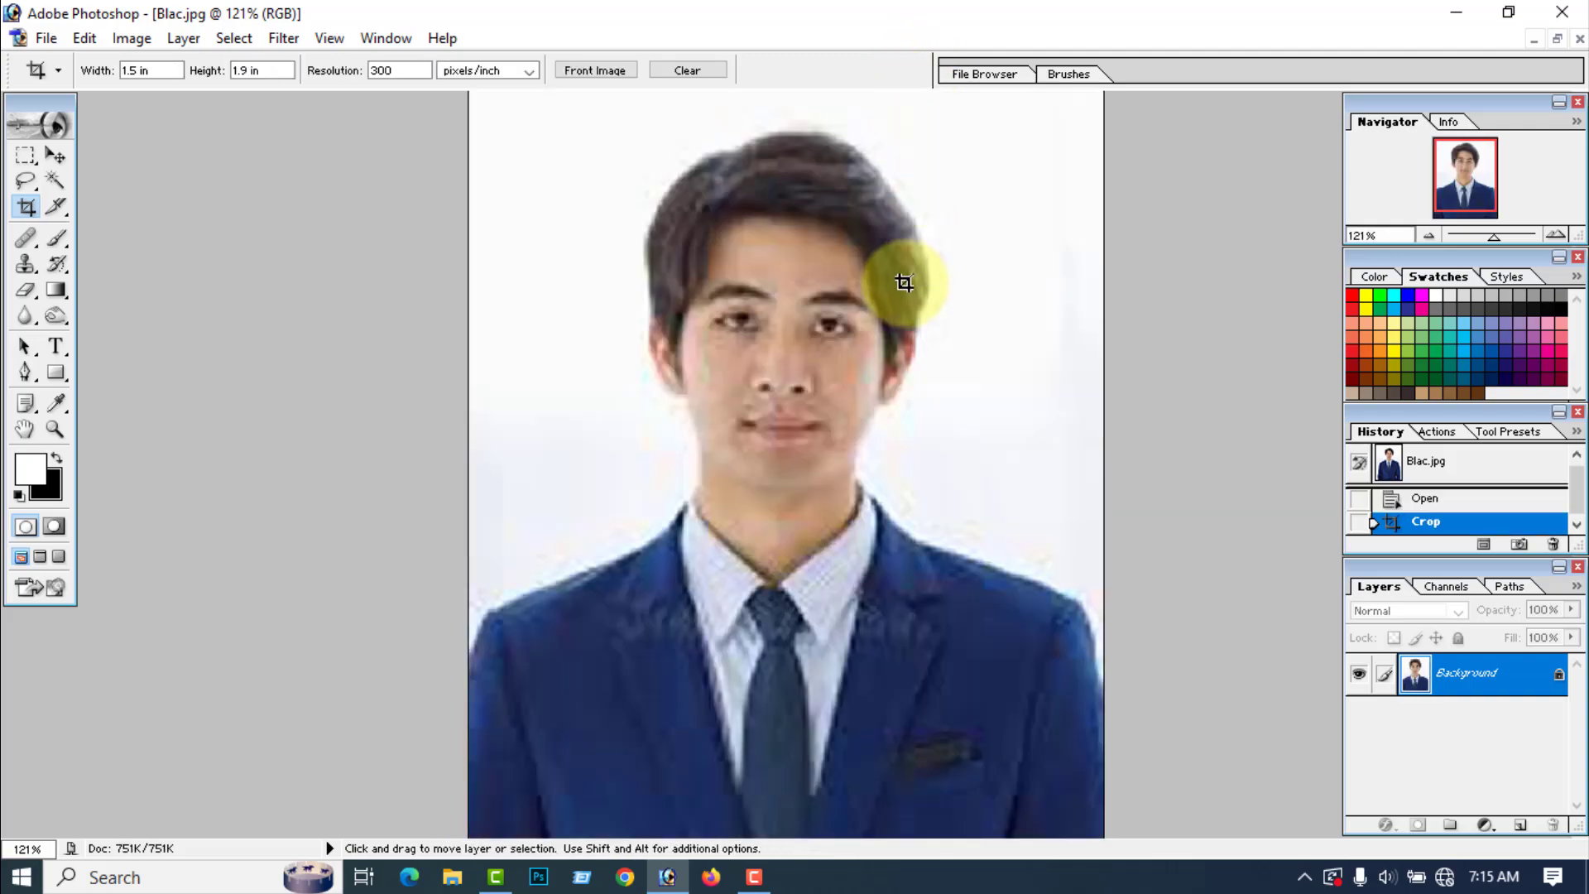
pyautogui.hotkey('ctrl', '-')
pyautogui.hotkey('ctrl', '-')
pyautogui.hotkey('ctrl', '-')
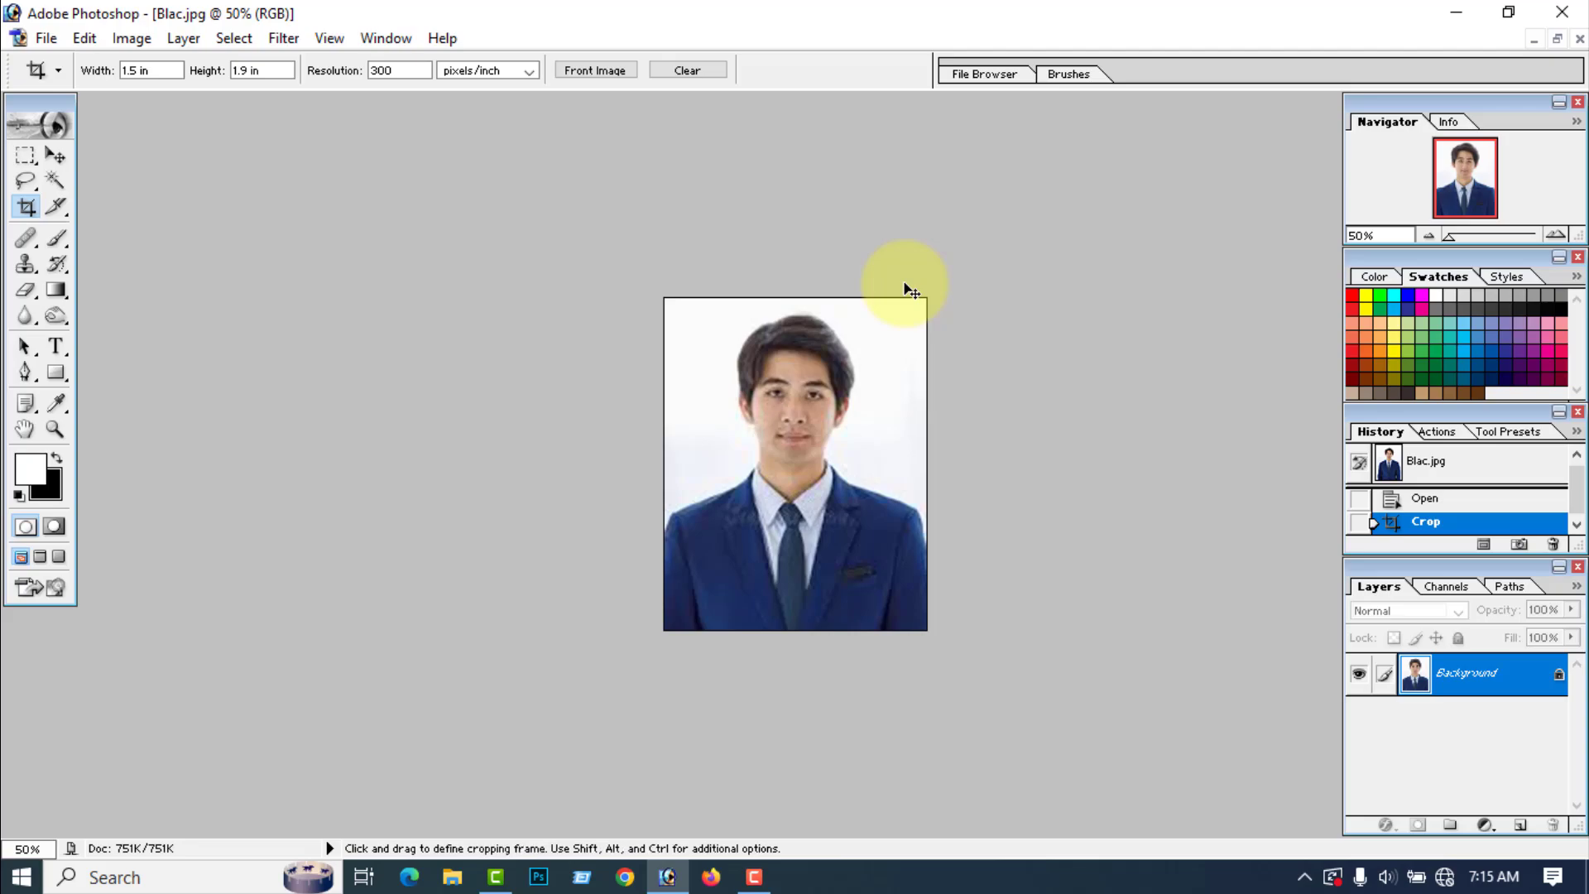
pyautogui.hotkey('ctrl', '+')
# Step: Select the white background with the Magic Wand at tolerance 32 and subtract the stray patch on the shirt collar with the Lasso
pyautogui.press('r')
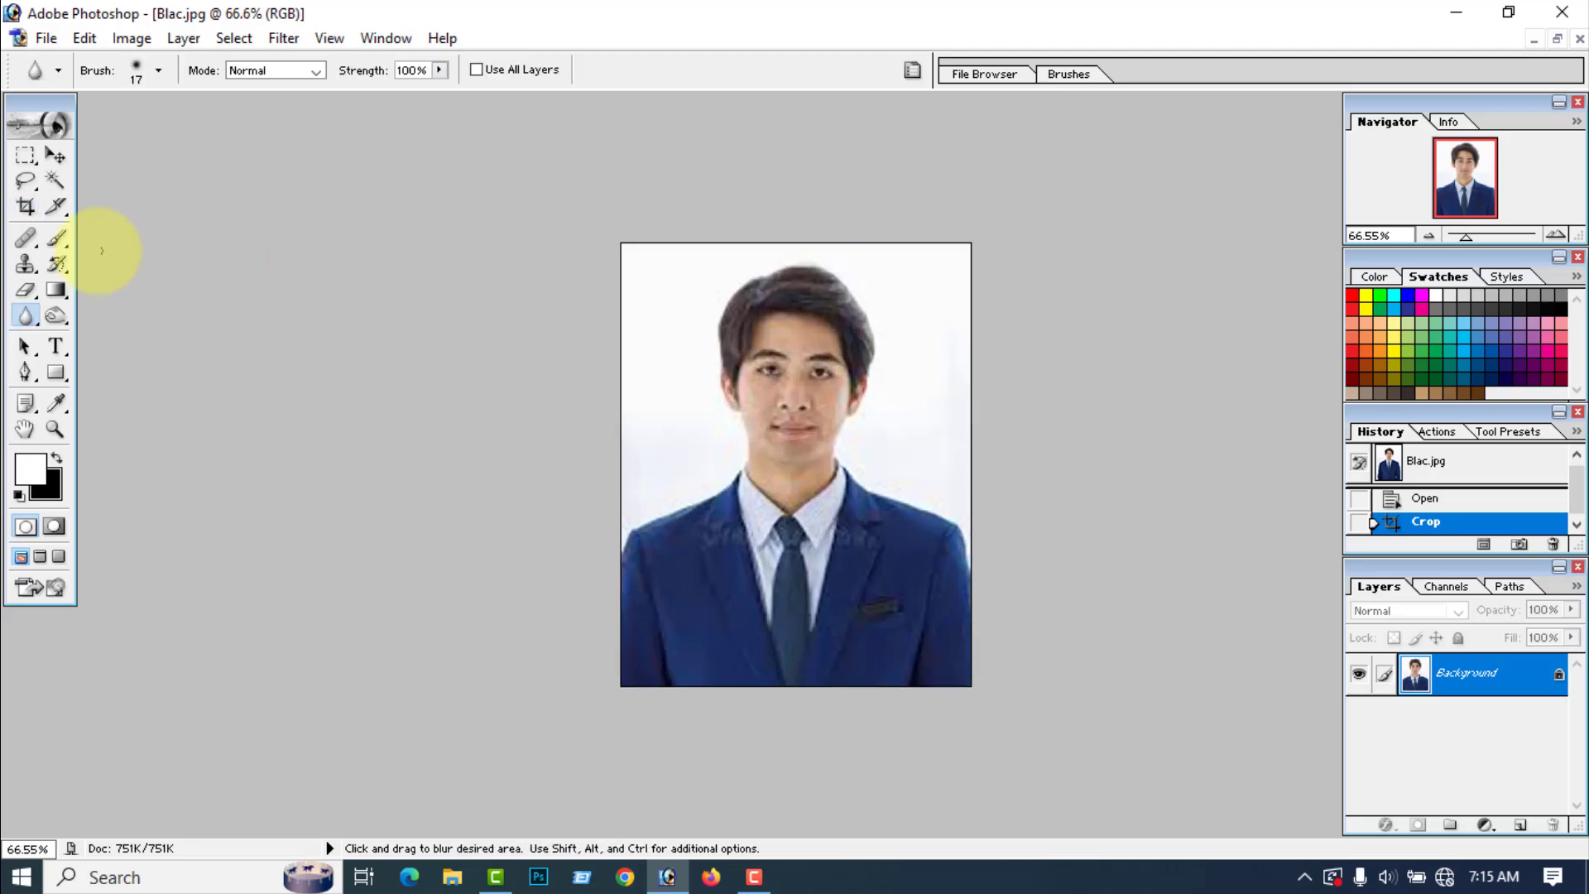
pyautogui.click(55, 180)
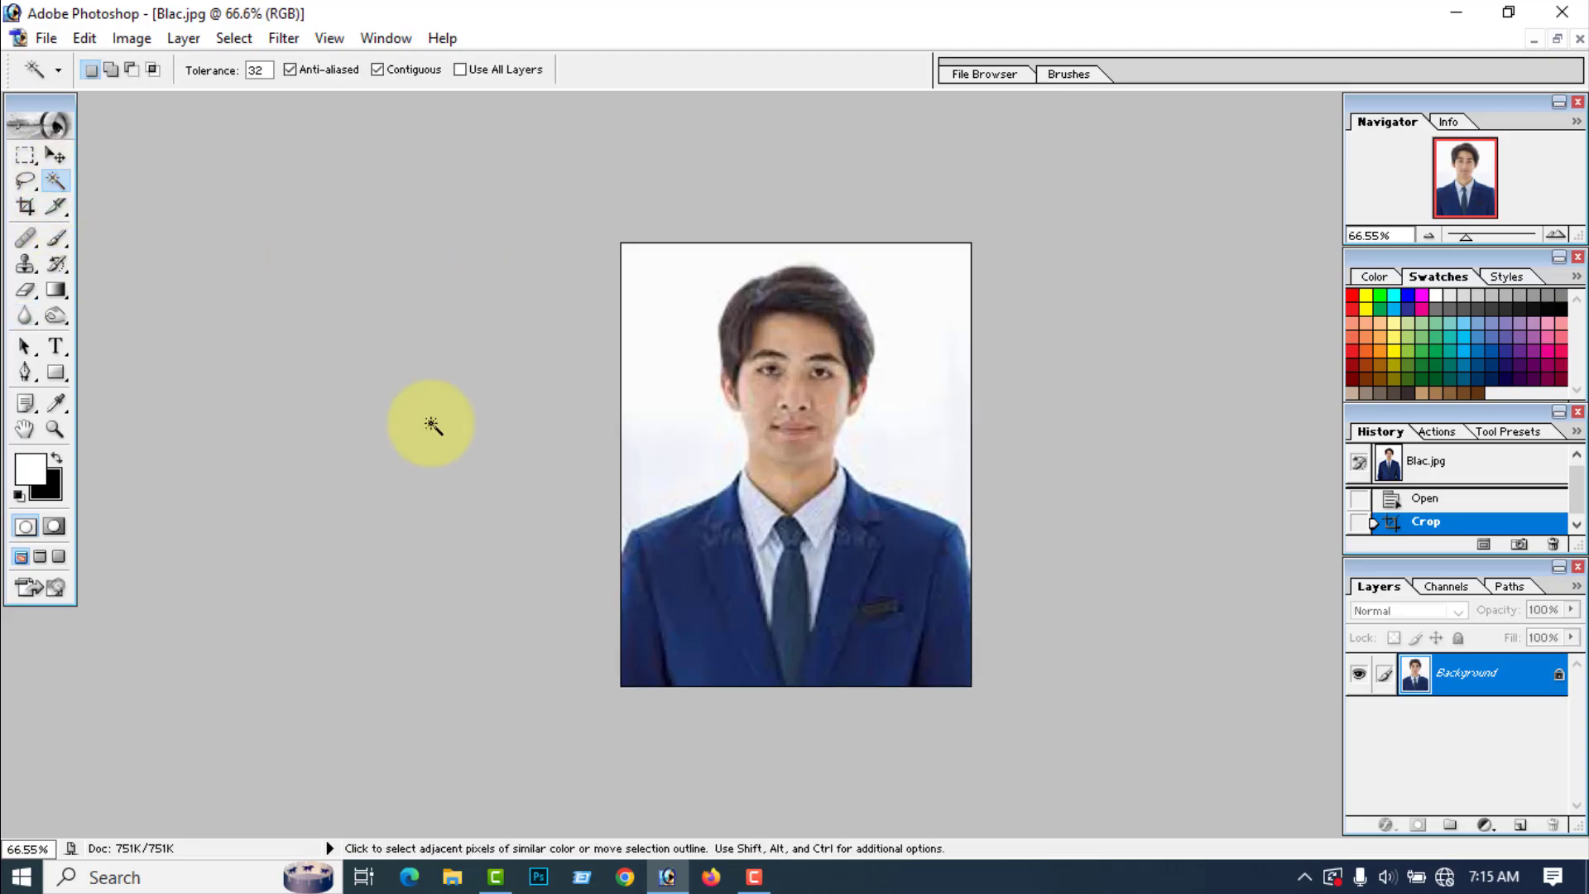
pyautogui.click(670, 401)
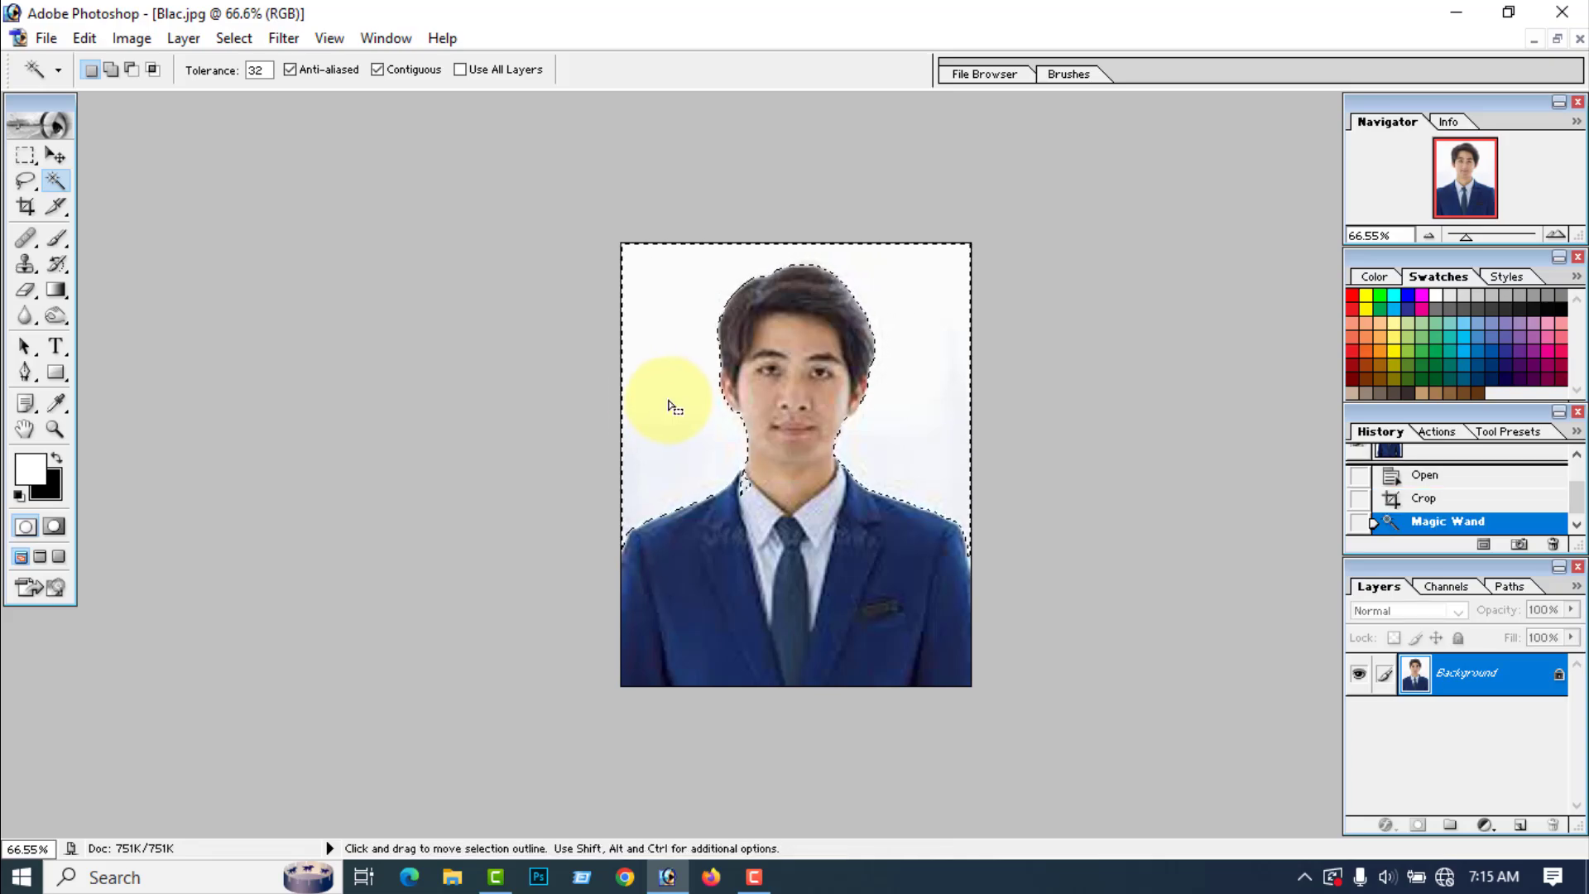
pyautogui.click(25, 180)
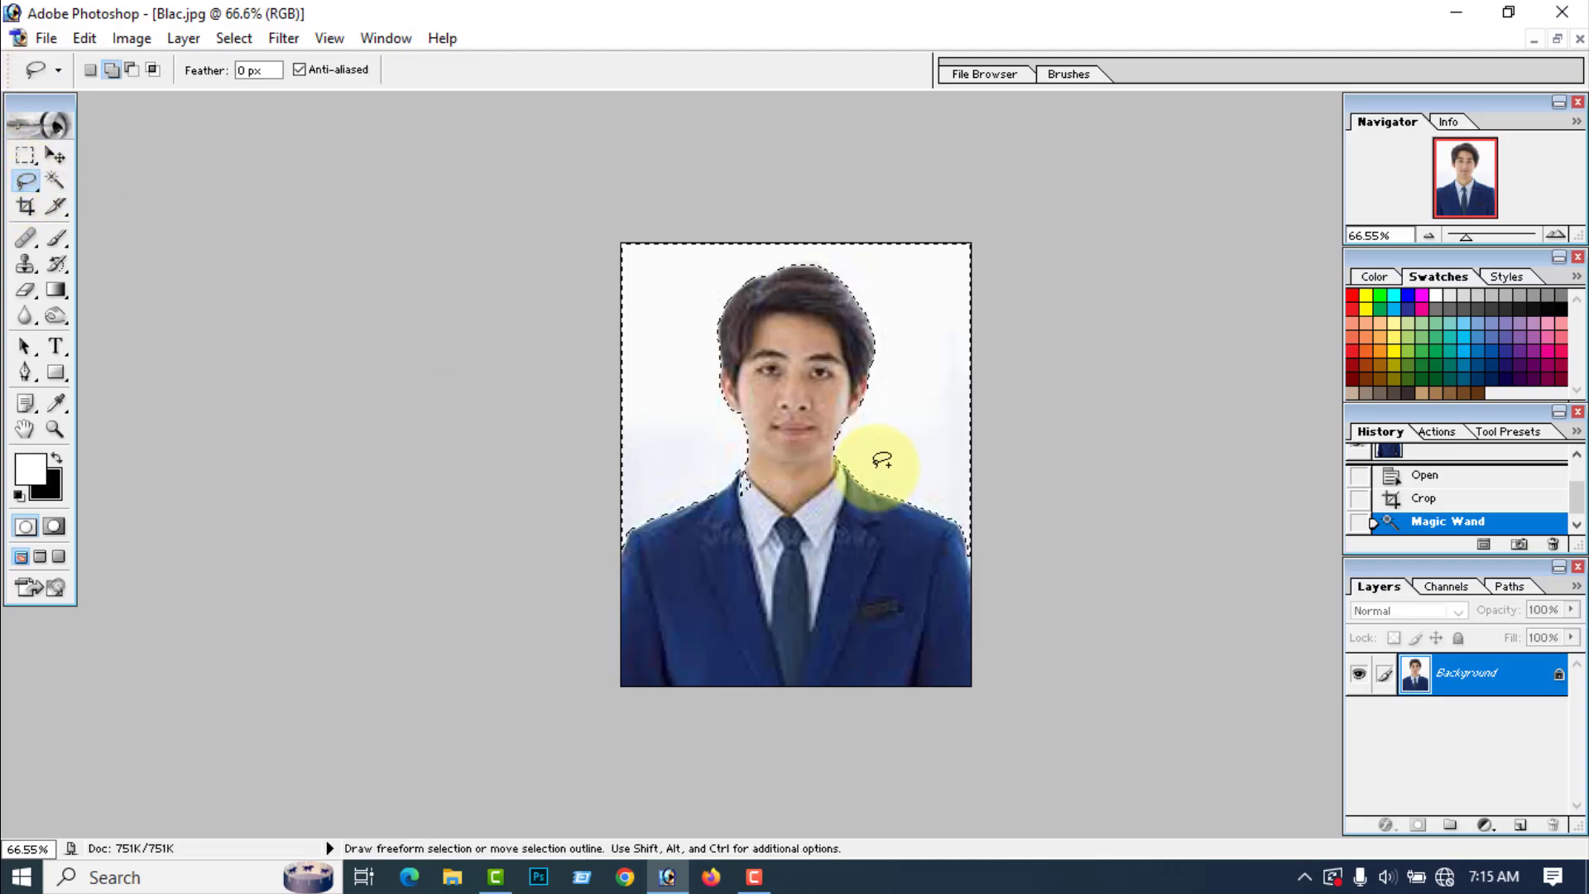
pyautogui.press('alt')
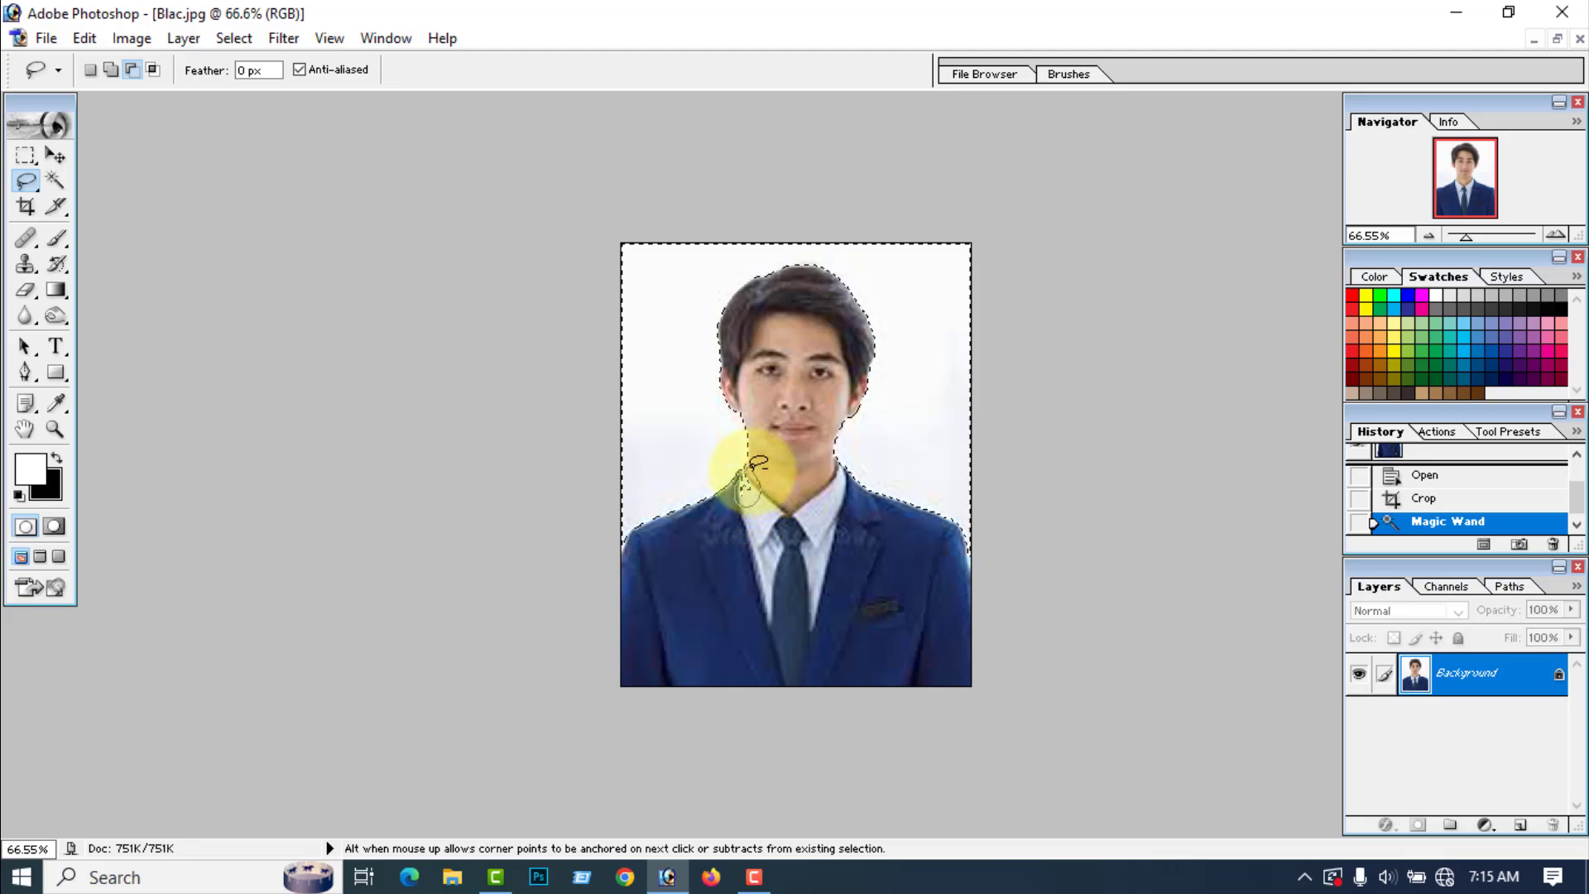
pyautogui.moveTo(752, 470); pyautogui.dragTo(760, 473)
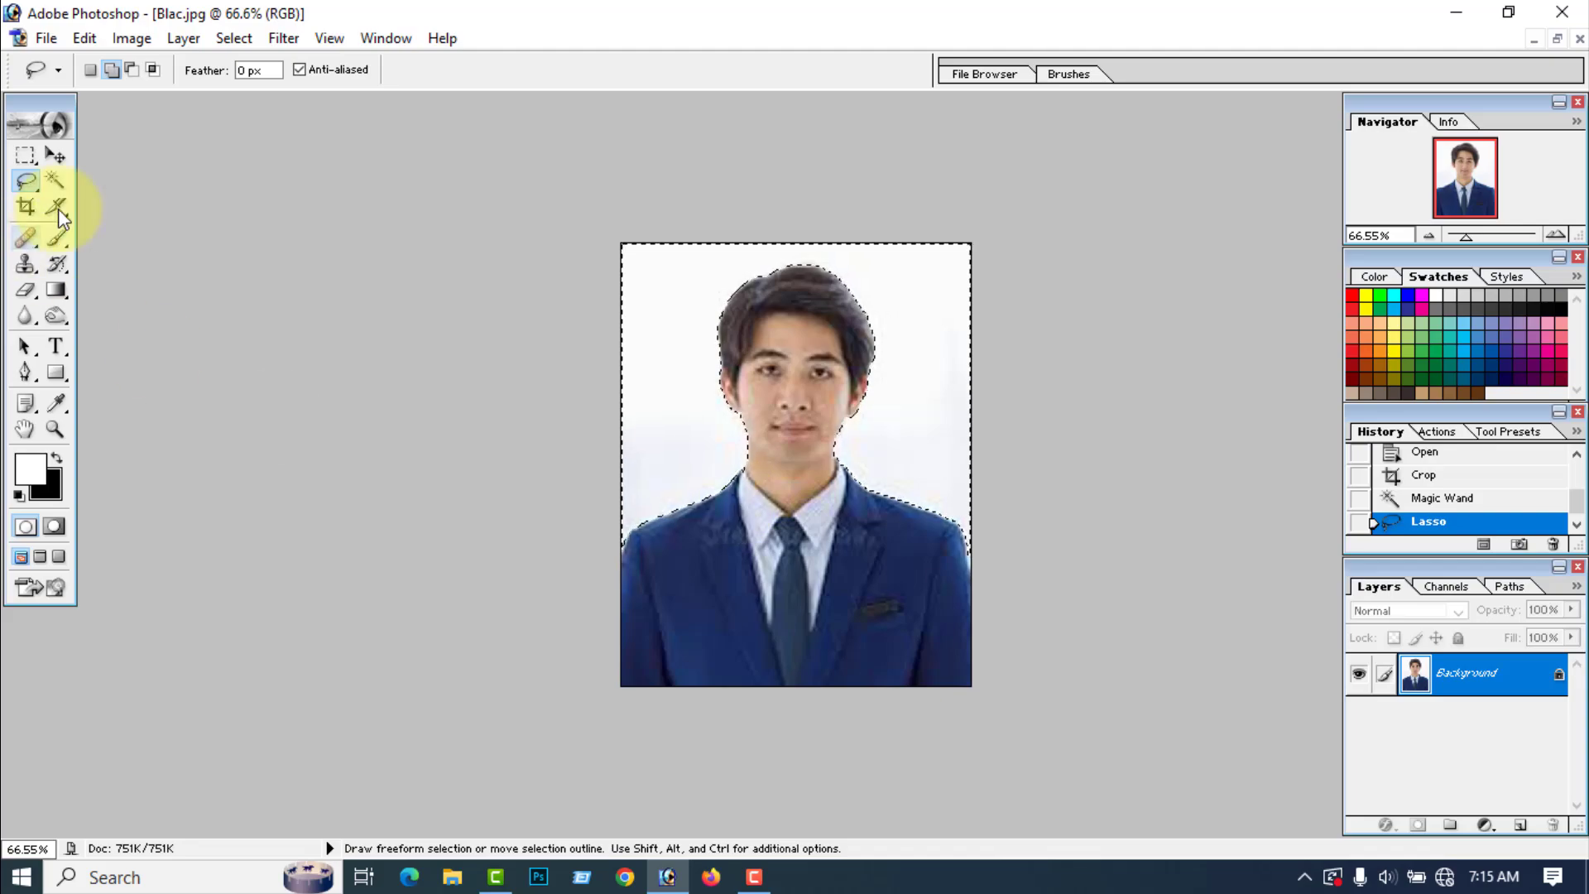
# Step: Feather the white background selection with a radius of 2 pixels
pyautogui.click(55, 179)
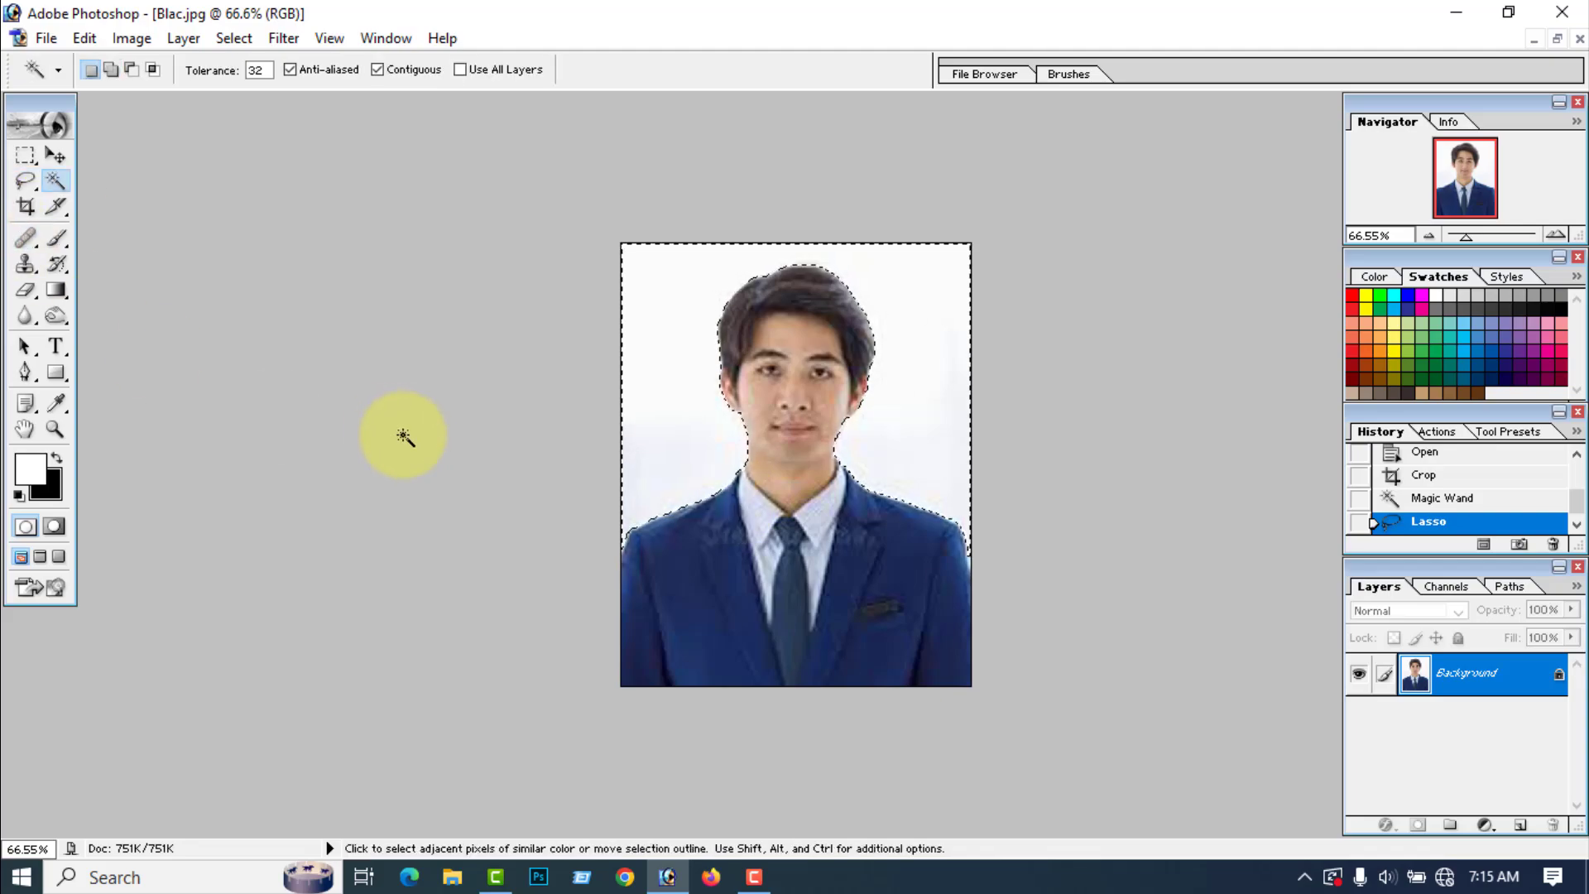
pyautogui.rightClick(681, 413)
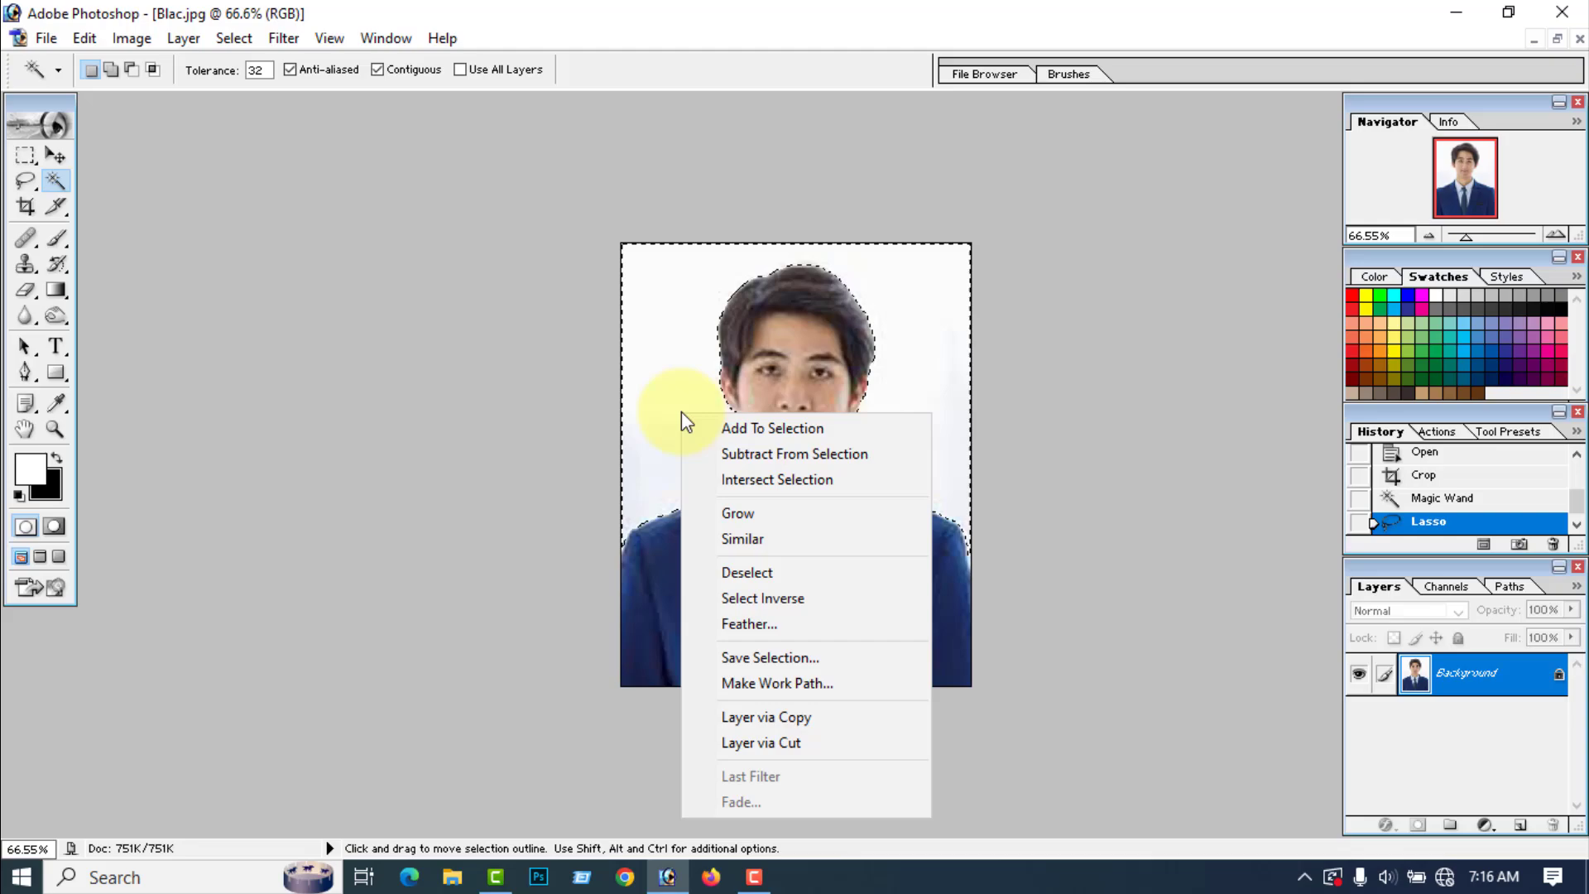
pyautogui.click(741, 623)
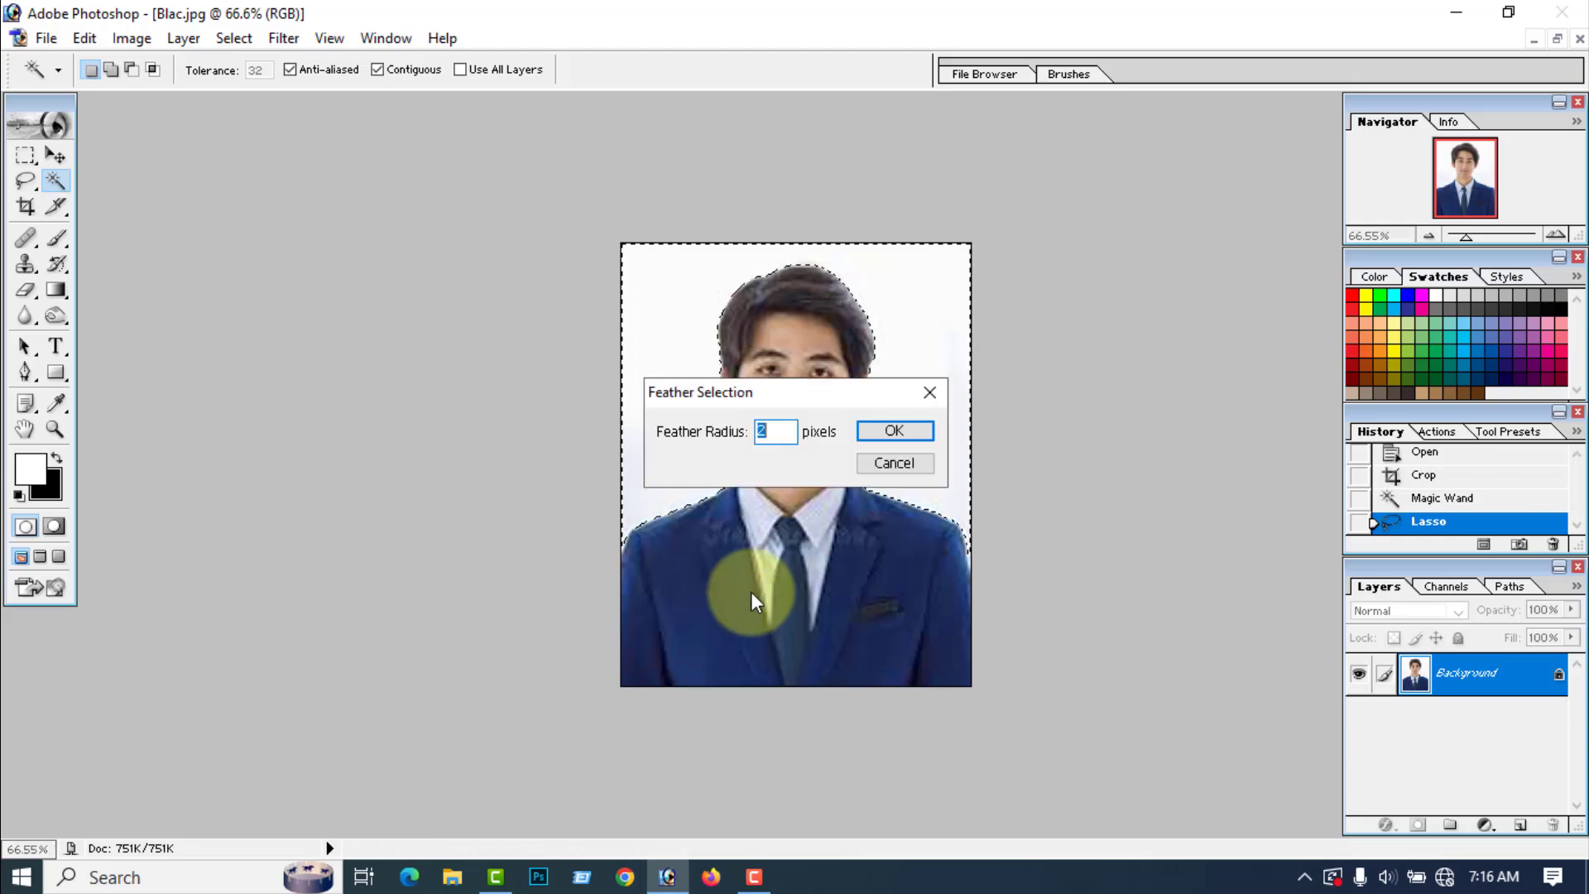
pyautogui.click(894, 431)
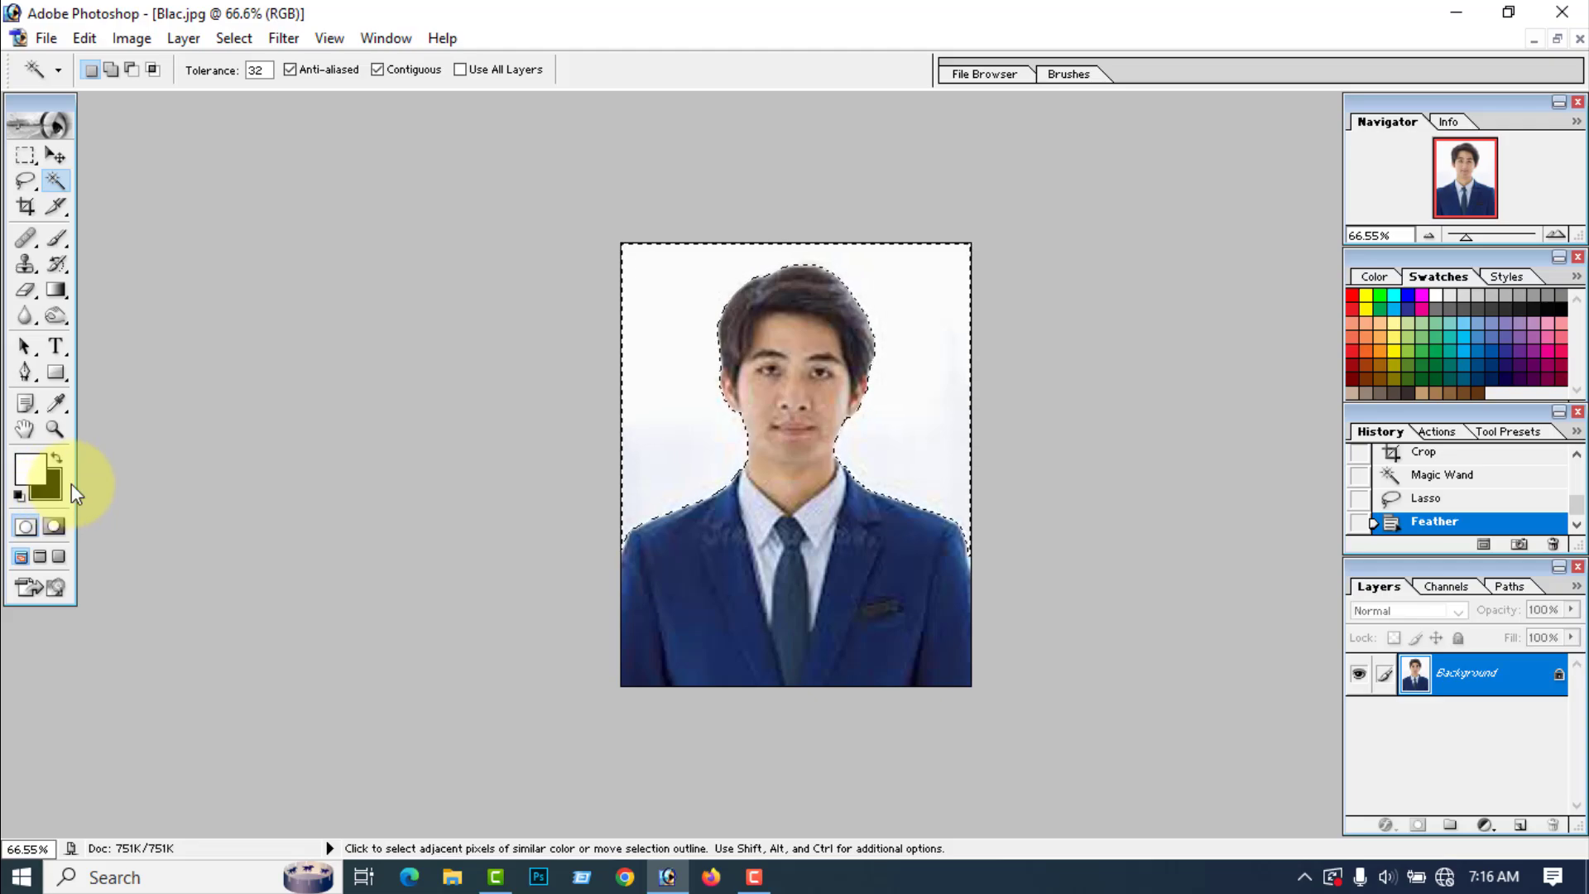
# Step: Set the background colour to blue 1C0CEF, fill the selected backdrop with it and deselect
pyautogui.click(49, 484)
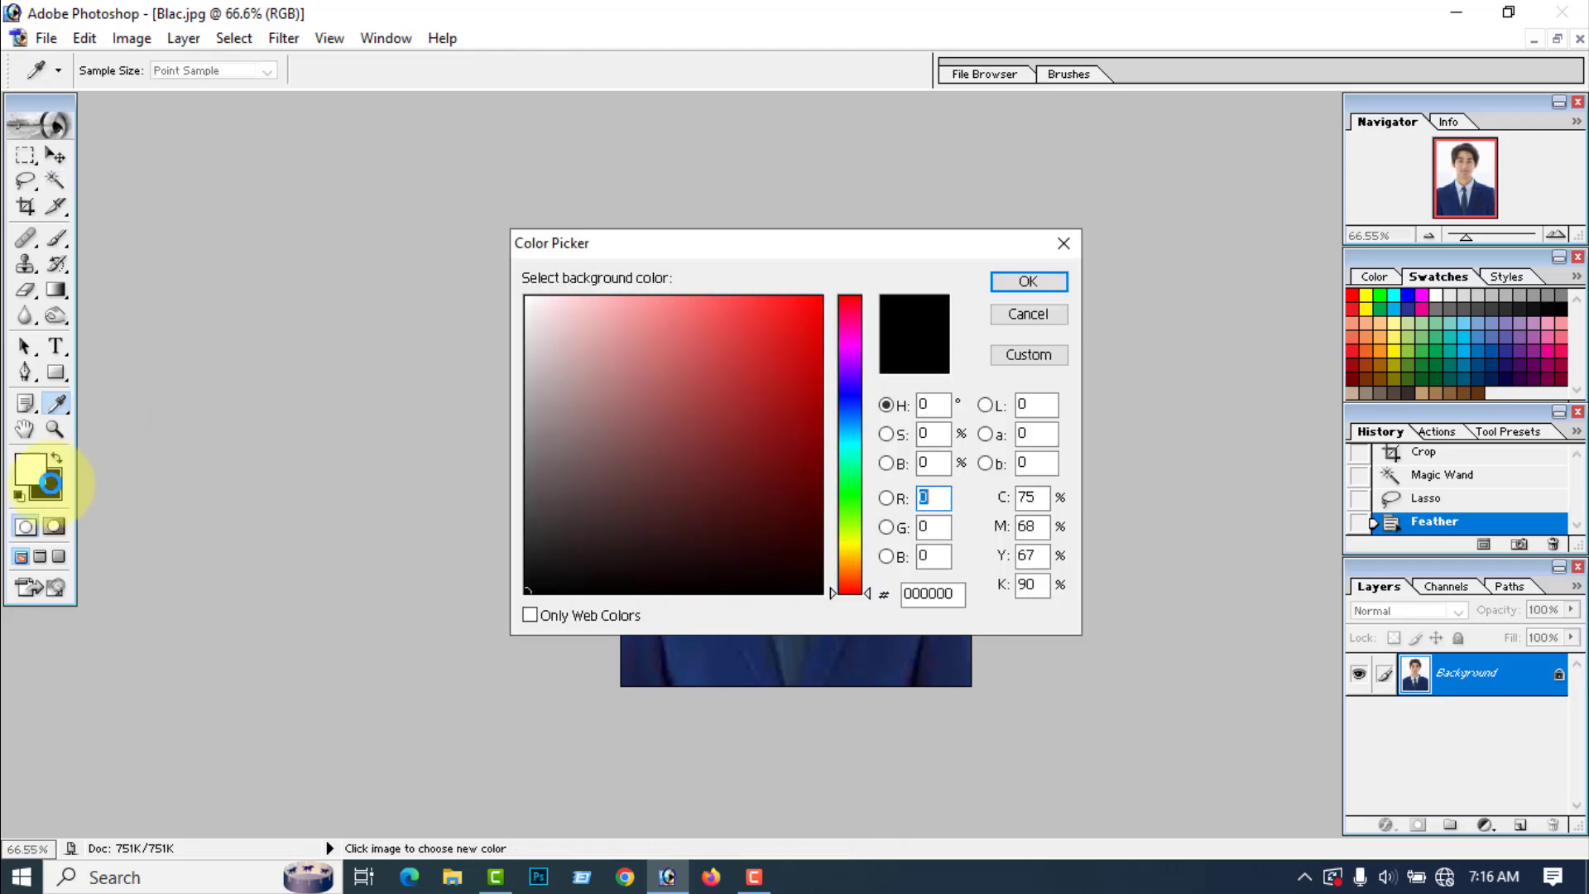
pyautogui.click(857, 392)
pyautogui.click(807, 314)
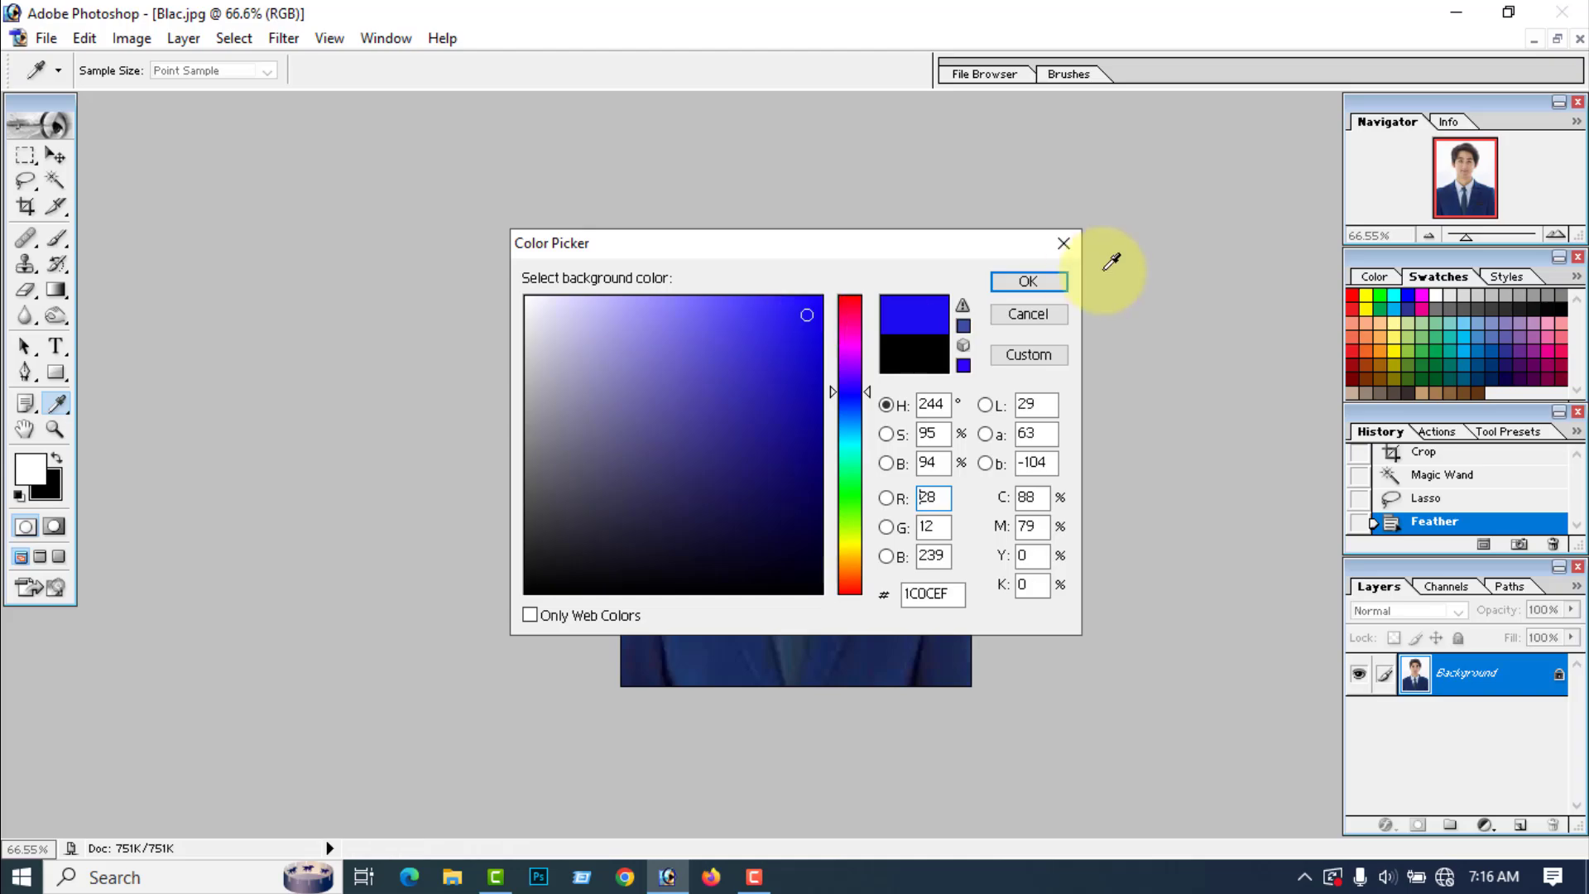
pyautogui.click(1031, 282)
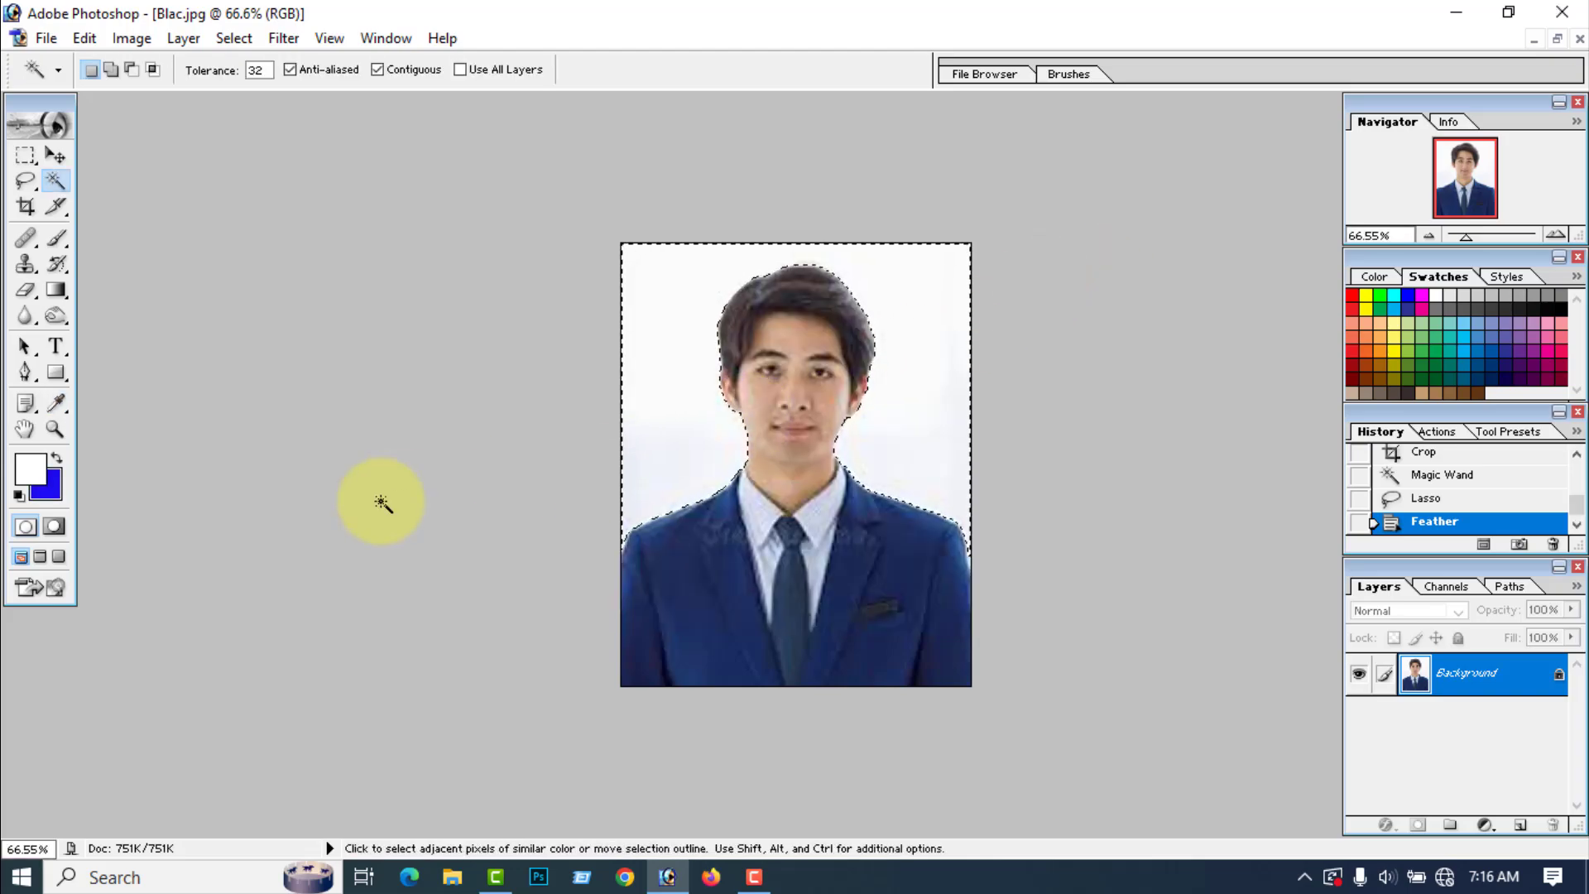
pyautogui.hotkey('ctrl', 'BackSpace')
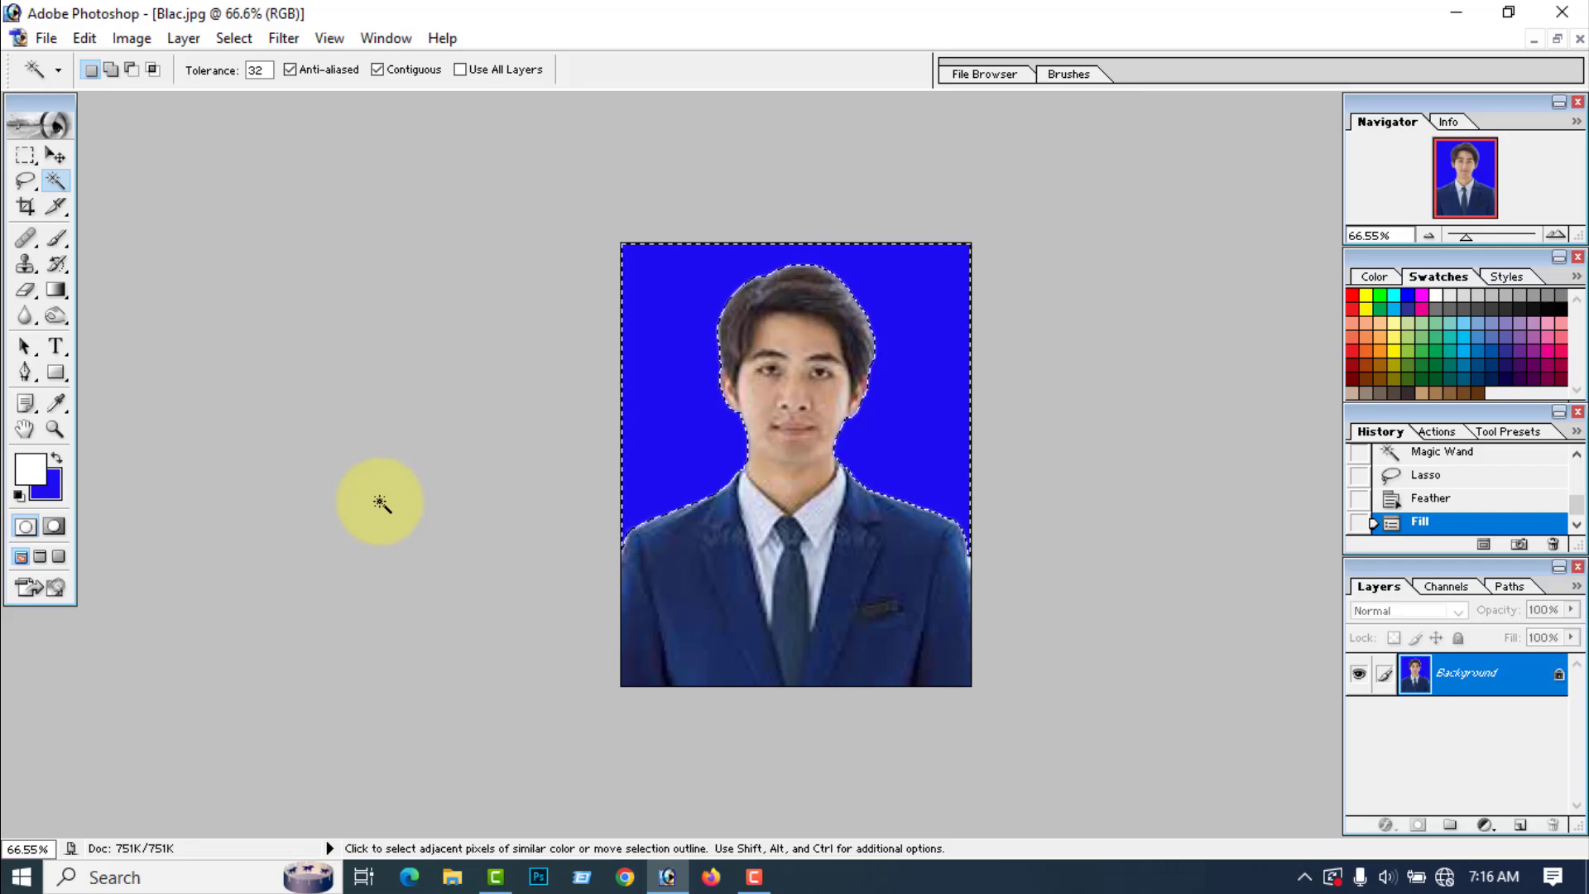
pyautogui.hotkey('ctrl', 'd')
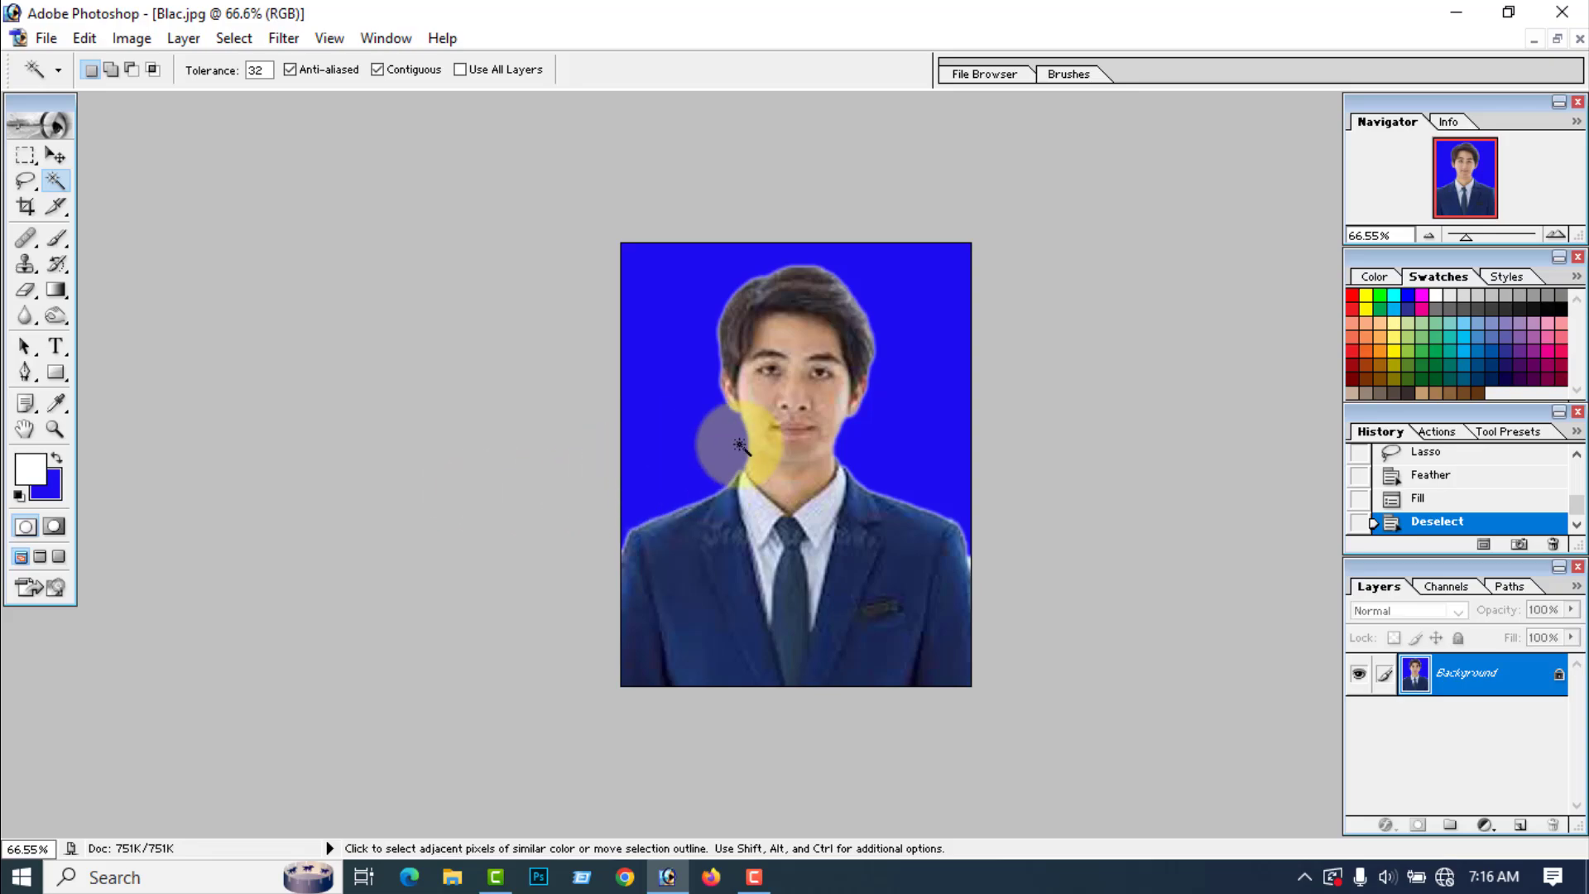
# Step: Erase the light fringe around the shoulders and head with the 18-pixel Eraser, and smooth the face with the Blur tool at 100% strength
pyautogui.scroll(1, 137, 302)
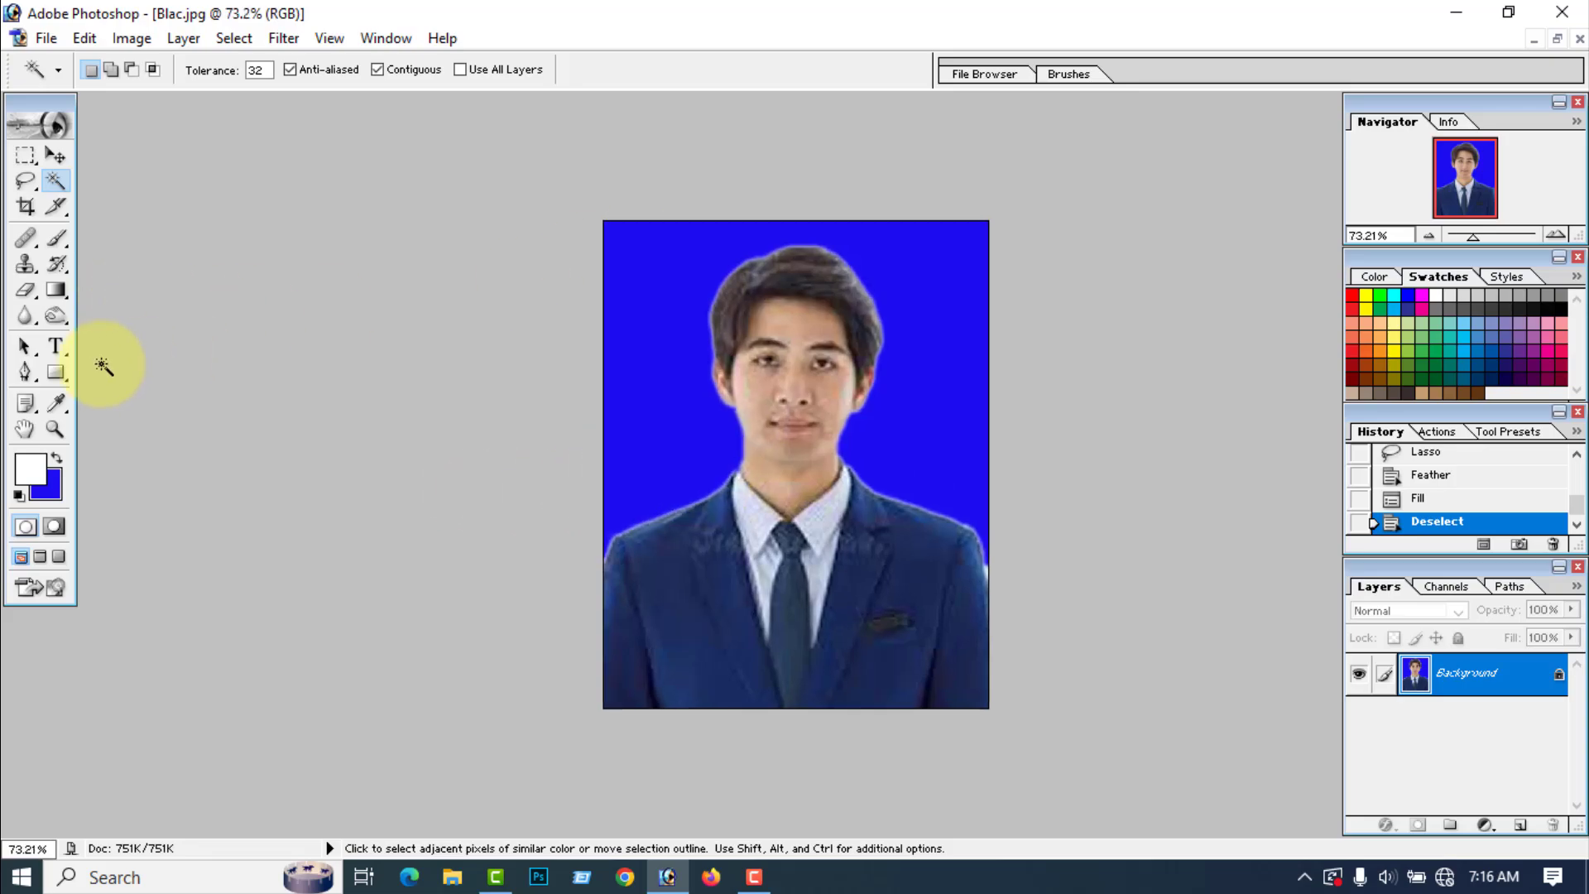
pyautogui.click(26, 289)
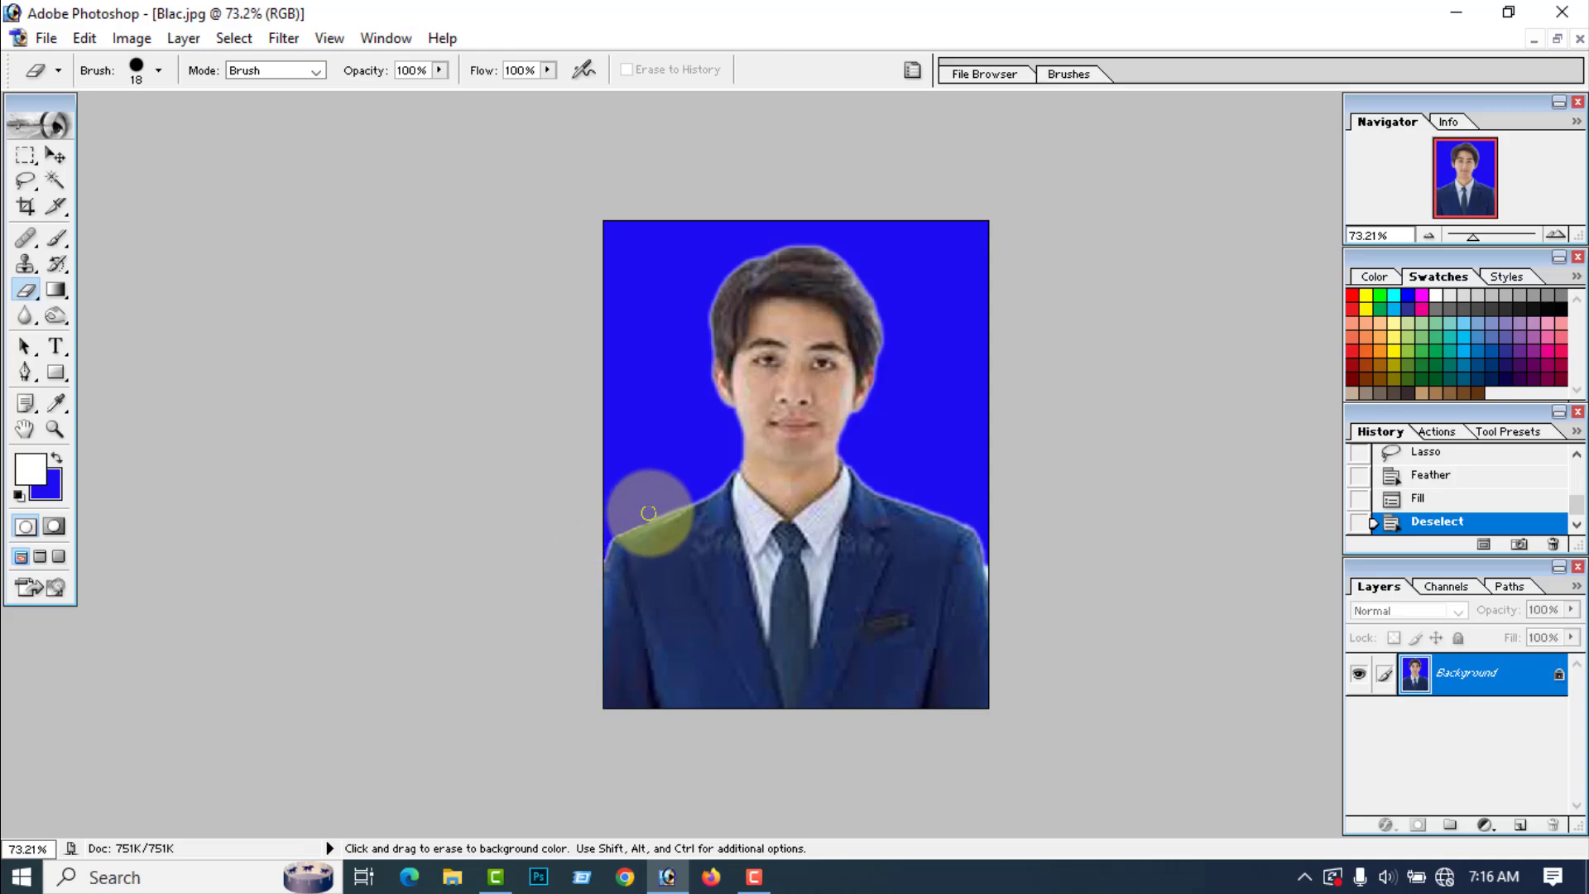
pyautogui.moveTo(674, 502); pyautogui.dragTo(586, 526)
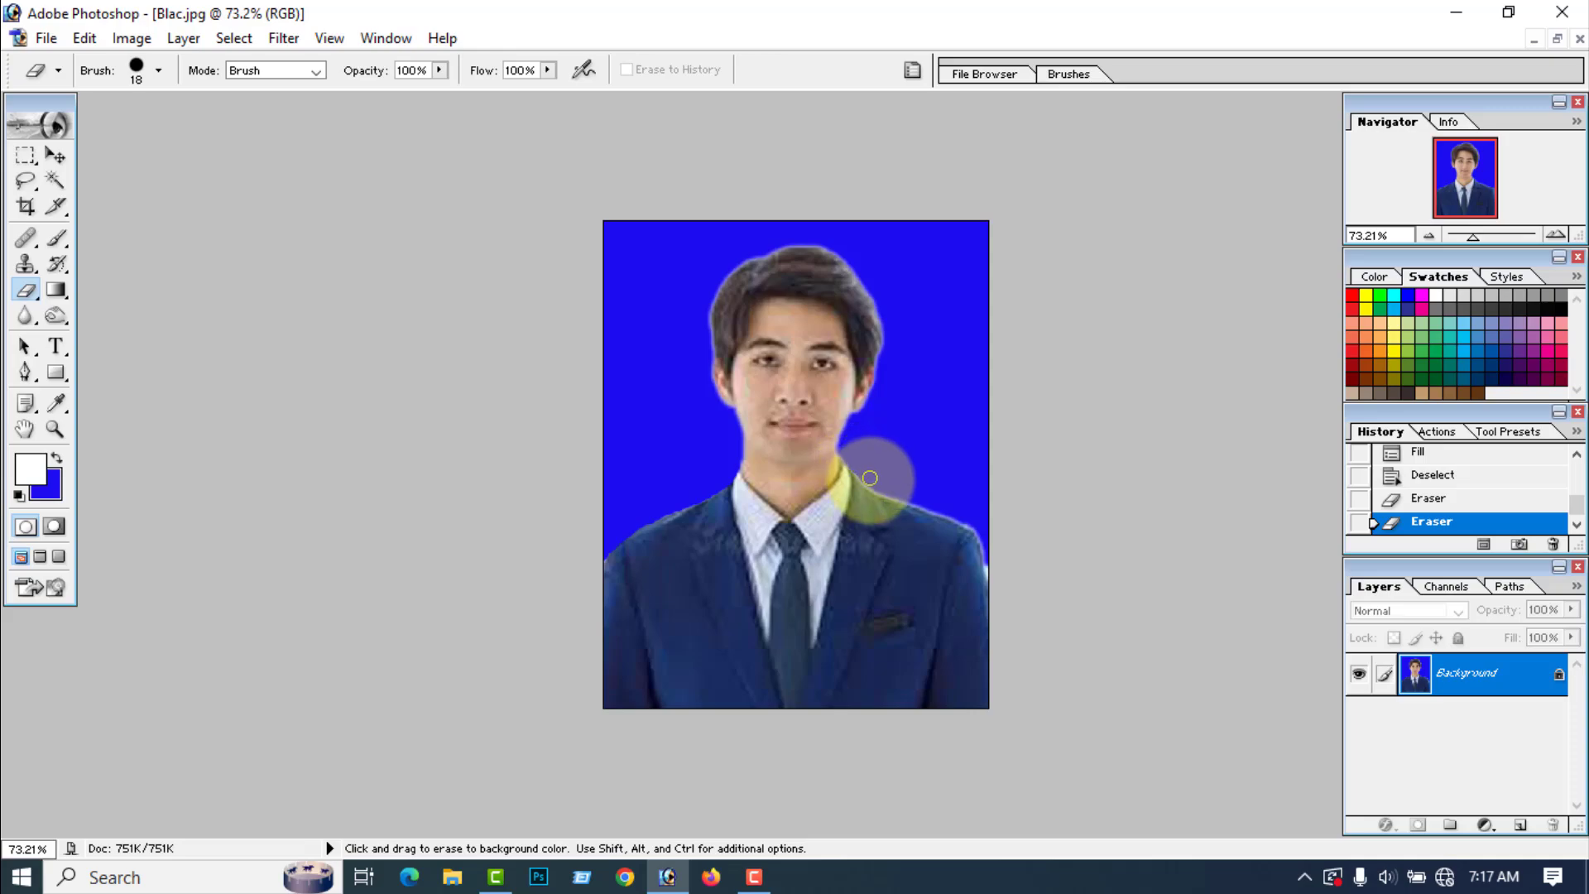
pyautogui.moveTo(874, 480)
pyautogui.mouseDown()
pyautogui.moveTo(855, 466)
pyautogui.moveTo(981, 536)
pyautogui.moveTo(992, 575)
pyautogui.mouseUp()
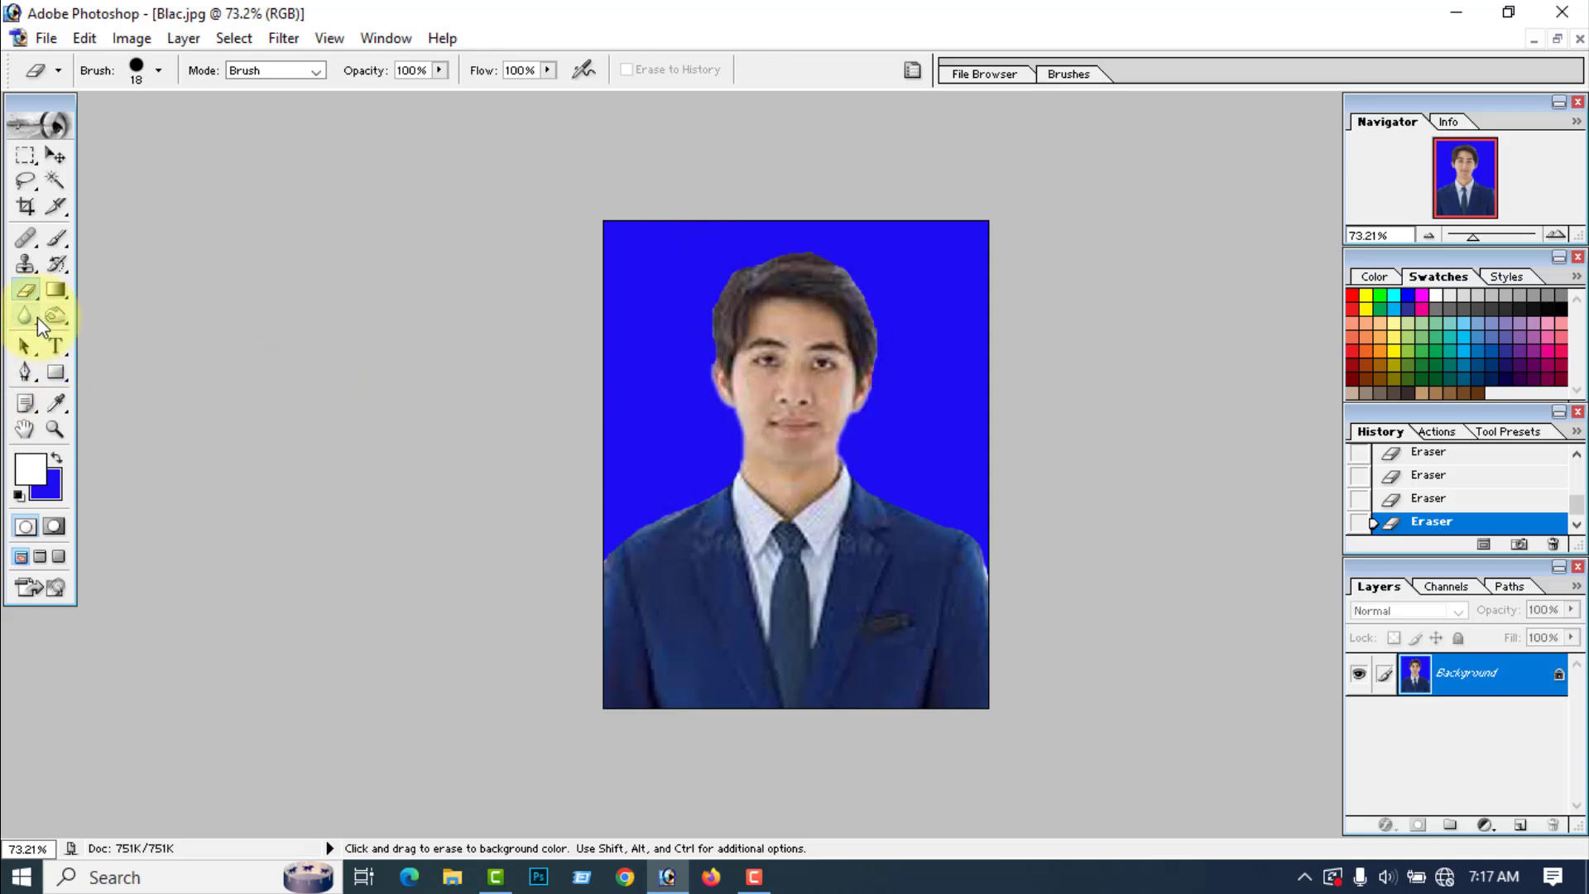
pyautogui.click(26, 316)
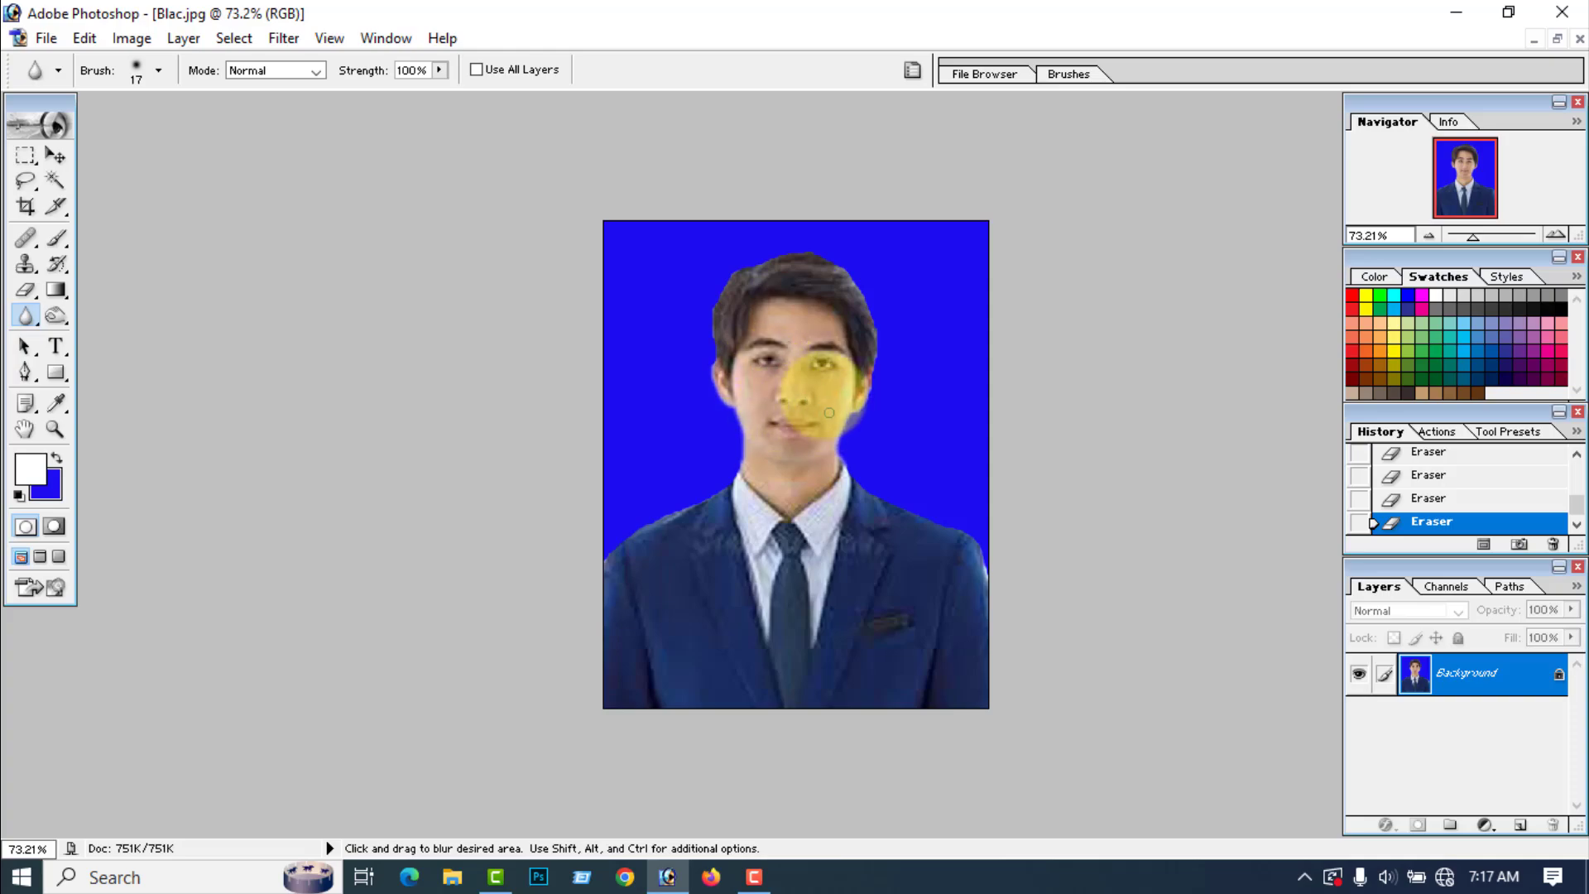
pyautogui.moveTo(824, 442)
pyautogui.mouseDown()
pyautogui.moveTo(755, 435)
pyautogui.moveTo(780, 389)
pyautogui.mouseUp()
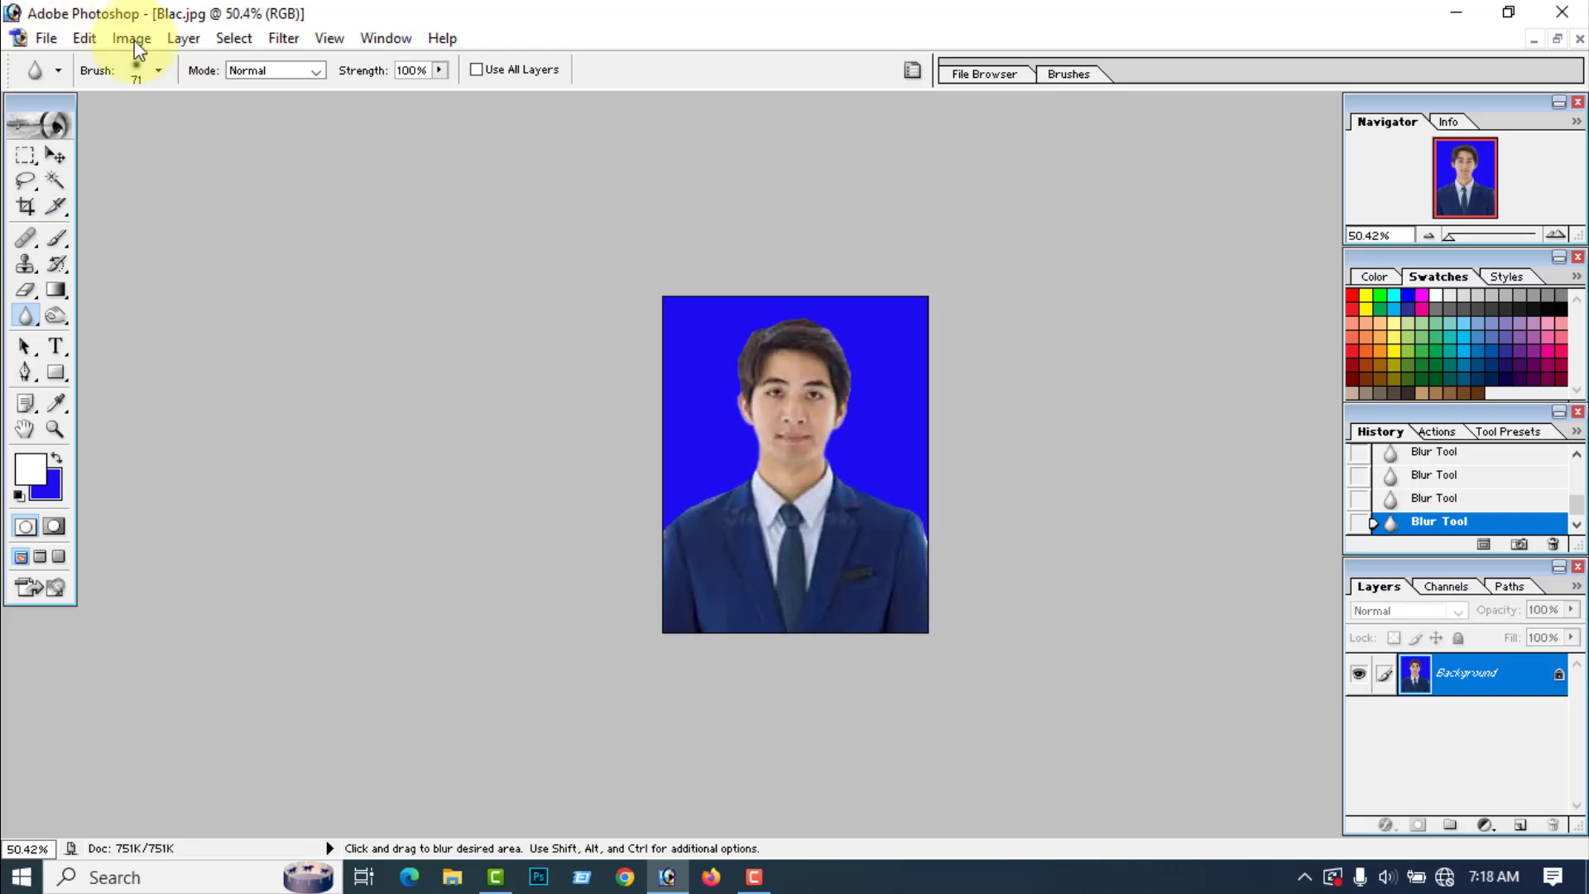
# Step: Adjust the portrait's brightness to +5 and contrast to -4
pyautogui.click(131, 38)
pyautogui.moveTo(181, 99)
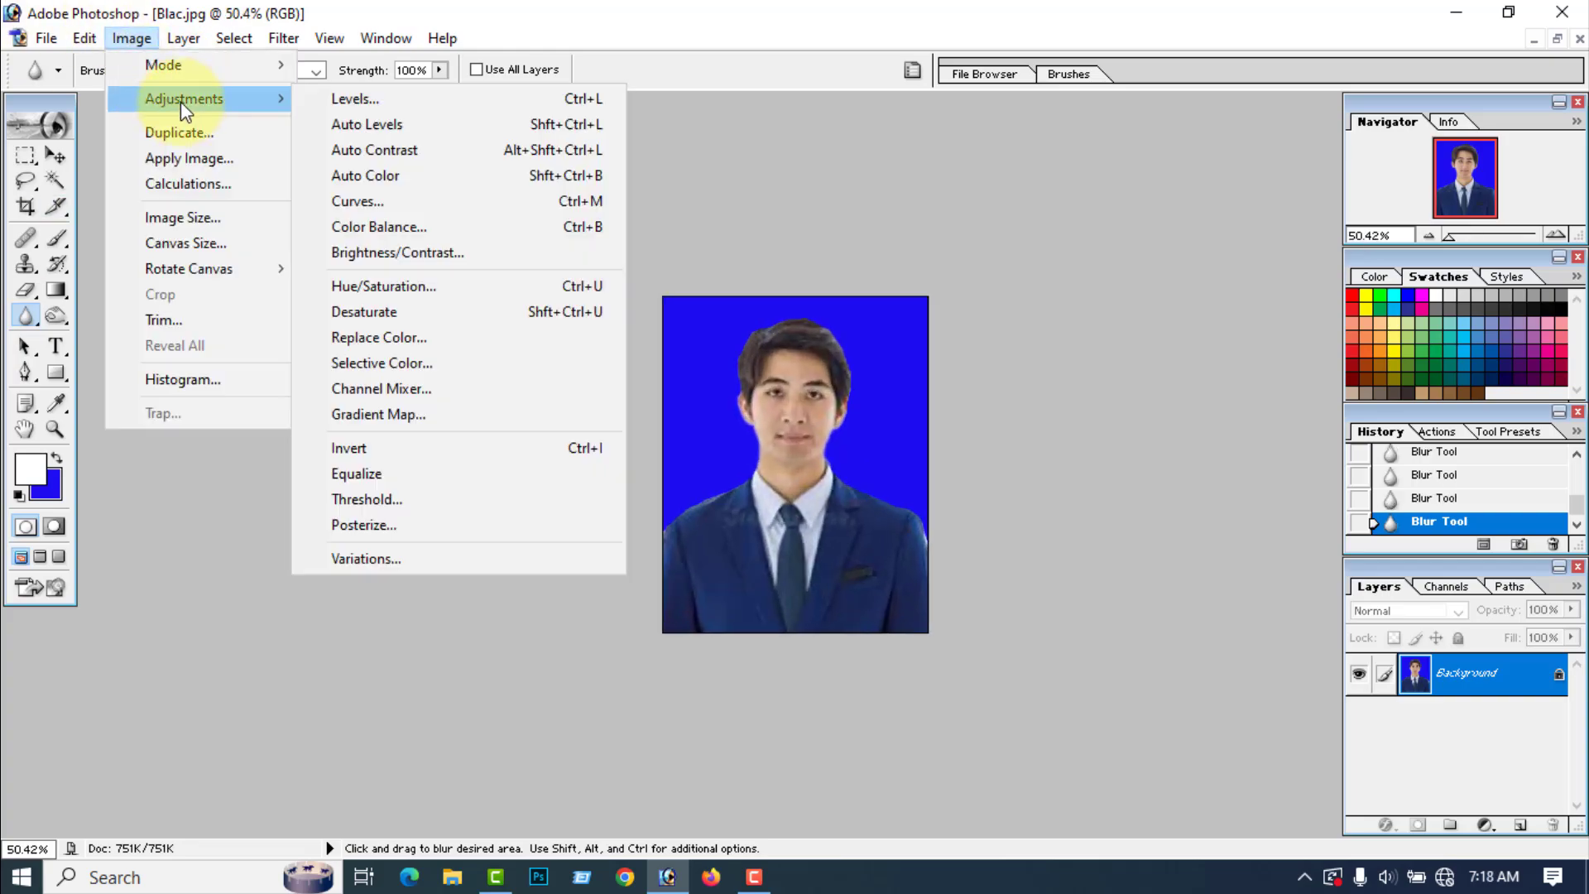
pyautogui.click(359, 250)
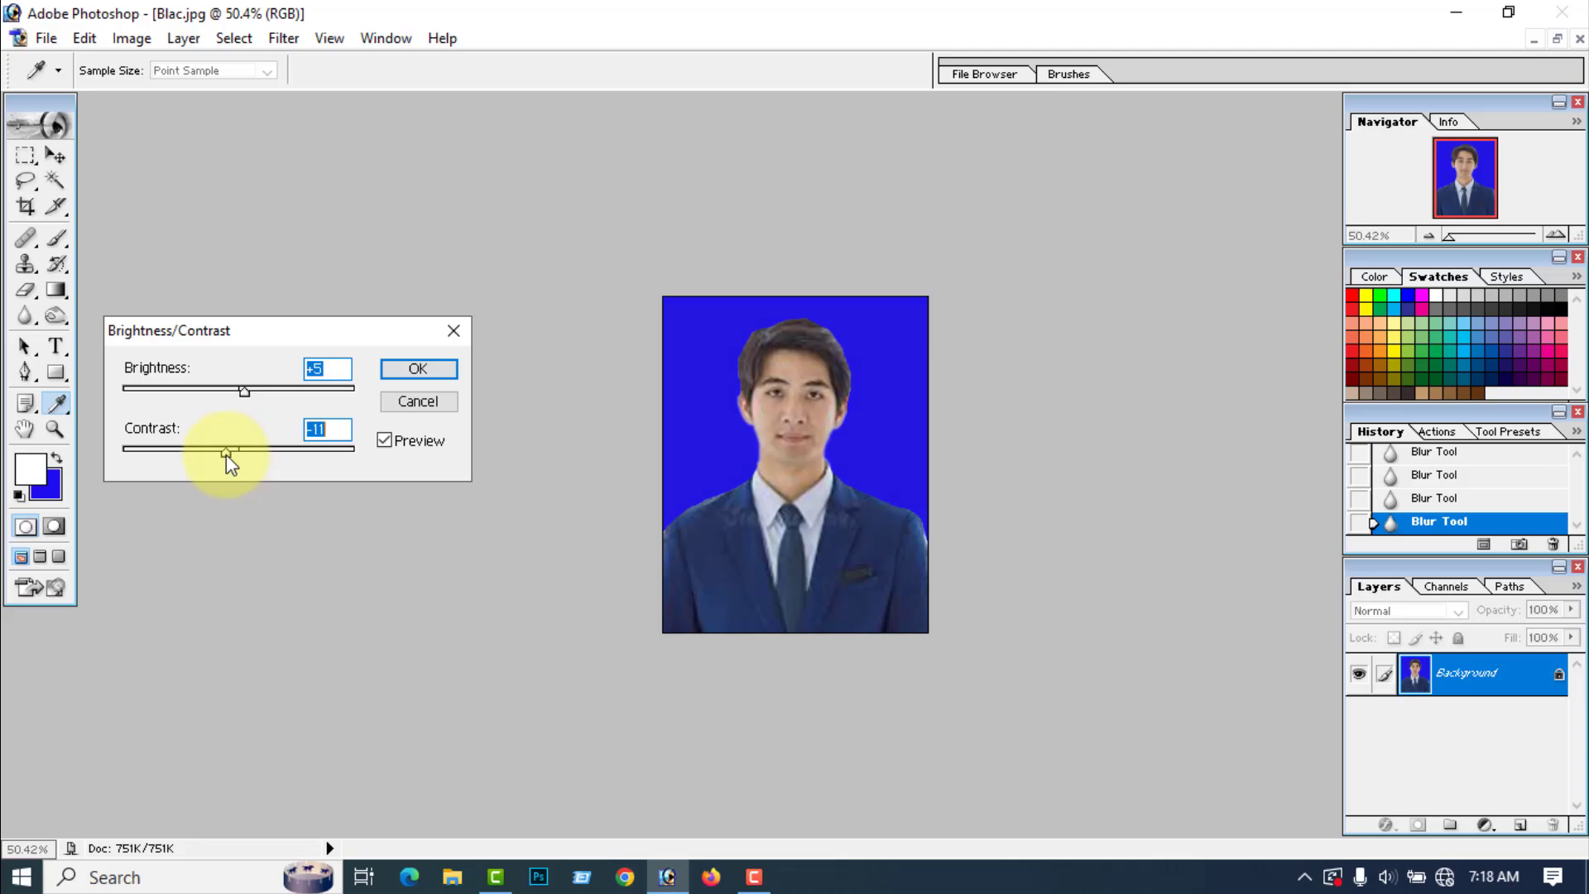
pyautogui.moveTo(226, 454); pyautogui.dragTo(234, 455)
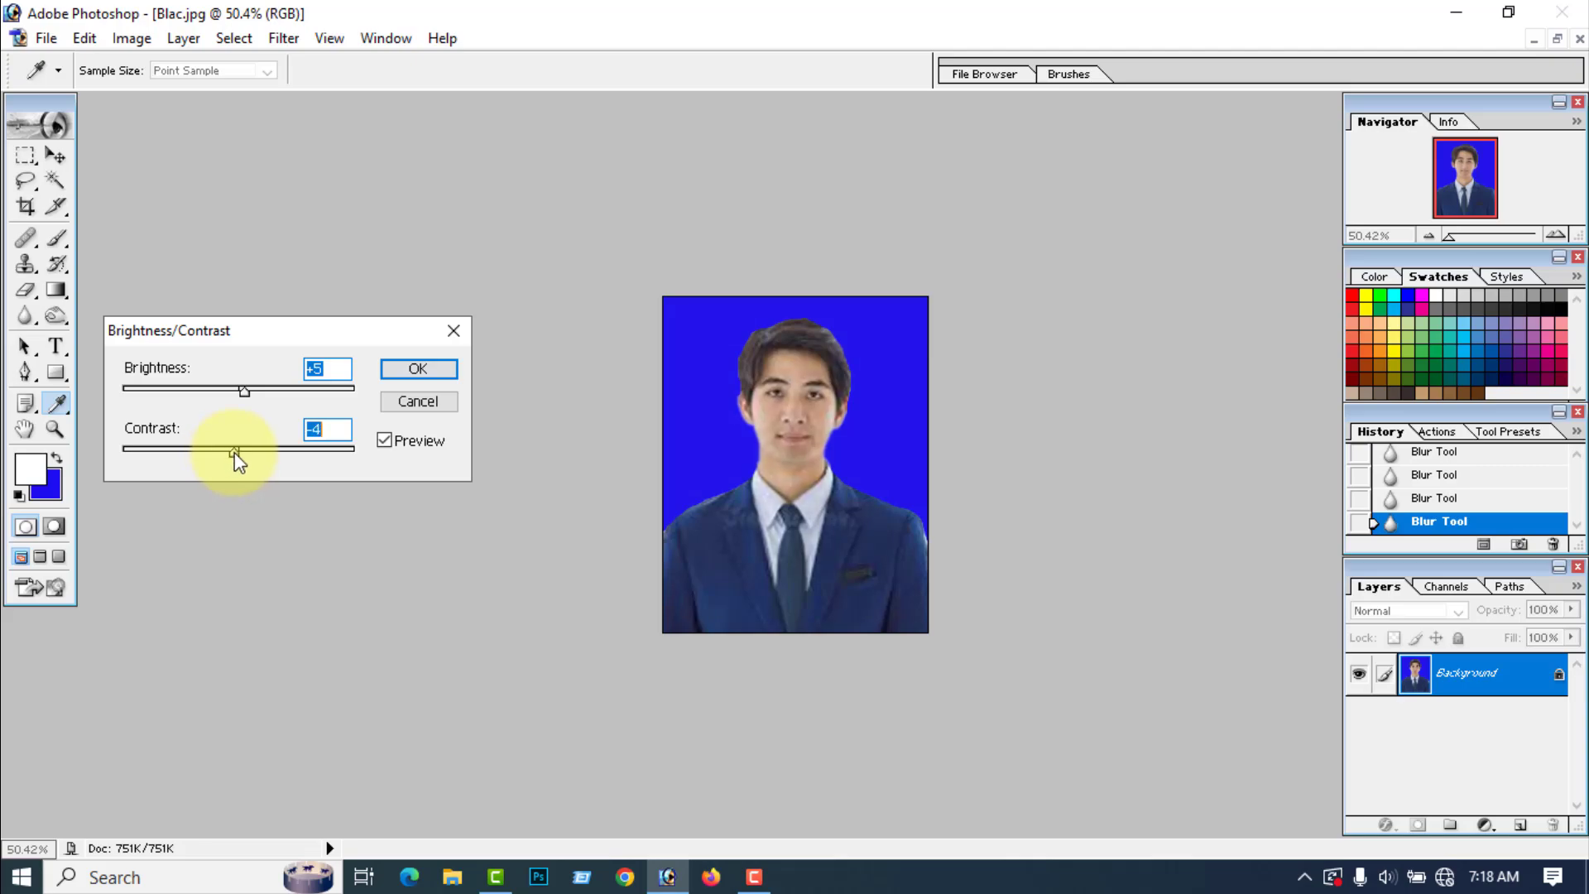
pyautogui.click(417, 371)
# Step: Apply Color Balance to the midtones, shifting the yellow–blue level to about -15 with luminosity preserved
pyautogui.click(139, 41)
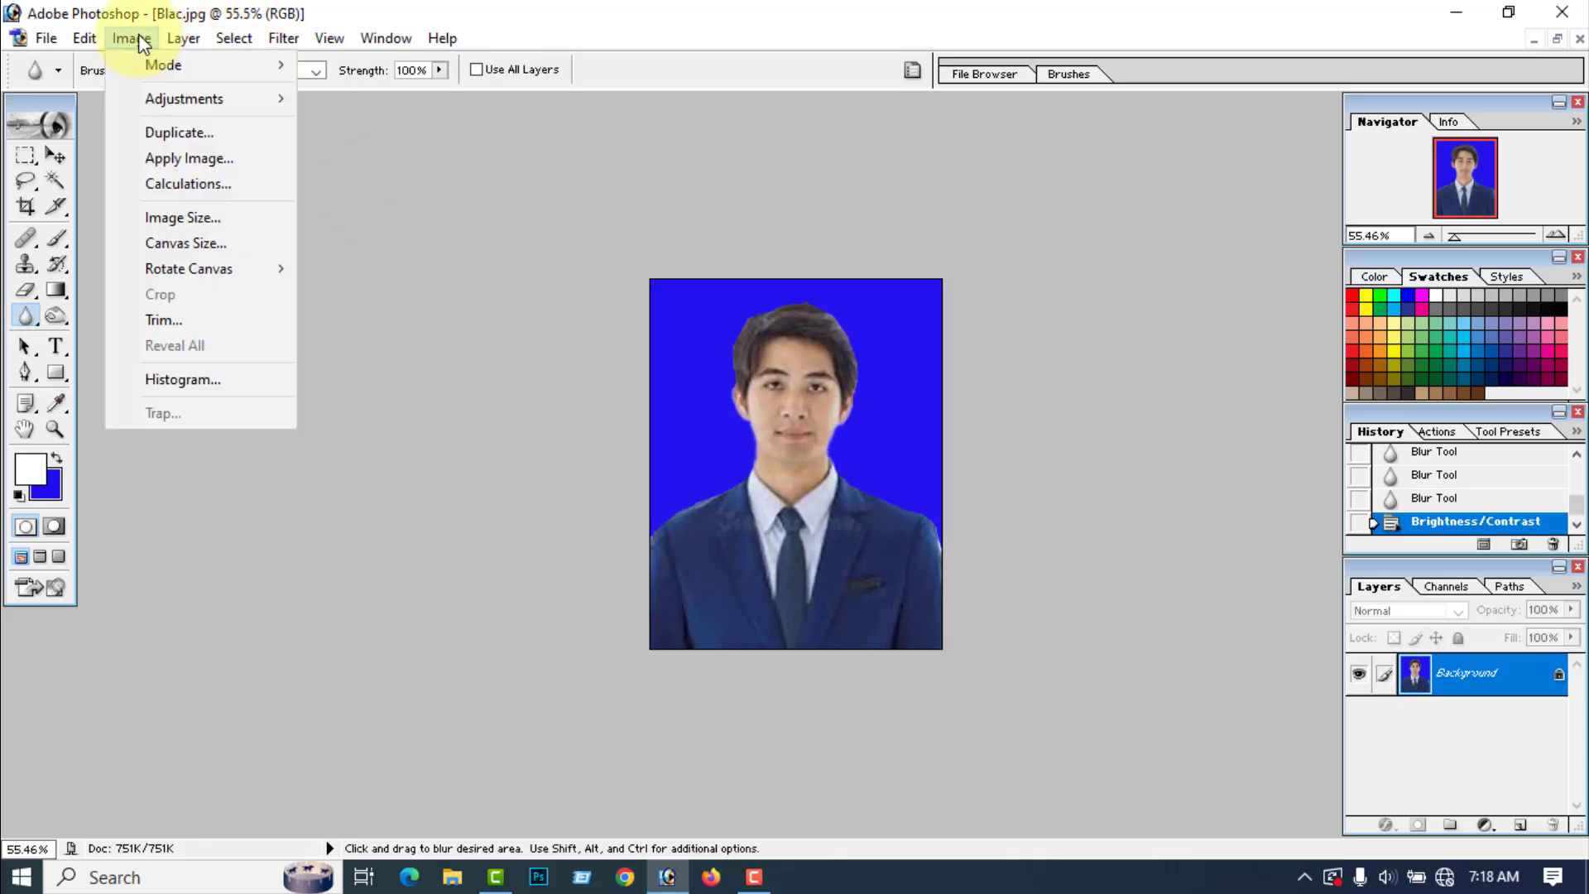
pyautogui.moveTo(195, 100)
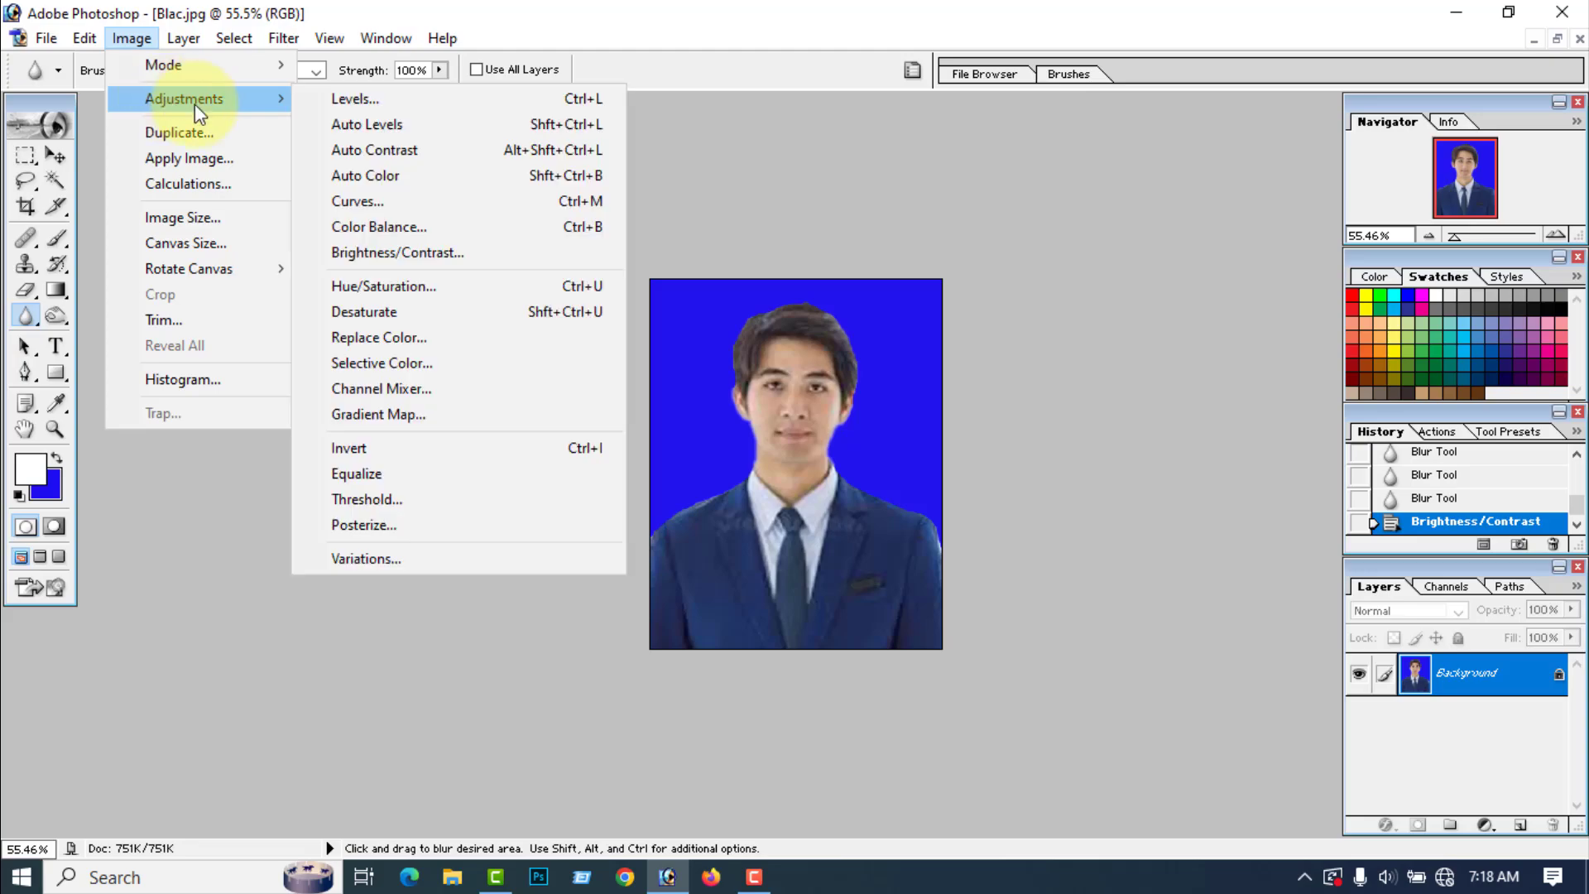
pyautogui.click(386, 231)
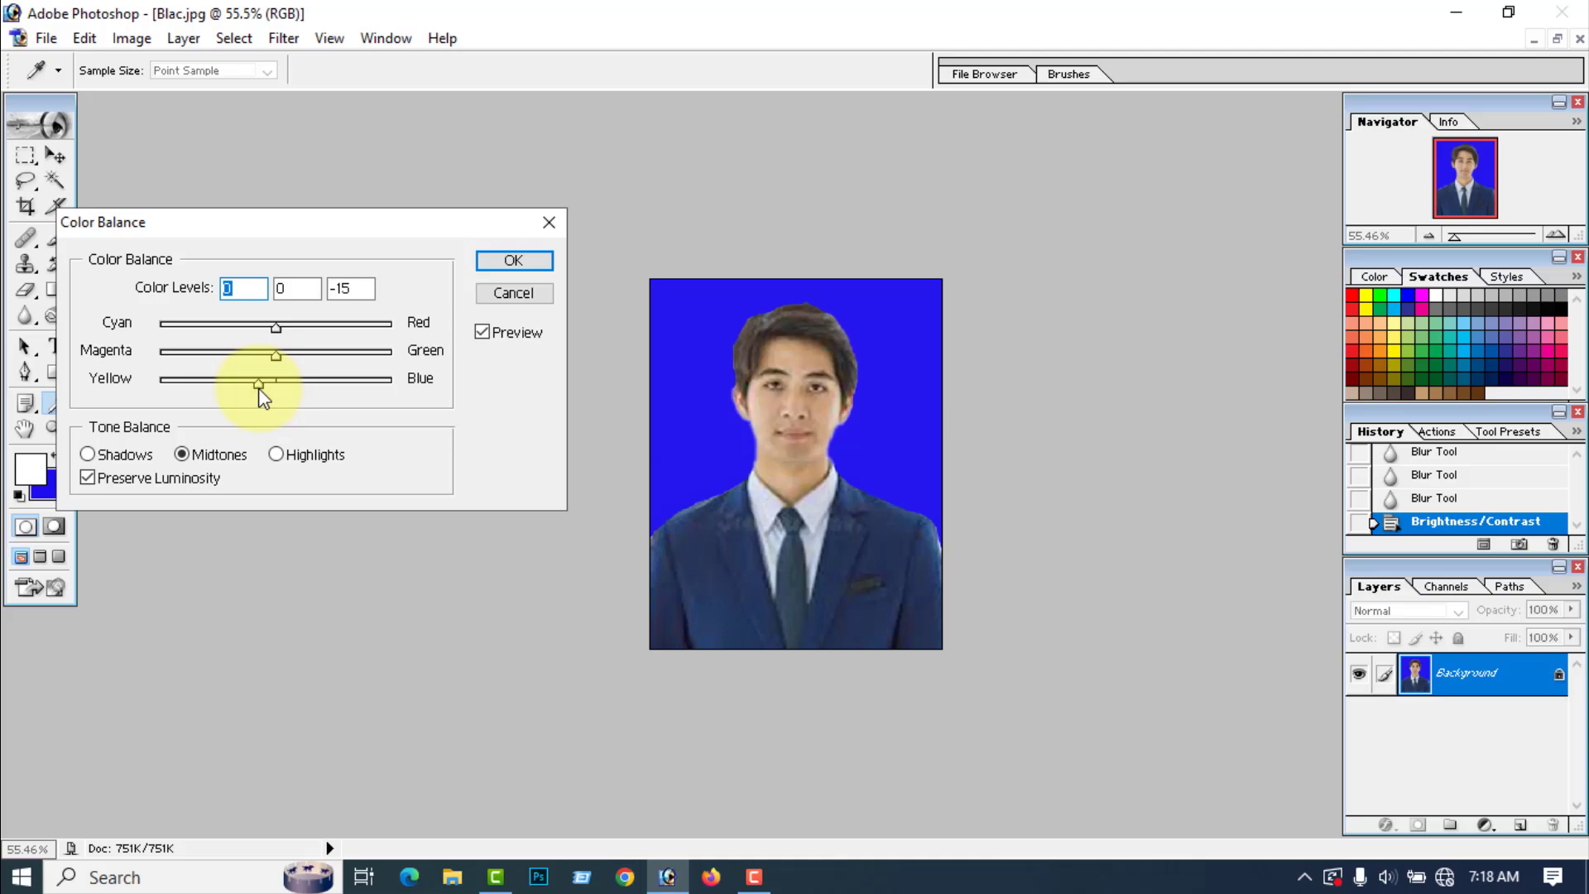
pyautogui.moveTo(259, 386); pyautogui.dragTo(258, 387)
pyautogui.click(513, 262)
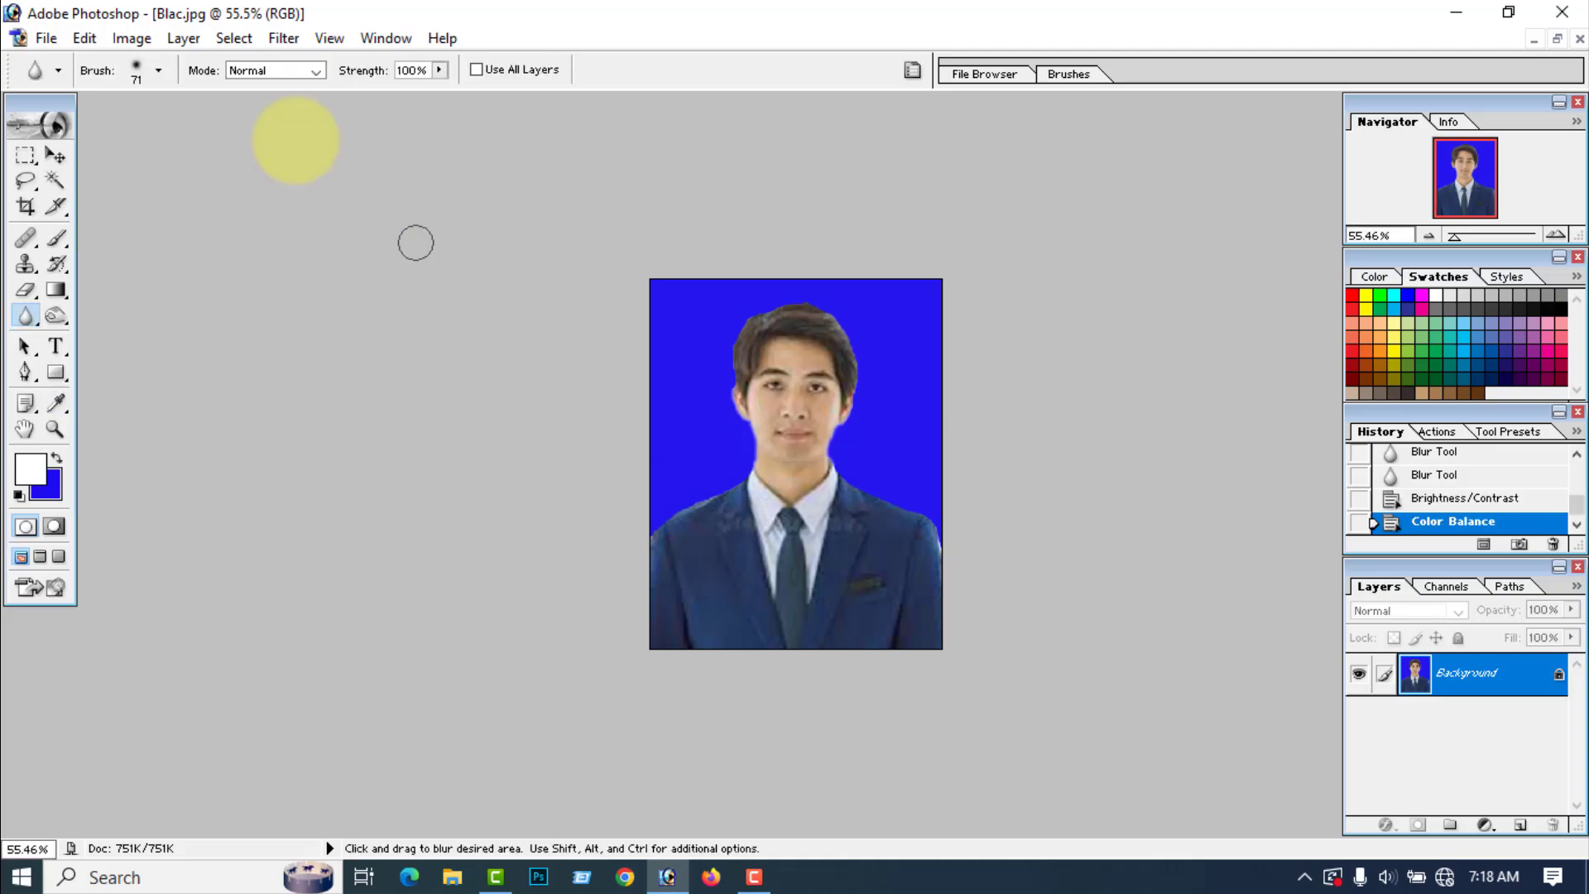
# Step: Apply a relative Selective Color adjustment with yellow at -9% in Yellows and black at +17% in Blacks
pyautogui.click(132, 39)
pyautogui.moveTo(169, 99)
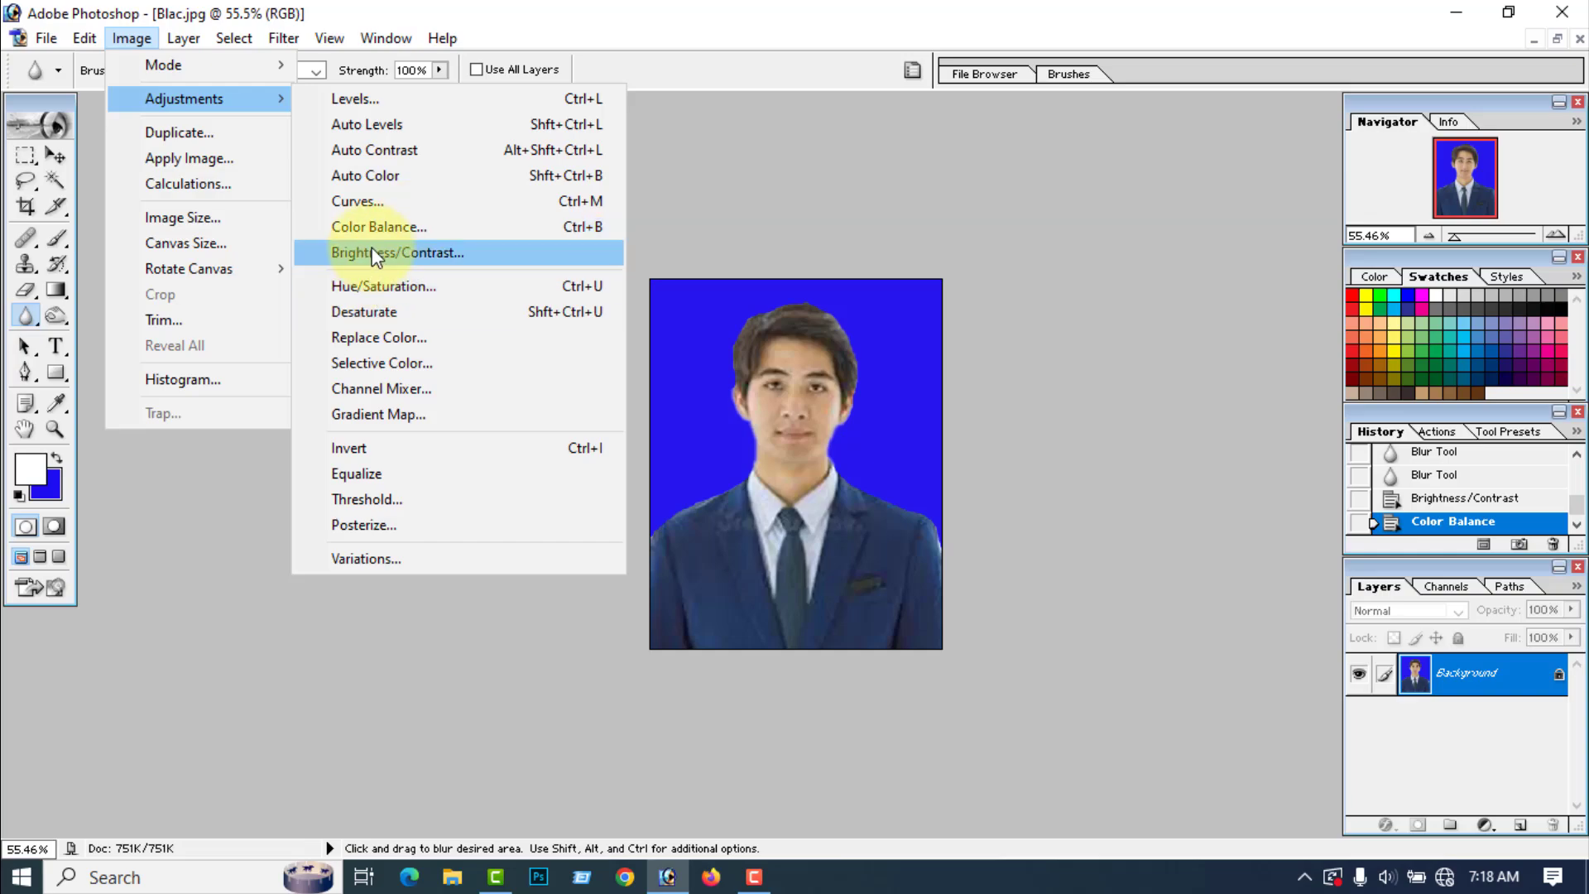
pyautogui.click(361, 358)
pyautogui.scroll(-1, 276, 268)
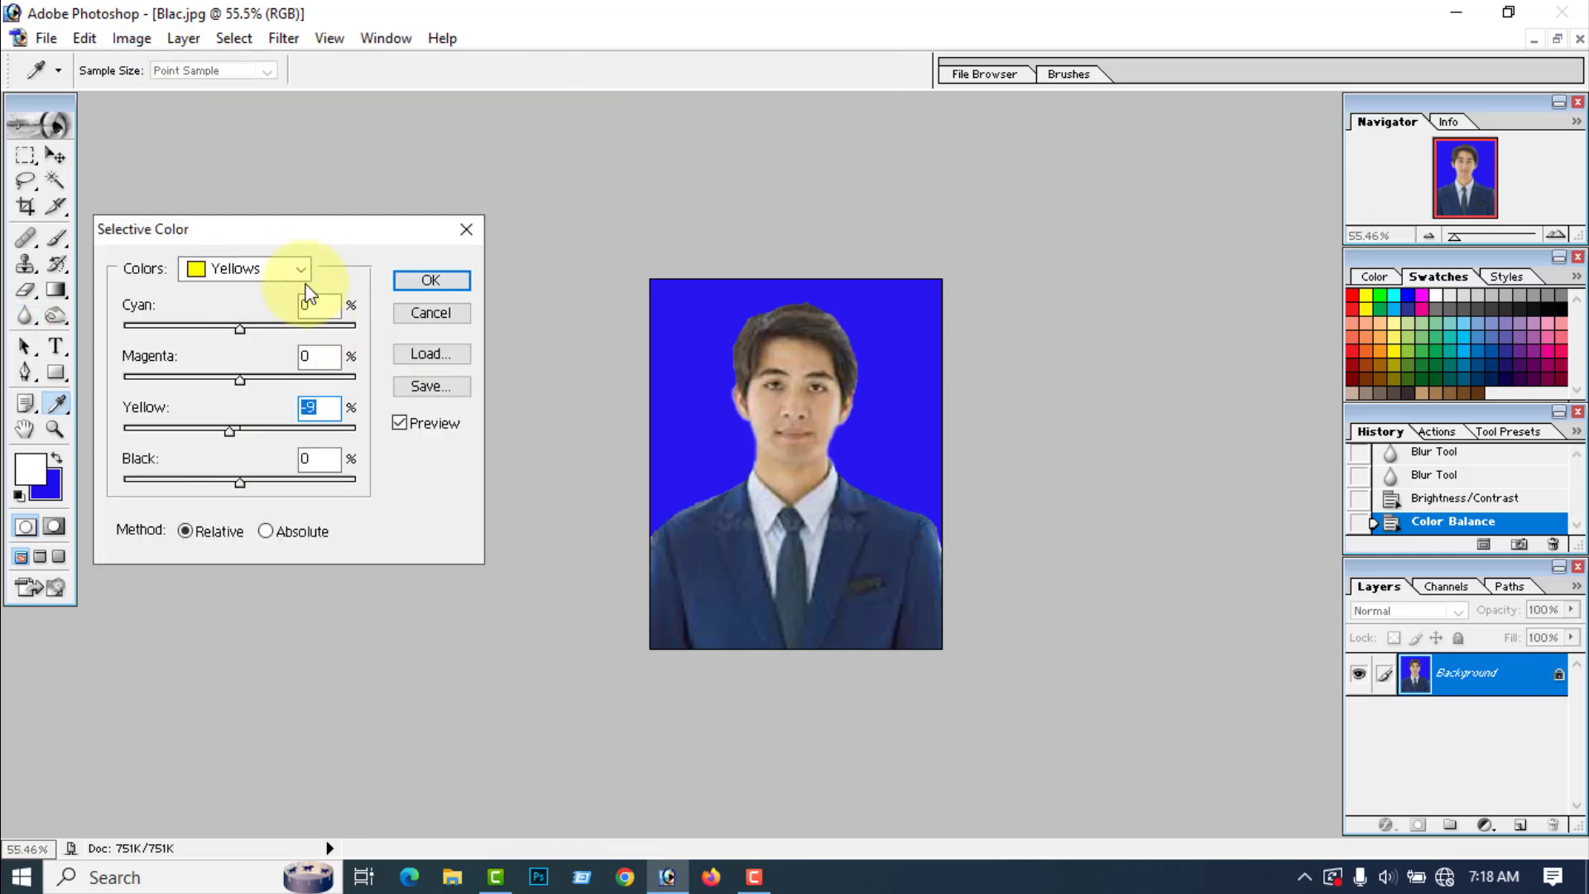
pyautogui.click(301, 269)
pyautogui.click(224, 445)
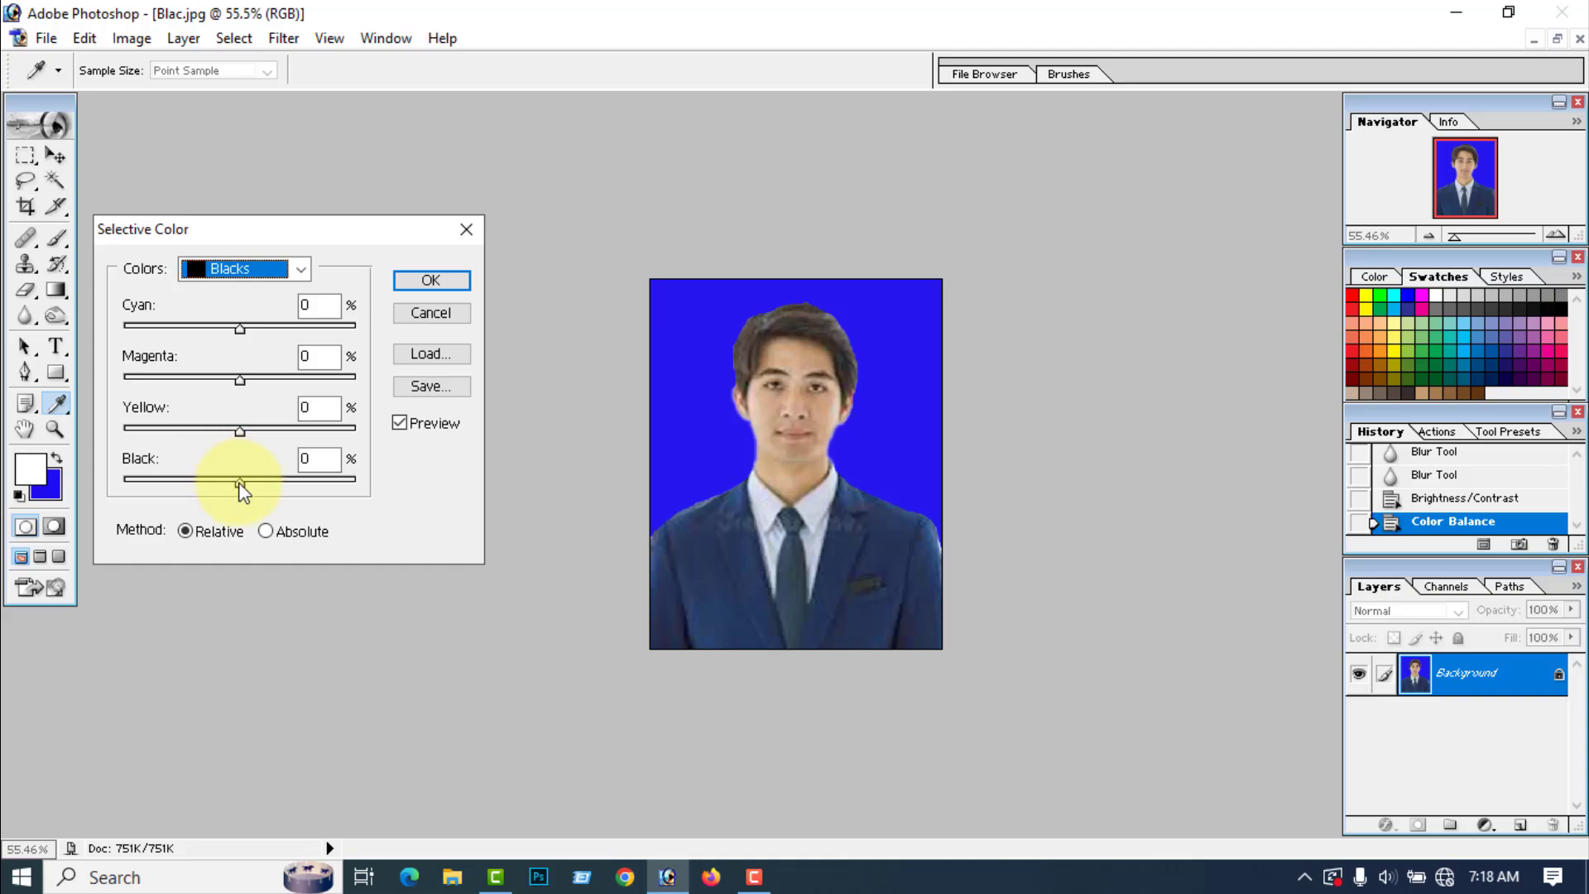
pyautogui.moveTo(241, 489); pyautogui.dragTo(259, 490)
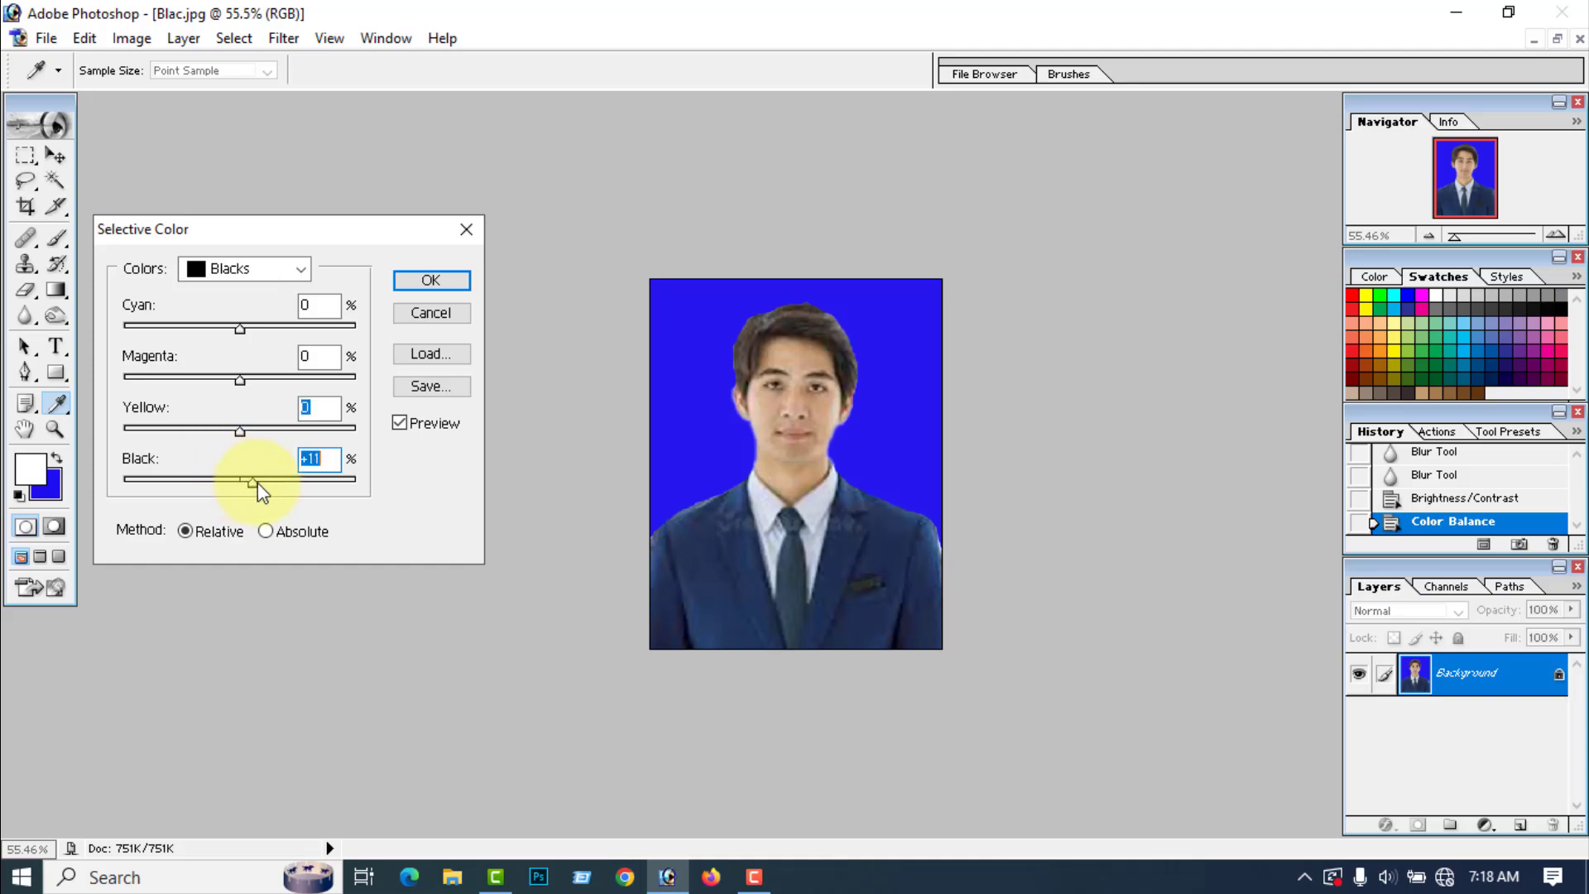
pyautogui.click(414, 288)
# Step: Save the finished passport photo to the Desktop as a JPEG named aa at maximum quality 12, progressive format
pyautogui.scroll(-3, 422, 289)
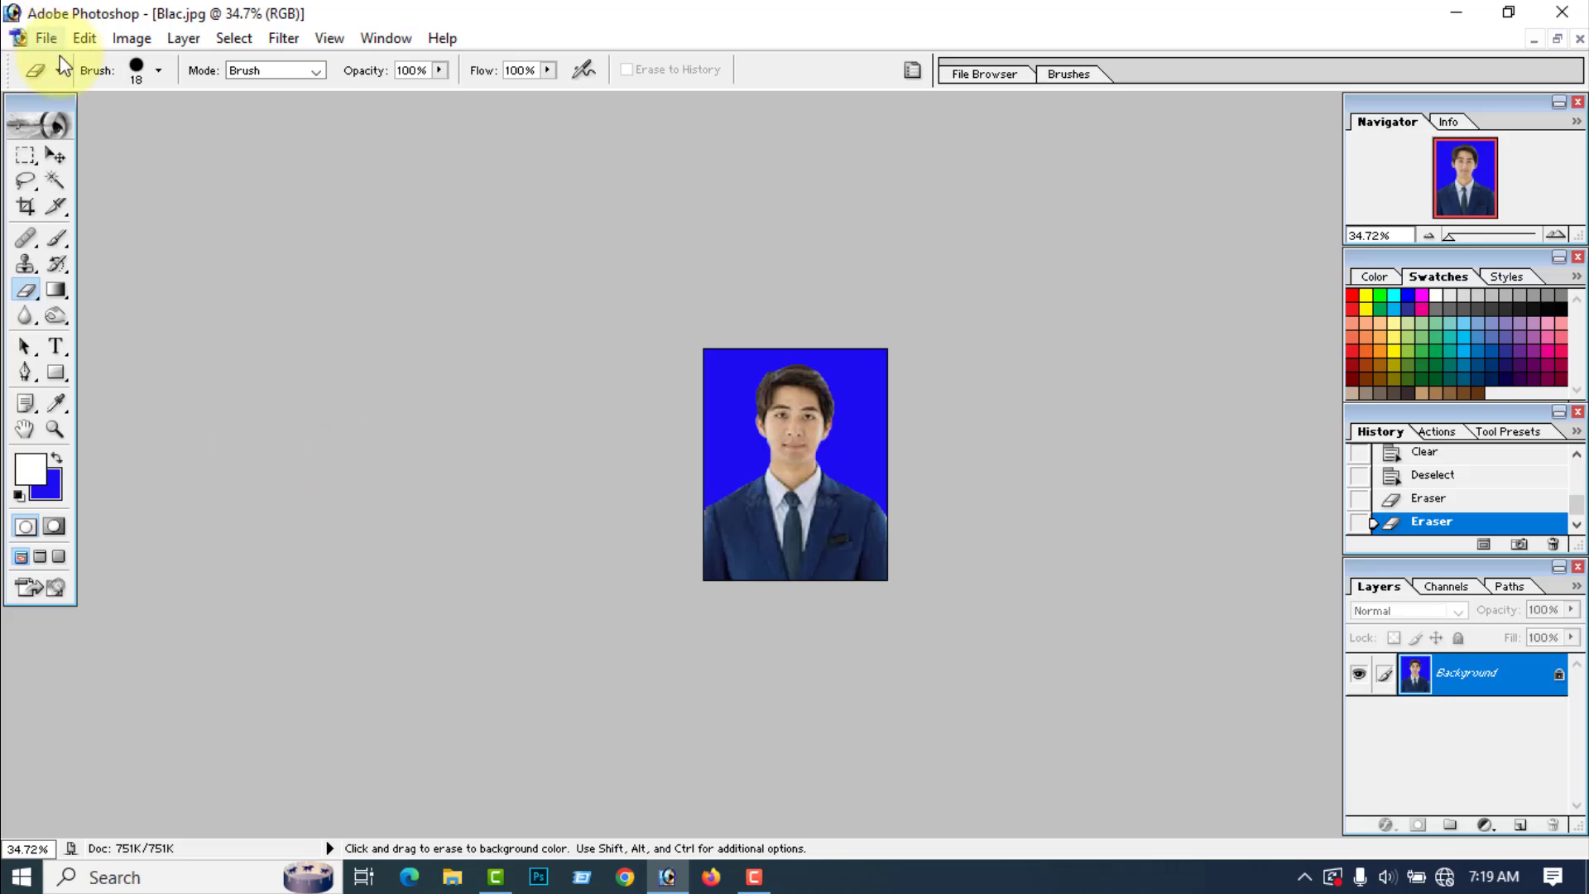
pyautogui.click(33, 38)
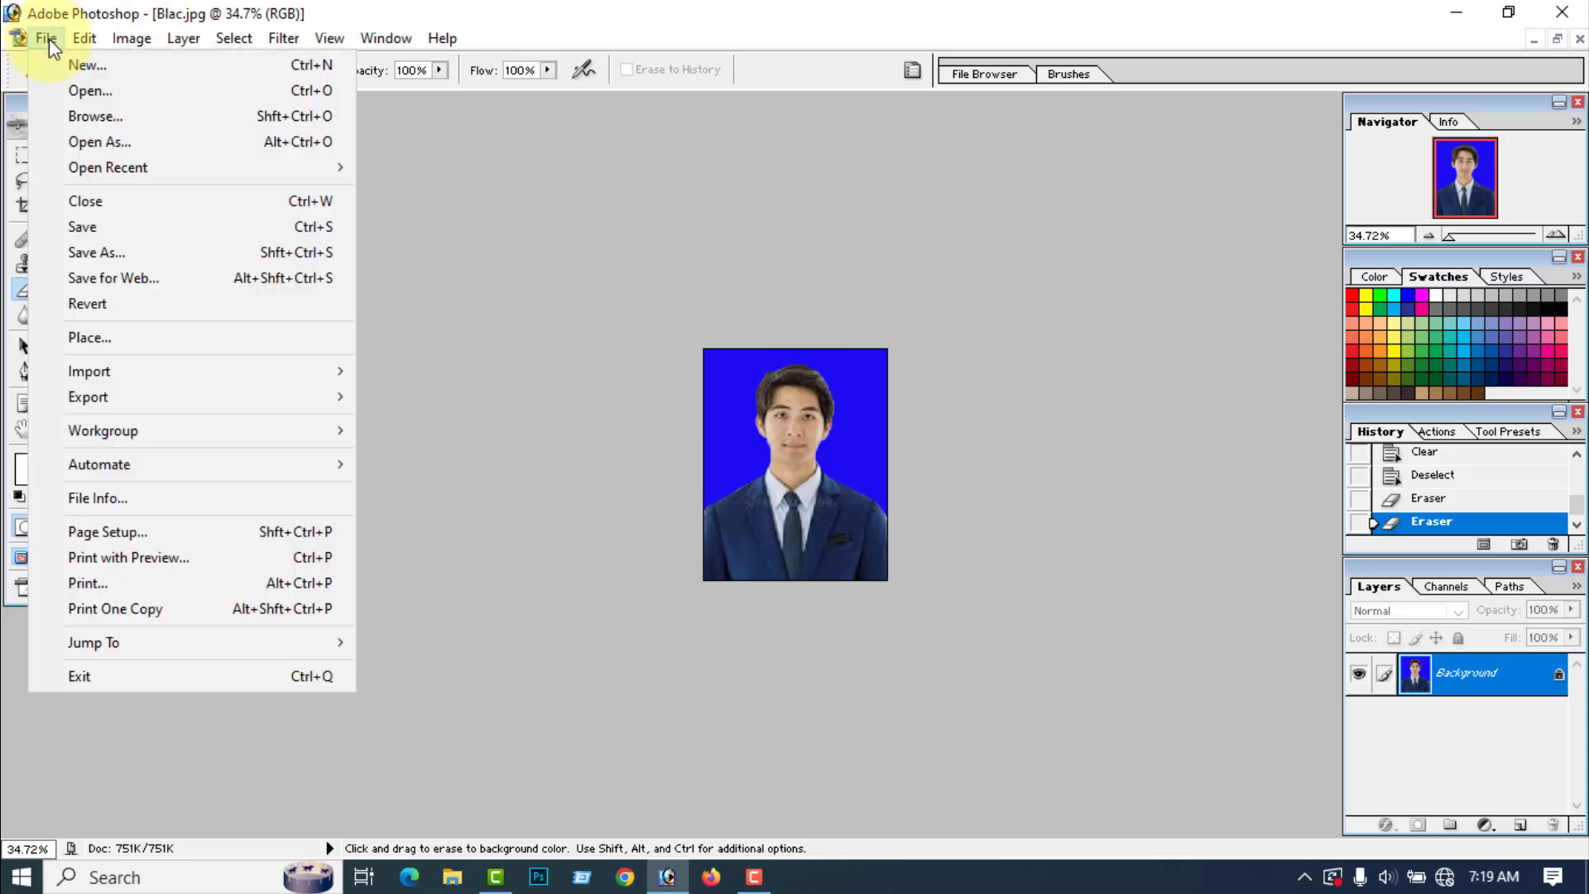
pyautogui.click(96, 251)
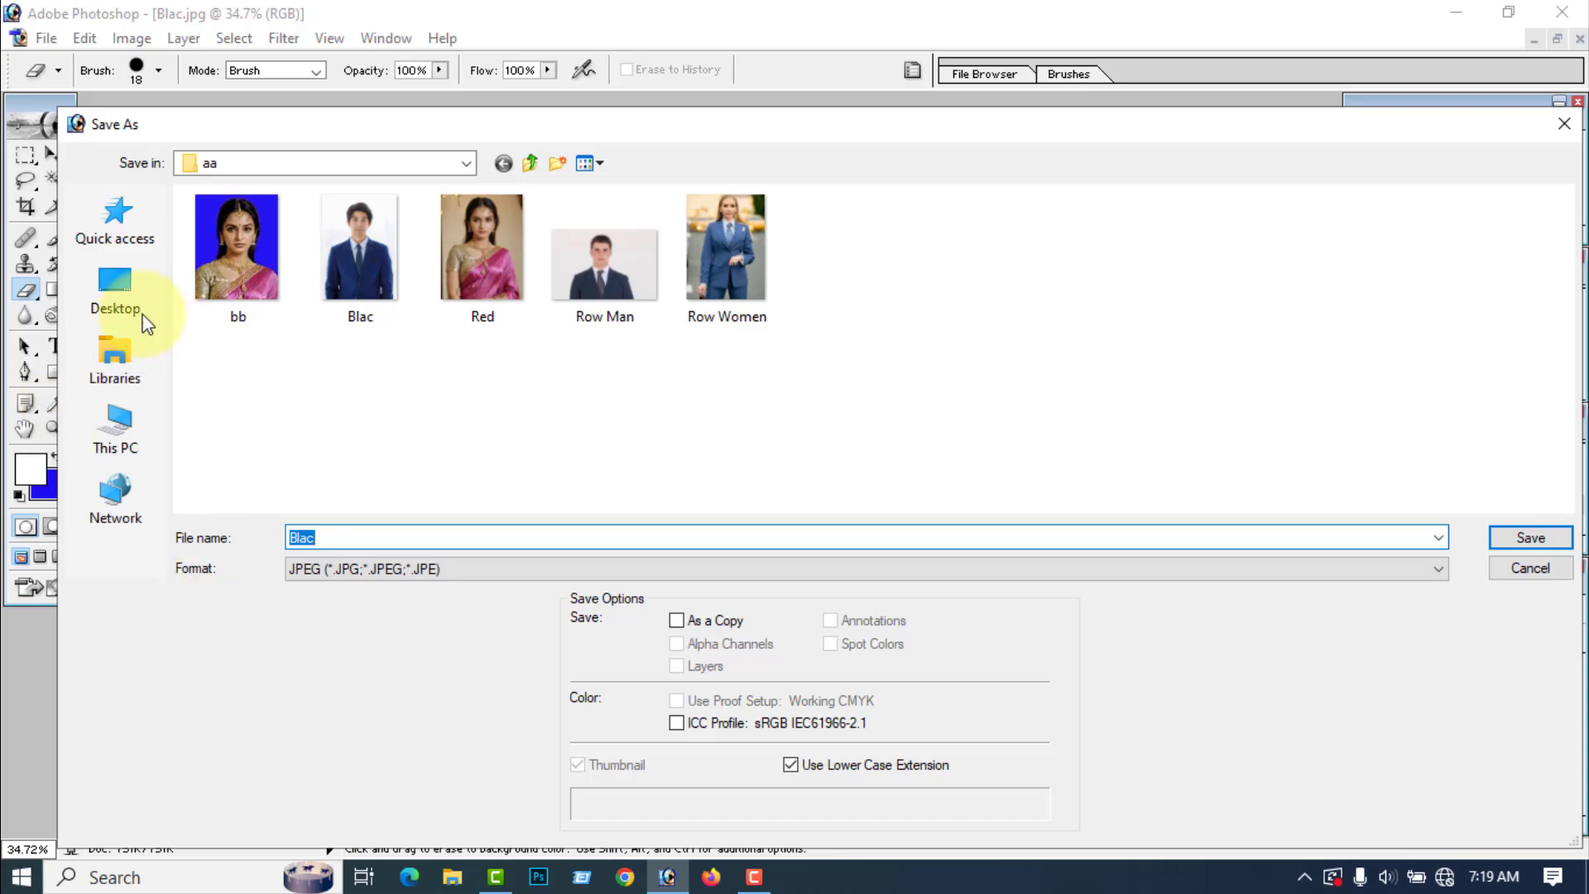
pyautogui.click(120, 294)
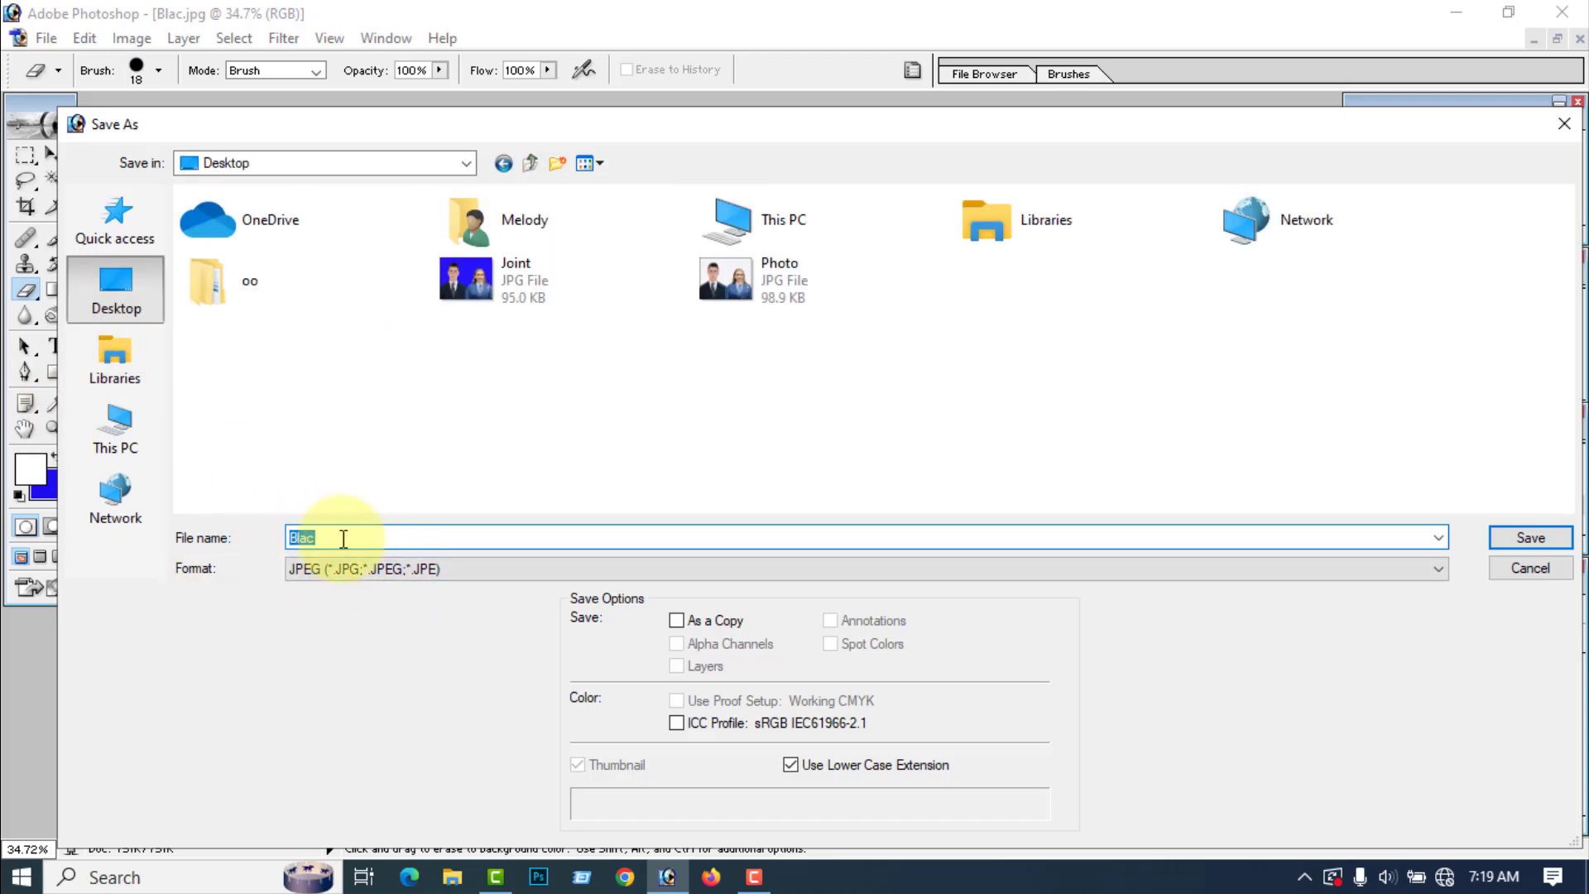
pyautogui.write('aa')
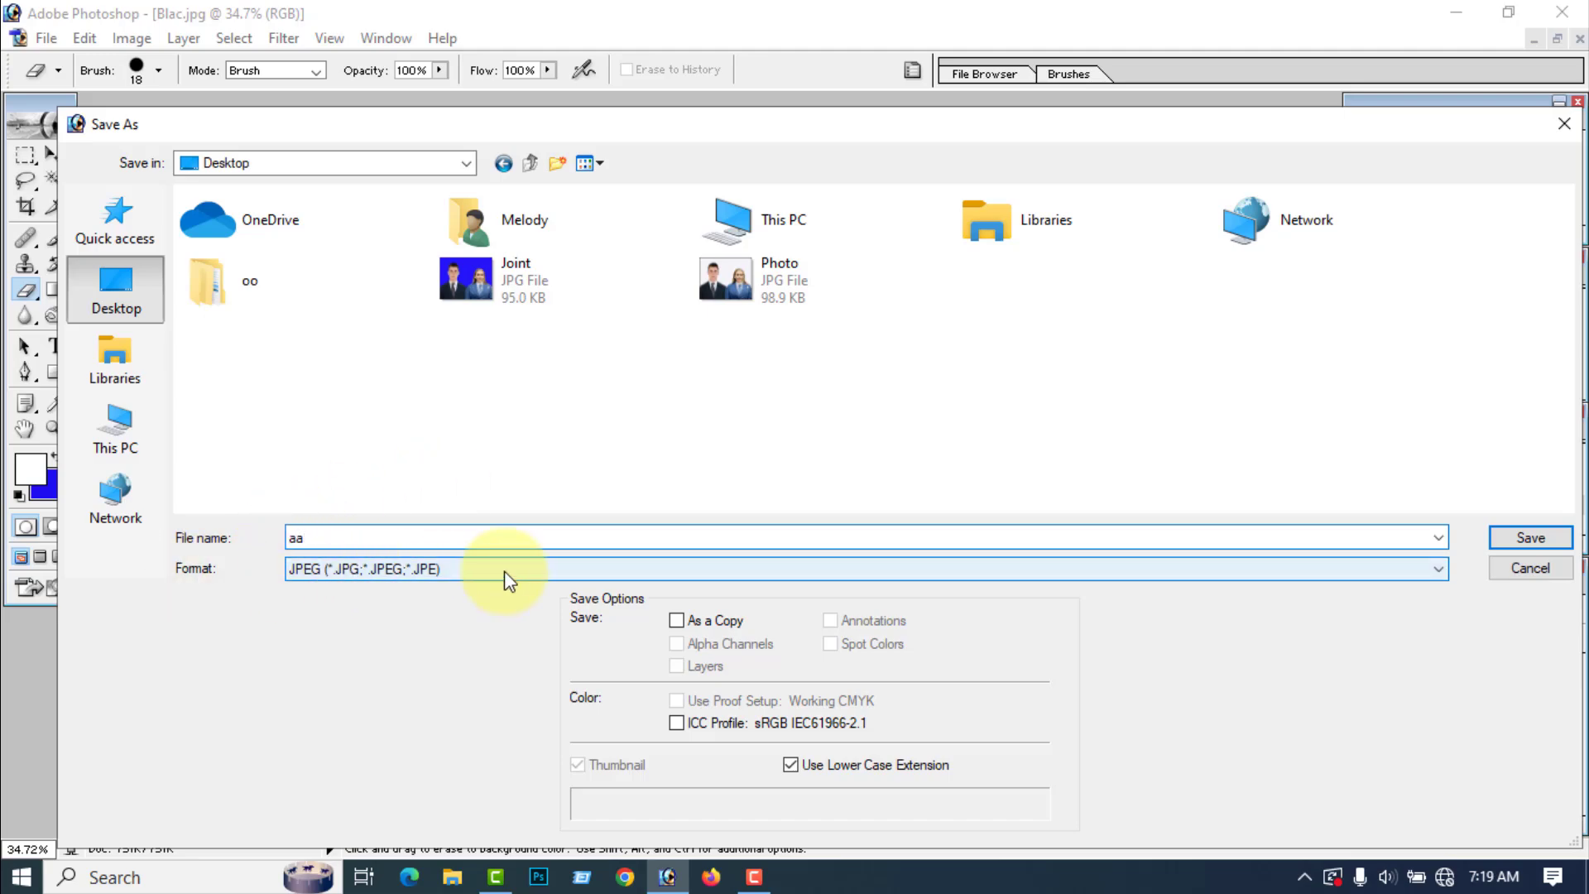
pyautogui.click(1522, 537)
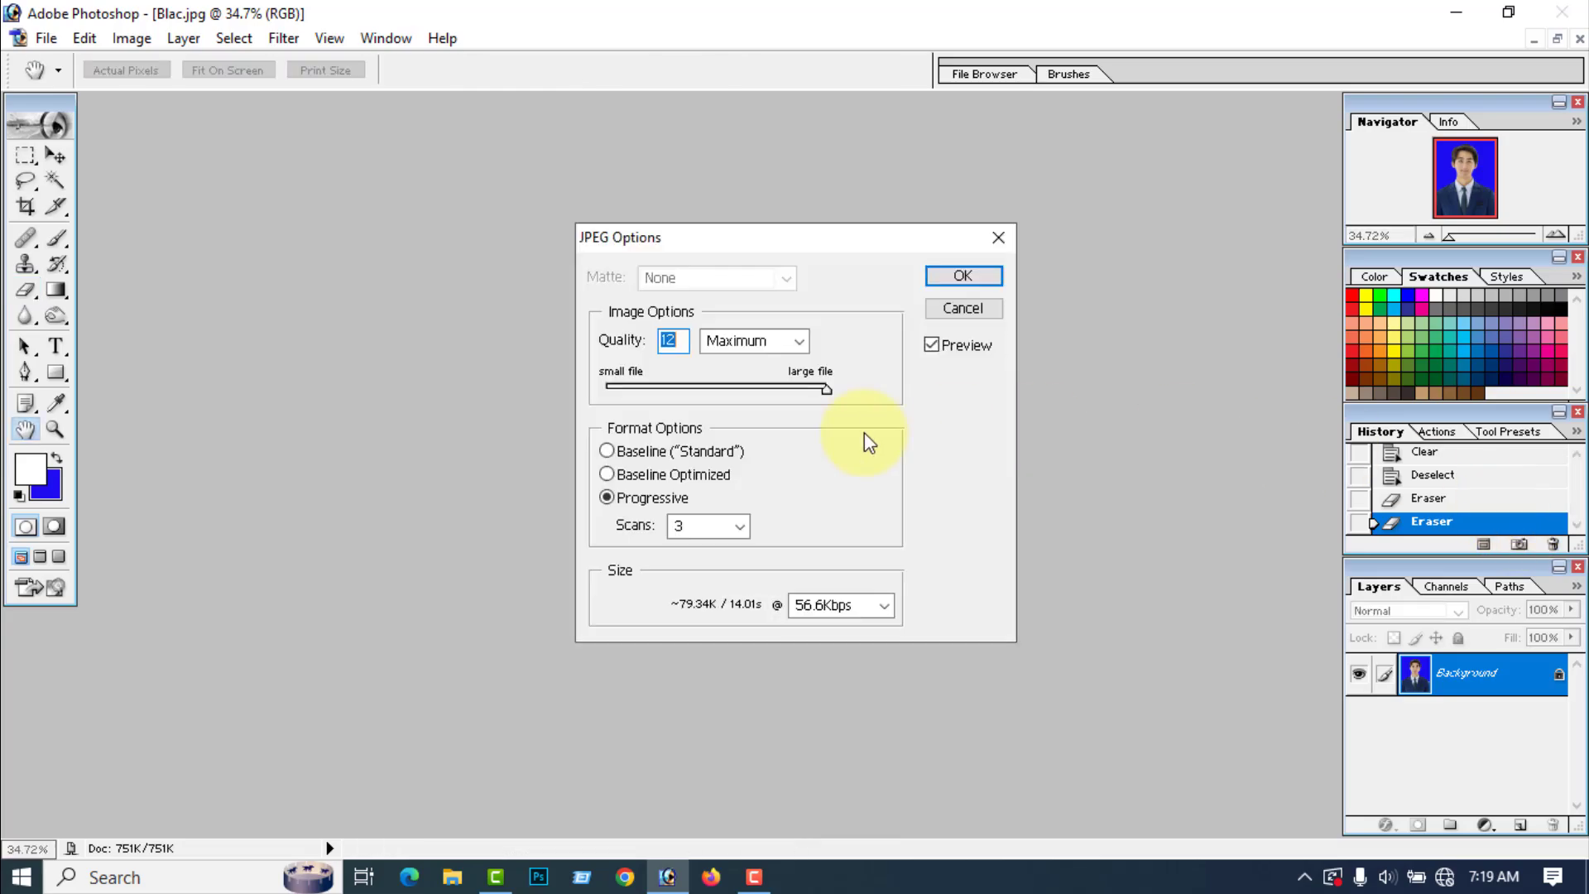
pyautogui.click(969, 281)
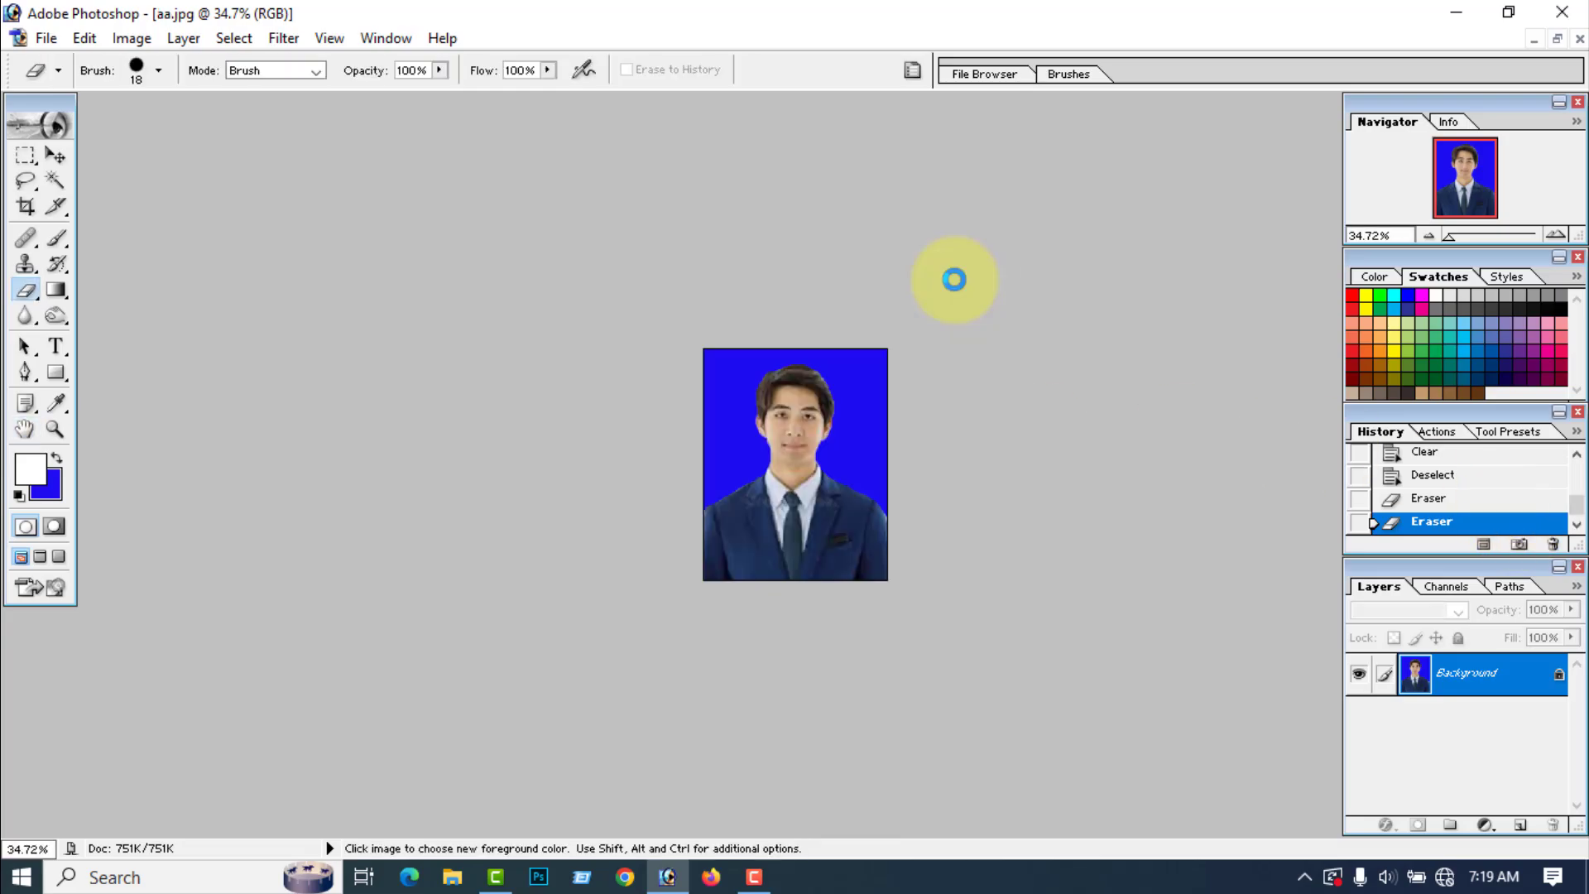
# Step: Switch to the Windows desktop and check the saved aa photo file there
pyautogui.click(1456, 13)
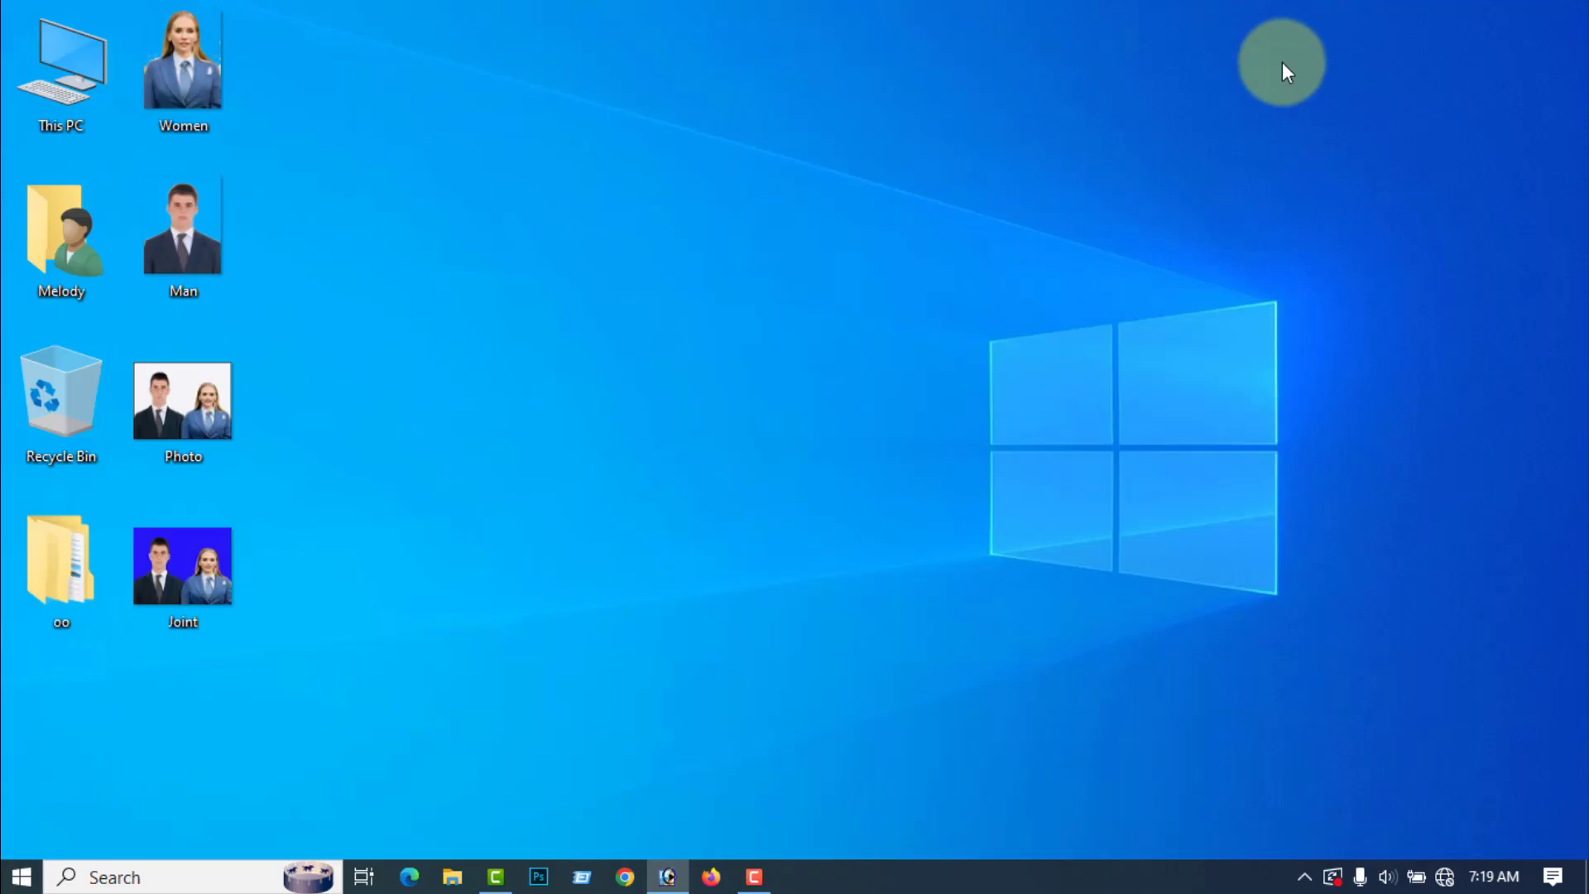
pyautogui.rightClick(612, 291)
pyautogui.click(659, 362)
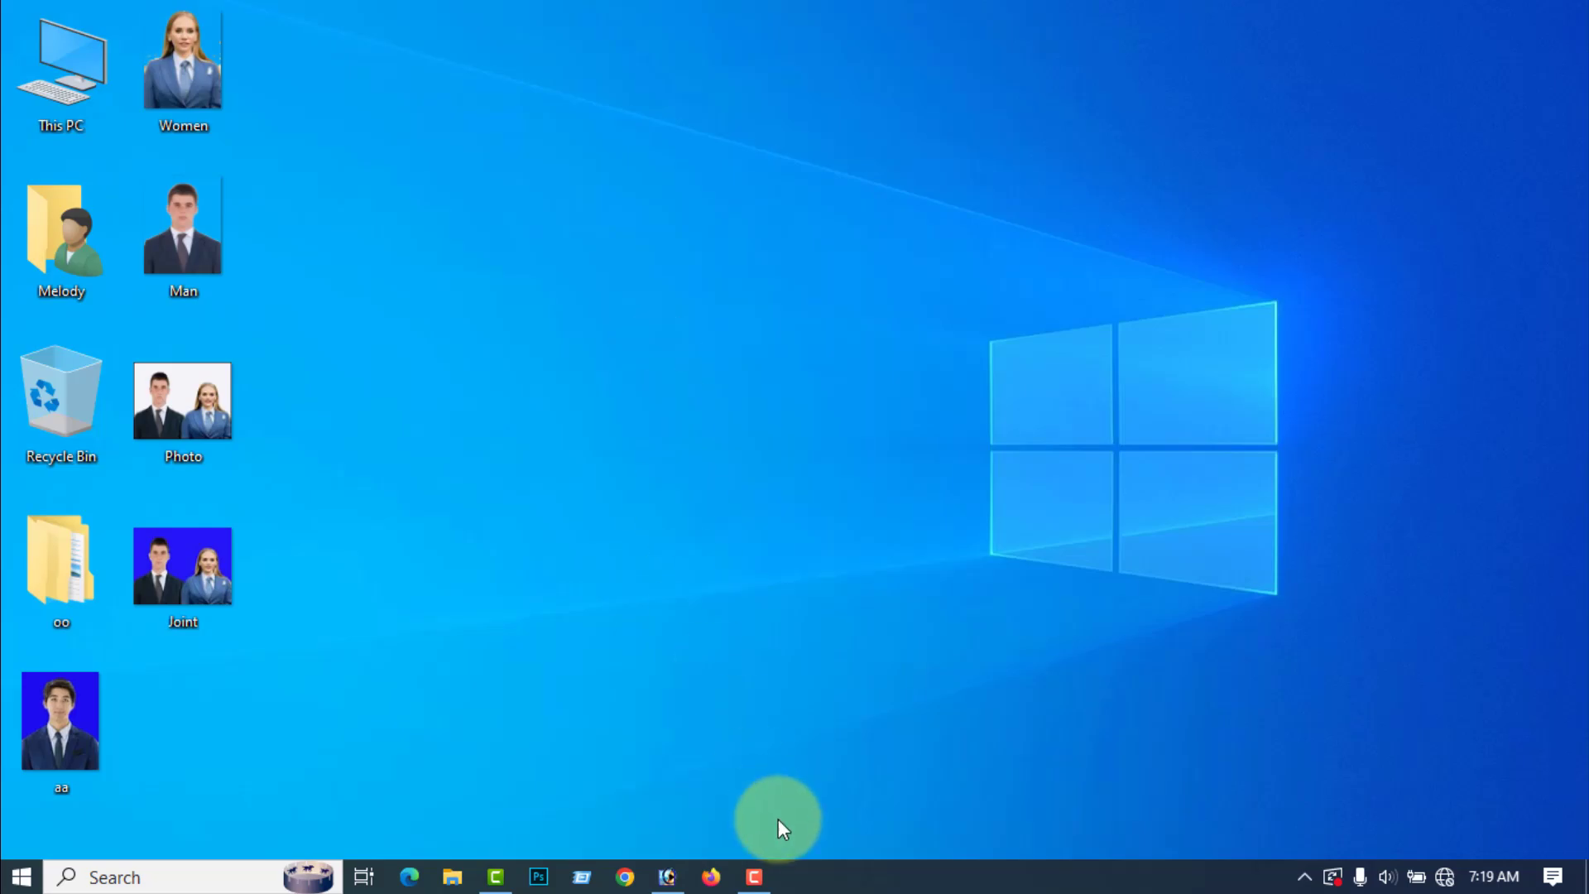
# Step: Switch back to Photoshop, close the aa photo, and open the Red portrait from the aa folder on the WORKING FILE (G:) drive
pyautogui.click(668, 877)
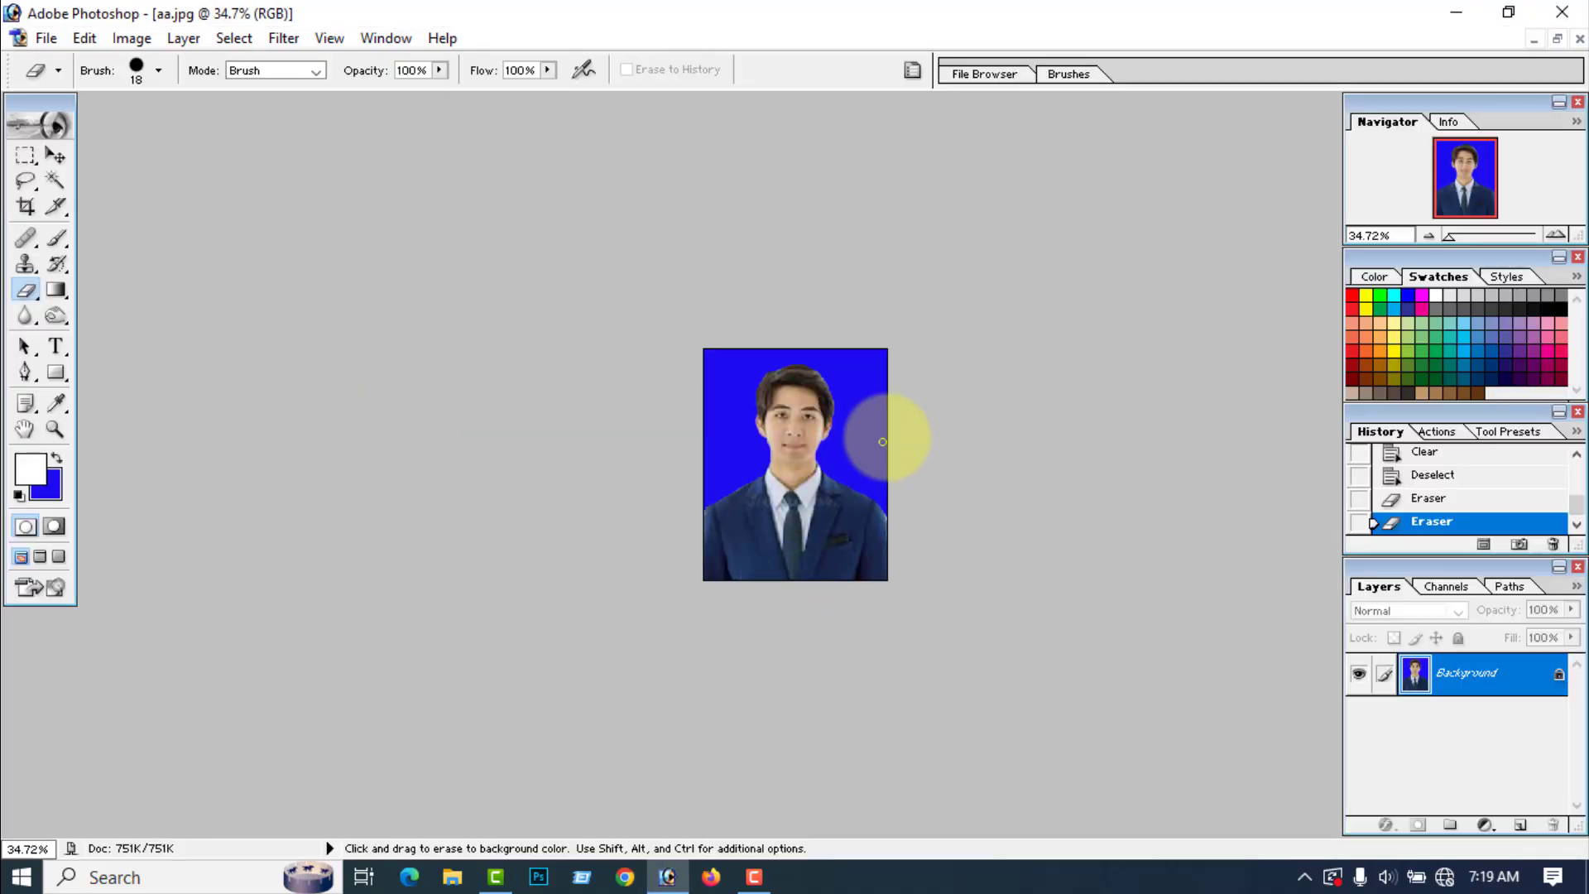
pyautogui.click(1579, 39)
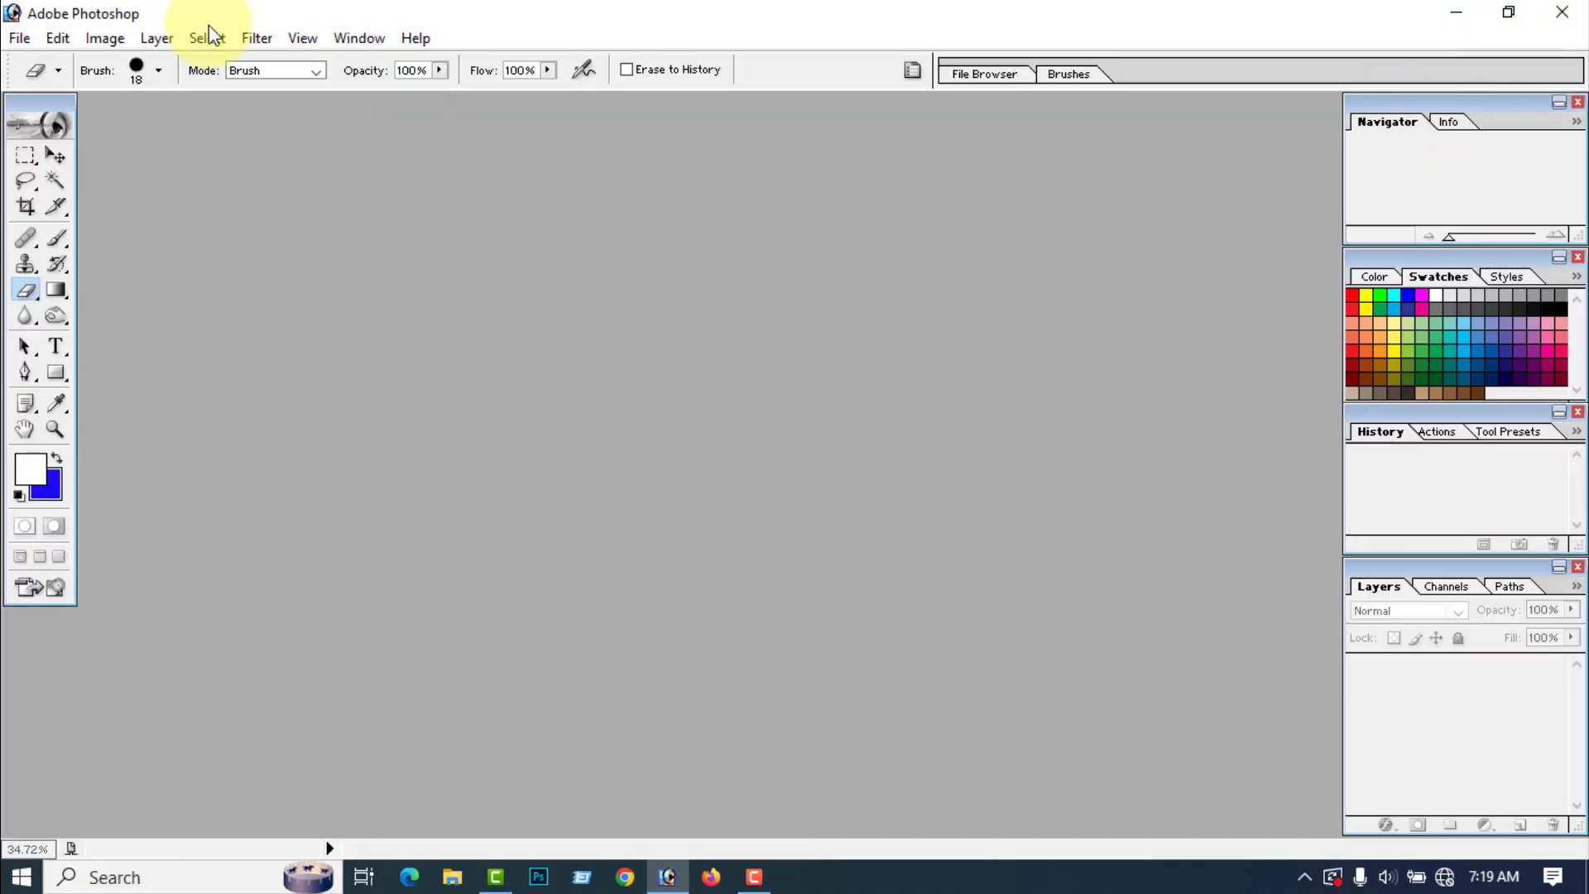
pyautogui.click(20, 40)
pyautogui.click(61, 92)
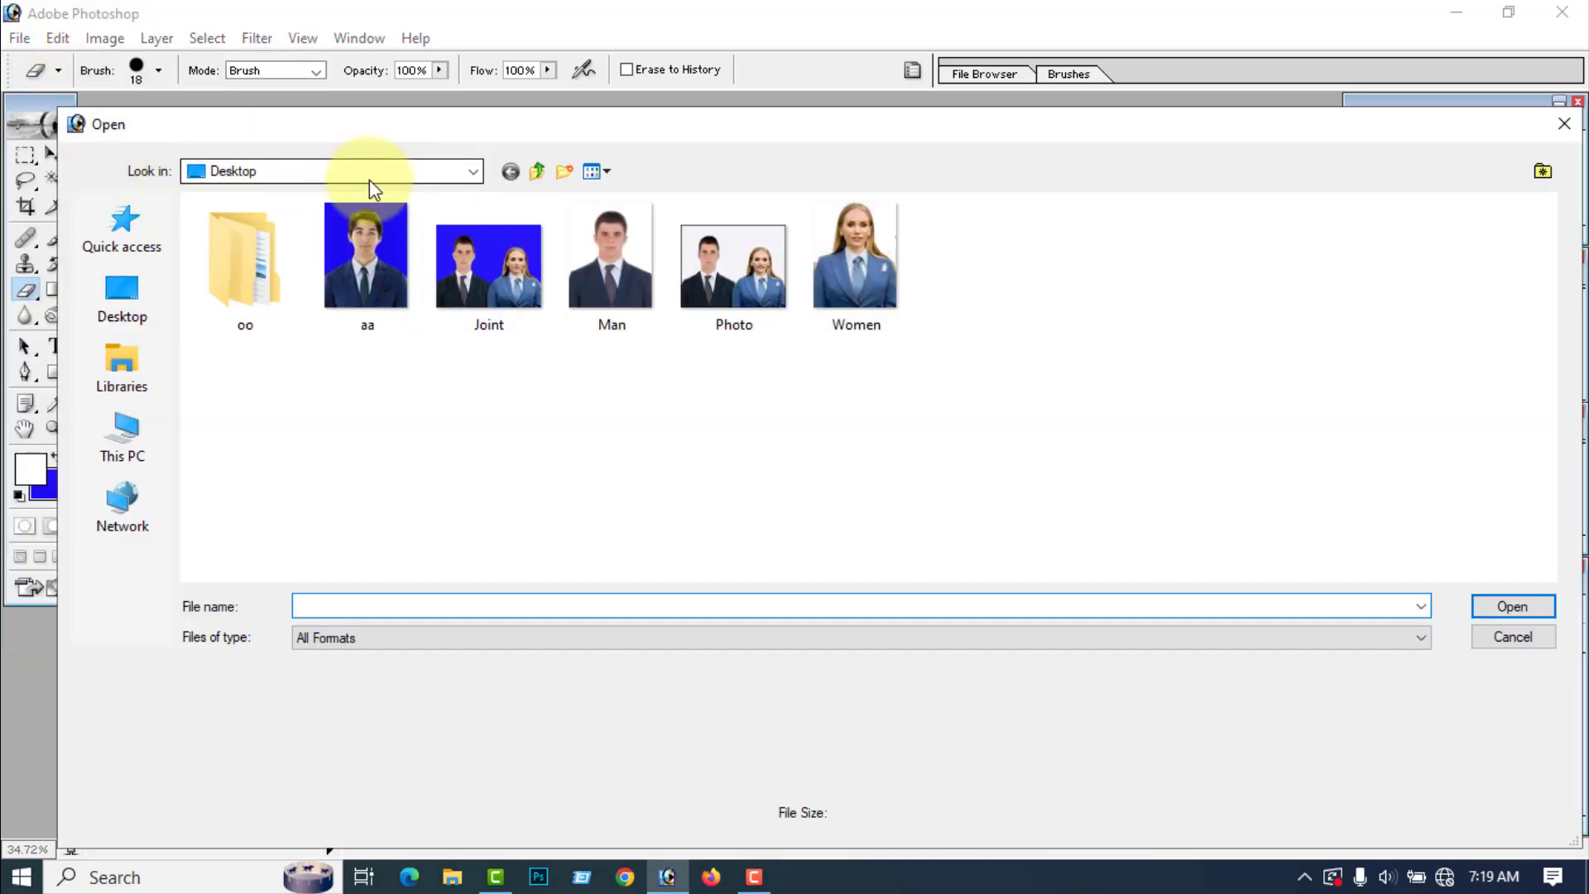
pyautogui.click(369, 180)
pyautogui.click(281, 532)
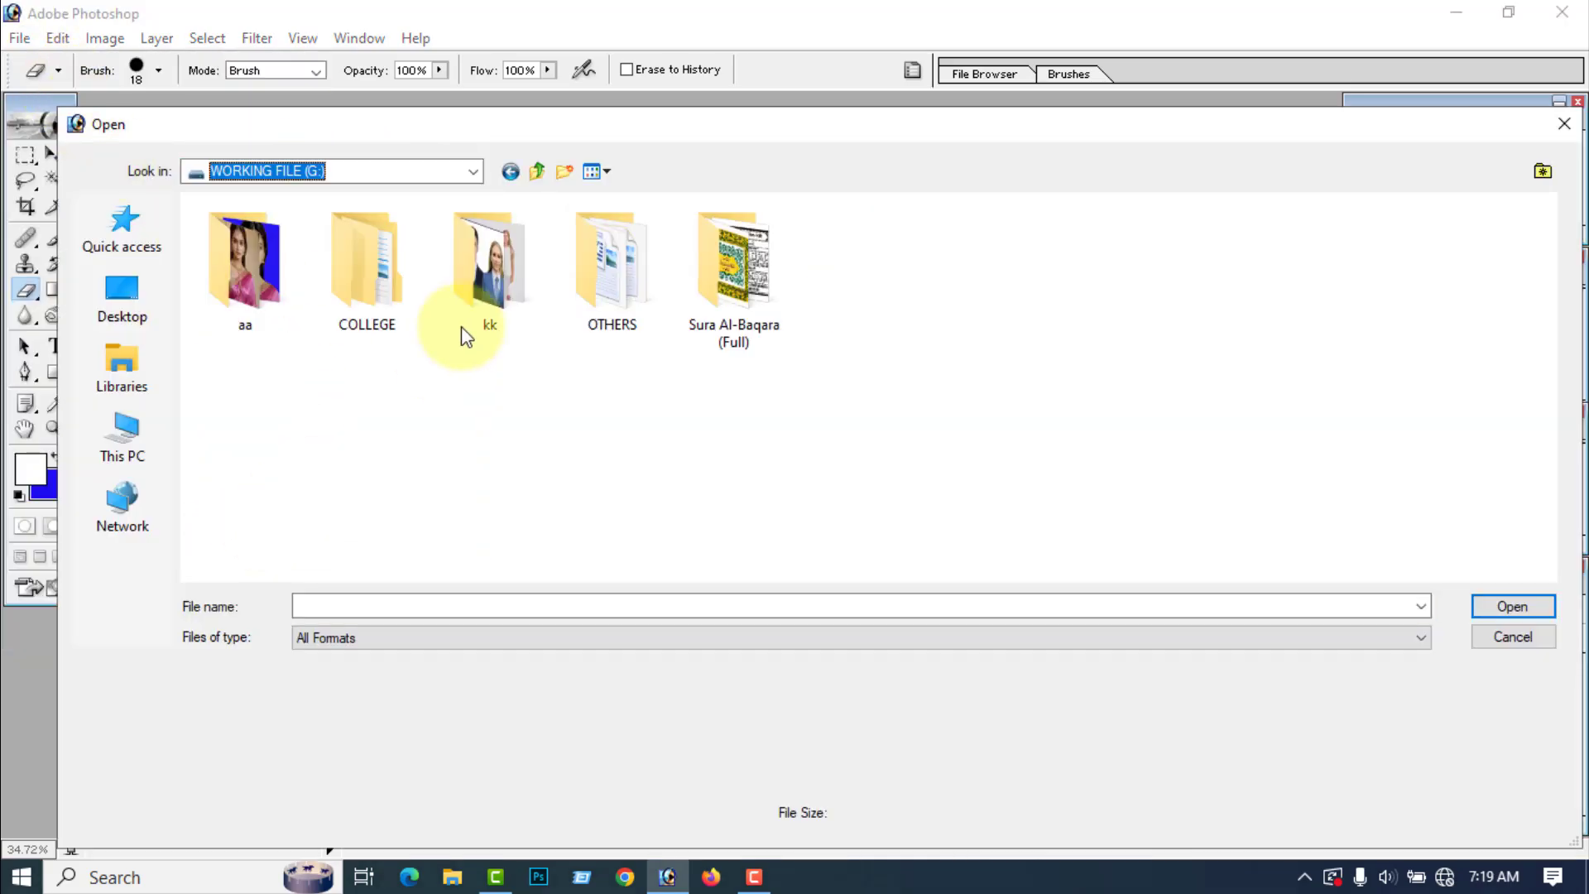
pyautogui.doubleClick(255, 295)
pyautogui.click(494, 266)
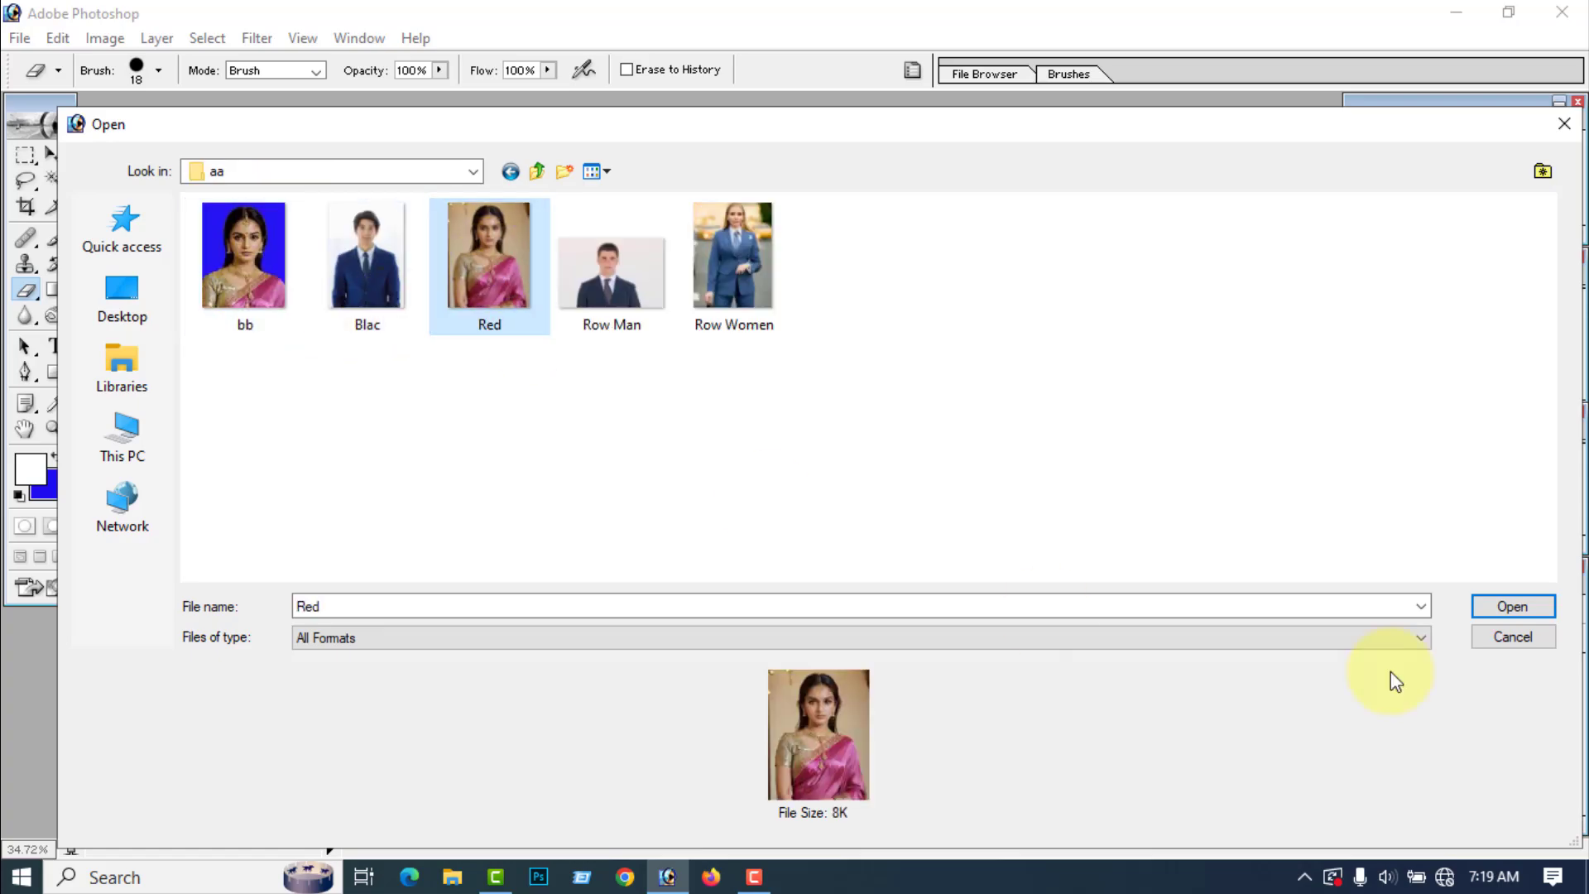
pyautogui.click(1510, 609)
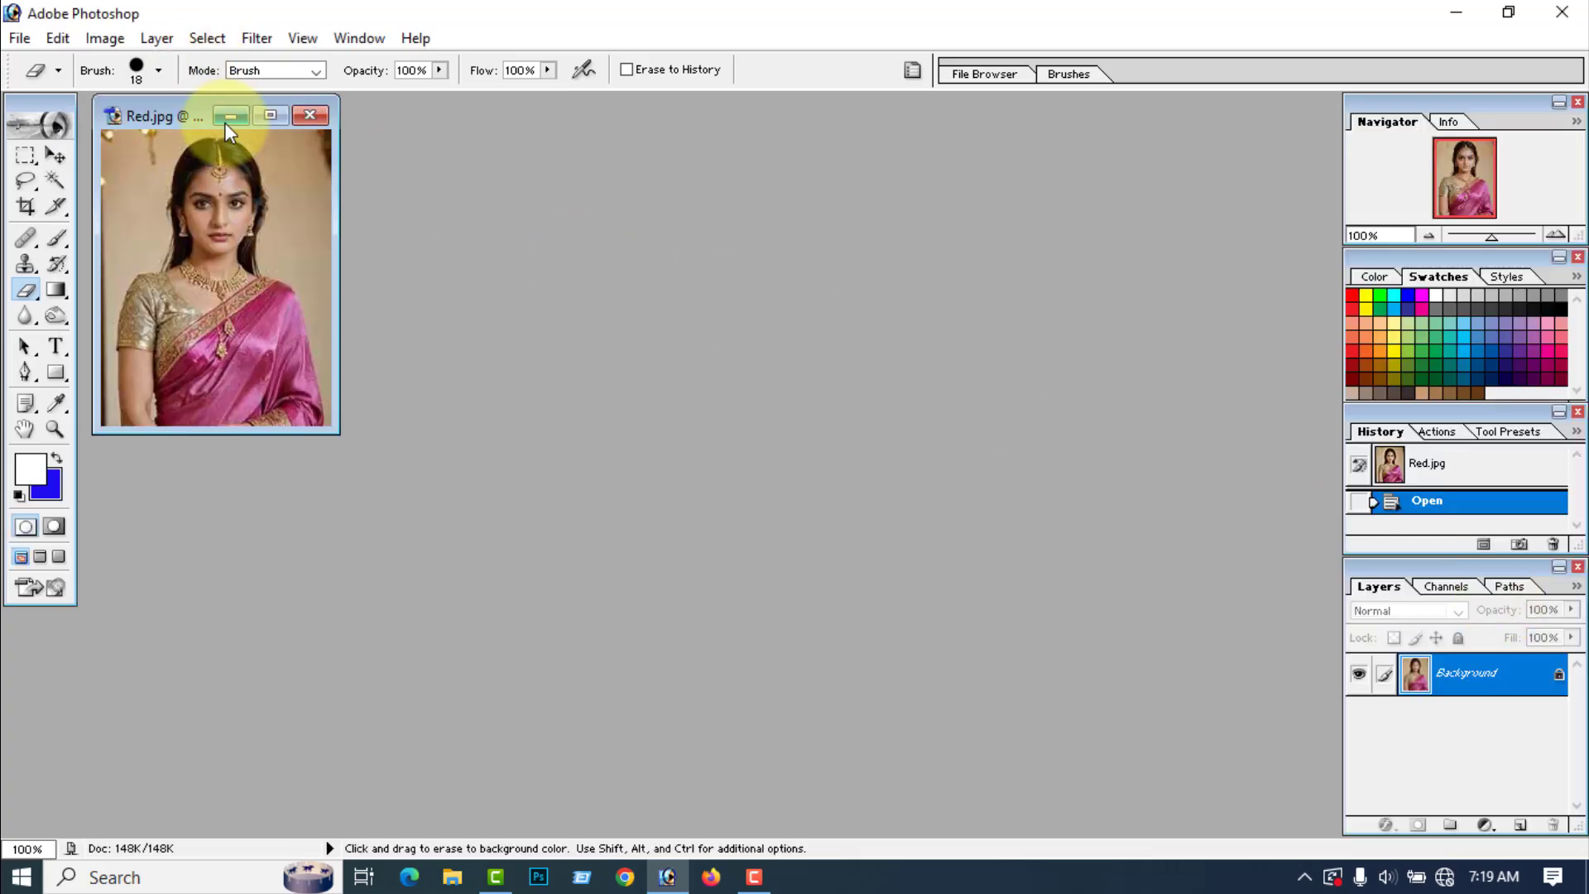
pyautogui.click(270, 115)
# Step: Crop the Red portrait to the woman's head and upper body at 1.5 × 1.9 in and 300 pixels/inch
pyautogui.scroll(4, 461, 216)
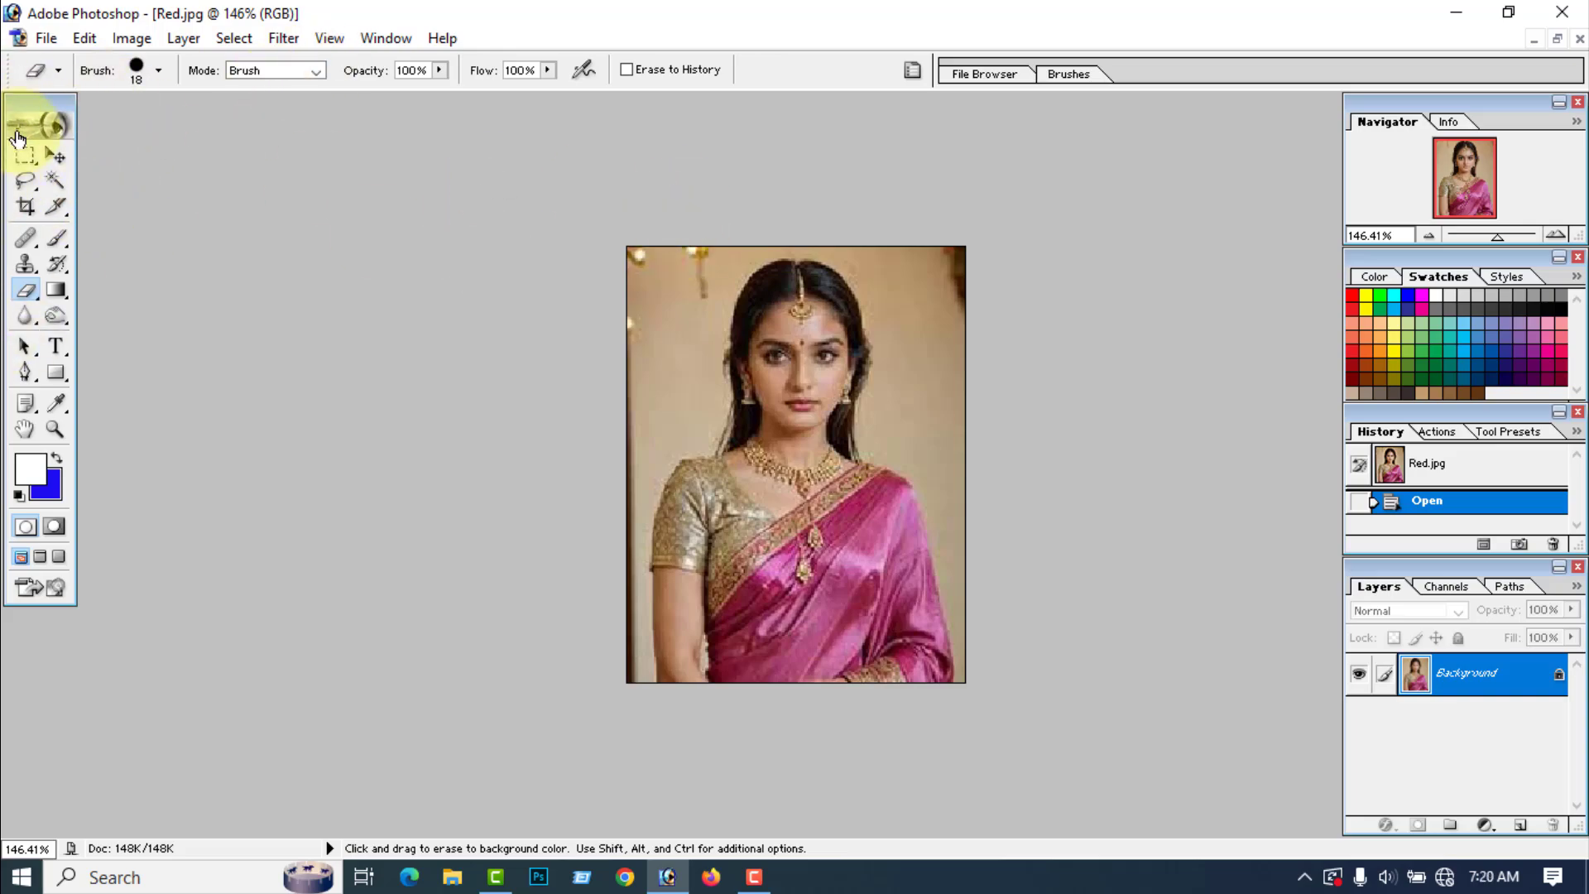
pyautogui.click(26, 206)
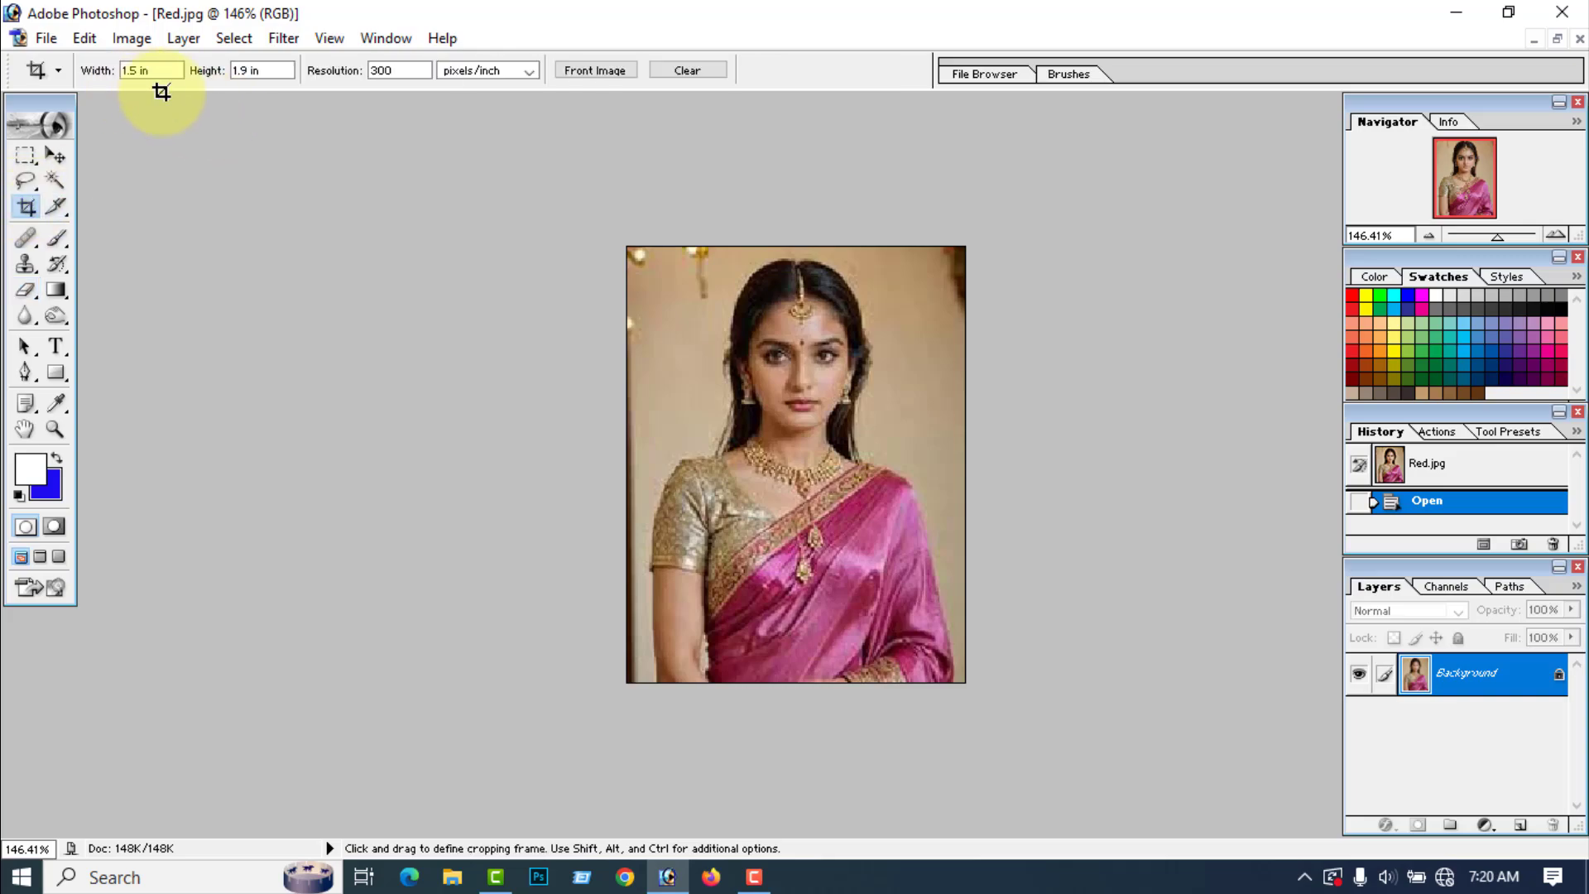
pyautogui.press('Tab')
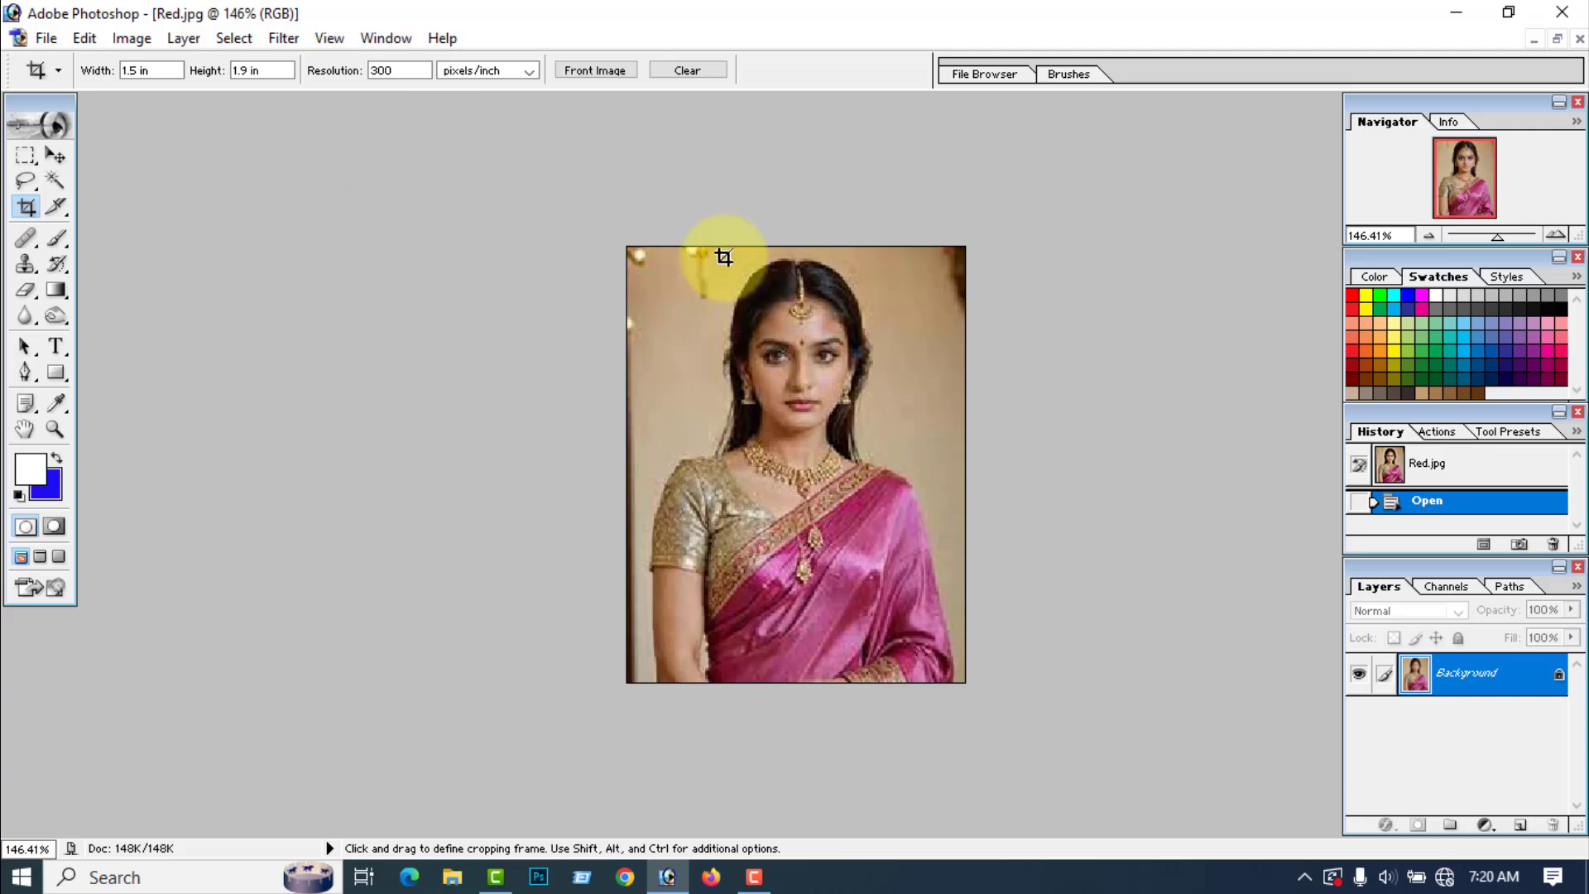
pyautogui.moveTo(663, 248); pyautogui.dragTo(944, 579)
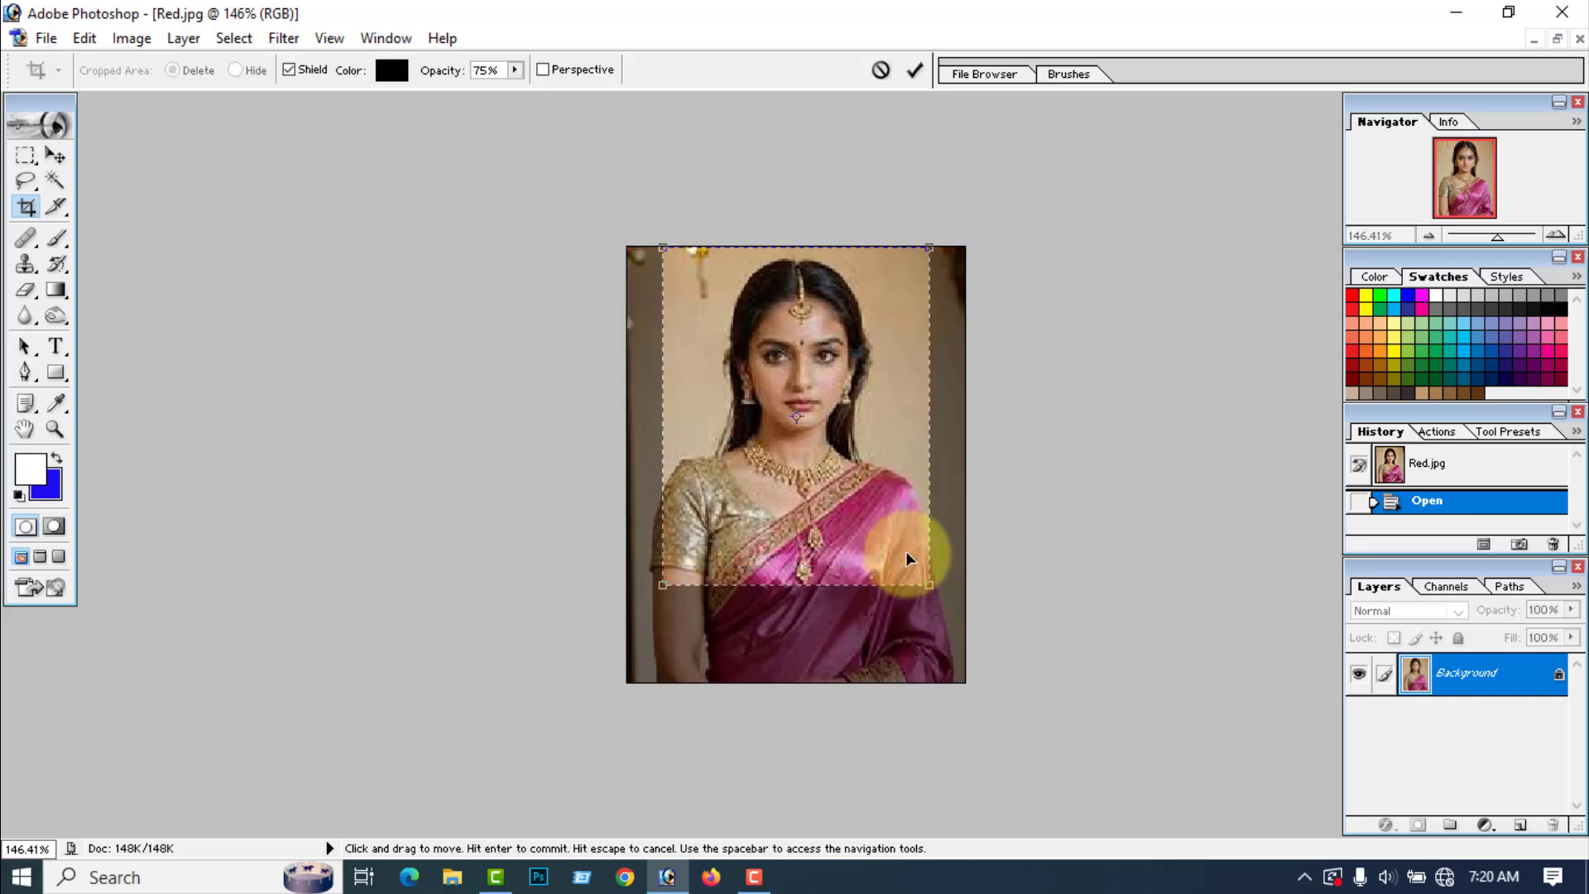
pyautogui.press('Left')
pyautogui.press('Left')
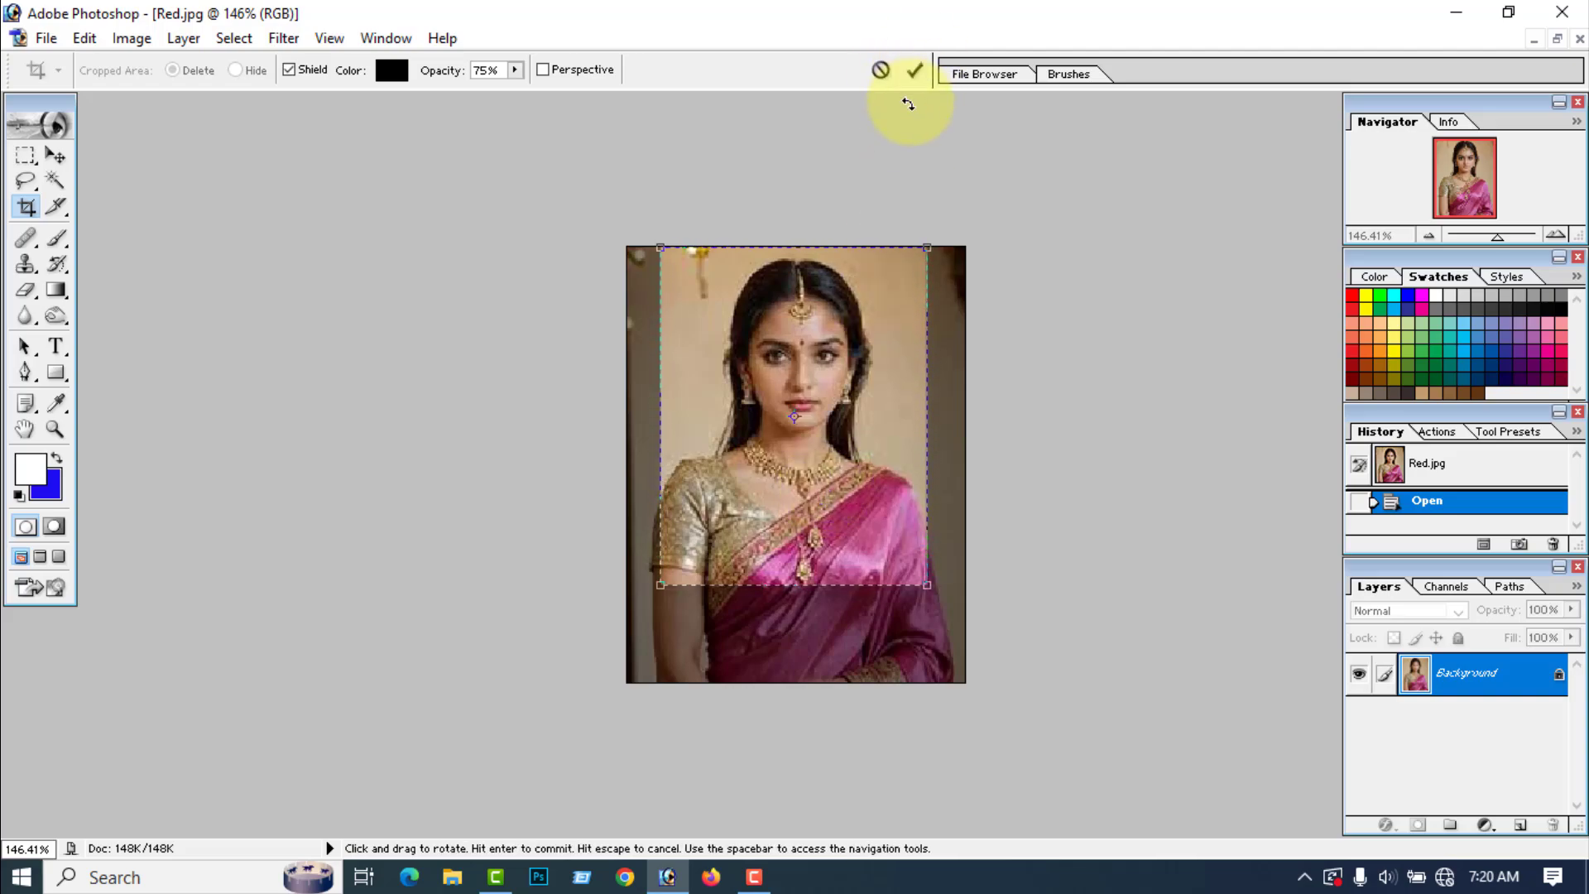
pyautogui.click(915, 71)
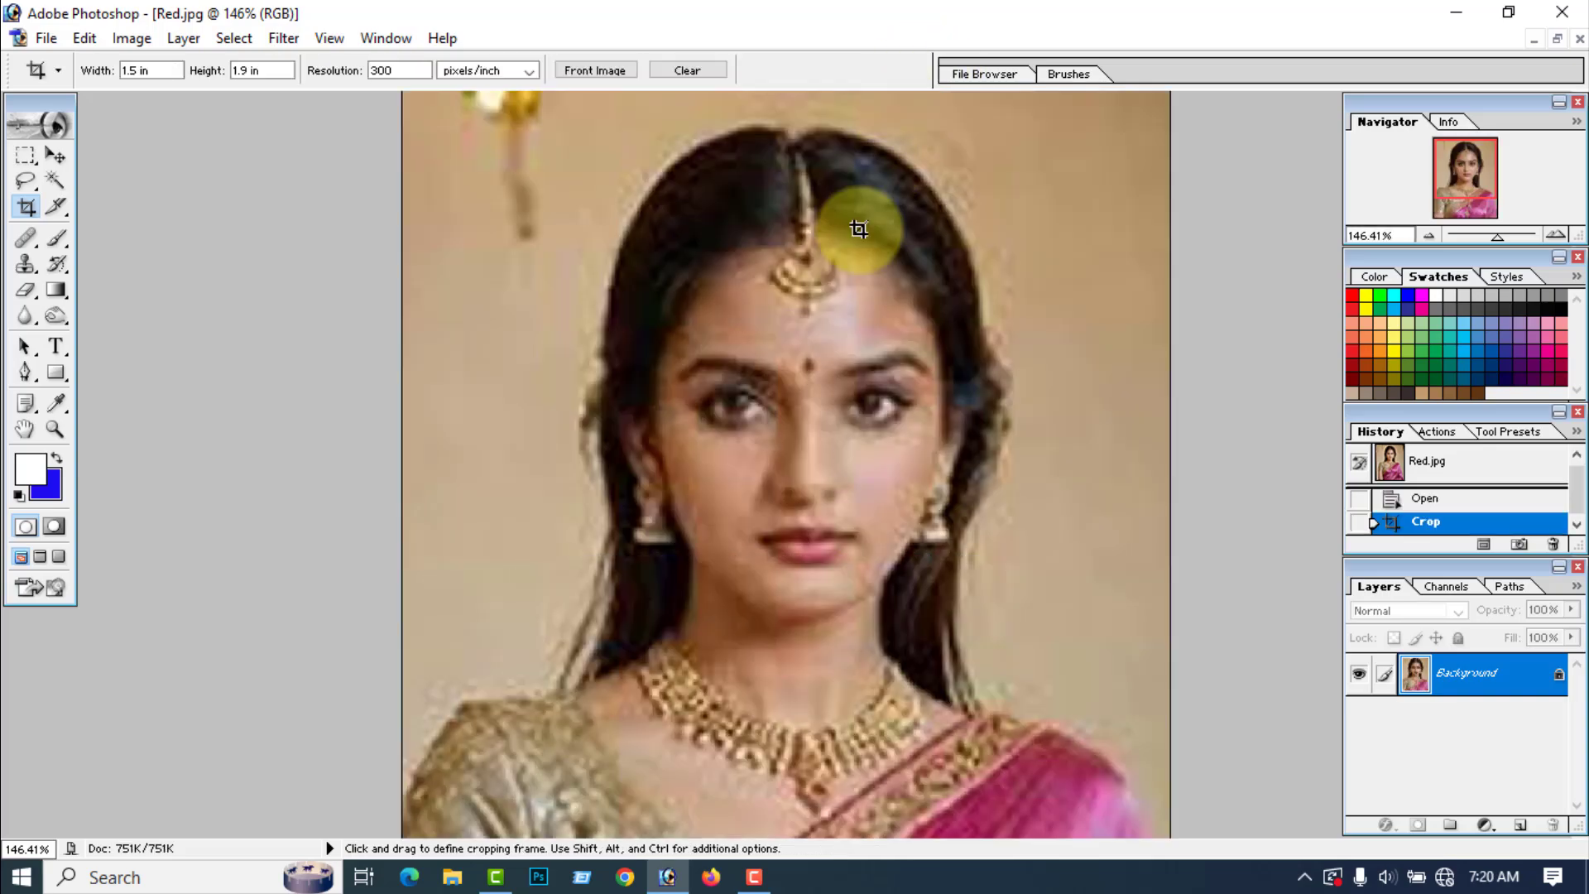
# Step: Select the whole beige background around the woman with the Magic Wand at tolerance 32 and feather the selection
pyautogui.hotkey('ctrl', '0')
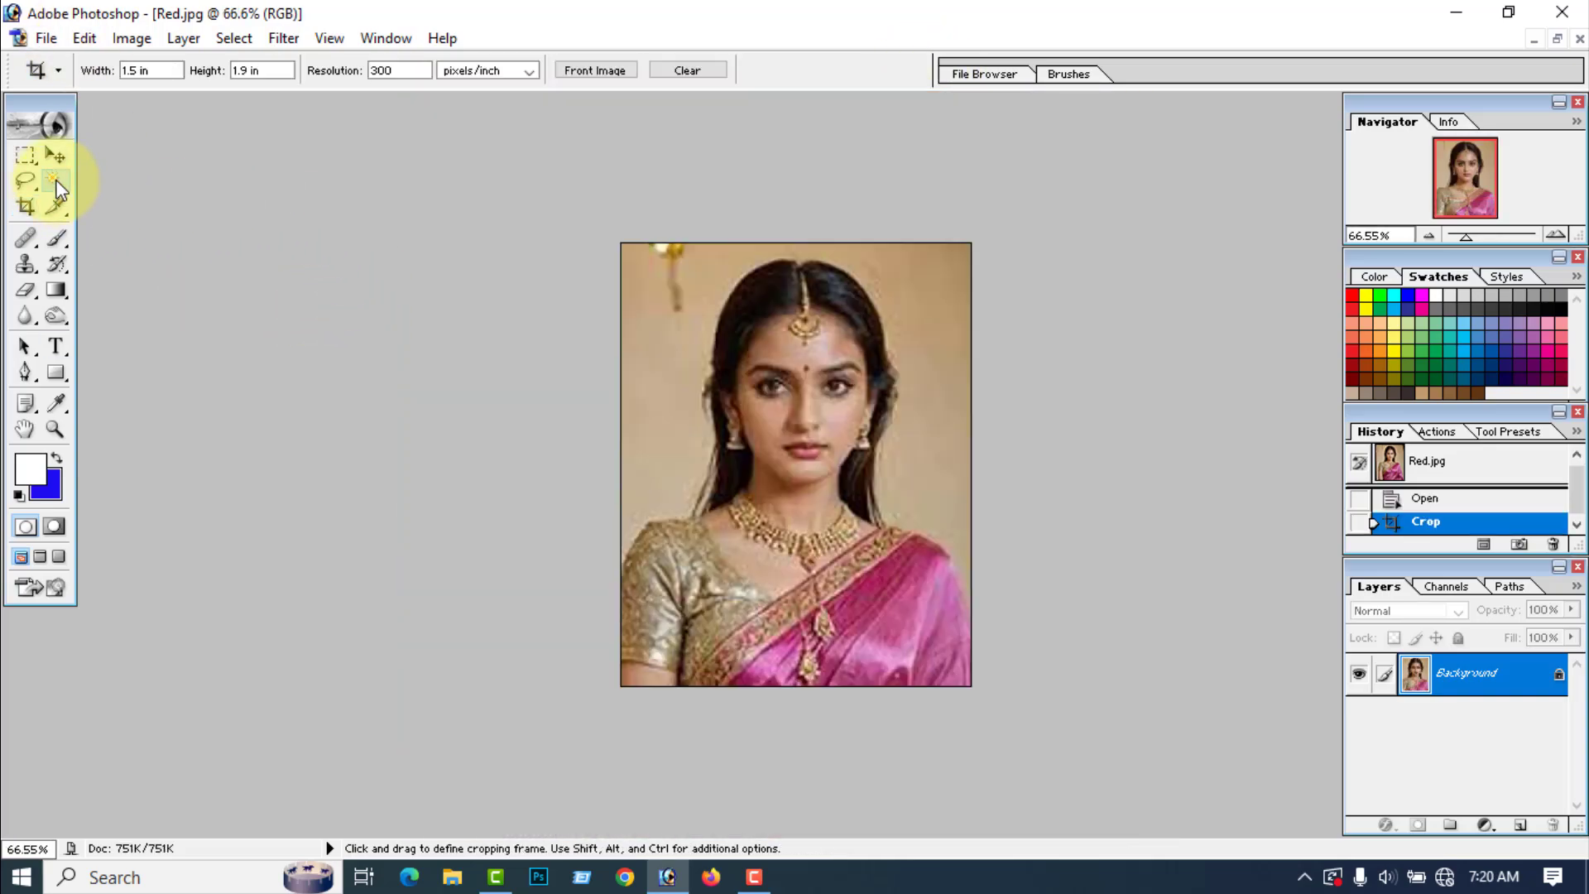
pyautogui.click(55, 181)
pyautogui.click(674, 400)
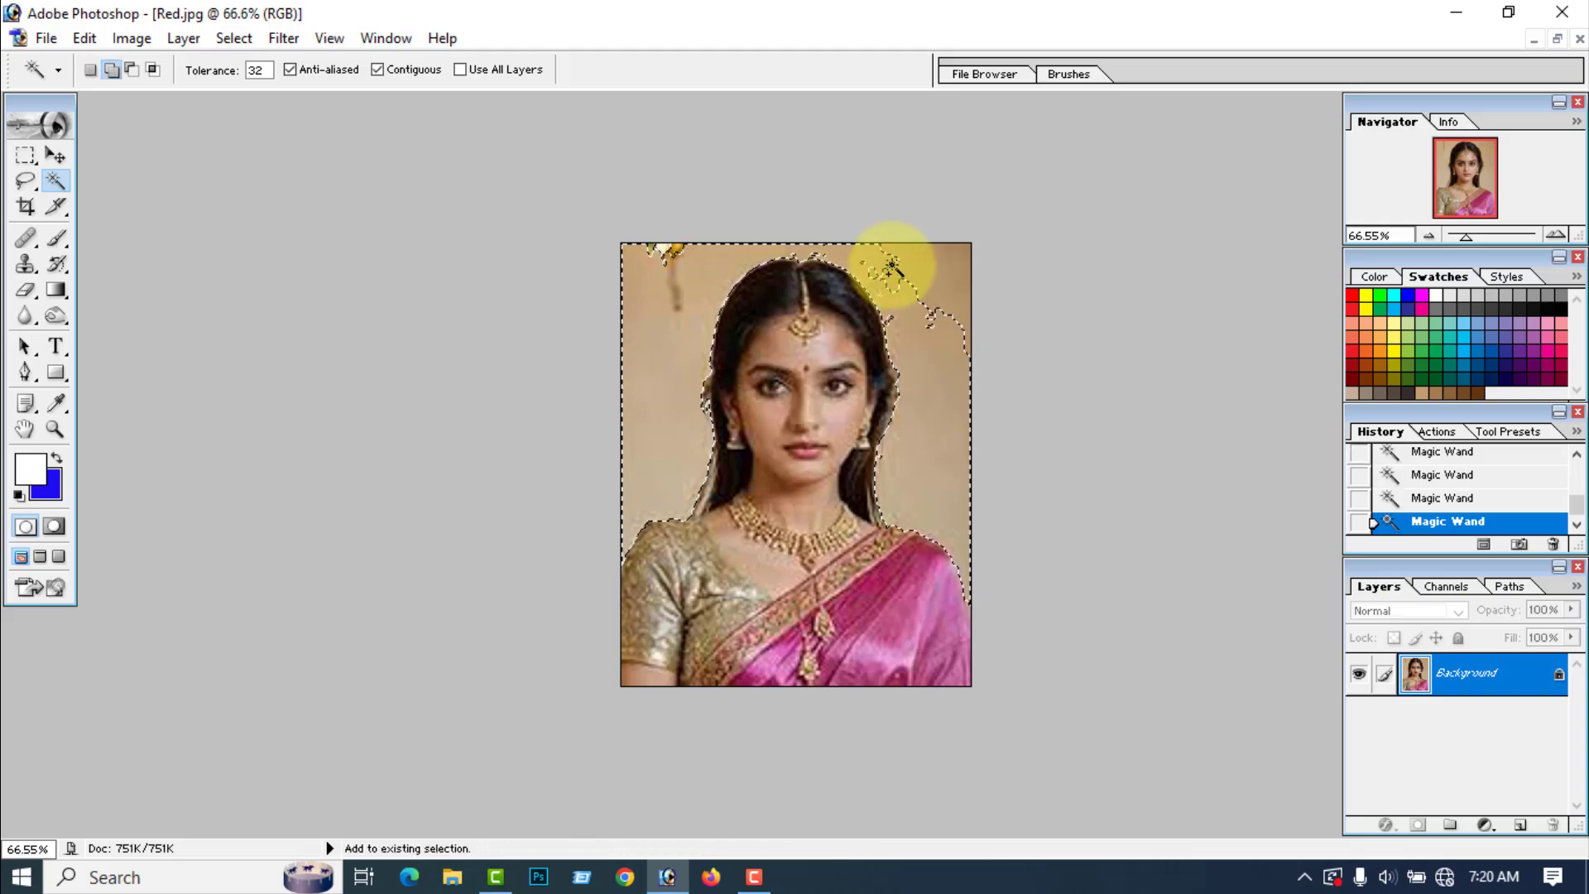
pyautogui.keyDown('shift'); pyautogui.click(911, 268); pyautogui.keyUp('shift')
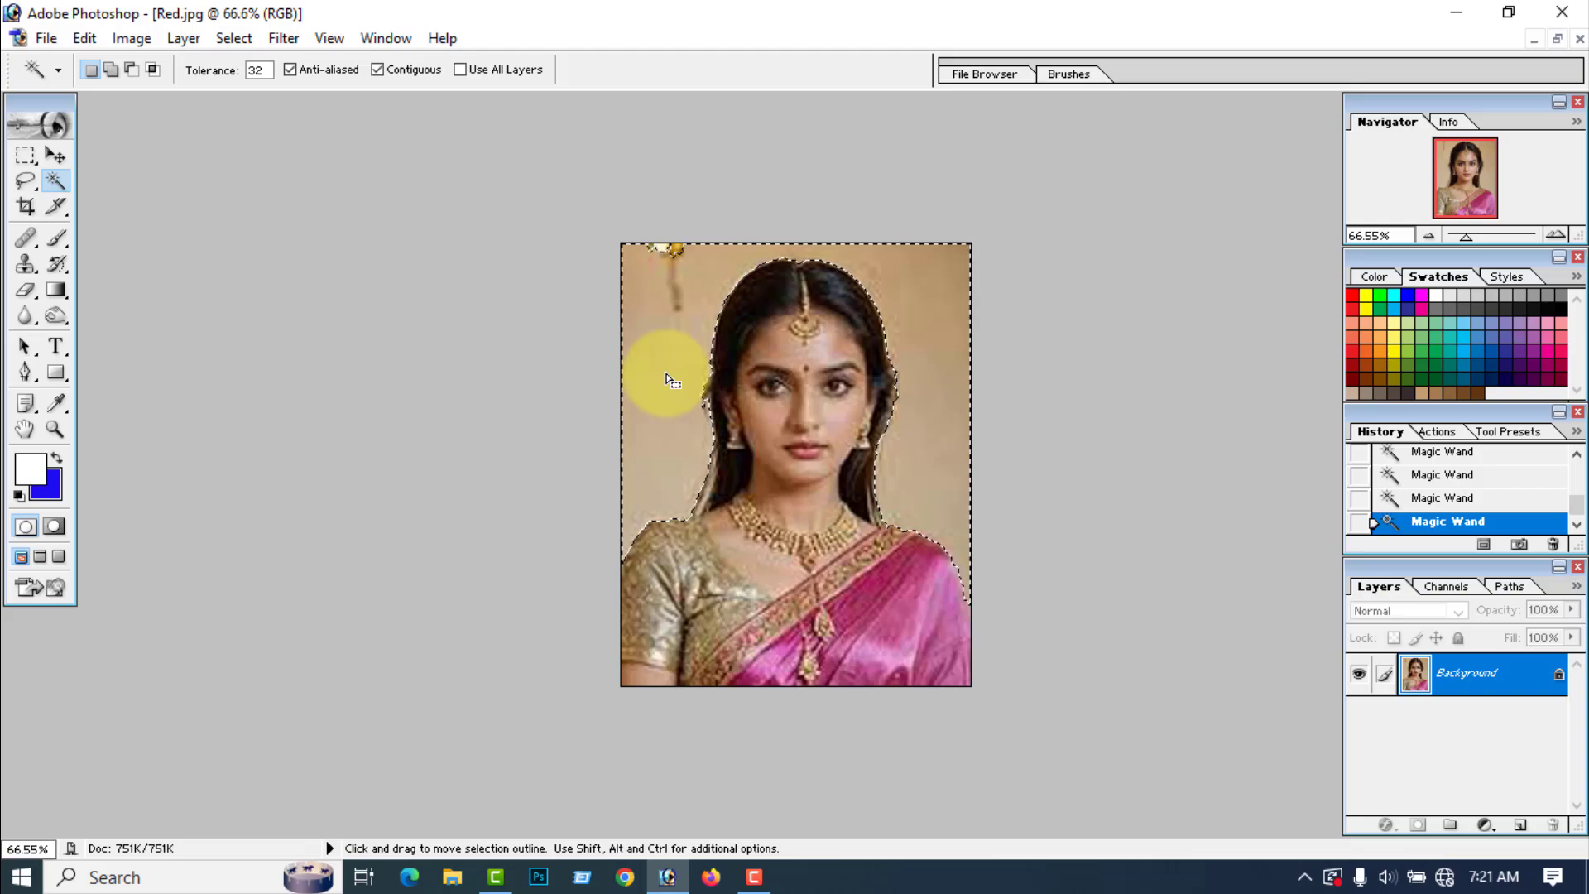
pyautogui.rightClick(672, 381)
pyautogui.click(733, 582)
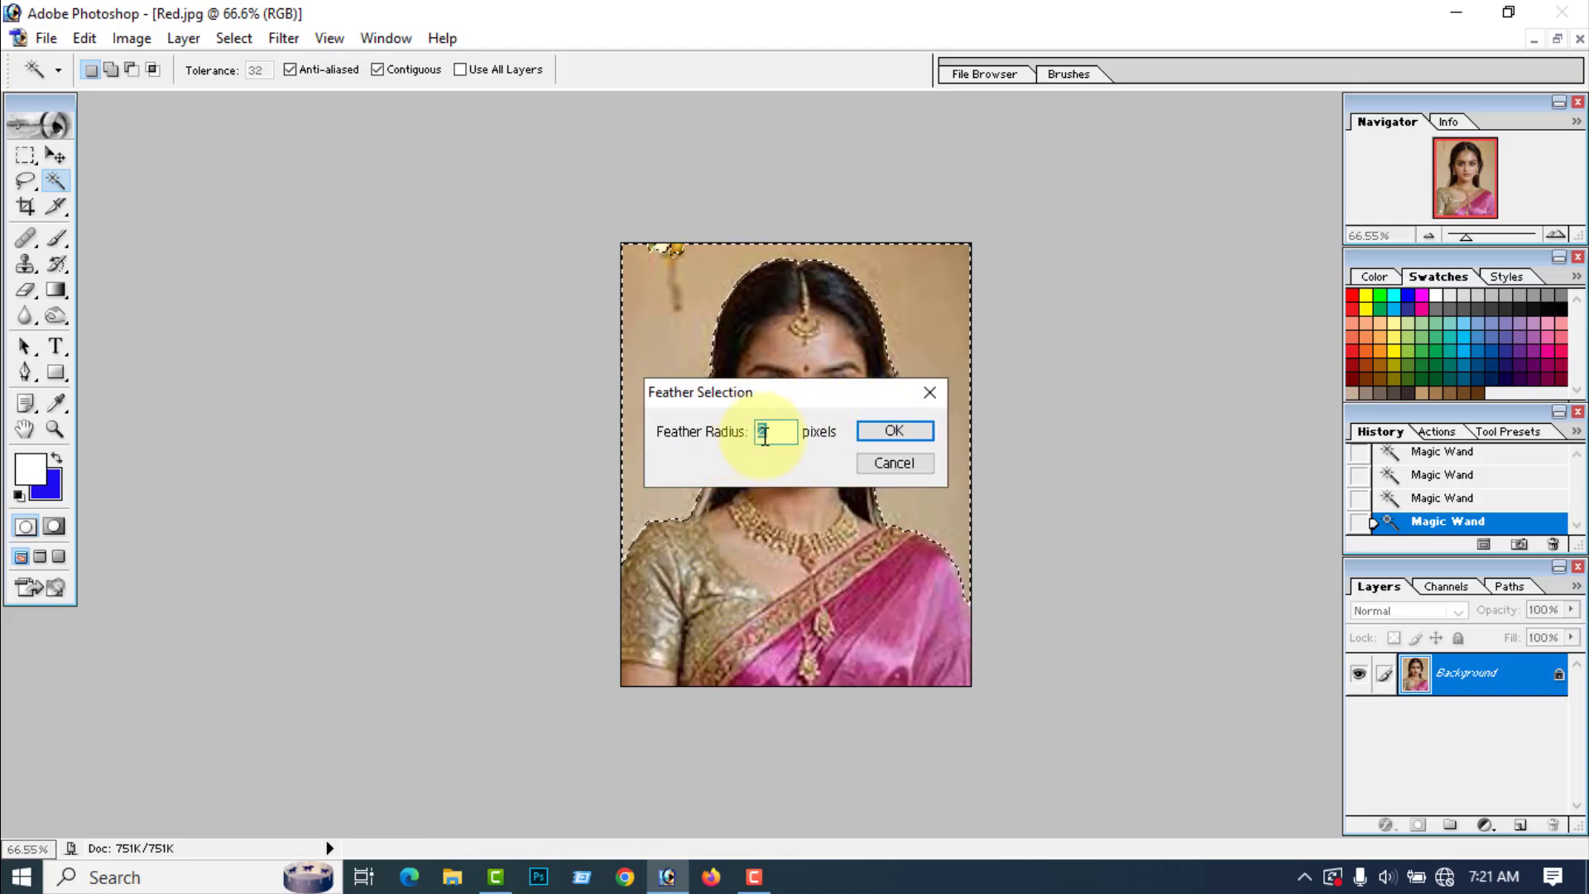
pyautogui.click(895, 431)
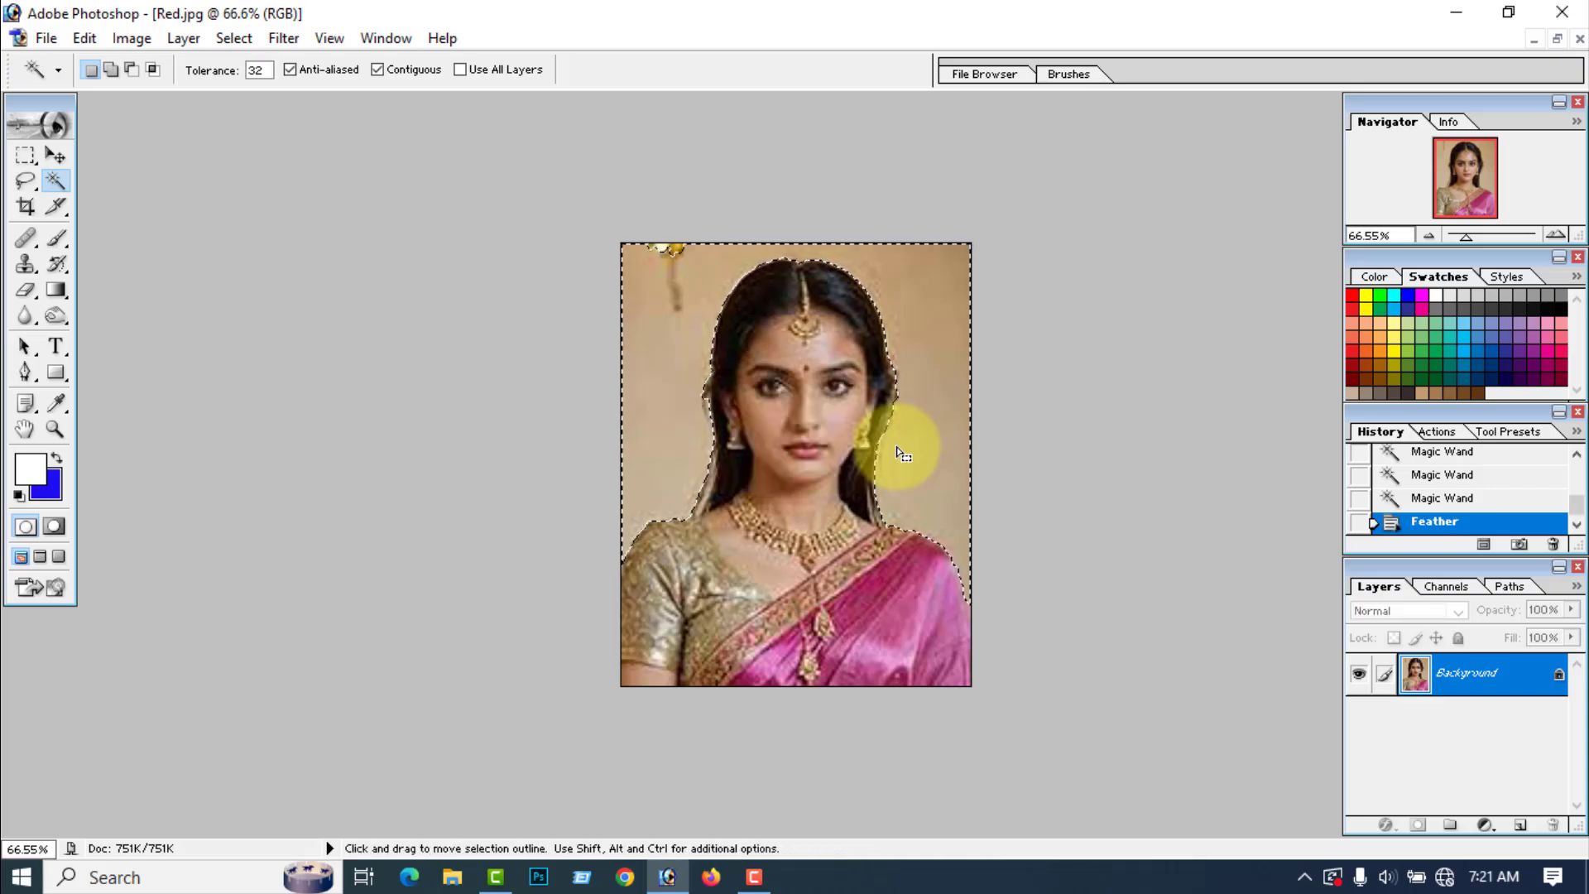
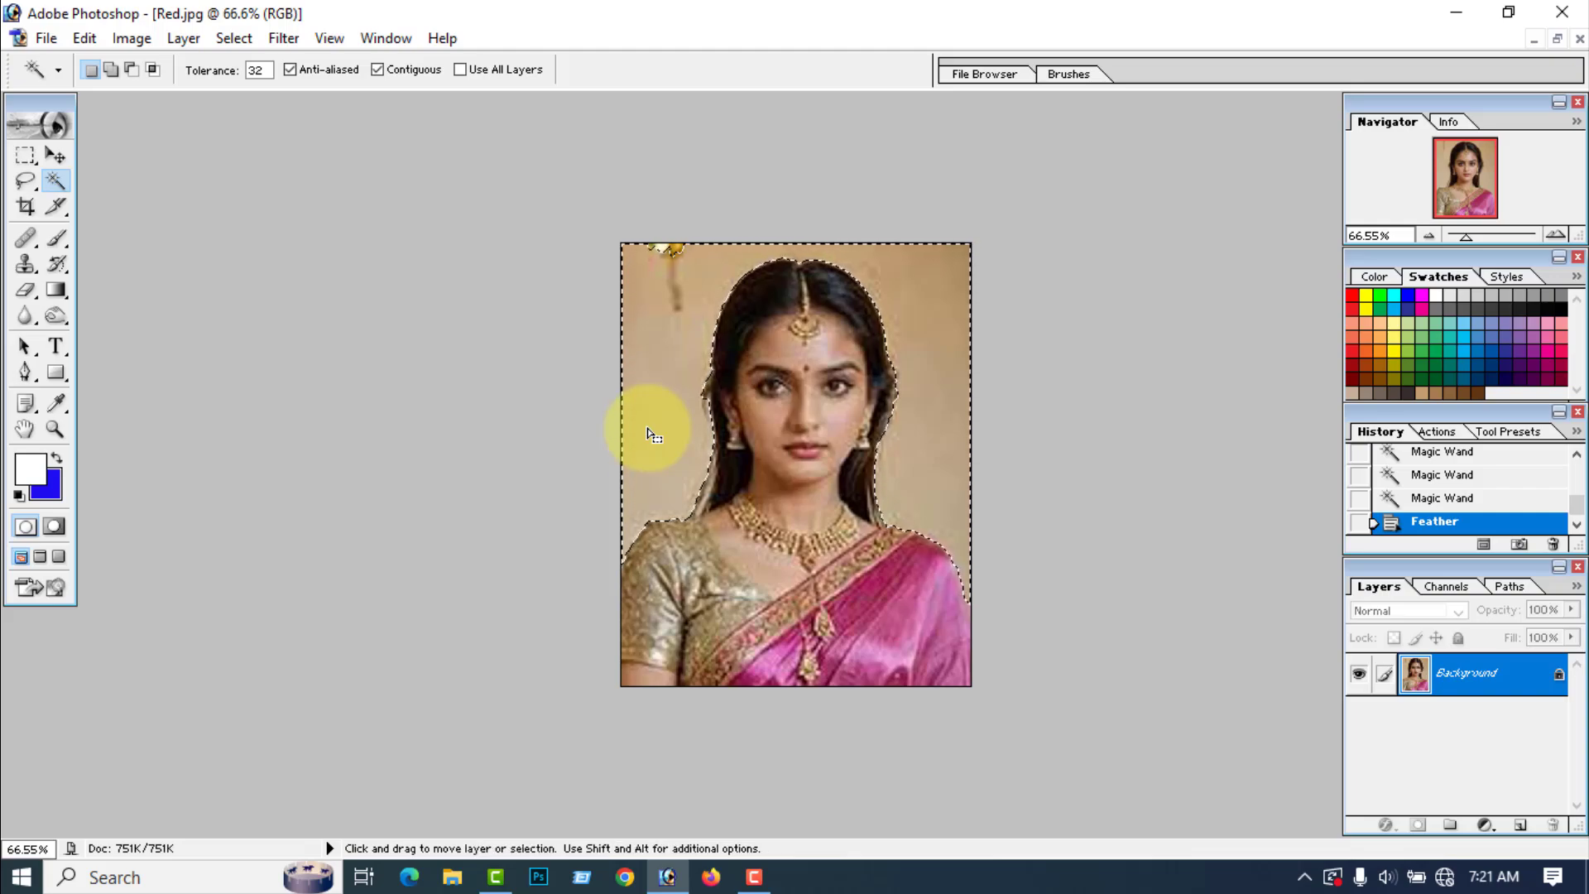
# Step: Fill the selected background with the blue background color, deselect it, and erase the leftover background fragments around the hair and shoulder
pyautogui.hotkey('ctrl', 'BackSpace')
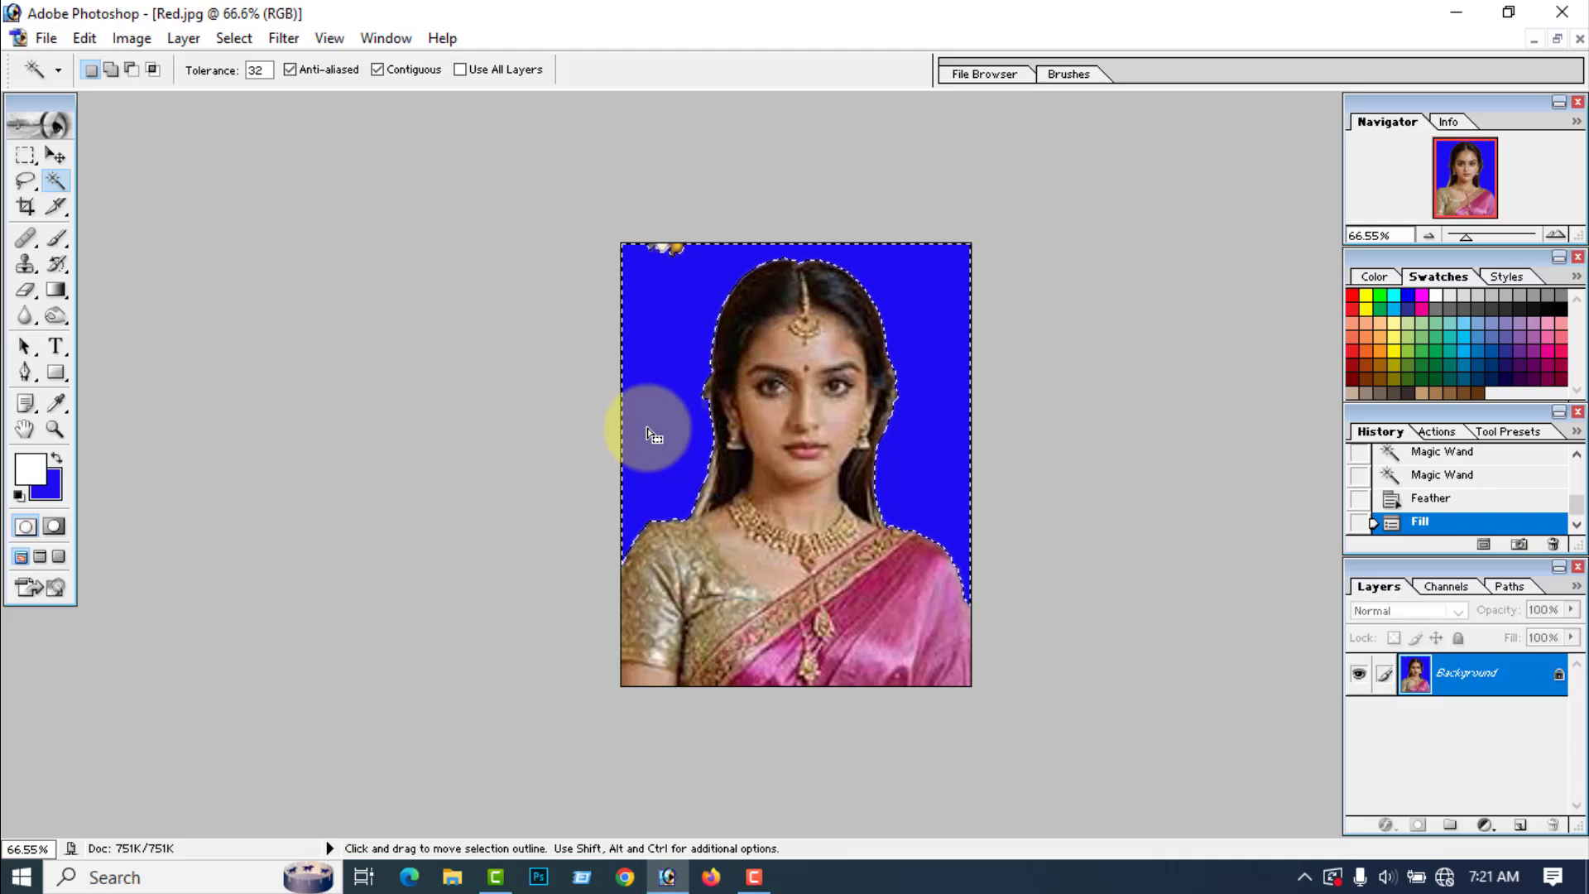
pyautogui.hotkey('ctrl', 'd')
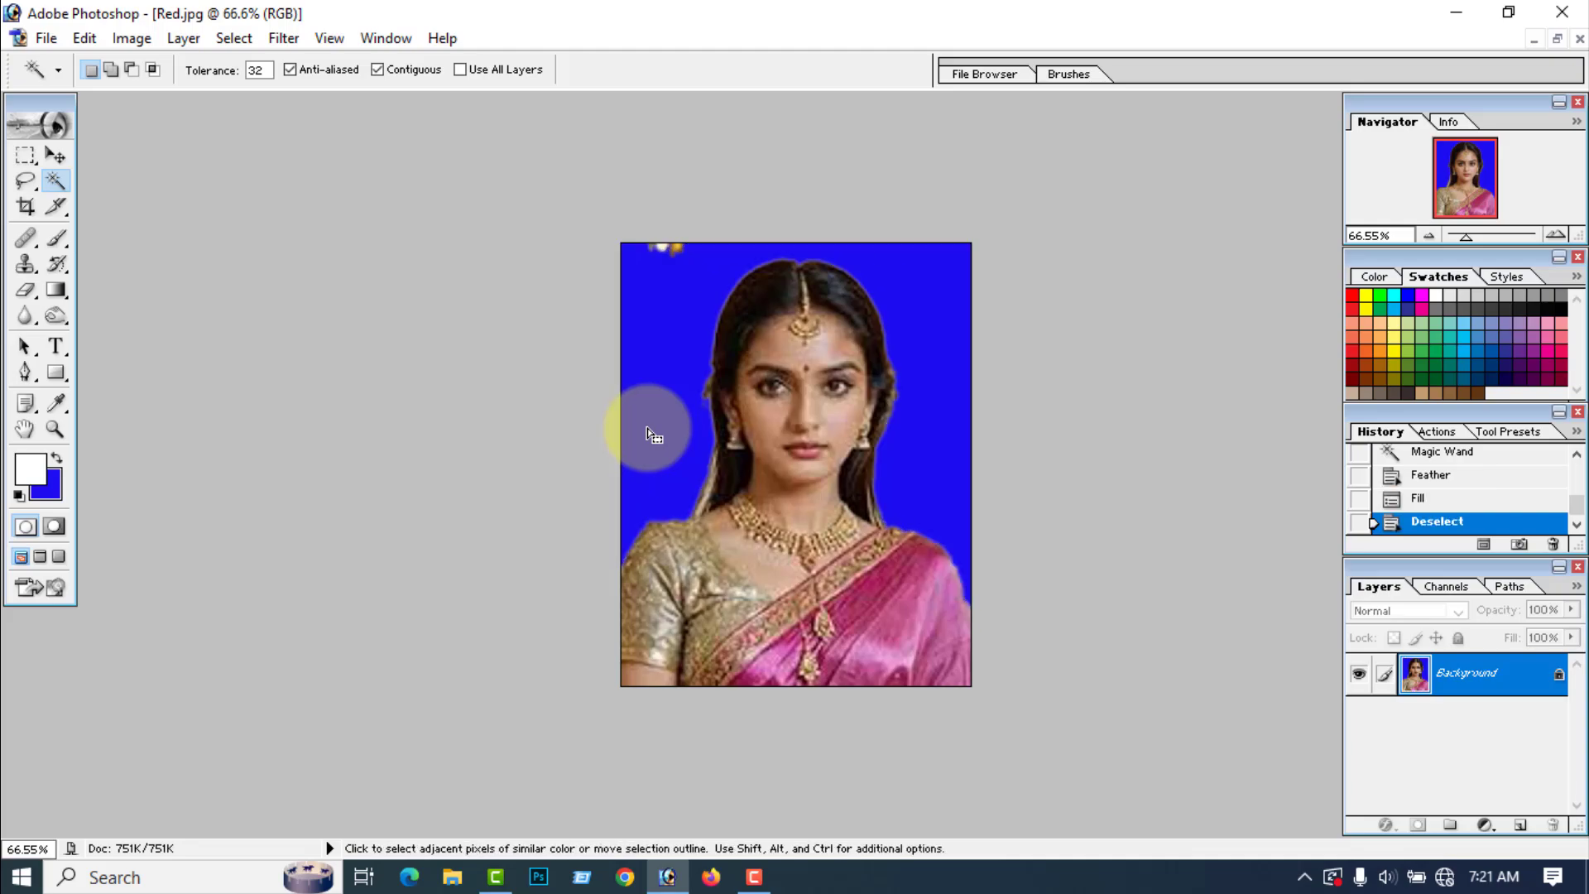
pyautogui.click(27, 290)
pyautogui.moveTo(639, 250)
pyautogui.mouseDown()
pyautogui.moveTo(688, 250)
pyautogui.moveTo(690, 265)
pyautogui.mouseUp()
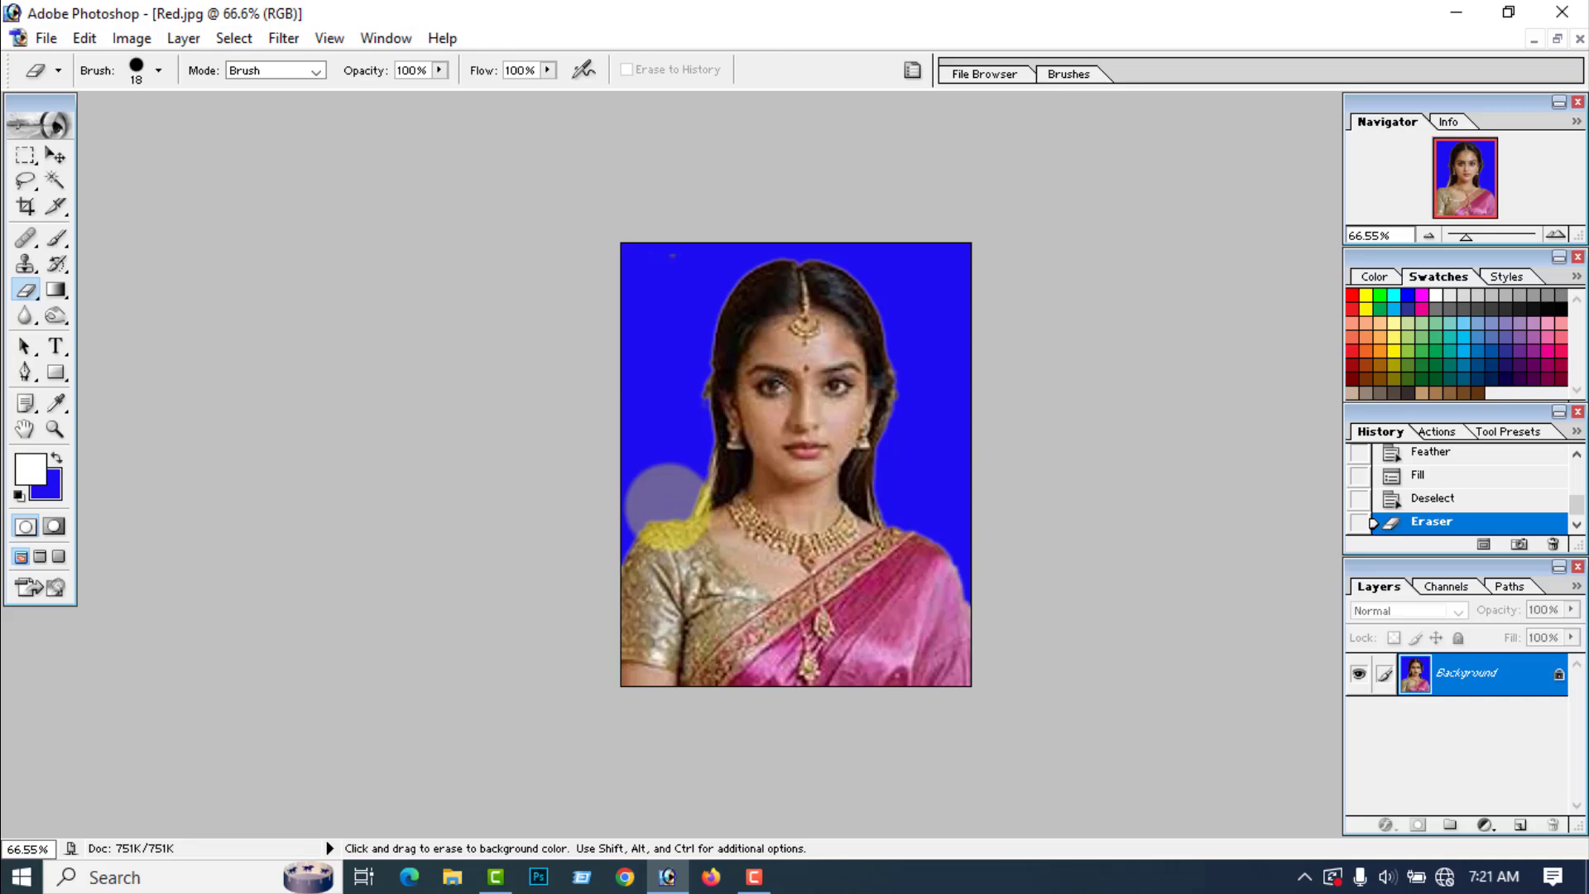
pyautogui.moveTo(666, 501); pyautogui.dragTo(673, 507)
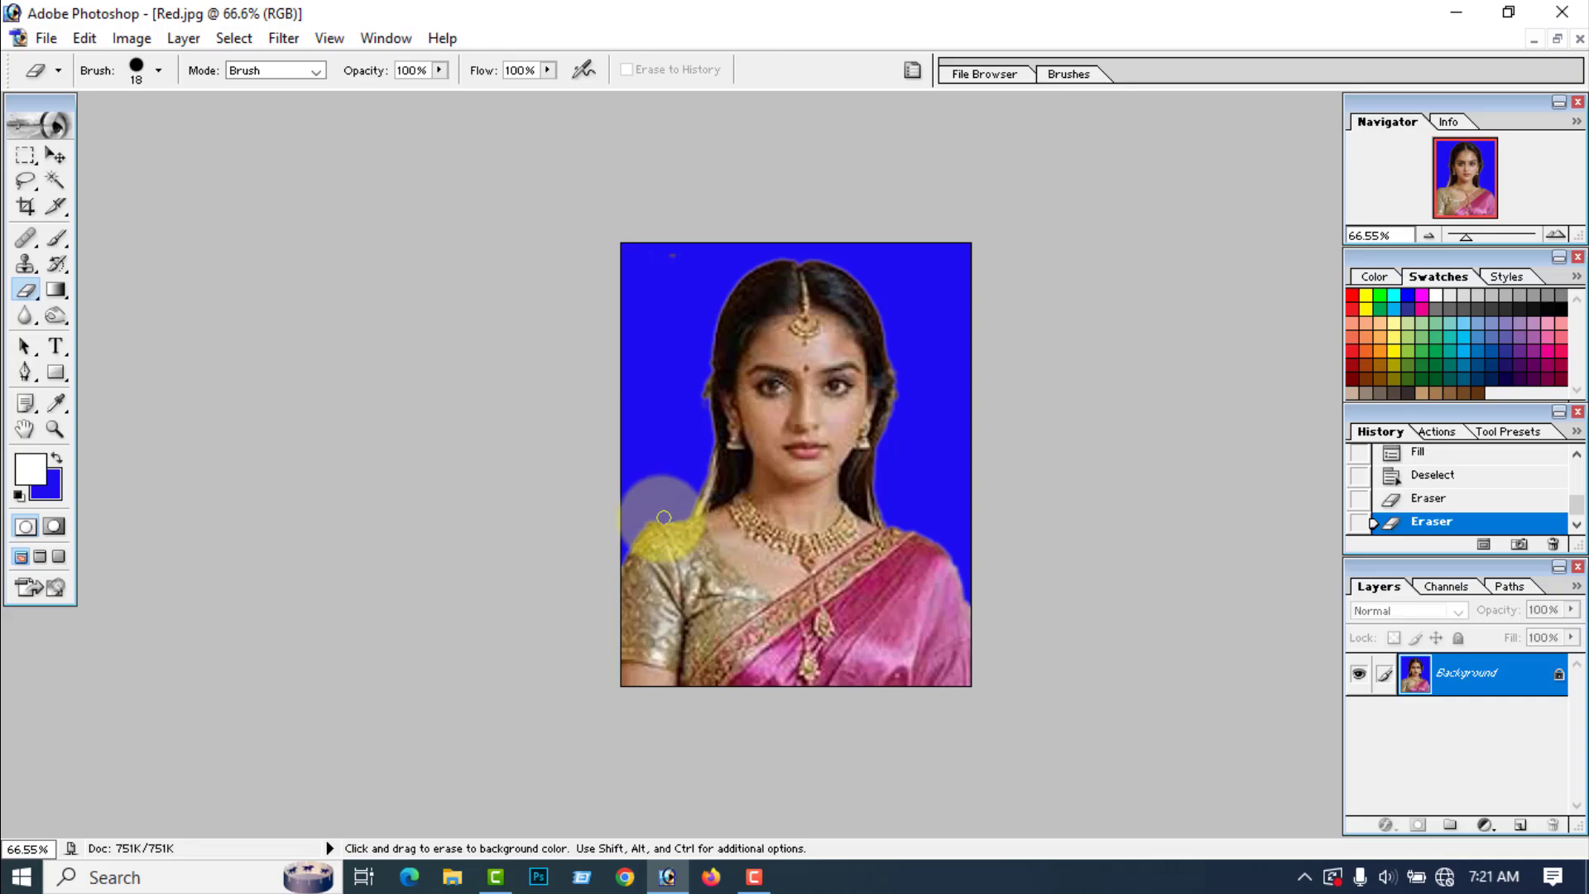
pyautogui.moveTo(624, 552); pyautogui.dragTo(611, 572)
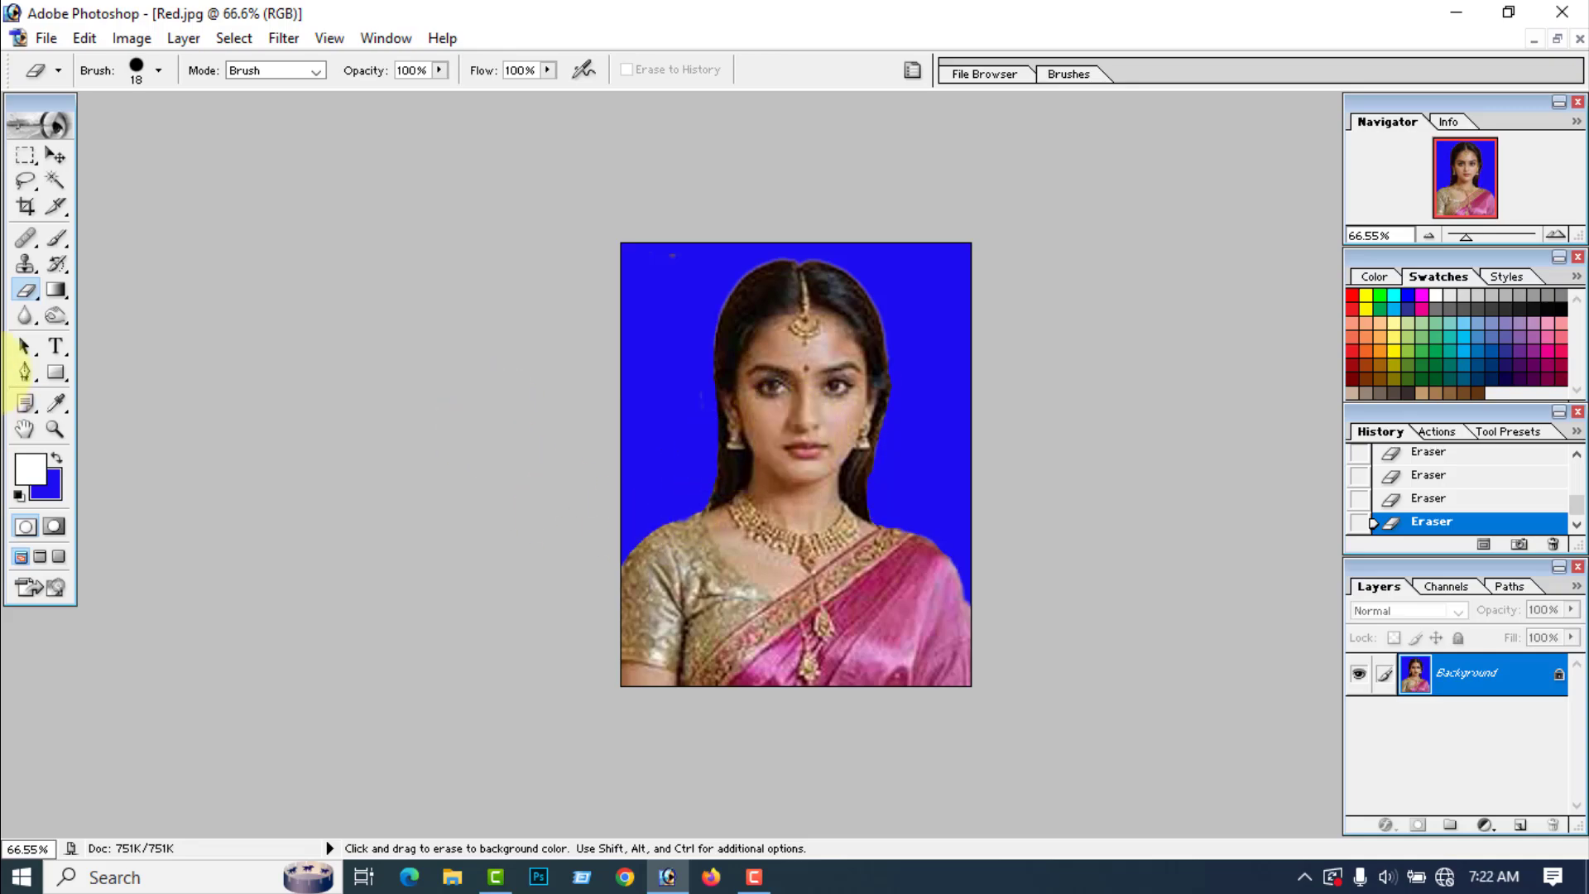
# Step: Smooth the woman's face and neck with the Blur tool at 100% strength, using a size 43 brush
pyautogui.click(26, 318)
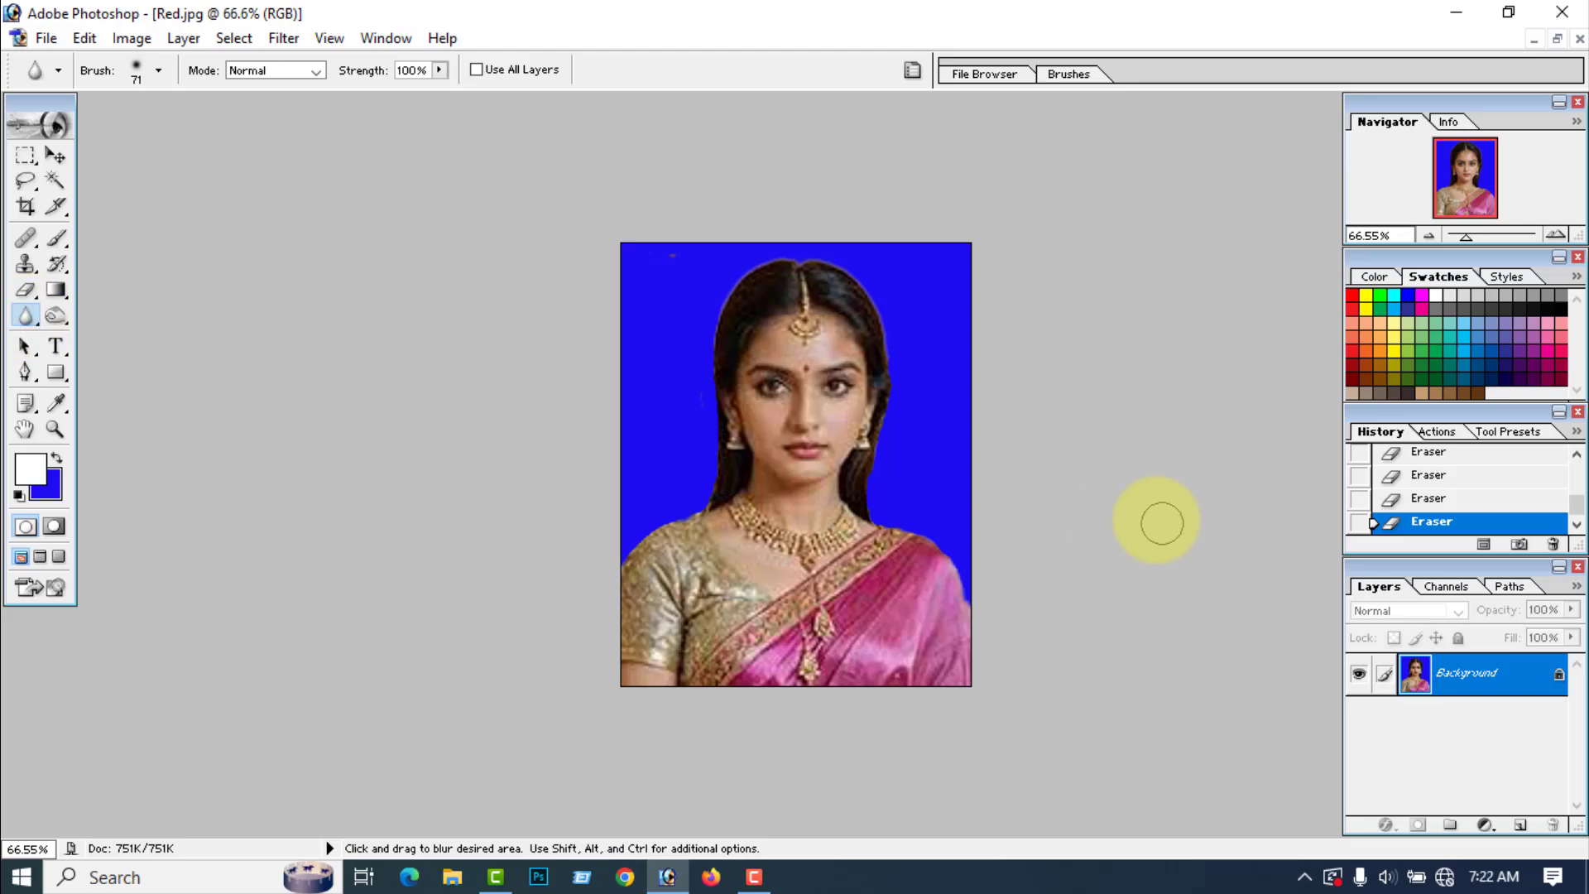
pyautogui.moveTo(727, 374)
pyautogui.mouseDown()
pyautogui.moveTo(778, 484)
pyautogui.moveTo(845, 463)
pyautogui.moveTo(853, 430)
pyautogui.mouseUp()
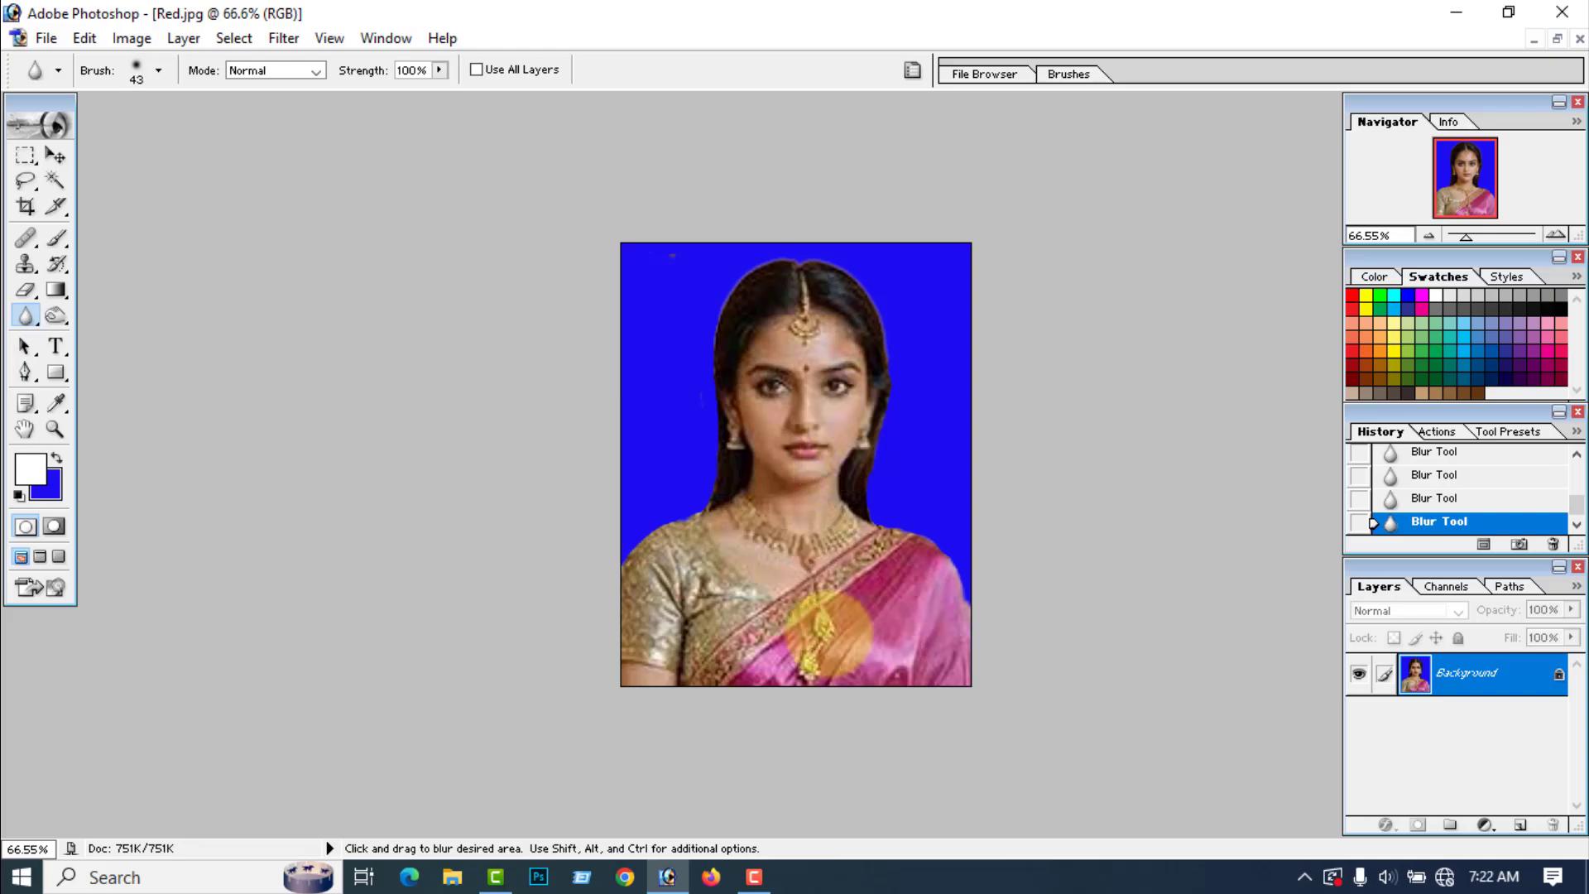
pyautogui.moveTo(822, 476)
pyautogui.mouseDown()
pyautogui.moveTo(837, 419)
pyautogui.moveTo(837, 454)
pyautogui.mouseUp()
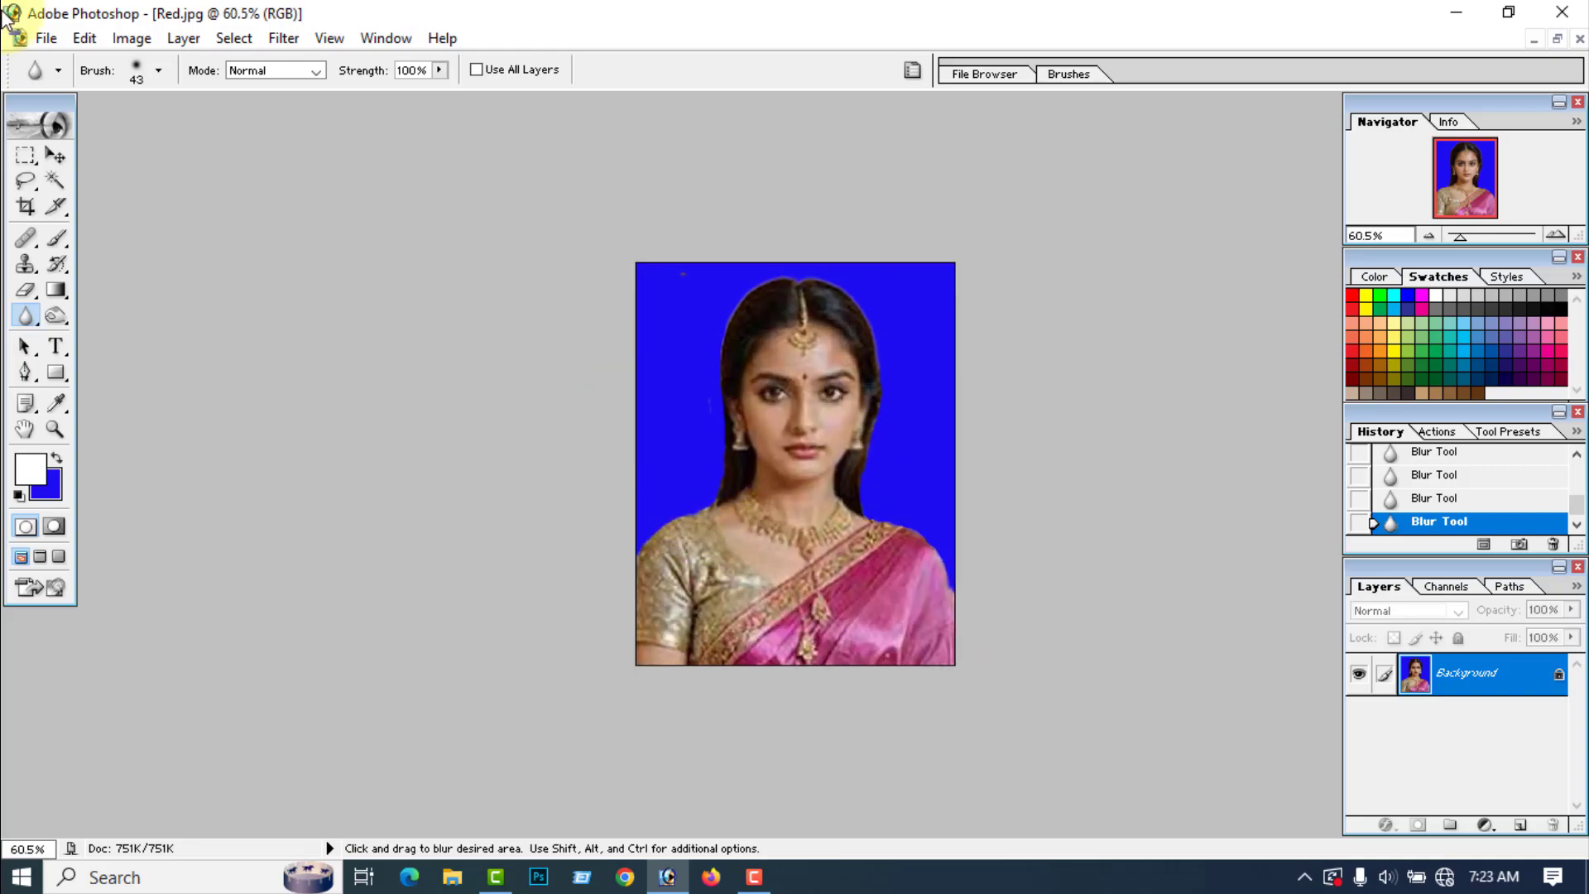
# Step: Brighten the portrait slightly with the Brightness/Contrast adjustment
pyautogui.click(130, 38)
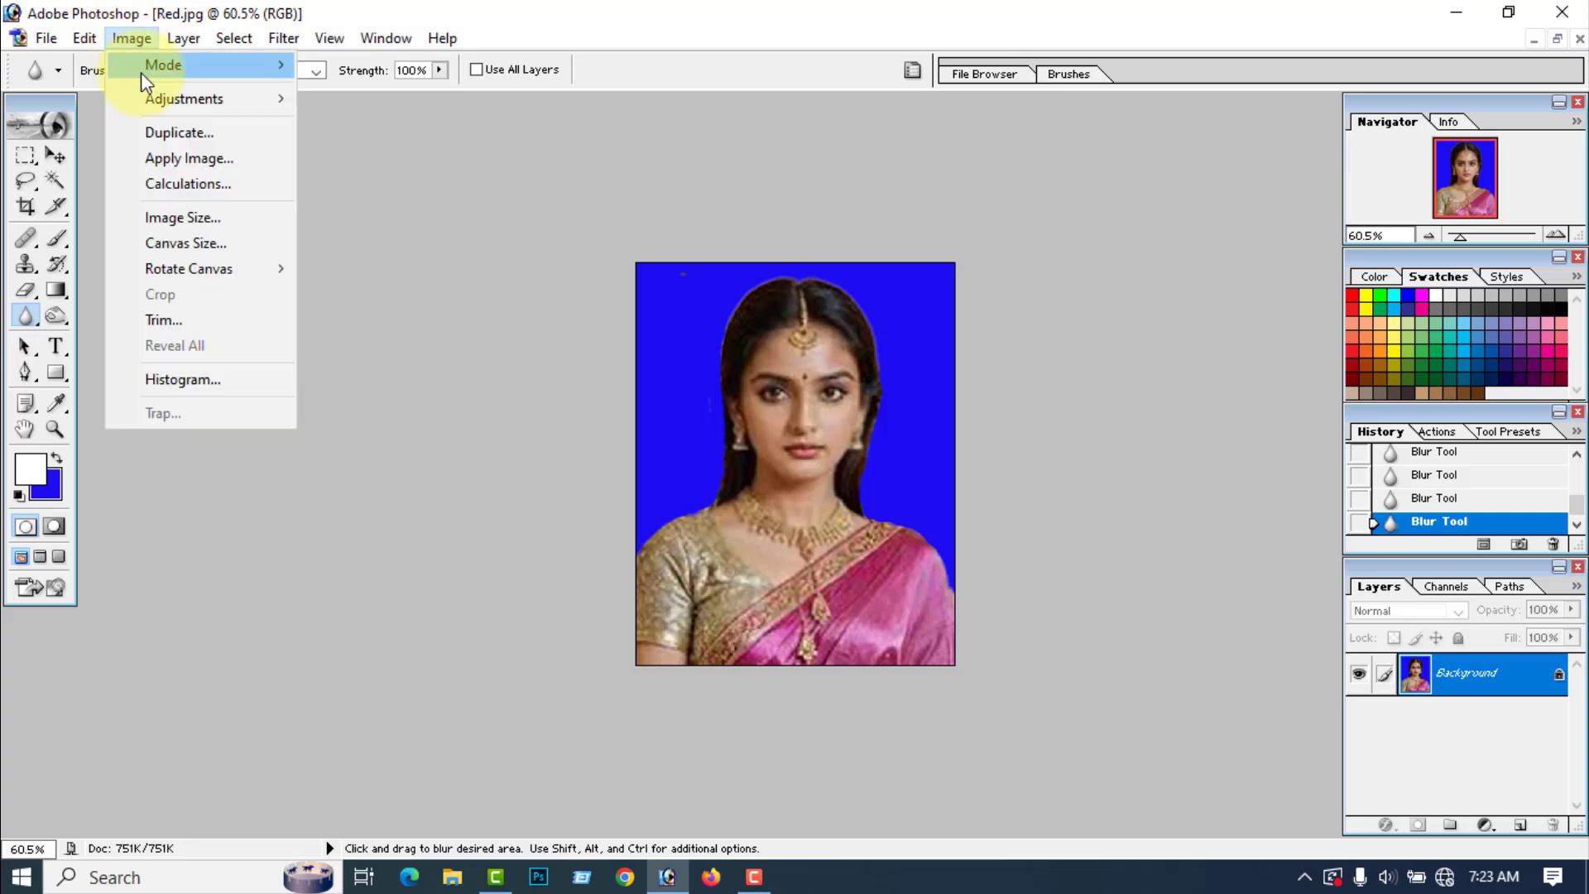
pyautogui.moveTo(164, 94)
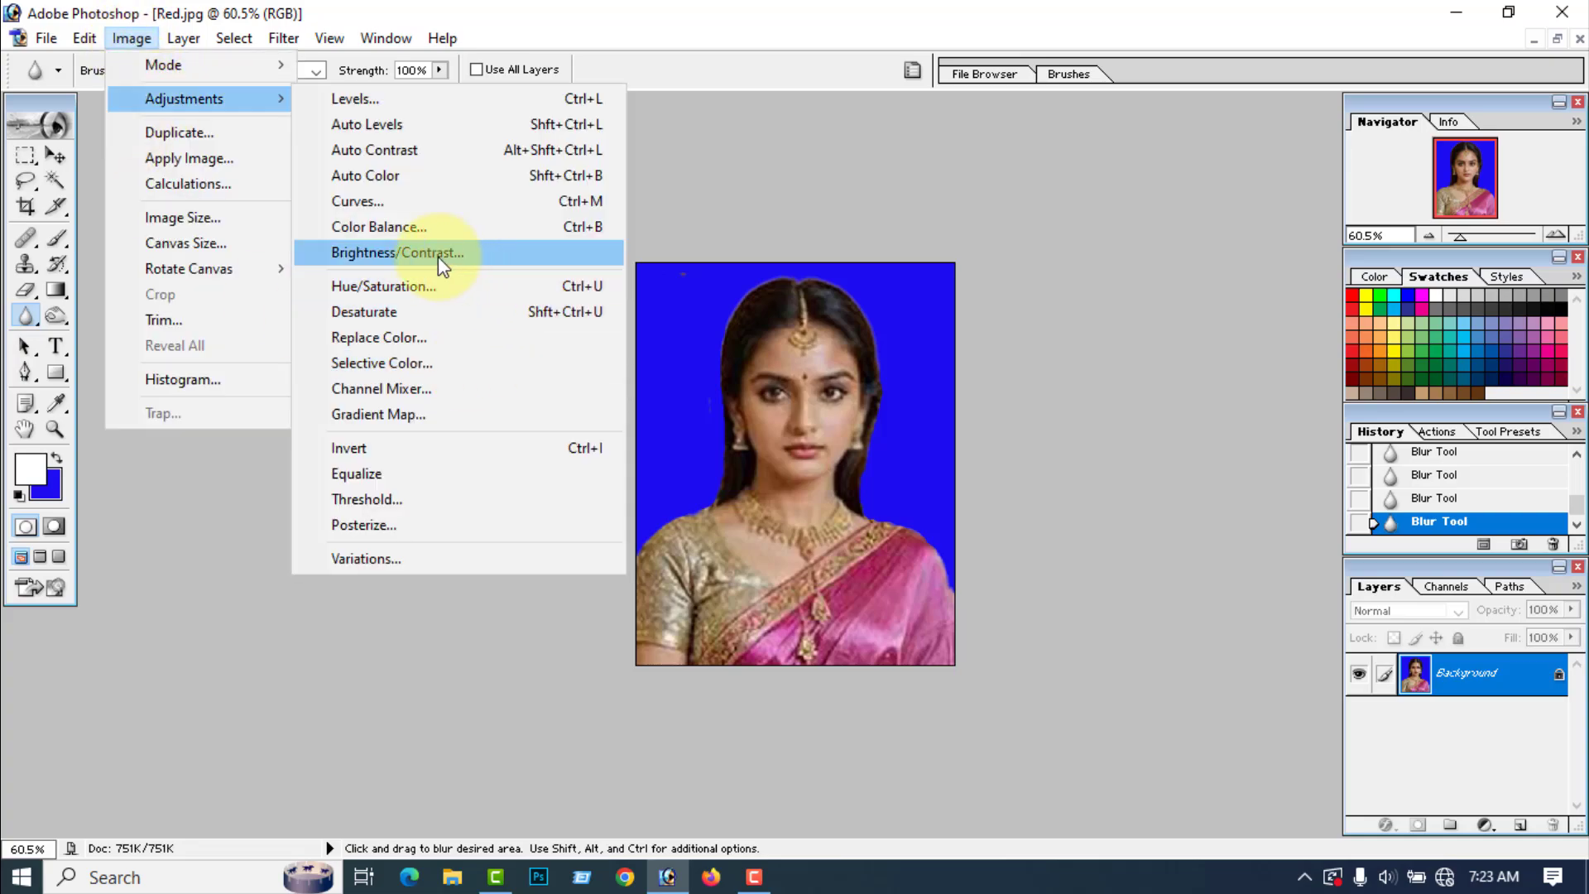
pyautogui.click(384, 253)
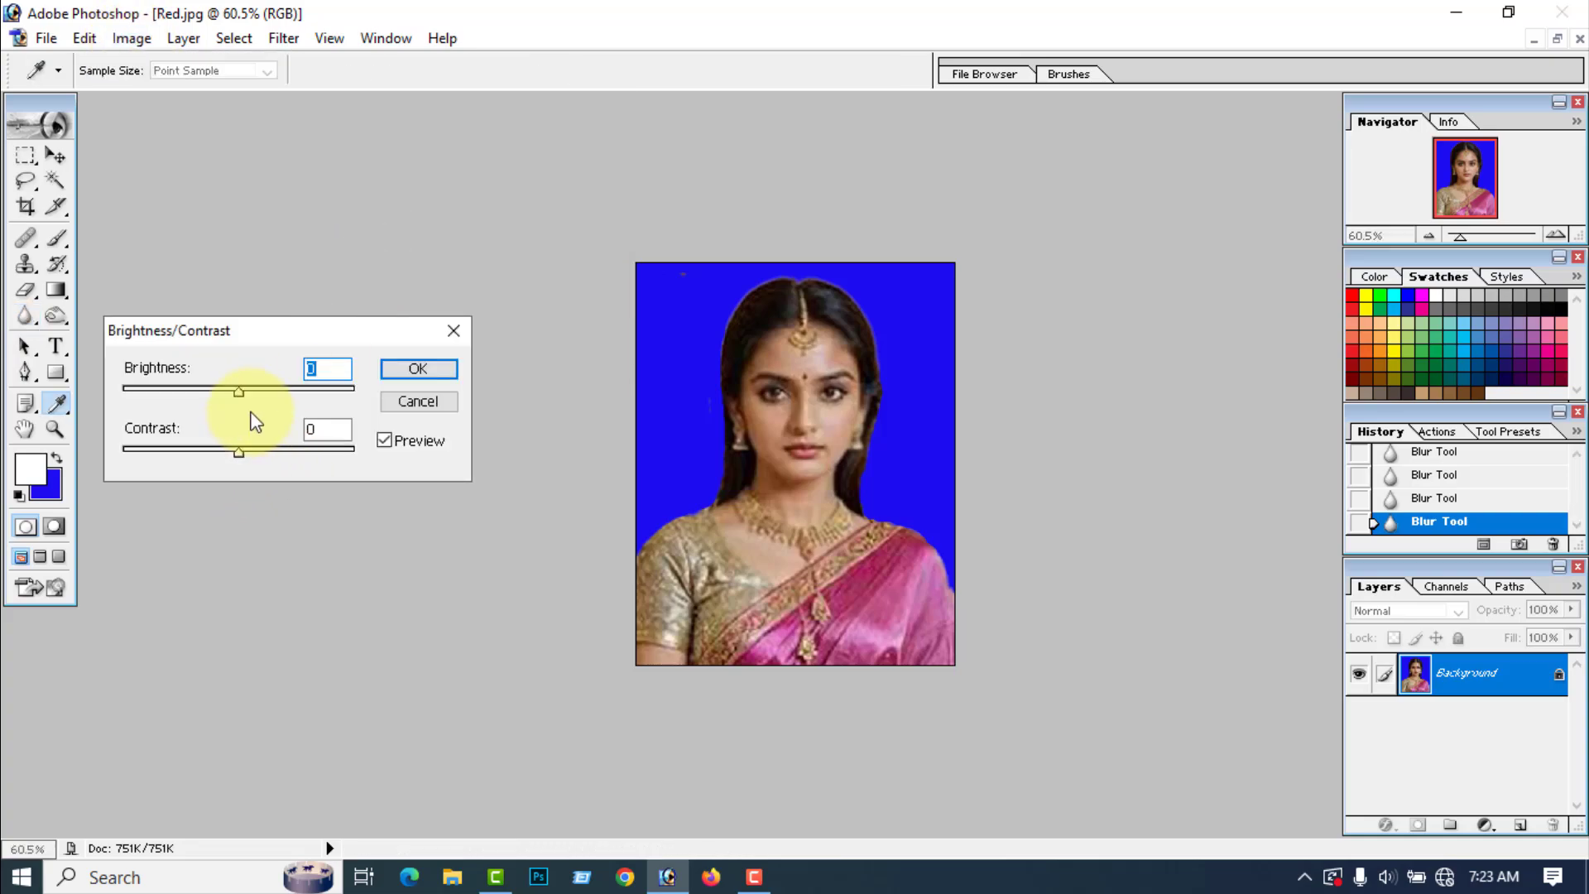
pyautogui.moveTo(236, 386); pyautogui.dragTo(255, 391)
pyautogui.click(418, 369)
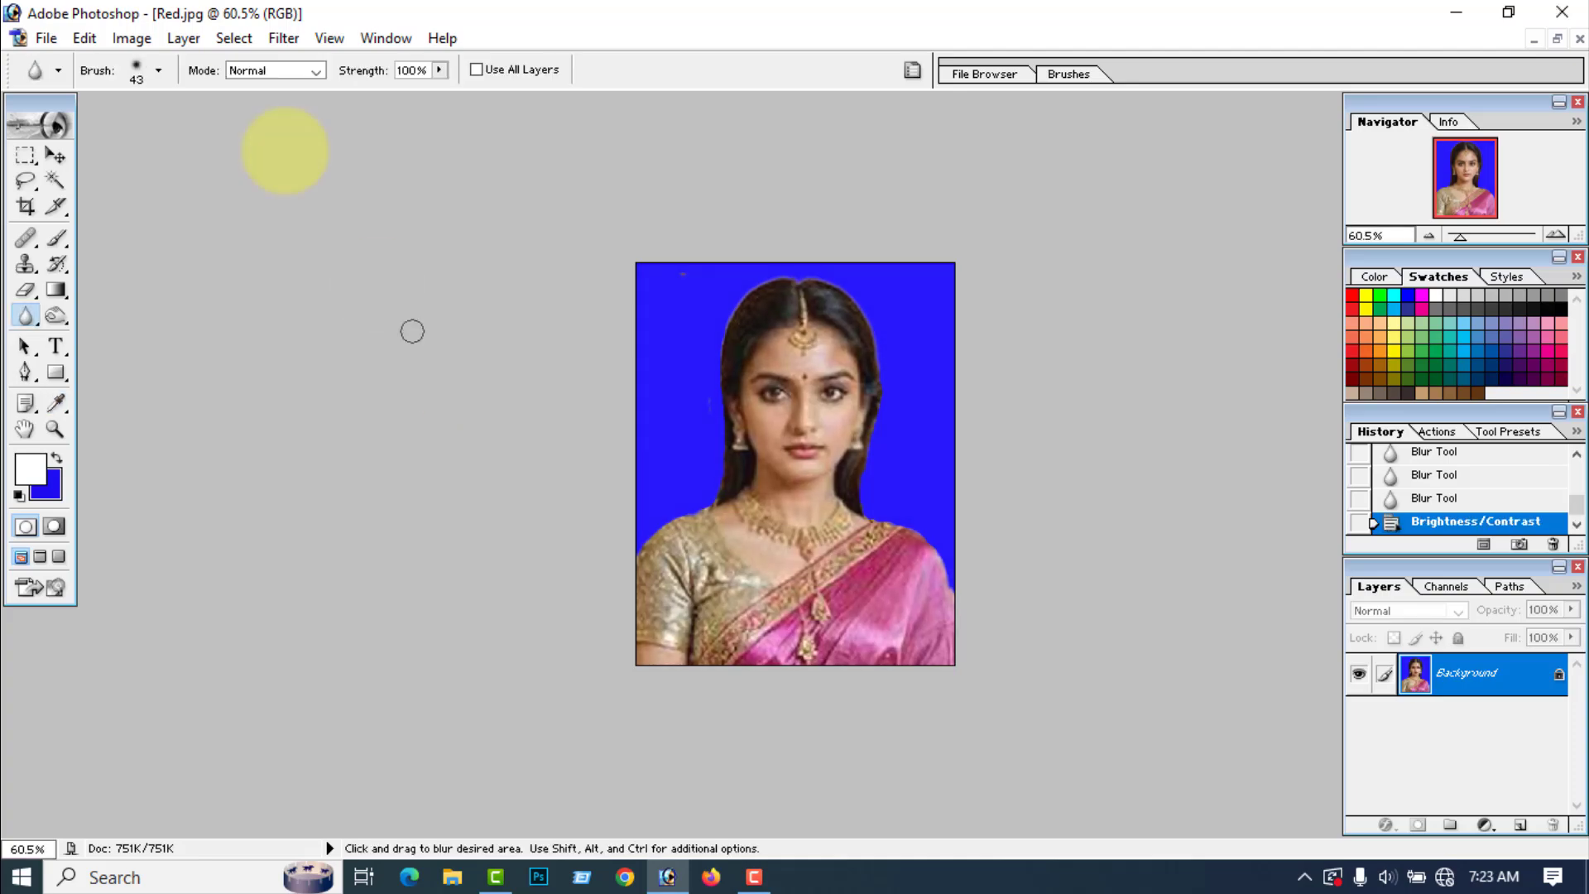
# Step: Apply a Selective Color adjustment with Black at +13% for the Blacks and Yellow at -9% for the Yellows
pyautogui.click(132, 39)
pyautogui.moveTo(166, 92)
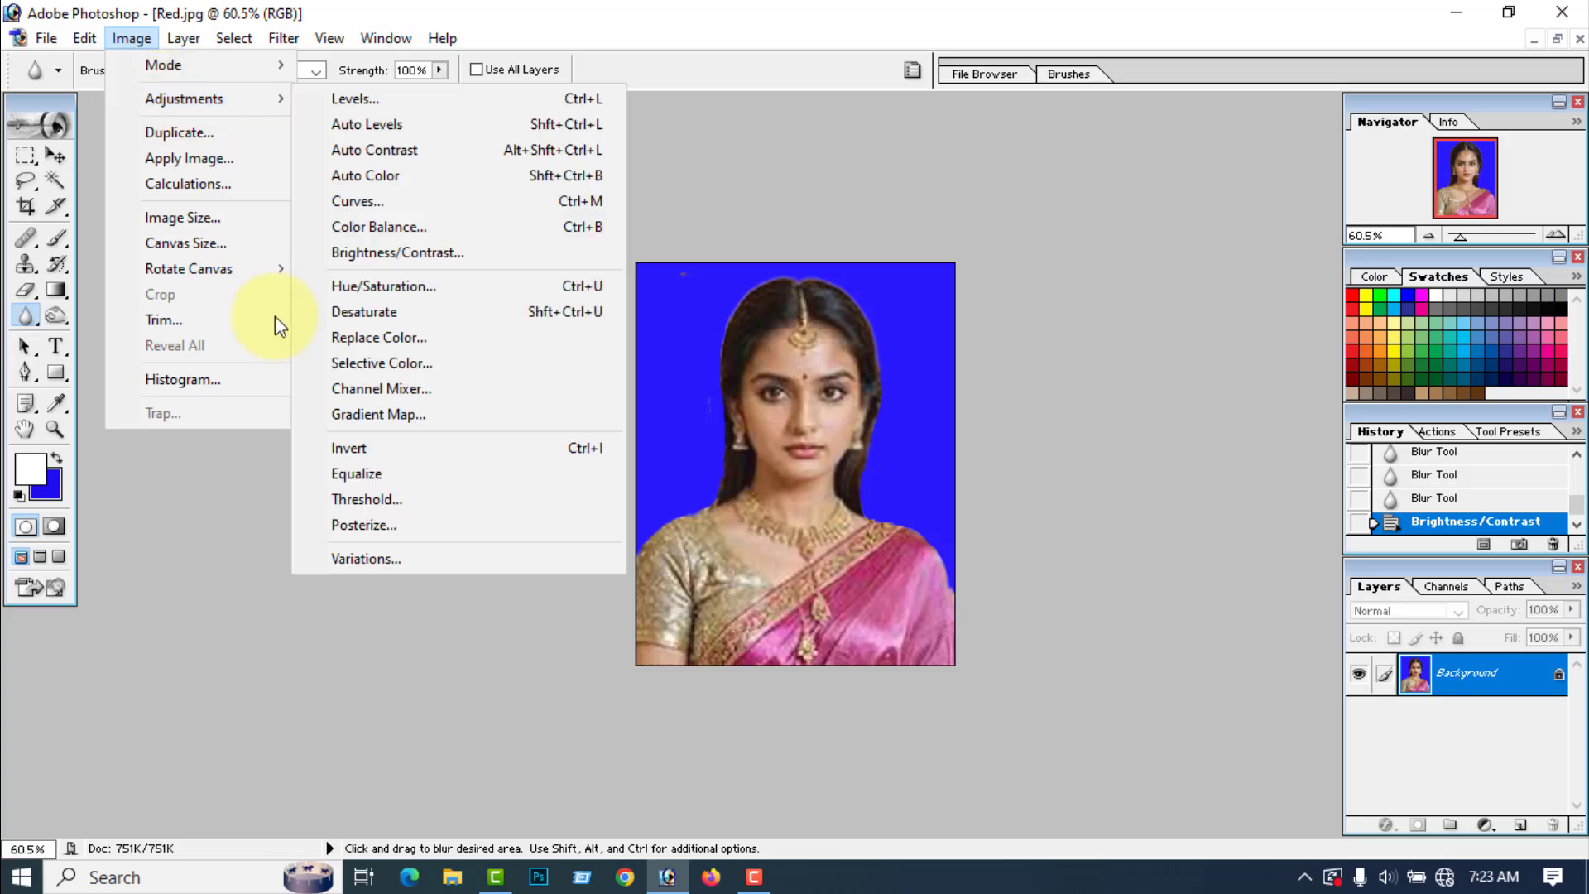
pyautogui.click(409, 359)
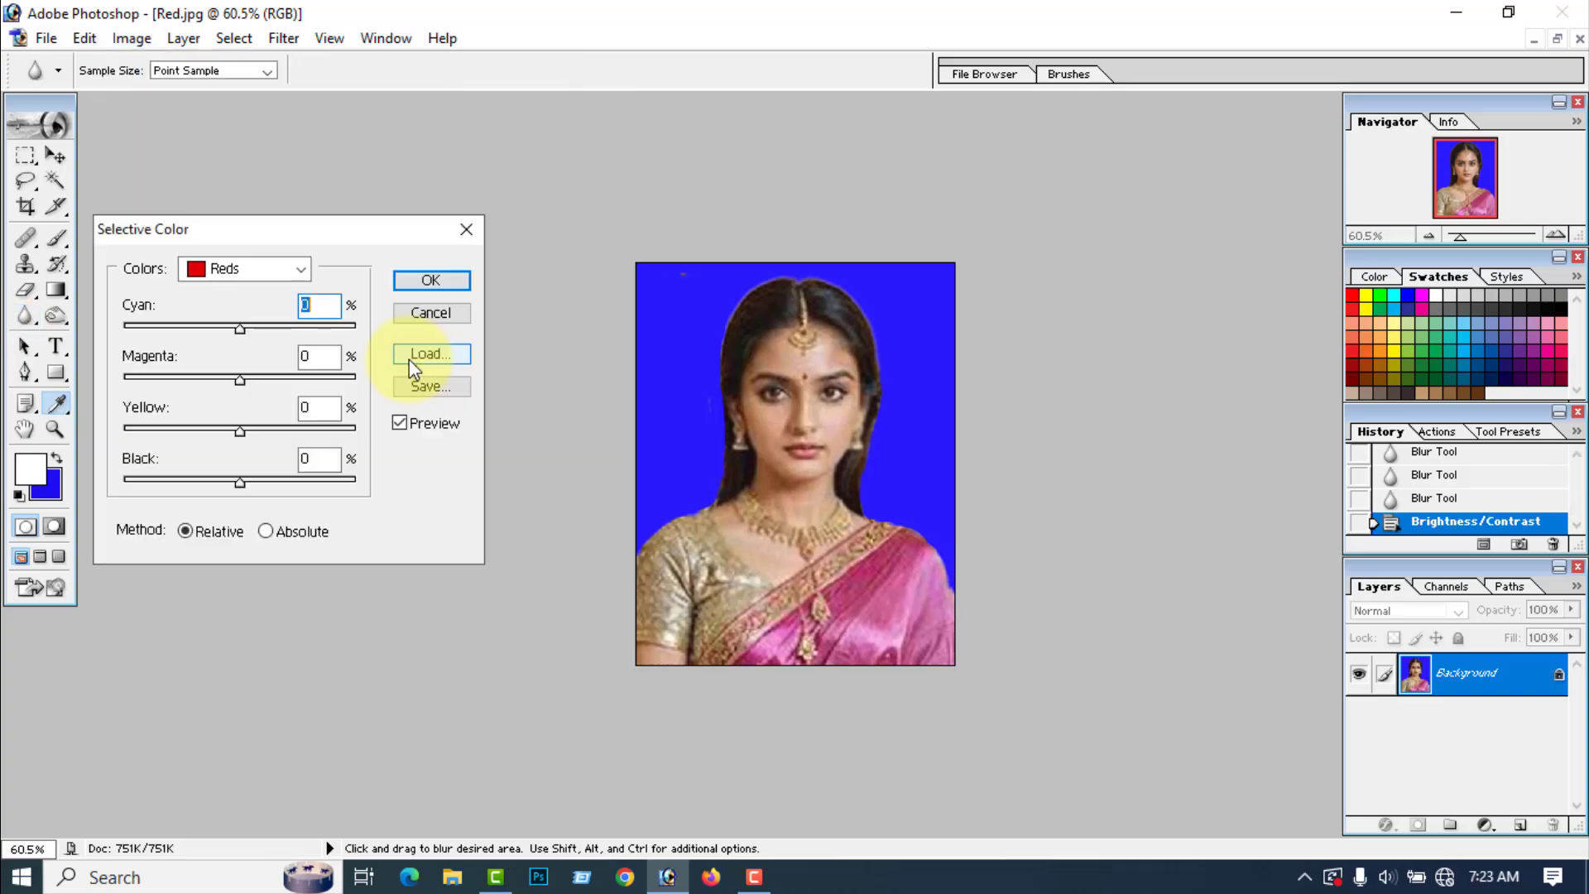
pyautogui.click(303, 267)
pyautogui.click(215, 446)
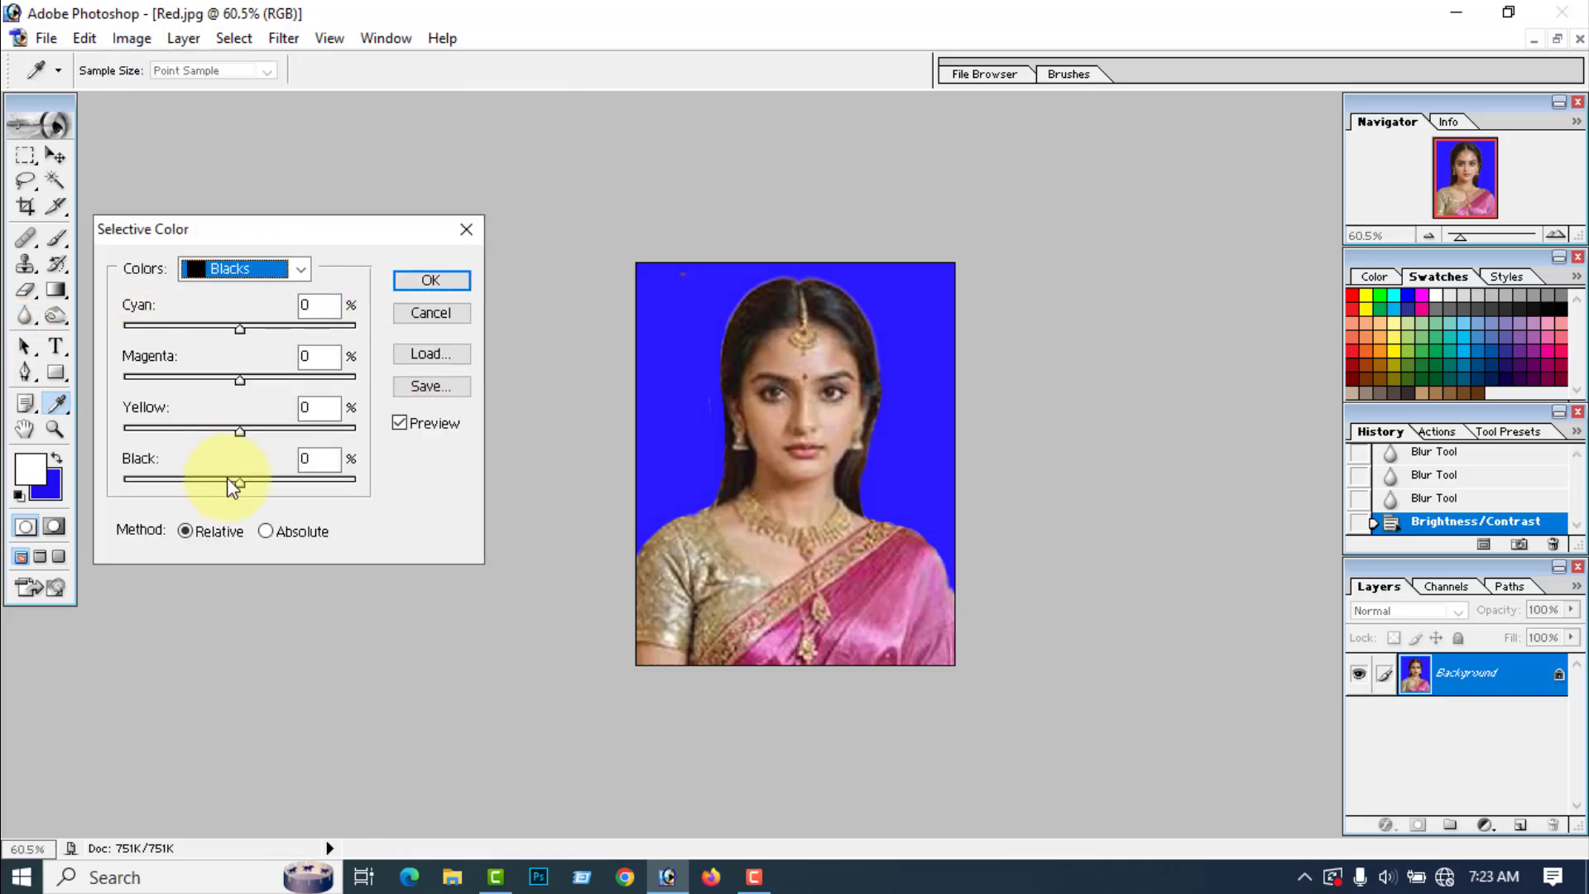
pyautogui.moveTo(243, 482); pyautogui.dragTo(255, 484)
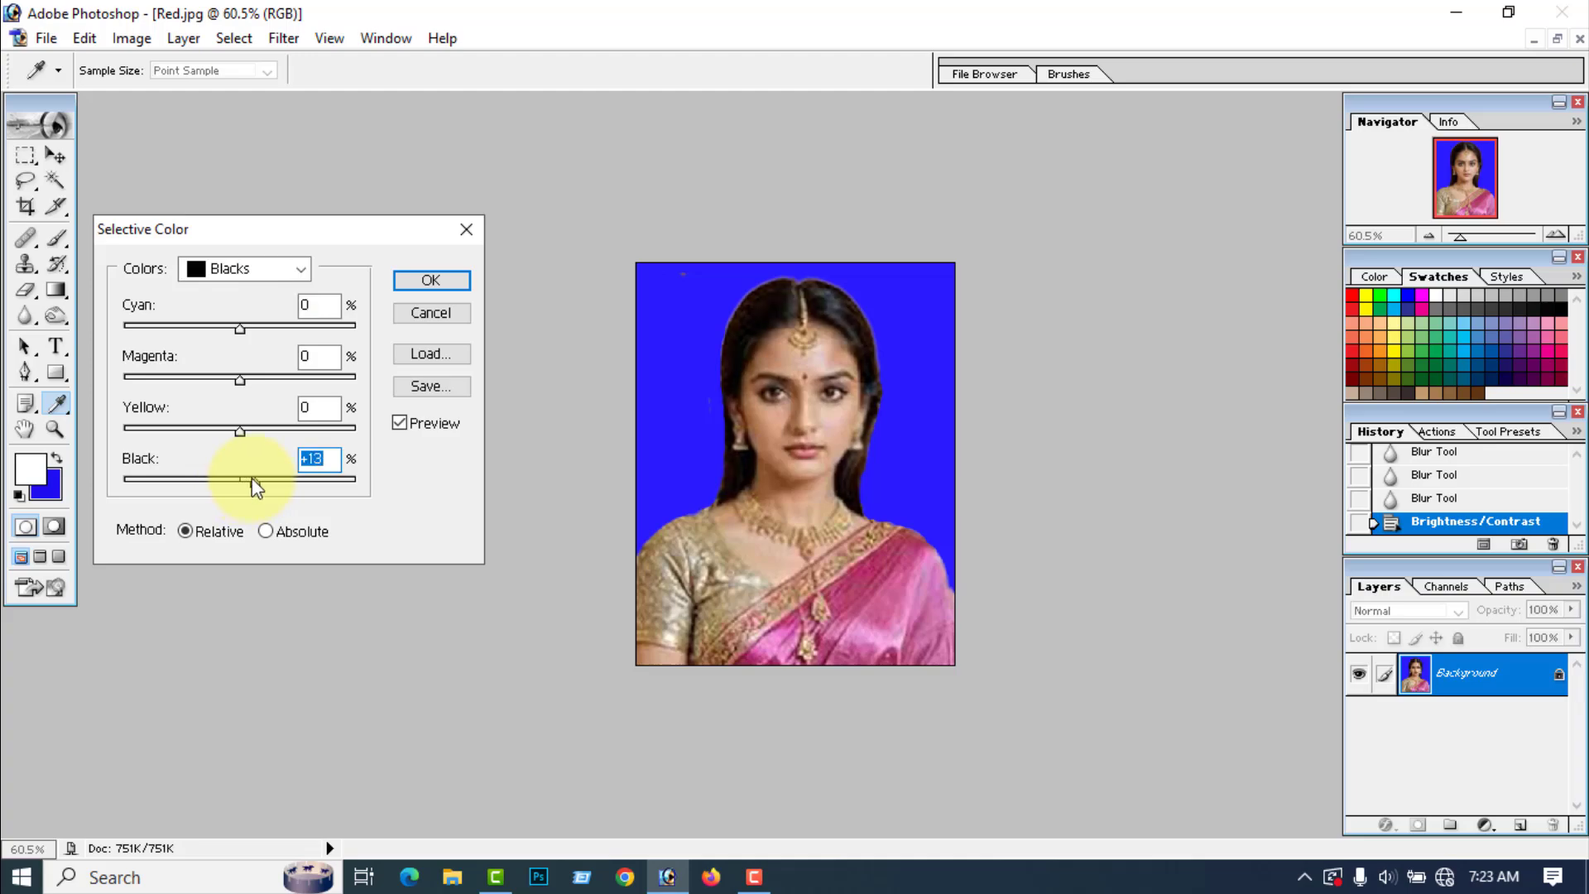
pyautogui.click(266, 274)
pyautogui.click(224, 312)
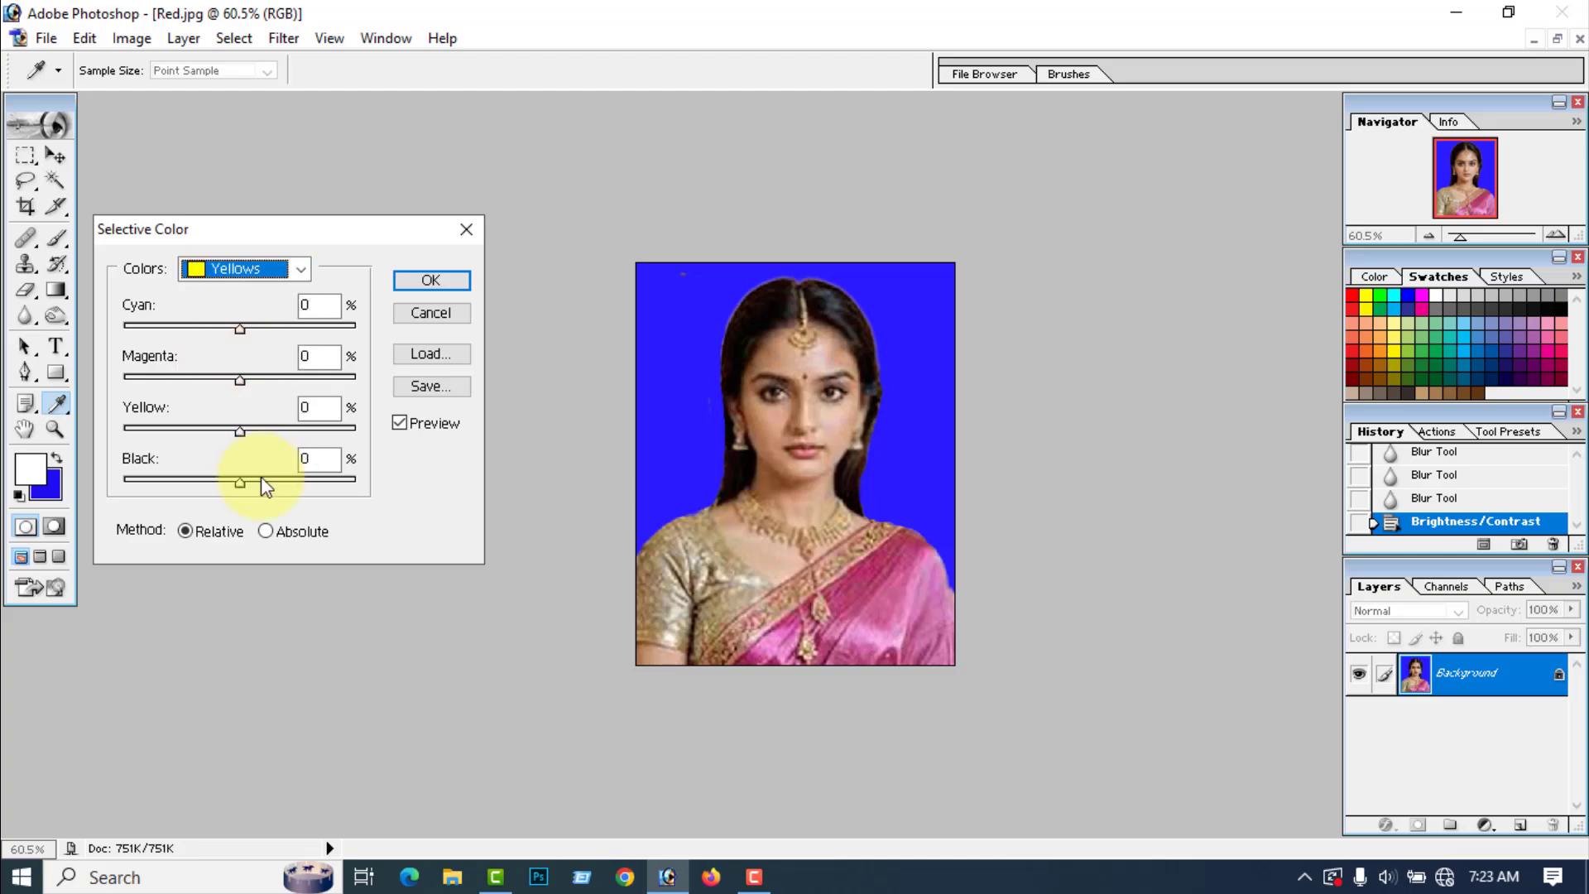
pyautogui.click(241, 432)
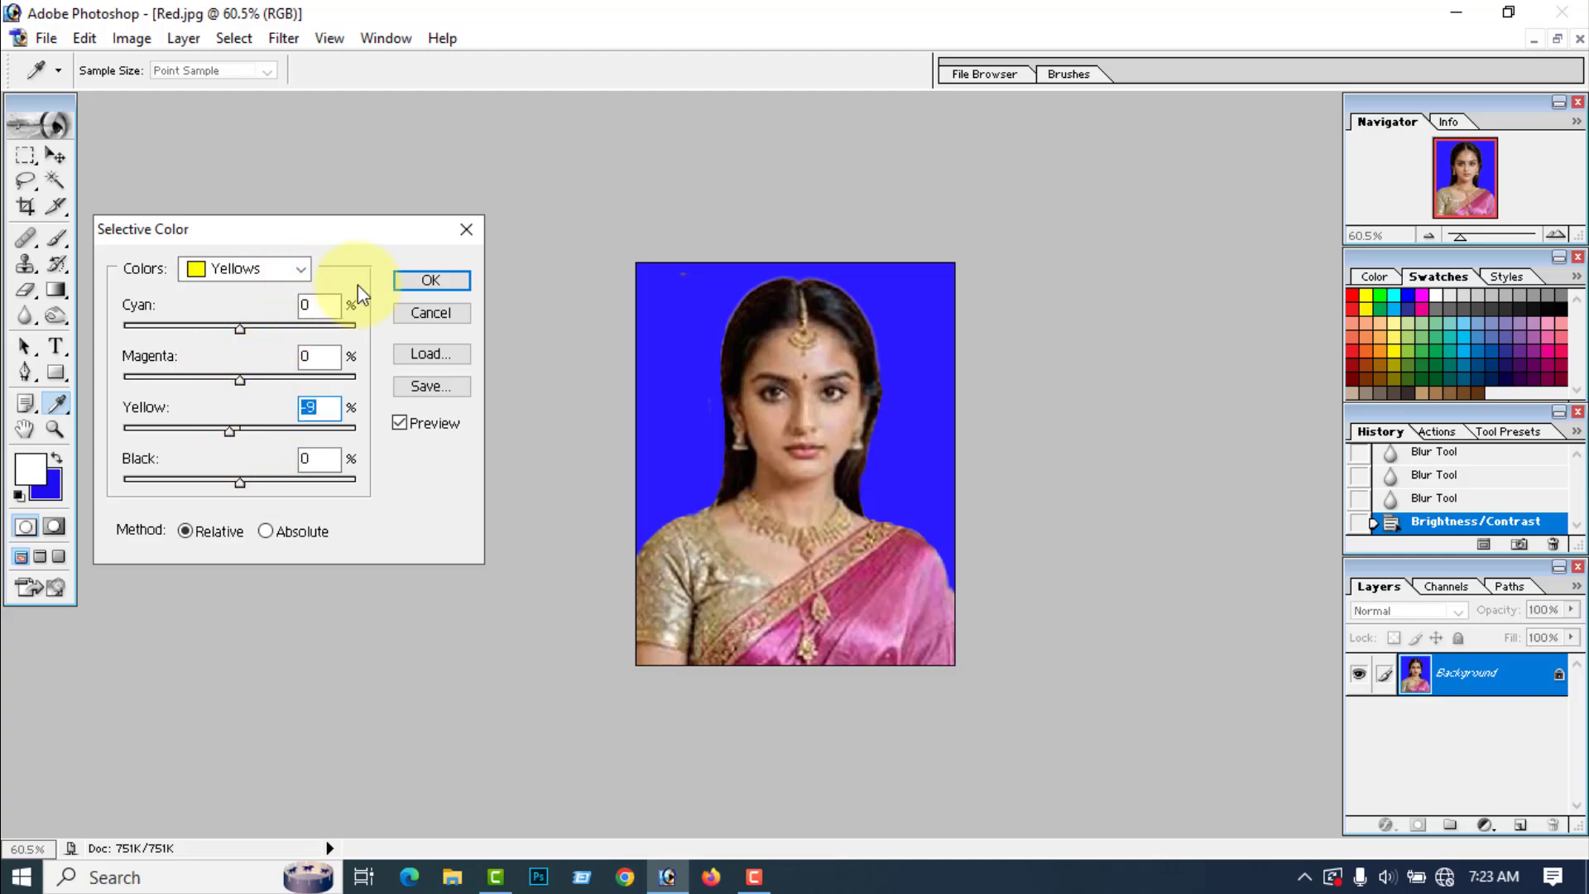
pyautogui.click(454, 281)
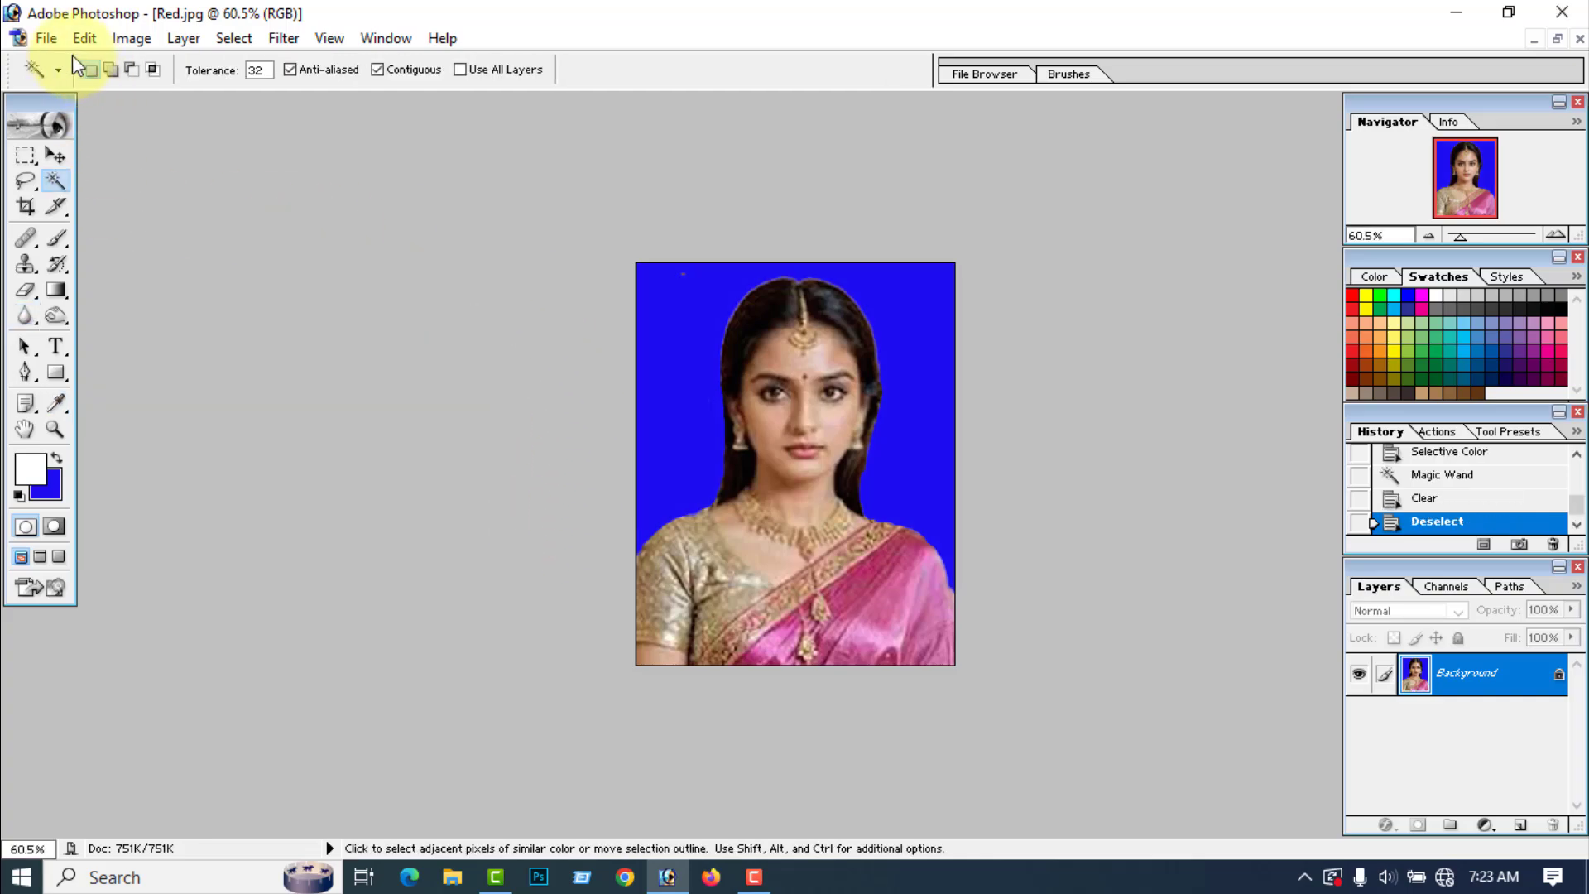
# Step: Save the edited portrait as a JPEG named Black on the Desktop, accepting the JPEG options
pyautogui.click(46, 39)
pyautogui.click(103, 251)
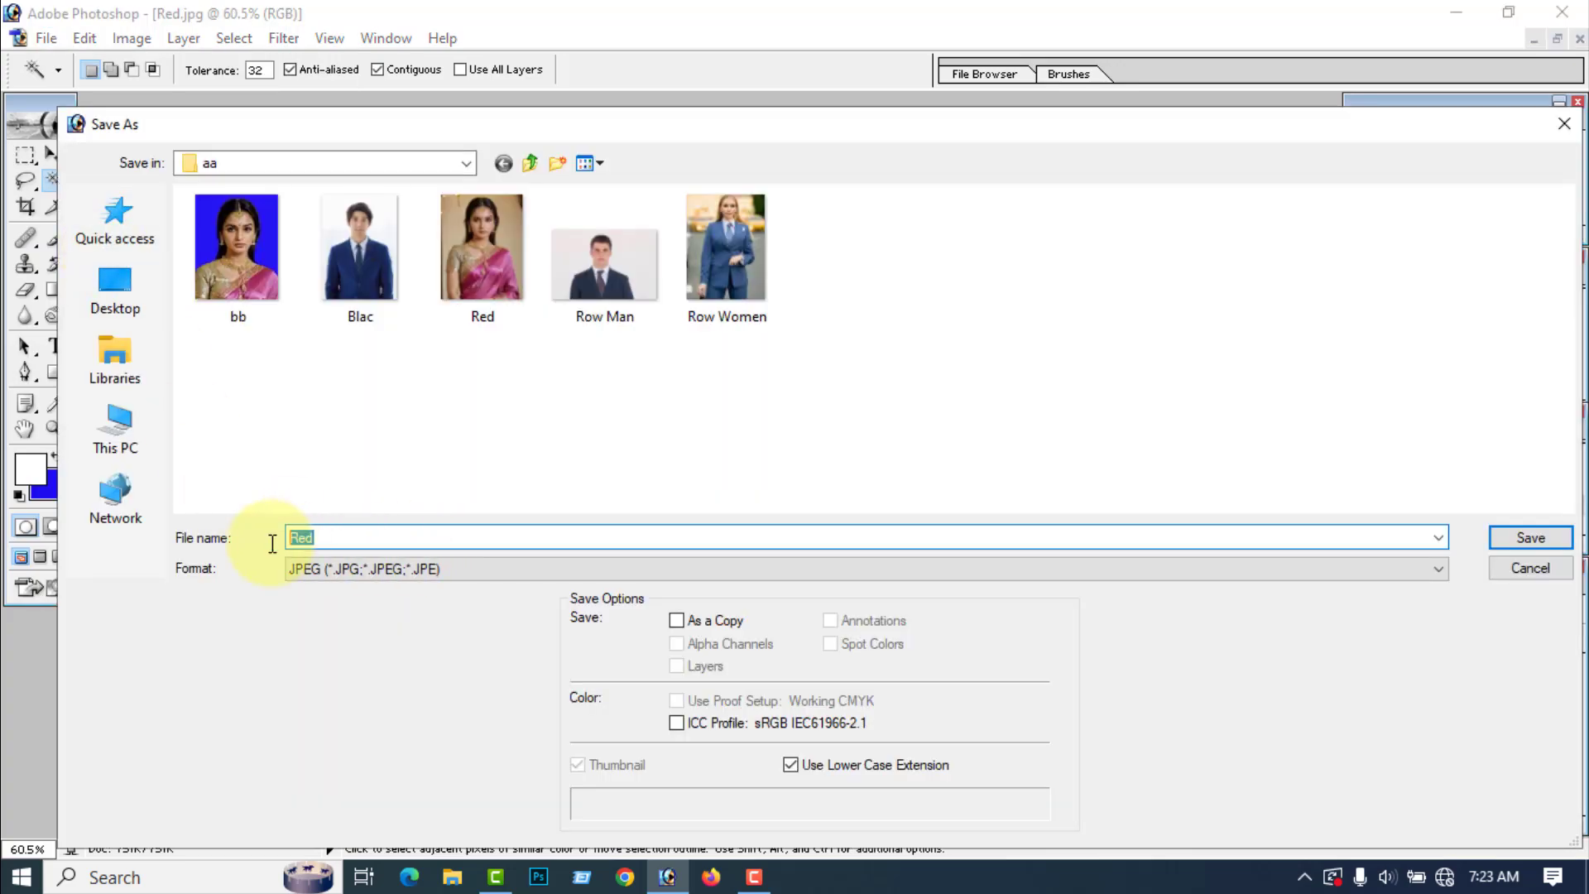
pyautogui.write('B')
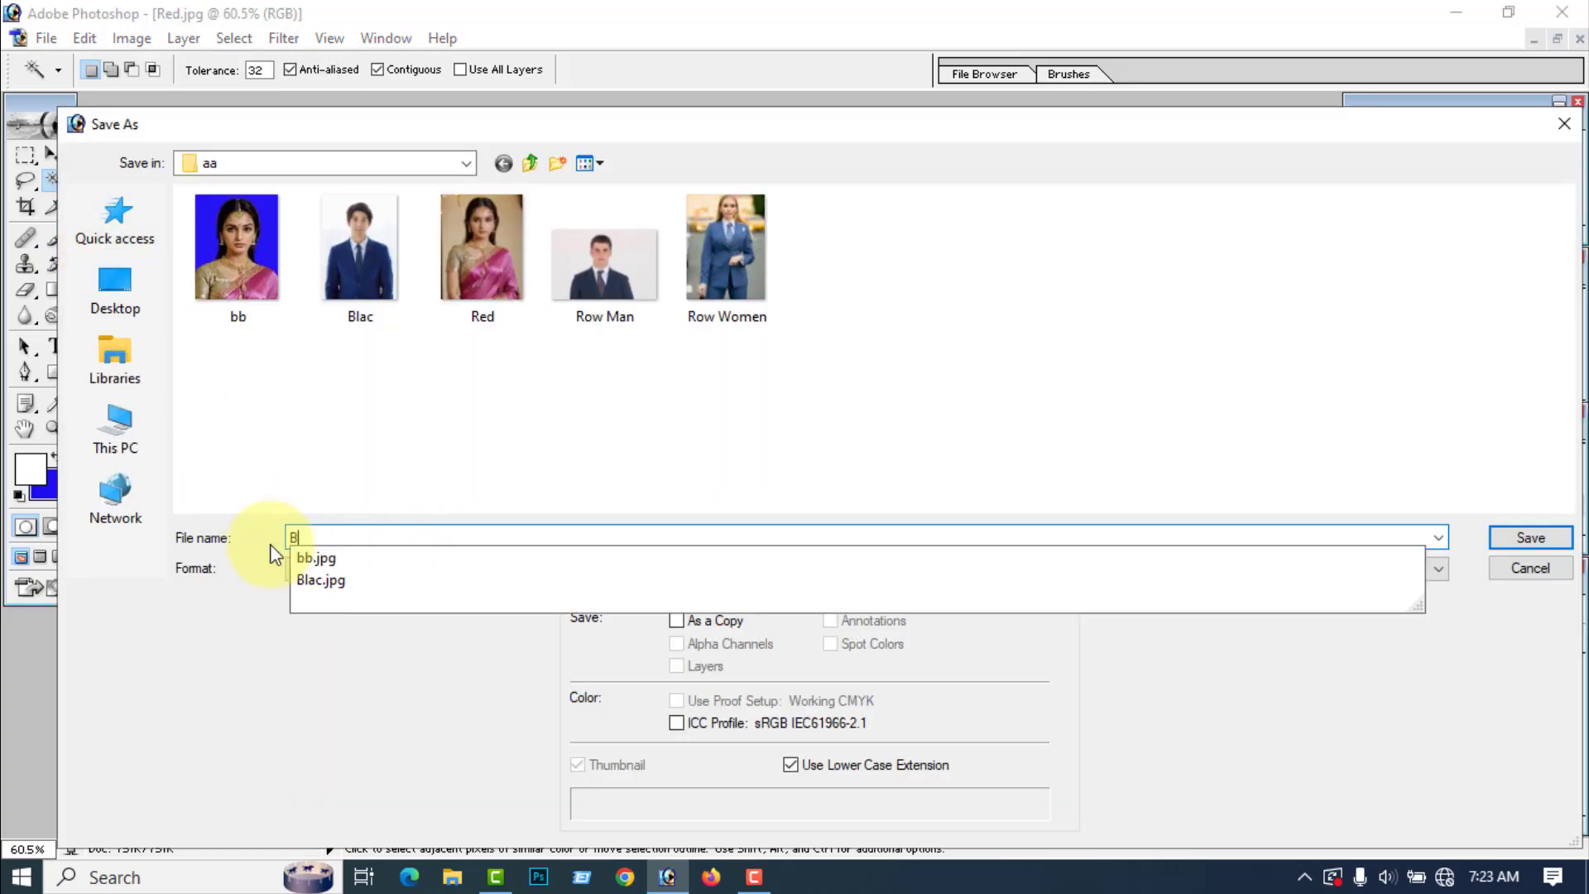
pyautogui.write('lack')
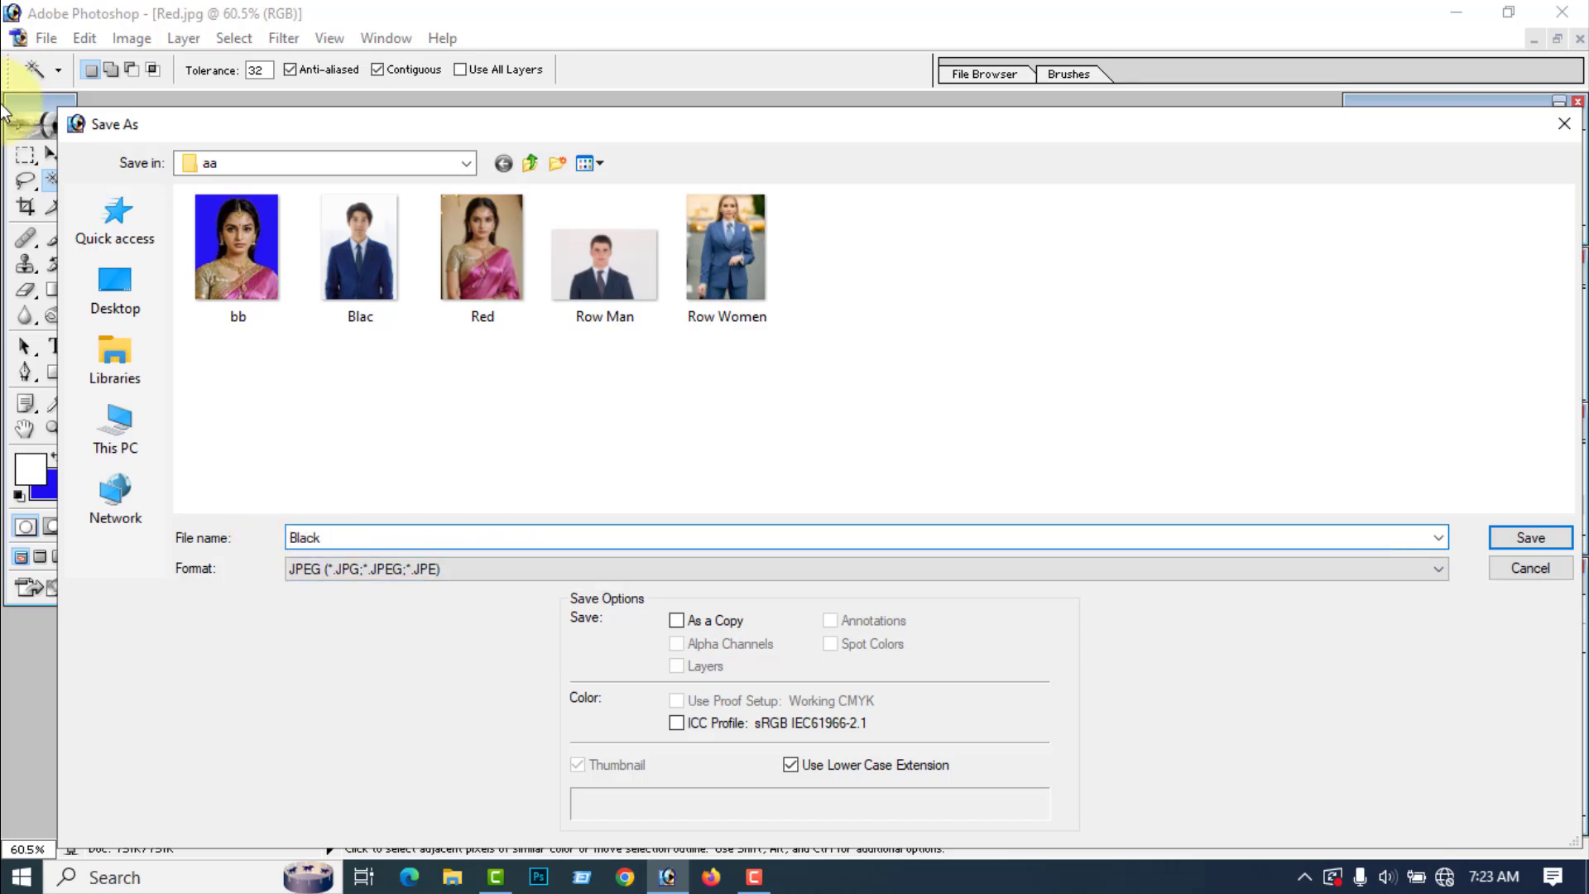
pyautogui.click(113, 295)
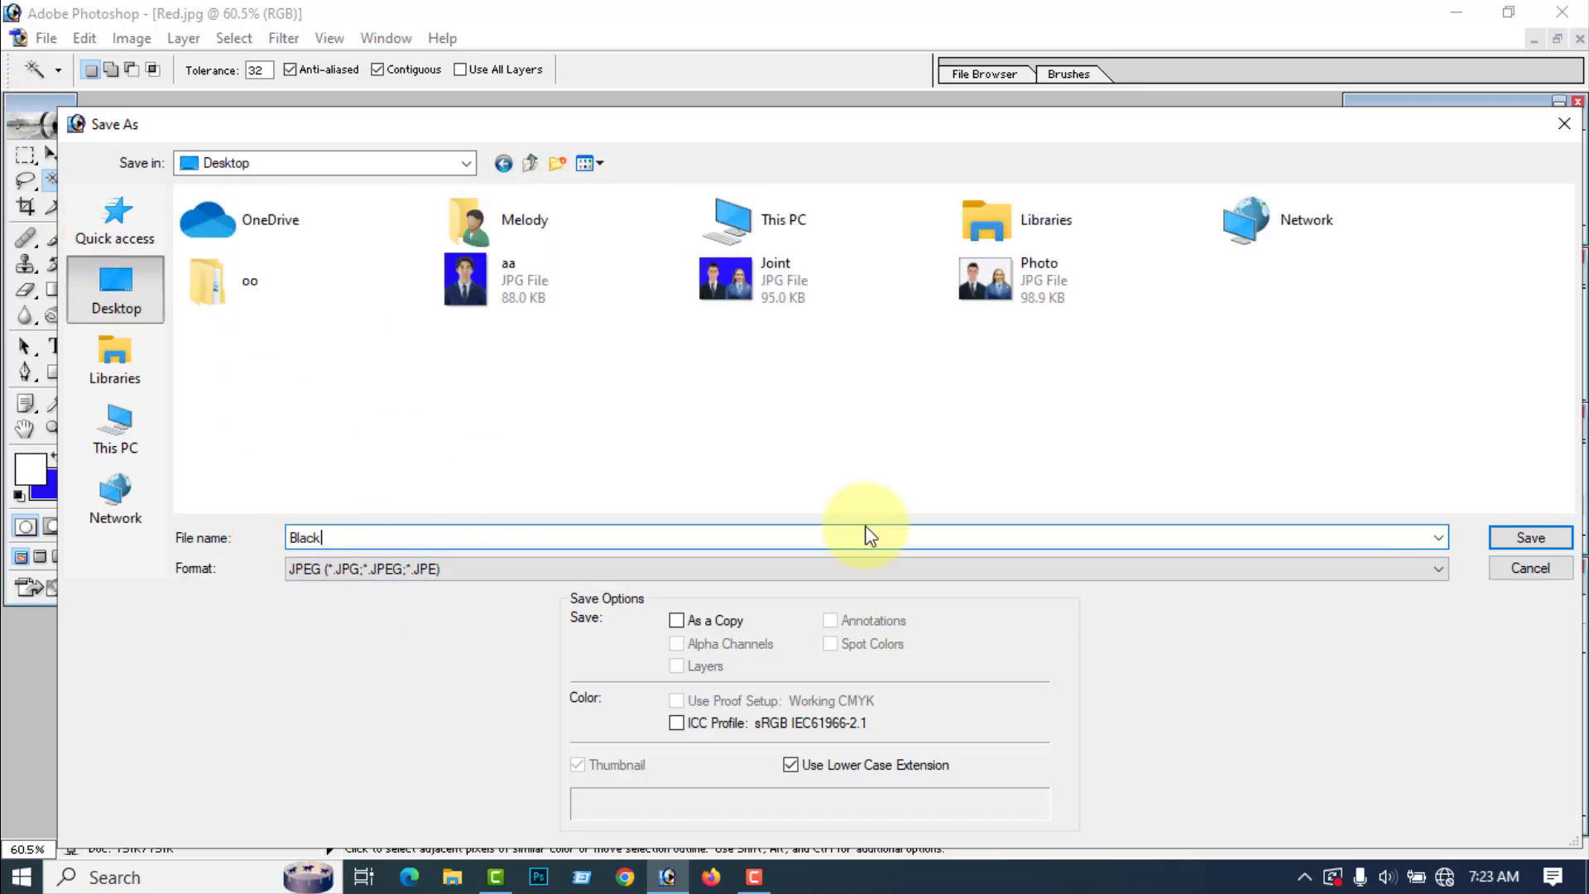
pyautogui.click(1530, 538)
pyautogui.click(963, 276)
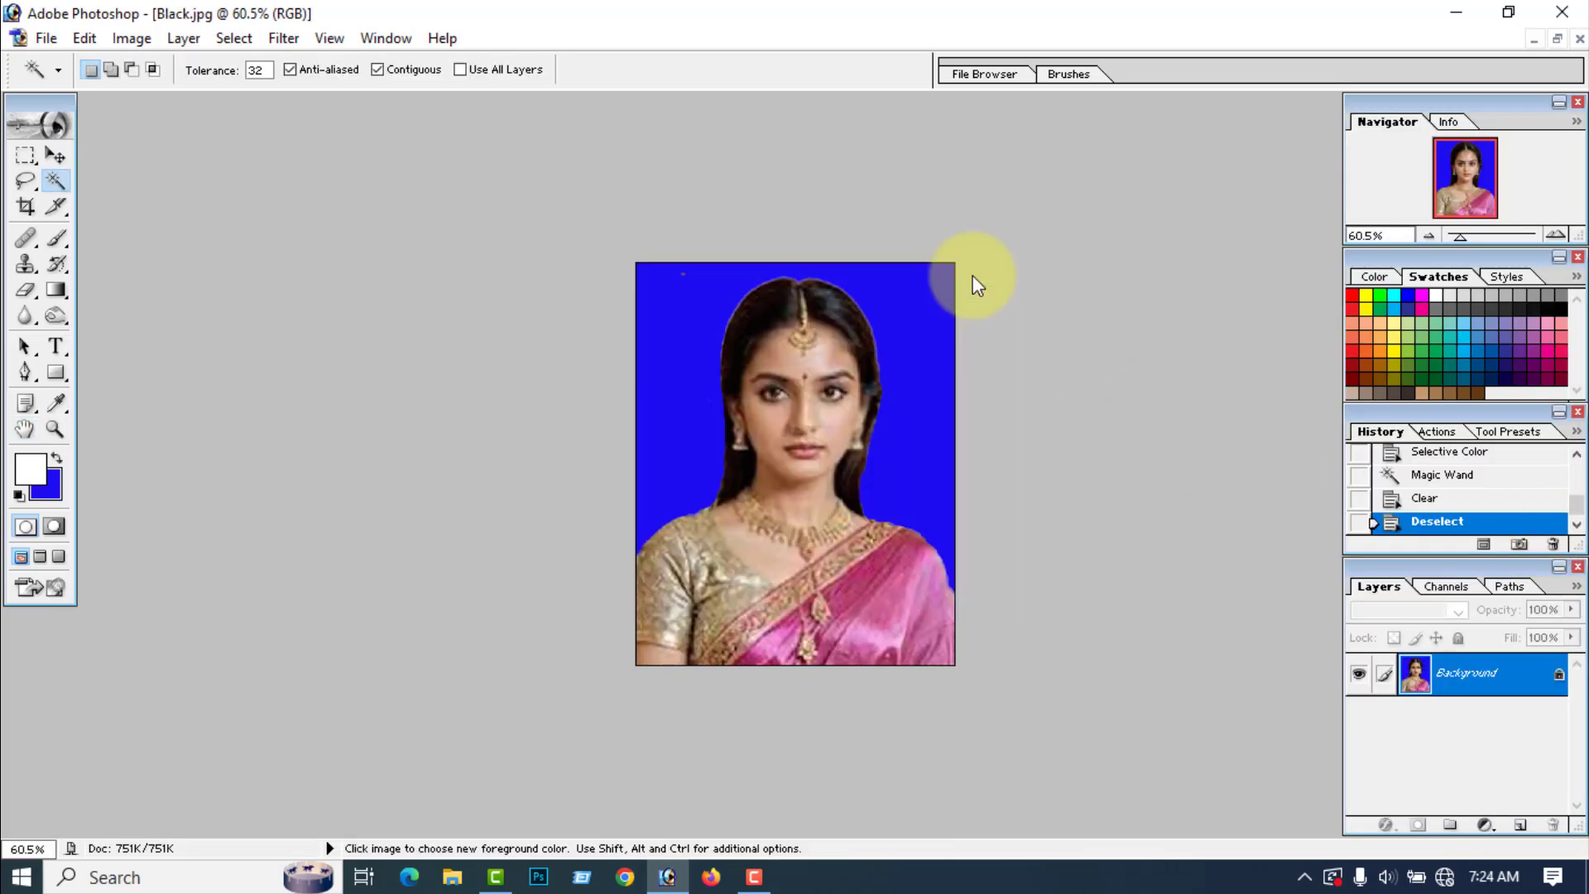
# Step: Switch to the Windows desktop, refresh it, and check the saved Black photo file there
pyautogui.click(1453, 12)
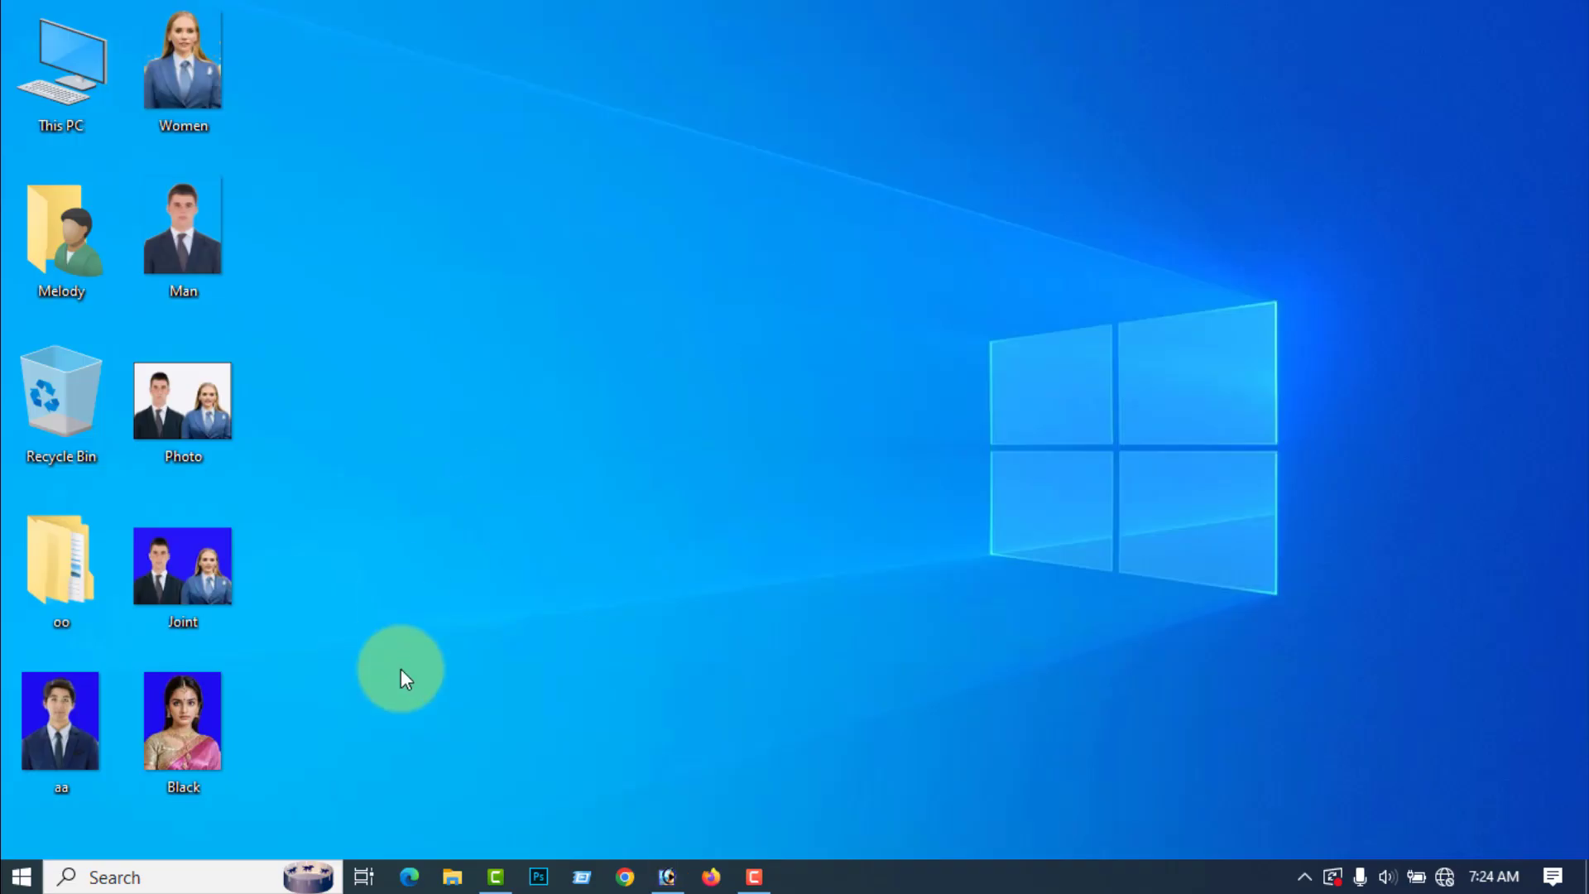
pyautogui.rightClick(560, 468)
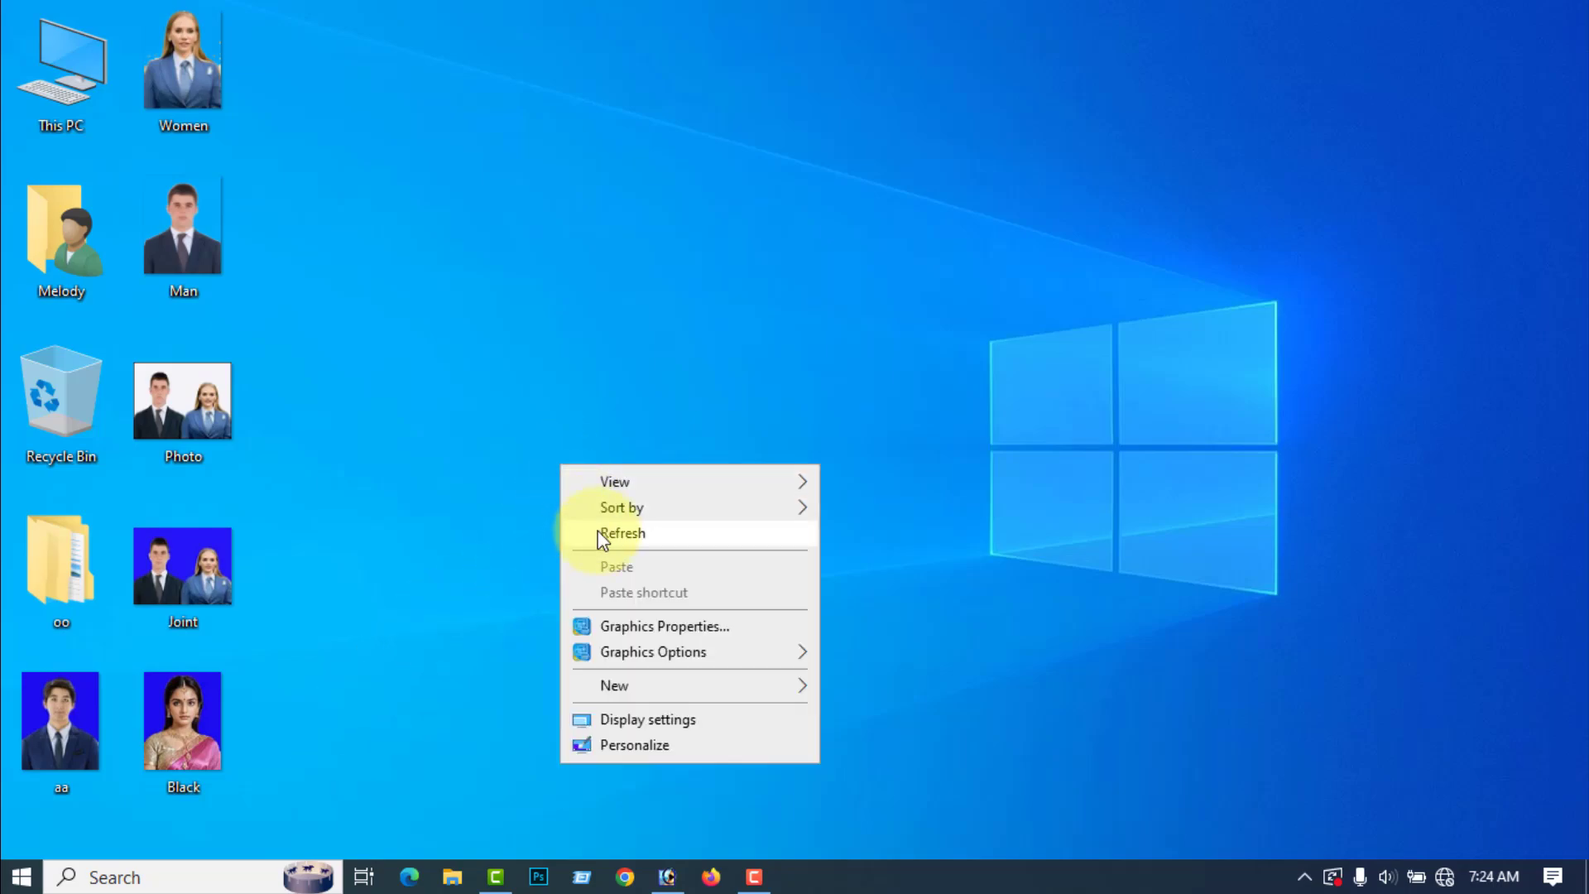
pyautogui.click(596, 531)
# Step: Switch back to Photoshop, close the Black photo, and create a new white A4 document in RGB Color at 300 pixels/inch
pyautogui.click(667, 877)
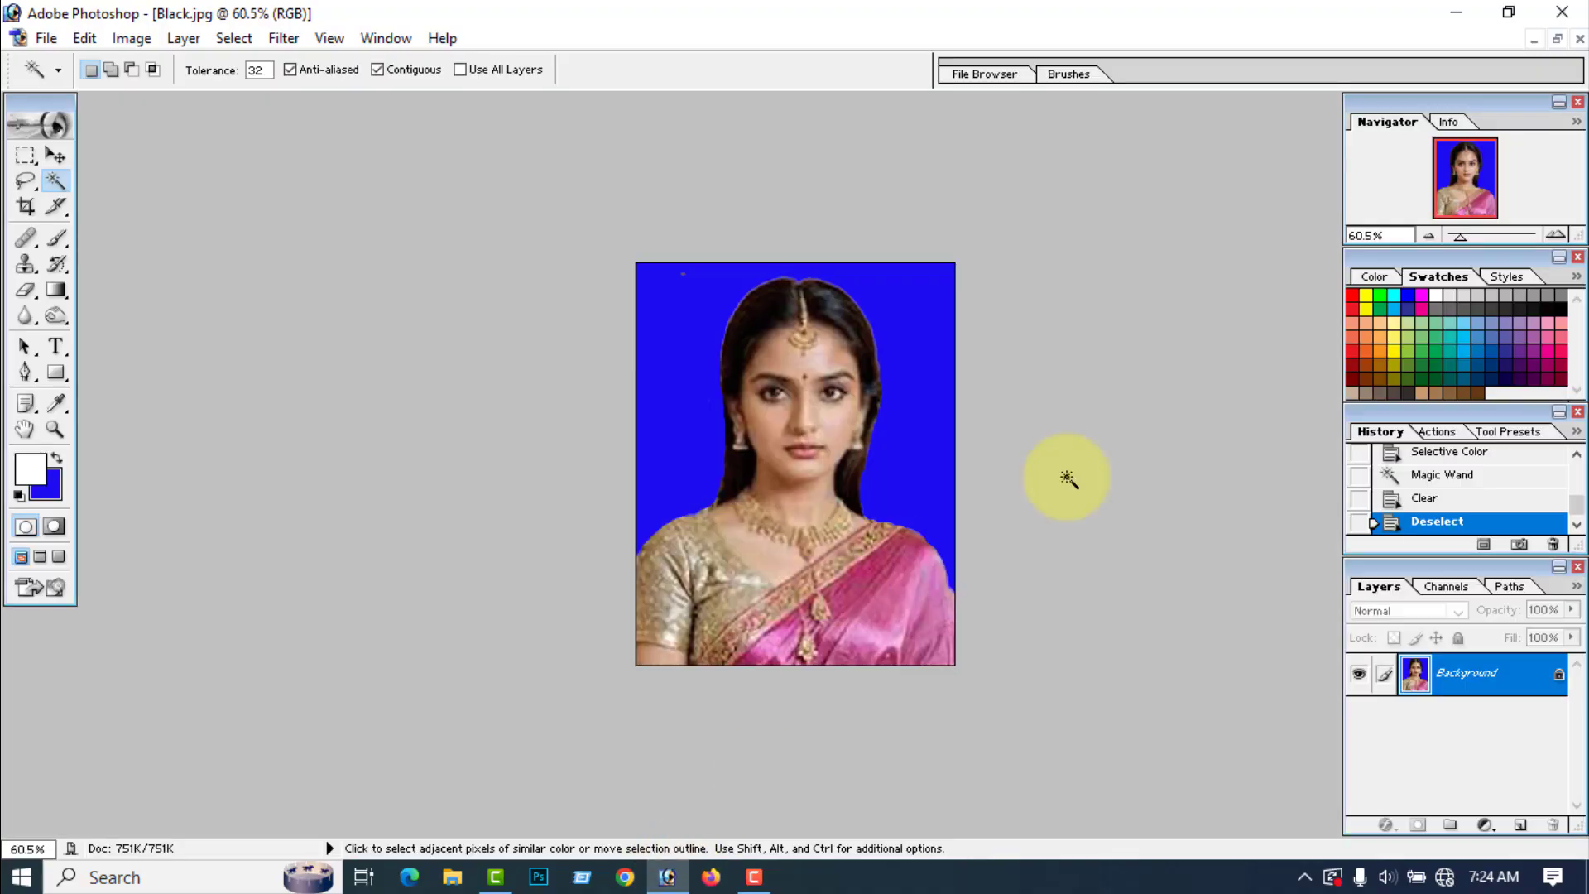
pyautogui.click(1579, 40)
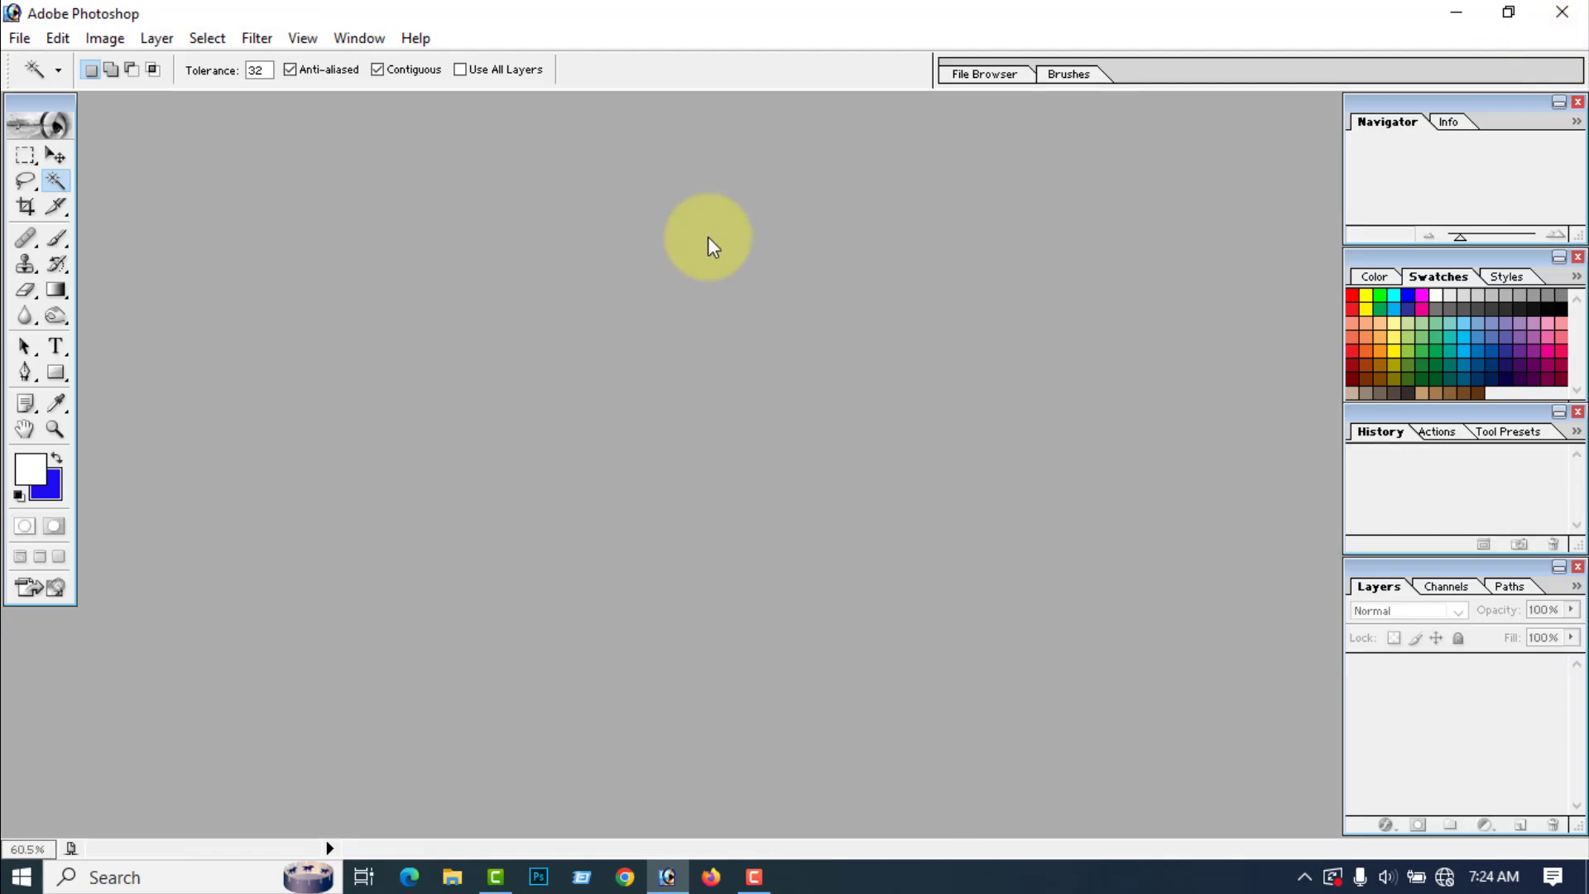
pyautogui.click(19, 38)
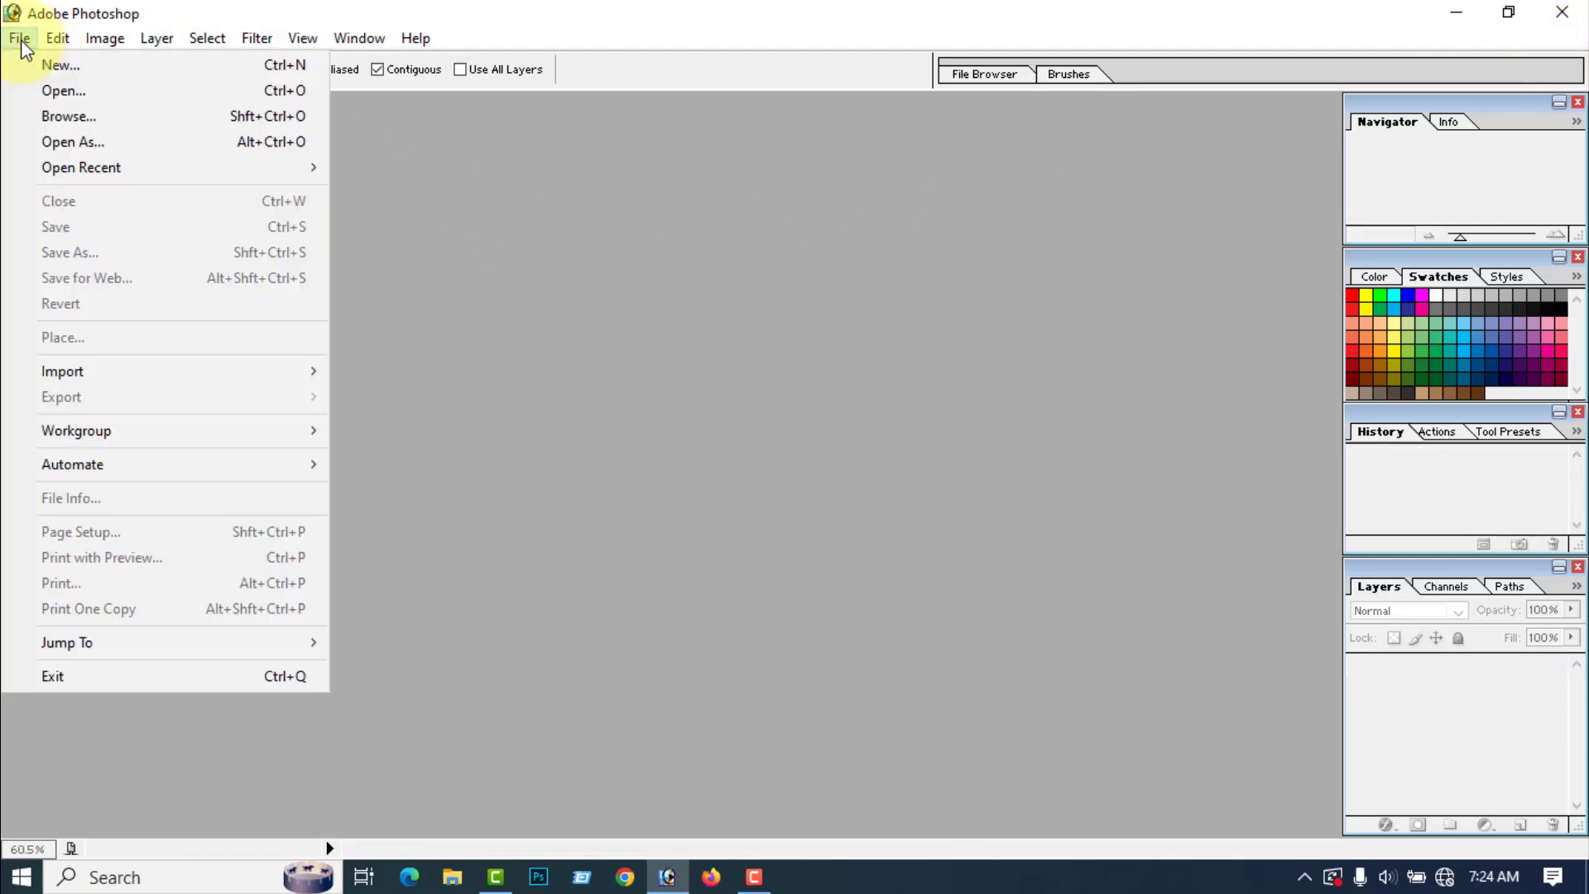
pyautogui.click(66, 90)
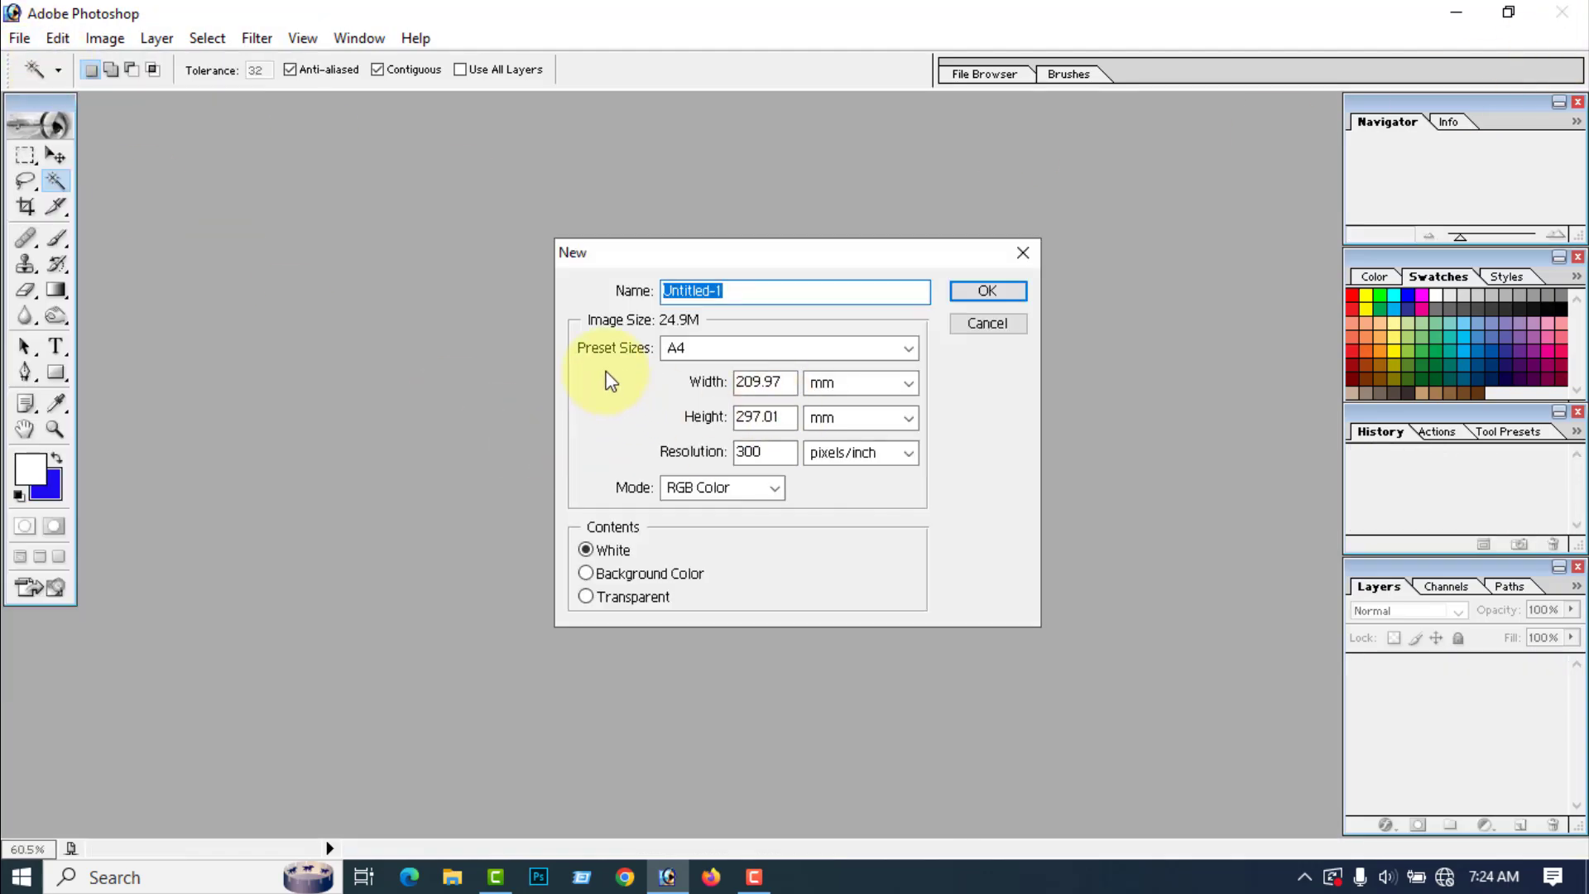
pyautogui.click(991, 290)
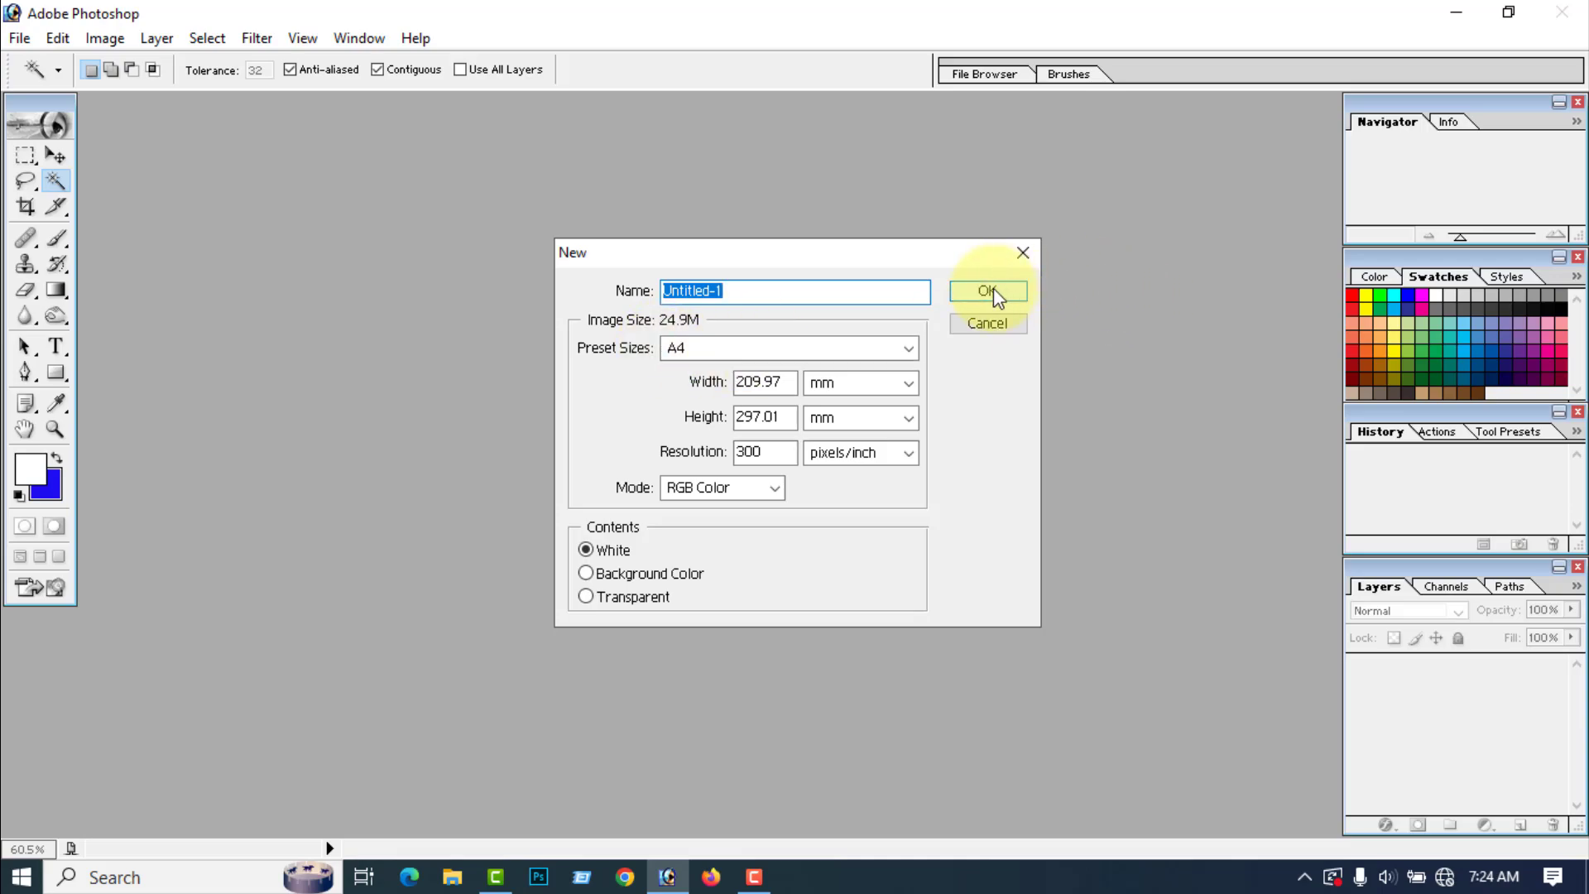
pyautogui.click(401, 116)
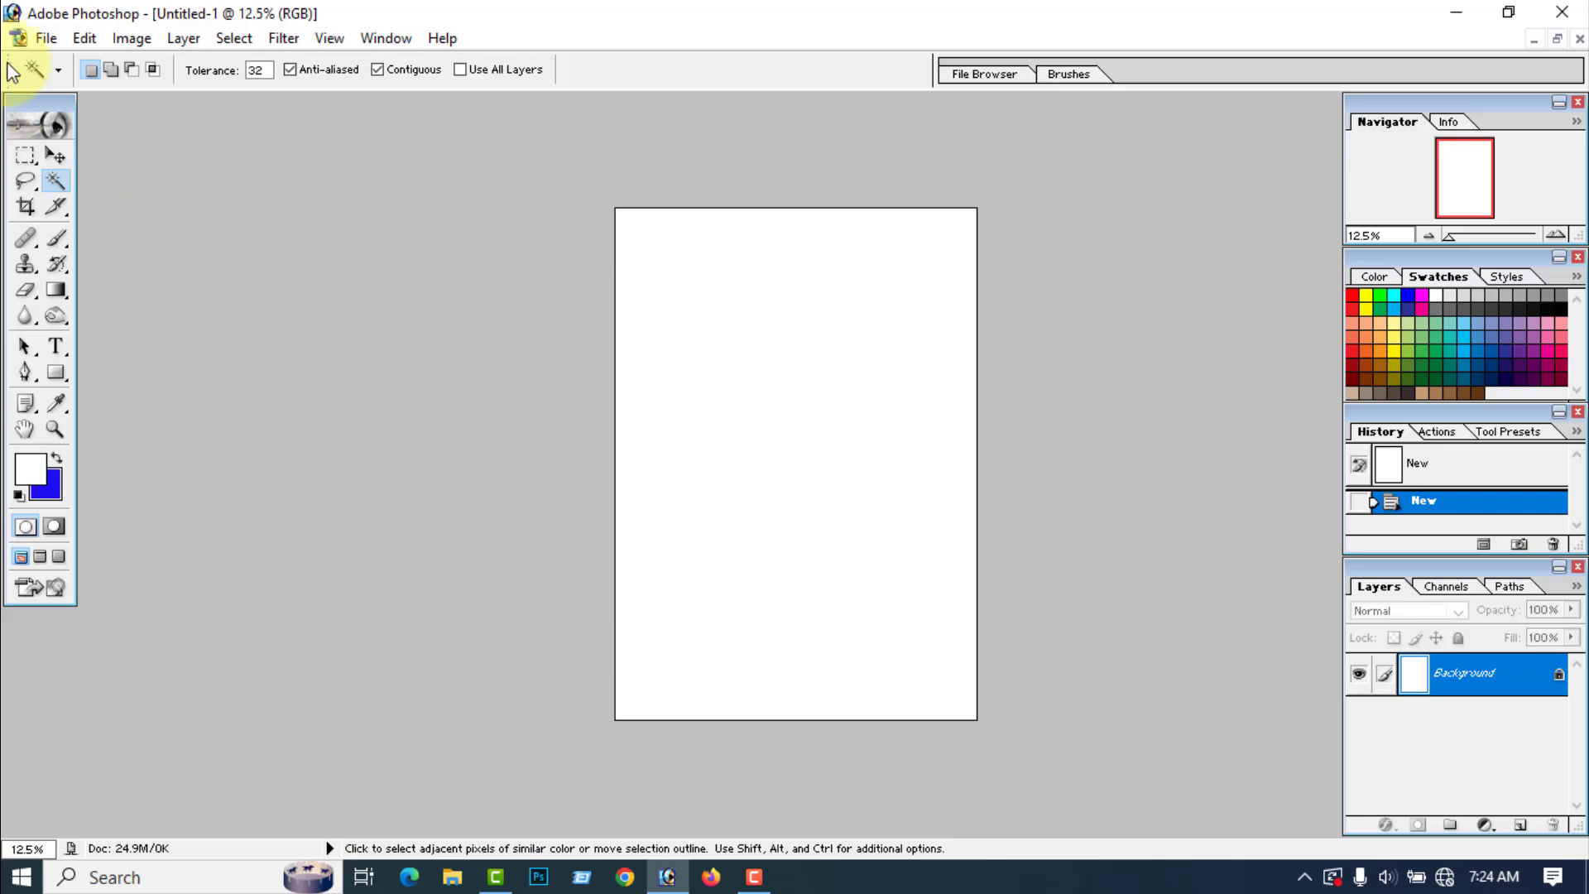
# Step: Open the aa and Black photos together from the Desktop
pyautogui.click(44, 37)
pyautogui.click(80, 93)
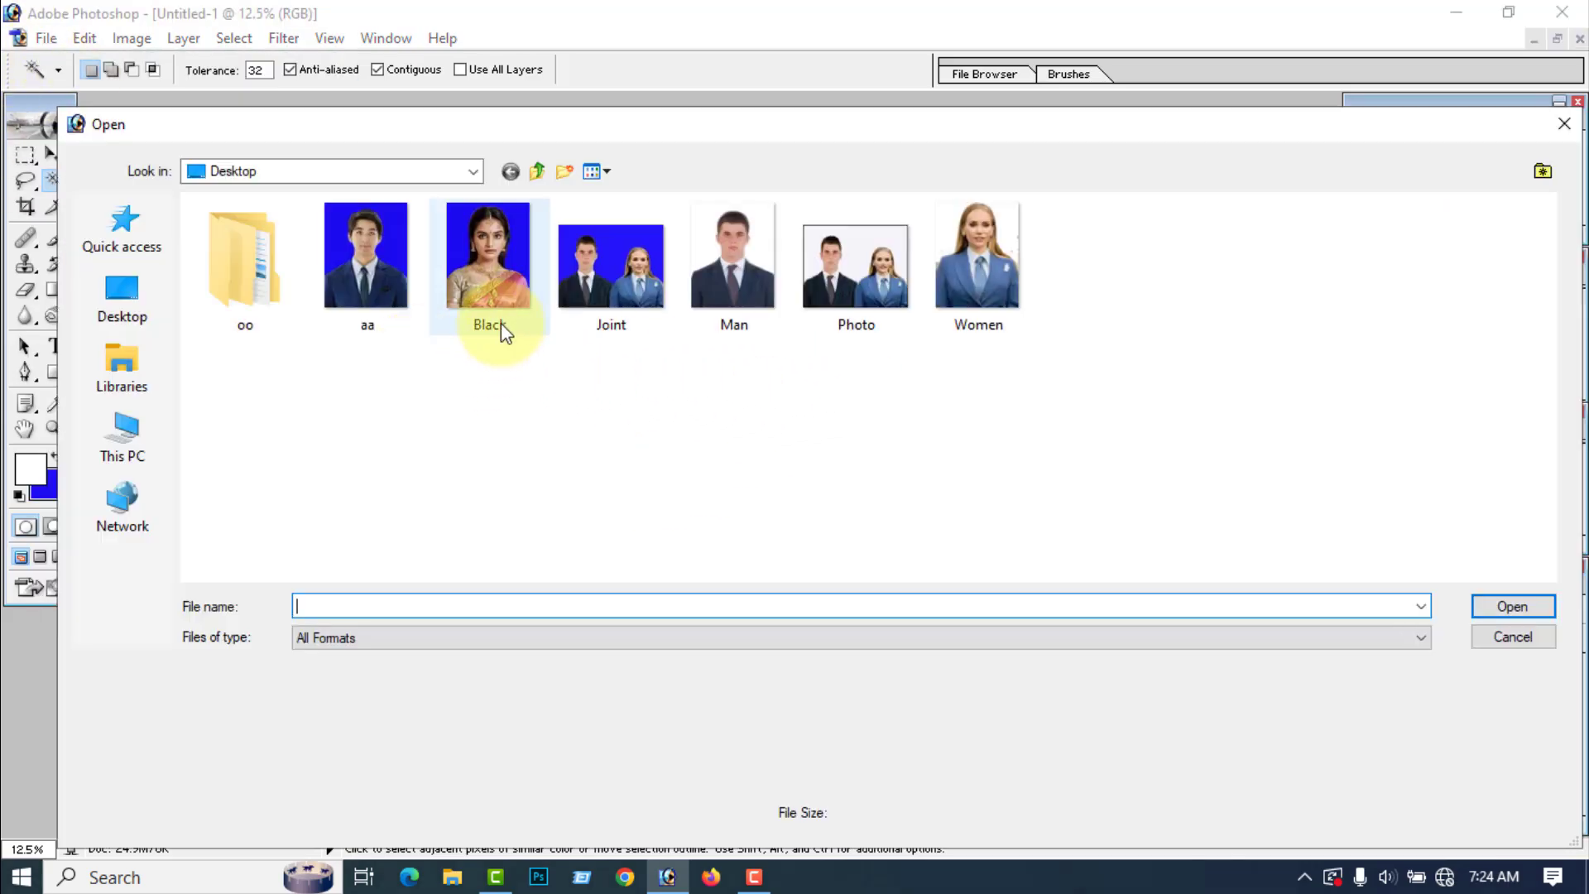
pyautogui.click(479, 302)
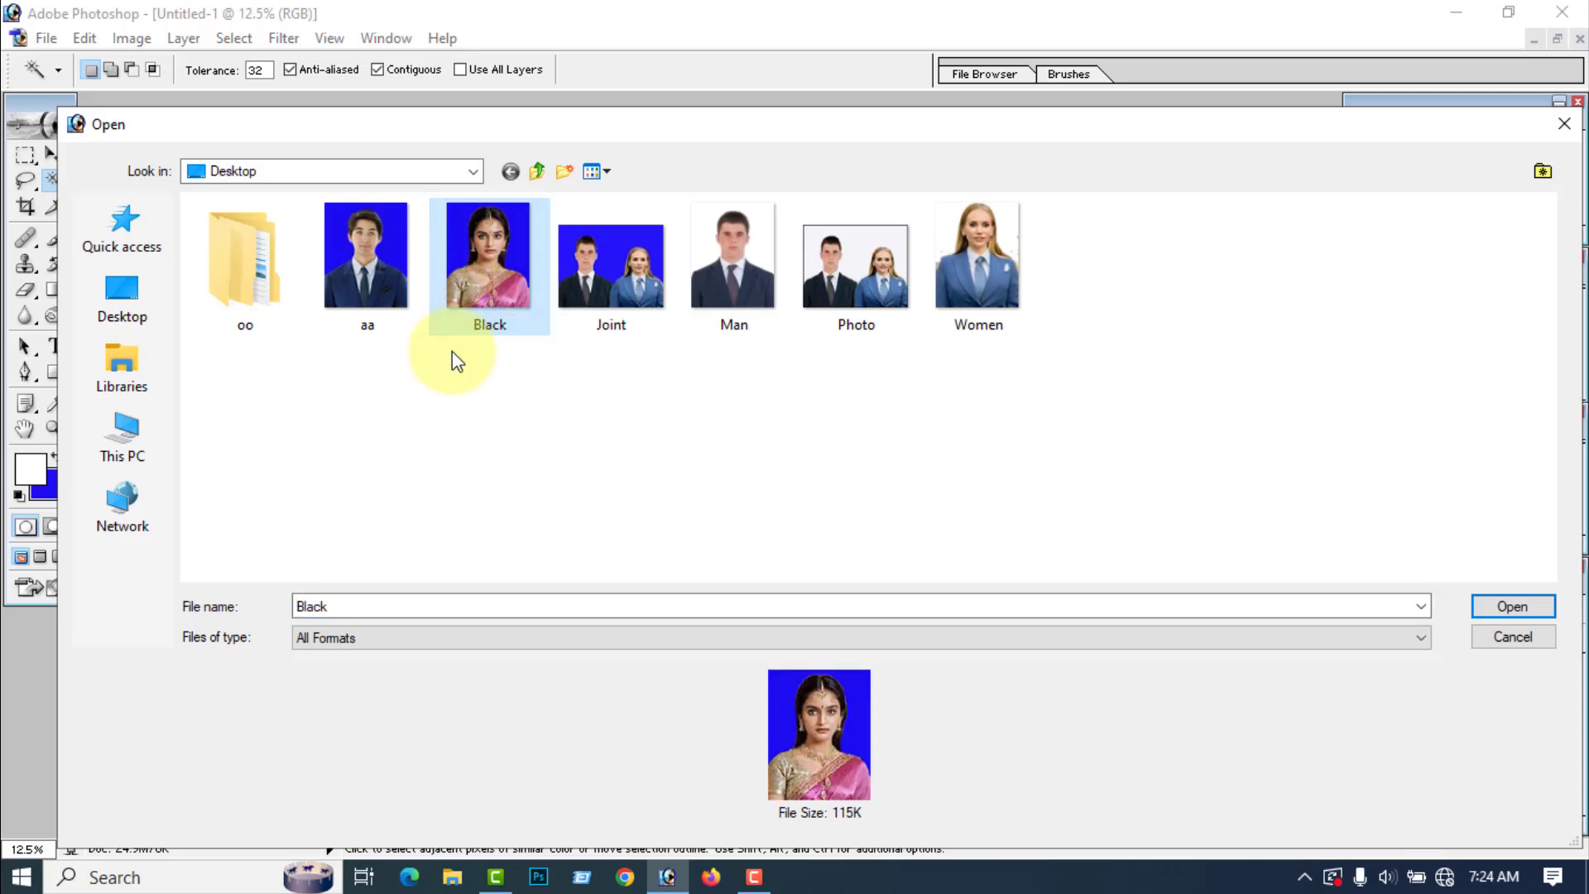
pyautogui.keyDown('ctrl'); pyautogui.click(364, 289); pyautogui.keyUp('ctrl')
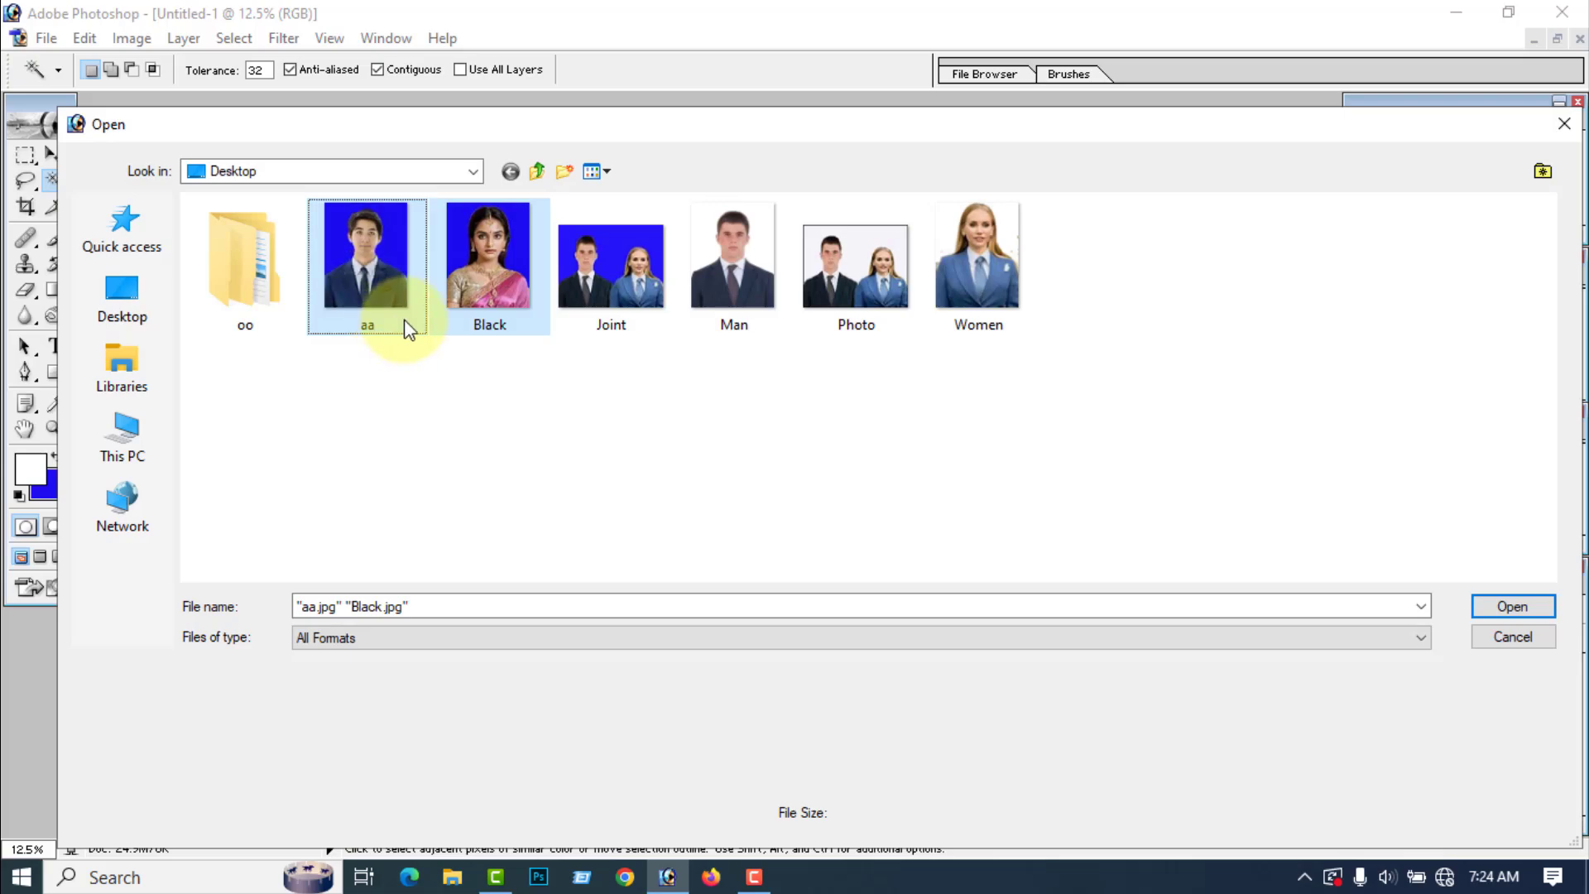
pyautogui.click(1520, 609)
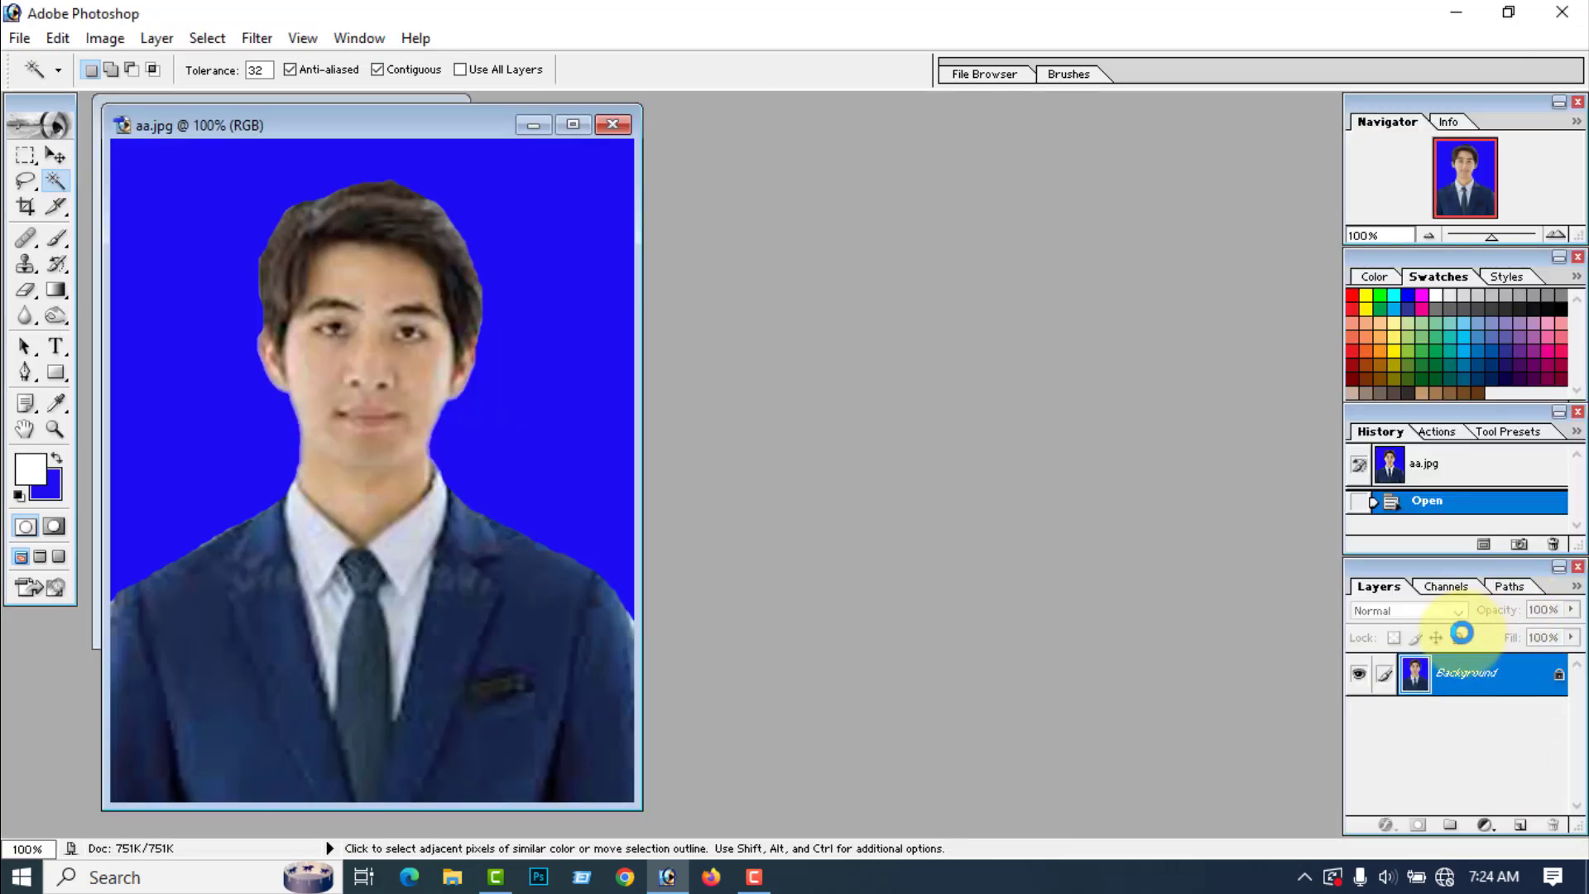
# Step: Arrange the photo windows beside the blank A4 document, copy the man's portrait into it, and close the aa photo
pyautogui.moveTo(369, 132); pyautogui.dragTo(960, 122)
pyautogui.click(388, 133)
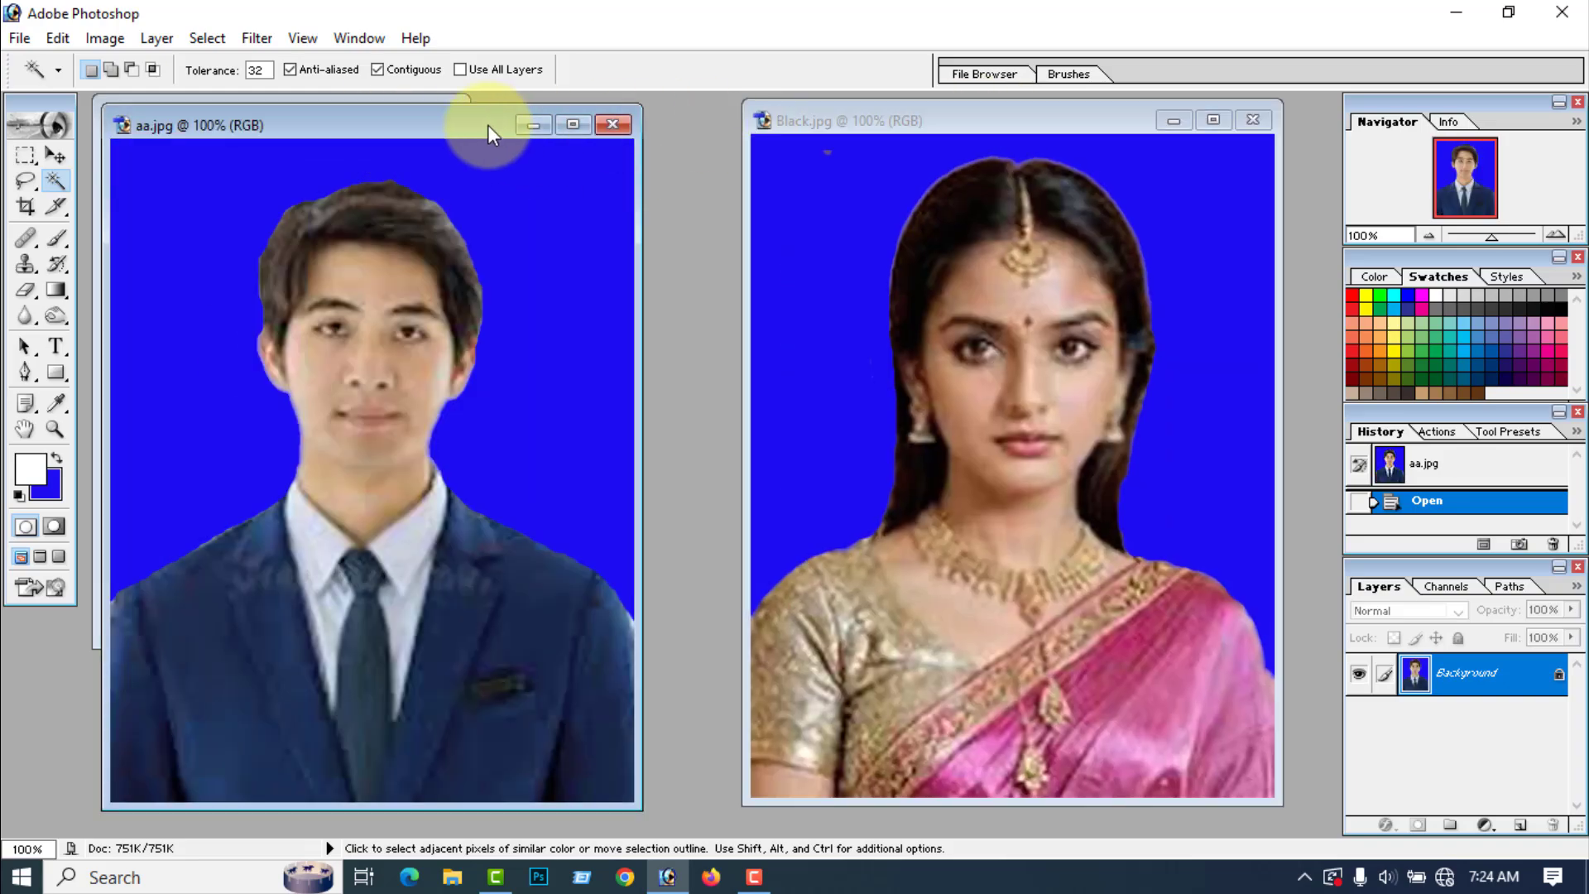
pyautogui.moveTo(391, 132); pyautogui.dragTo(856, 123)
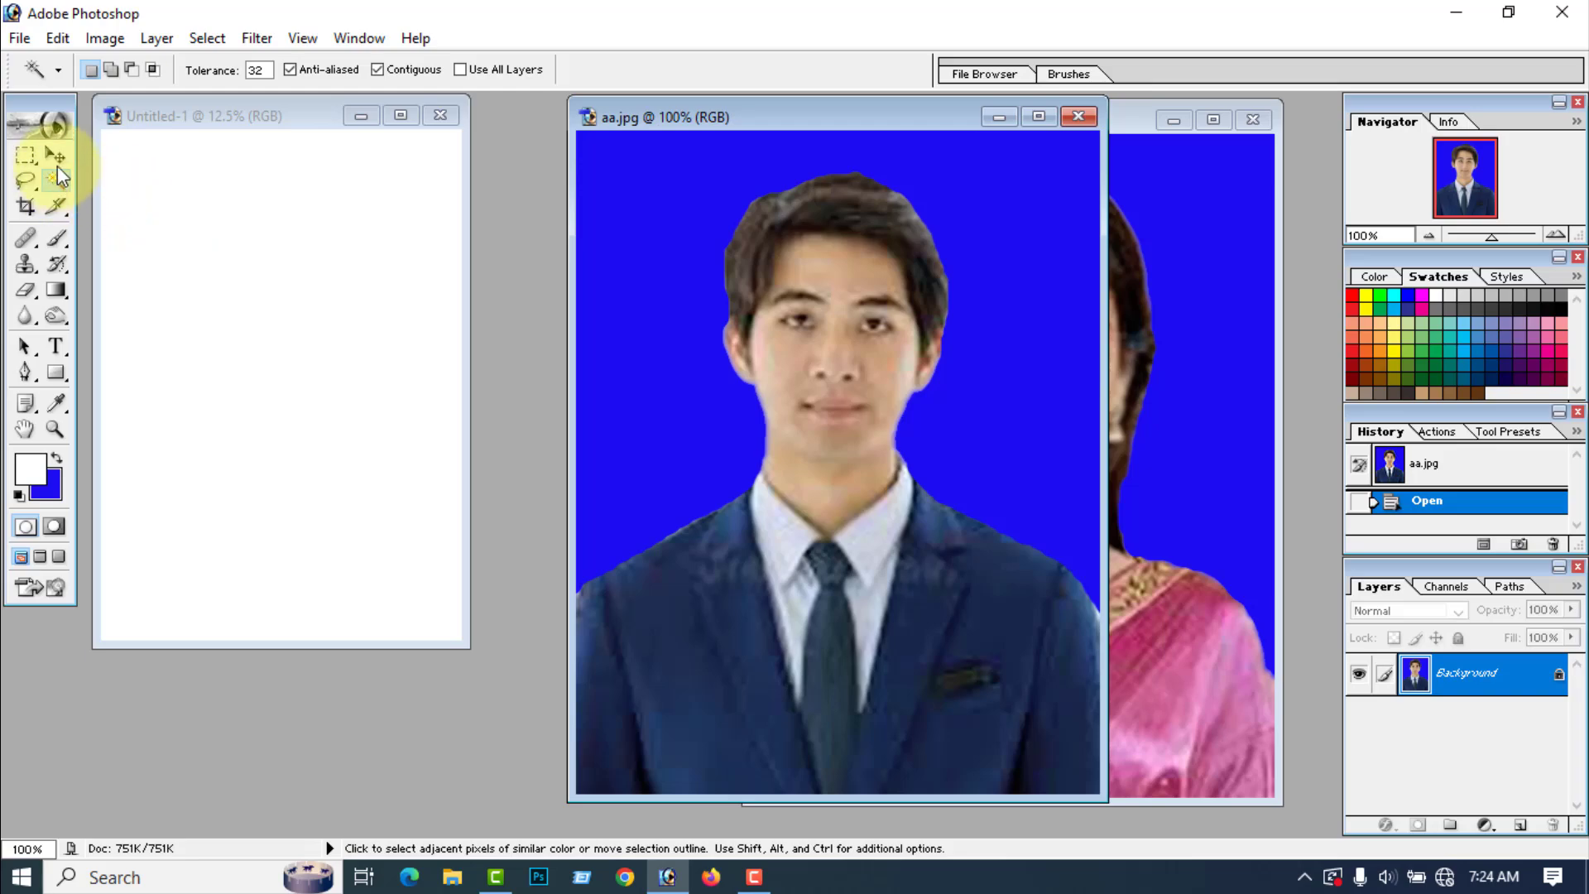
pyautogui.click(56, 154)
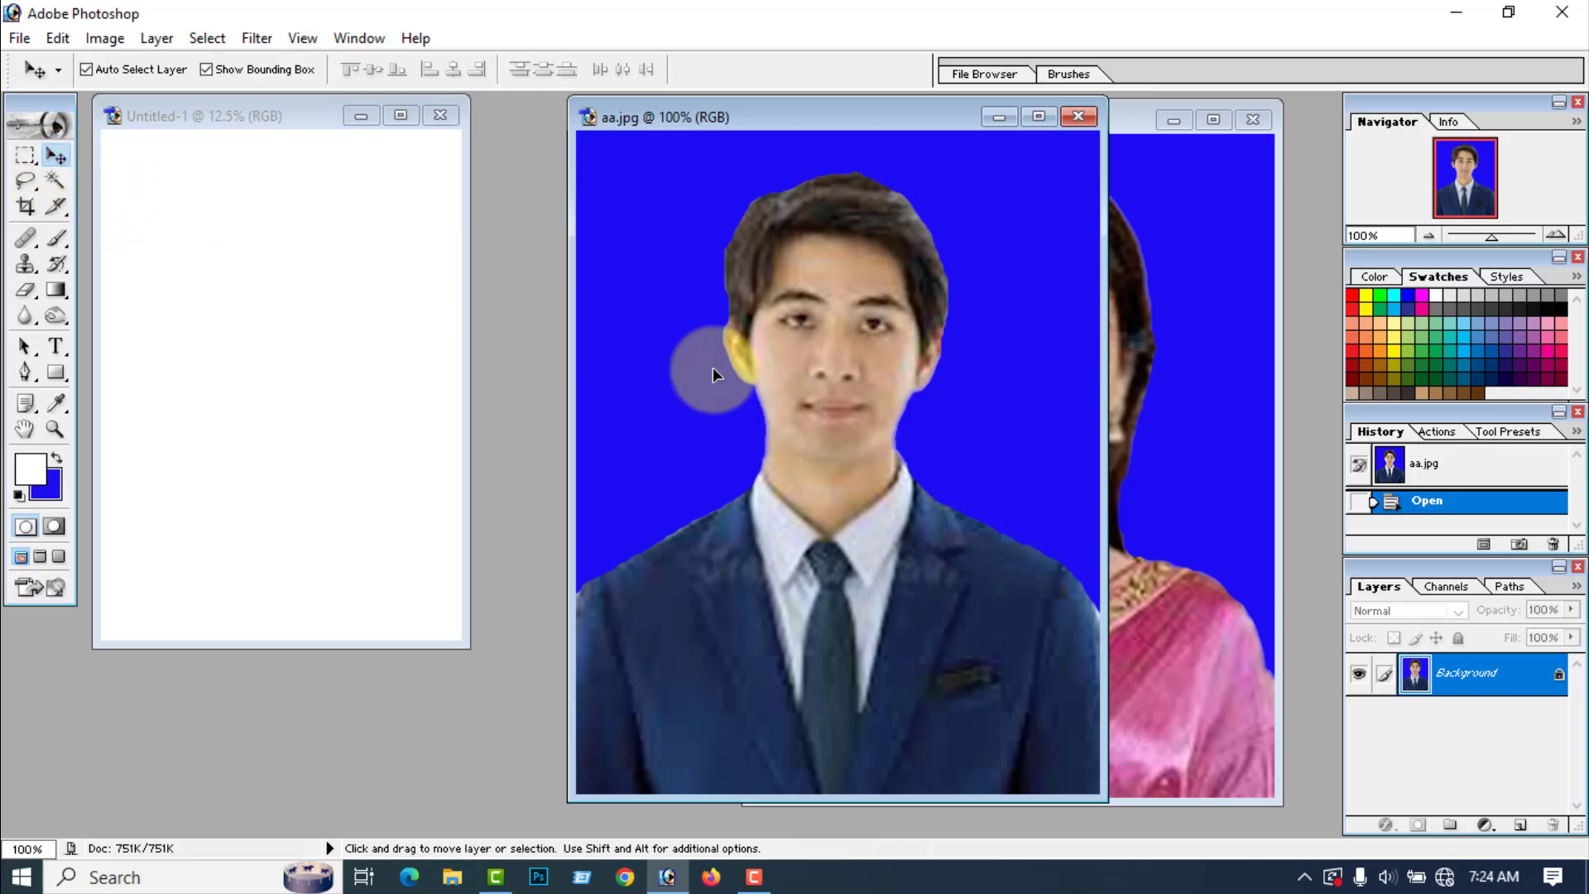
pyautogui.moveTo(716, 375); pyautogui.dragTo(276, 415)
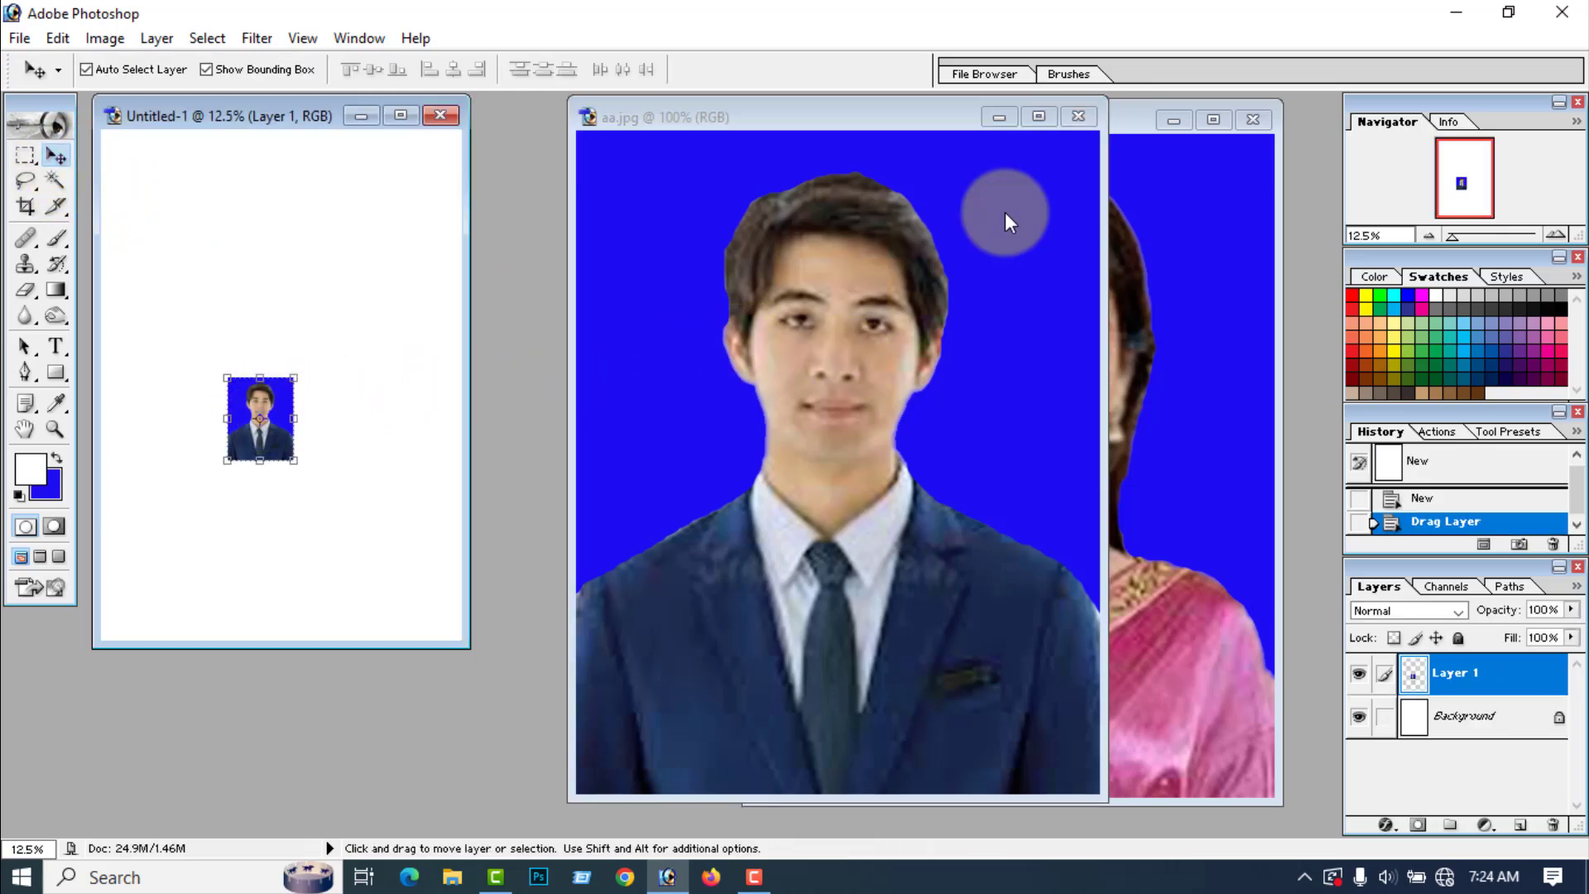
pyautogui.click(1080, 117)
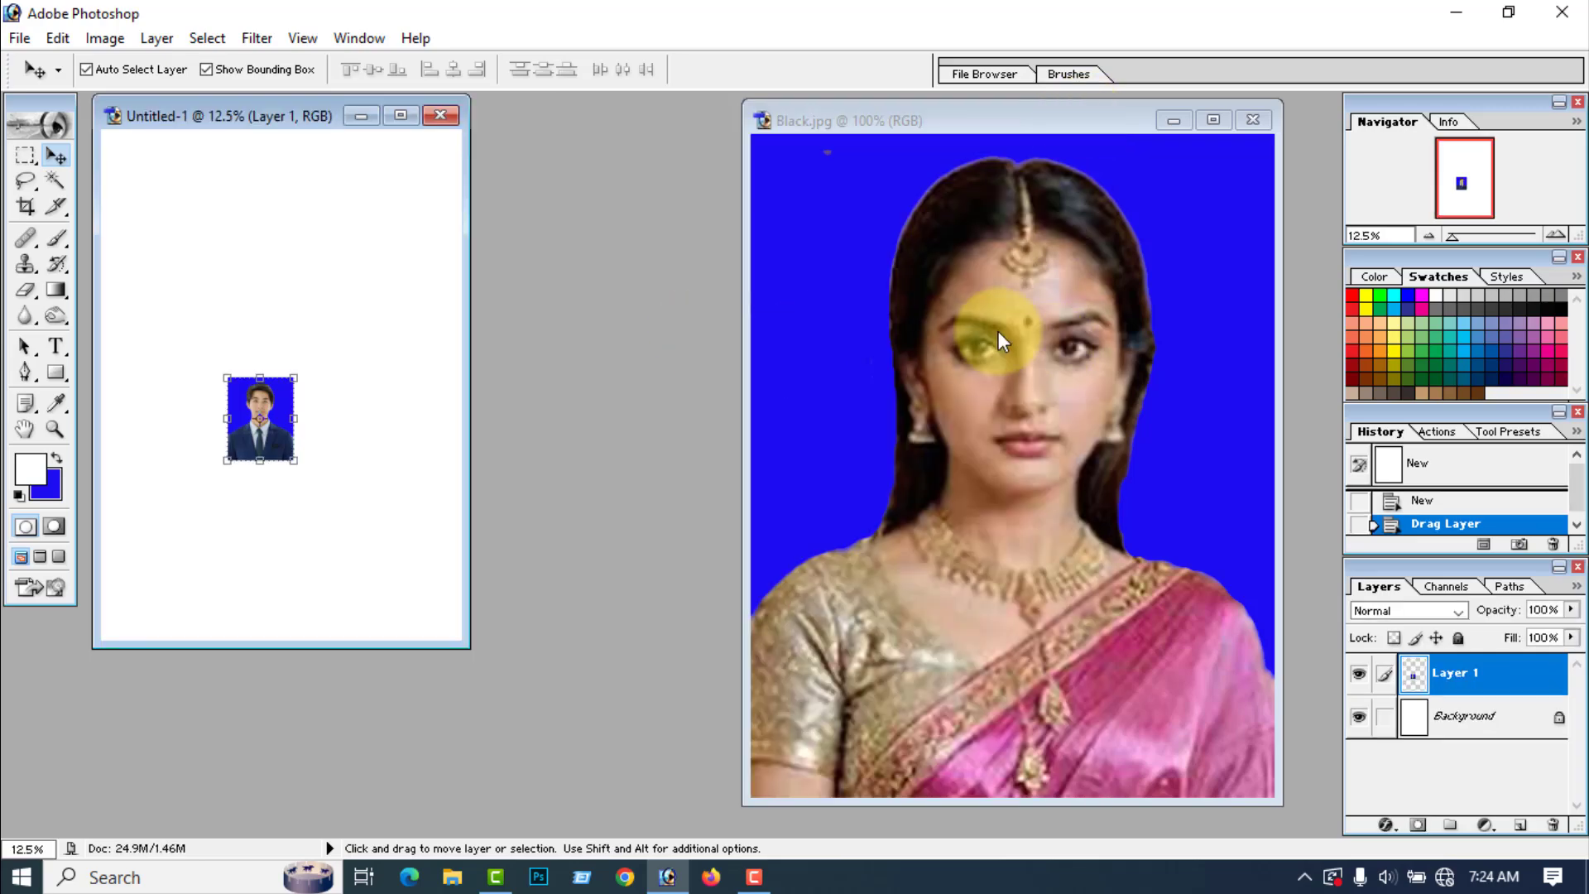
# Step: Copy the woman's portrait into the A4 document beside the man's, close the Black photo, and maximize the A4 document
pyautogui.click(1074, 371)
pyautogui.moveTo(1080, 380); pyautogui.dragTo(370, 436)
pyautogui.click(1254, 120)
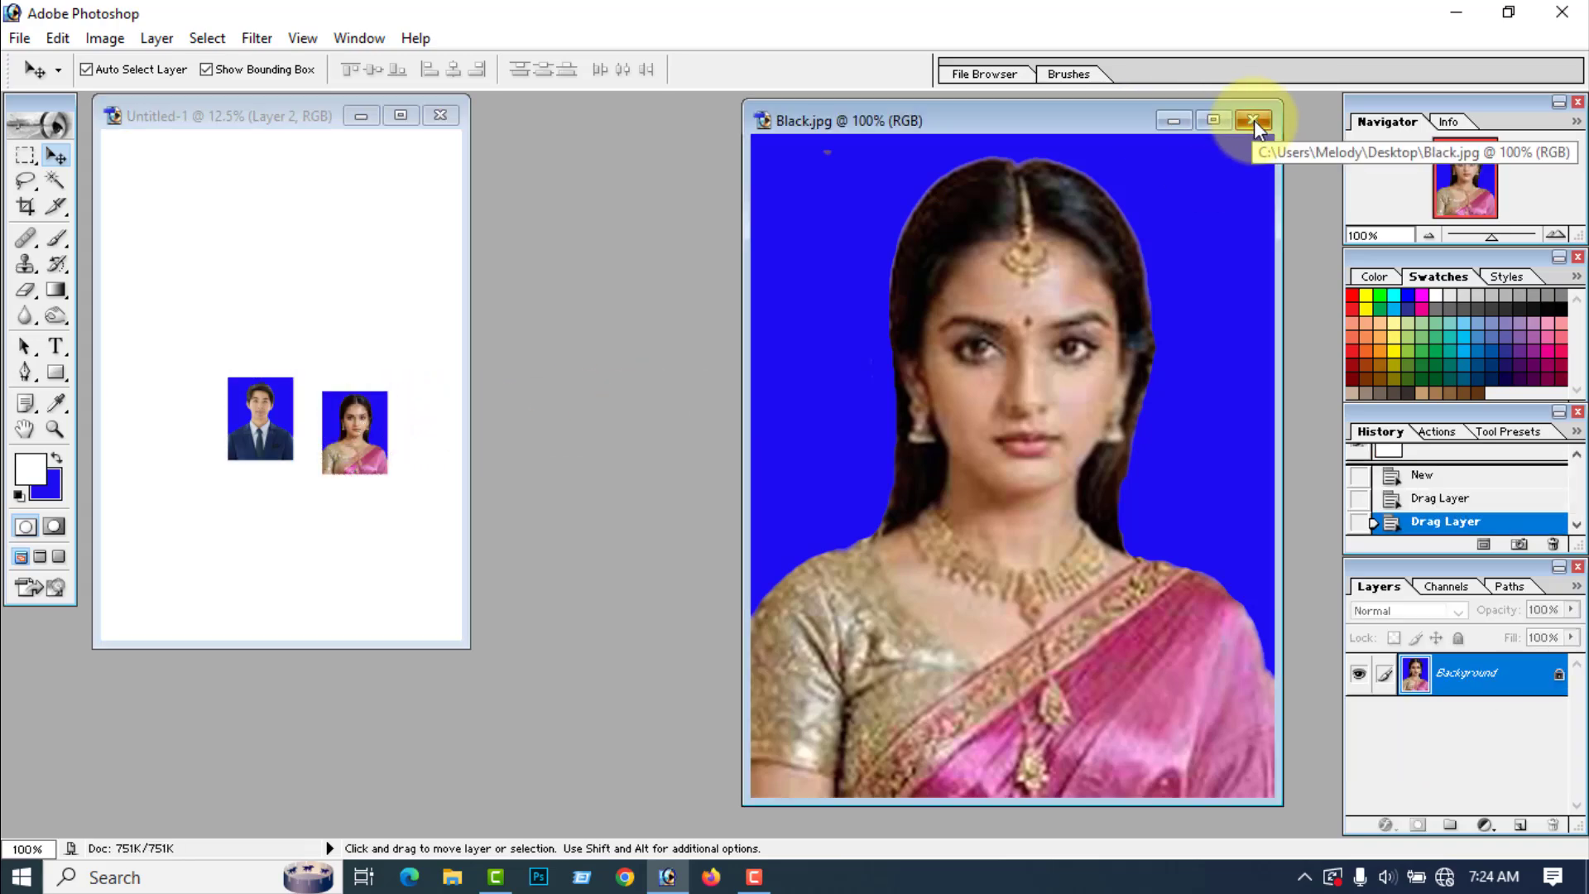
pyautogui.click(1253, 120)
pyautogui.click(401, 116)
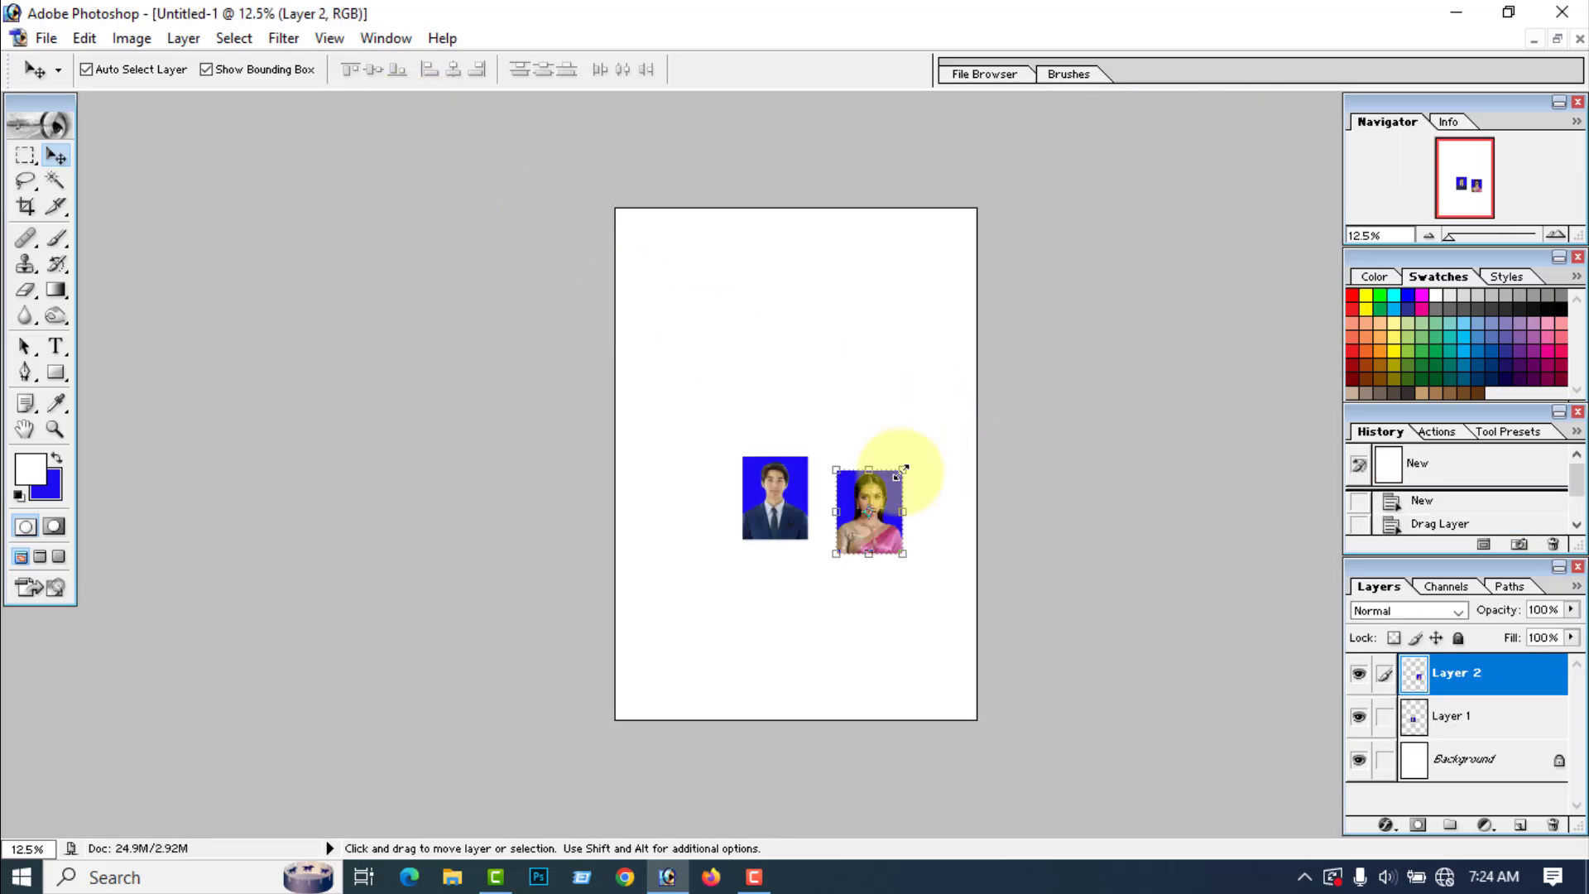
# Step: Place the two portraits side by side with overlapping edges, scaling the woman's portrait to fit, and merge all visible layers
pyautogui.click(779, 502)
pyautogui.moveTo(779, 502); pyautogui.dragTo(737, 404)
pyautogui.moveTo(883, 517); pyautogui.dragTo(797, 361)
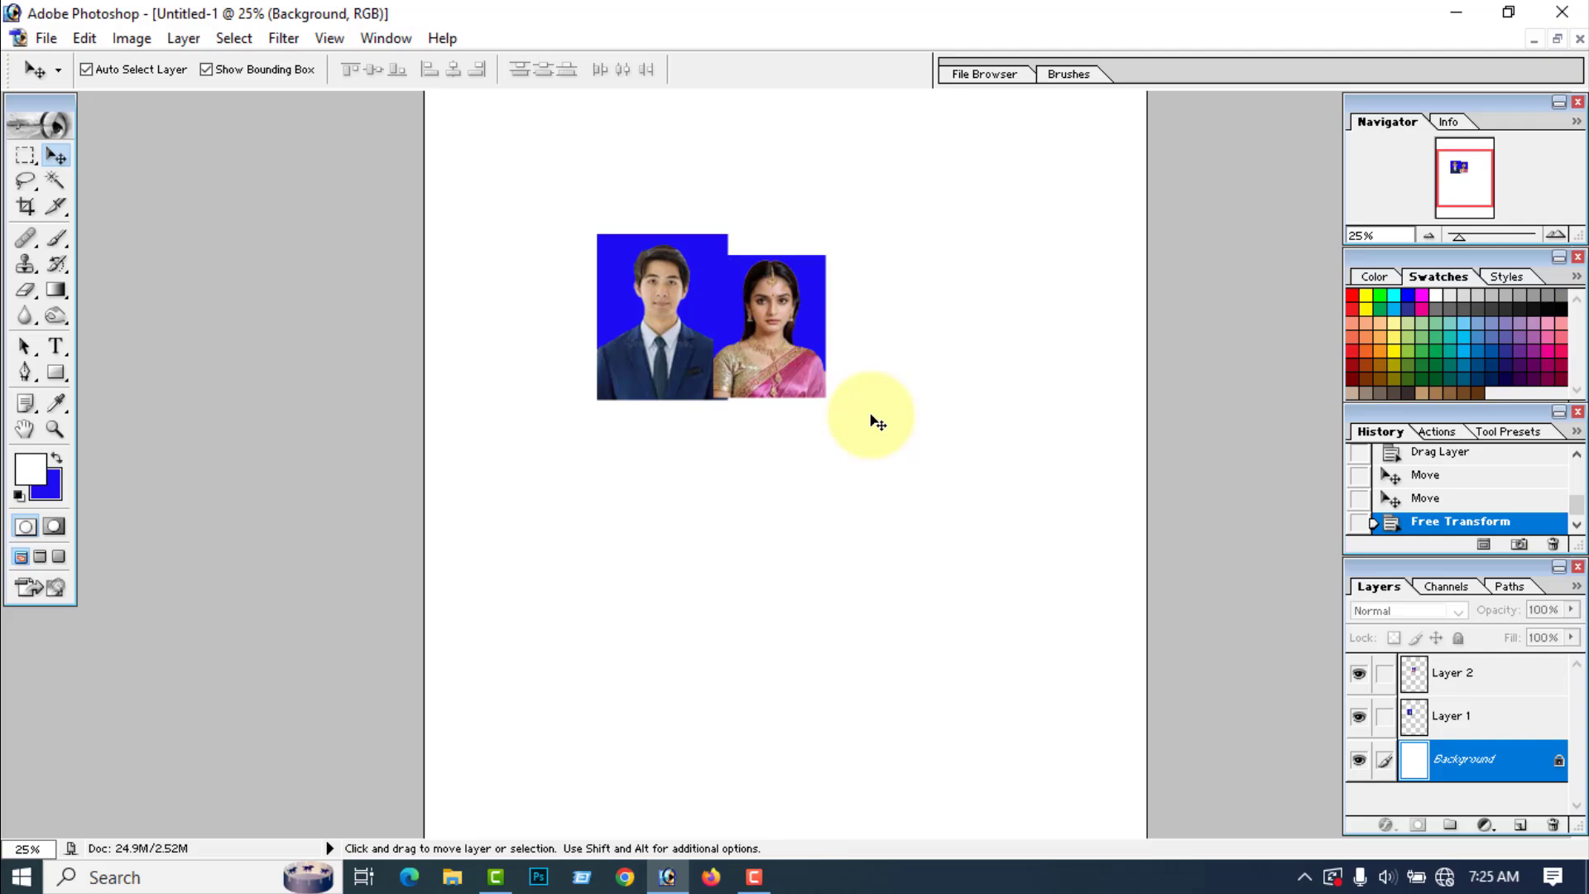
pyautogui.hotkey('ctrl', '=')
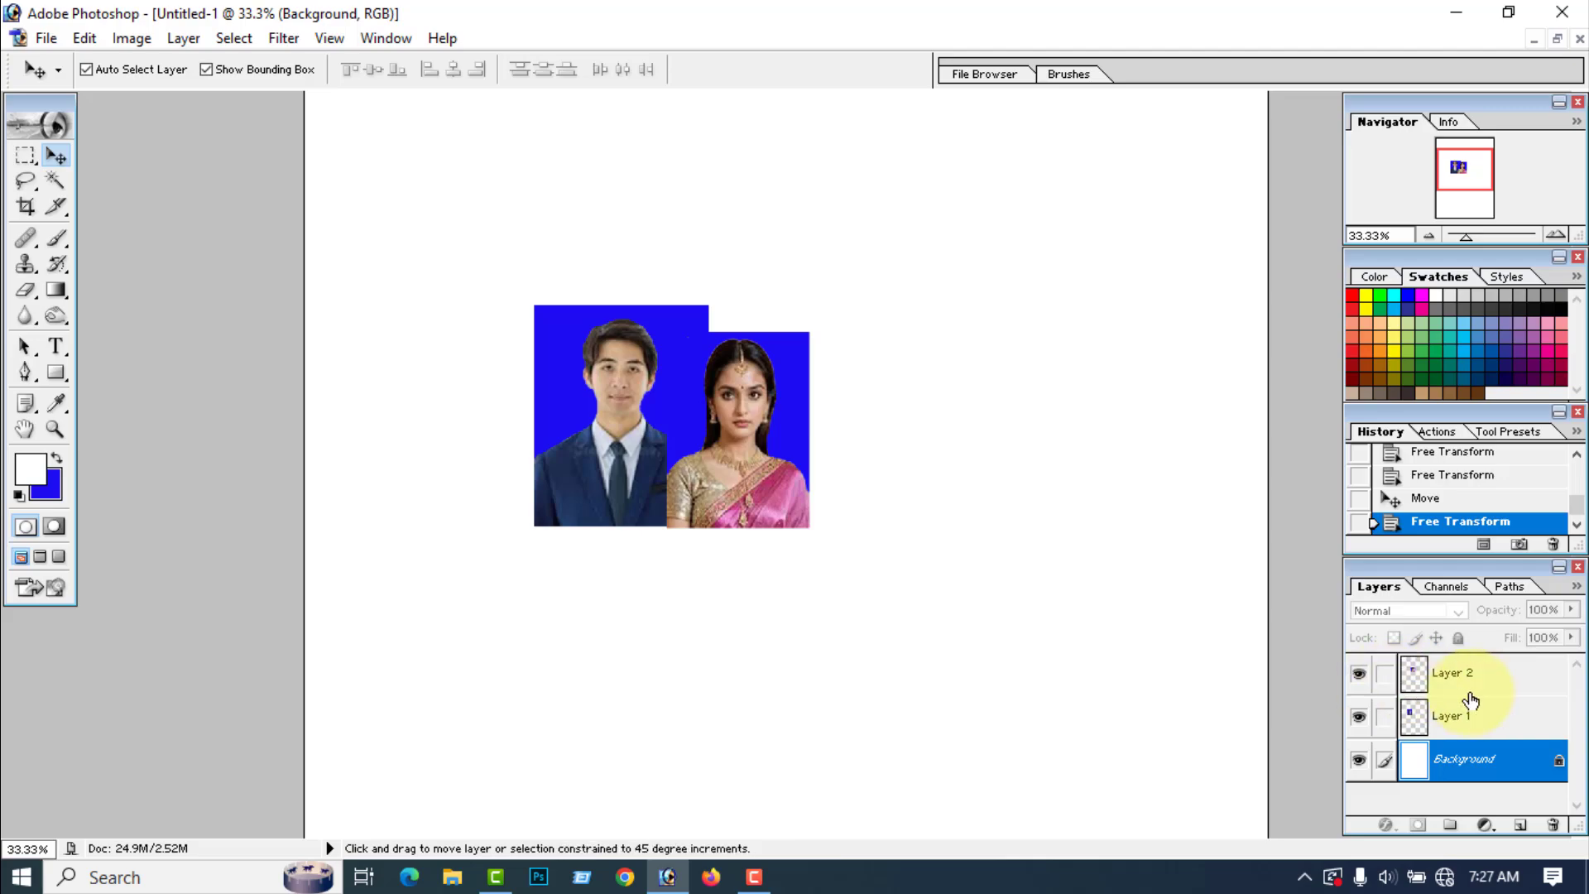
pyautogui.hotkey('ctrl', 'shift', 'e')
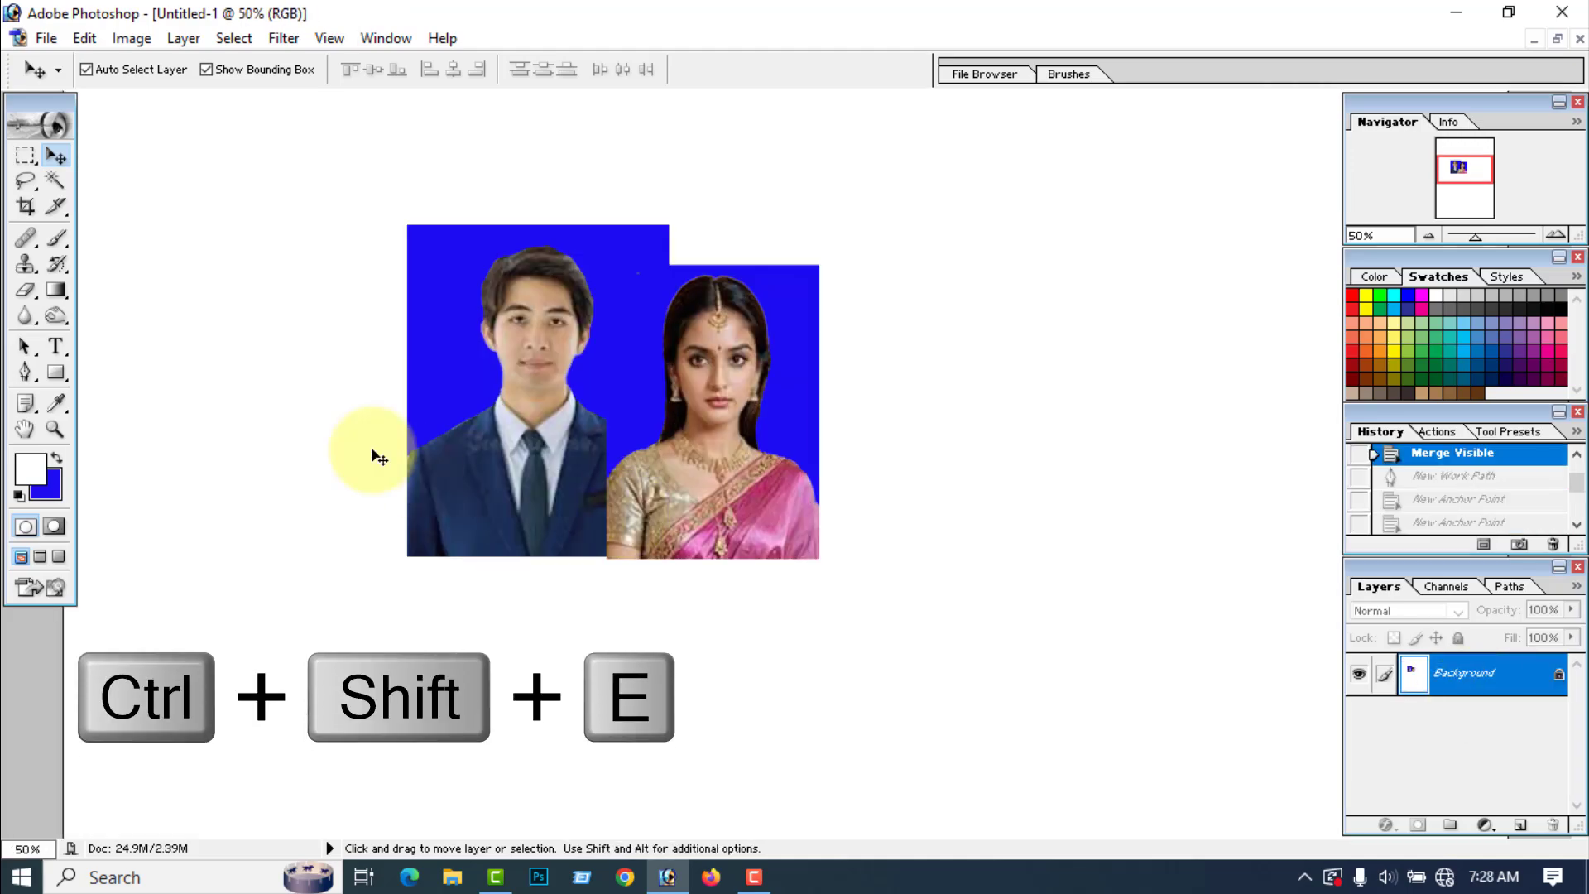
# Step: Outline the woman's sleeve and its missing outer edge over the man's suit with a closed Pen path, and convert it to a selection
pyautogui.click(24, 372)
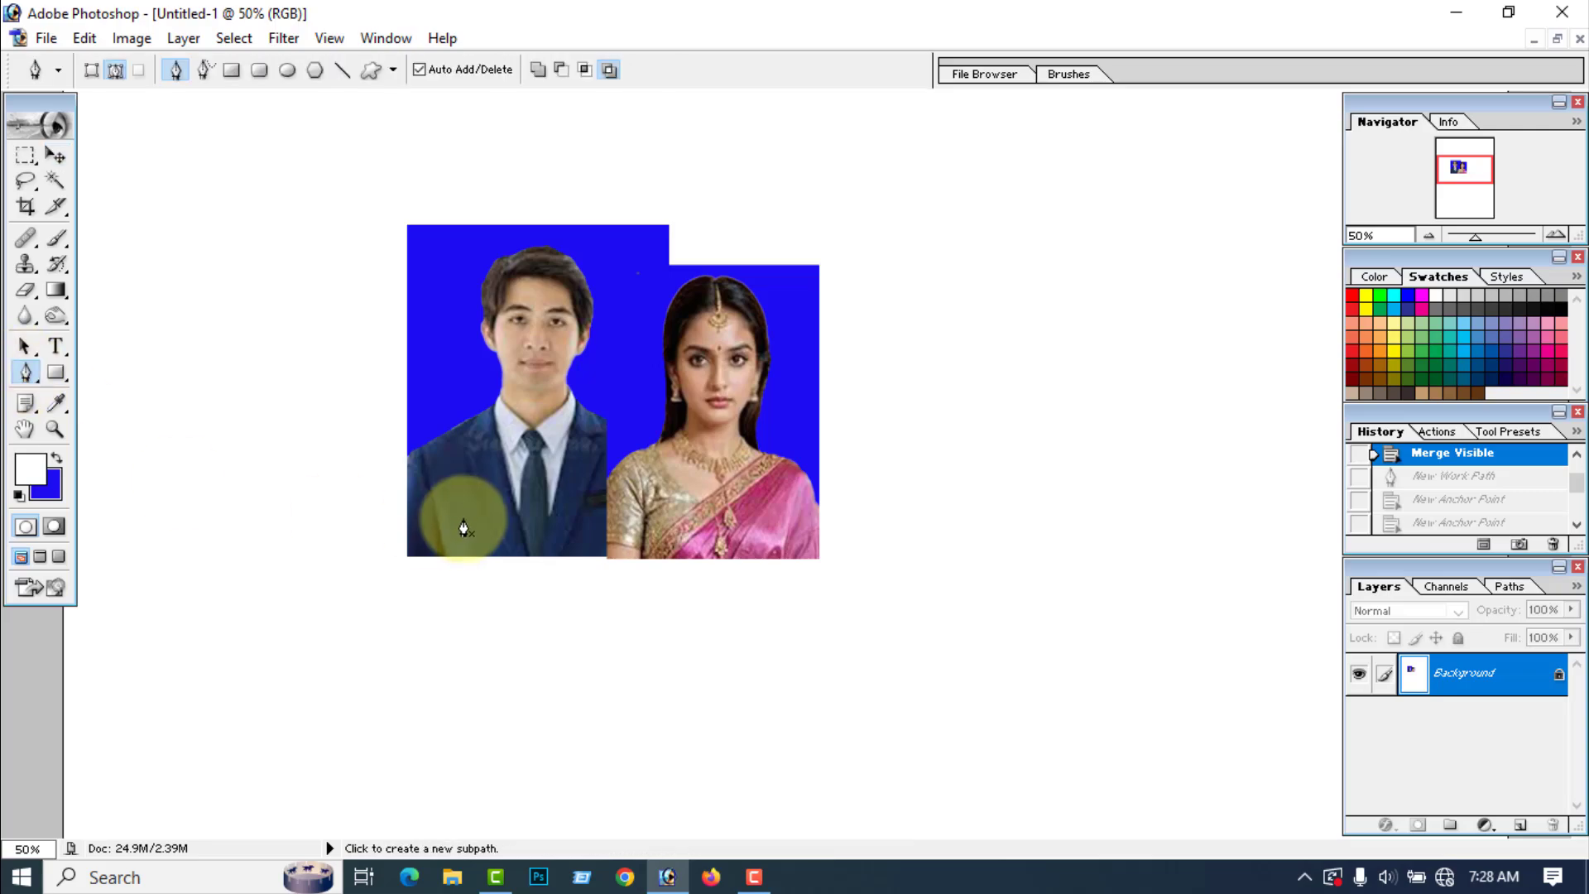
pyautogui.click(596, 540)
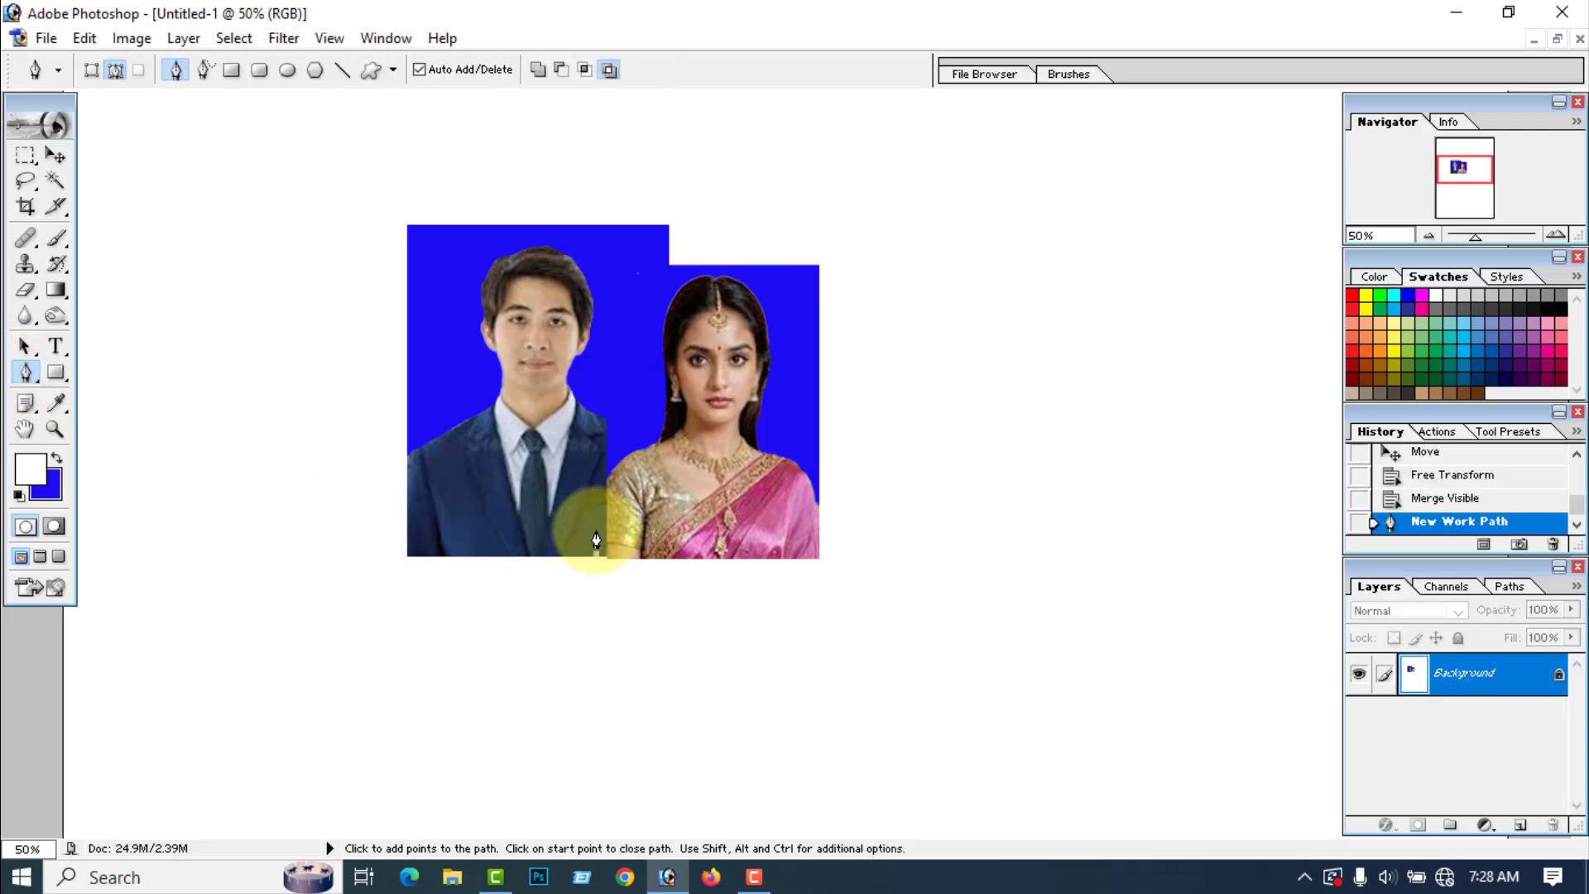
pyautogui.click(597, 530)
pyautogui.click(597, 504)
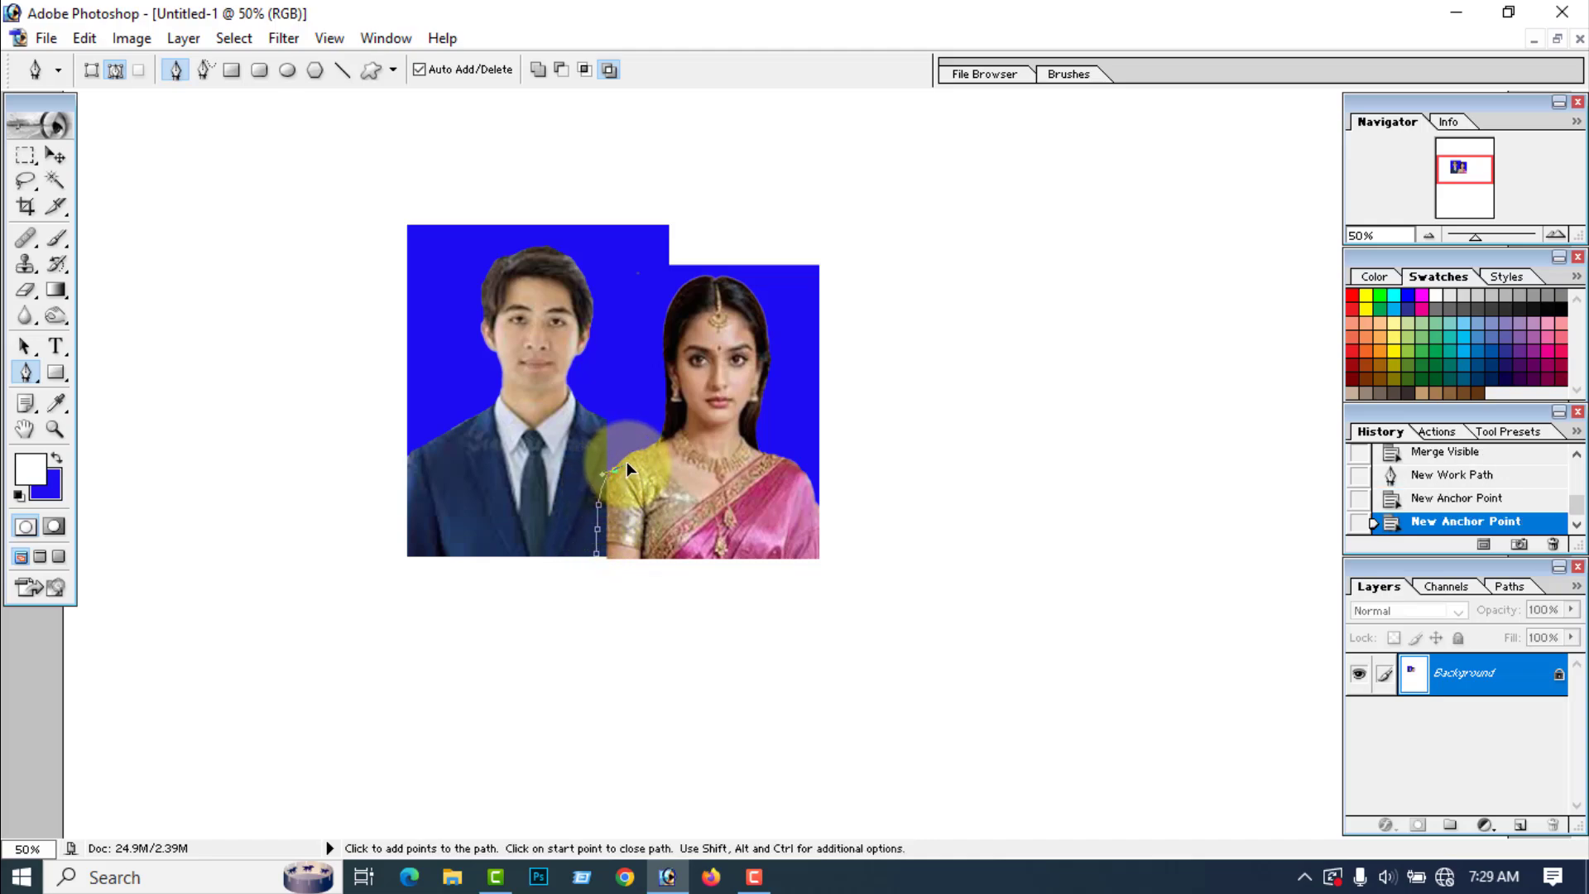
pyautogui.moveTo(627, 465); pyautogui.dragTo(627, 464)
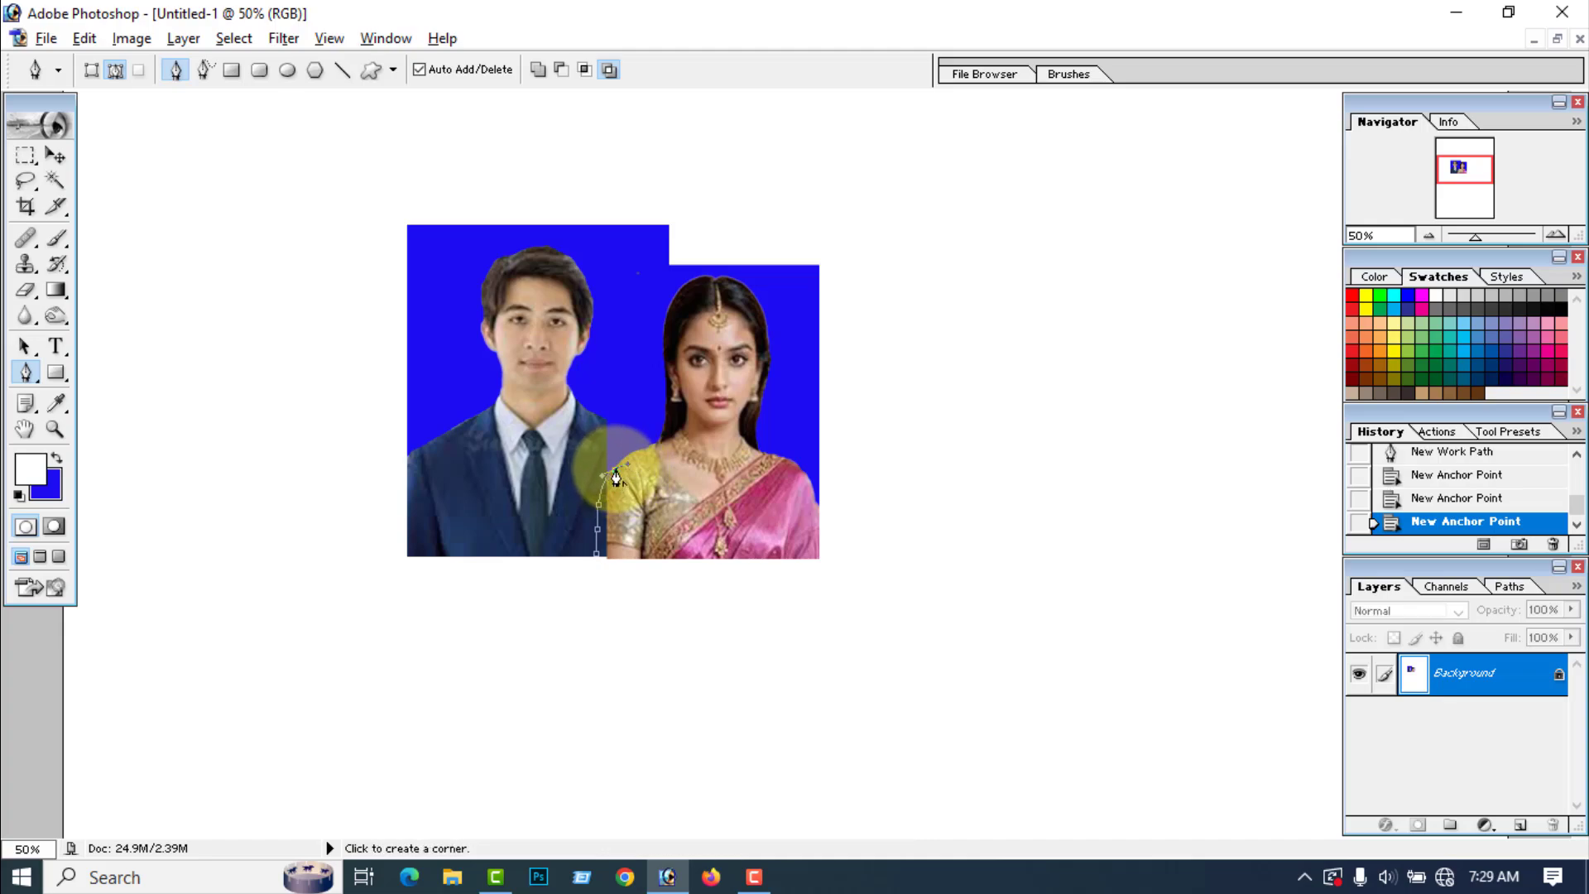
pyautogui.click(616, 472)
pyautogui.click(629, 478)
pyautogui.click(641, 506)
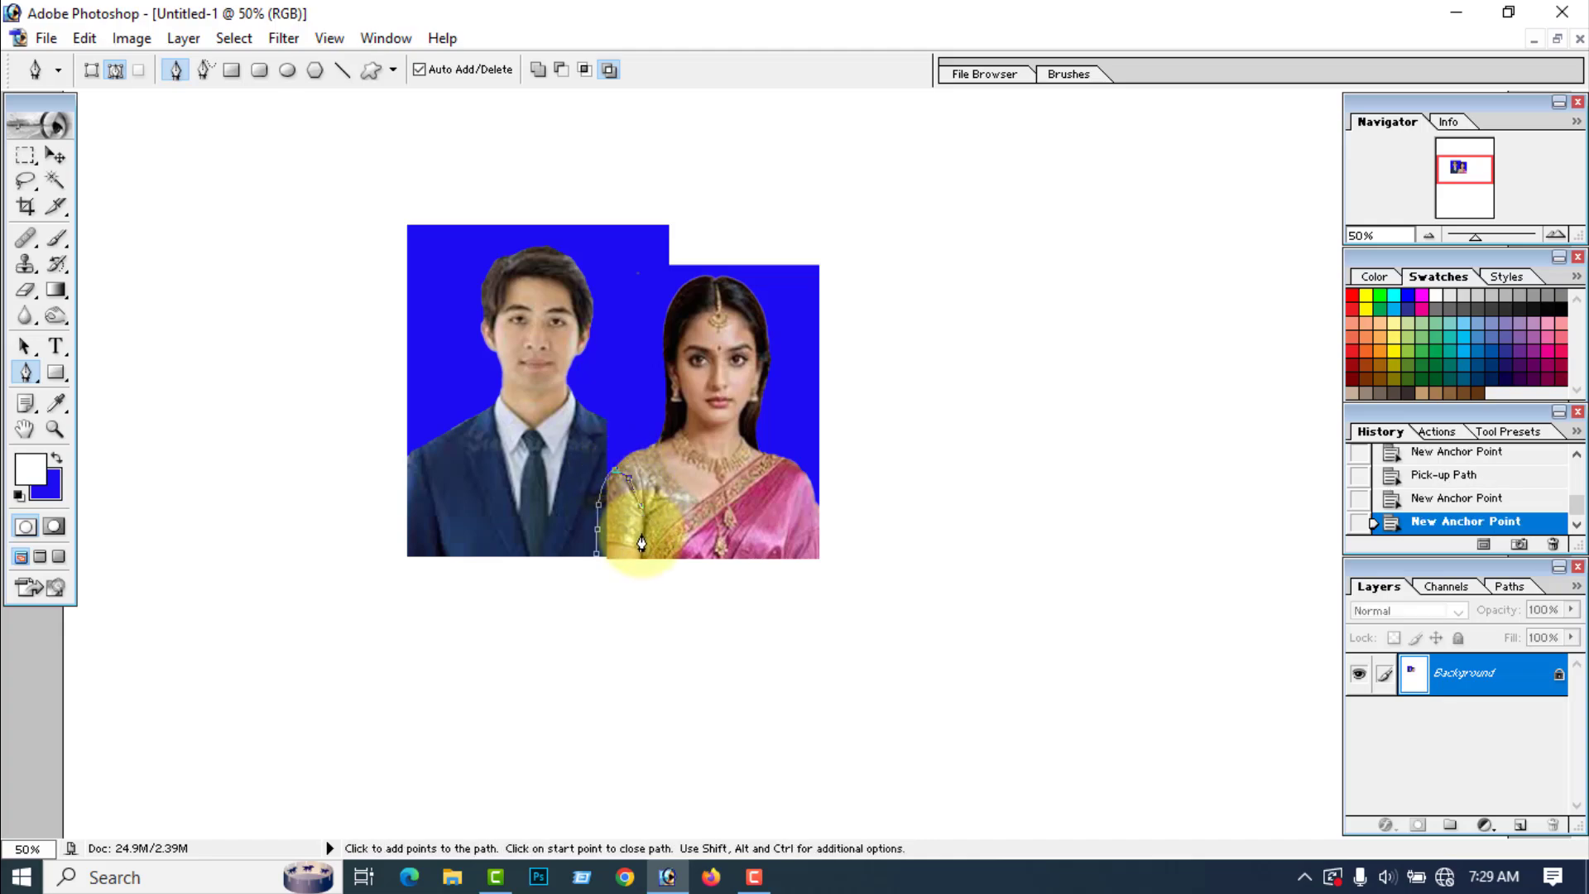
pyautogui.click(642, 539)
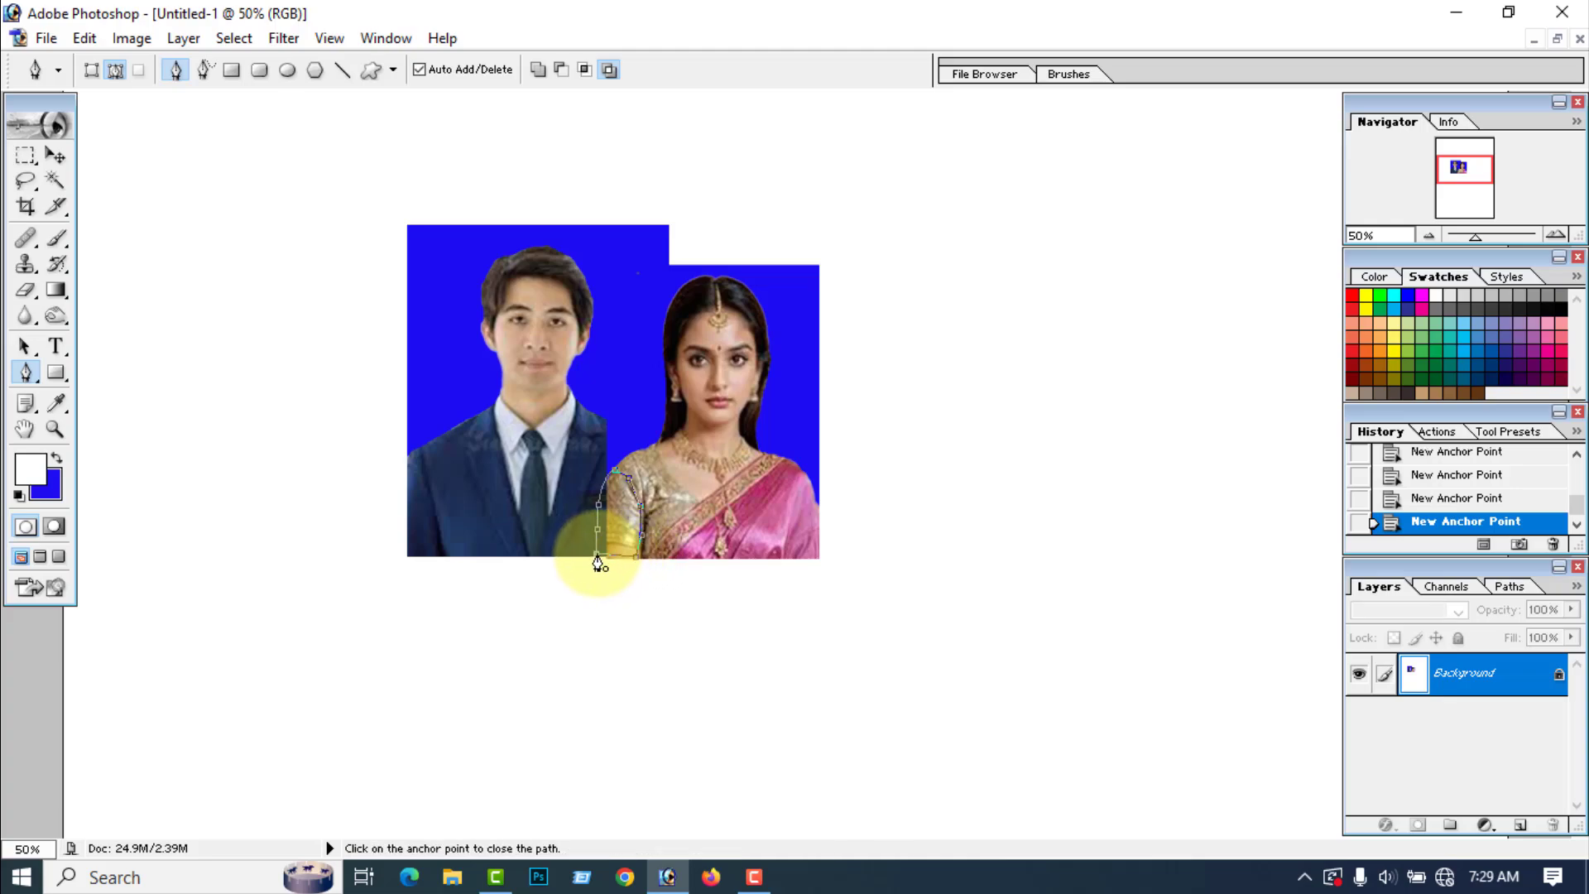
pyautogui.click(597, 556)
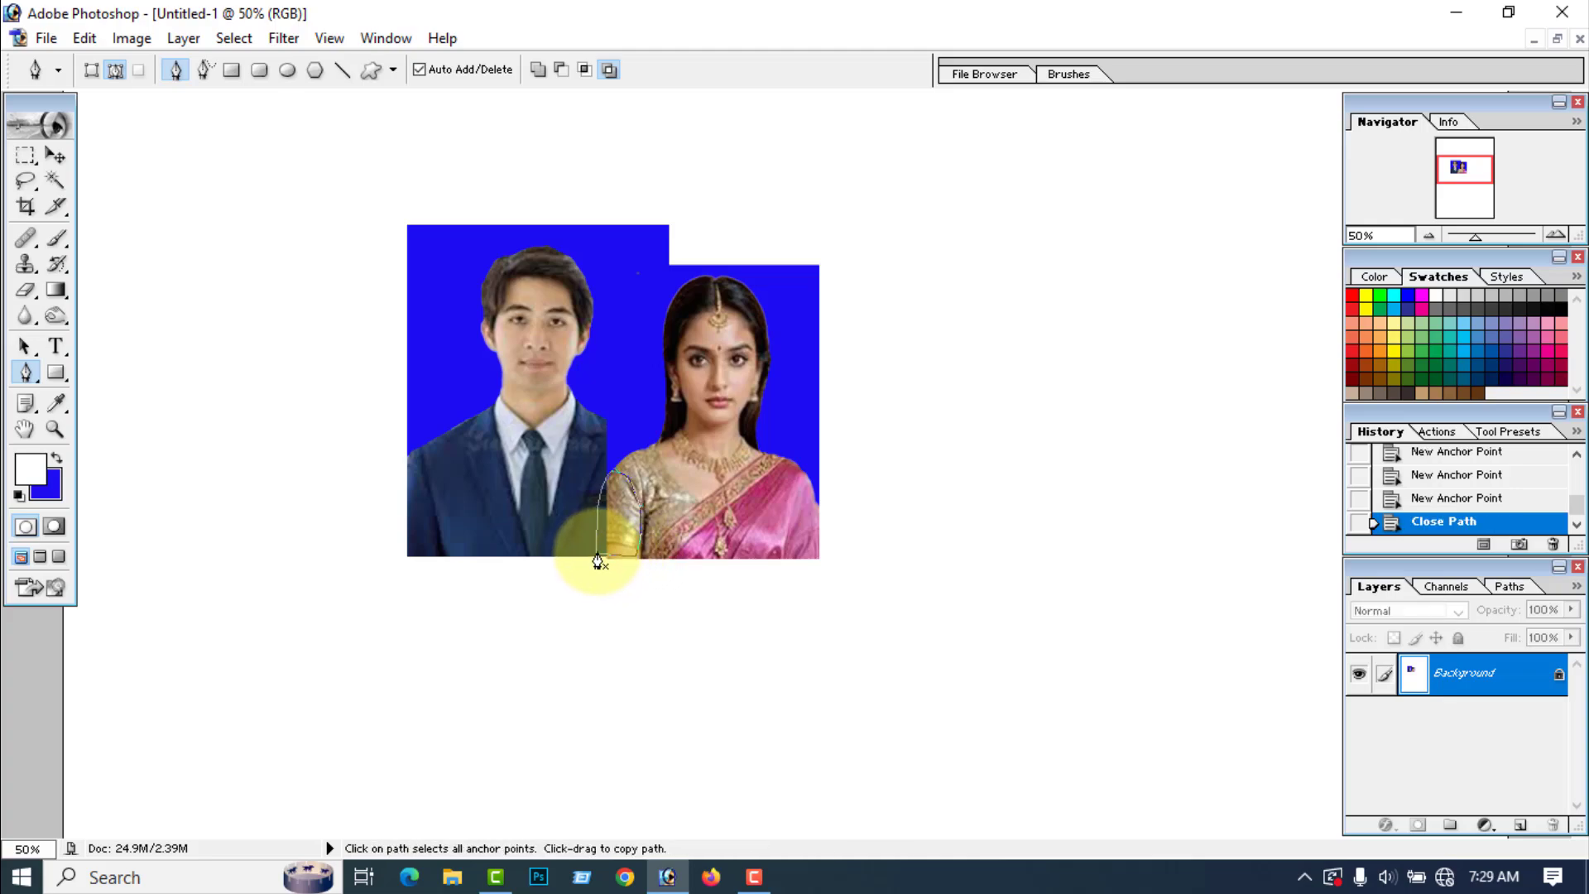
pyautogui.hotkey('ctrl', 'Return')
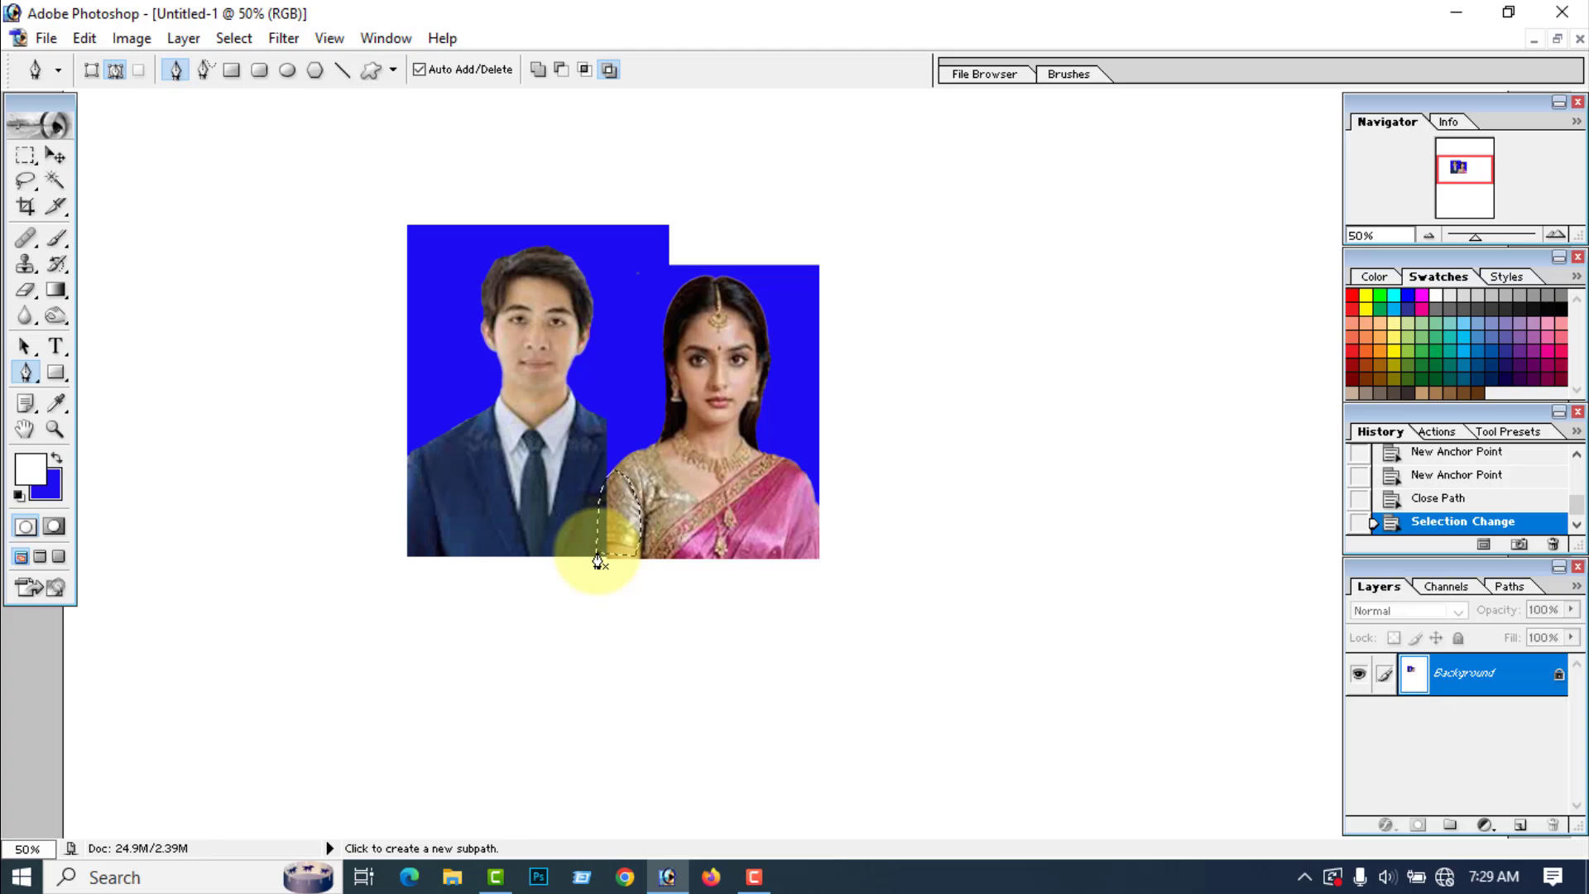
# Step: Clone the sleeve texture into the selection with the Clone Stamp to complete the woman's arm, deselect, and touch up the arm
pyautogui.click(25, 263)
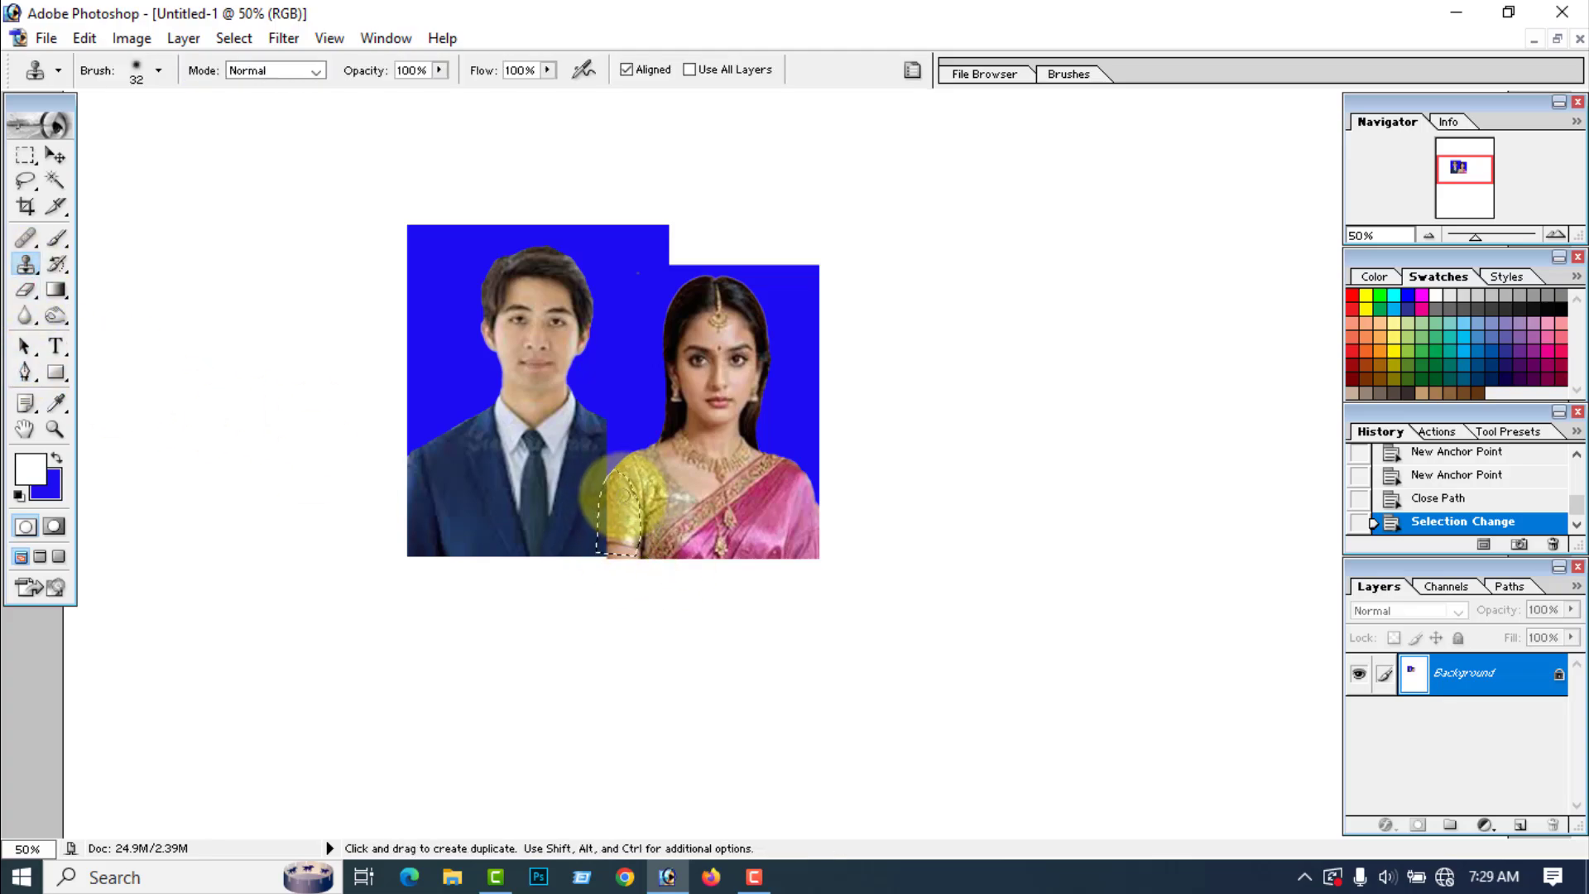
pyautogui.keyDown('alt'); pyautogui.click(622, 494); pyautogui.keyUp('alt')
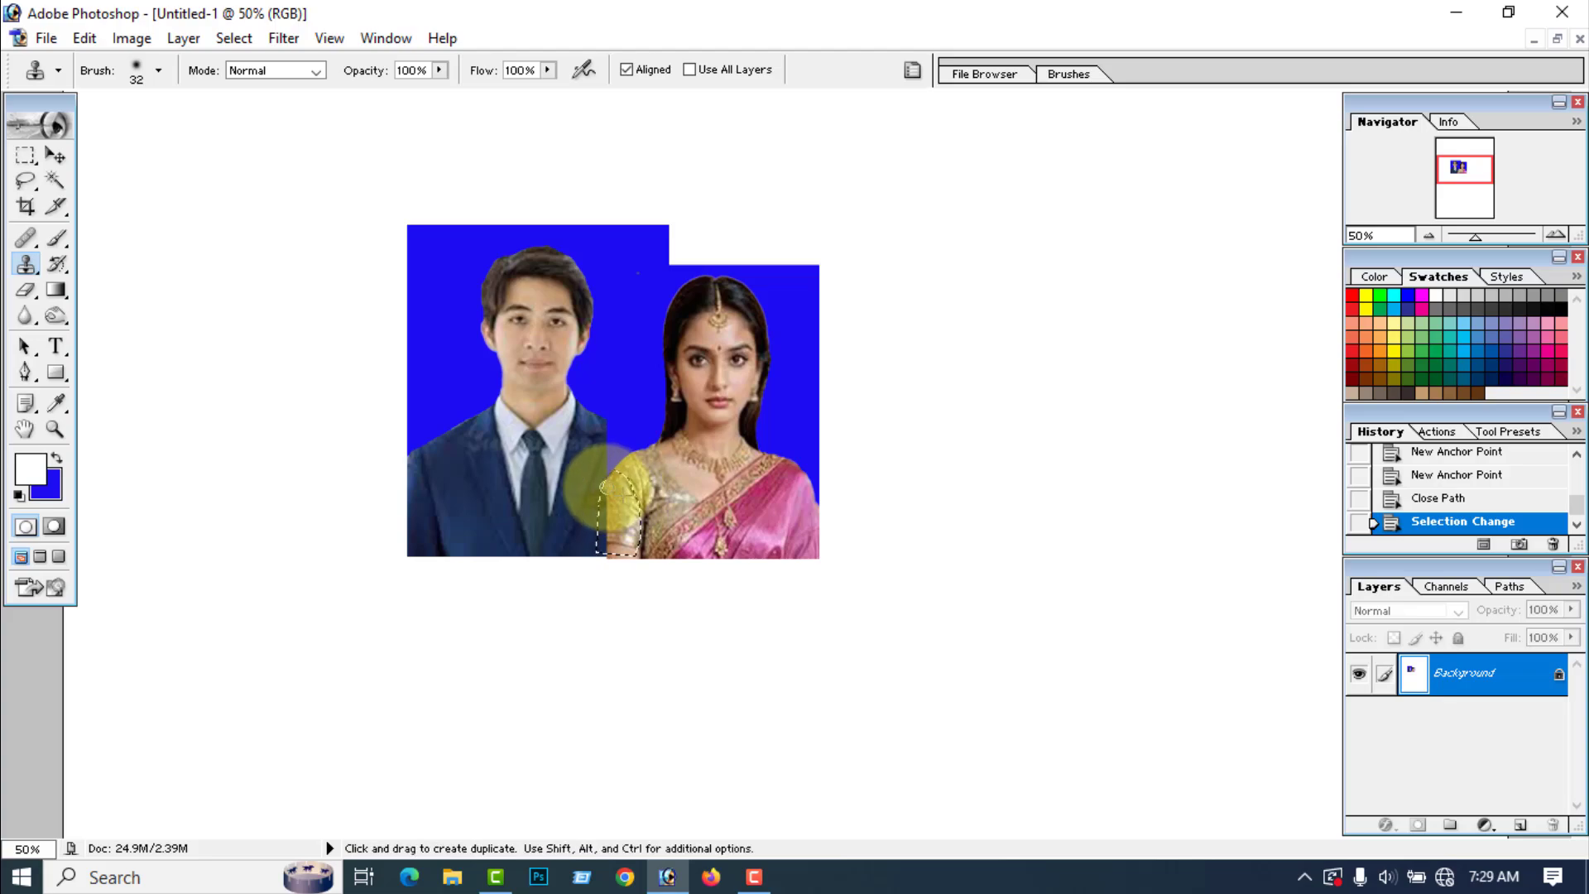
pyautogui.moveTo(599, 486)
pyautogui.mouseDown()
pyautogui.moveTo(612, 538)
pyautogui.moveTo(626, 498)
pyautogui.moveTo(595, 492)
pyautogui.moveTo(602, 560)
pyautogui.moveTo(633, 577)
pyautogui.moveTo(675, 556)
pyautogui.mouseUp()
pyautogui.keyDown('alt'); pyautogui.click(623, 501); pyautogui.keyUp('alt')
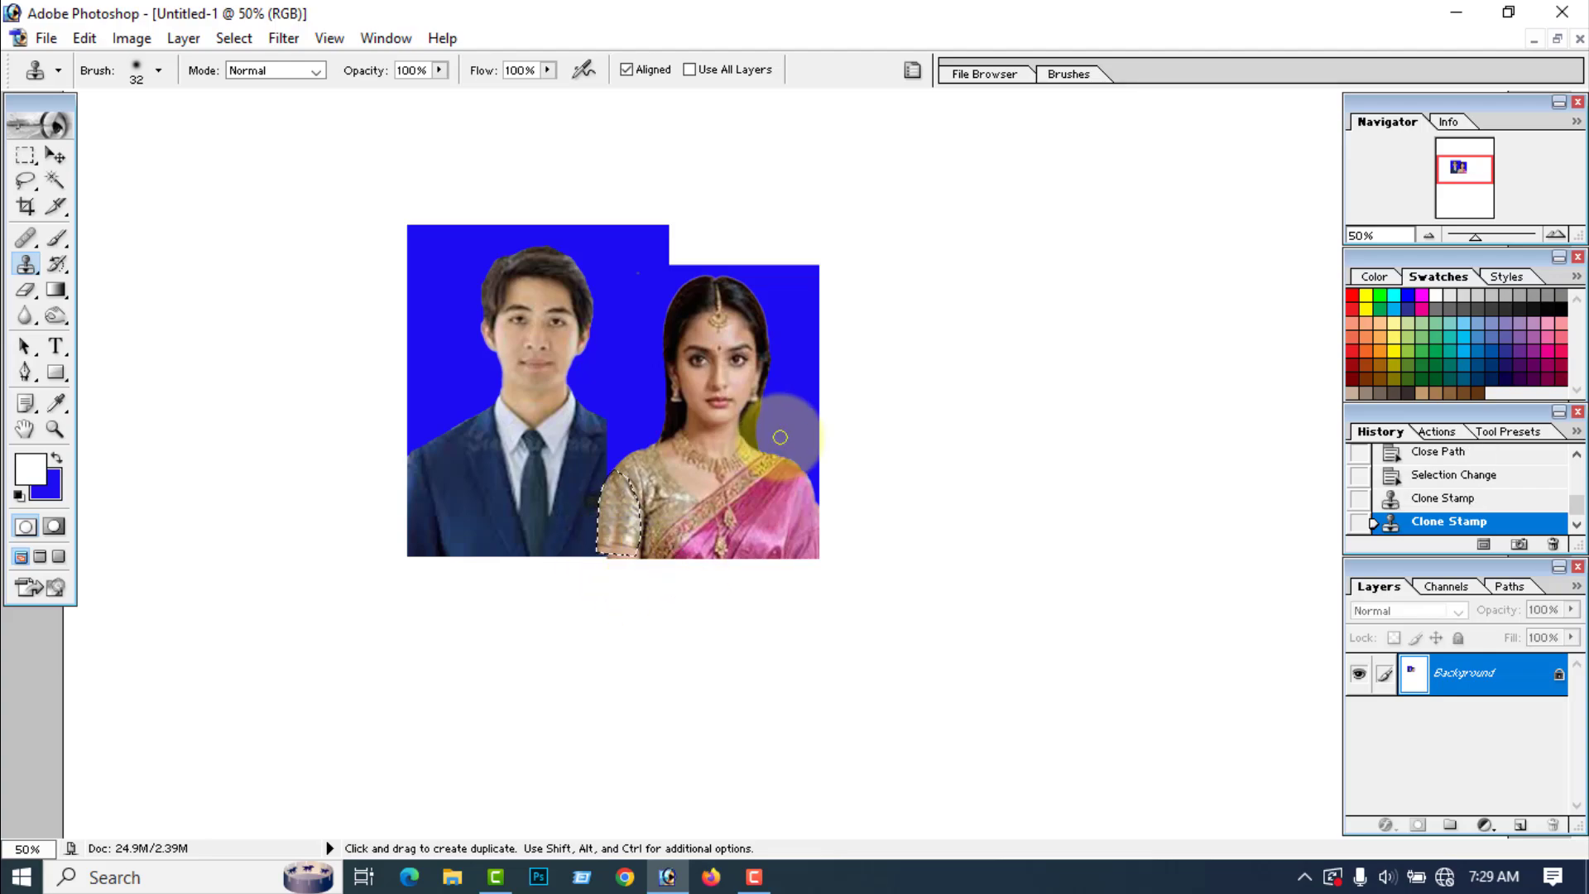
pyautogui.press('ctrl')
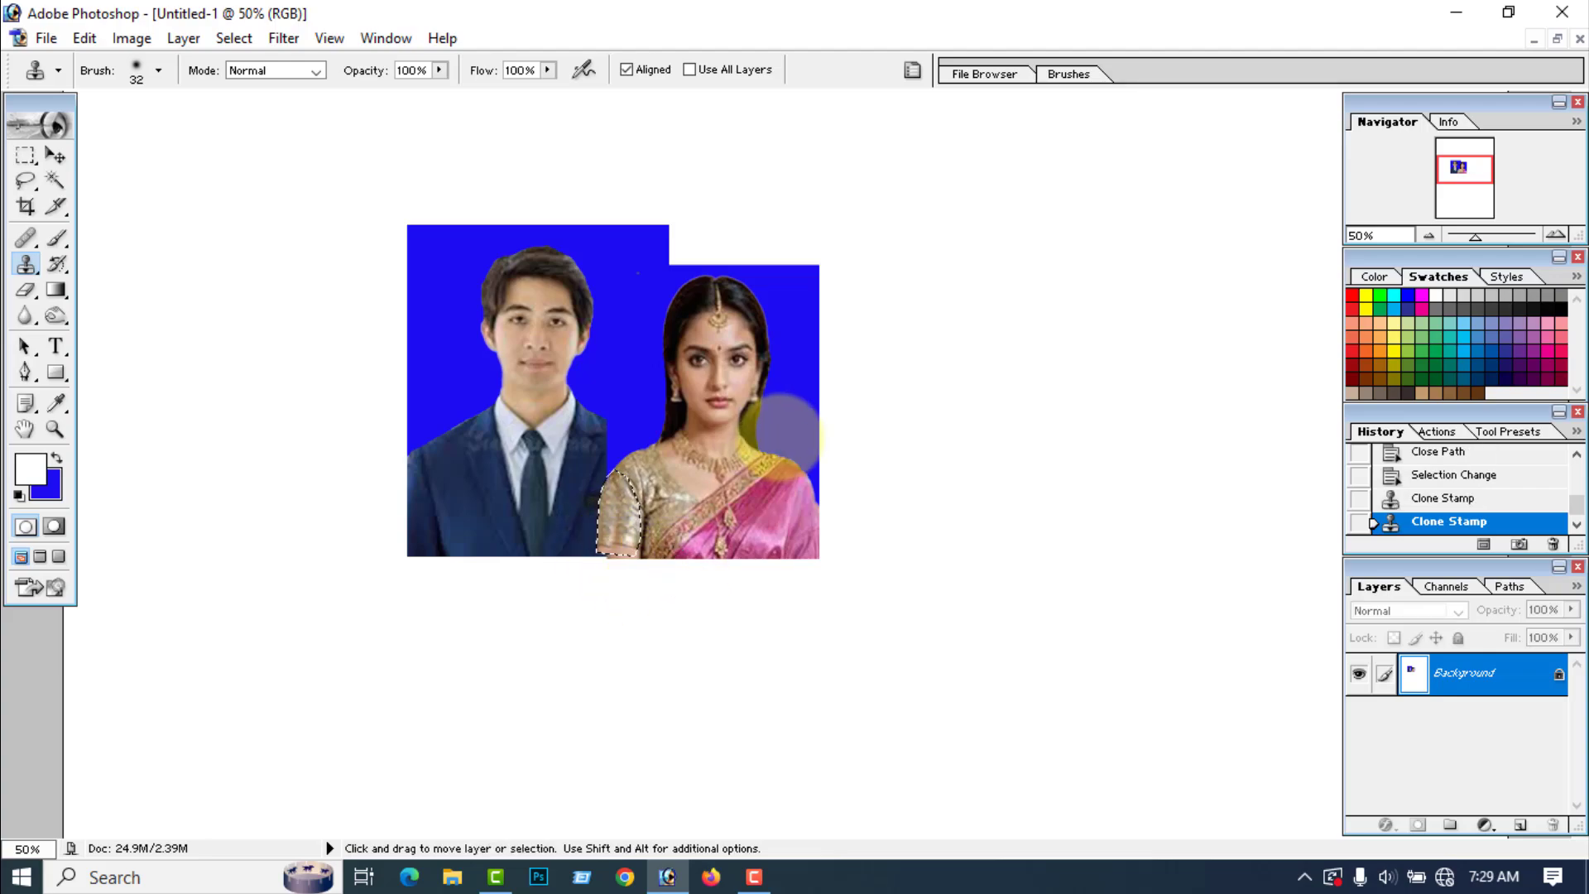
pyautogui.hotkey('ctrl', 'd')
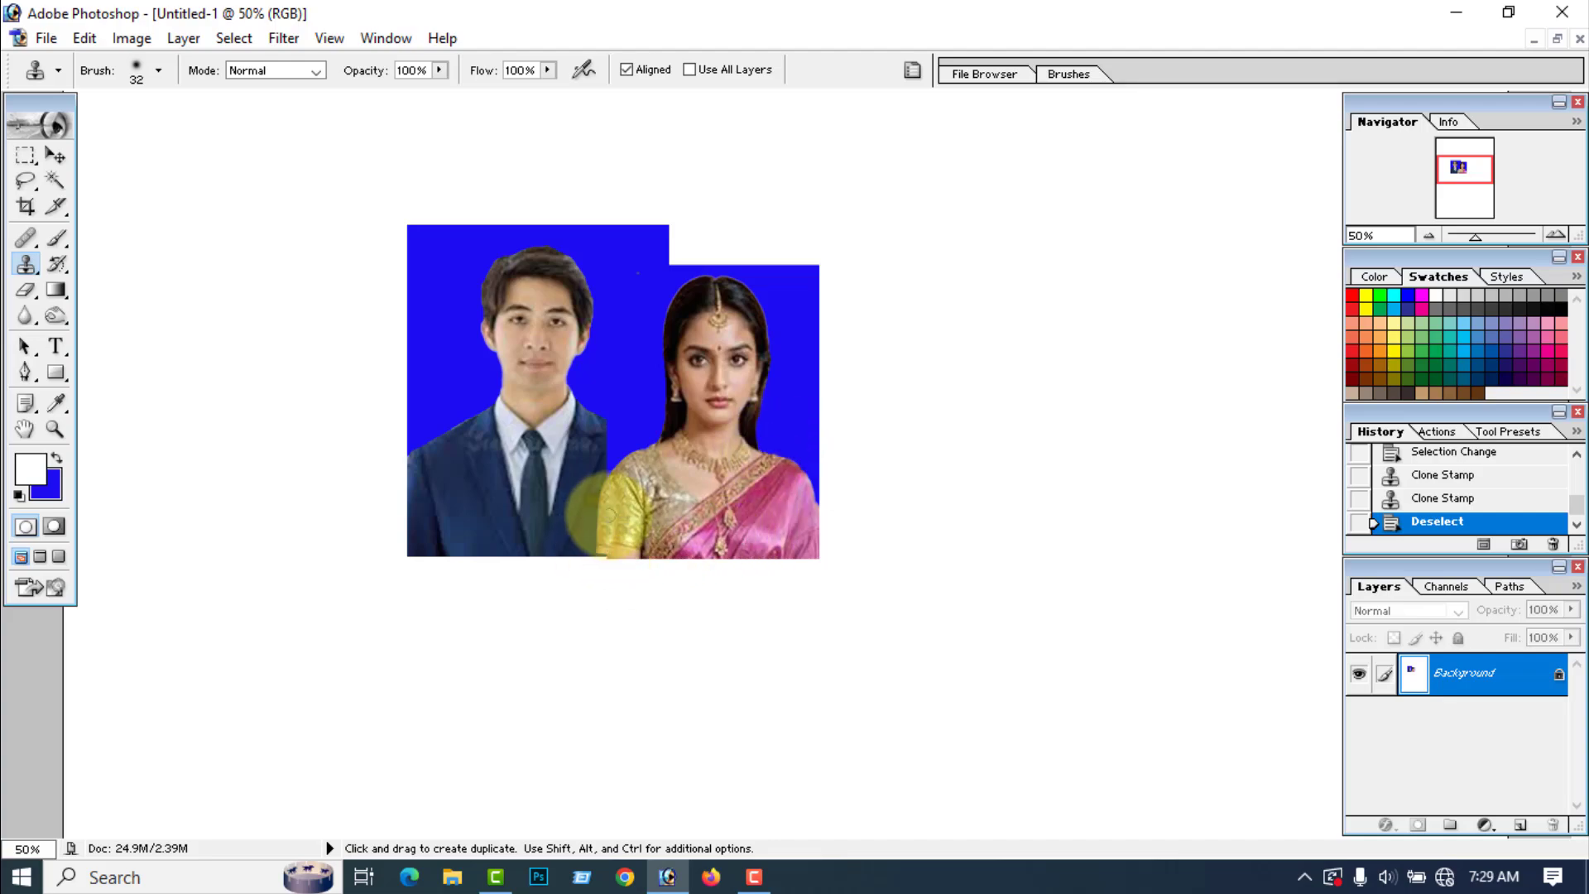
pyautogui.keyDown('alt'); pyautogui.click(610, 508); pyautogui.keyUp('alt')
pyautogui.click(610, 508)
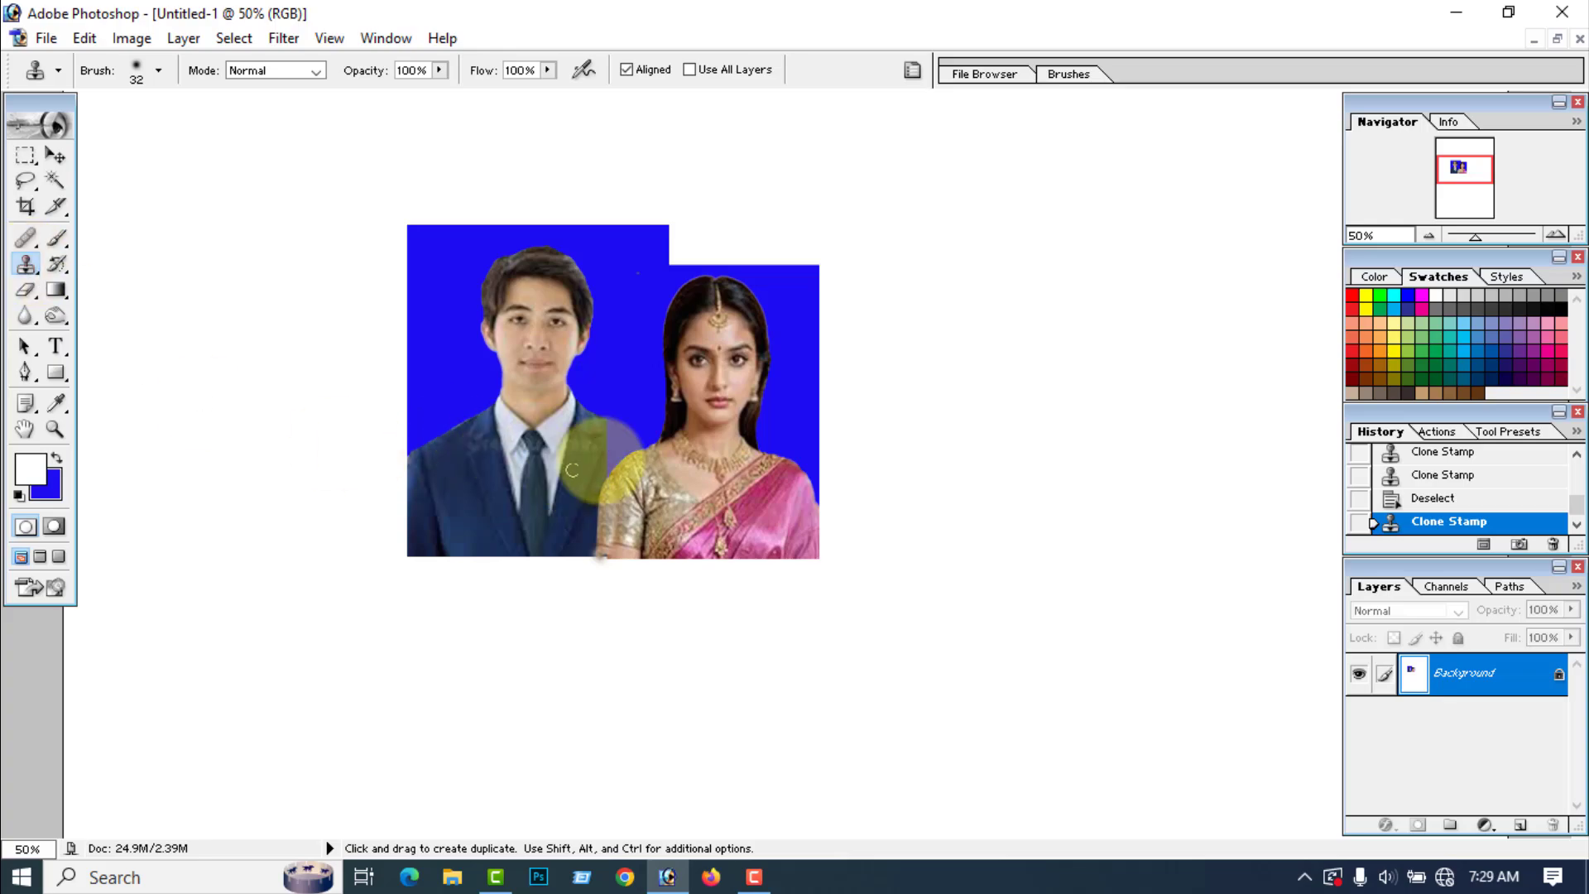
# Step: Extend the man's cut-off shoulder toward the woman's sleeve by cloning from his opposite shoulder with the Clone Stamp
pyautogui.keyDown('alt'); pyautogui.click(445, 455); pyautogui.keyUp('alt')
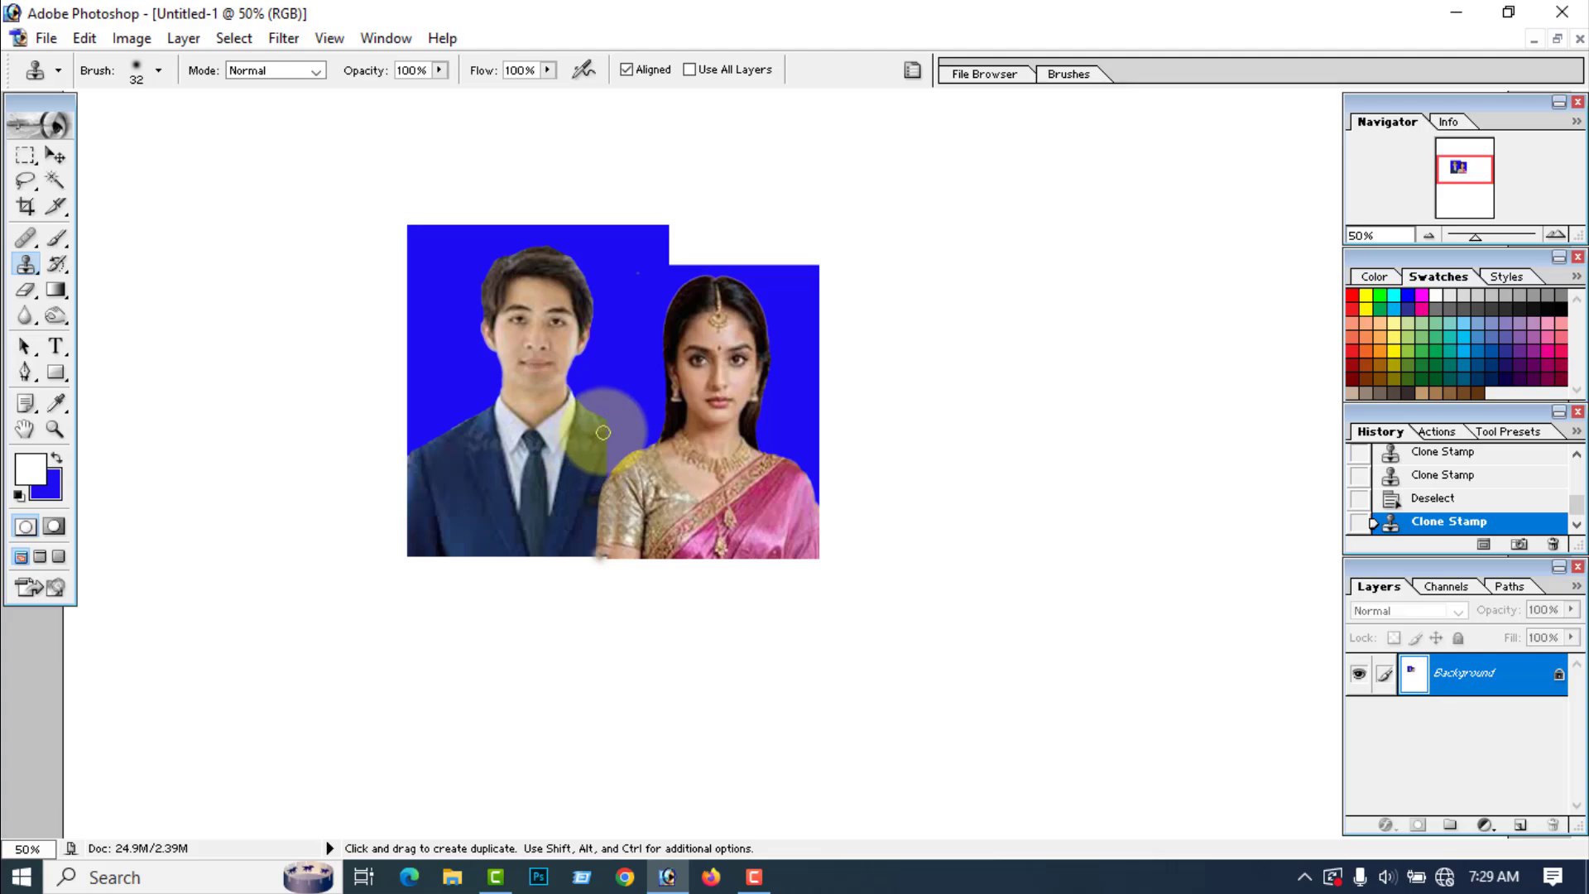
pyautogui.moveTo(607, 427); pyautogui.dragTo(609, 465)
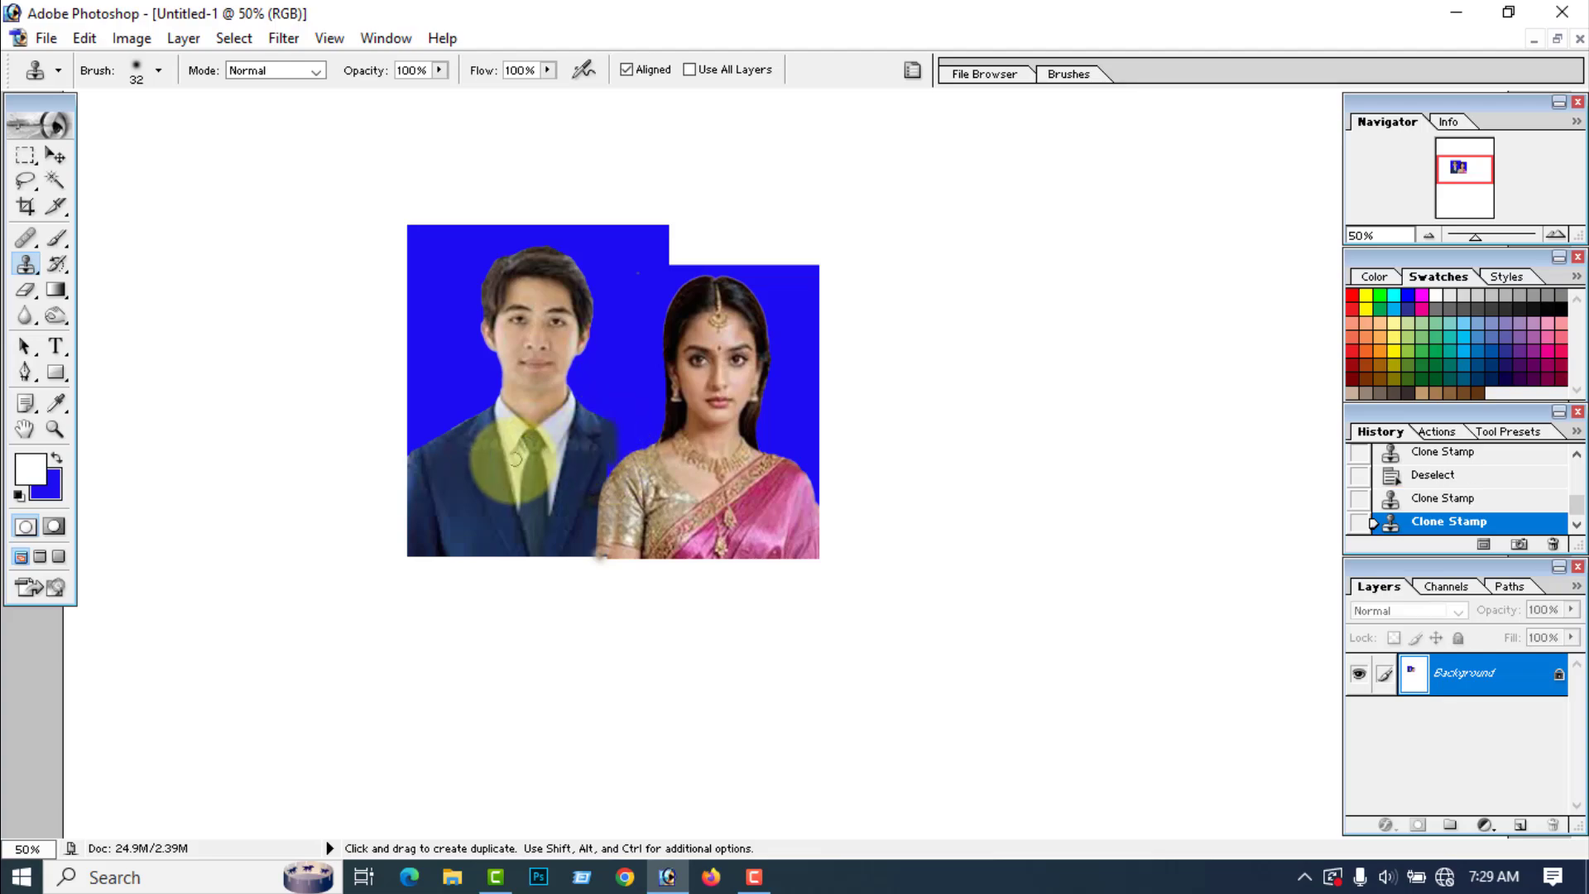
pyautogui.keyDown('alt'); pyautogui.click(452, 470); pyautogui.keyUp('alt')
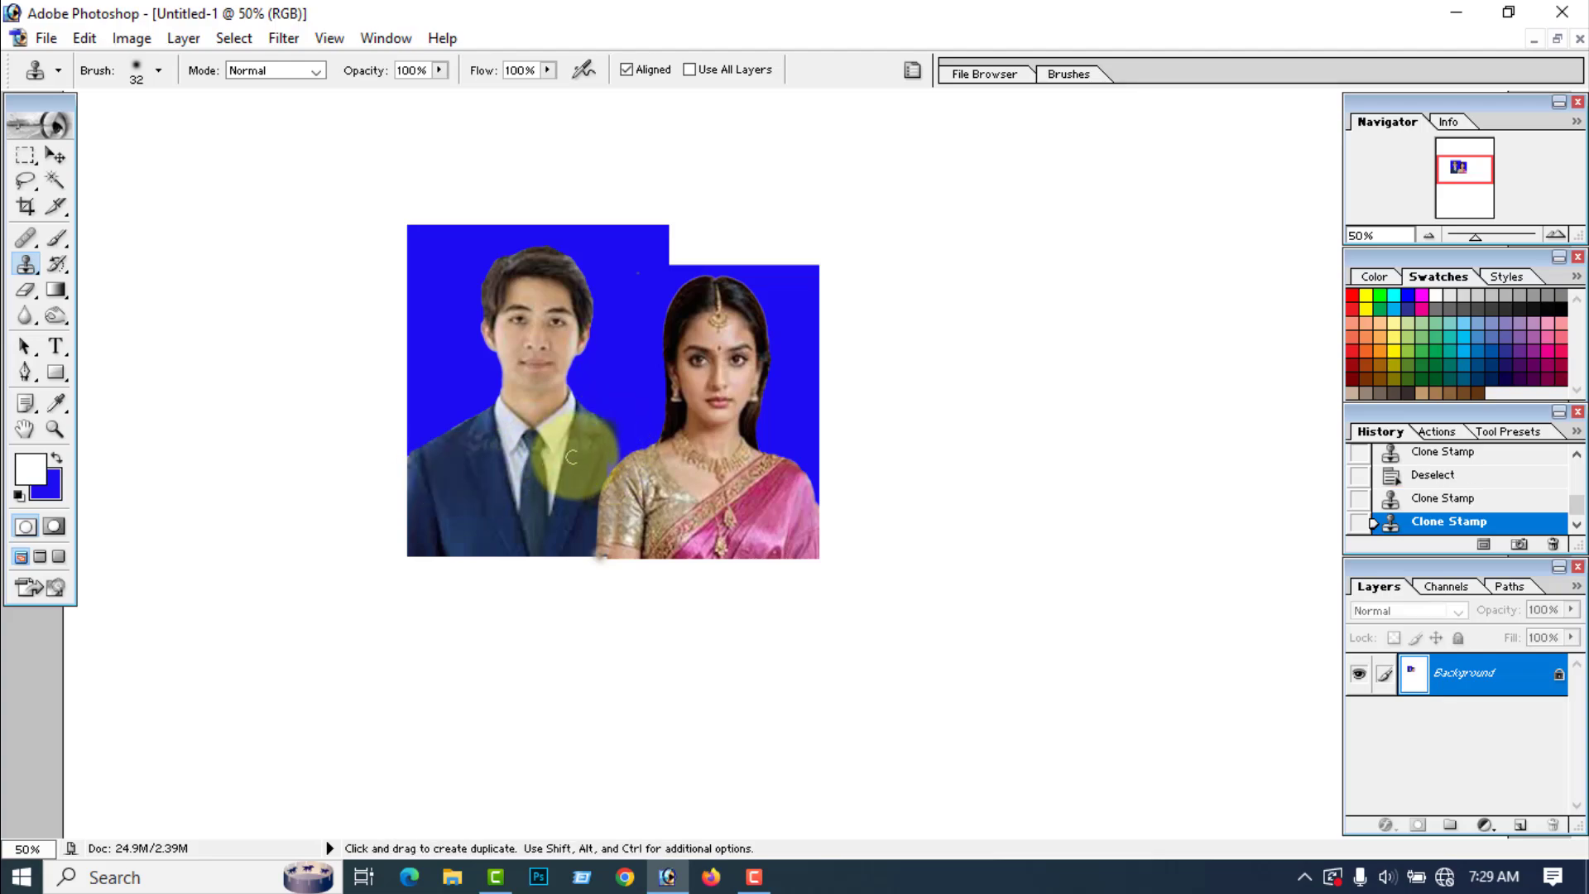
pyautogui.moveTo(609, 429); pyautogui.dragTo(632, 454)
pyautogui.click(632, 453)
# Step: Clean up the edge between the man's extended shoulder and the woman's sleeve with the Eraser, using the blue background color
pyautogui.click(25, 290)
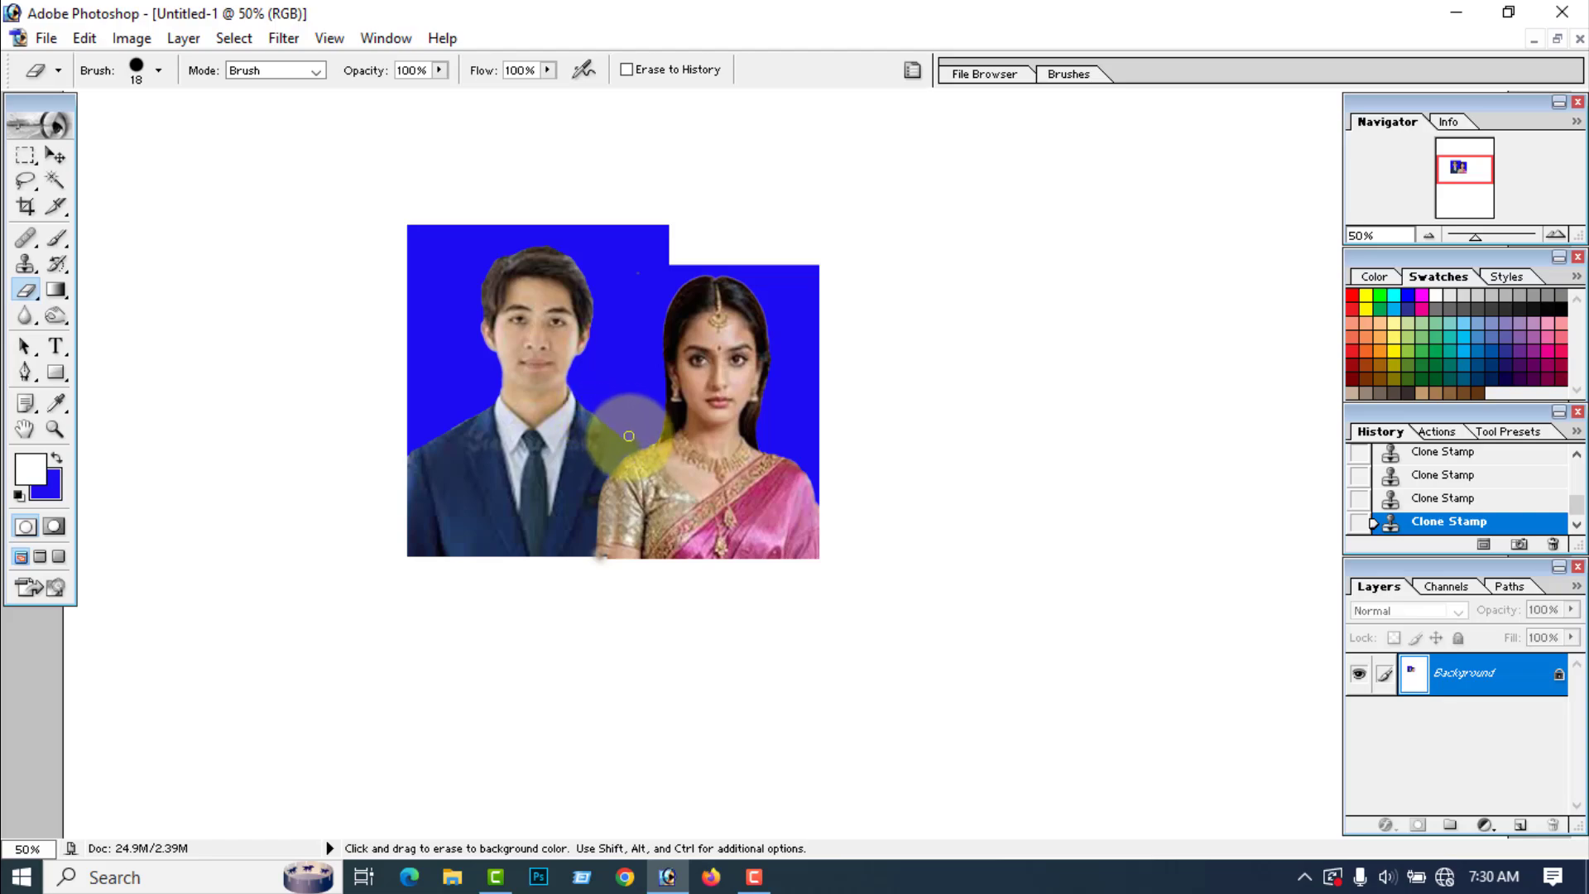
pyautogui.moveTo(639, 447)
pyautogui.mouseDown()
pyautogui.moveTo(612, 405)
pyautogui.moveTo(621, 416)
pyautogui.mouseUp()
pyautogui.scroll(3, 62, 515)
pyautogui.scroll(-1, 63, 504)
pyautogui.scroll(-1, 65, 512)
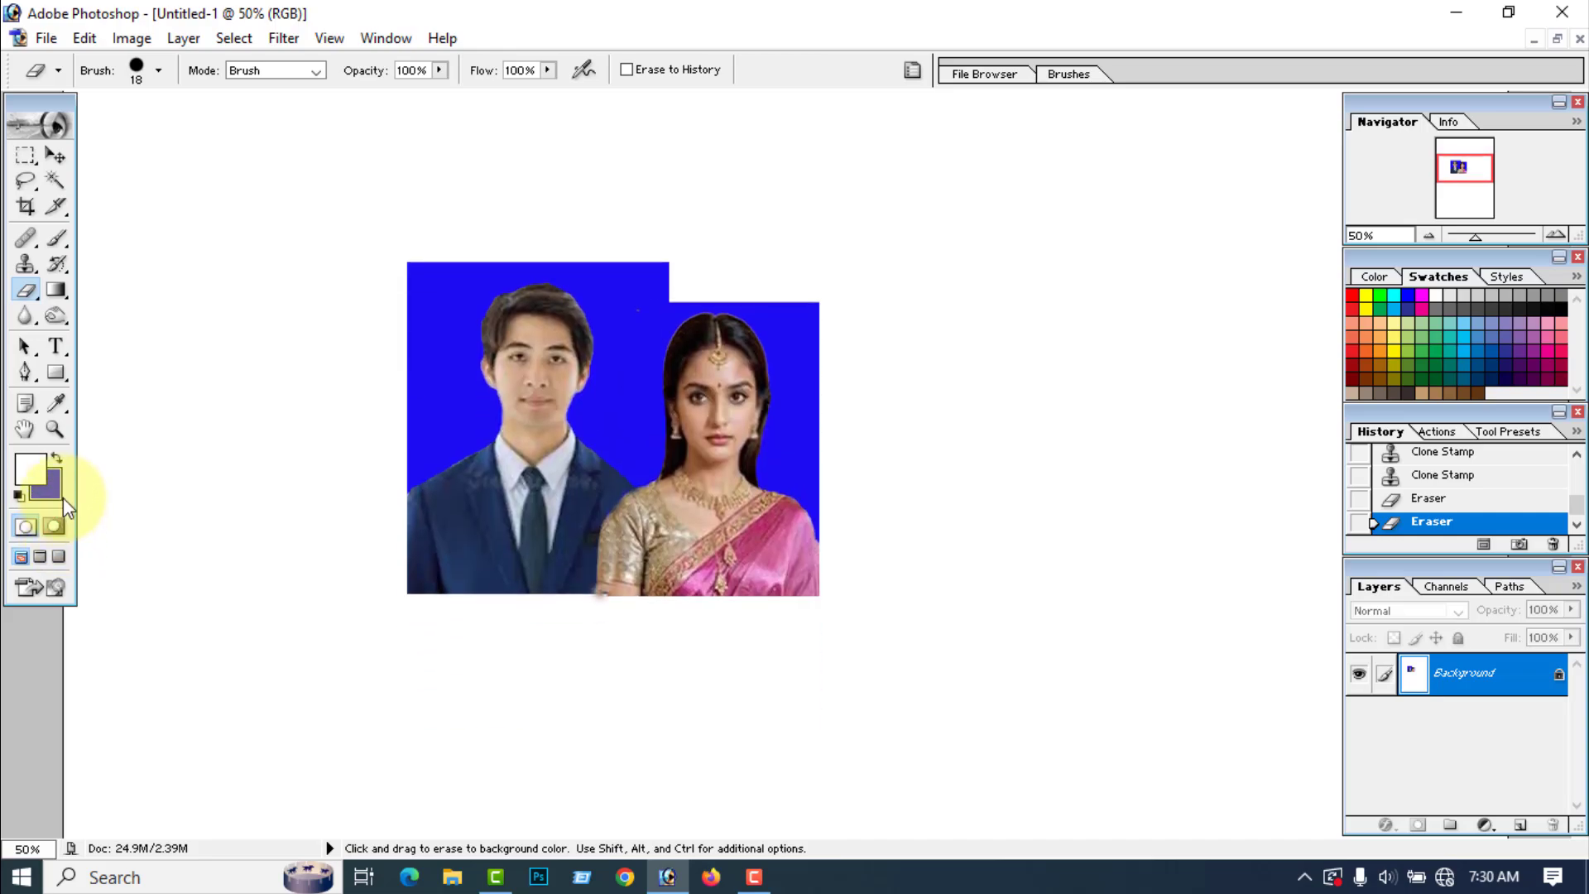
# Step: Crop the canvas around the couple with the Crop tool at 1.9 × 1.5 in and 300 pixels/inch
pyautogui.press('c')
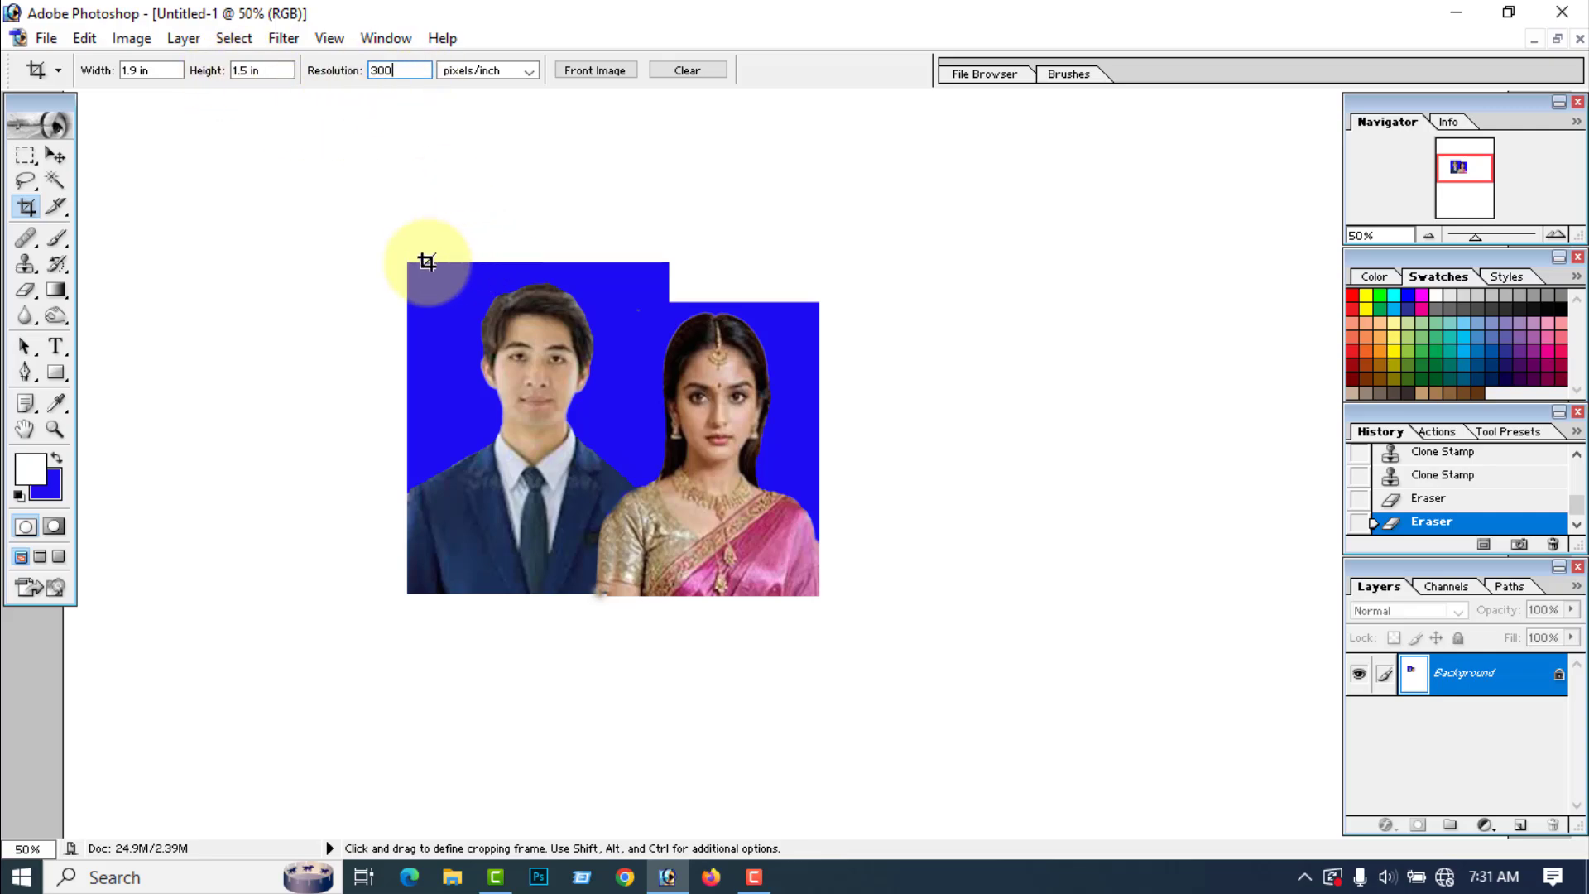
pyautogui.moveTo(414, 267); pyautogui.dragTo(813, 610)
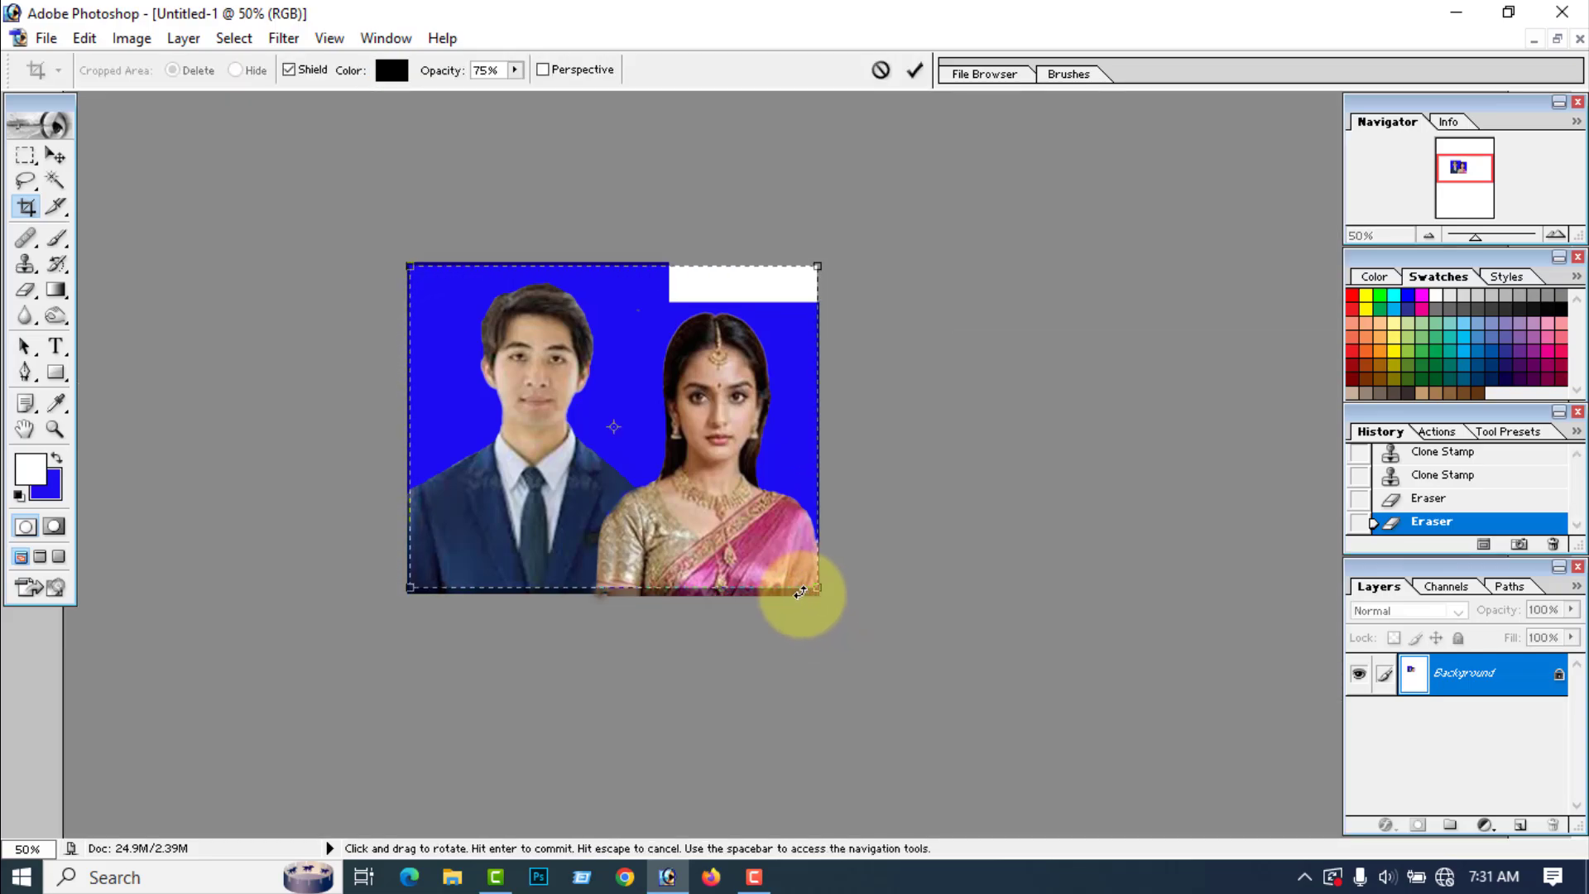
pyautogui.click(916, 71)
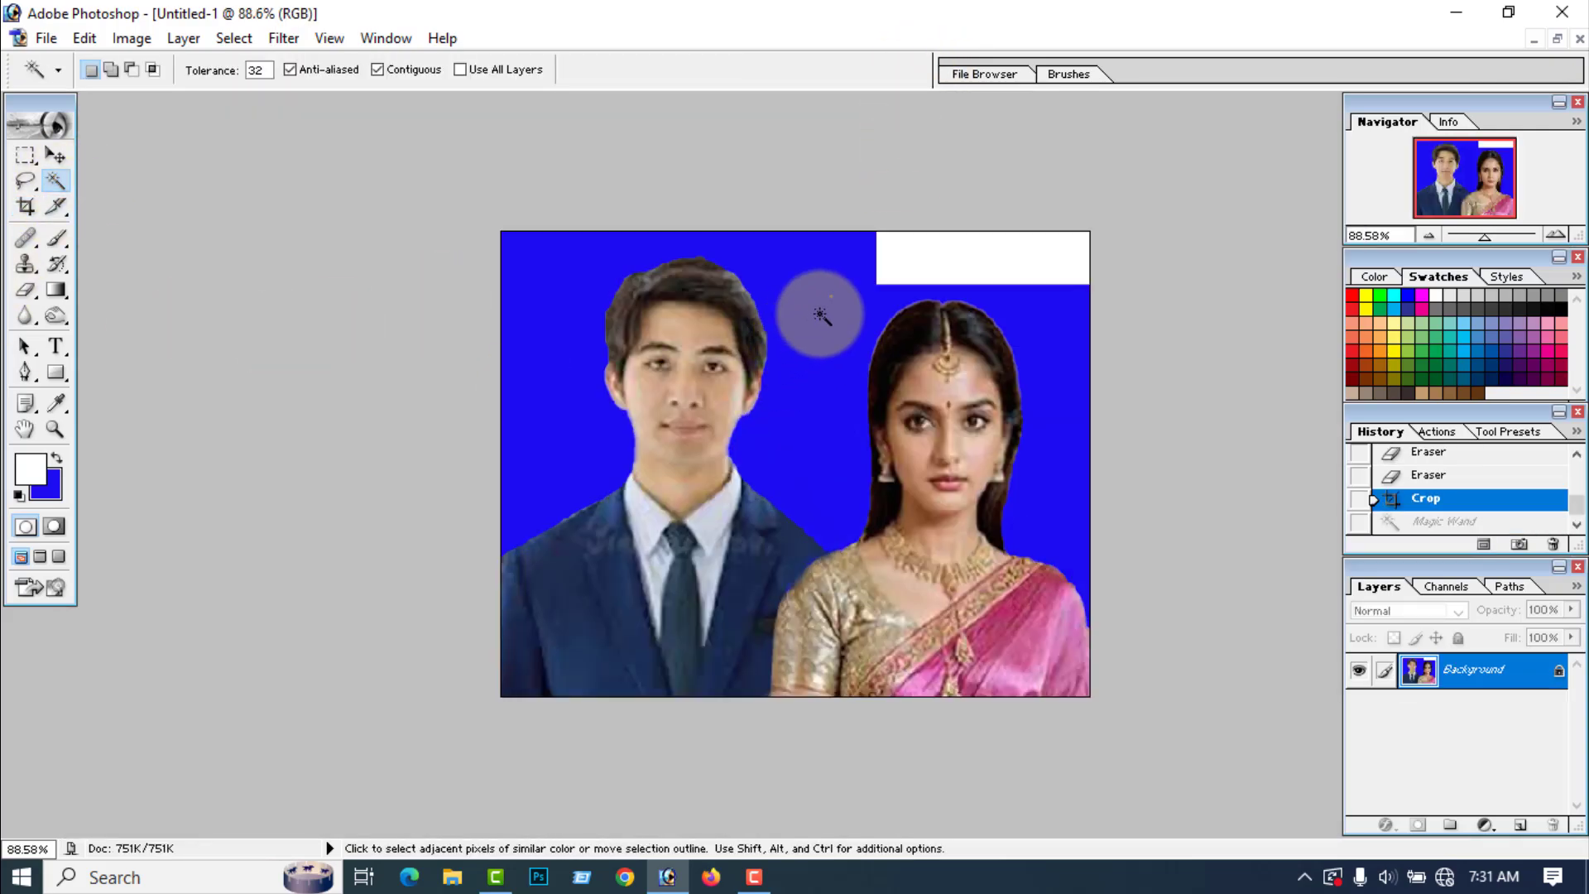
# Step: Select the white strip above the woman with the Magic Wand, fill it with the blue background color, and deselect
pyautogui.click(918, 260)
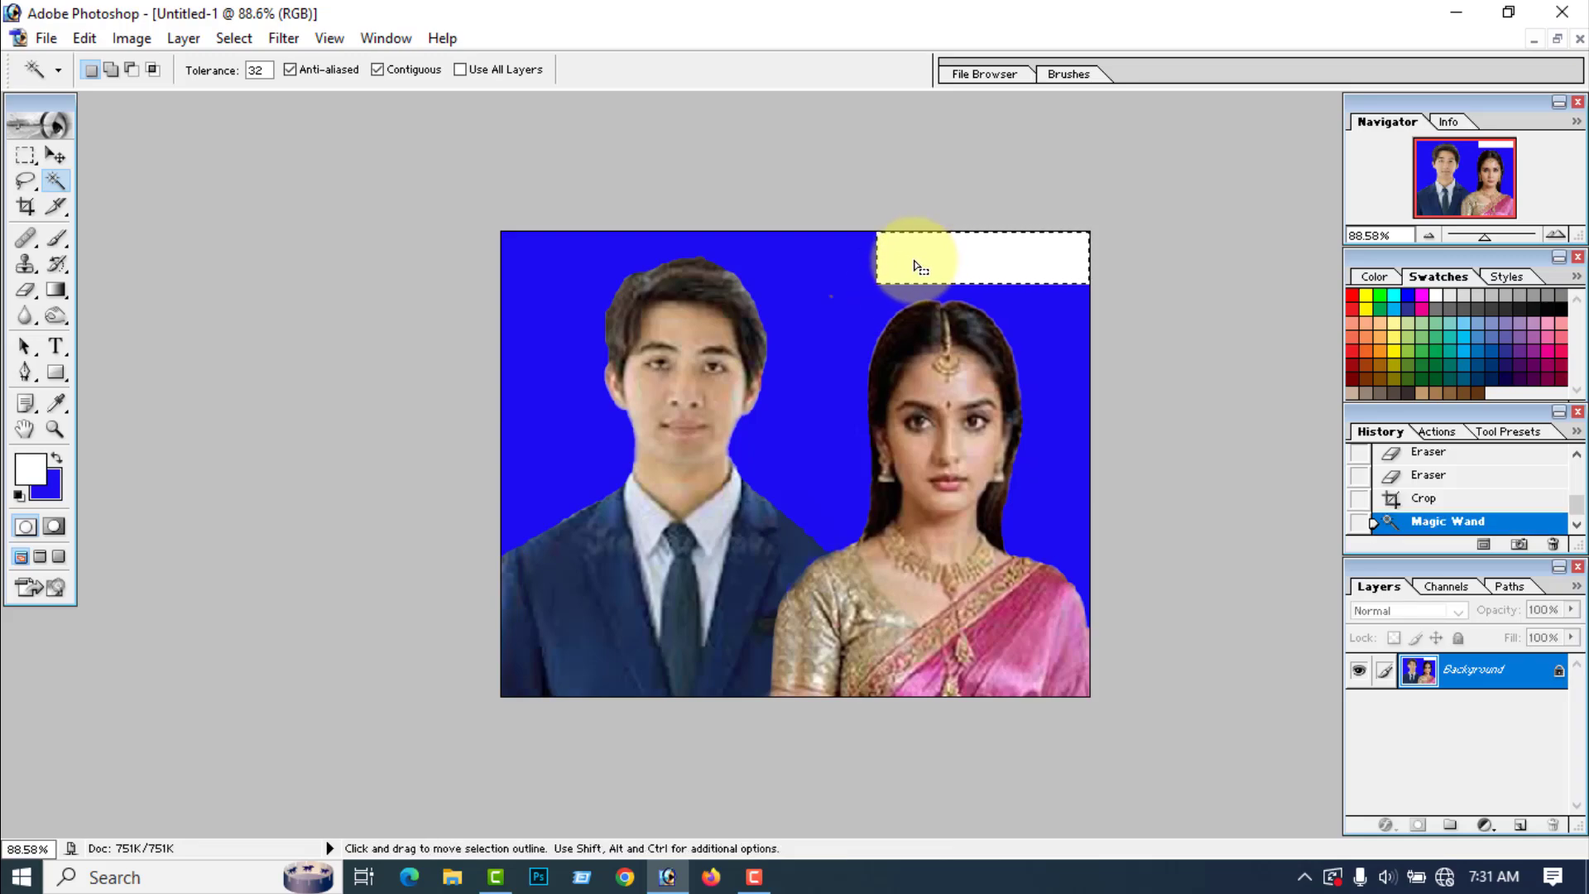
pyautogui.press('ctrl')
pyautogui.hotkey('ctrl', 'BackSpace')
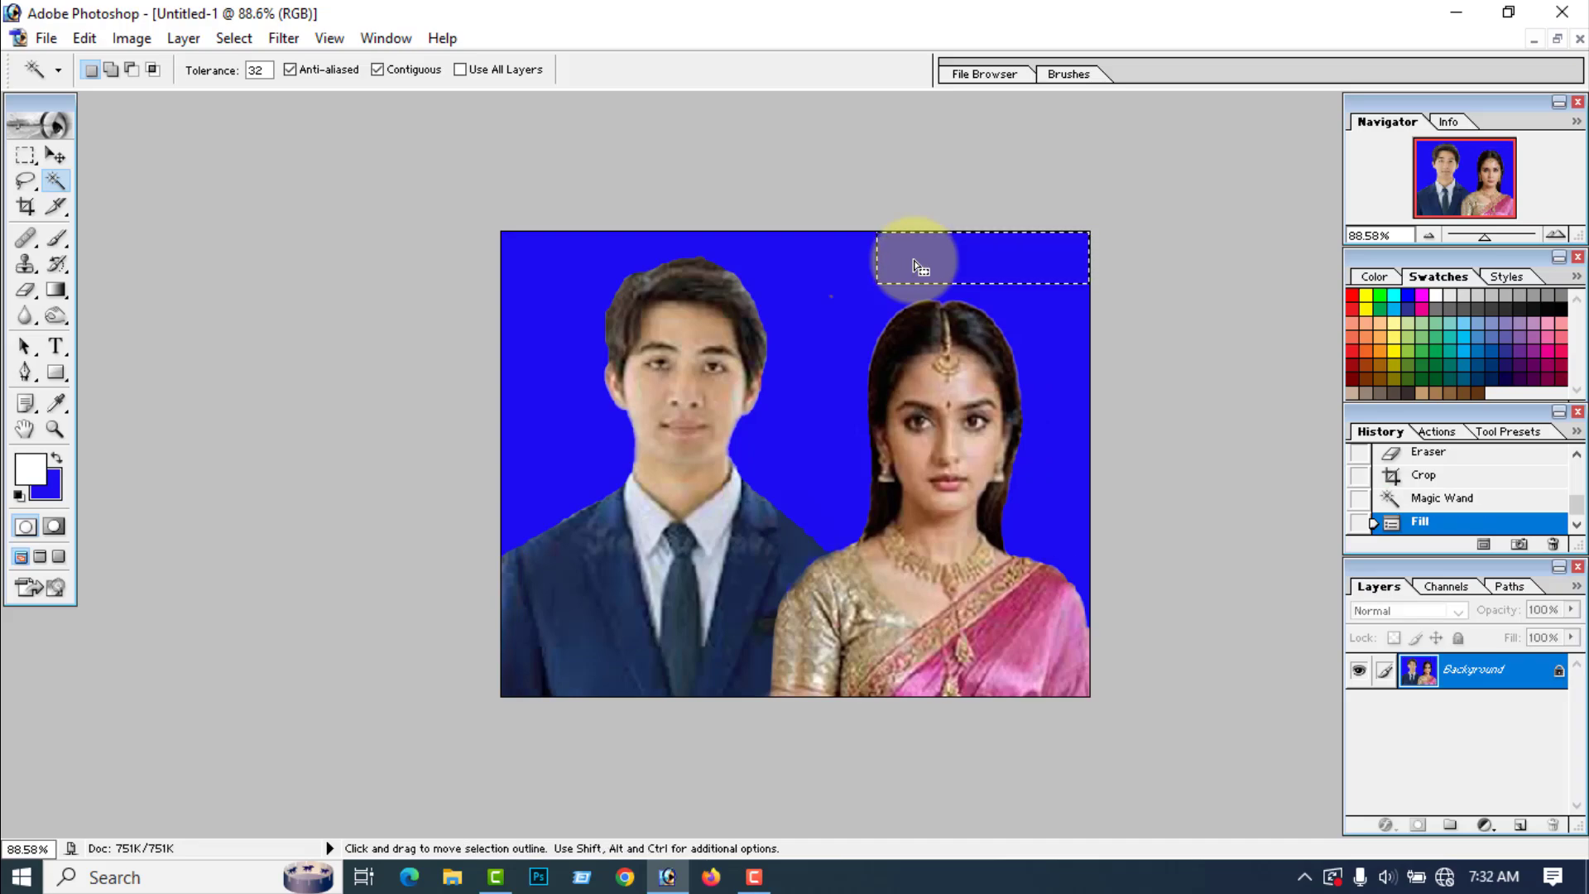
pyautogui.press('ctrl')
pyautogui.hotkey('ctrl', 'd')
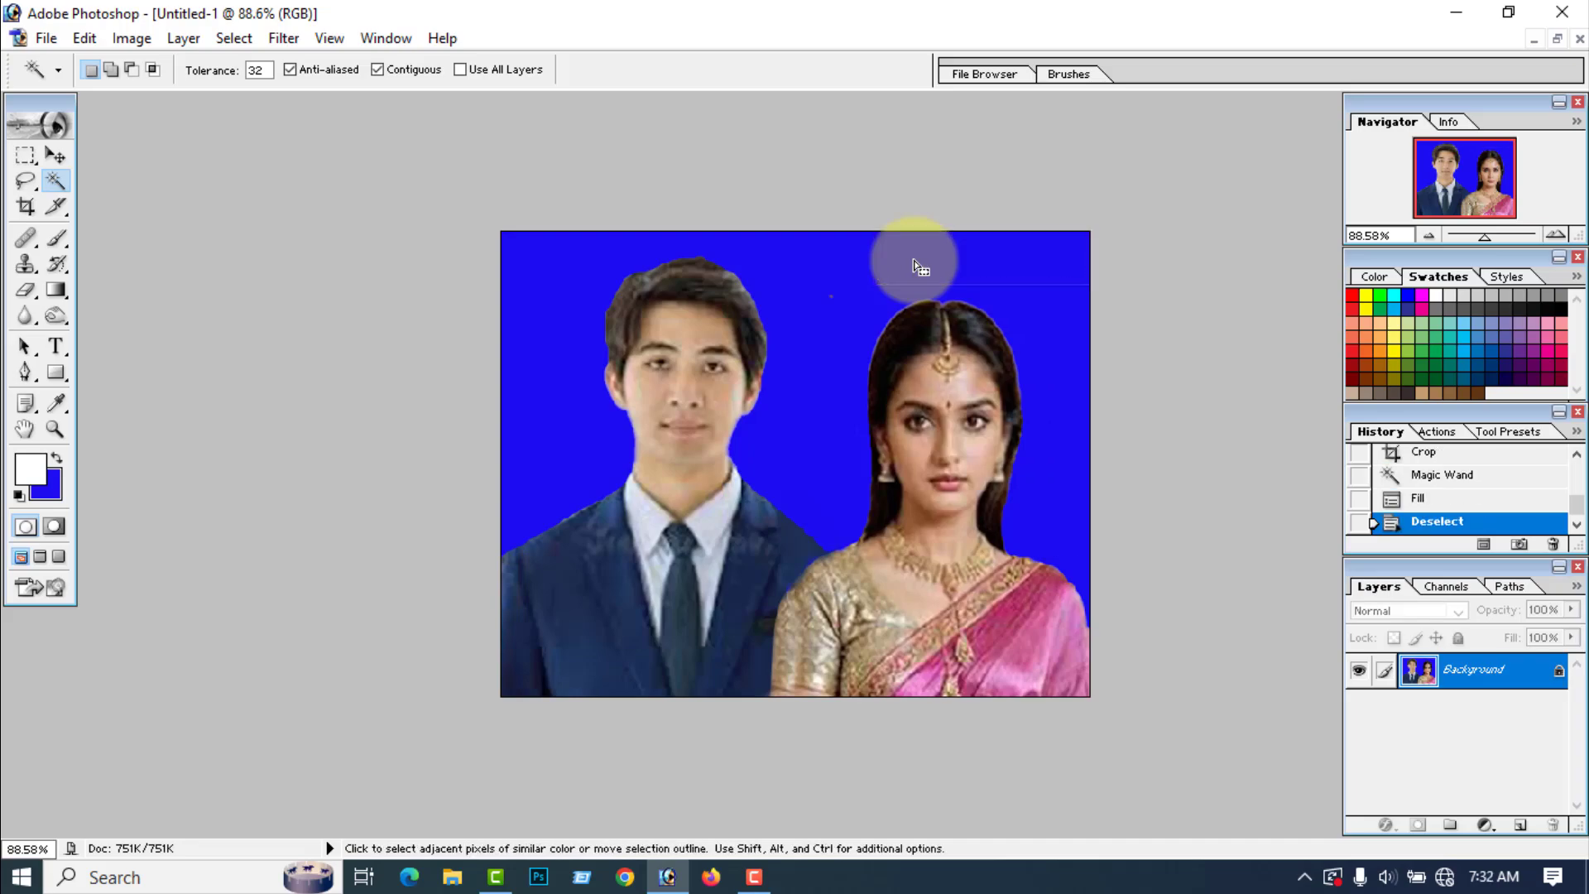
# Step: Select the entire blue area around the couple with the Magic Wand, refill it with the background color, and deselect
pyautogui.click(799, 422)
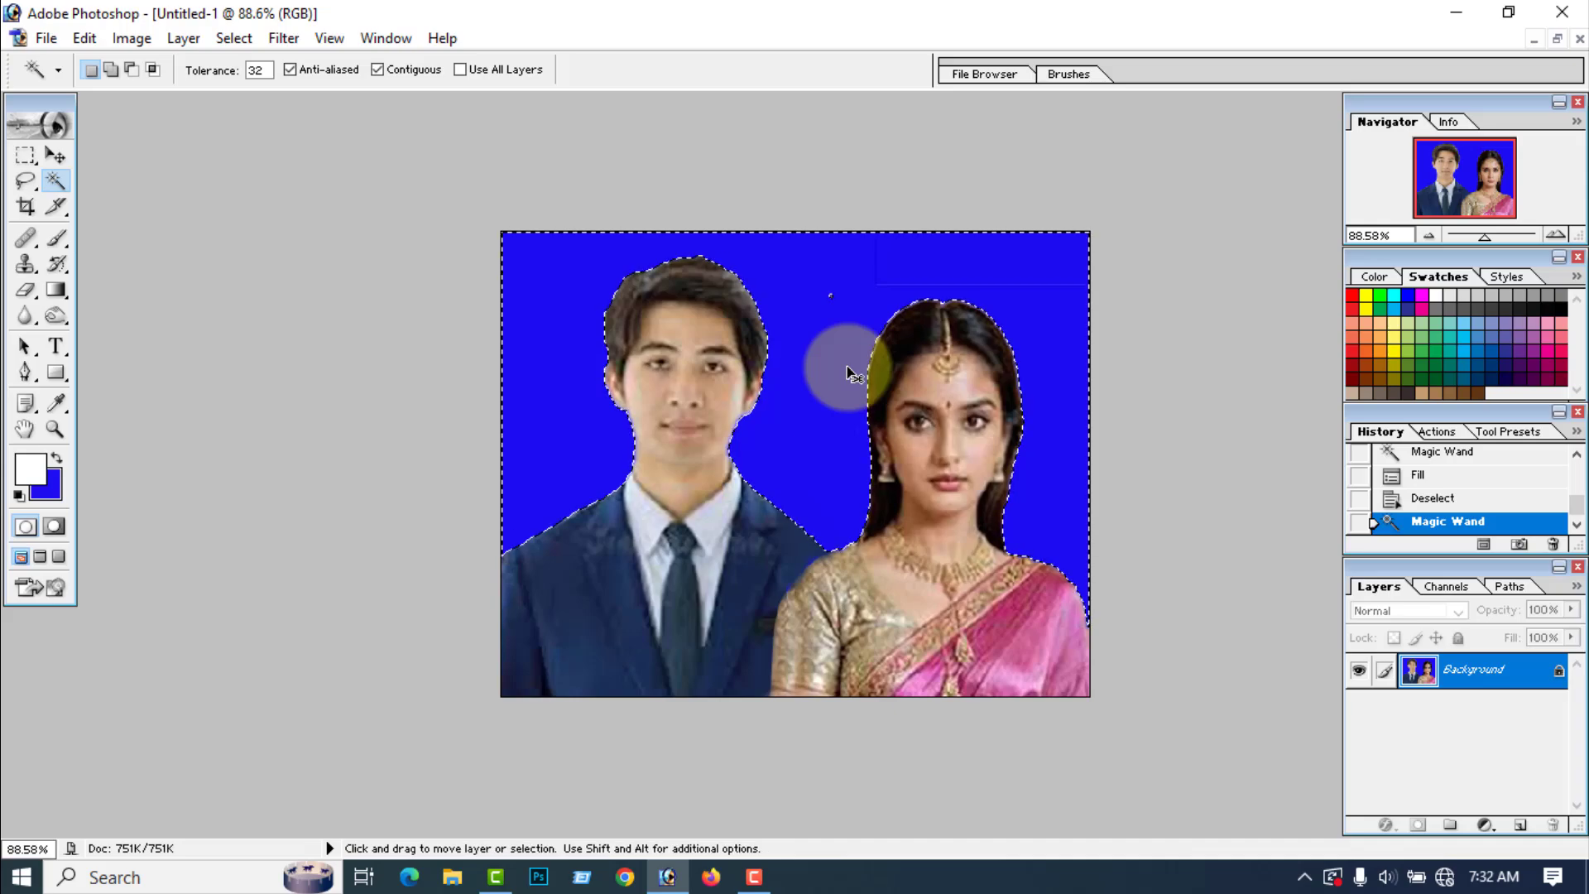
pyautogui.hotkey('ctrl', 'BackSpace')
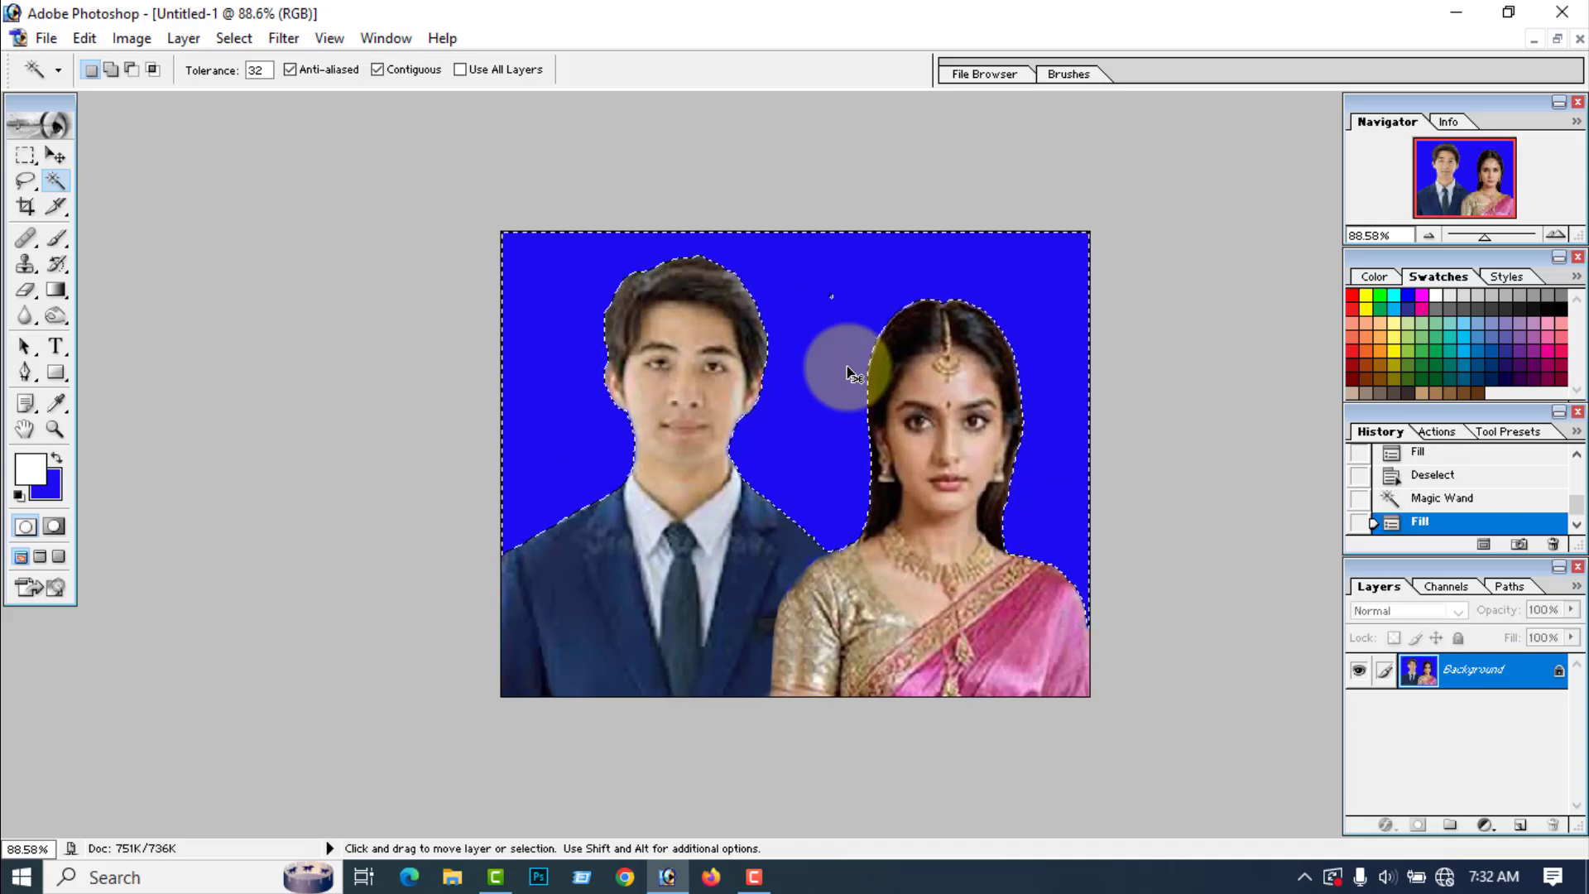
pyautogui.hotkey('ctrl', 'd')
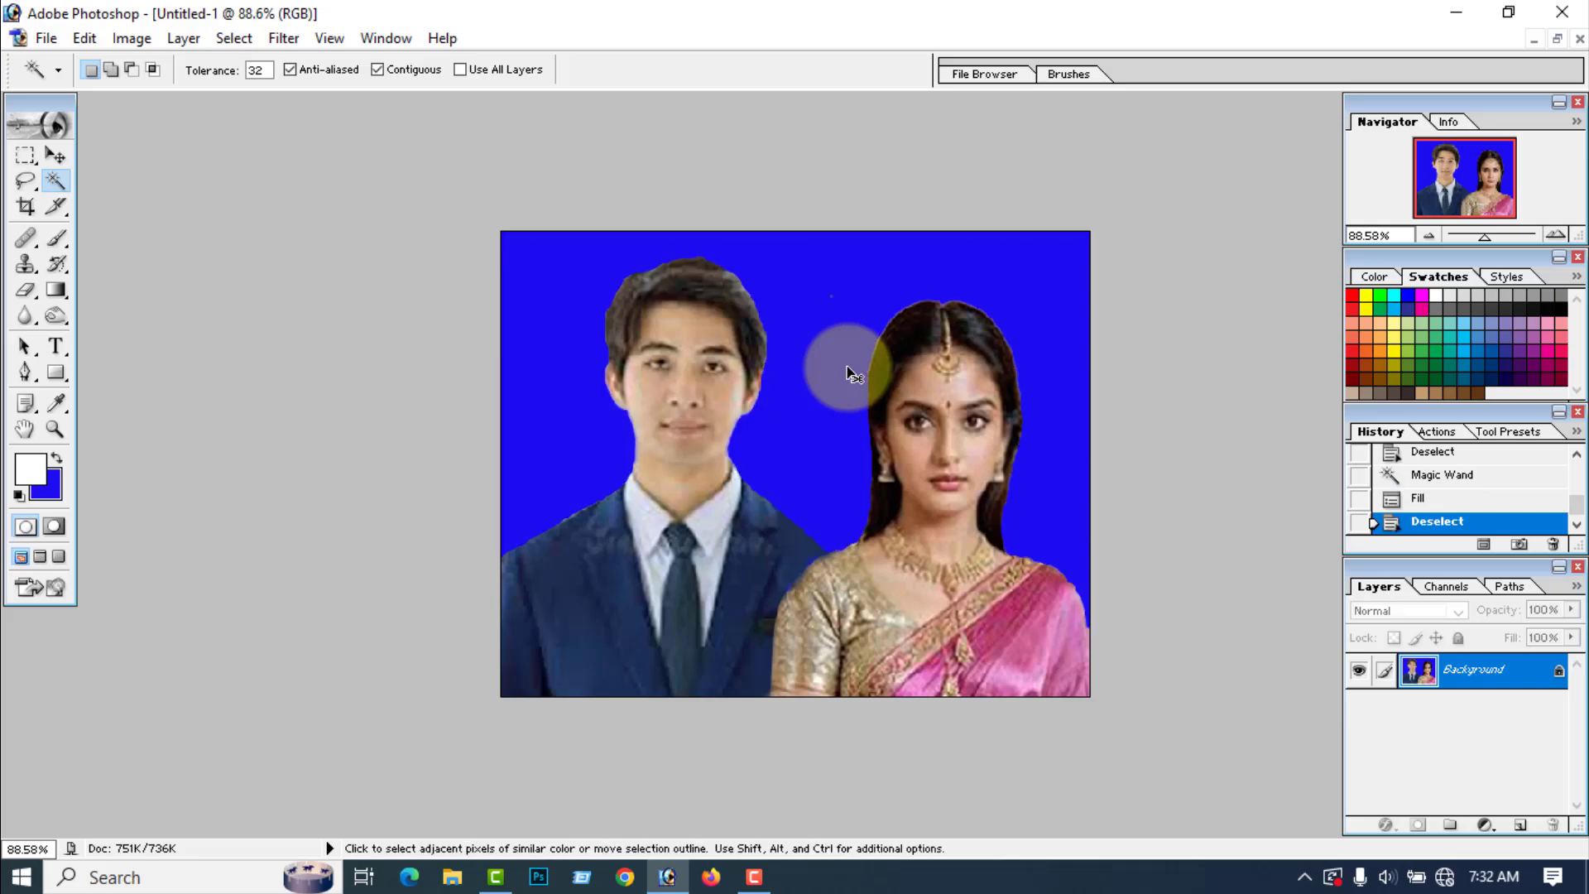
# Step: Save the finished picture to the Desktop as a JPEG named Joint Image with quality 12 (Maximum)
pyautogui.scroll(-5, 878, 413)
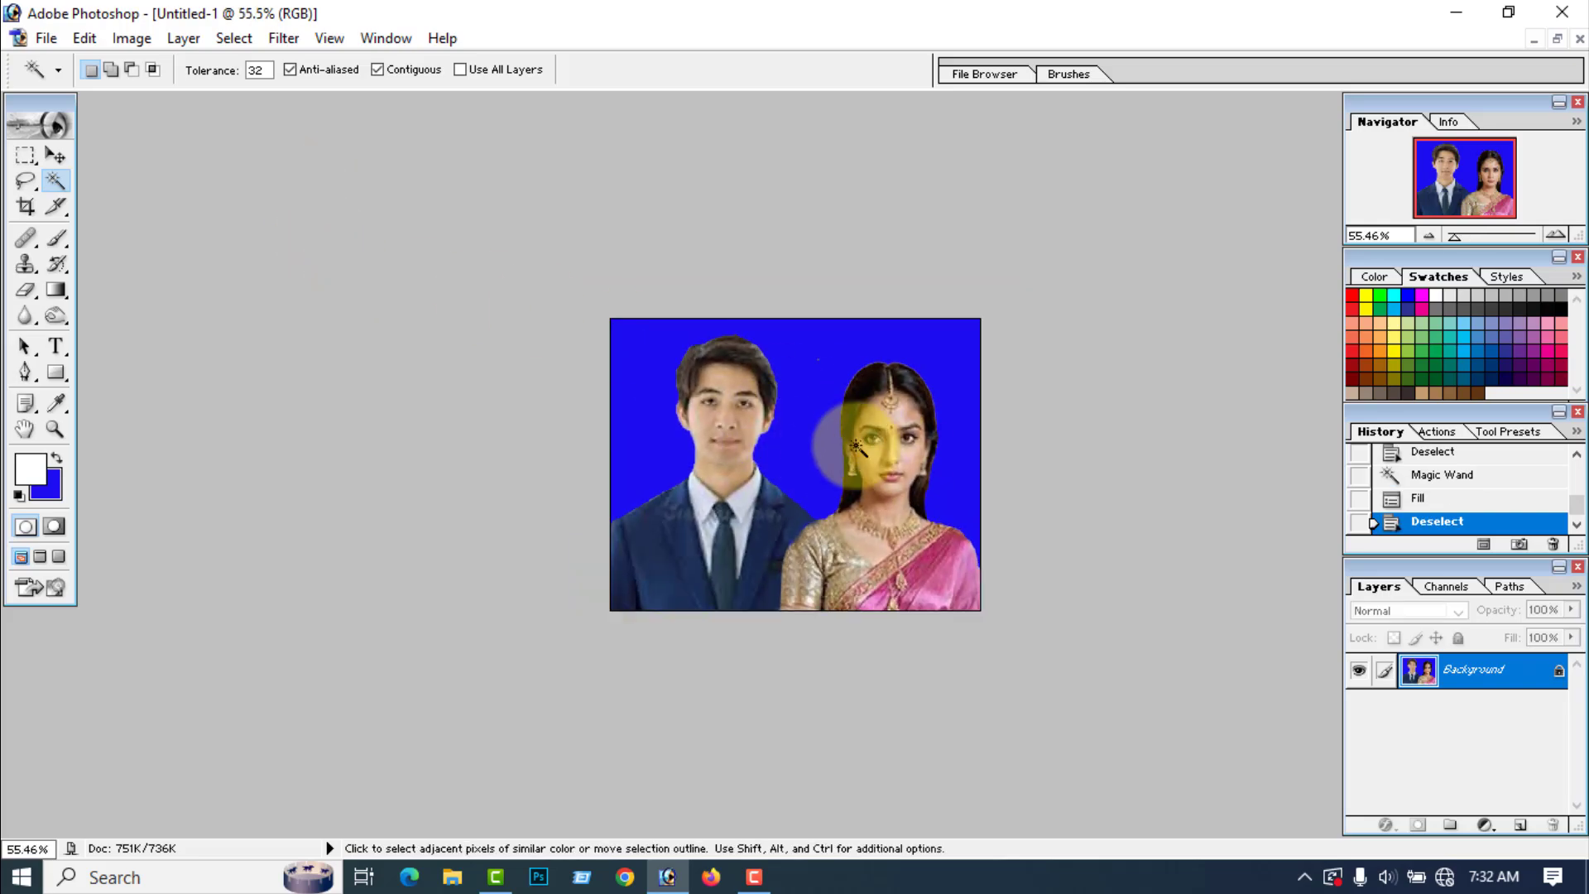
pyautogui.click(47, 39)
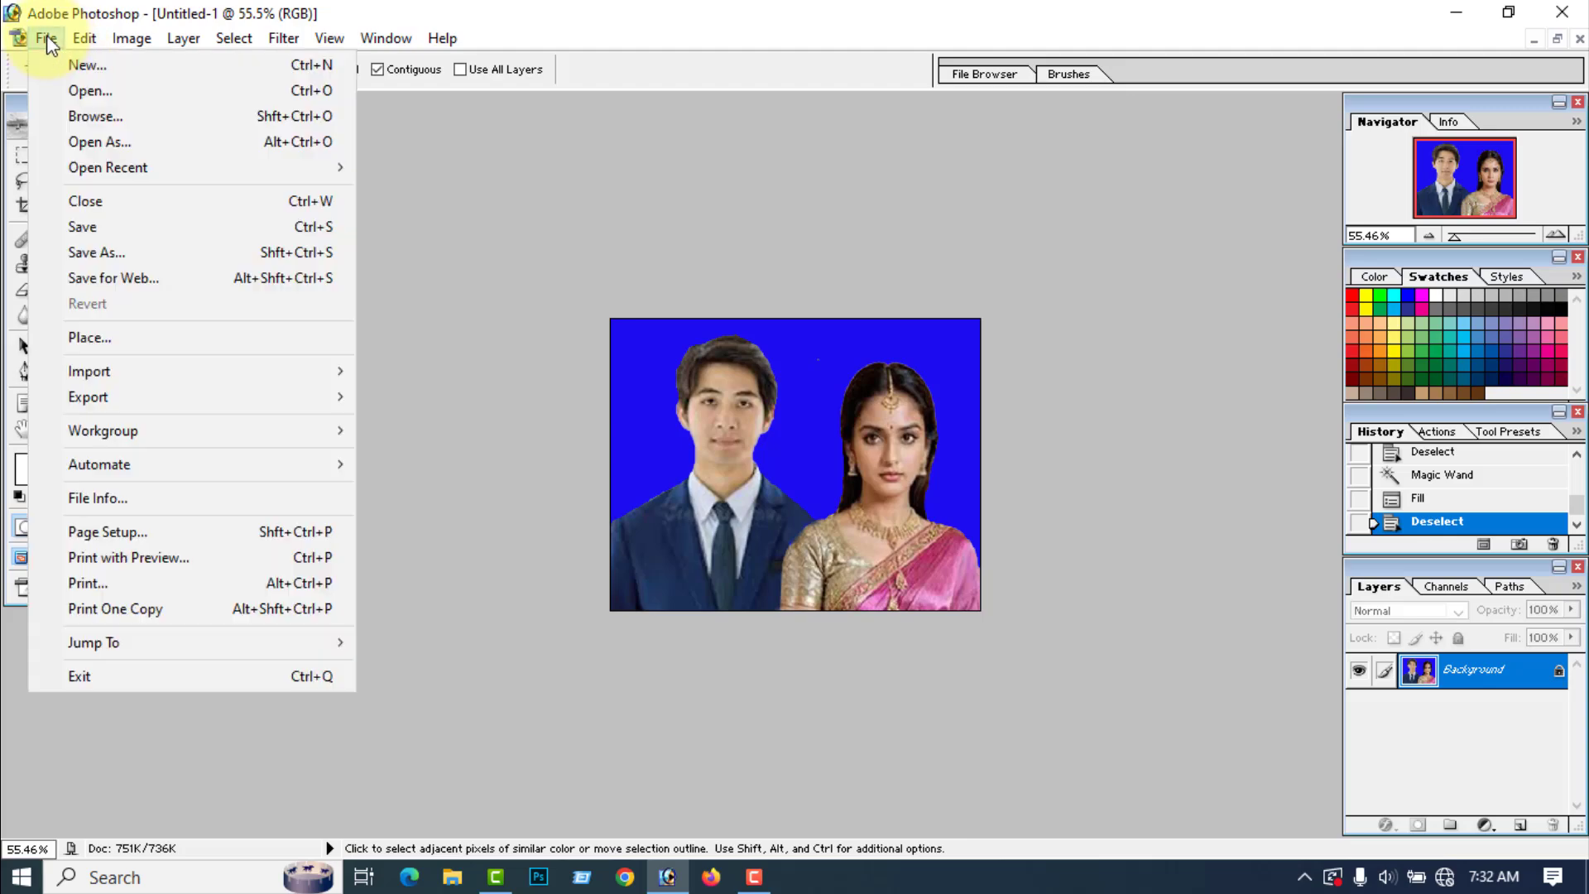
pyautogui.click(121, 252)
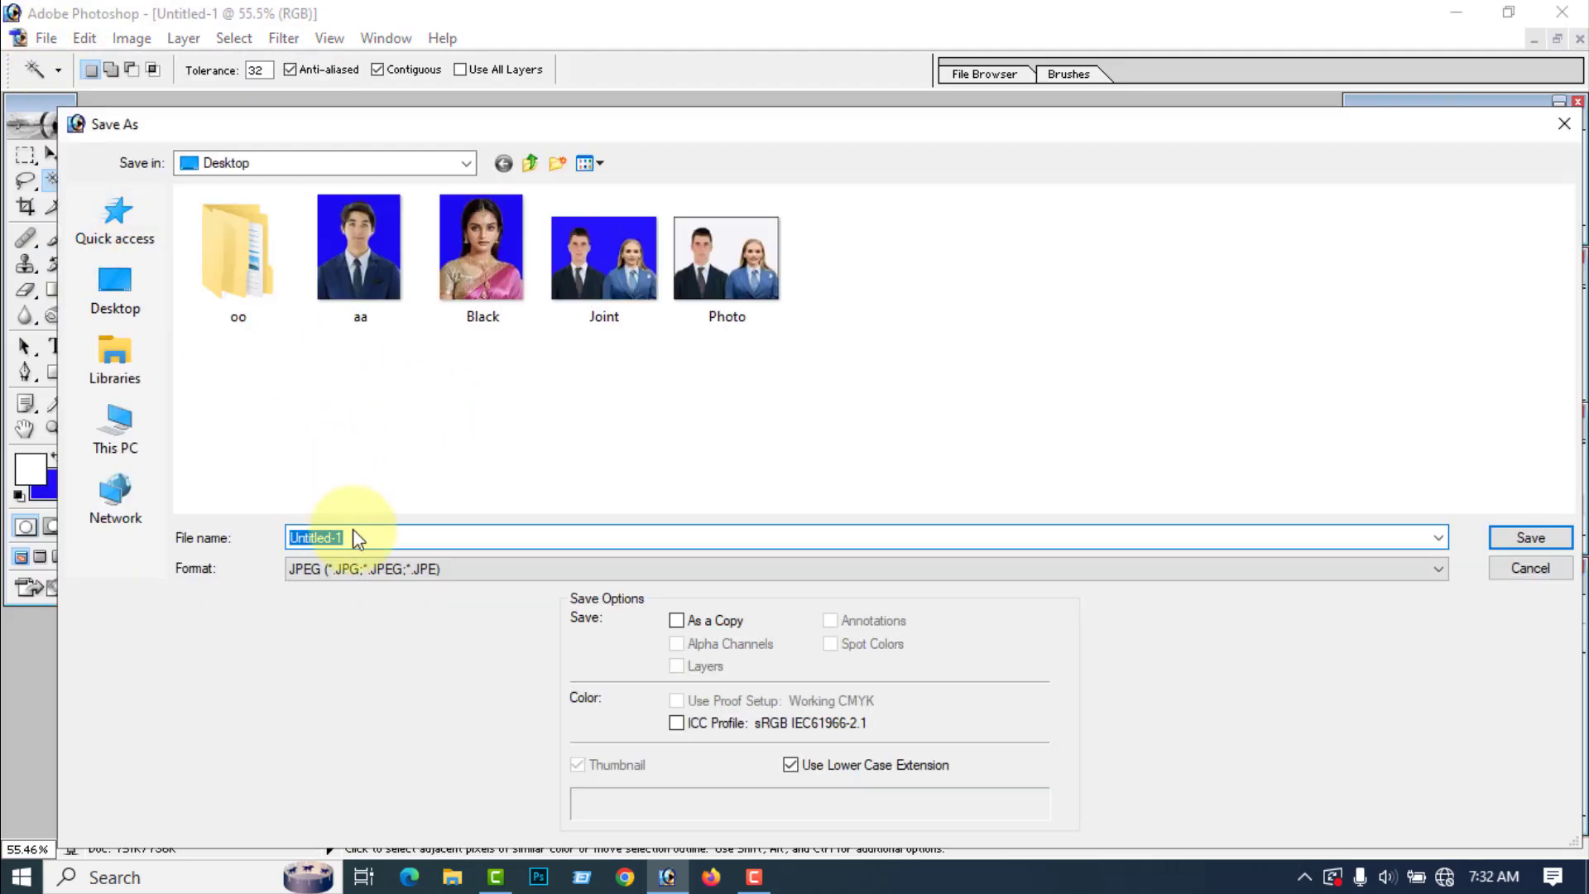
pyautogui.moveTo(357, 537); pyautogui.dragTo(246, 534)
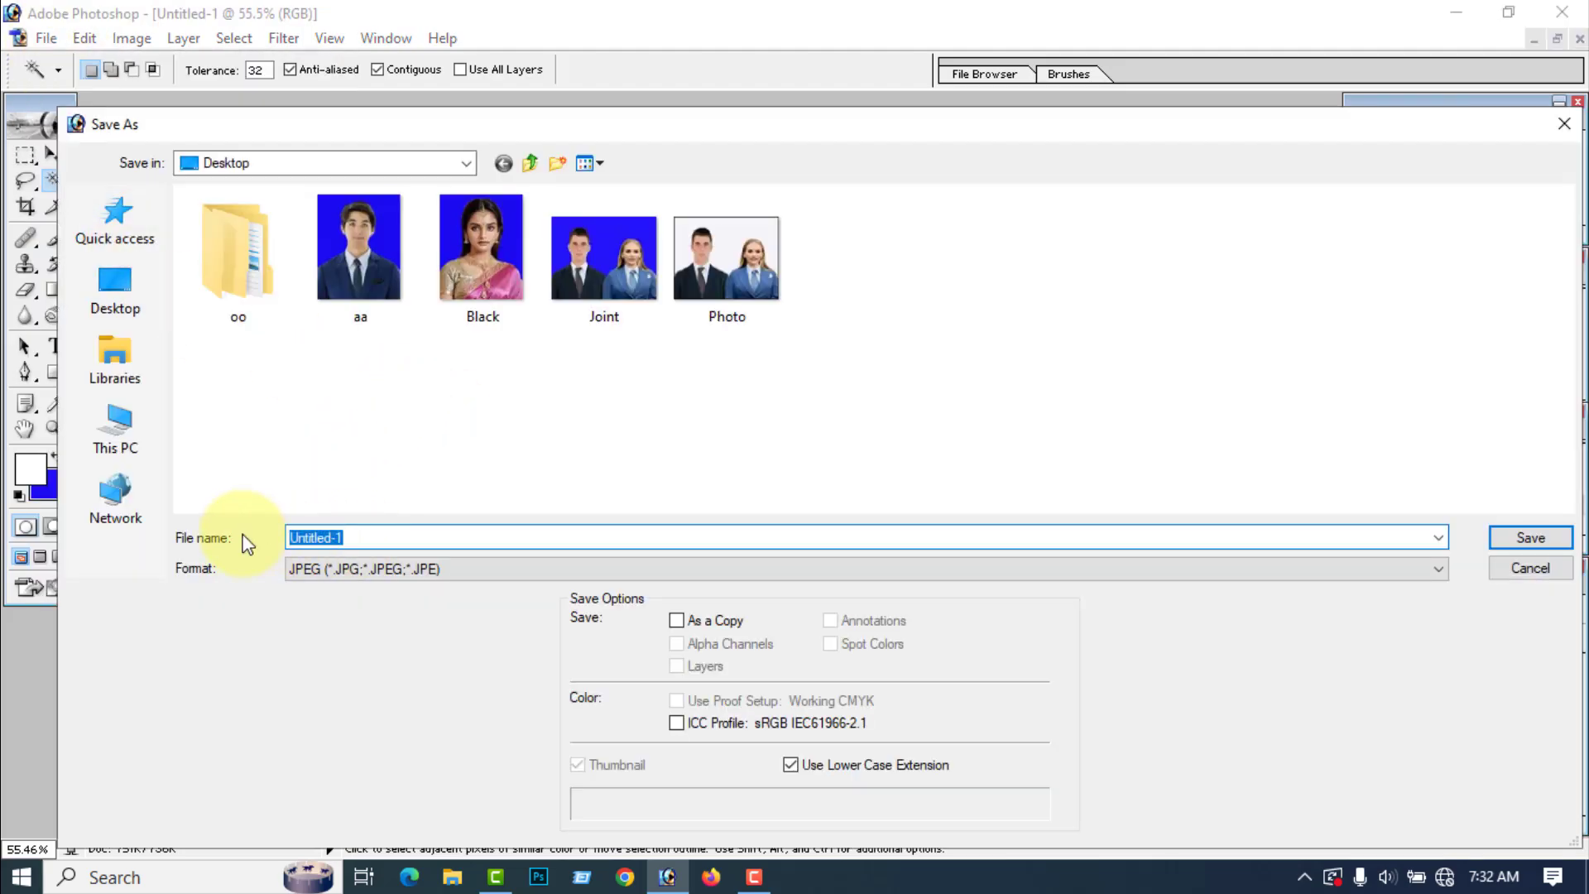
pyautogui.write('Joi')
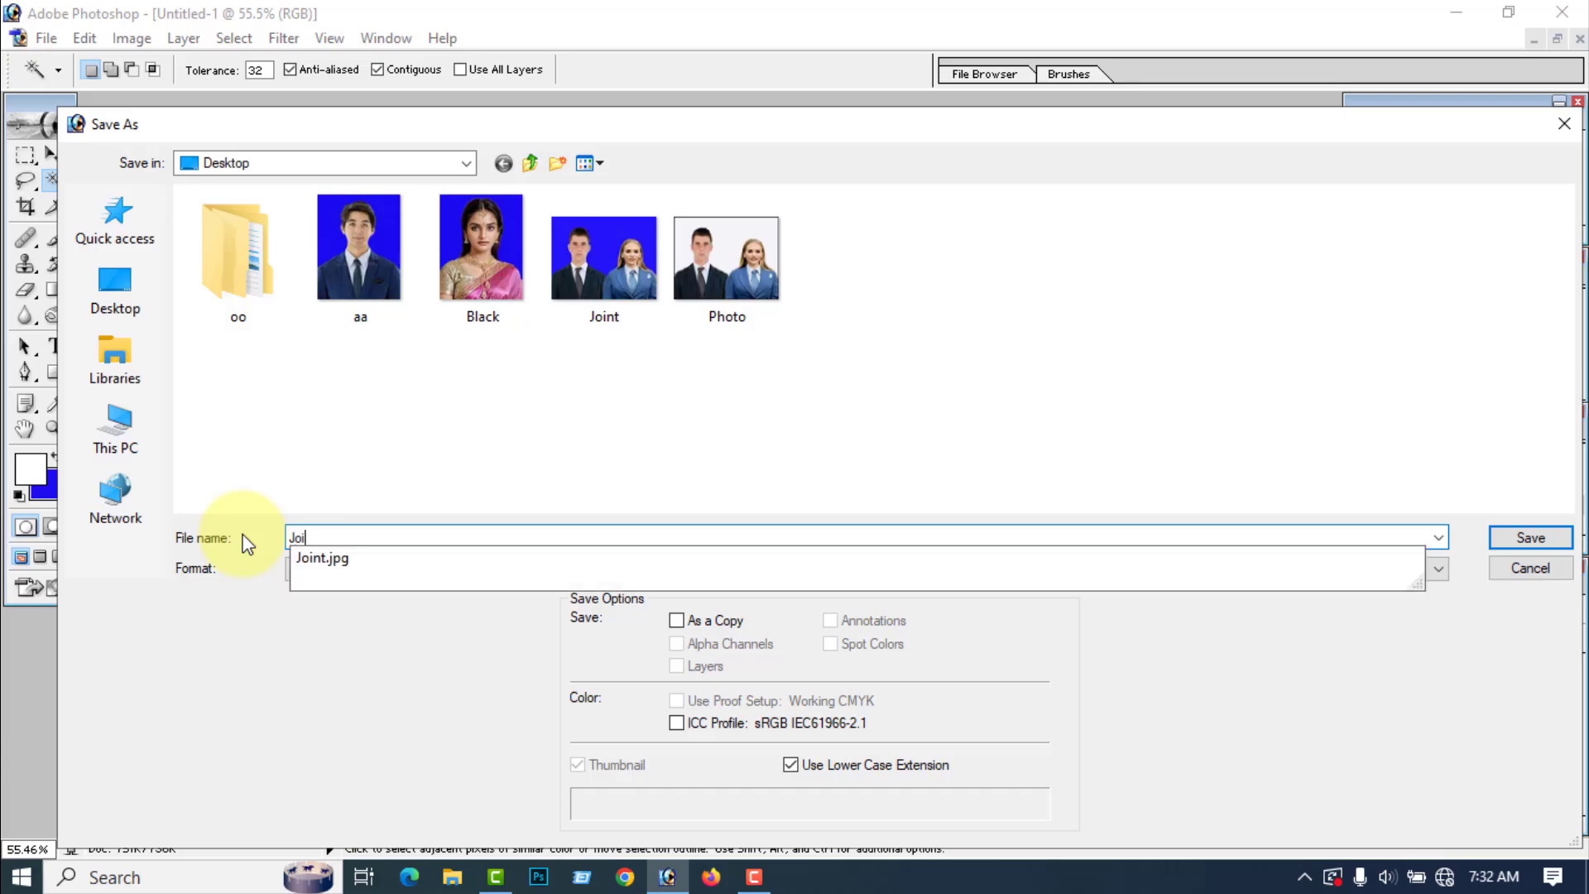
pyautogui.write('nt Image')
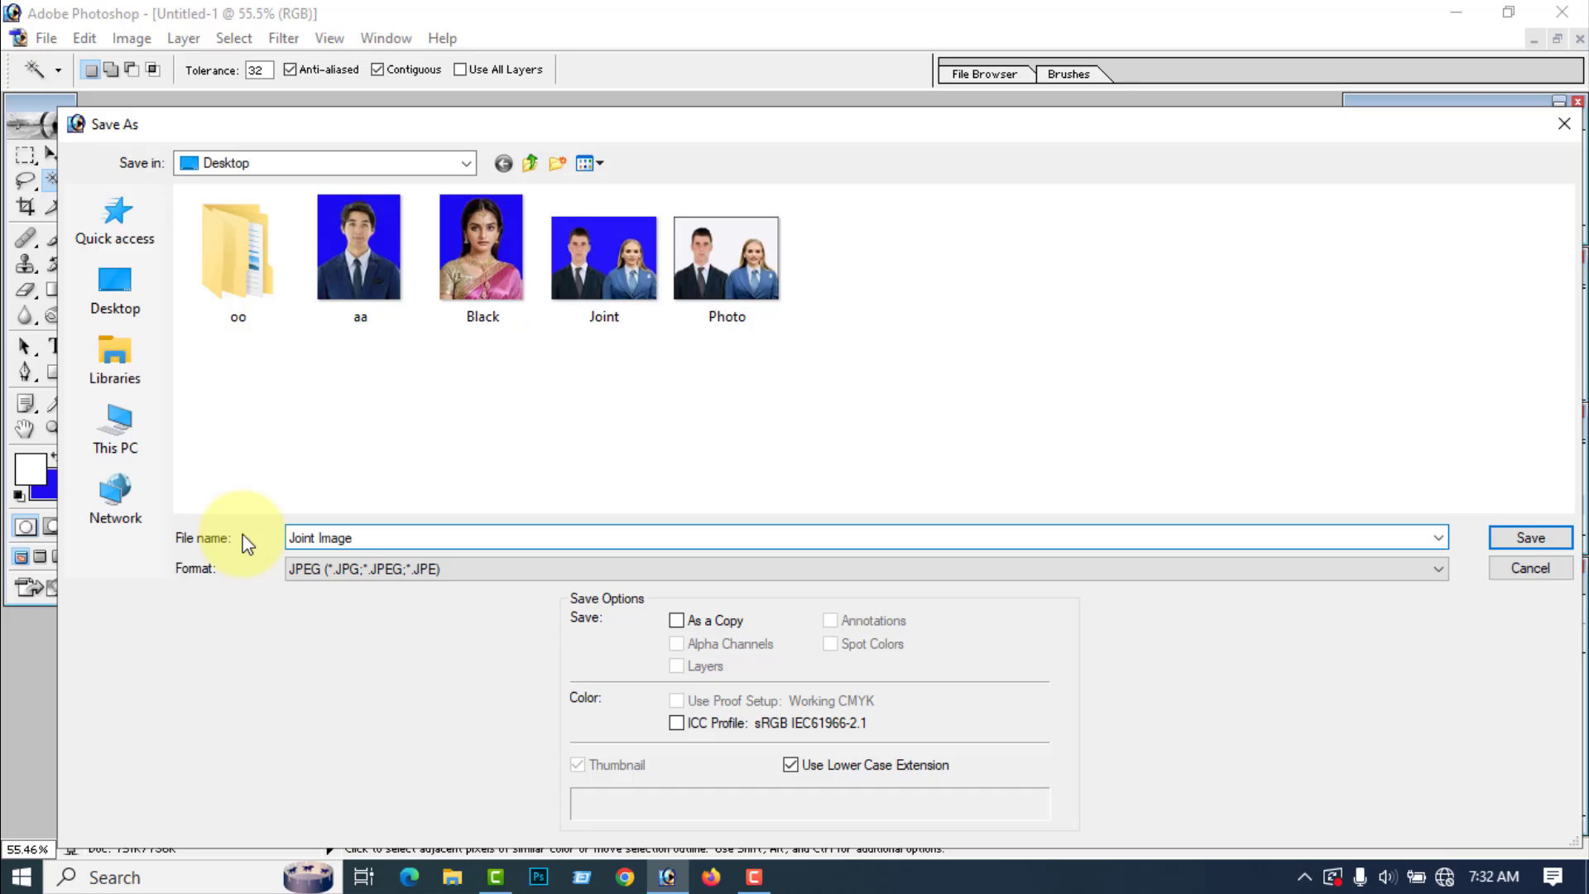
pyautogui.click(116, 306)
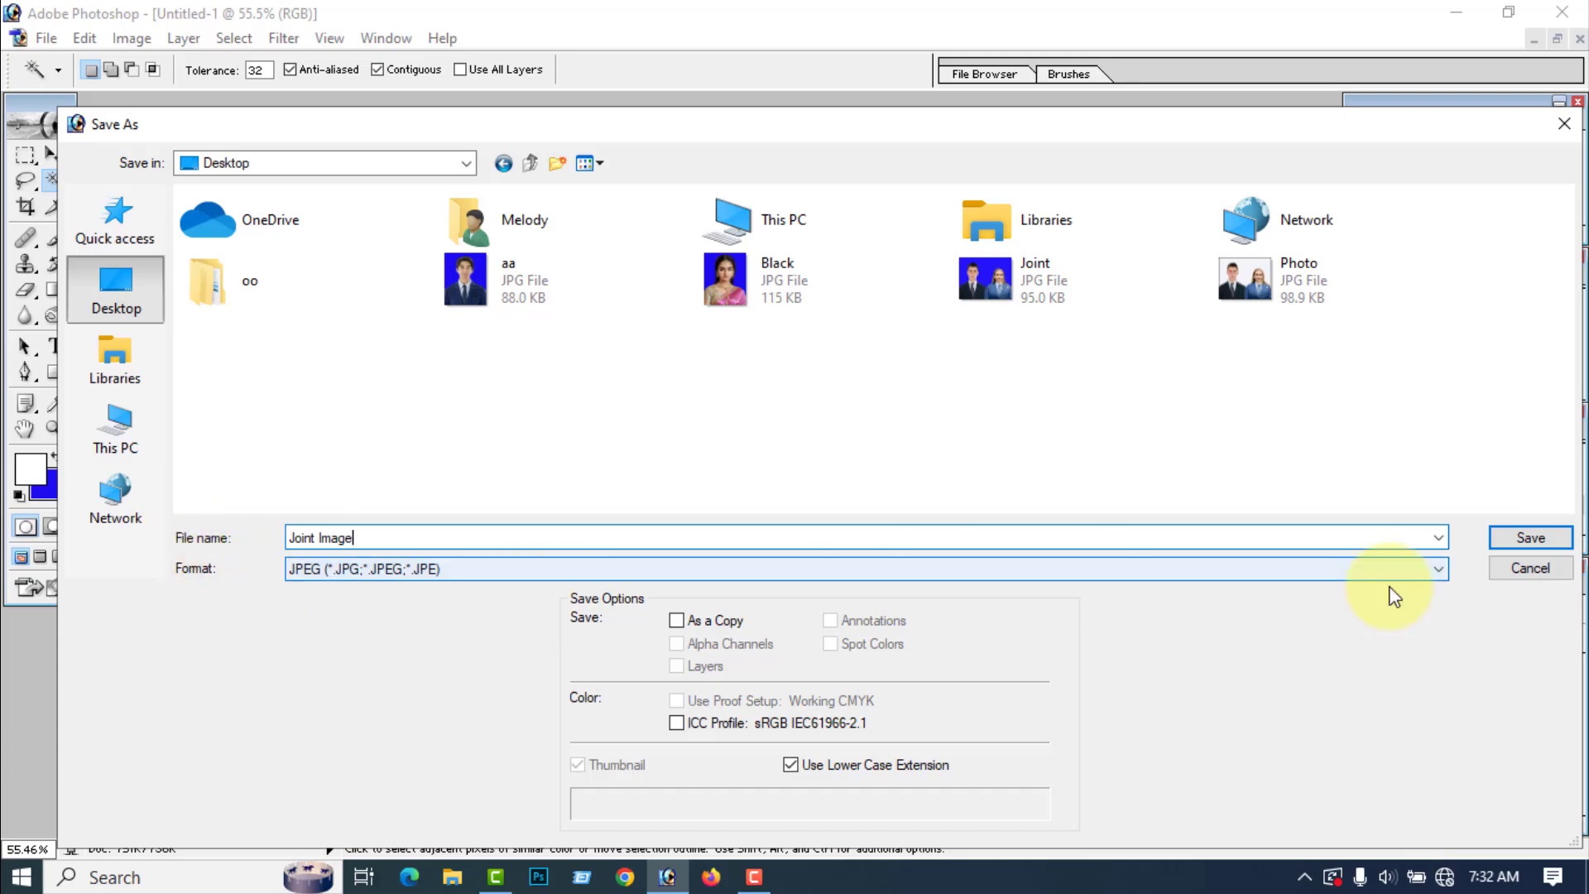
pyautogui.click(1531, 537)
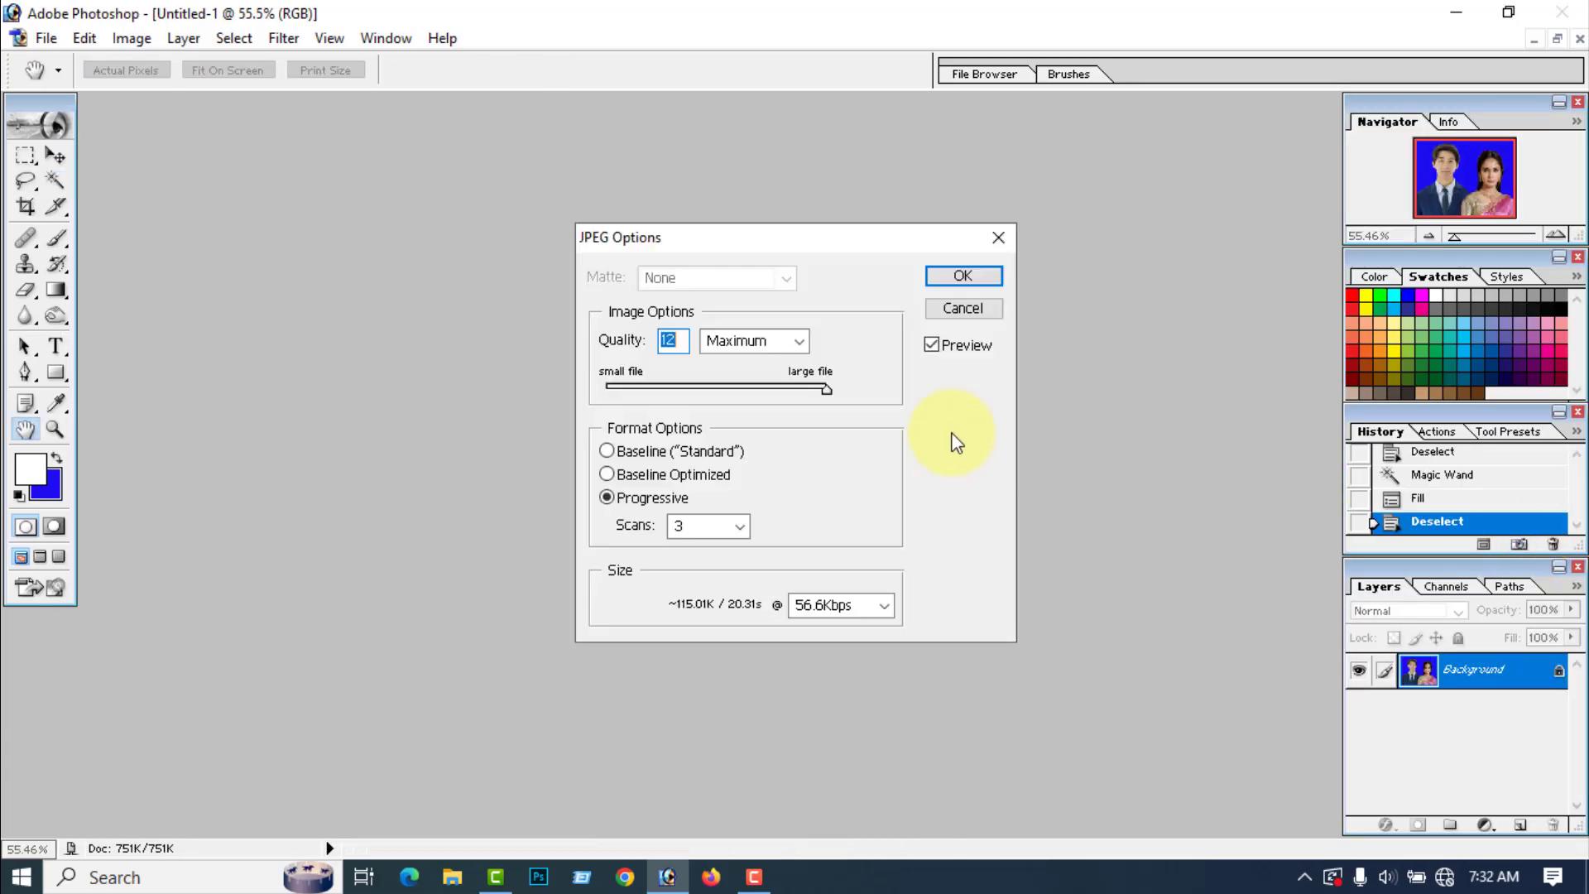
pyautogui.click(963, 276)
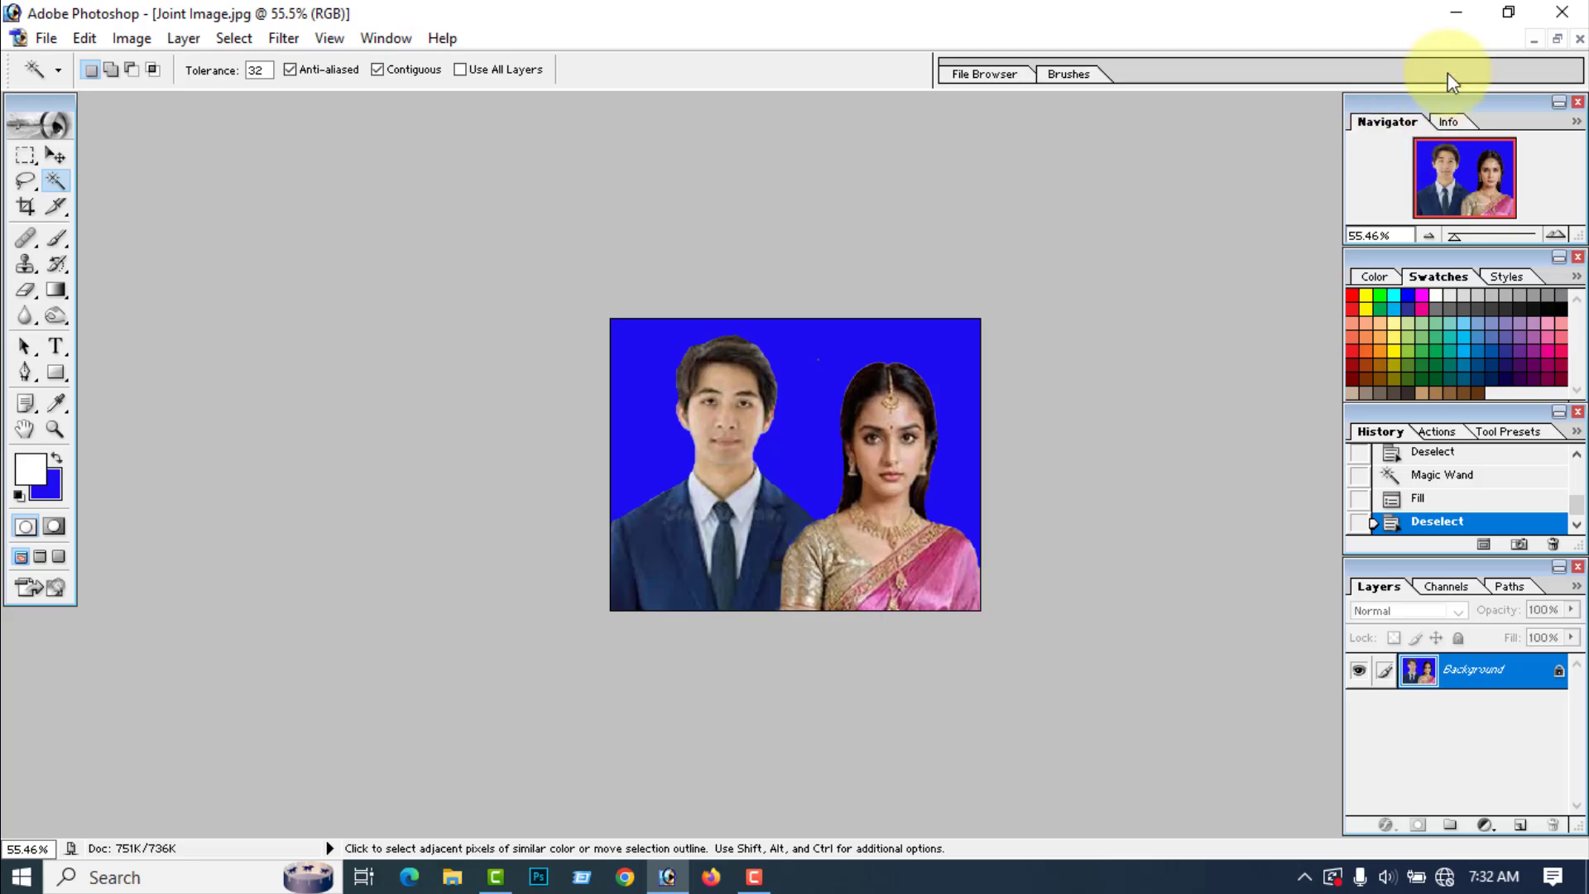
# Step: Check the saved Joint Image file on the Windows desktop, refresh the desktop, and switch back to Photoshop
pyautogui.click(1457, 13)
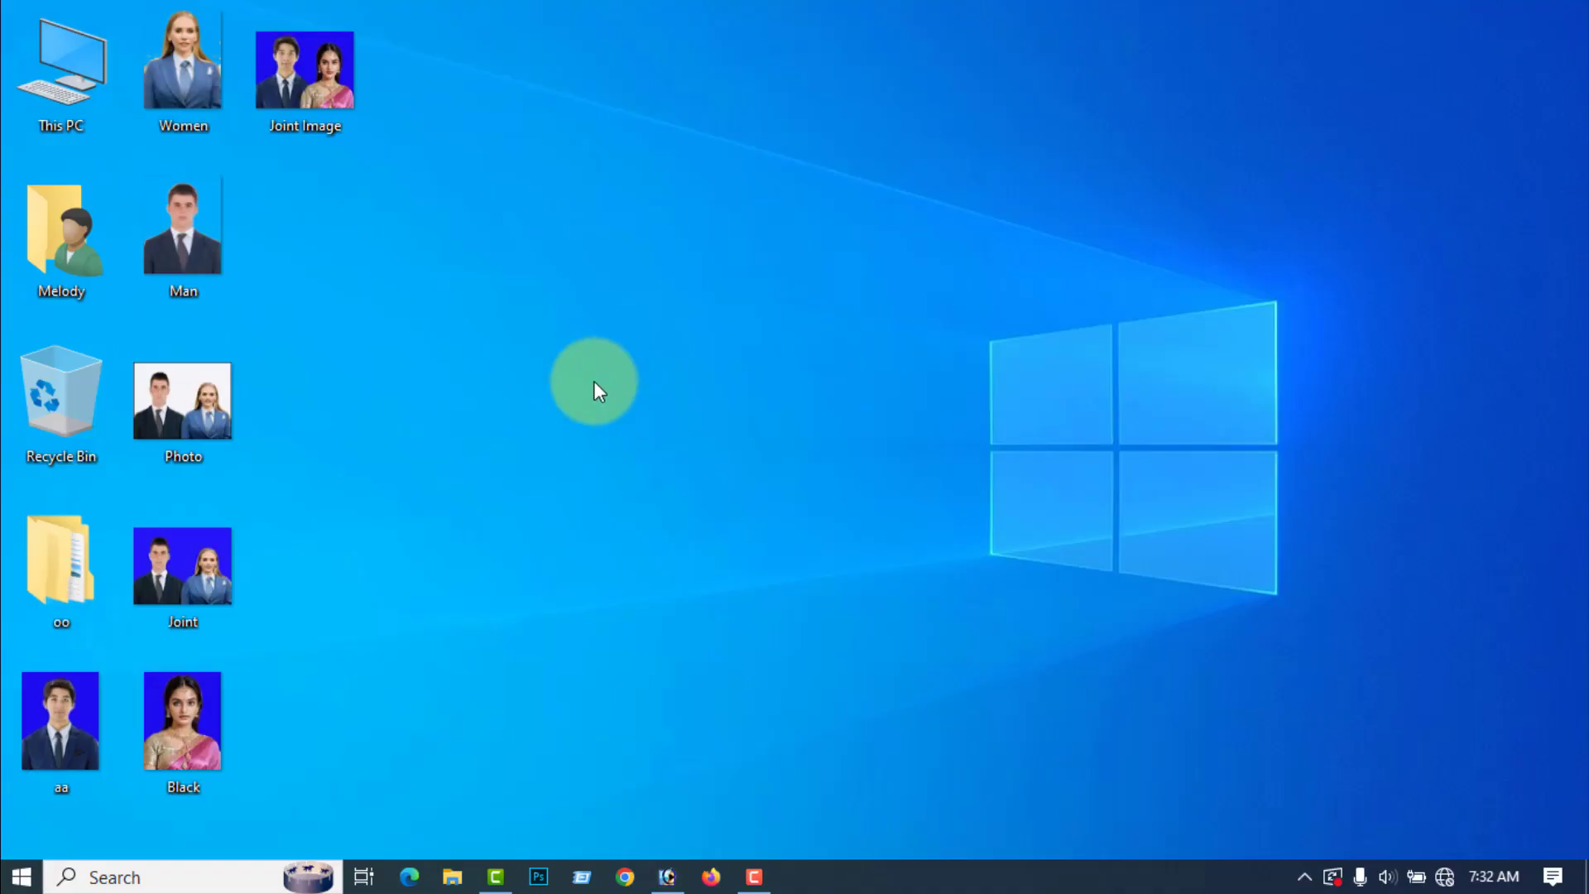
pyautogui.rightClick(408, 229)
pyautogui.click(449, 294)
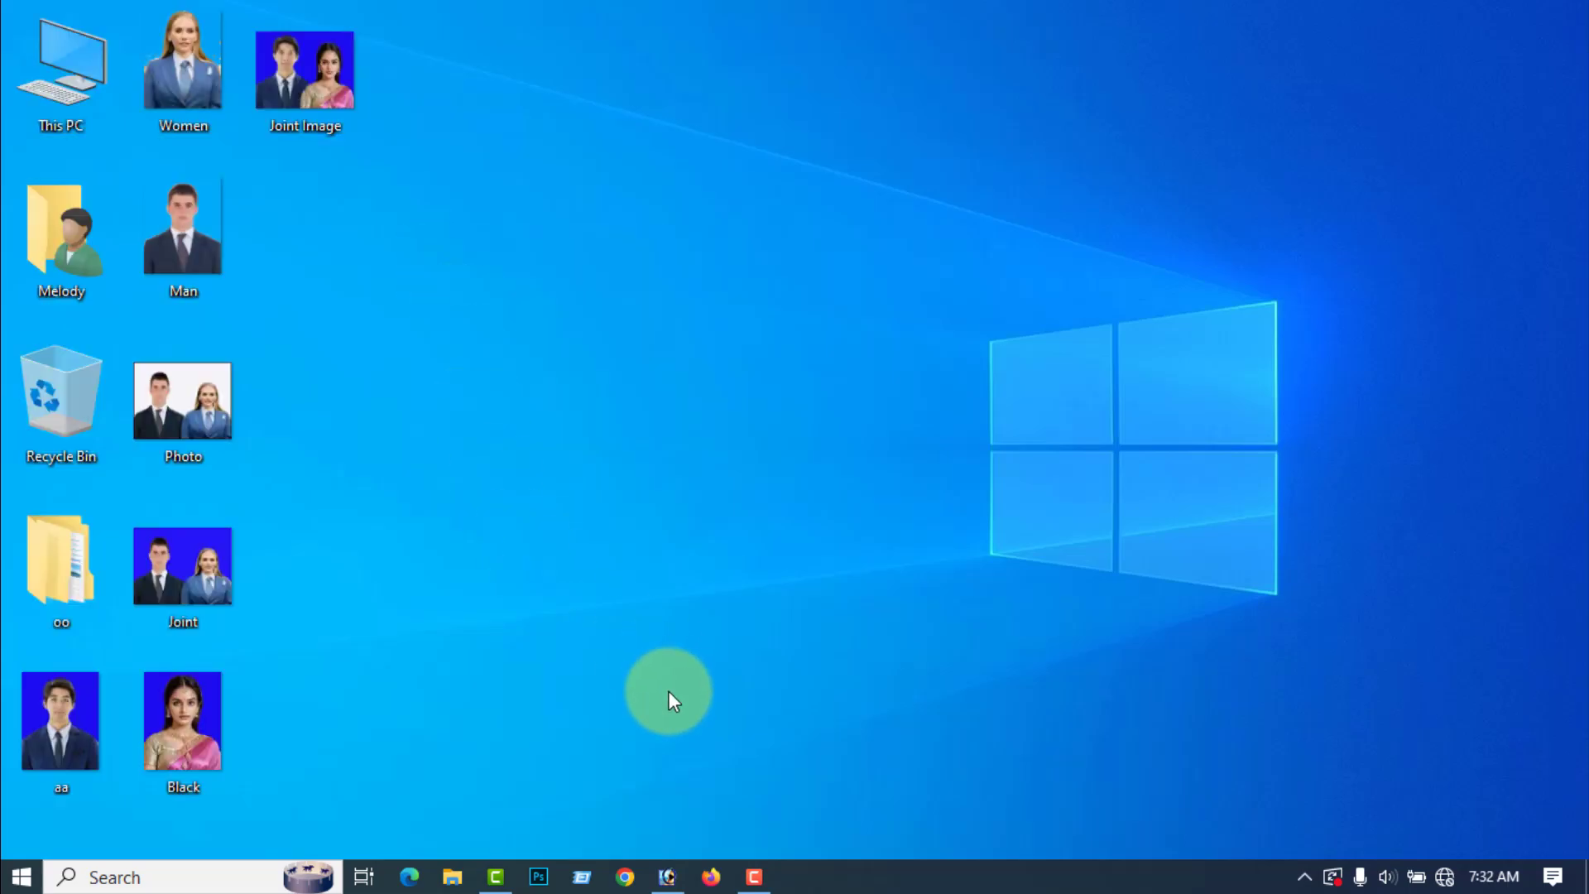
pyautogui.click(664, 880)
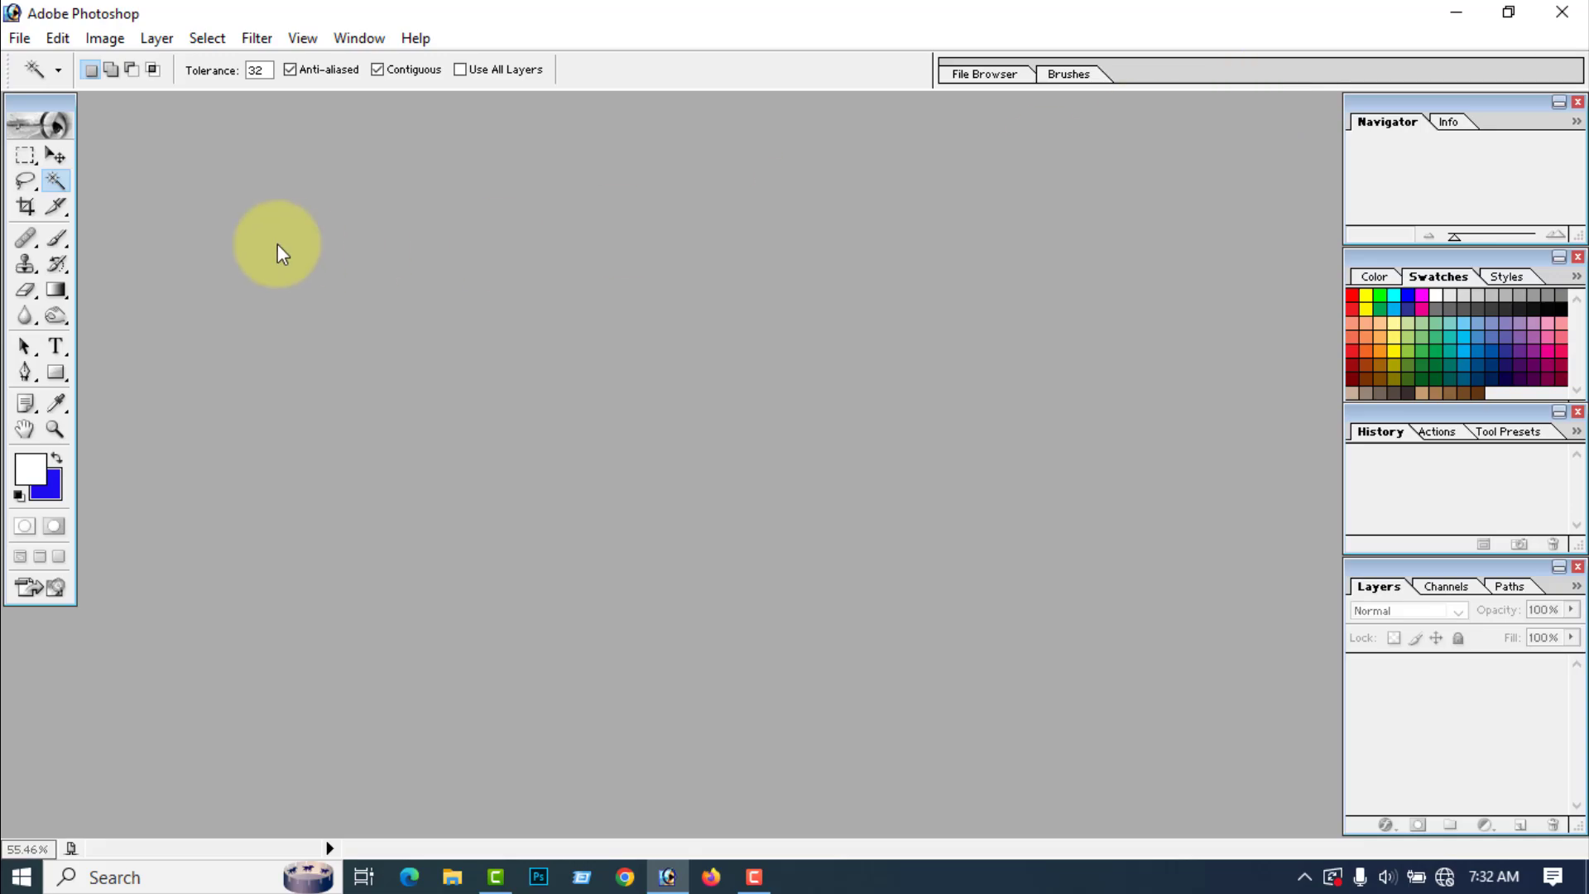
# Step: Open the Photo image from the Desktop and rotate its canvas 90° clockwise
pyautogui.click(18, 42)
pyautogui.click(52, 87)
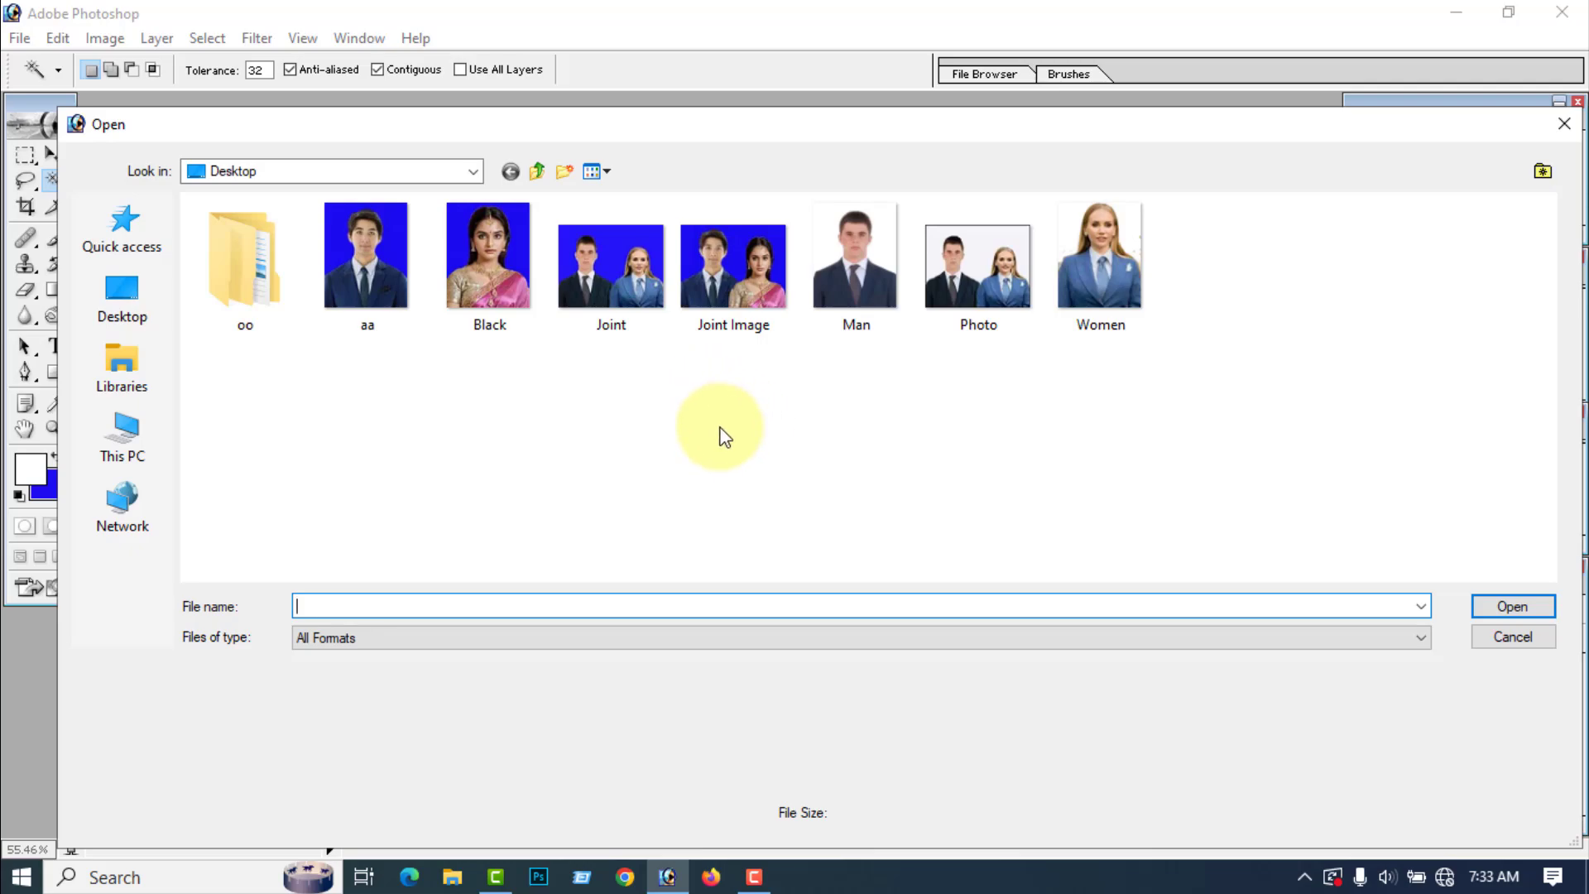
pyautogui.click(978, 283)
pyautogui.click(1513, 607)
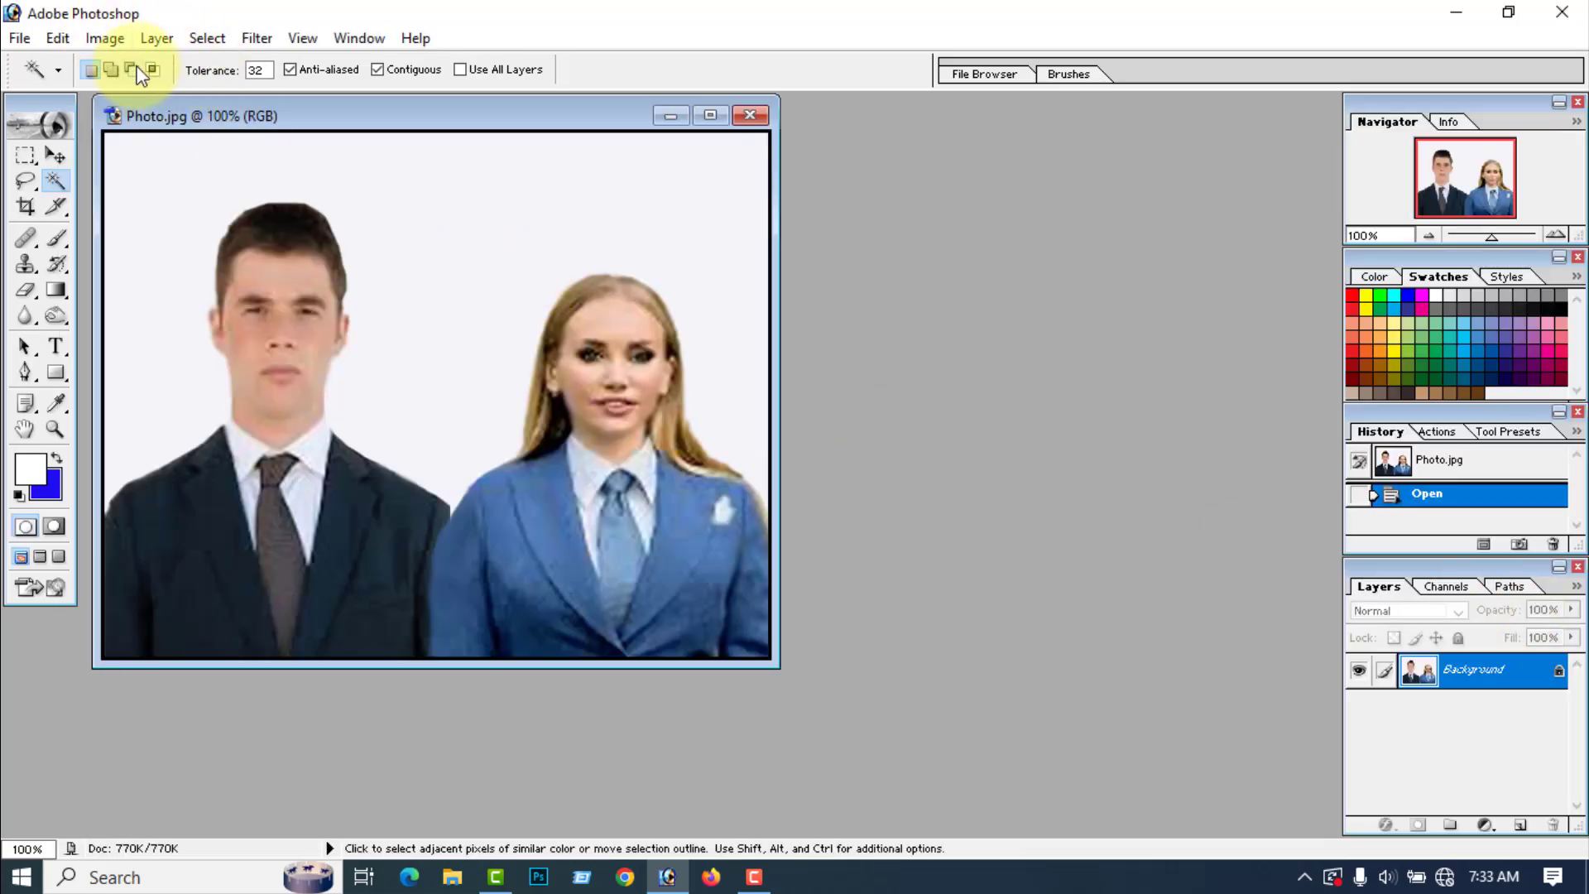
pyautogui.click(101, 40)
pyautogui.moveTo(159, 266)
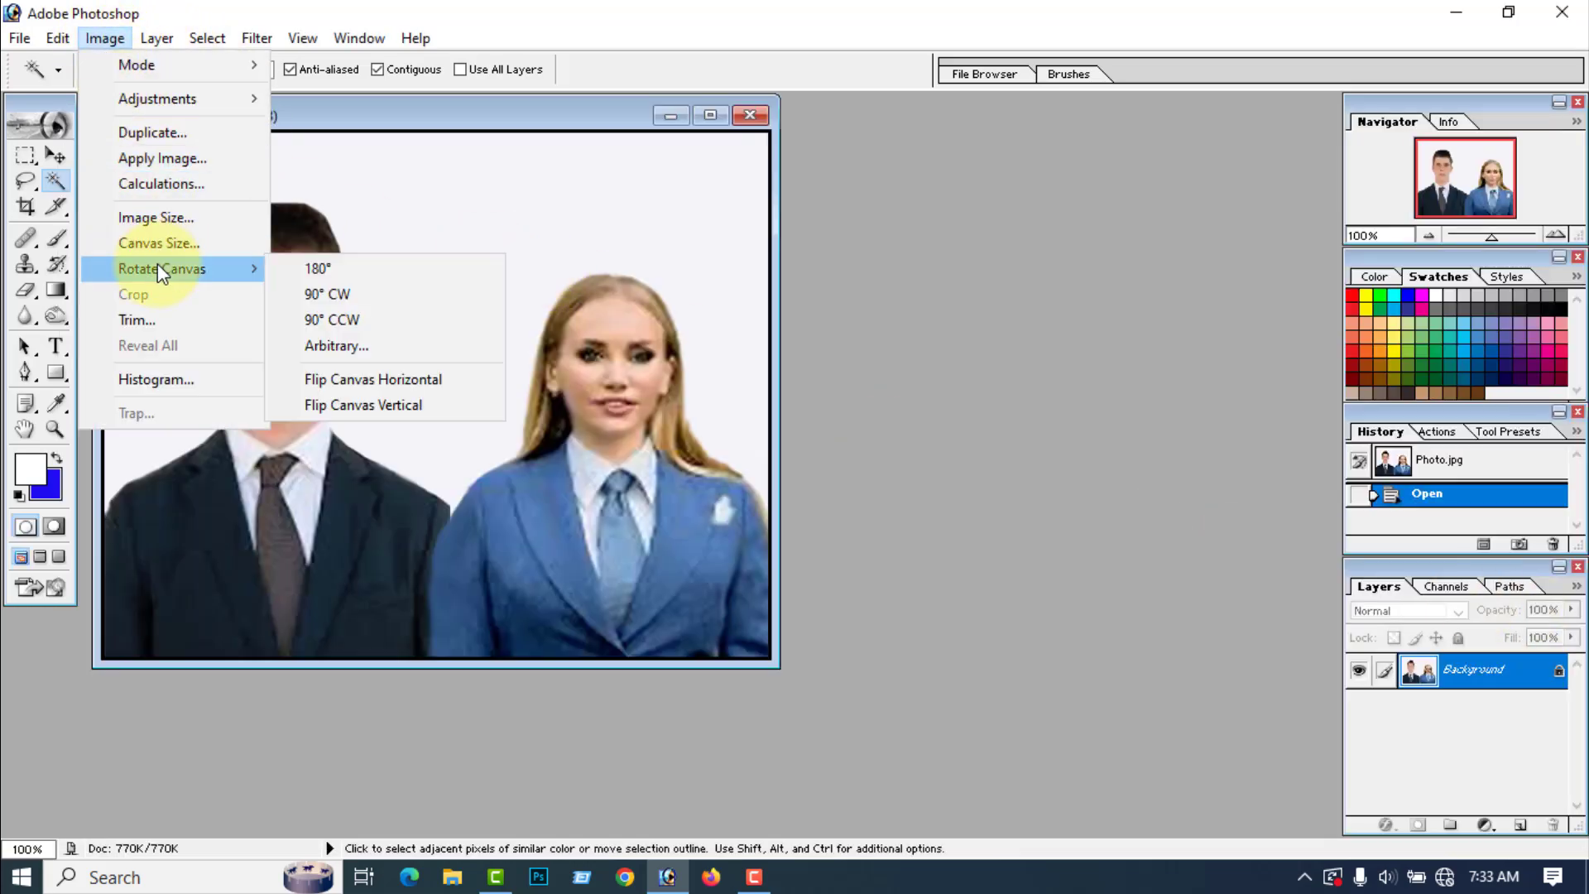
pyautogui.click(320, 298)
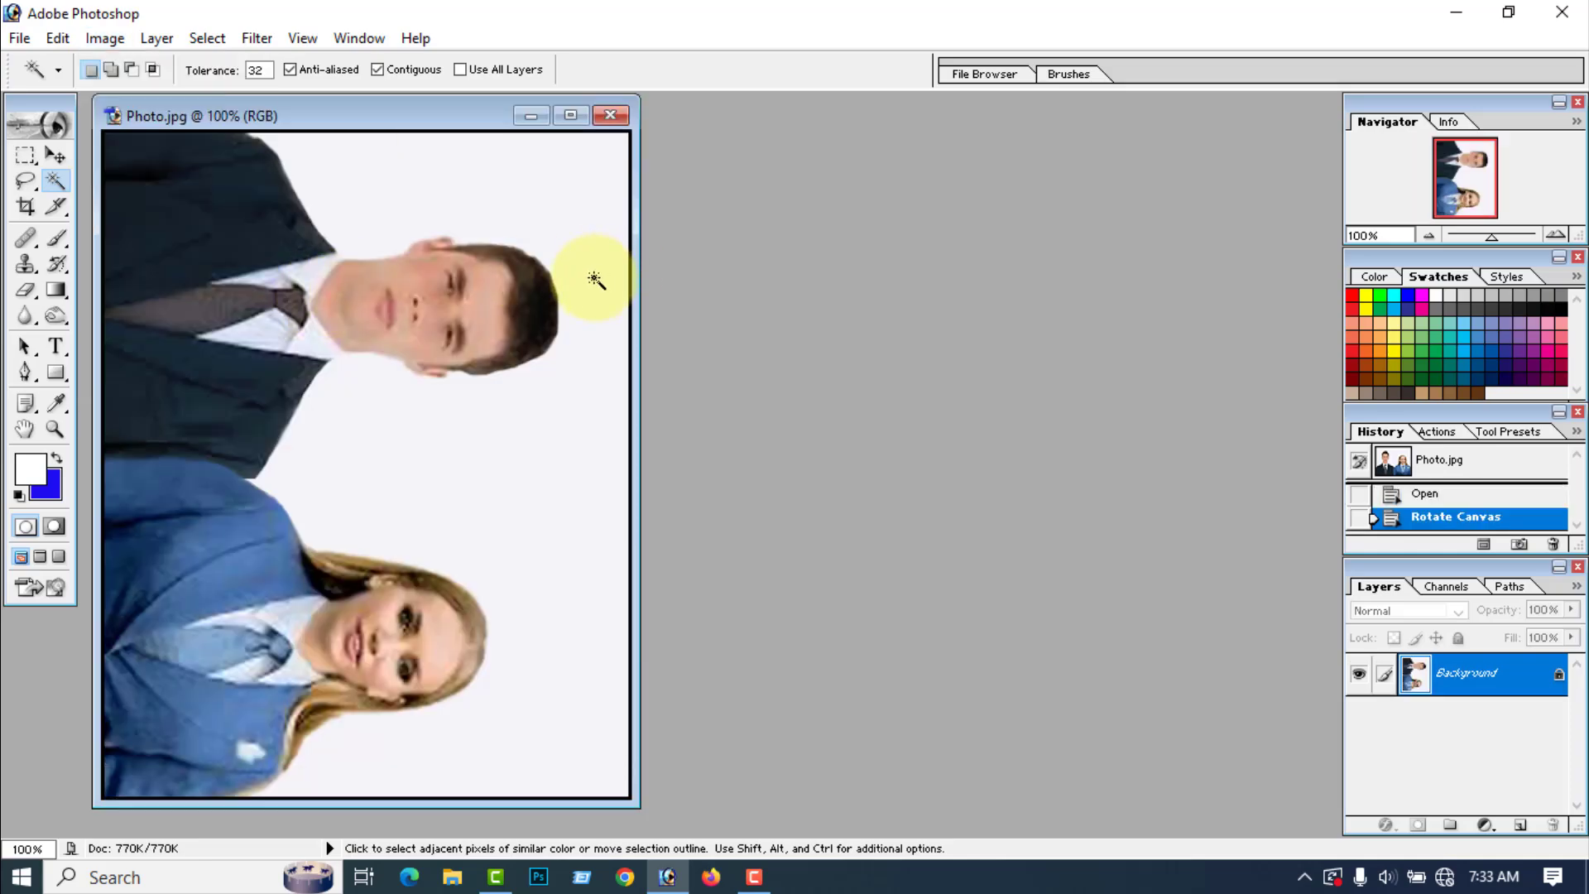
# Step: Copy the whole rotated photo and paste it into a new A4 document at 300 pixels/inch with white contents
pyautogui.hotkey('ctrl', 'a')
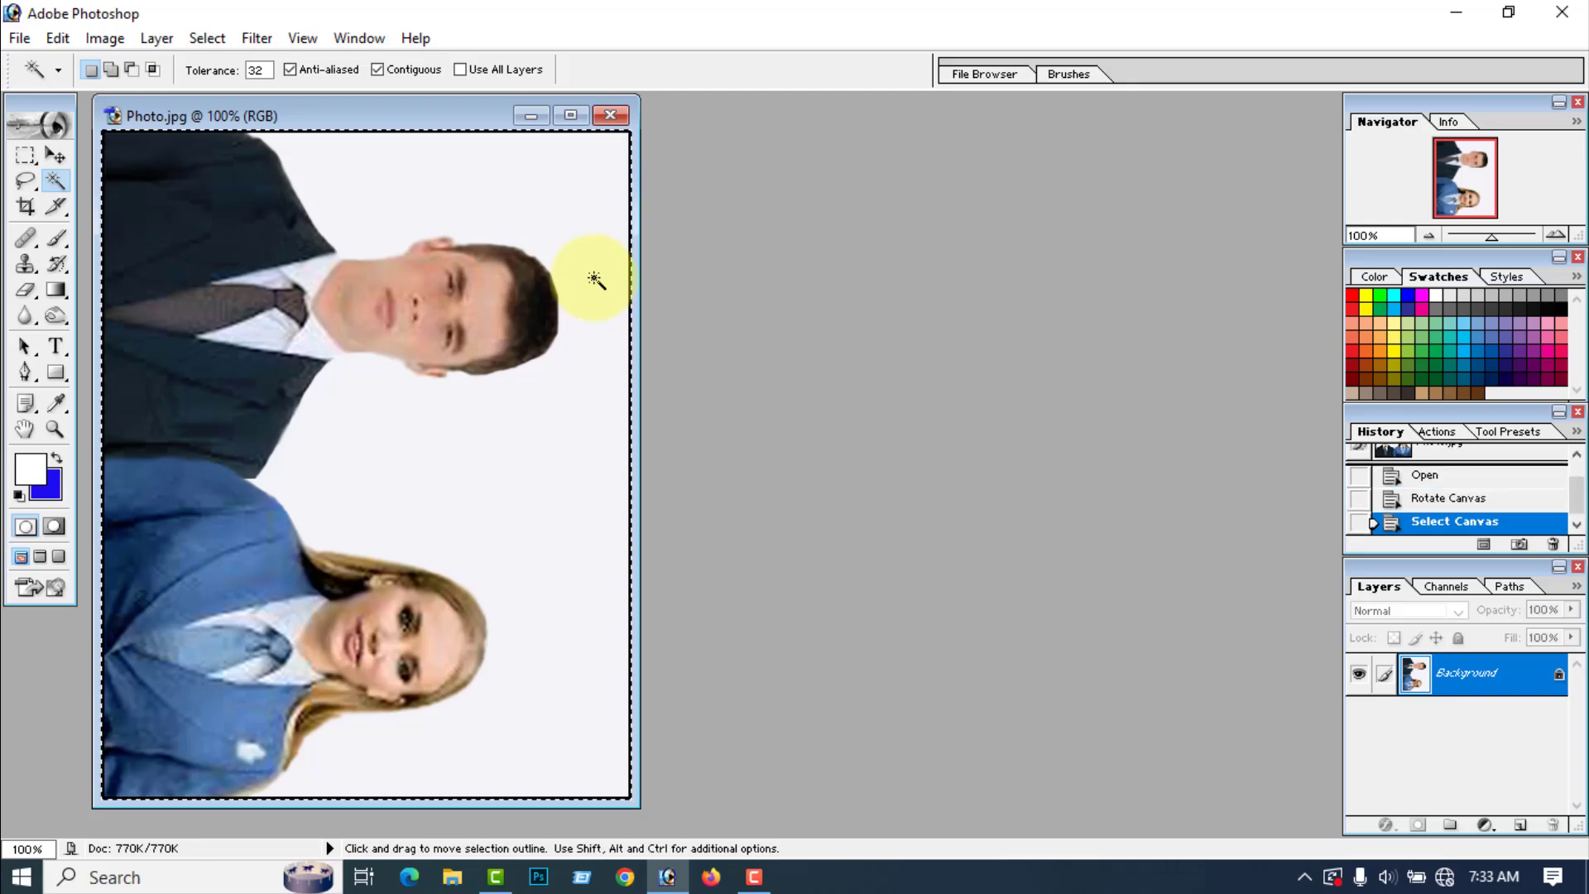
pyautogui.hotkey('ctrl', 'c')
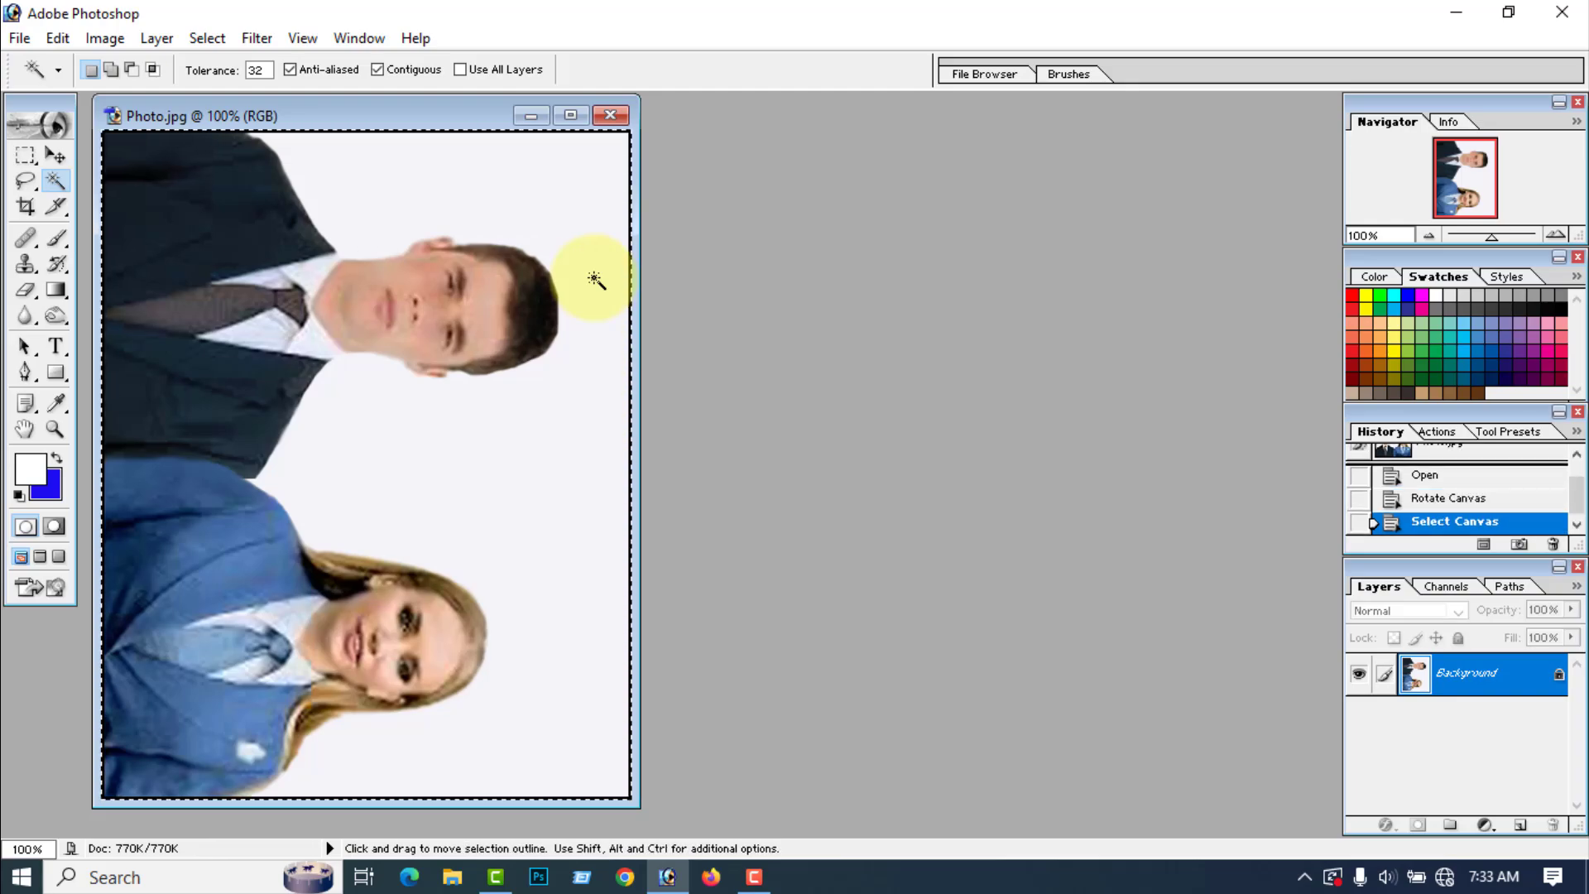
pyautogui.hotkey('ctrl', 'n')
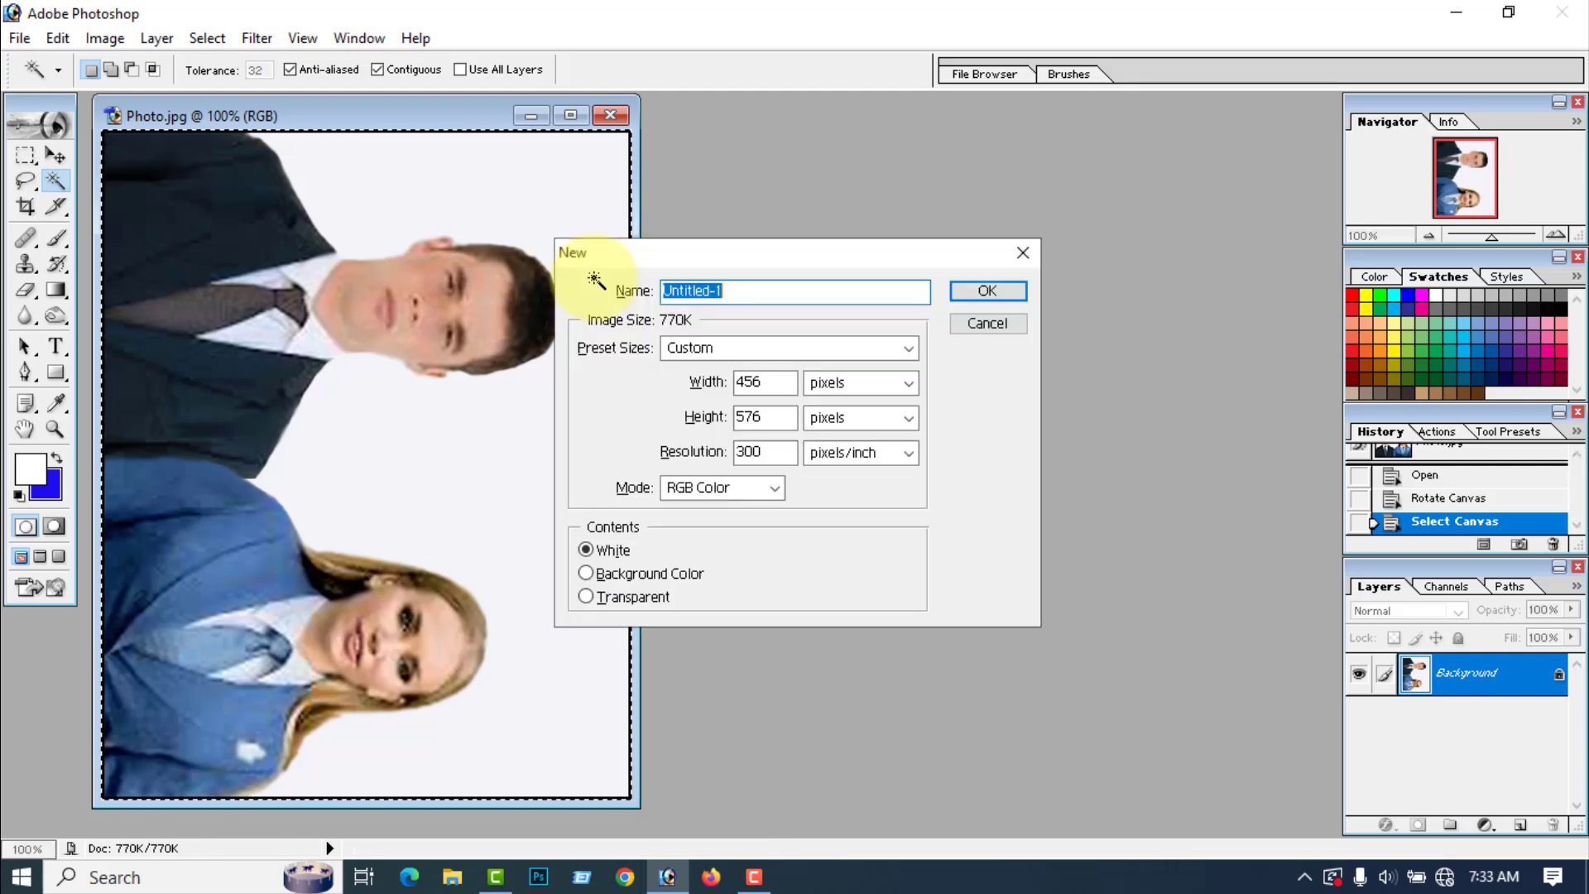
pyautogui.click(785, 341)
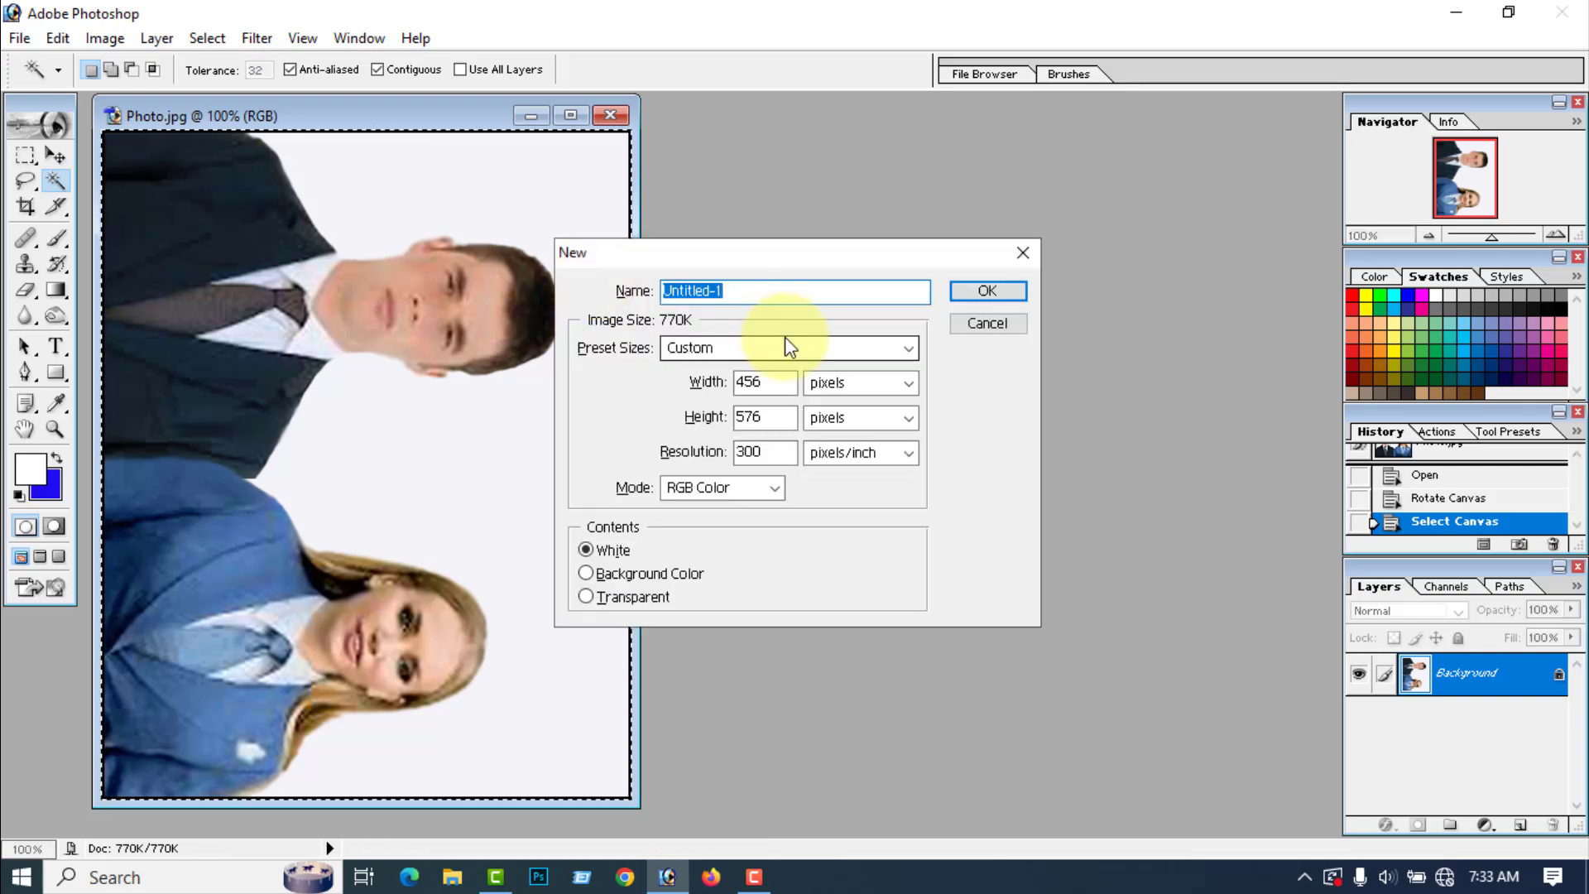
pyautogui.click(669, 513)
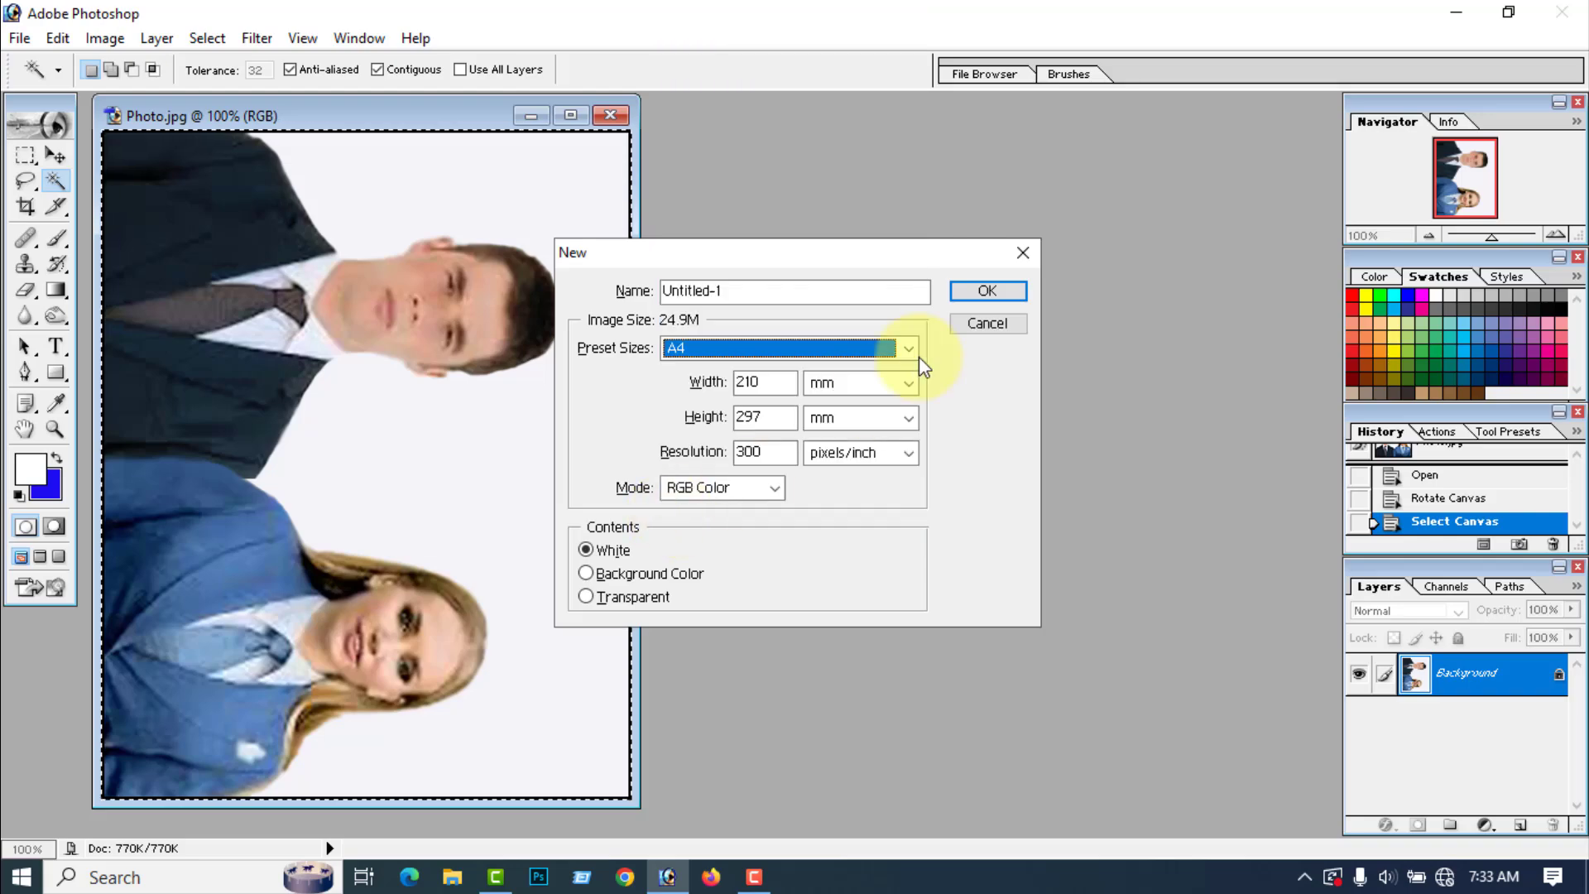
pyautogui.click(1003, 292)
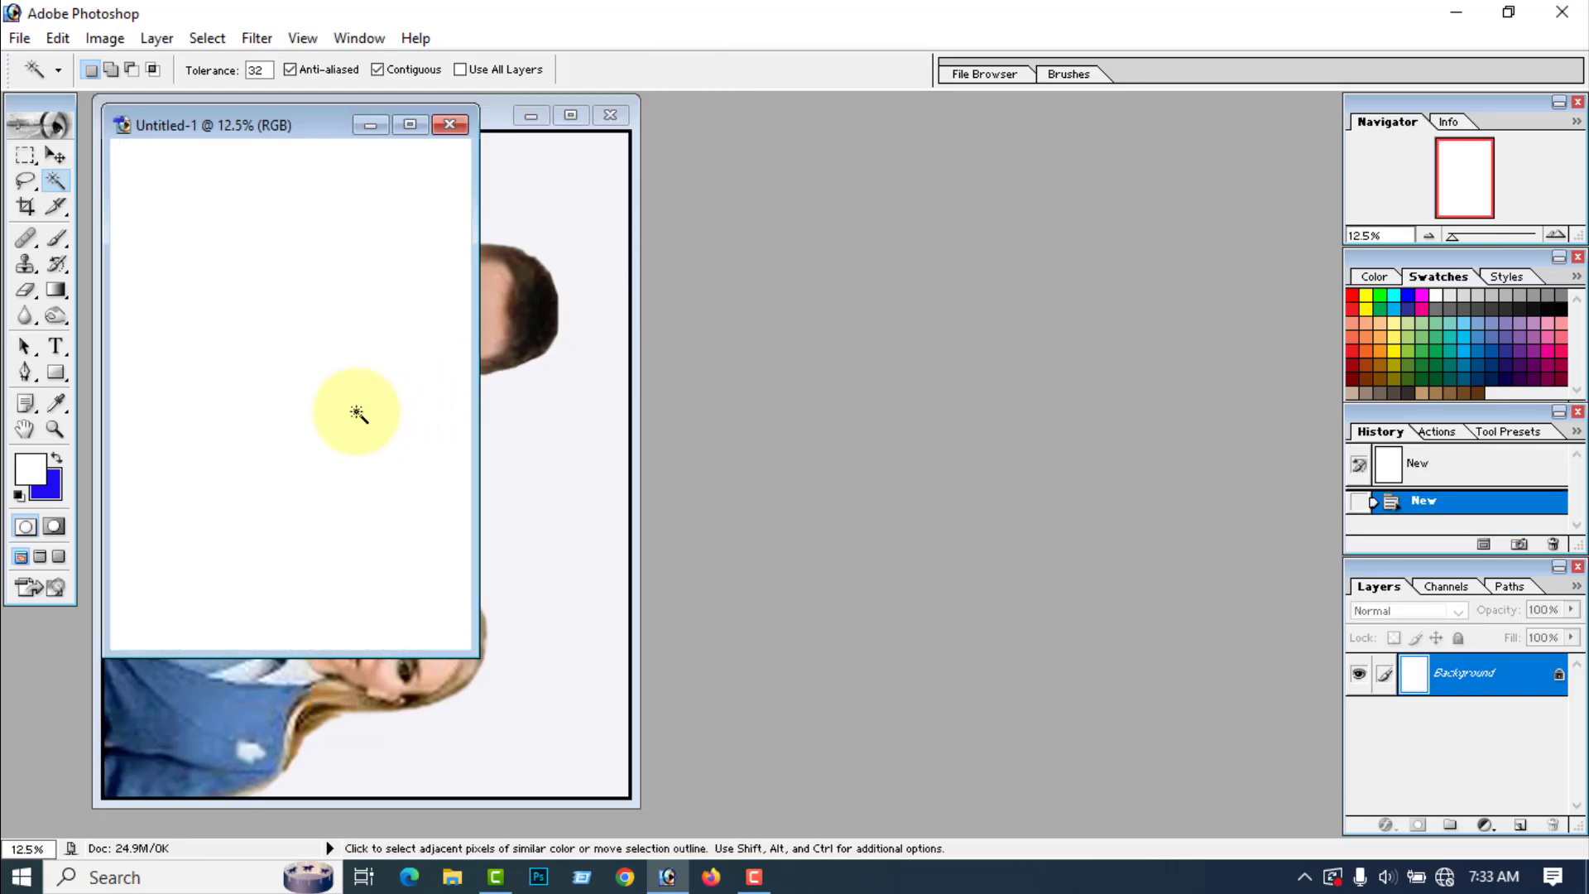
pyautogui.press('ctrl')
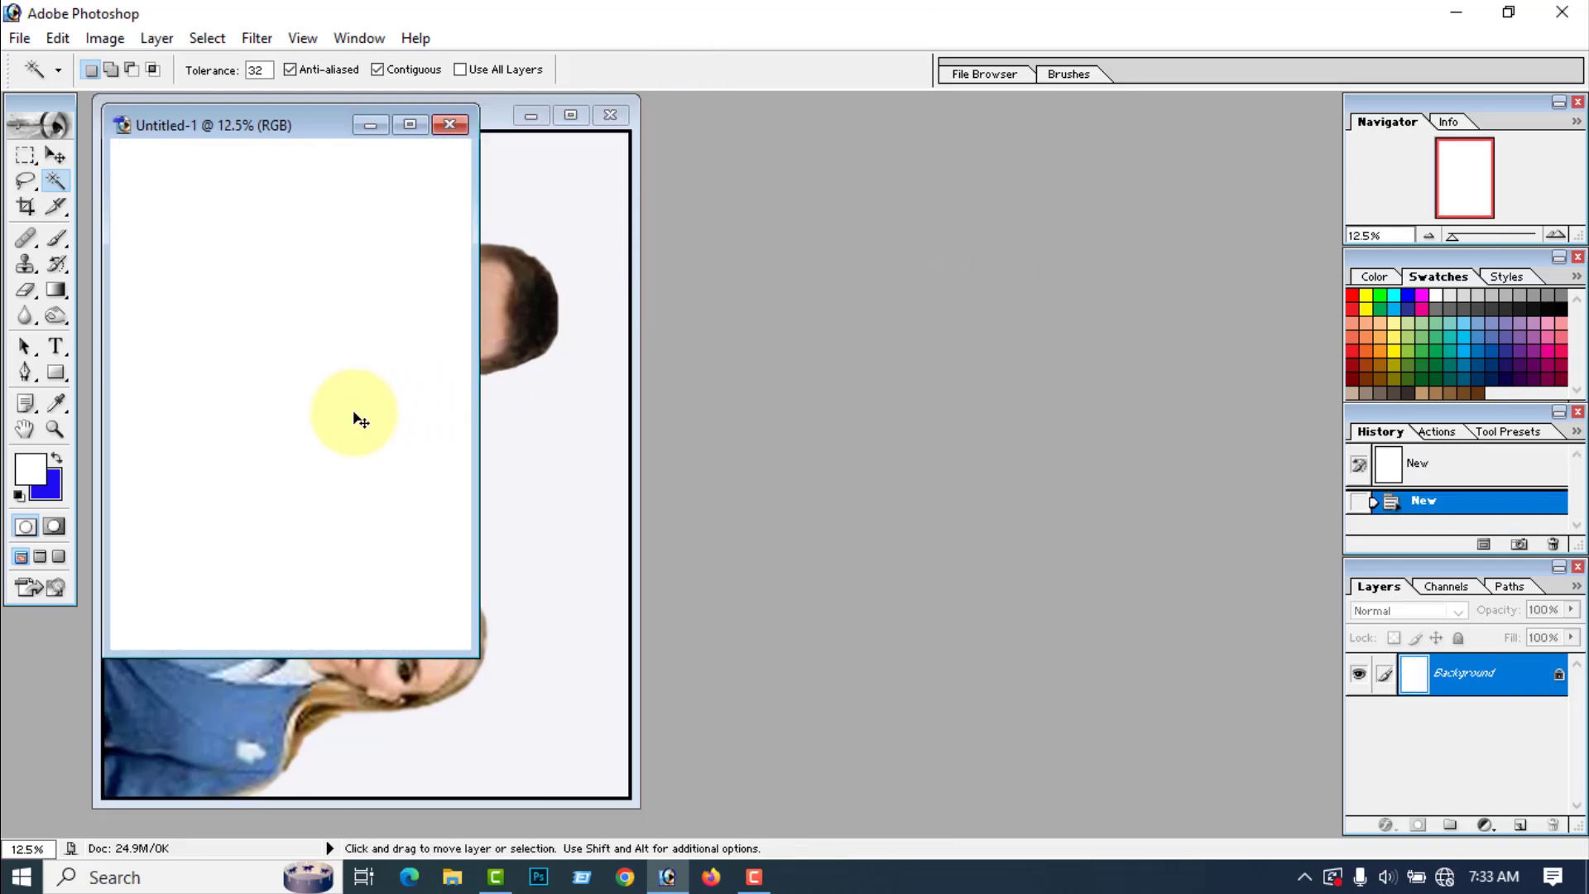
pyautogui.hotkey('ctrl', 'v')
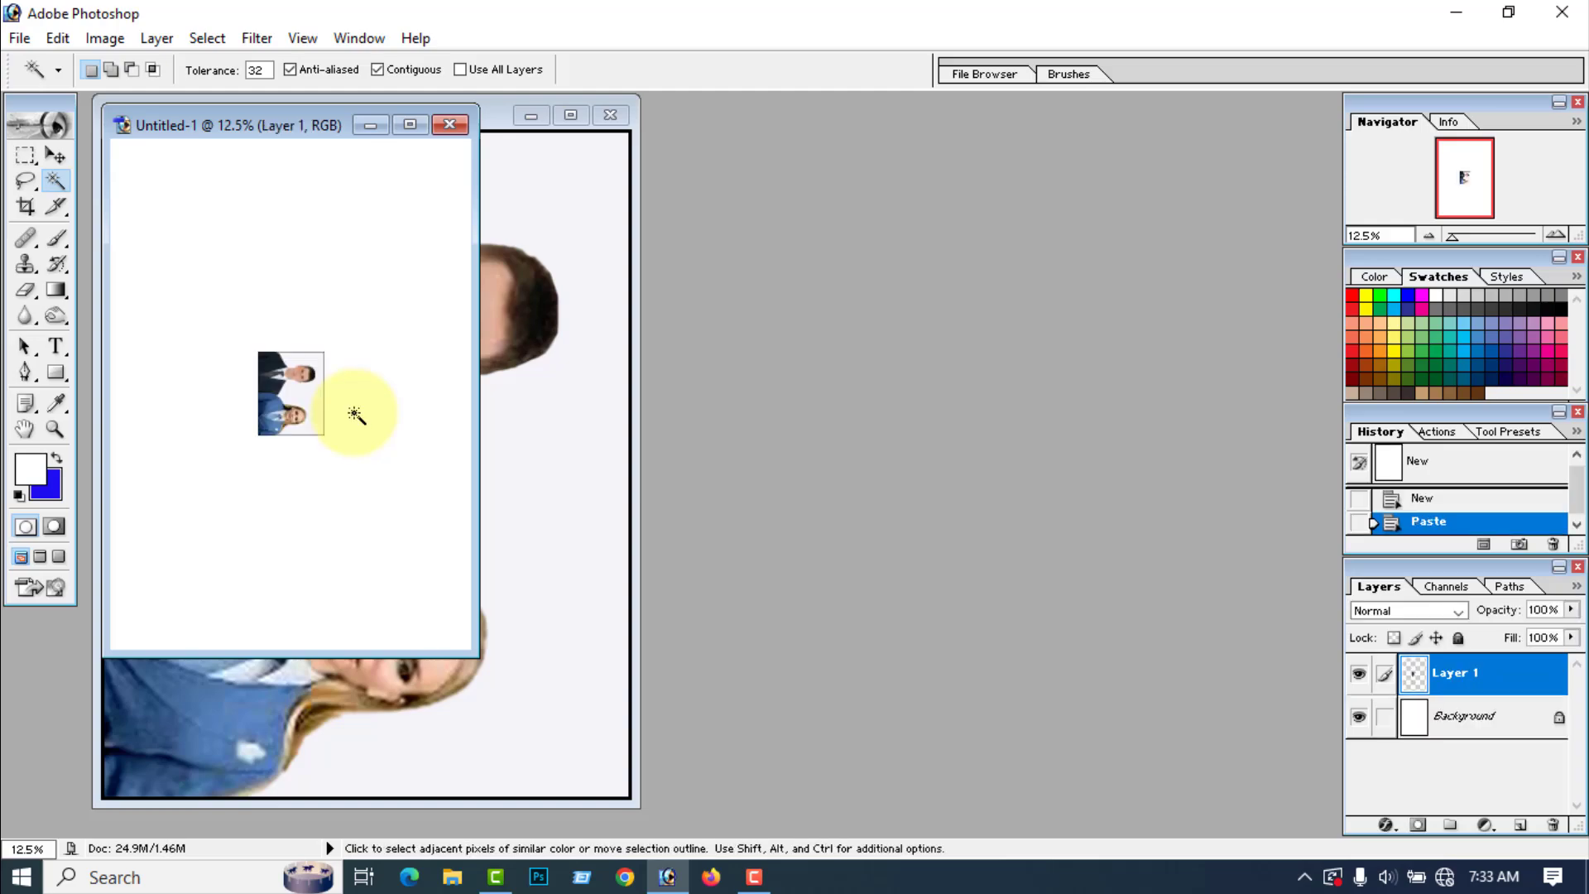
# Step: Maximize the A4 document and move the pasted photo into the page's upper-left corner
pyautogui.click(409, 124)
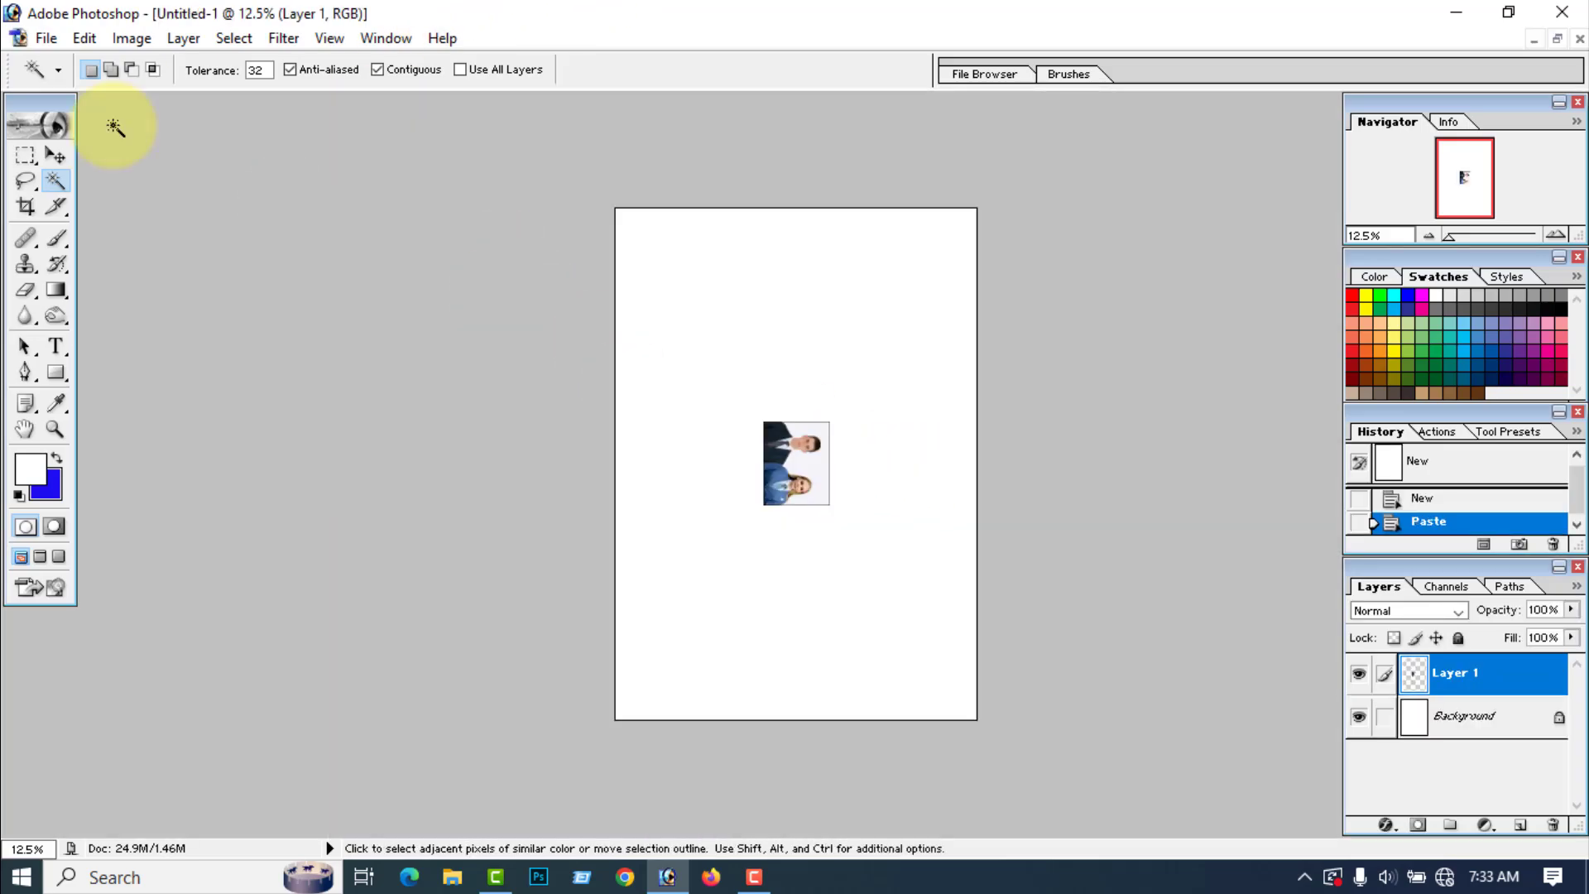
pyautogui.click(55, 155)
pyautogui.moveTo(779, 483); pyautogui.dragTo(649, 271)
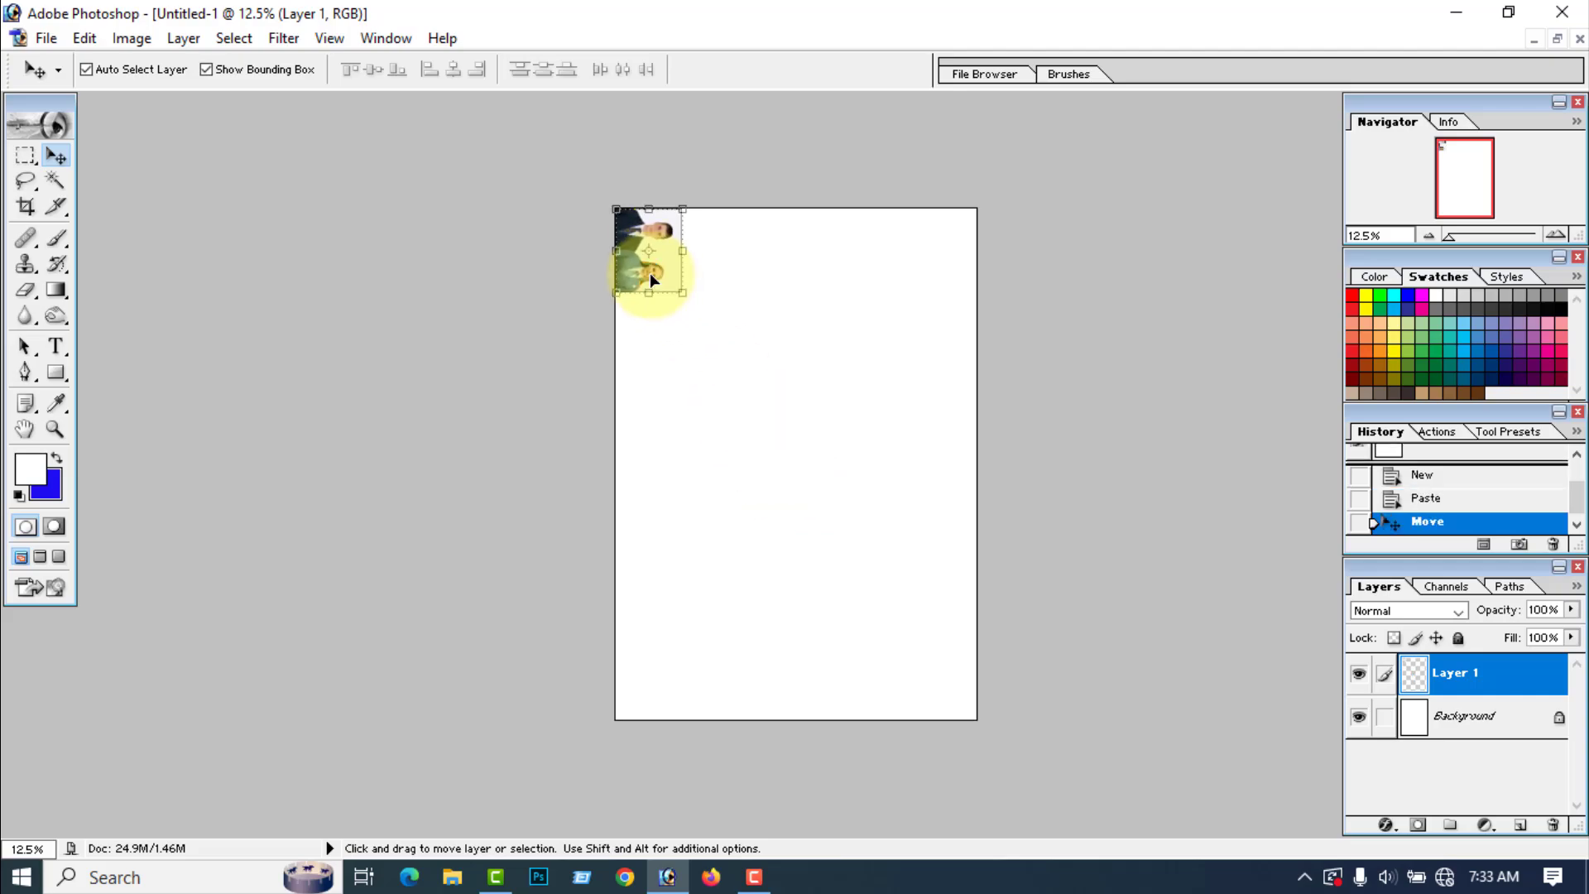
# Step: Nudge the pasted photo slightly down and right to leave a small margin from the page's upper-left corner
pyautogui.press('Down')
pyautogui.press('Down')
pyautogui.press('Down')
pyautogui.press('Down')
pyautogui.press('Right')
pyautogui.press('Right')
pyautogui.press('Right')
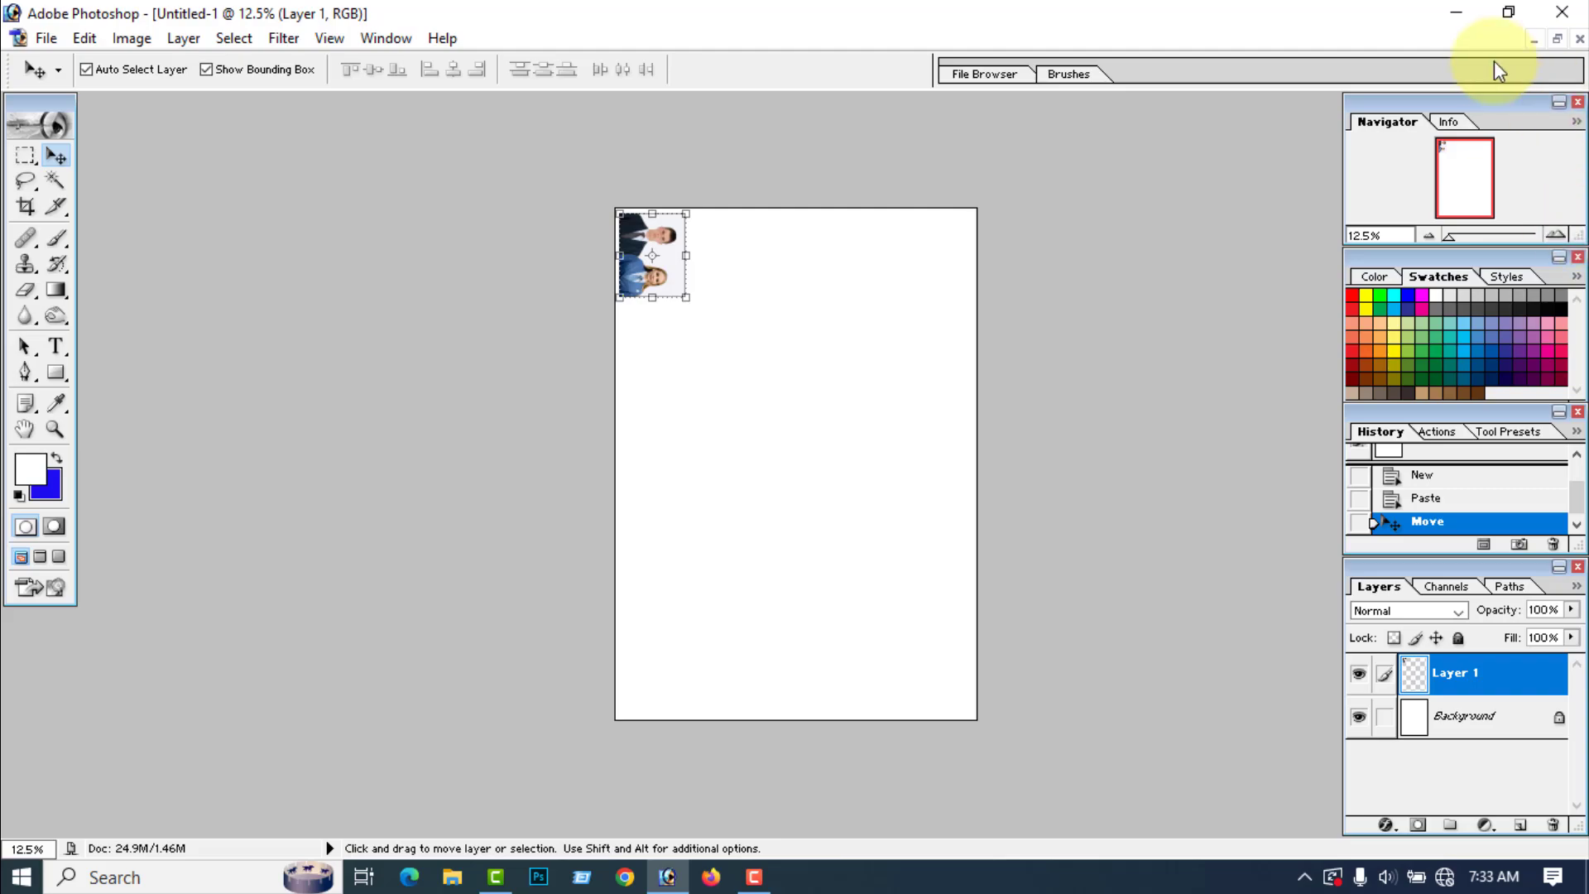
# Step: Minimize the A4 document and close Photo.jpg without saving its changes
pyautogui.click(1534, 40)
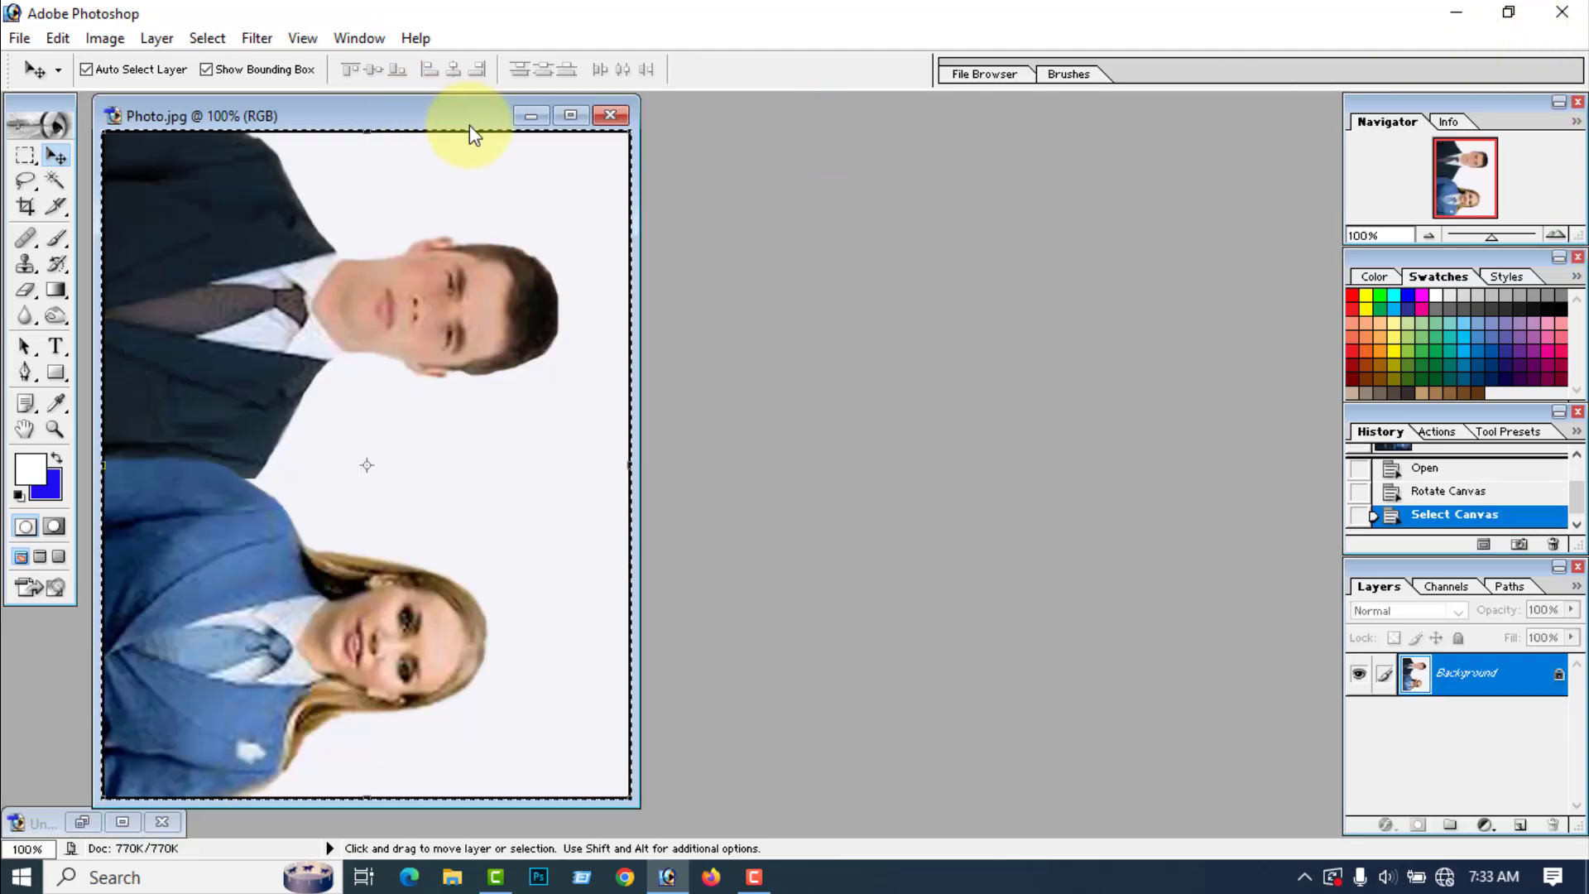
pyautogui.click(610, 115)
pyautogui.click(820, 346)
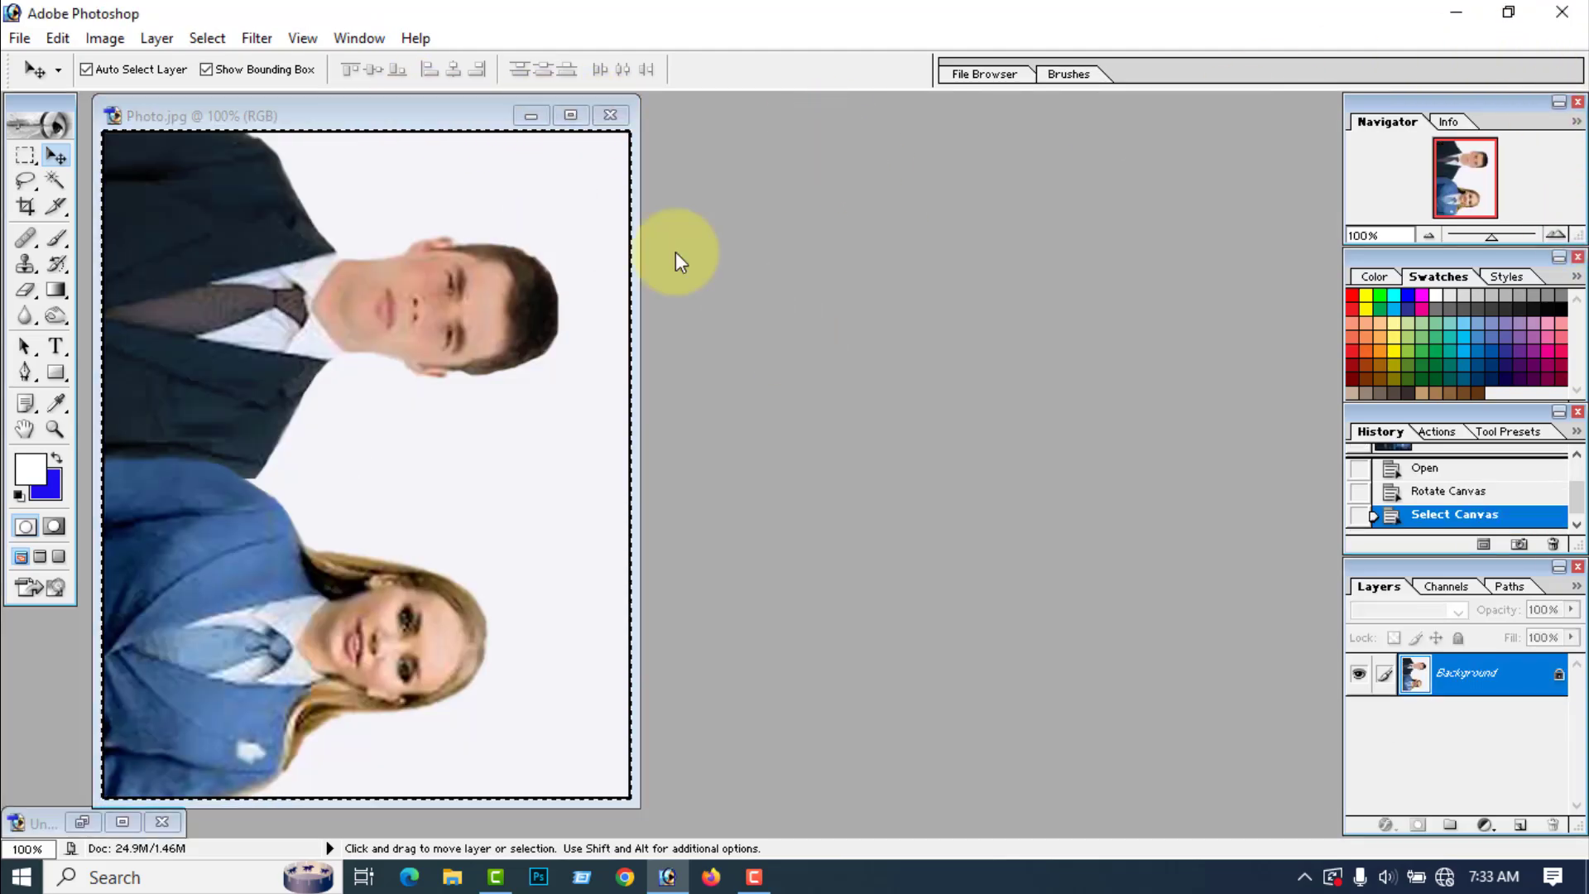
# Step: Open the Joint image from the Desktop and rotate its canvas 90° clockwise
pyautogui.click(19, 39)
pyautogui.click(63, 90)
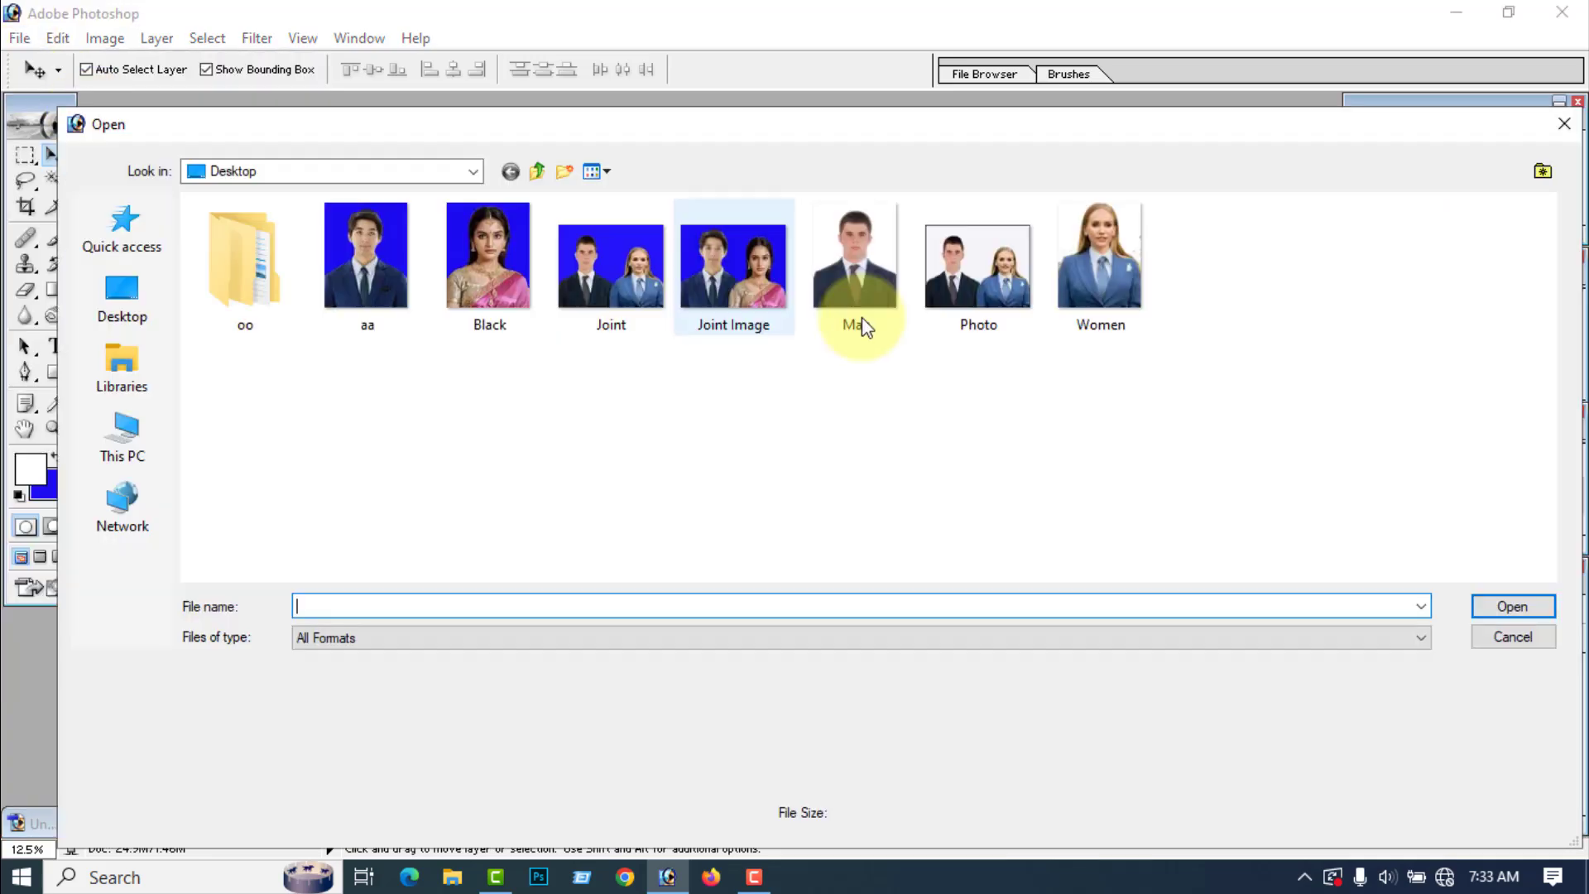
pyautogui.click(589, 283)
pyautogui.click(1513, 607)
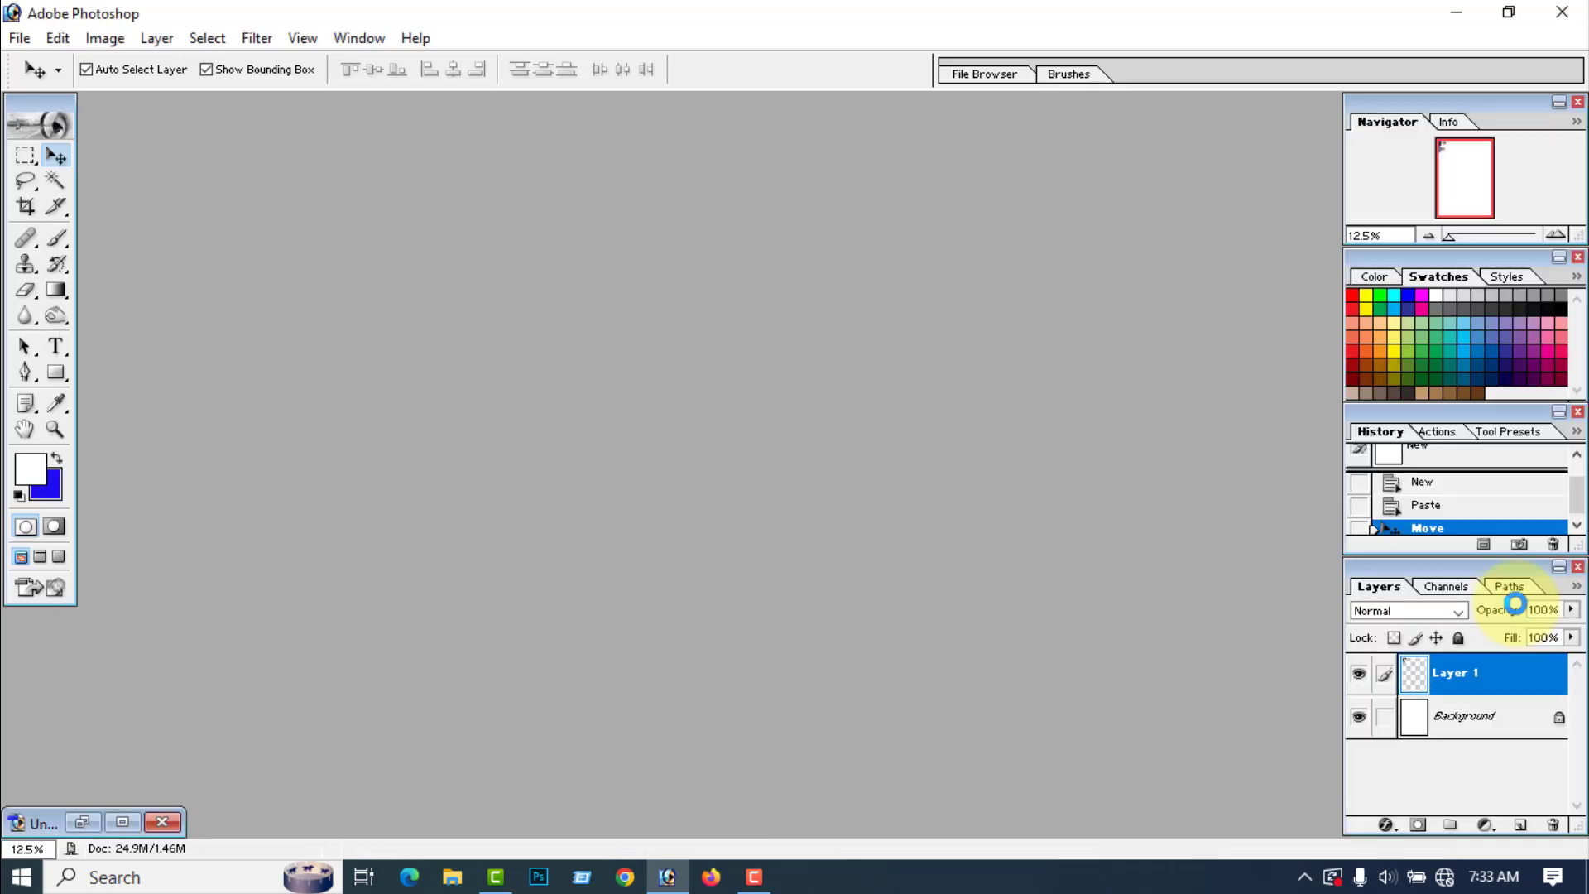
pyautogui.click(112, 42)
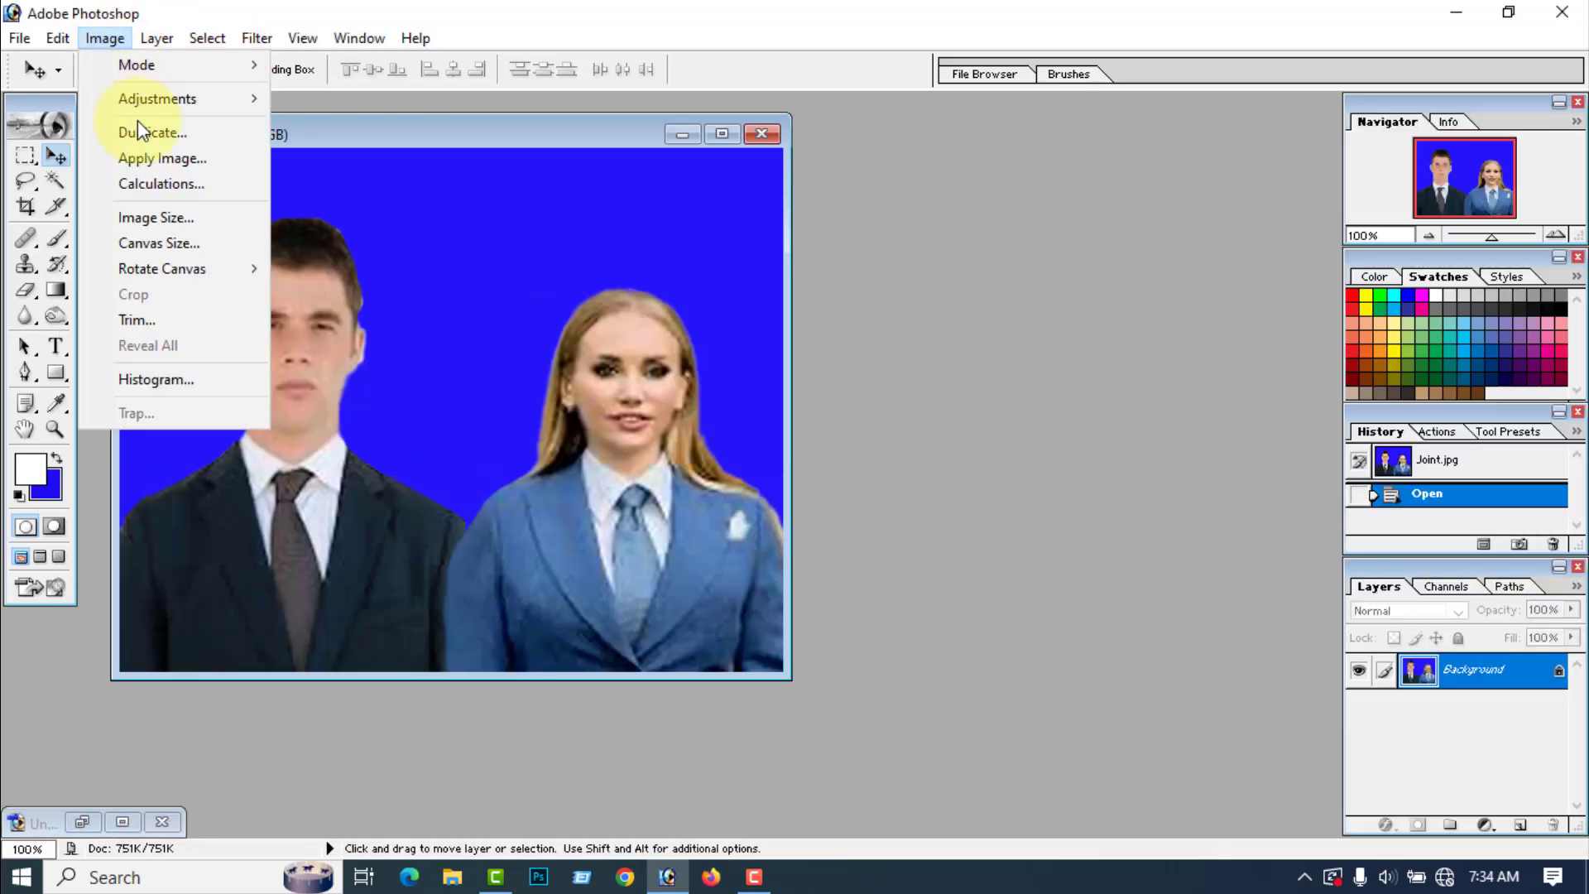
pyautogui.moveTo(175, 266)
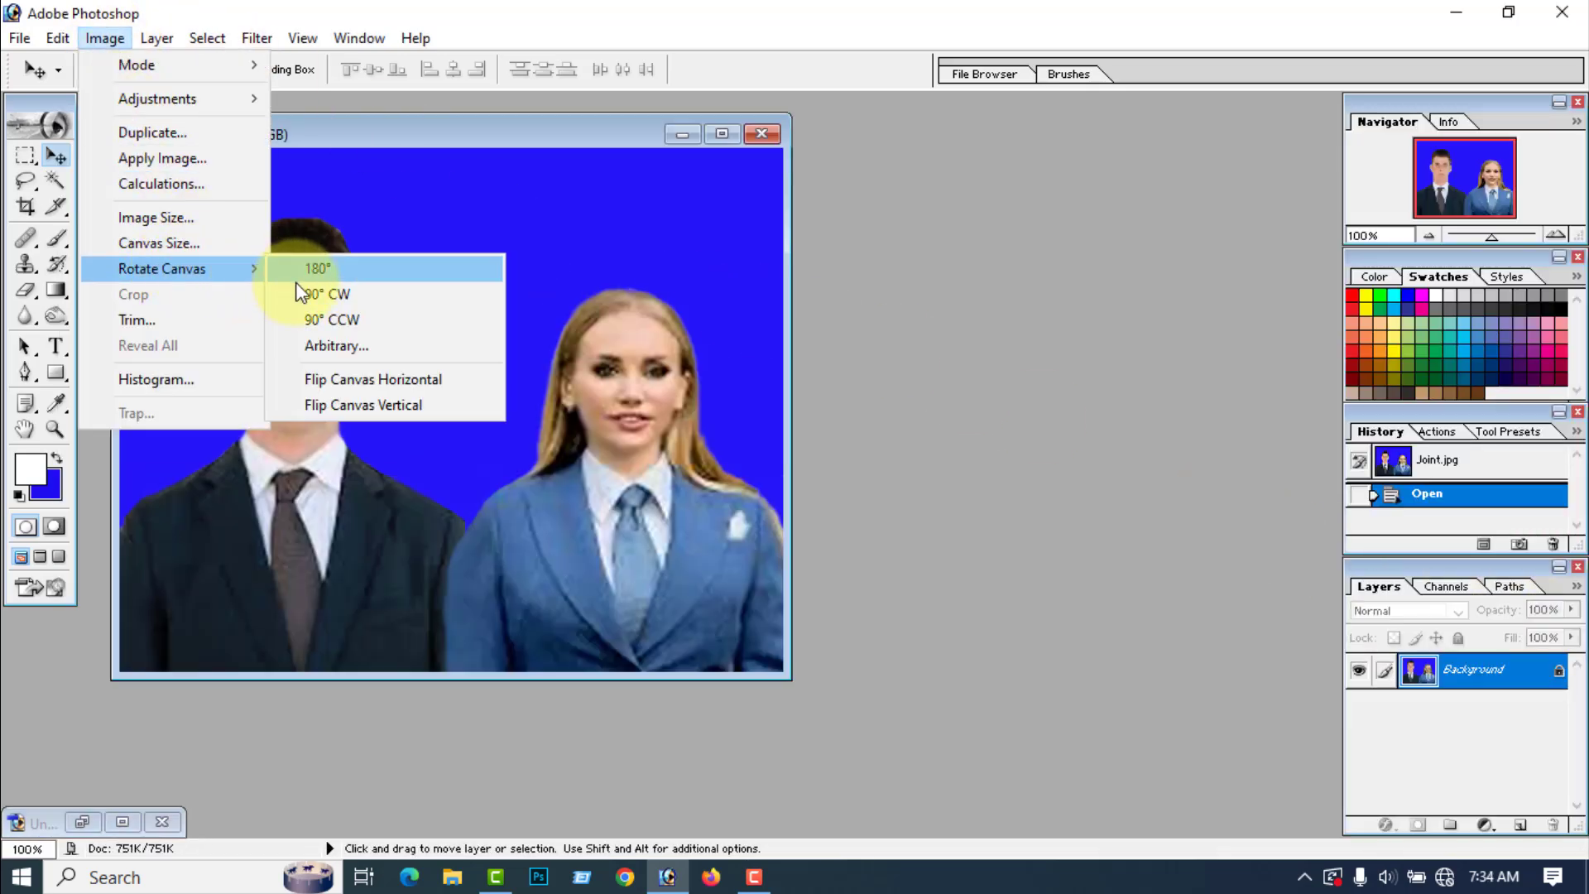
pyautogui.click(346, 296)
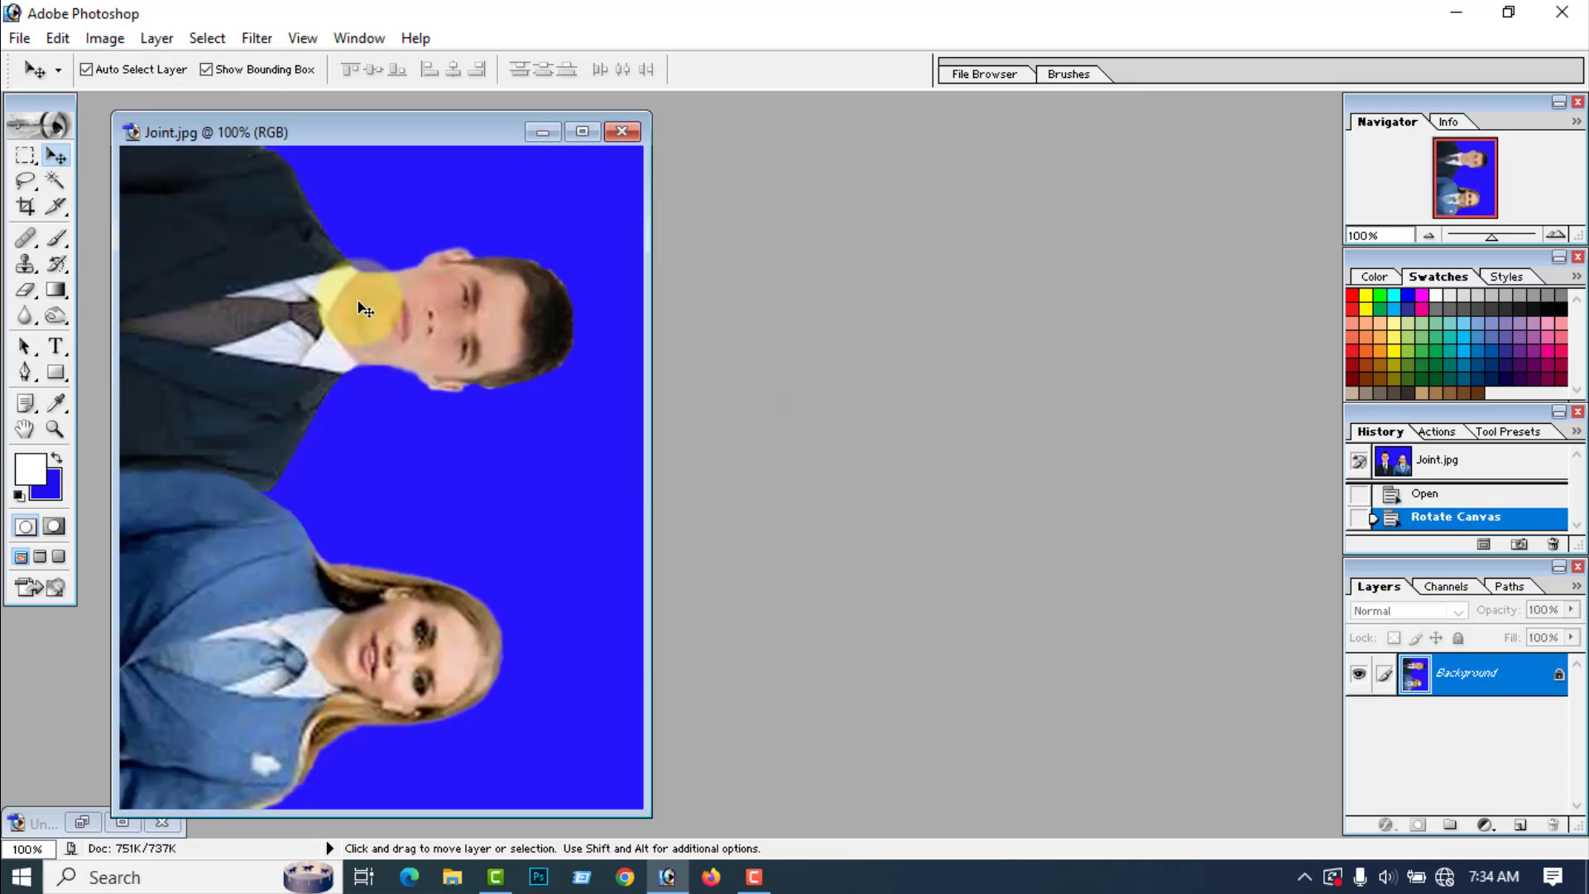
# Step: Copy the whole rotated Joint photo, minimize it, and paste it into the A4 document
pyautogui.hotkey('ctrl', 'a')
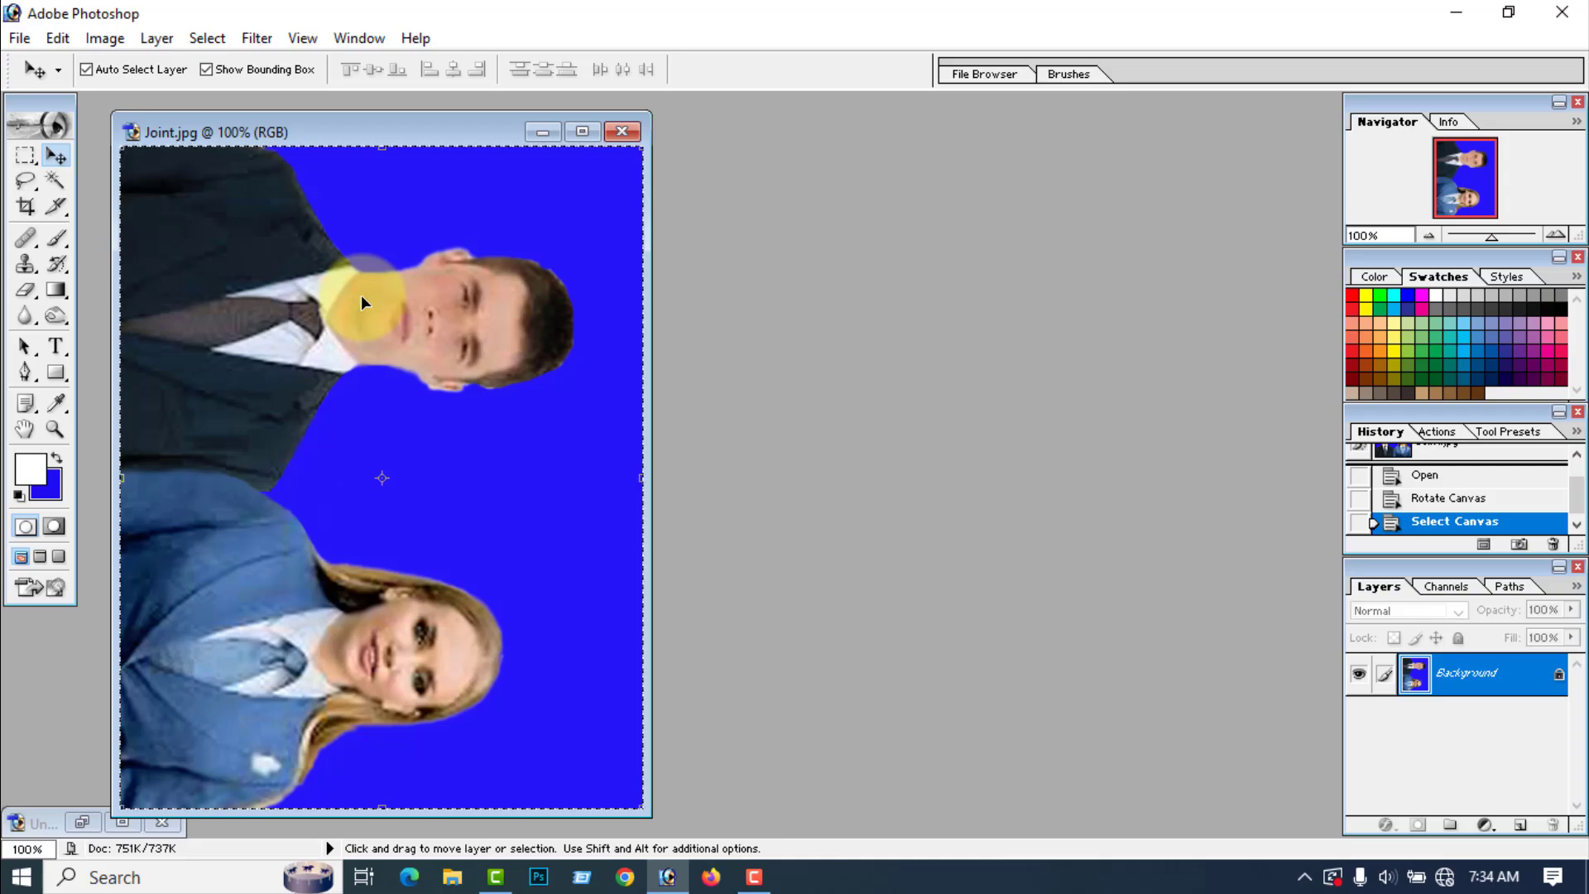
pyautogui.click(543, 131)
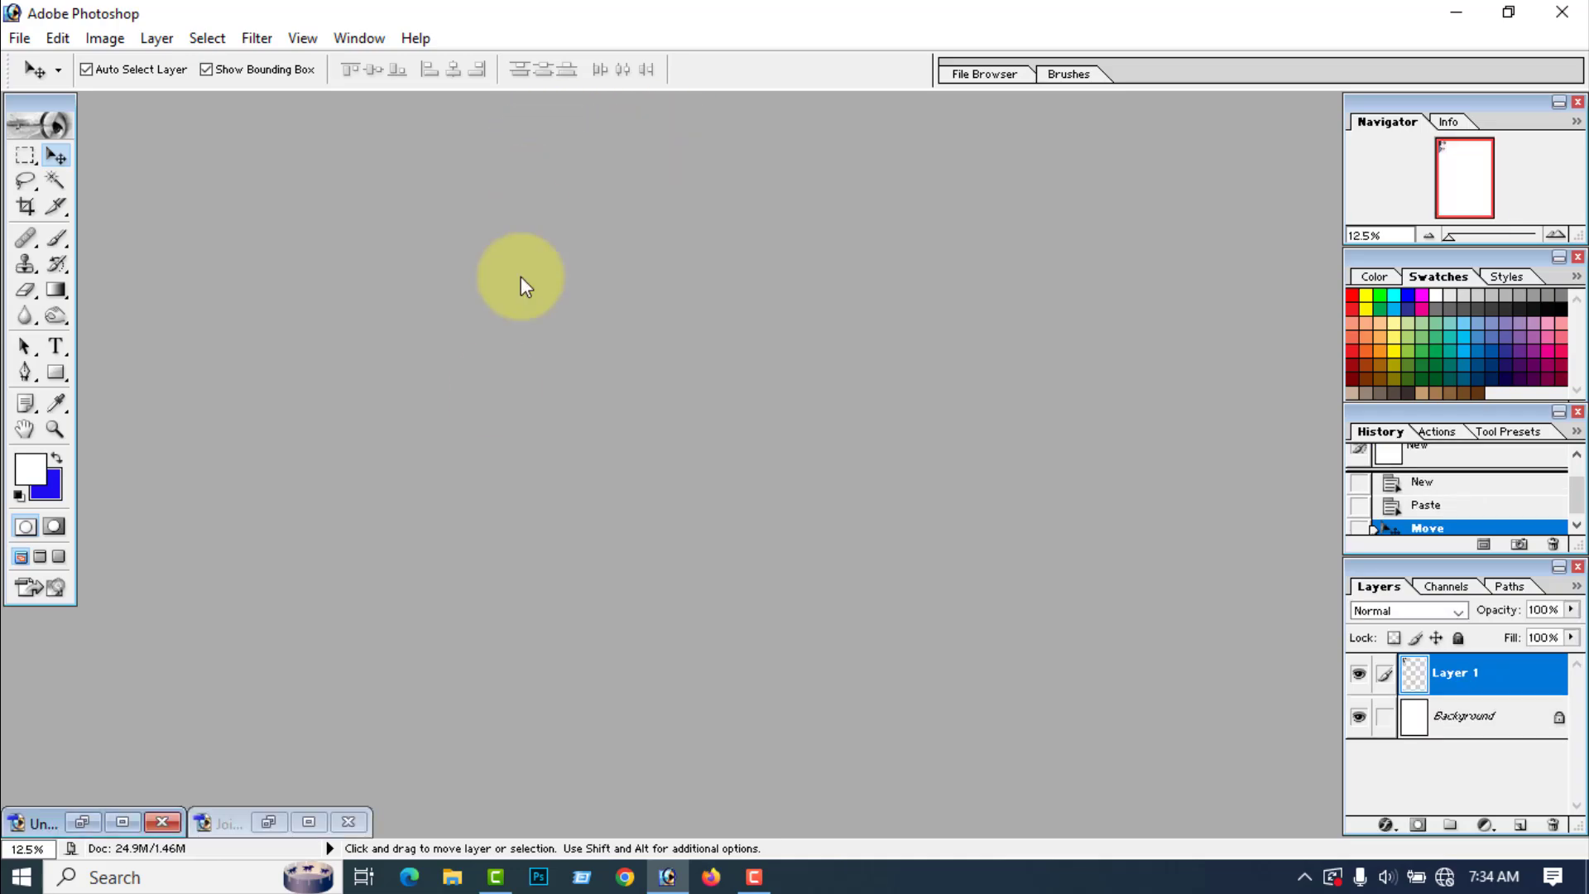
pyautogui.click(113, 822)
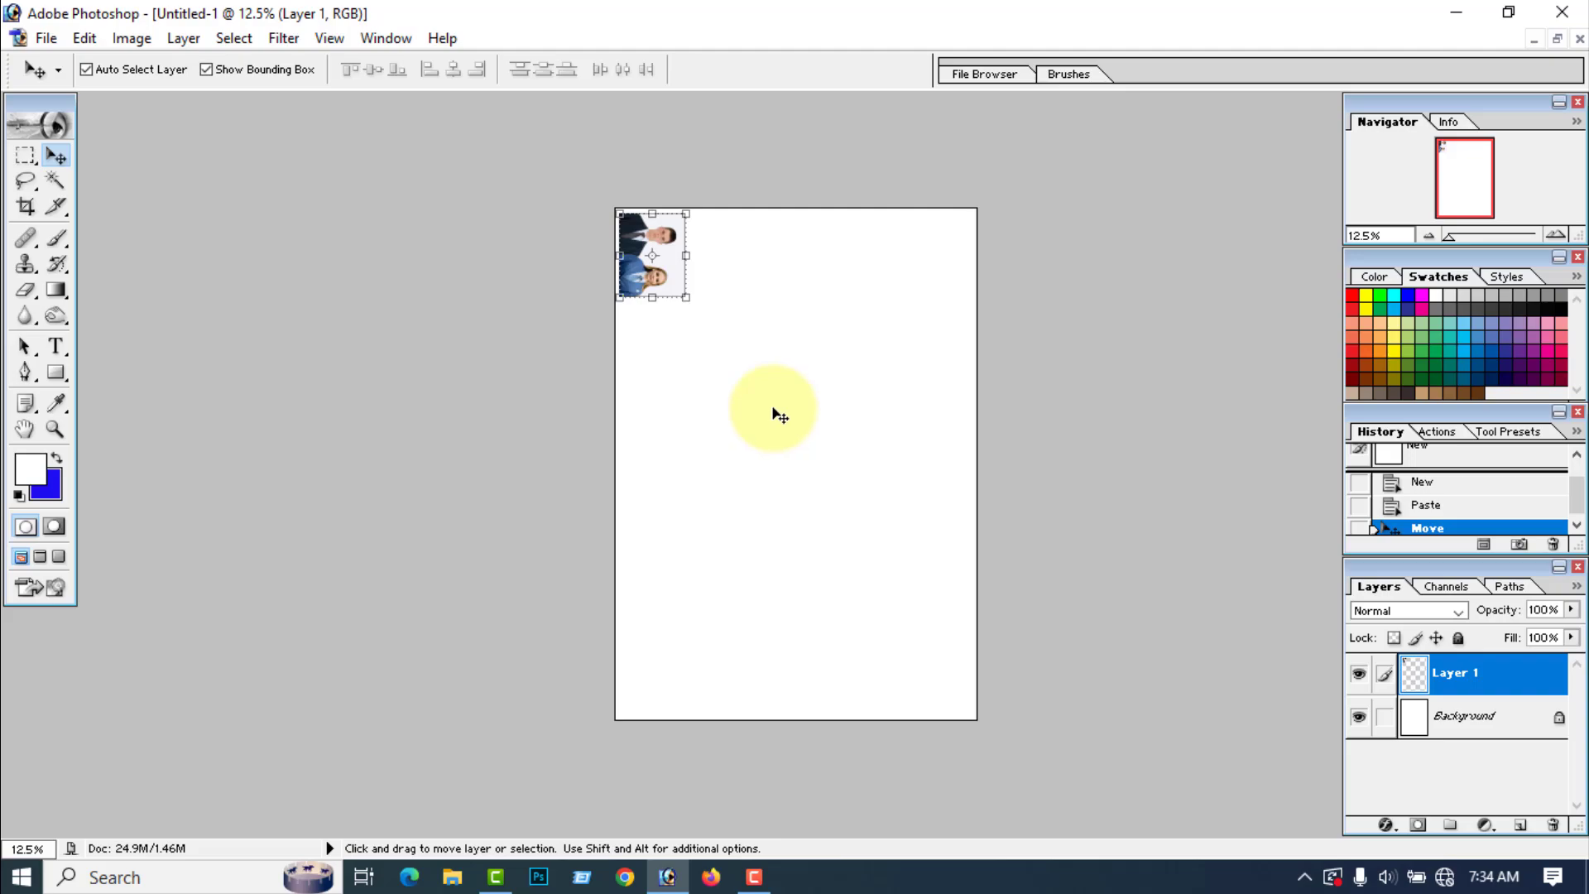
pyautogui.hotkey('ctrl', 'v')
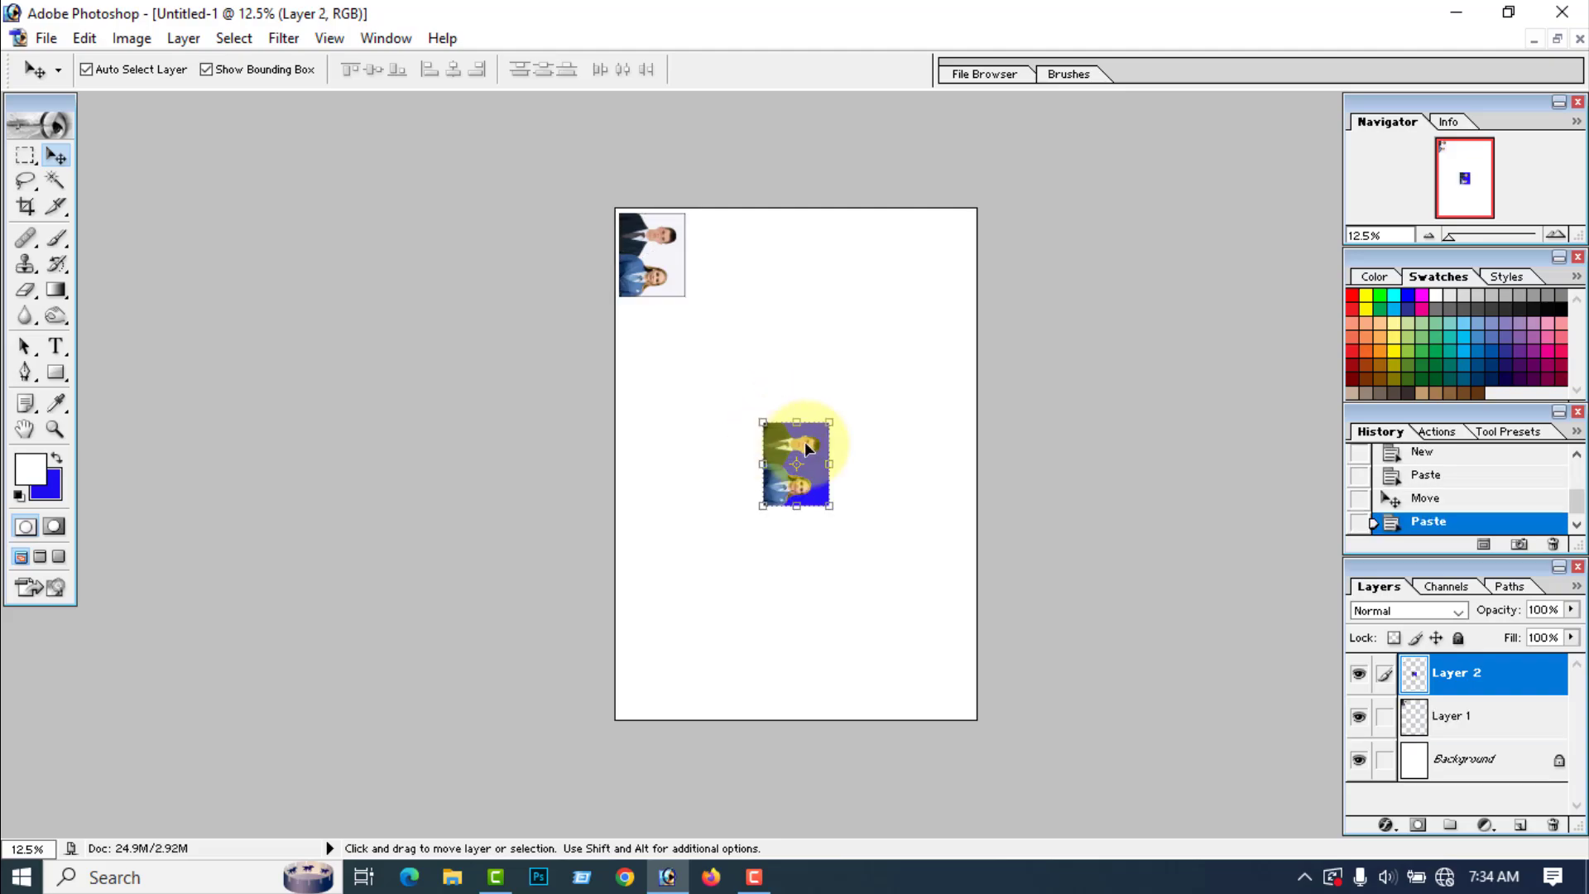
# Step: Move the pasted Joint photo to the page's top edge, just right of the first photo with a narrow gap, and deselect it
pyautogui.moveTo(807, 488); pyautogui.dragTo(745, 275)
pyautogui.press('Down')
pyautogui.press('Down')
pyautogui.press('Down')
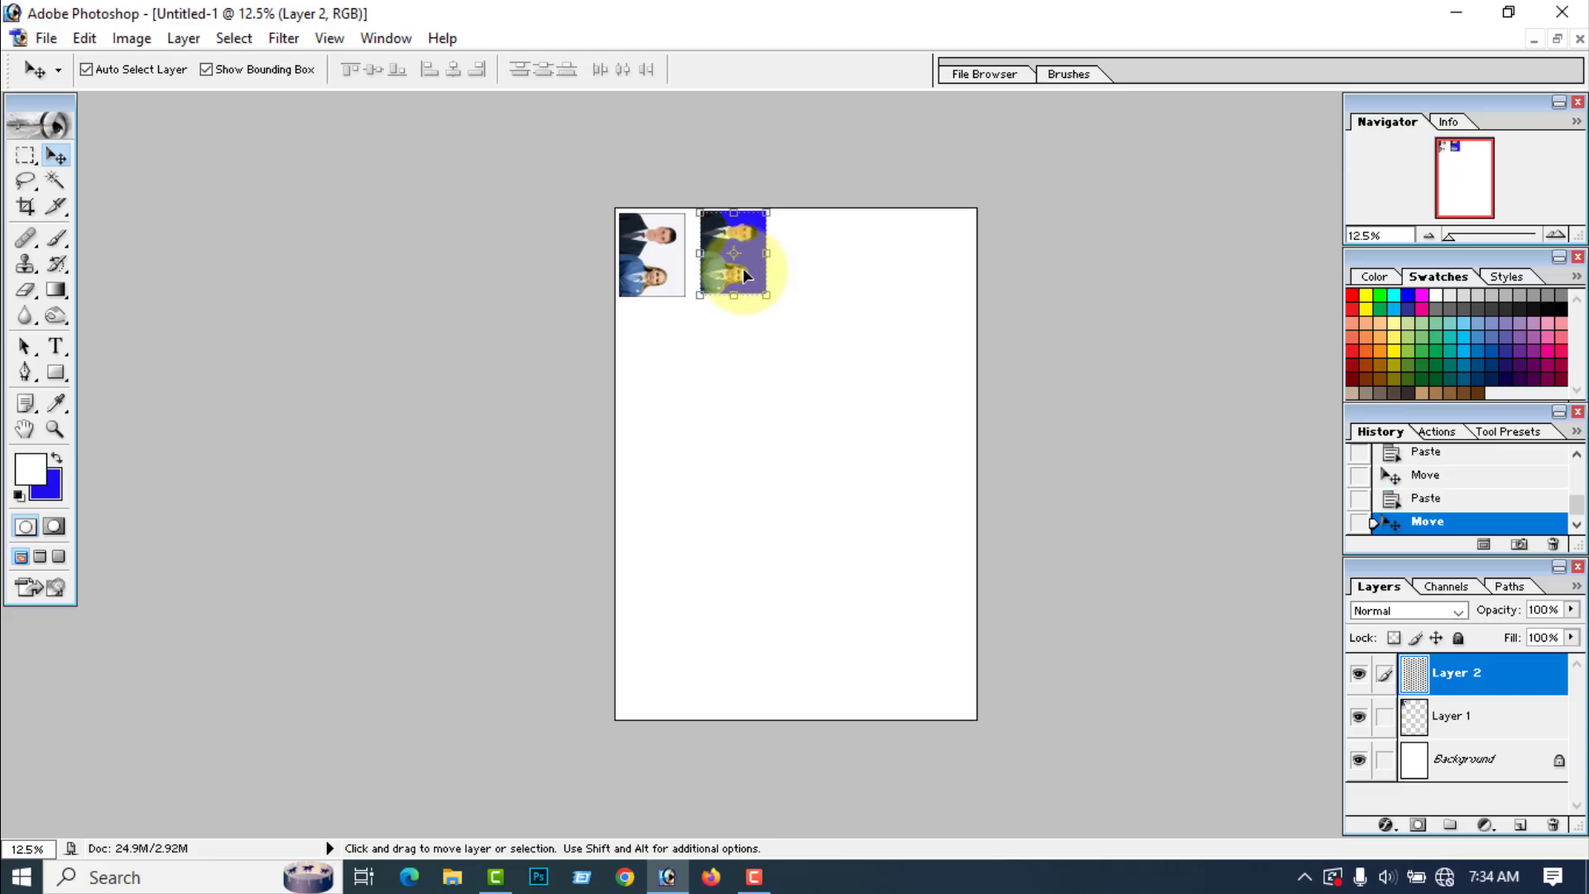
pyautogui.press('Left')
pyautogui.press('Left')
pyautogui.press('Left')
pyautogui.press('Left')
pyautogui.press('Left')
pyautogui.press('Left')
pyautogui.press('Left')
pyautogui.press('Left')
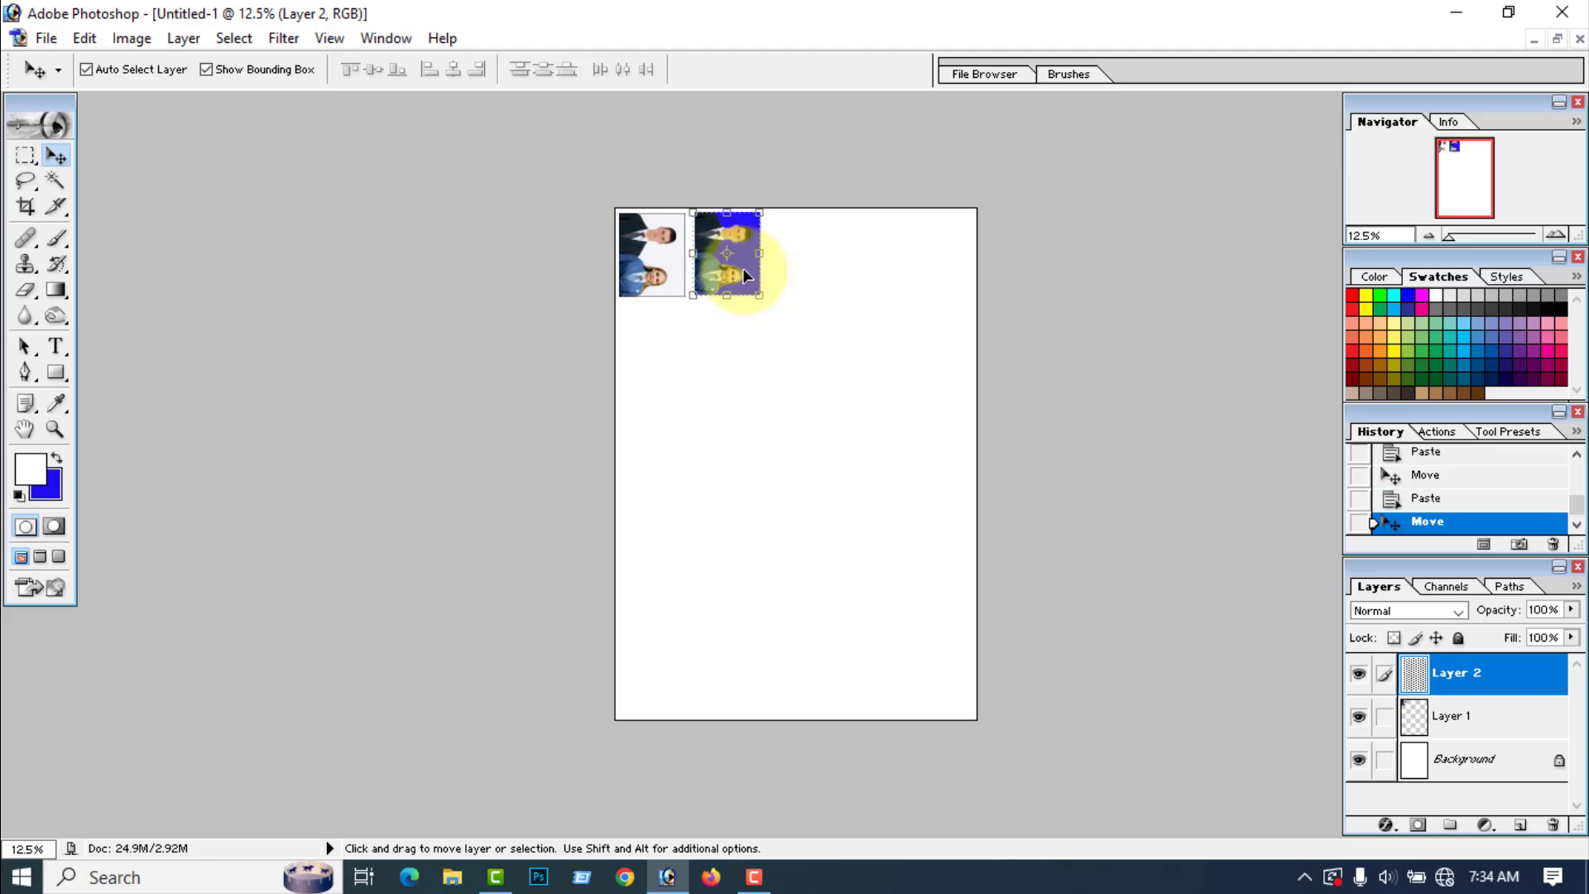
pyautogui.click(772, 462)
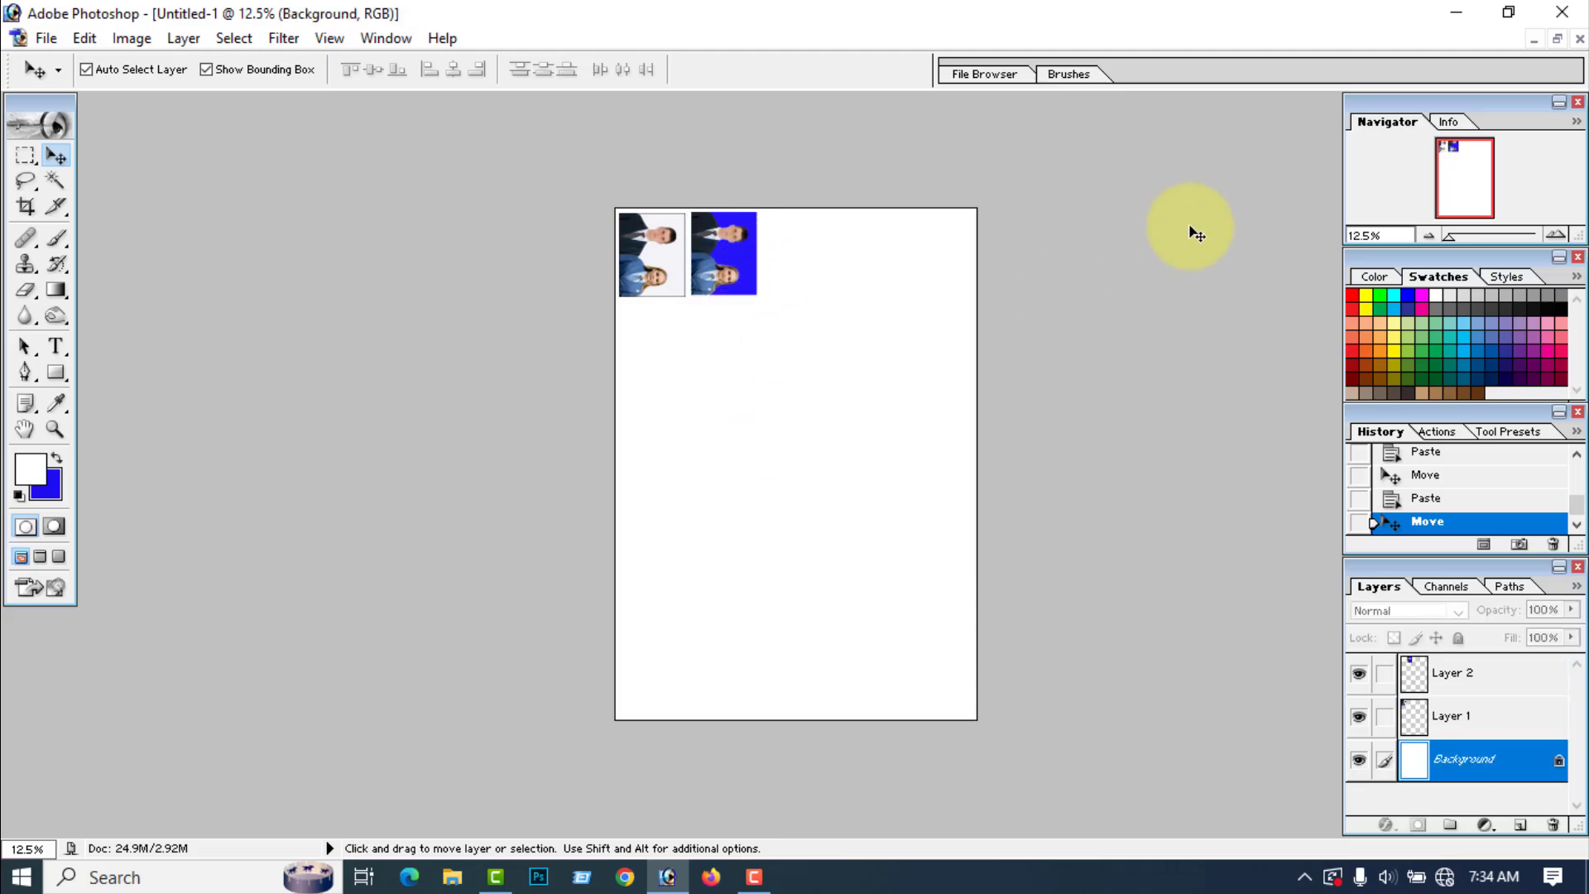
# Step: Minimize the A4 document, open Joint Image from the Desktop, and rotate its canvas 90° clockwise
pyautogui.click(1534, 39)
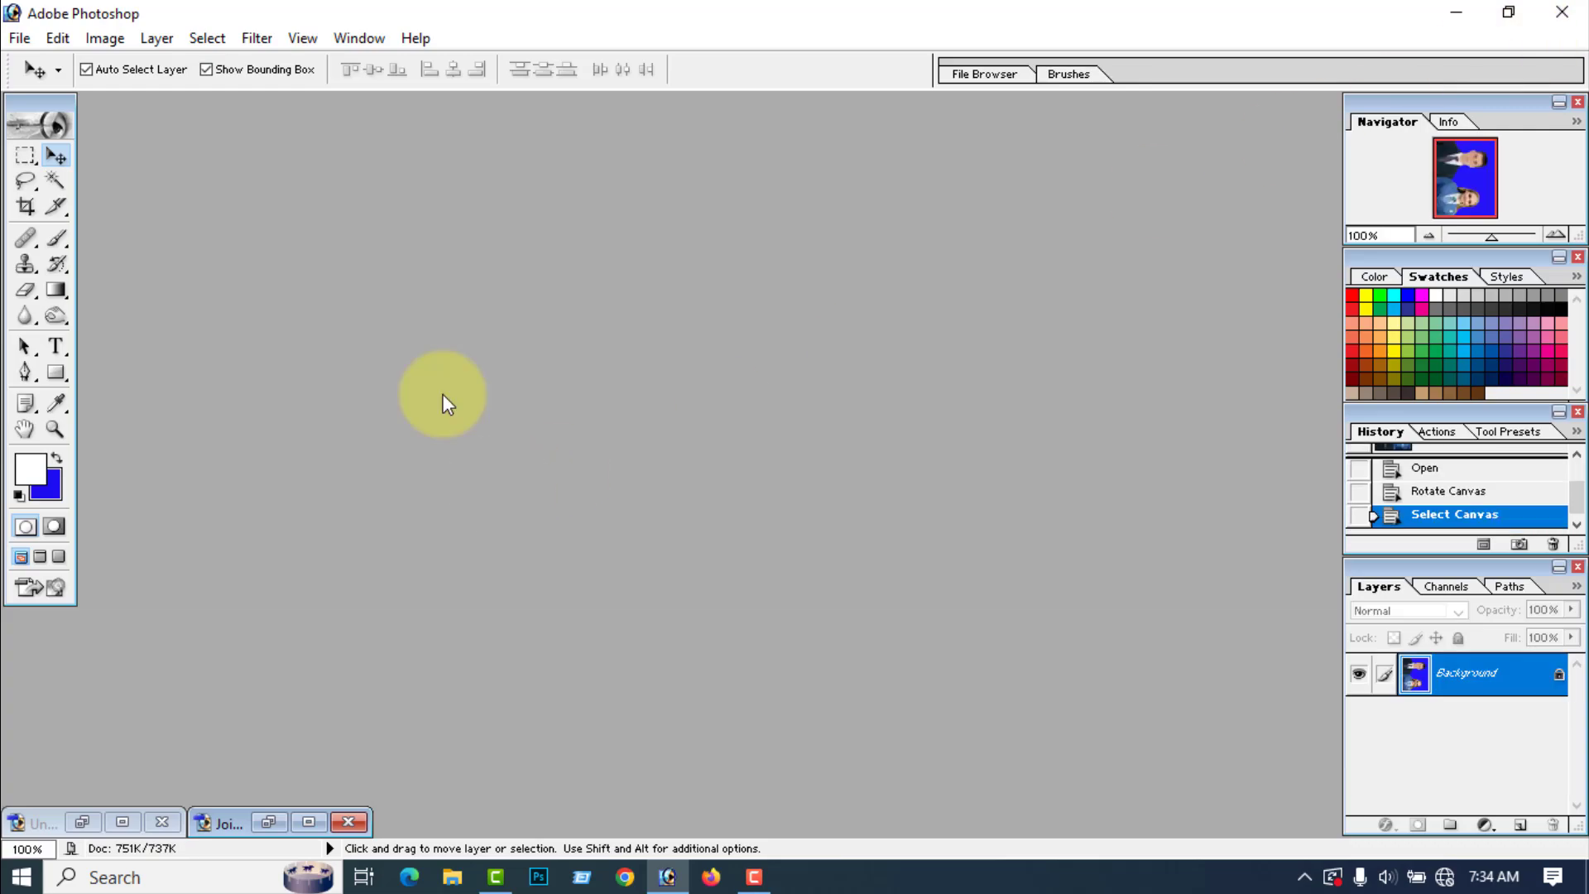
pyautogui.click(20, 39)
pyautogui.click(61, 92)
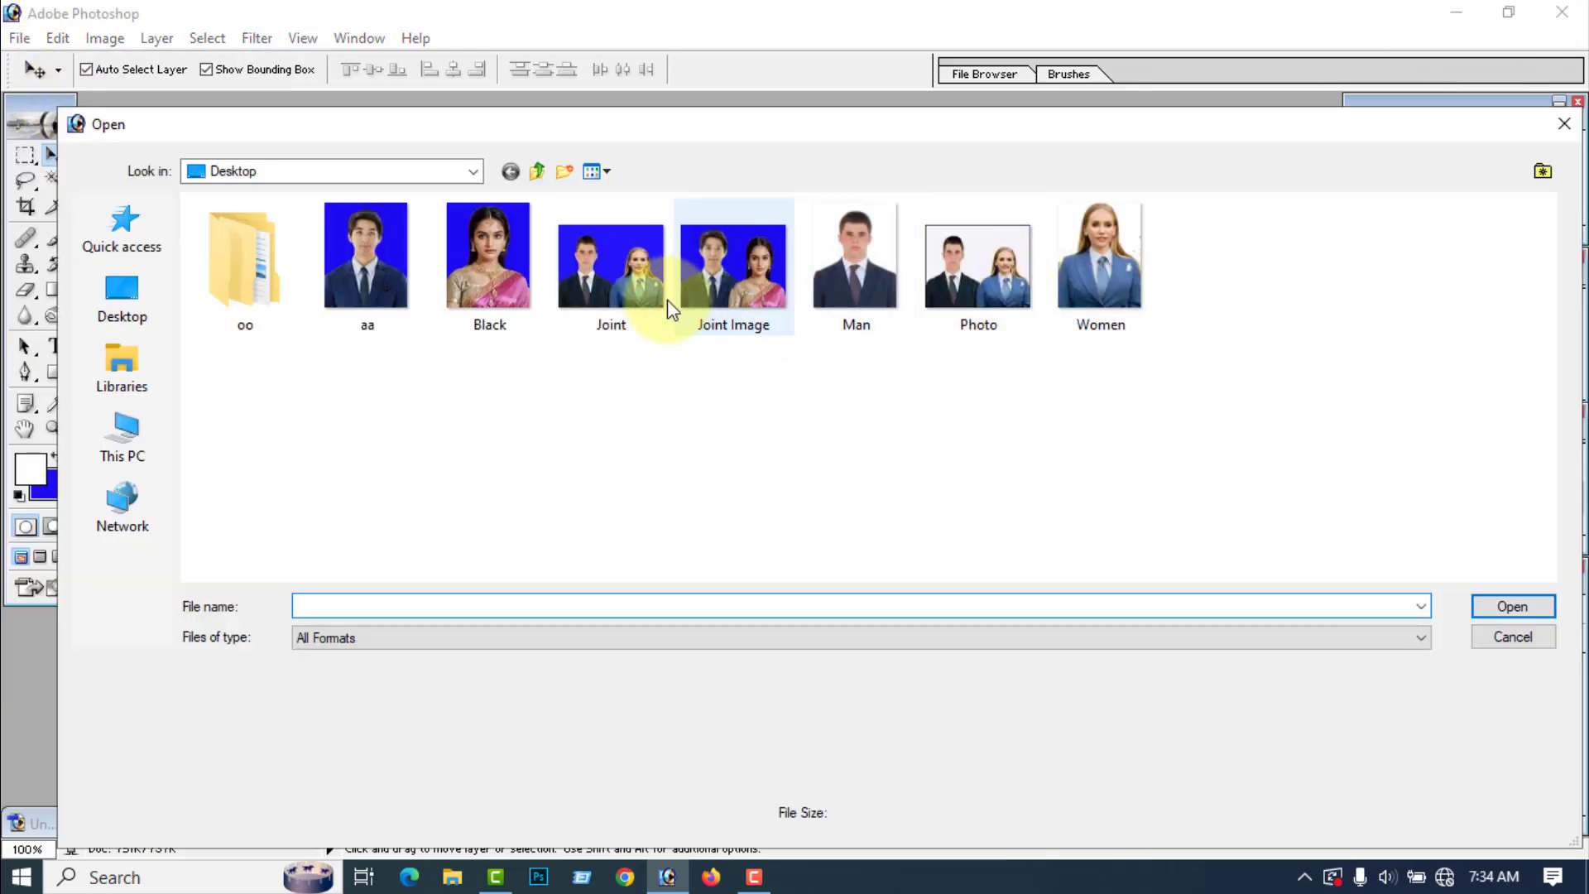
pyautogui.click(757, 307)
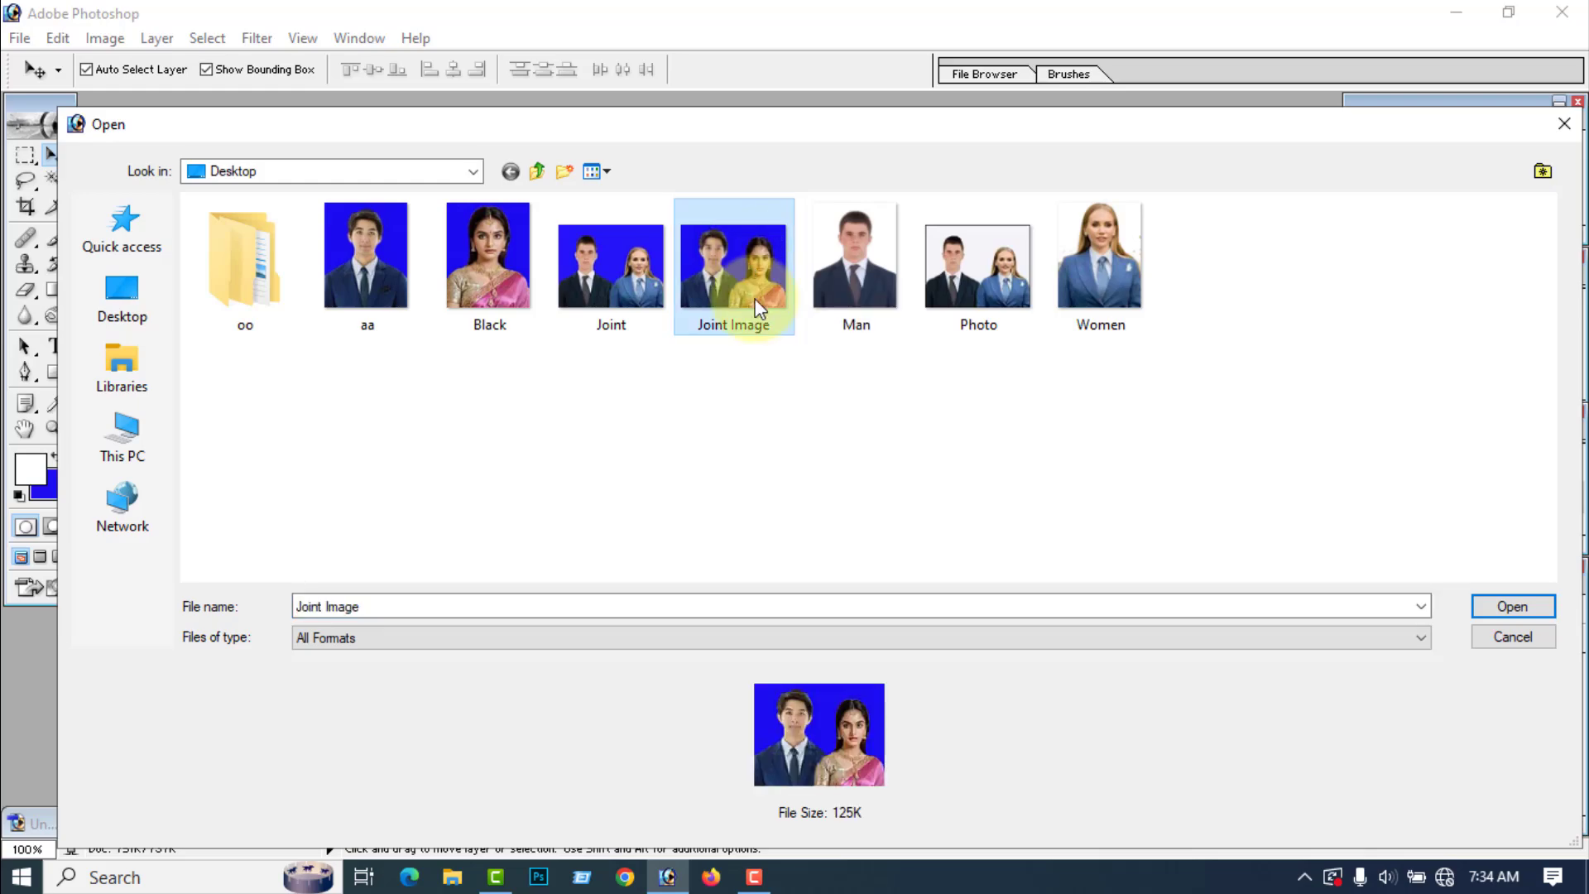
pyautogui.click(1501, 604)
pyautogui.click(105, 38)
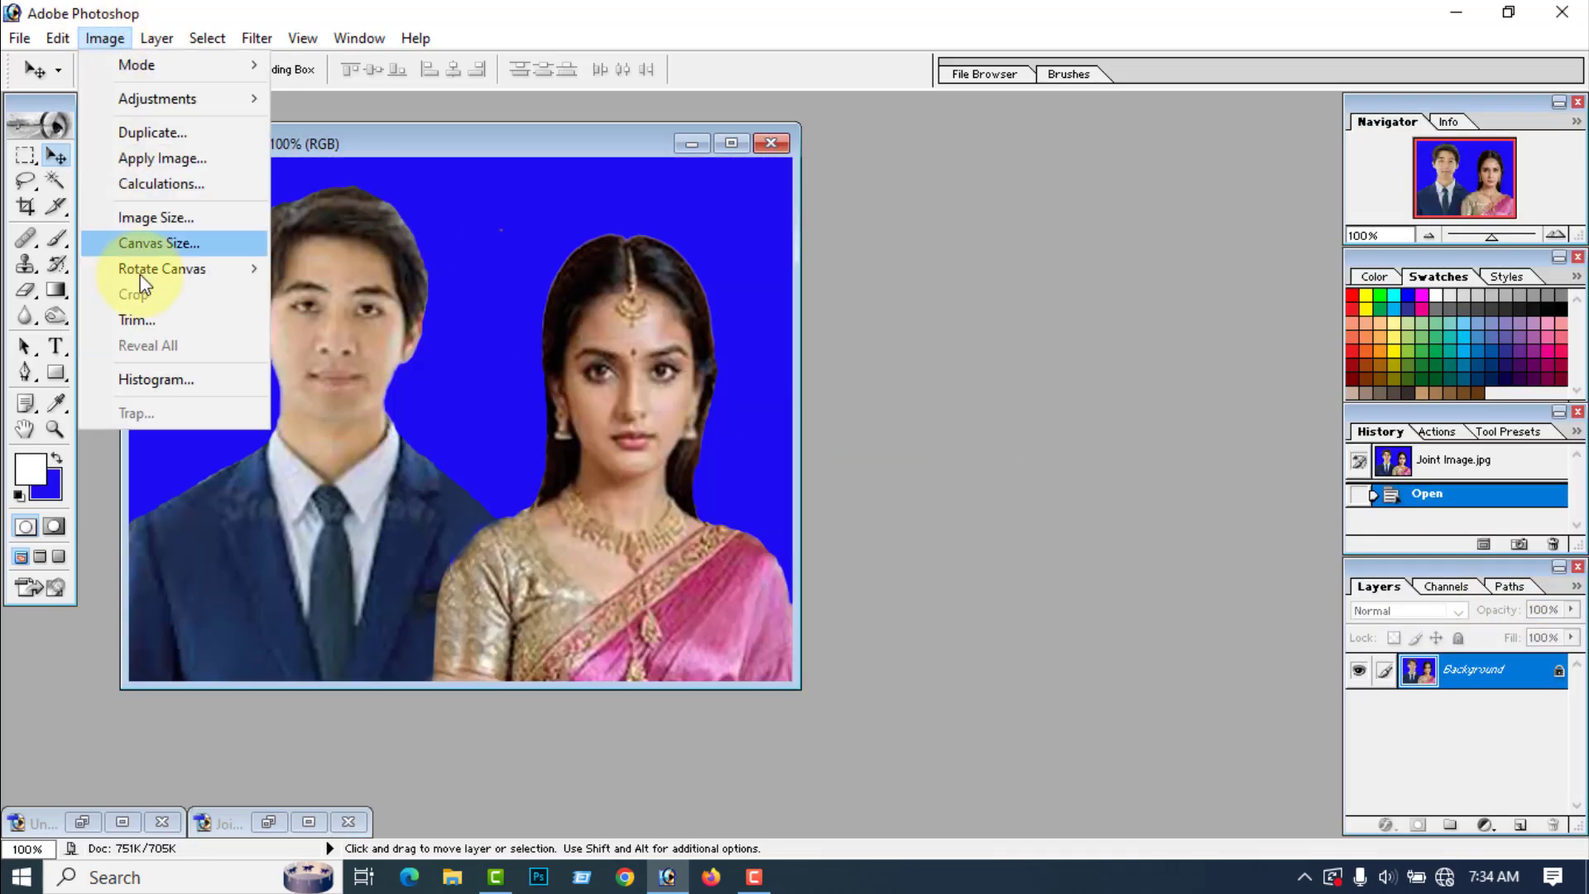
pyautogui.moveTo(162, 268)
pyautogui.click(374, 296)
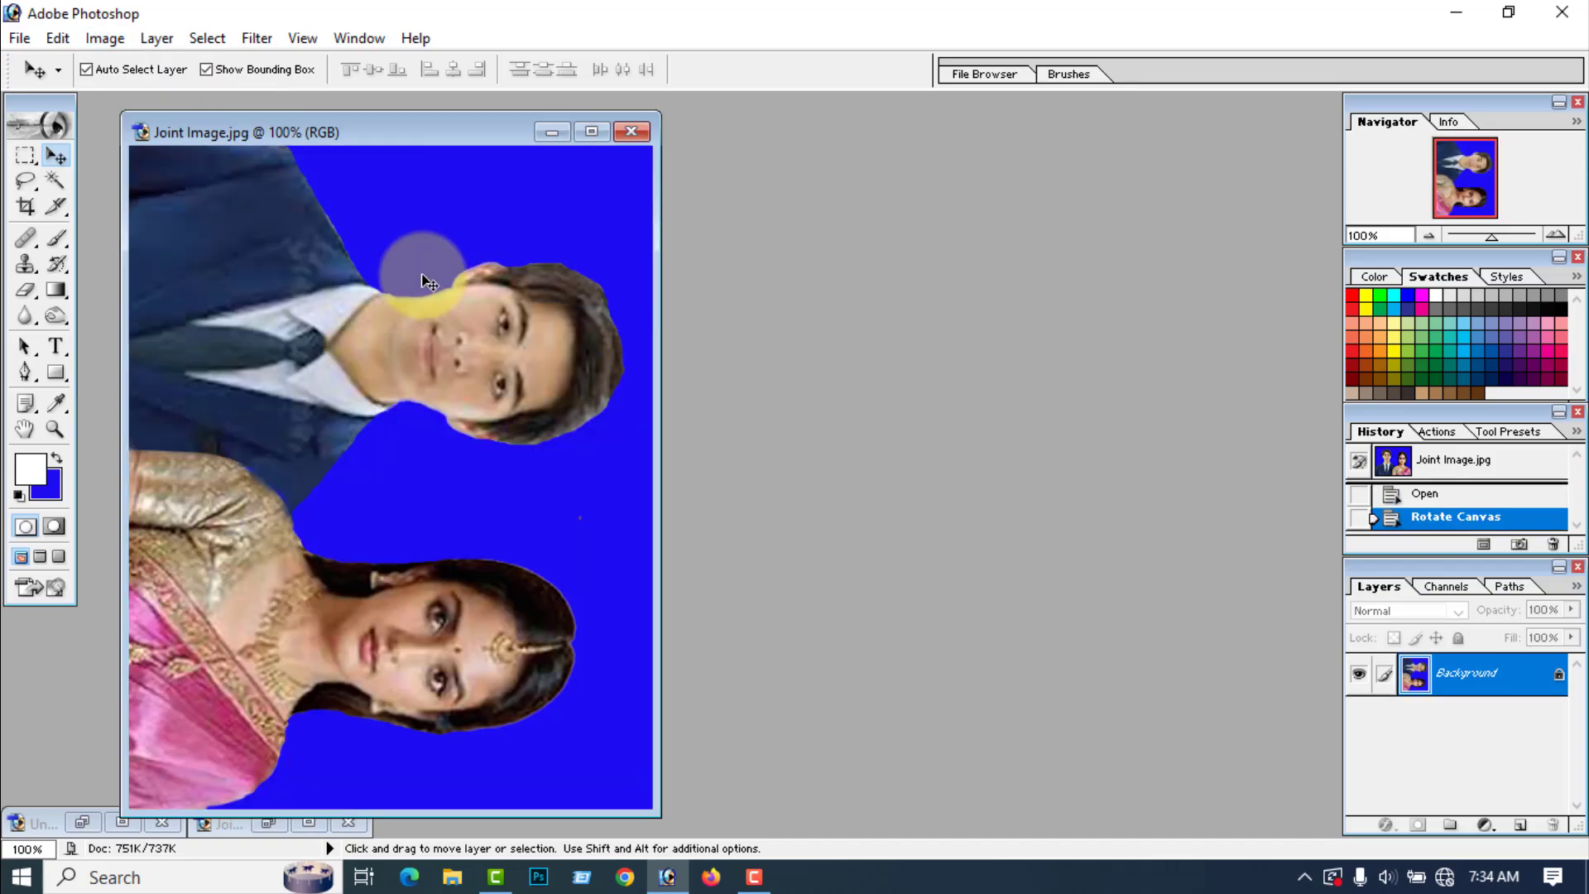
# Step: Copy the whole rotated Joint Image photo, minimize it, and paste it into the A4 document
pyautogui.hotkey('ctrl', 'a')
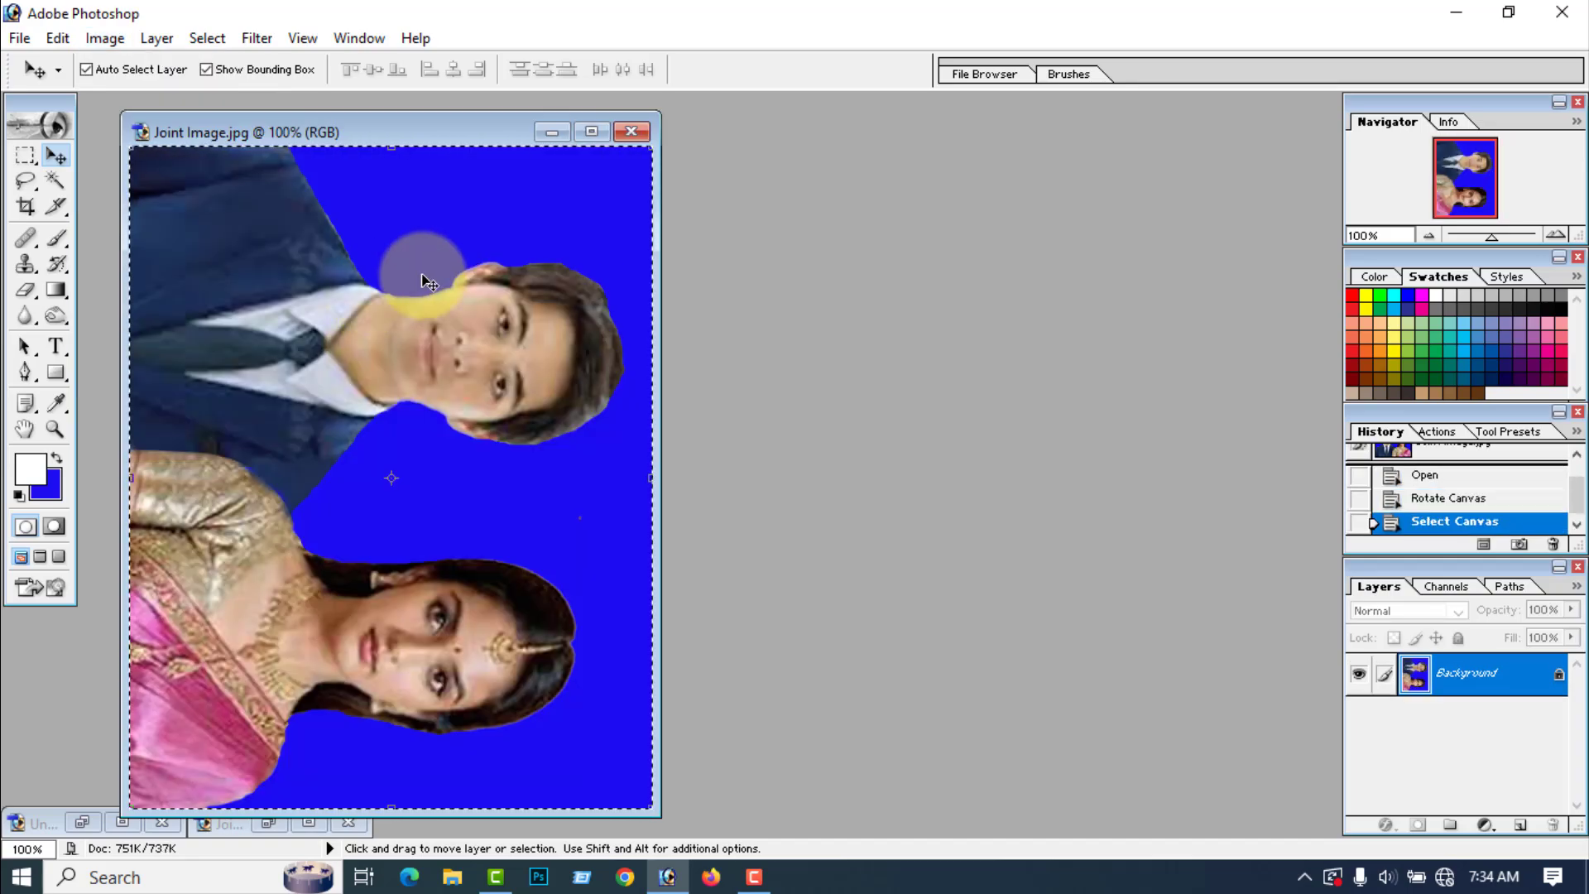
pyautogui.click(551, 131)
pyautogui.click(84, 822)
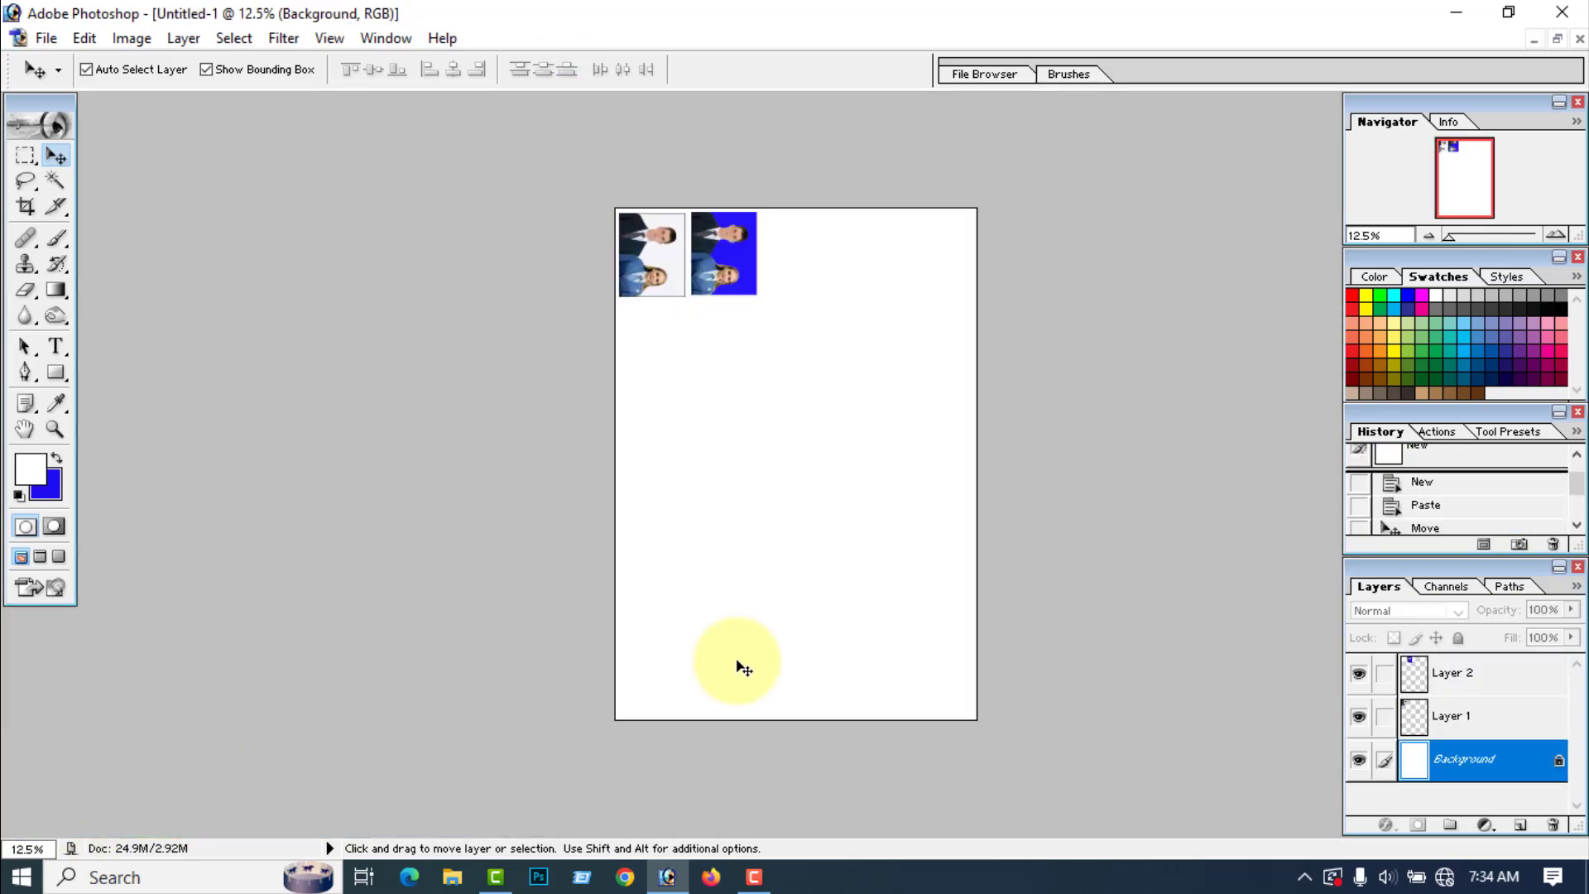
pyautogui.hotkey('ctrl', 'v')
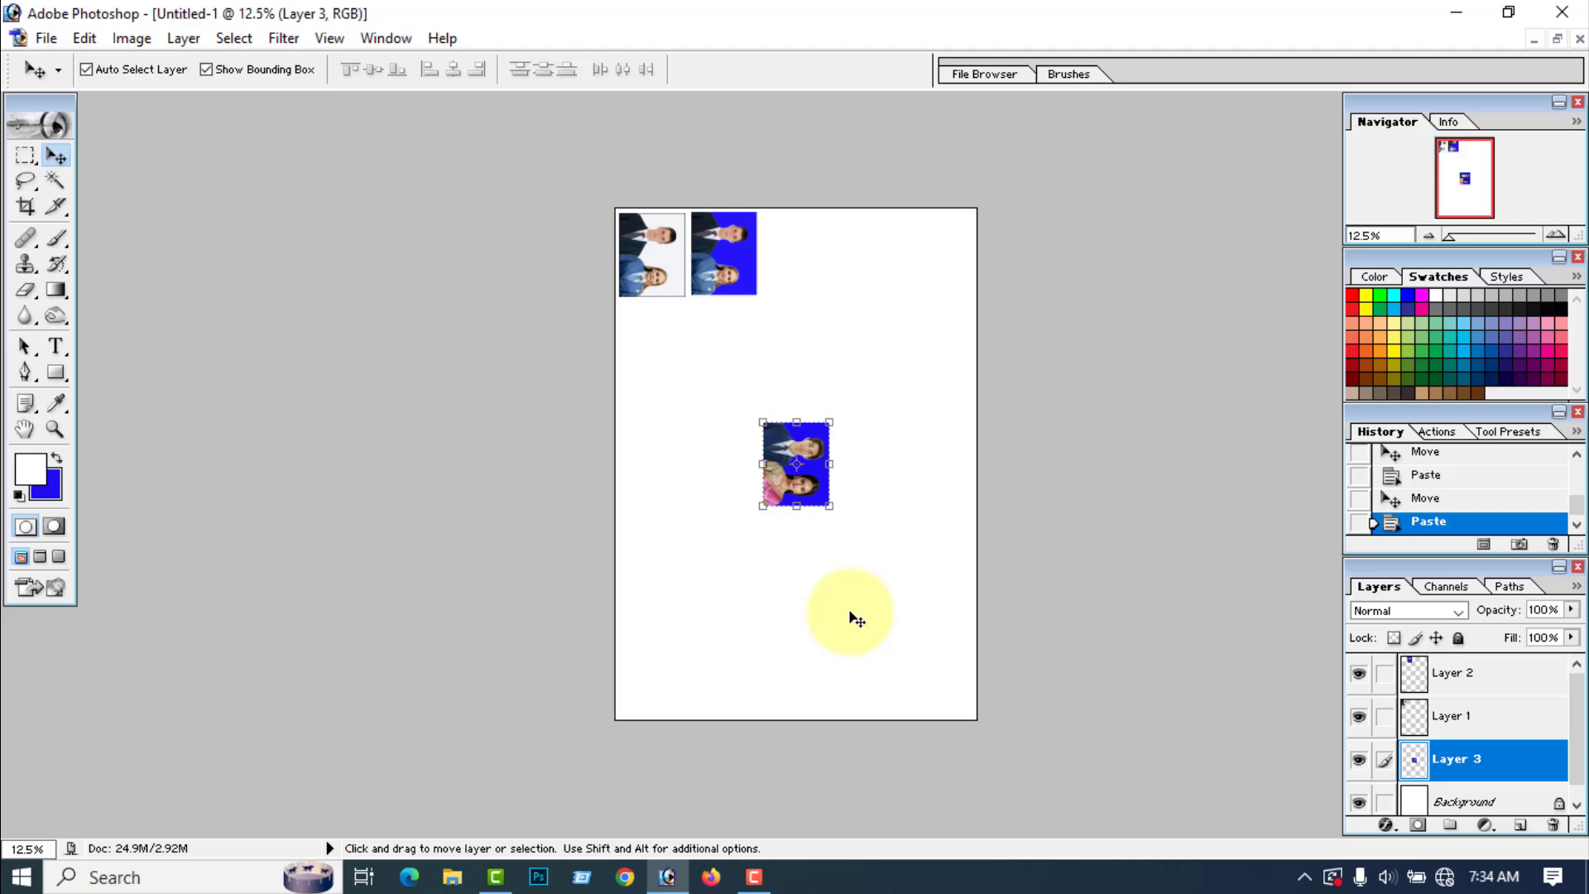
# Step: Move the pasted Joint Image photo into the third place of the top row, level with the others and with a narrow gap
pyautogui.moveTo(792, 480); pyautogui.dragTo(796, 272)
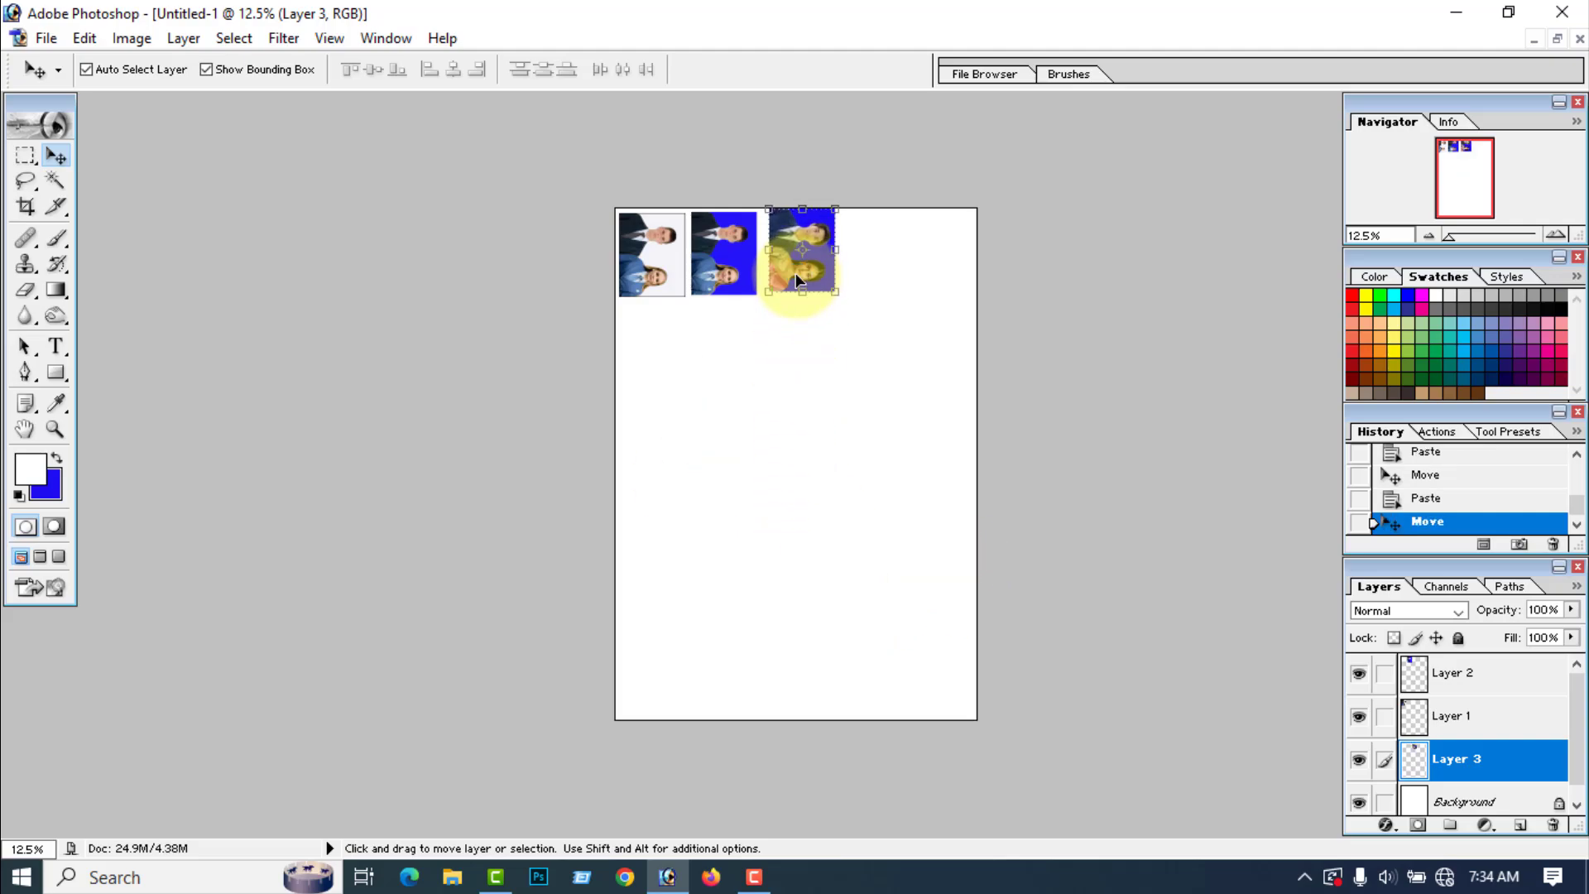
pyautogui.press('Down')
pyautogui.press('Down')
pyautogui.press('Down')
pyautogui.press('Down')
pyautogui.press('Down')
pyautogui.press('Down')
pyautogui.press('Down')
pyautogui.press('Down')
pyautogui.press('Down')
pyautogui.press('Down')
pyautogui.press('Down')
pyautogui.press('Down')
pyautogui.press('Down')
pyautogui.press('Down')
pyautogui.press('Down')
pyautogui.press('Down')
pyautogui.press('Down')
pyautogui.press('Down')
pyautogui.press('Down')
pyautogui.press('Down')
pyautogui.press('Left')
pyautogui.press('Left')
pyautogui.press('Left')
pyautogui.press('Left')
pyautogui.press('Left')
pyautogui.press('Left')
pyautogui.press('Left')
pyautogui.press('Left')
pyautogui.press('Left')
pyautogui.press('Left')
pyautogui.press('Left')
pyautogui.press('Left')
pyautogui.press('Left')
pyautogui.press('Left')
pyautogui.press('Left')
pyautogui.press('Left')
pyautogui.press('Left')
pyautogui.press('Left')
pyautogui.press('Left')
pyautogui.press('Left')
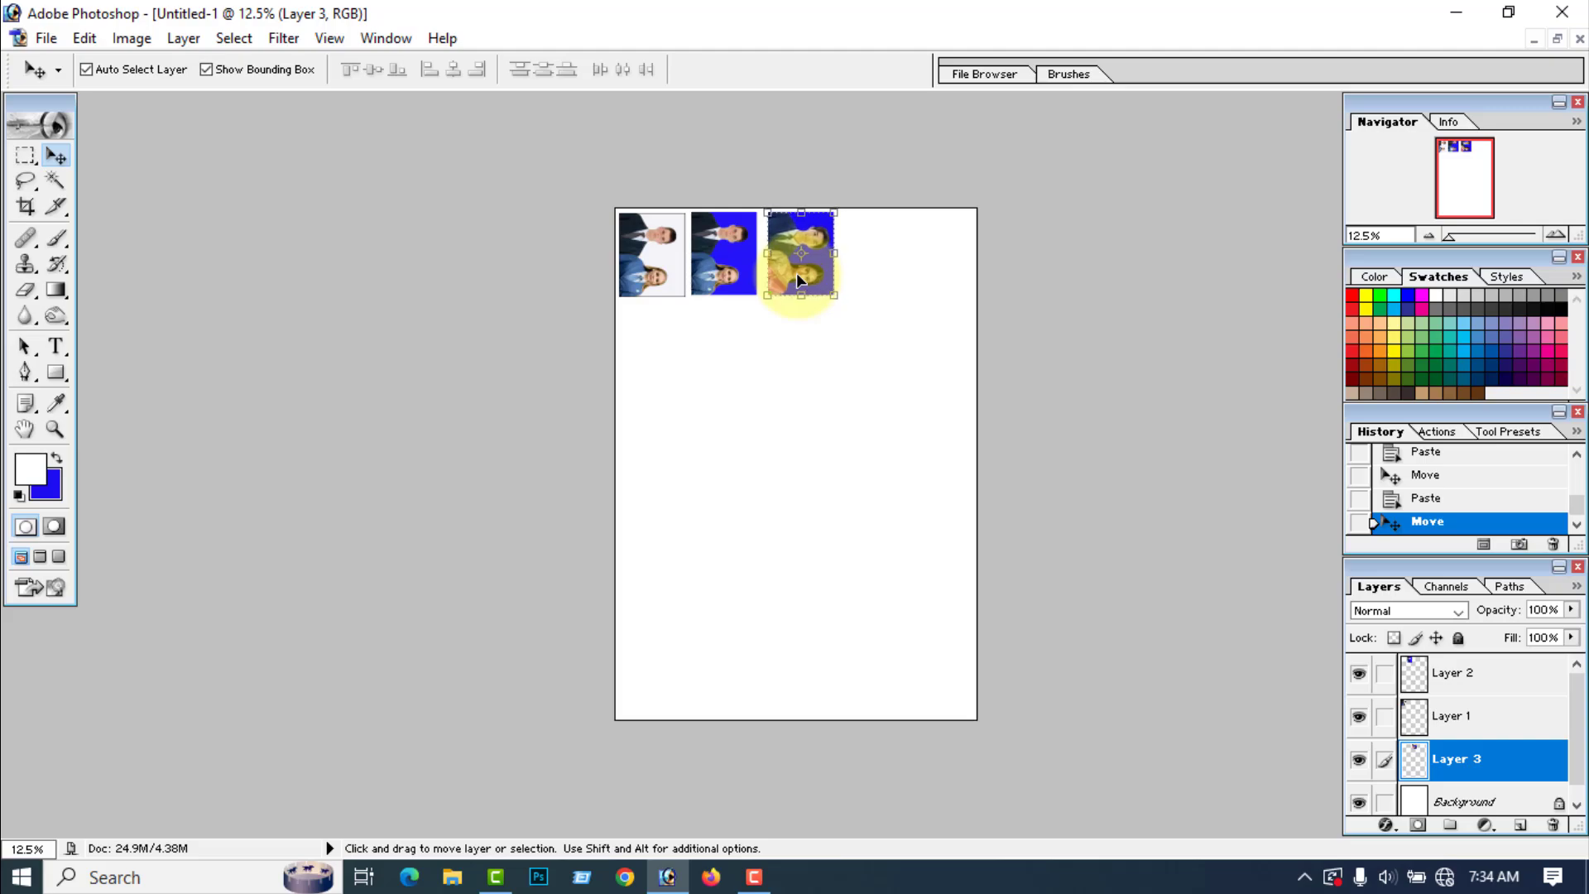
pyautogui.press('Left')
pyautogui.press('Left')
pyautogui.press('Left')
pyautogui.press('Left')
pyautogui.press('Left')
pyautogui.press('Left')
pyautogui.press('Left')
pyautogui.press('Left')
pyautogui.press('Left')
pyautogui.press('Left')
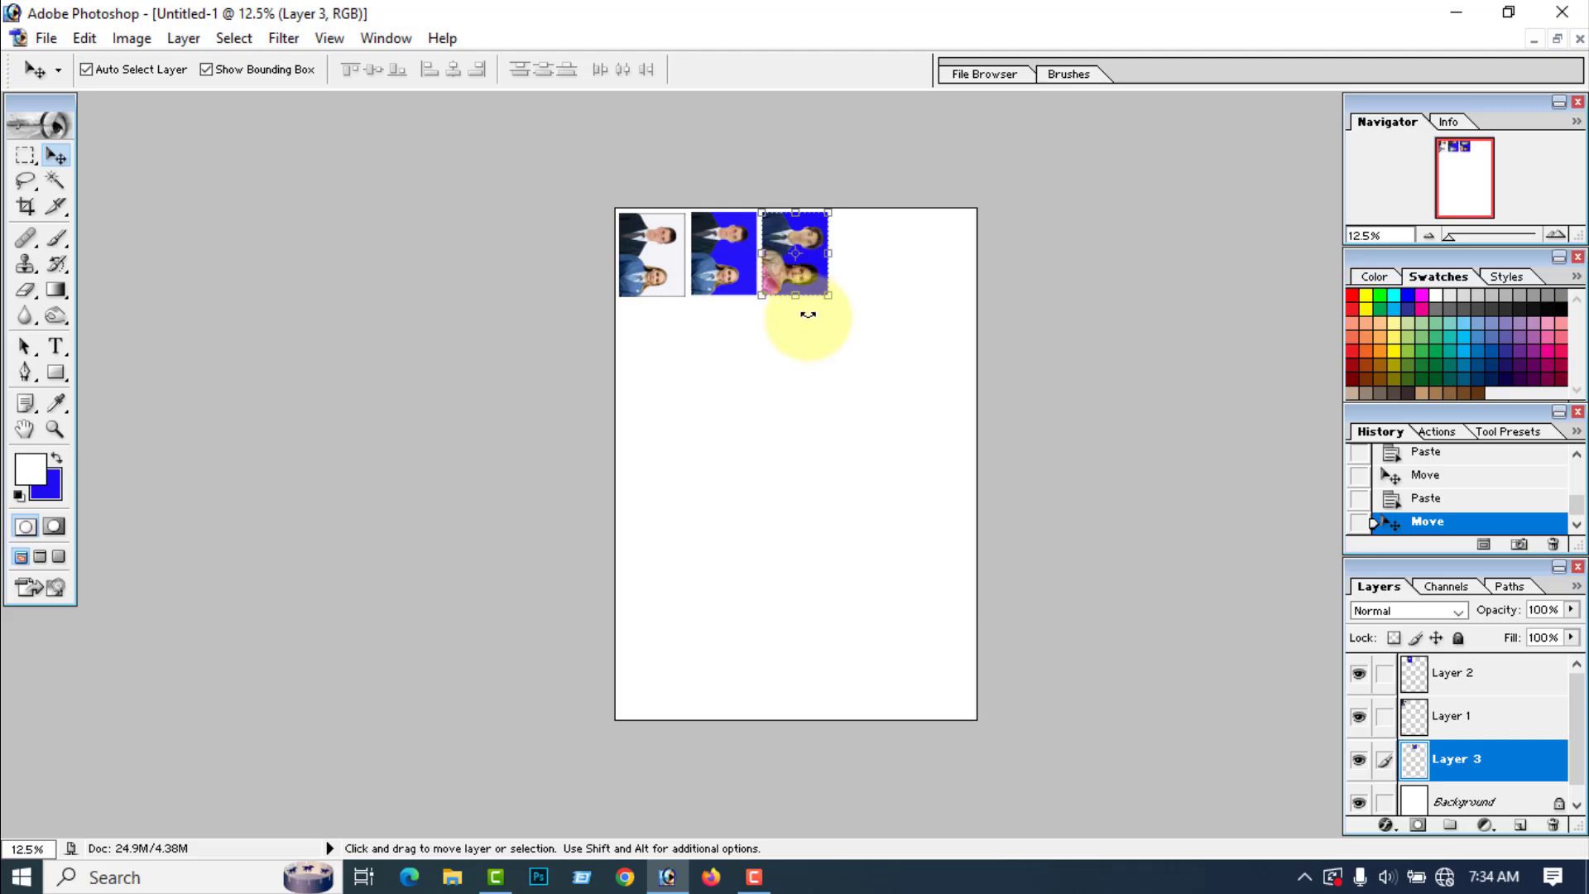
pyautogui.click(792, 375)
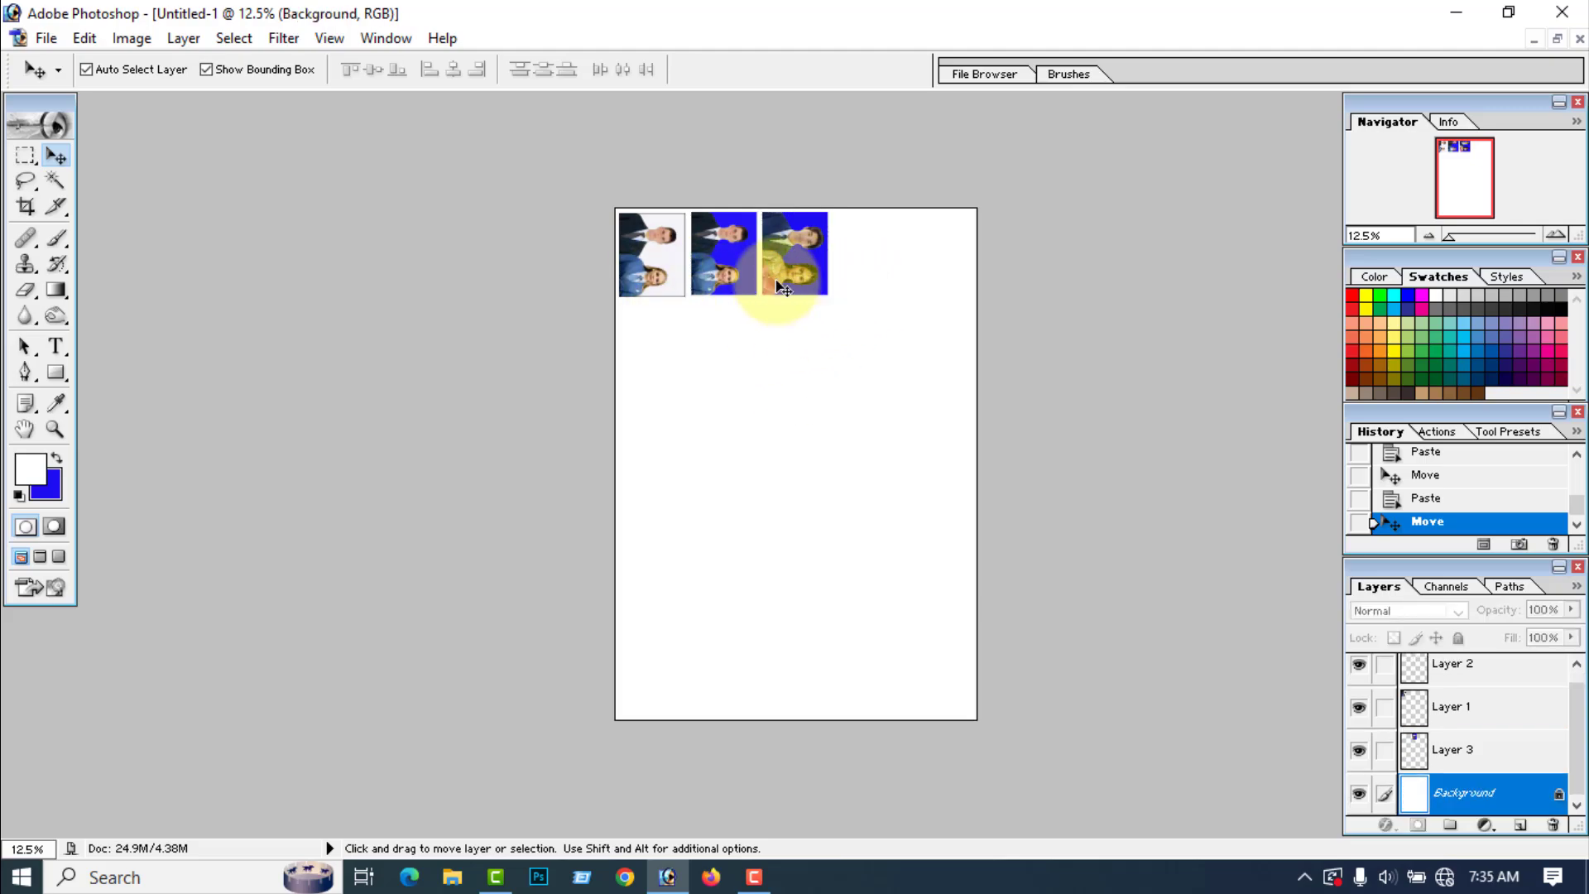
# Step: Duplicate the white-background photo and align the copy in the fourth place of the top row
pyautogui.click(658, 275)
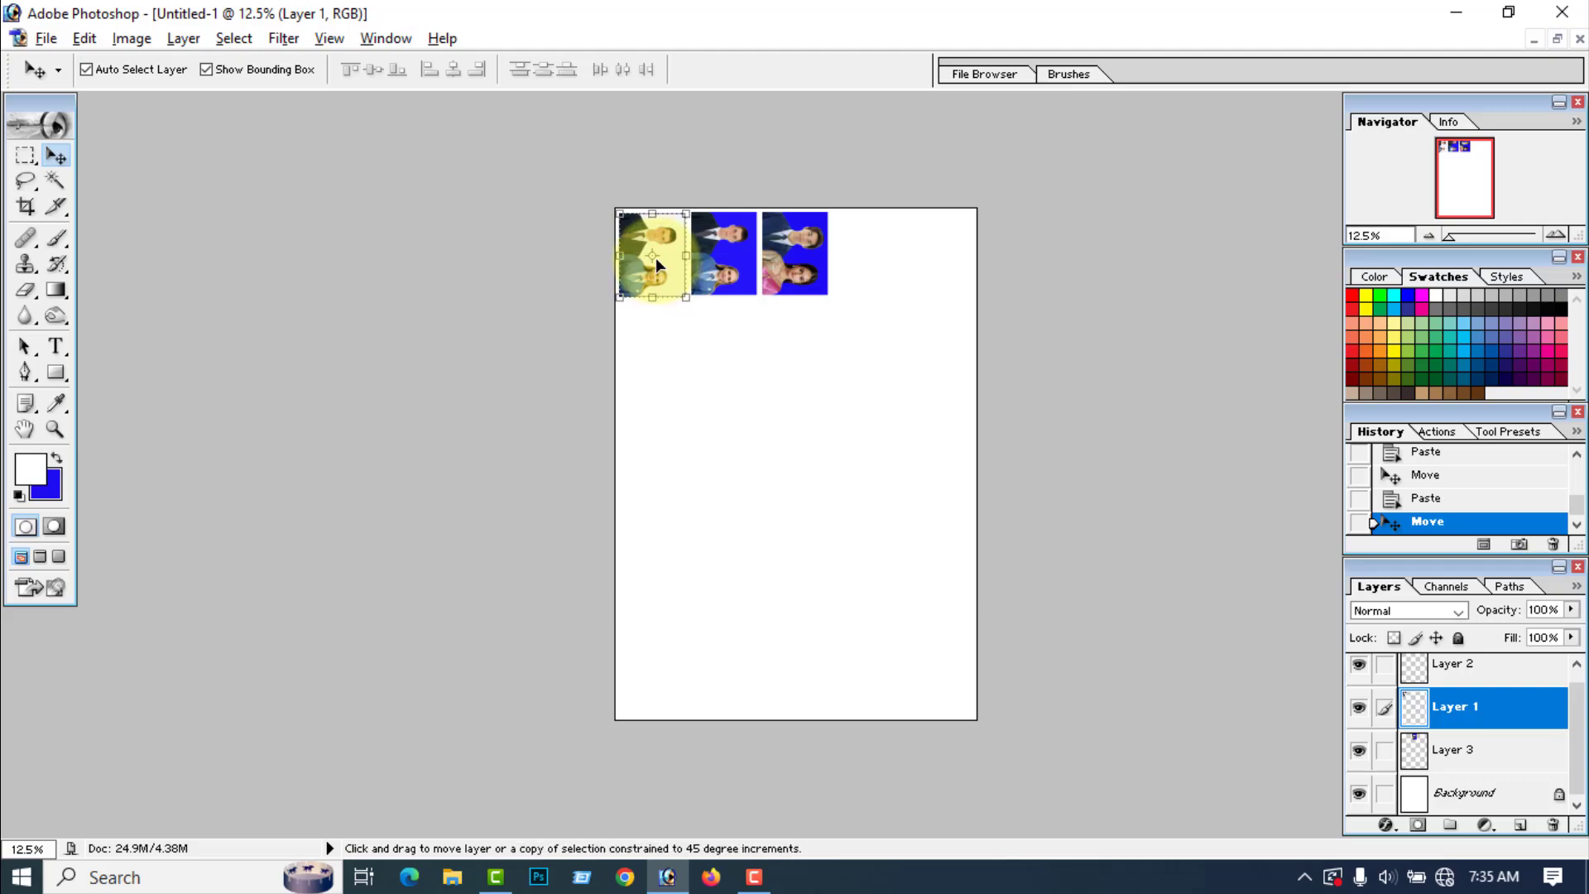
pyautogui.moveTo(656, 257); pyautogui.dragTo(869, 342)
pyautogui.press('Left')
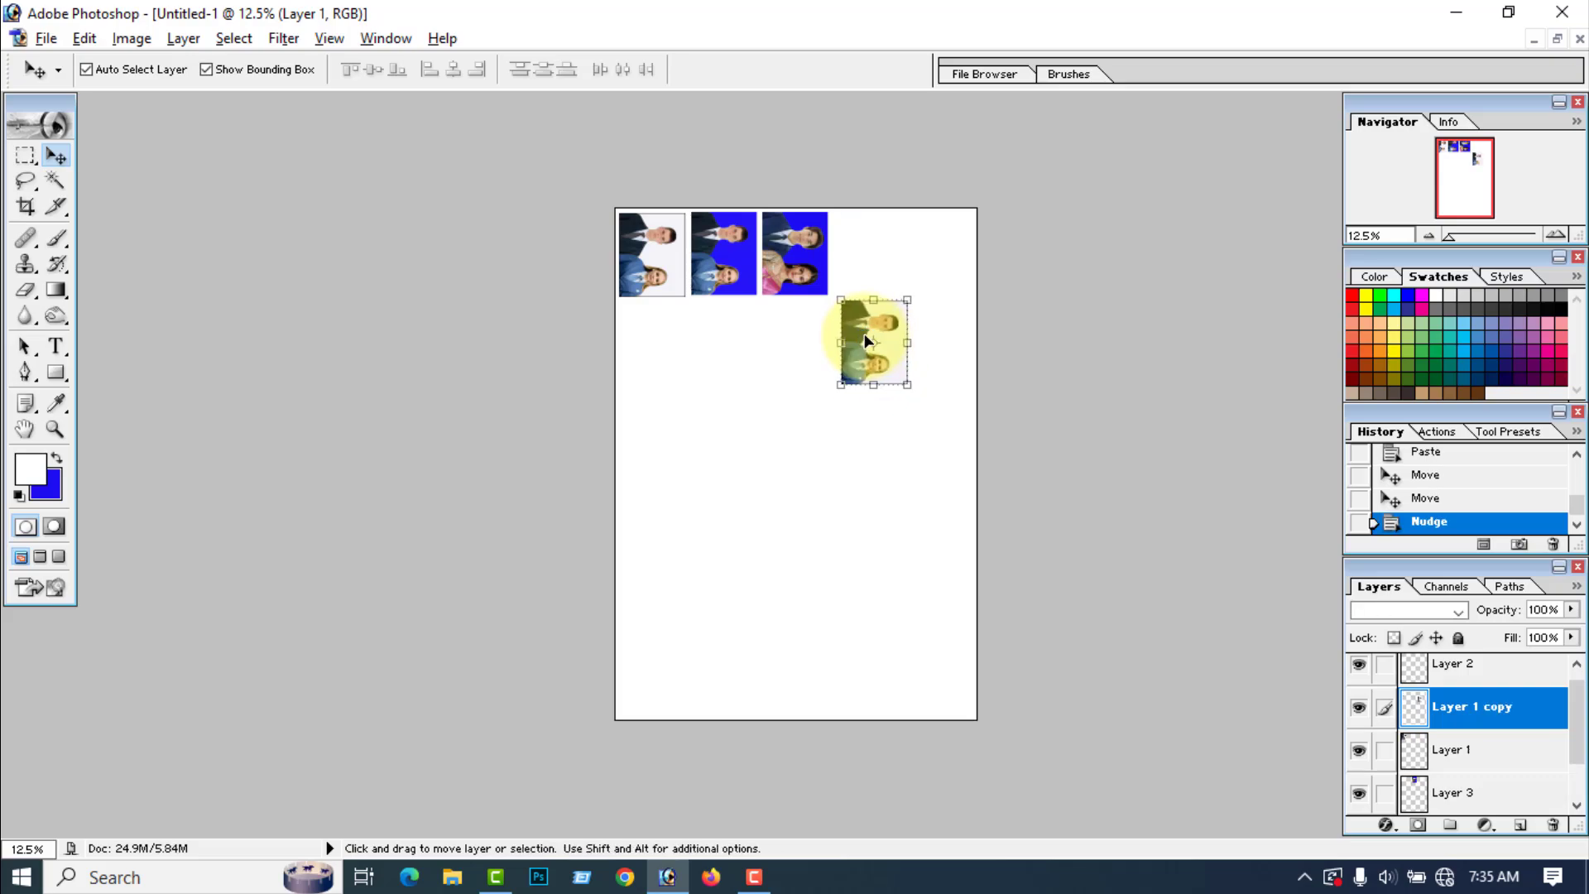
pyautogui.moveTo(869, 285); pyautogui.dragTo(869, 271)
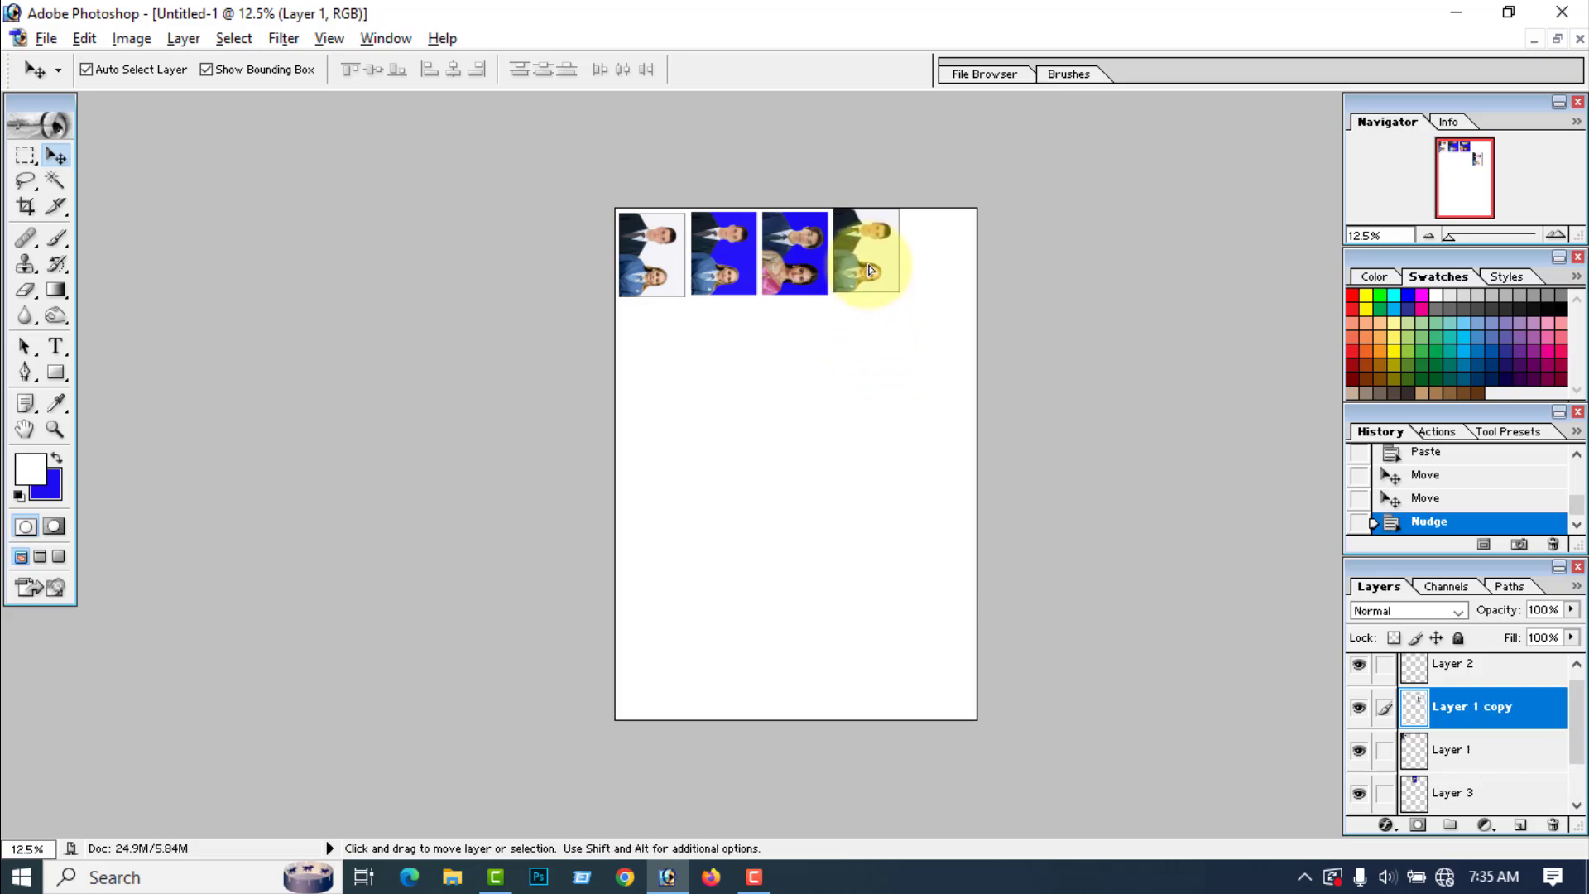
pyautogui.press('Down')
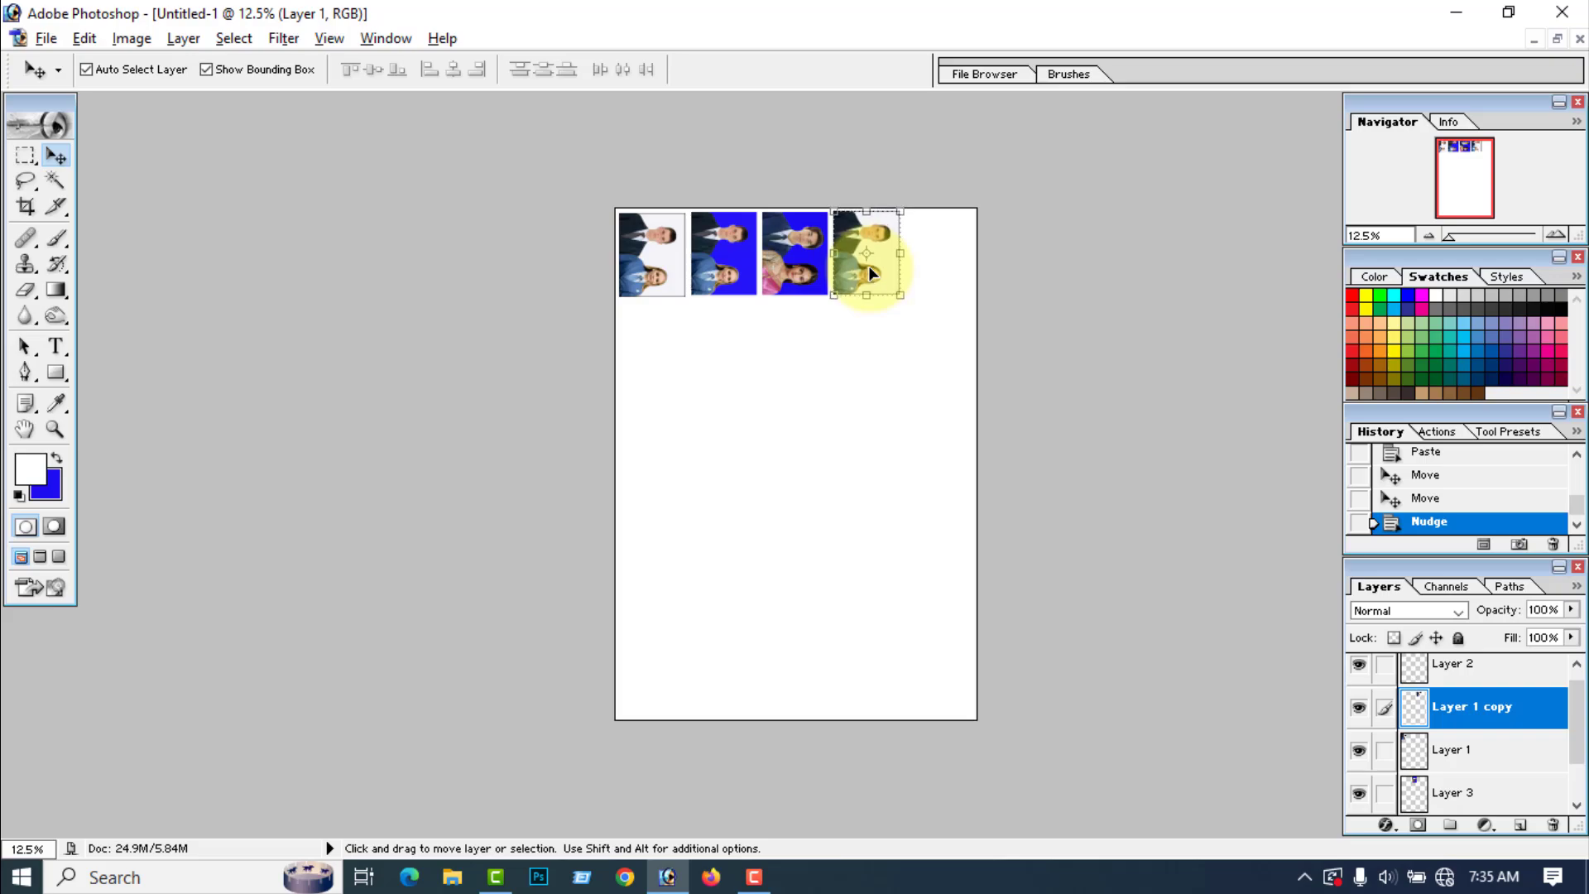
pyautogui.press('Right')
pyautogui.click(861, 443)
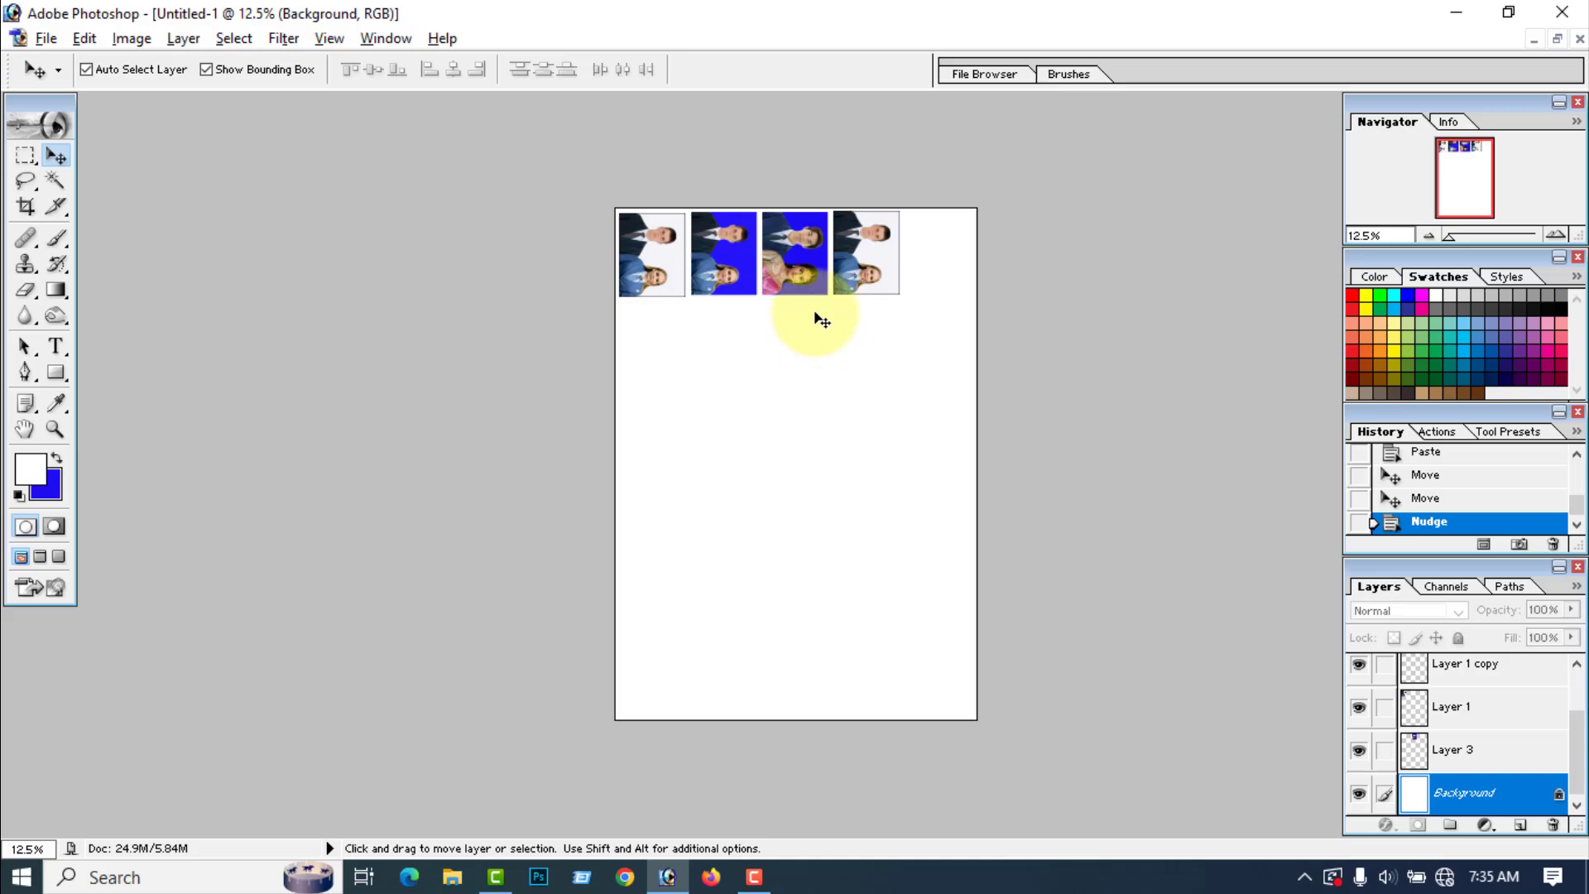
# Step: Duplicate the third photo in the row and align the copy in the fifth place at the page's right edge
pyautogui.click(799, 278)
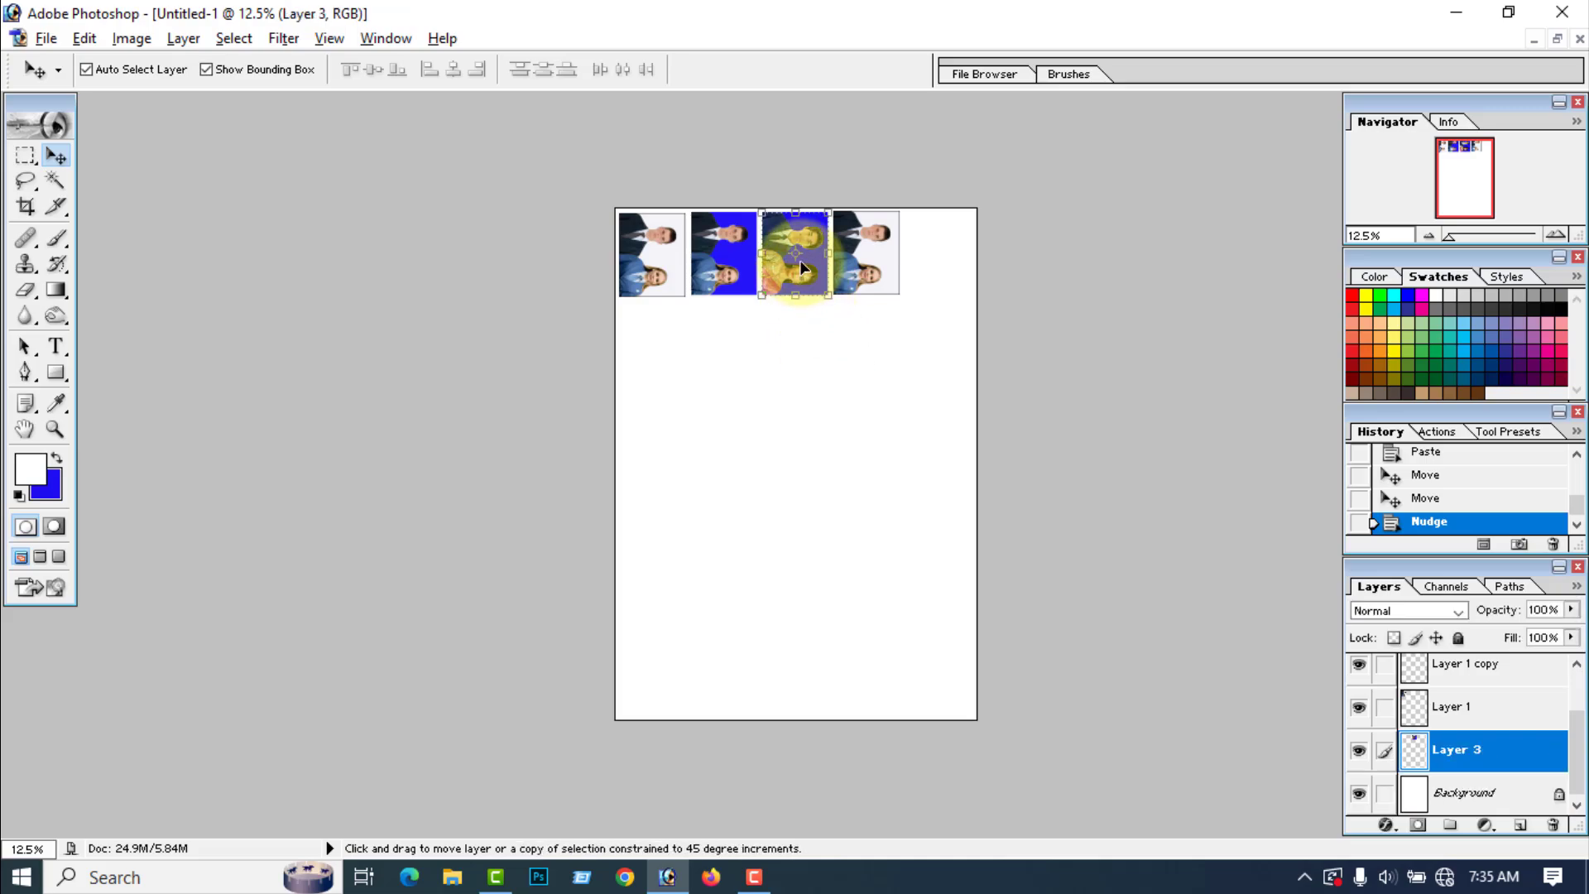
pyautogui.moveTo(796, 271); pyautogui.dragTo(944, 290)
pyautogui.hotkey('shift', 'Up')
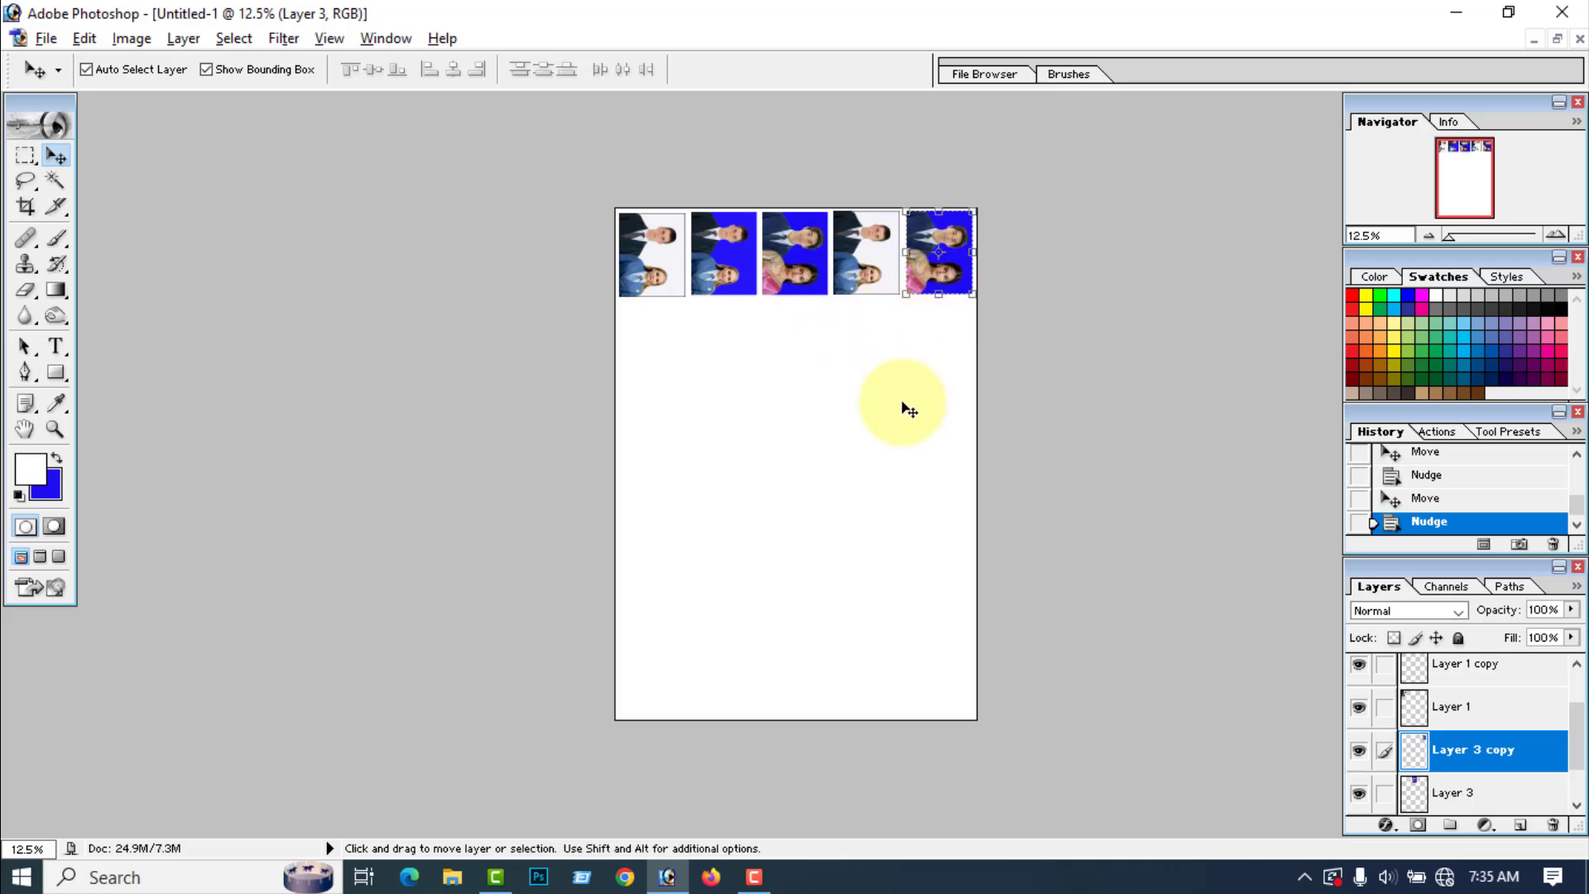
pyautogui.click(903, 403)
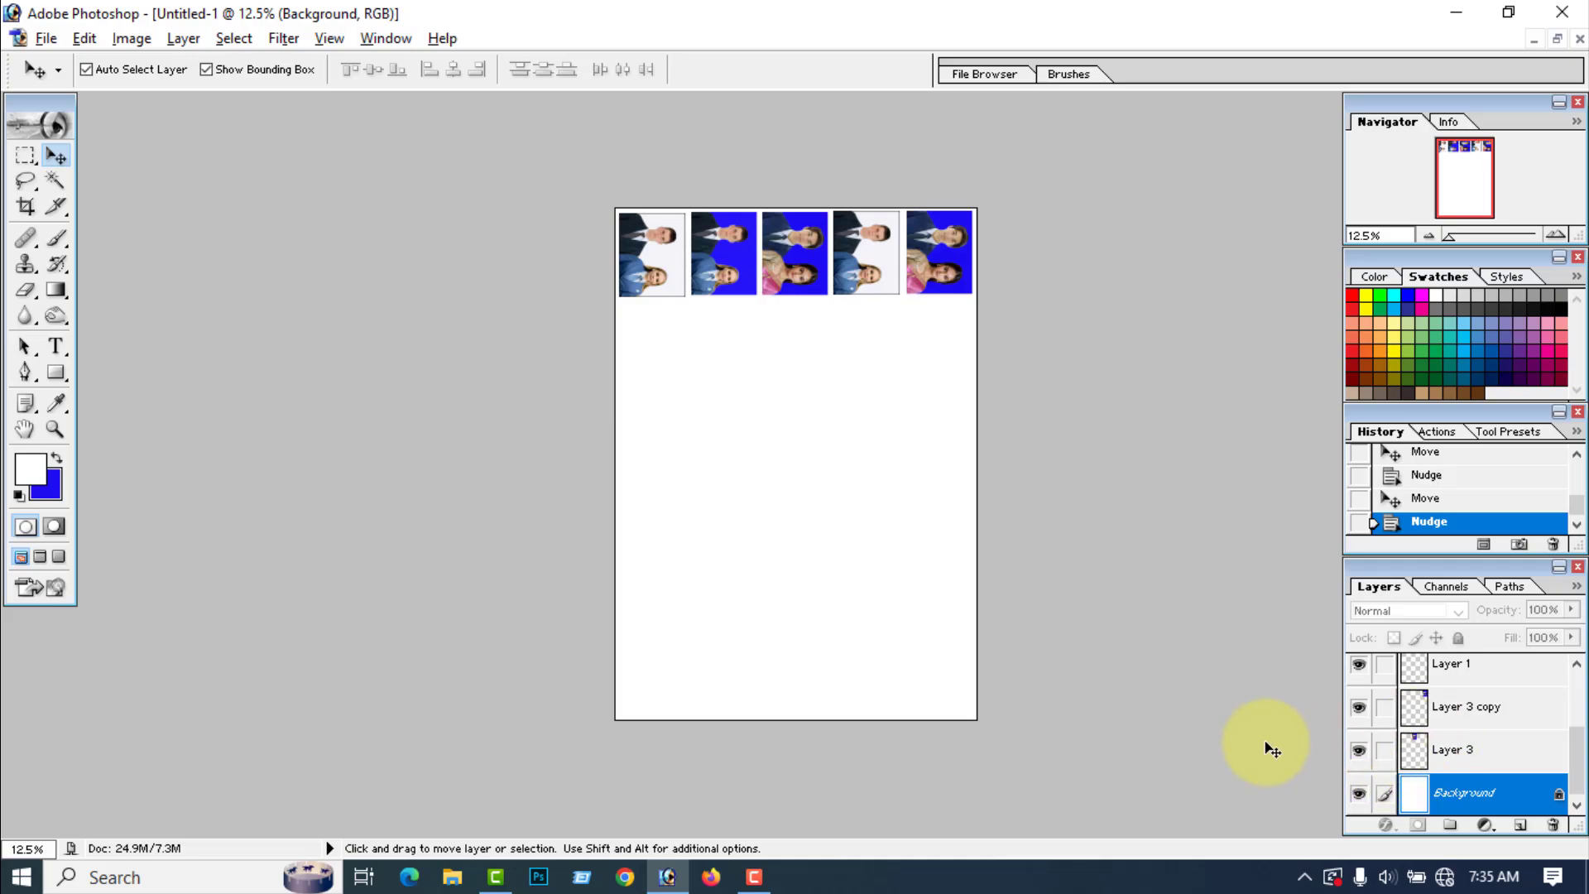
# Step: Merge all visible layers and duplicate the top photo row down the page to make five evenly spaced rows
pyautogui.press('shift')
pyautogui.hotkey('ctrl', 'shift', 'e')
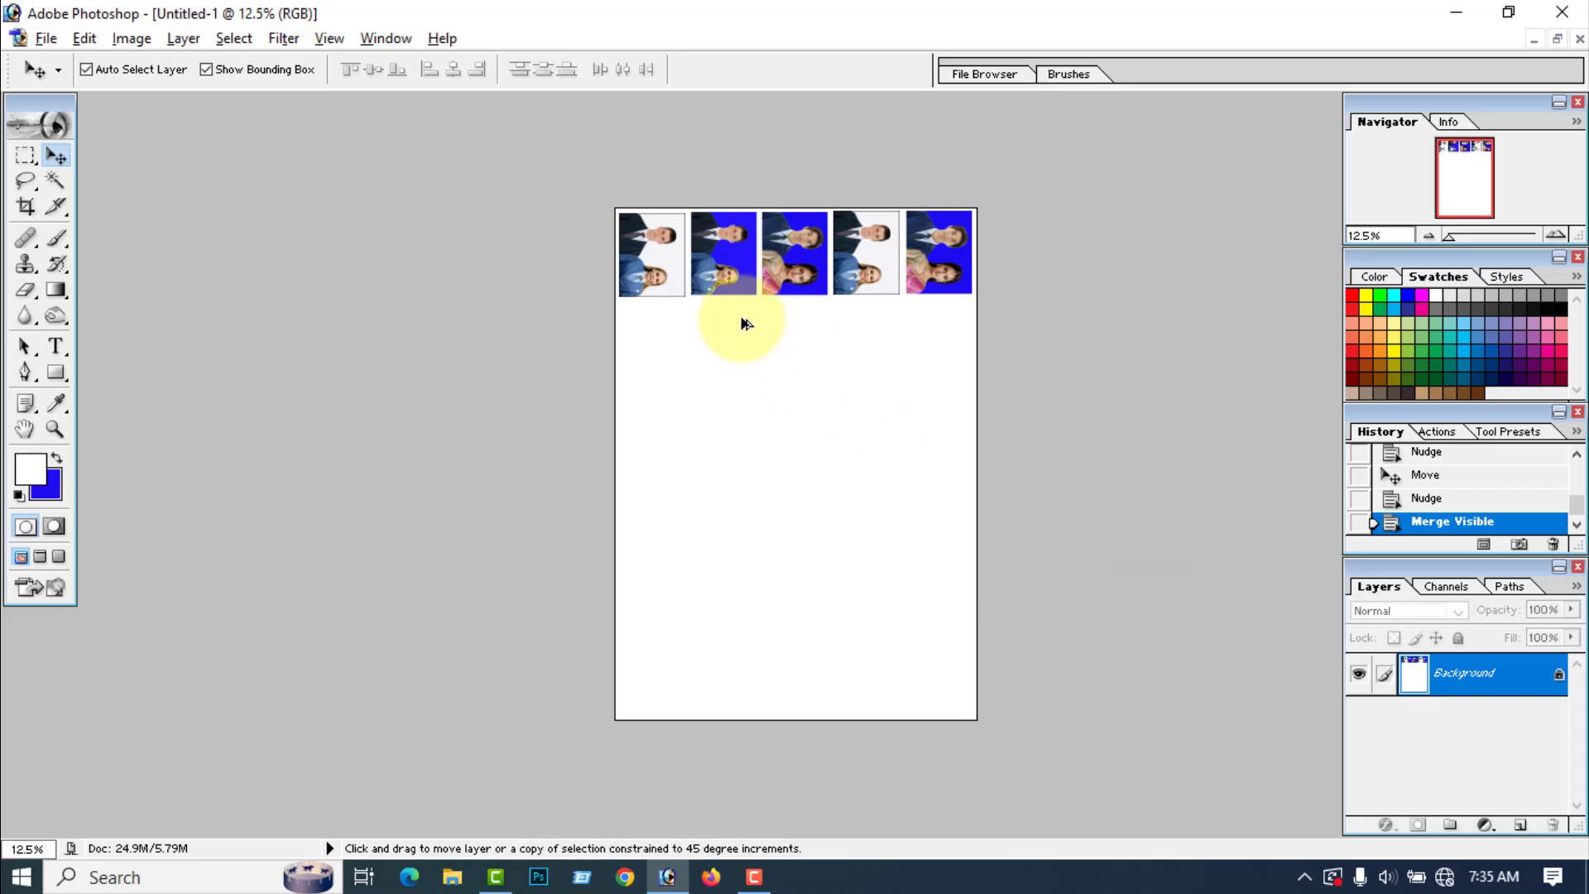
pyautogui.moveTo(736, 429); pyautogui.dragTo(732, 621)
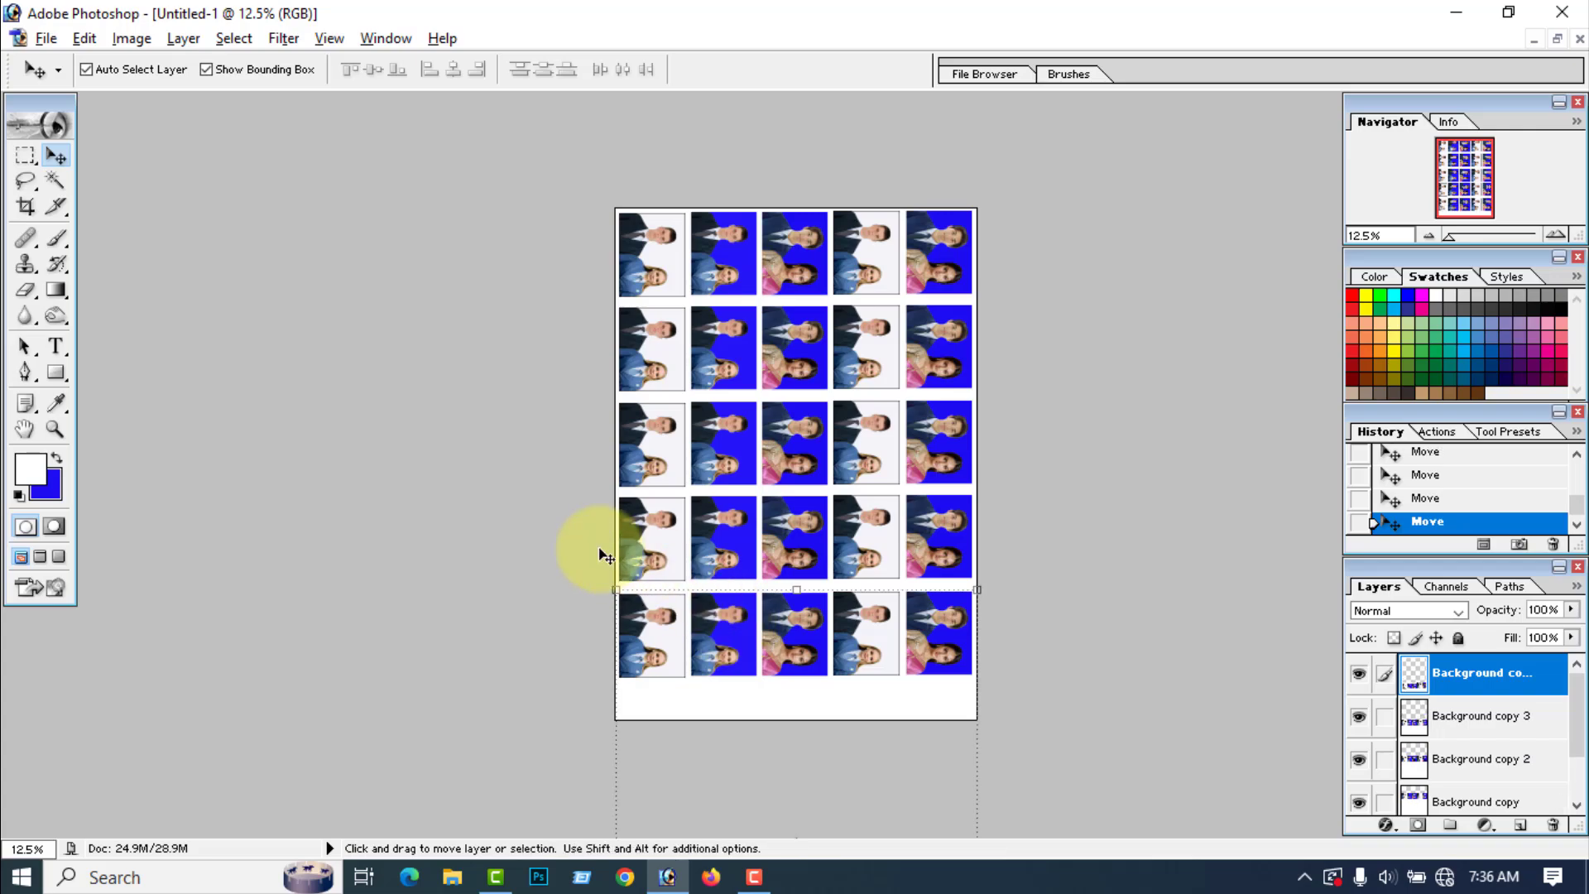
# Step: Set up the print with preview, turning off image centering and clearing the top offset, and proceed to the printer selection
pyautogui.click(46, 39)
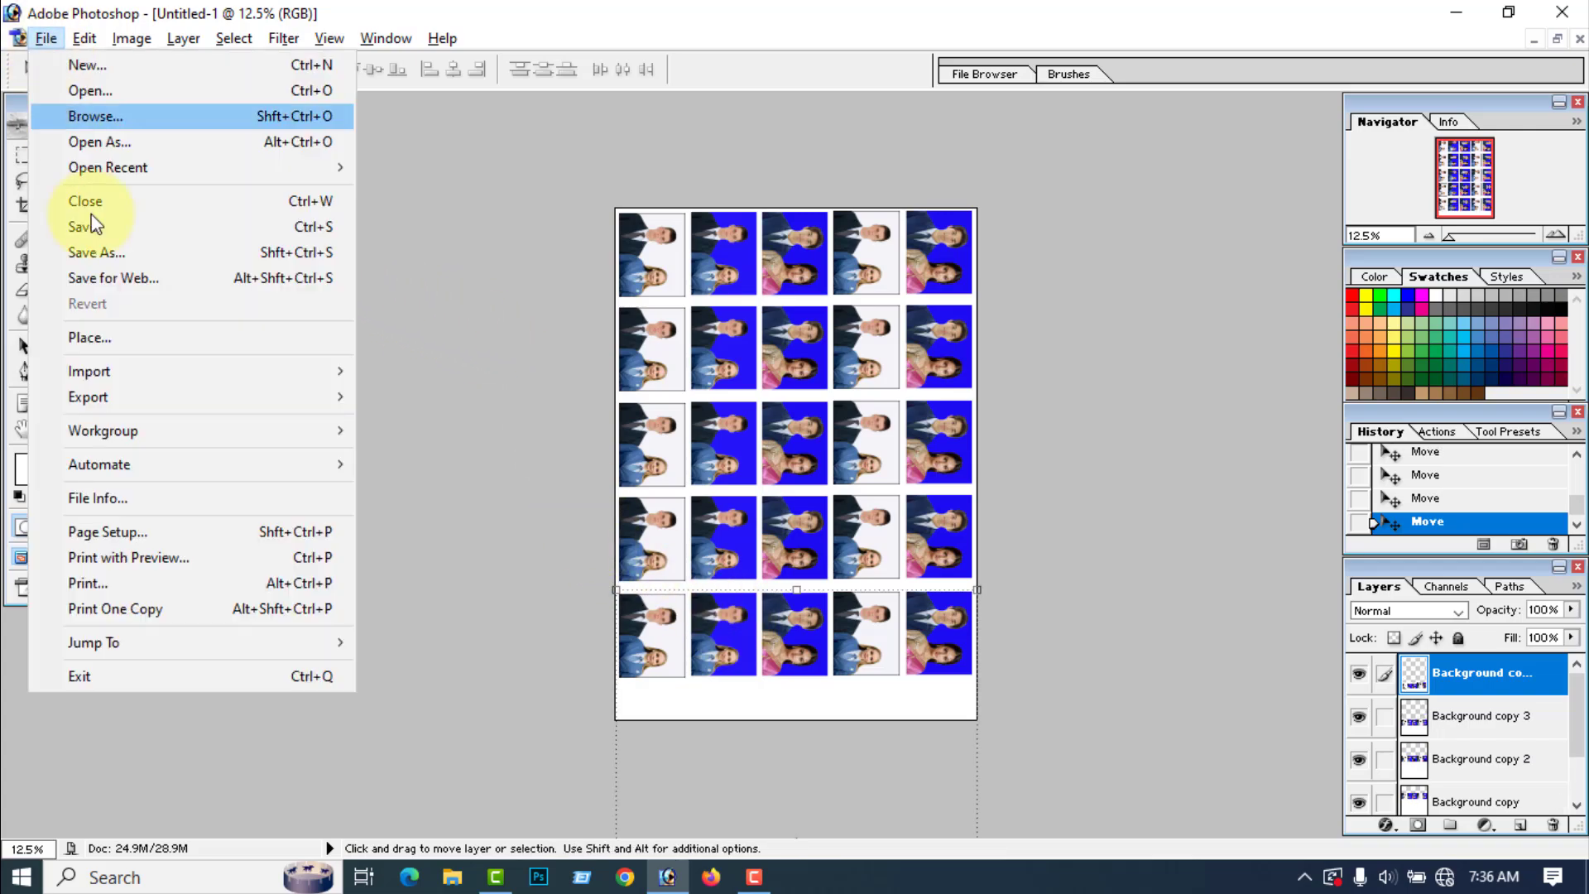
pyautogui.click(102, 557)
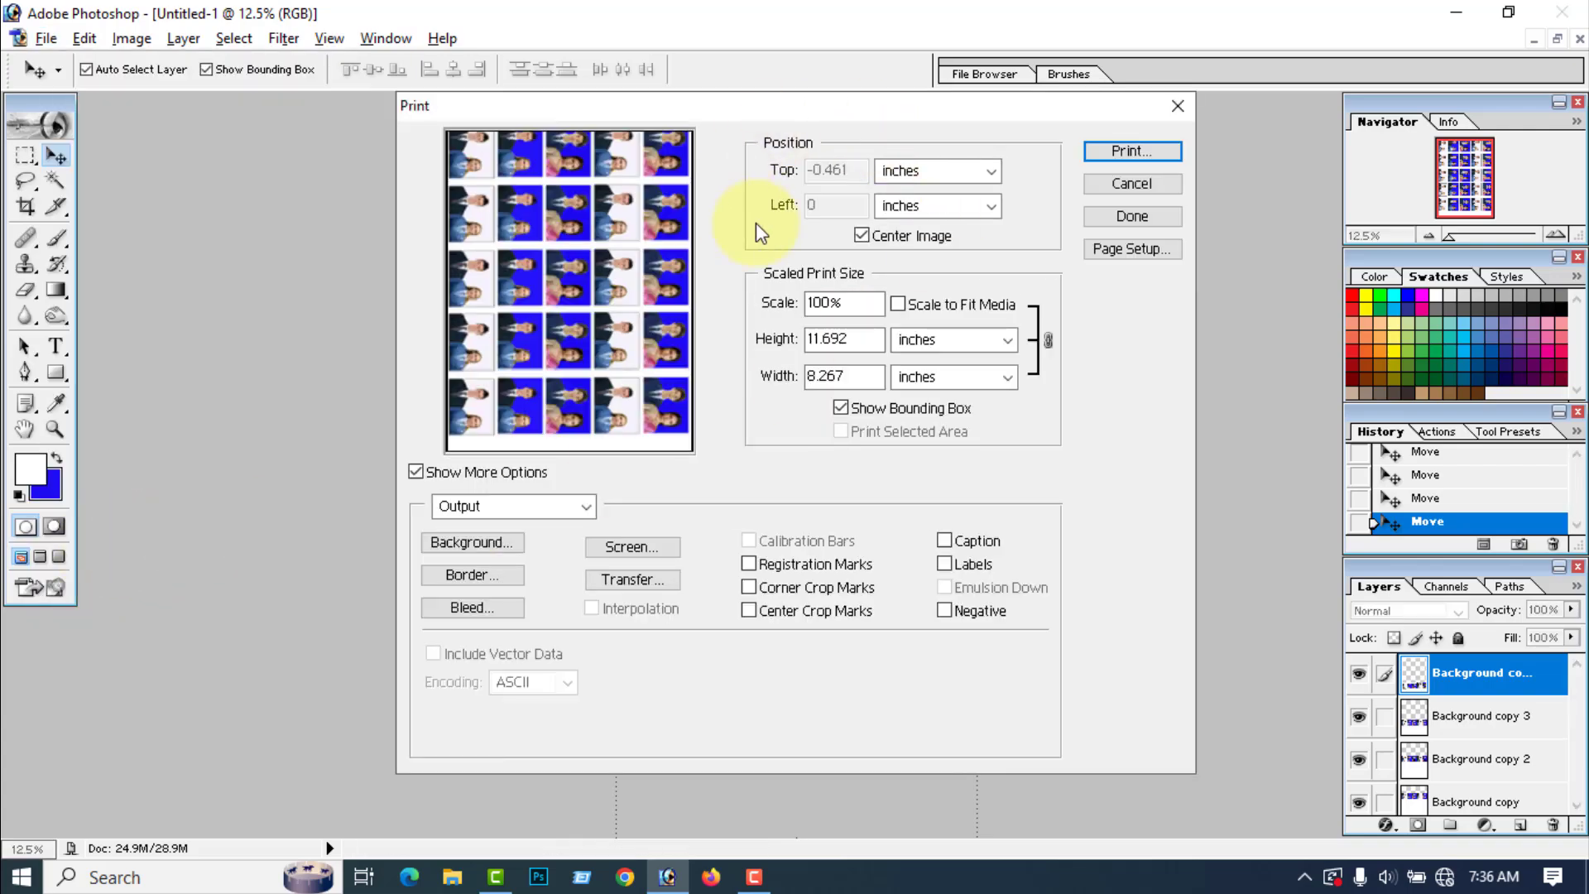
pyautogui.click(862, 236)
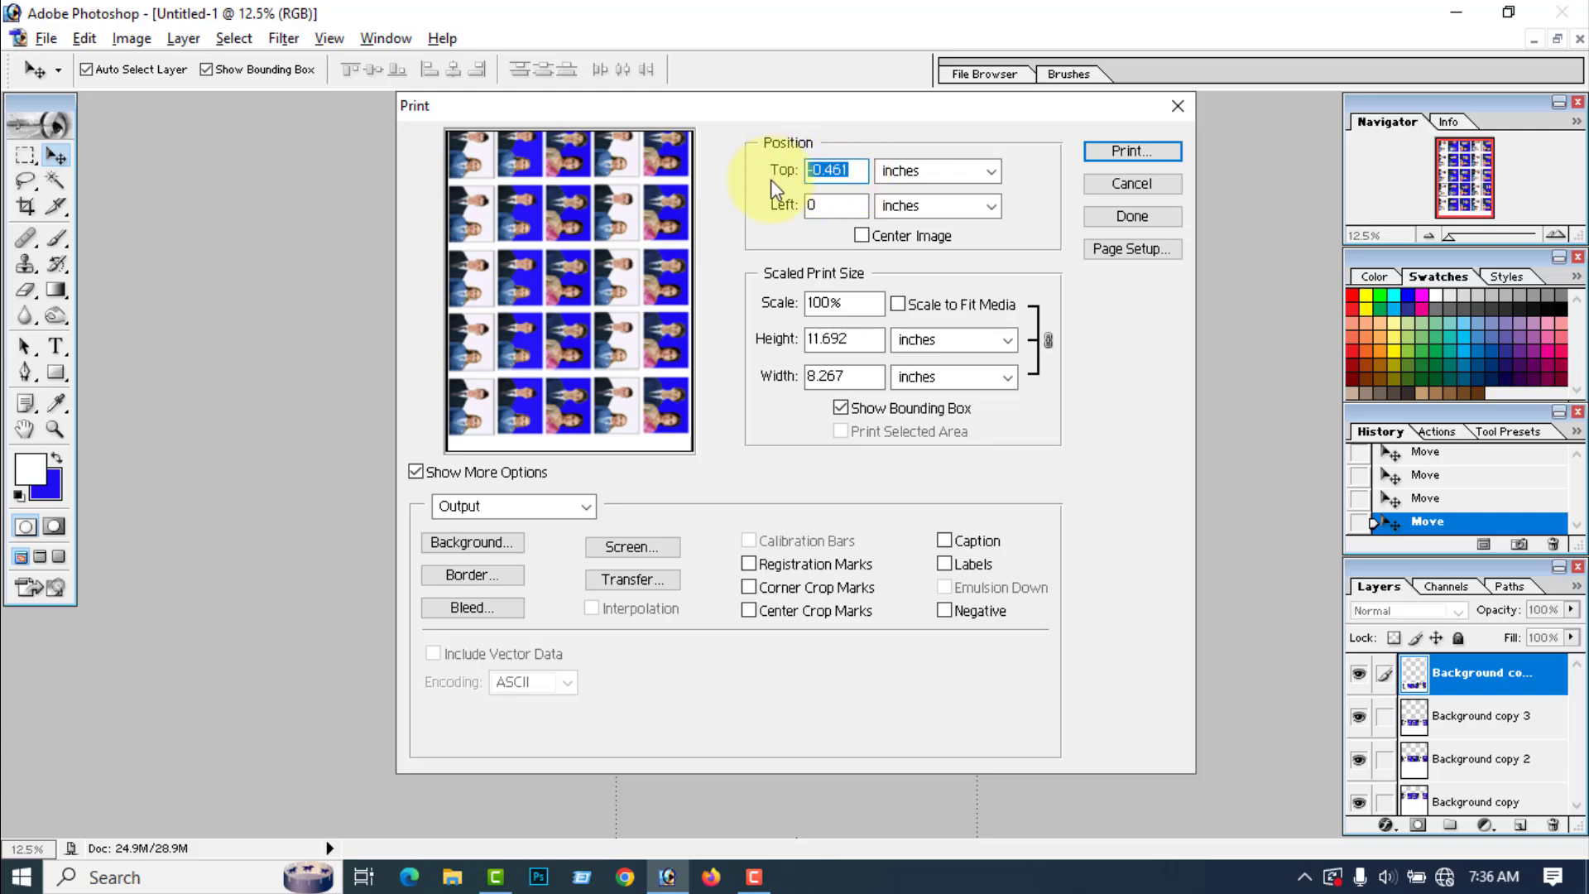
pyautogui.press('BackSpace')
pyautogui.click(830, 207)
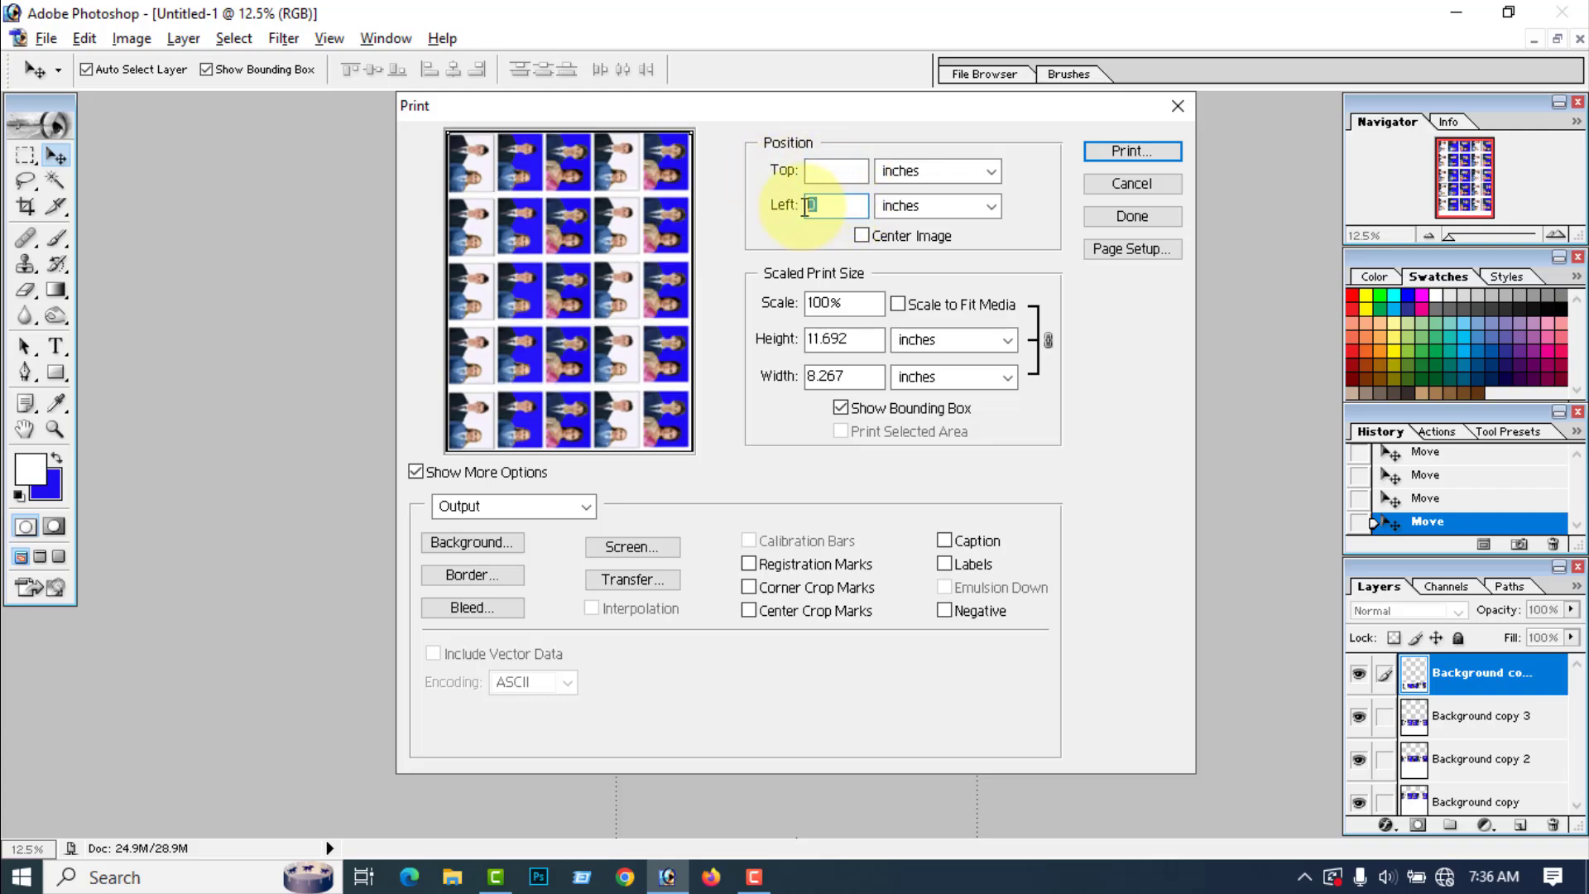
pyautogui.click(1132, 153)
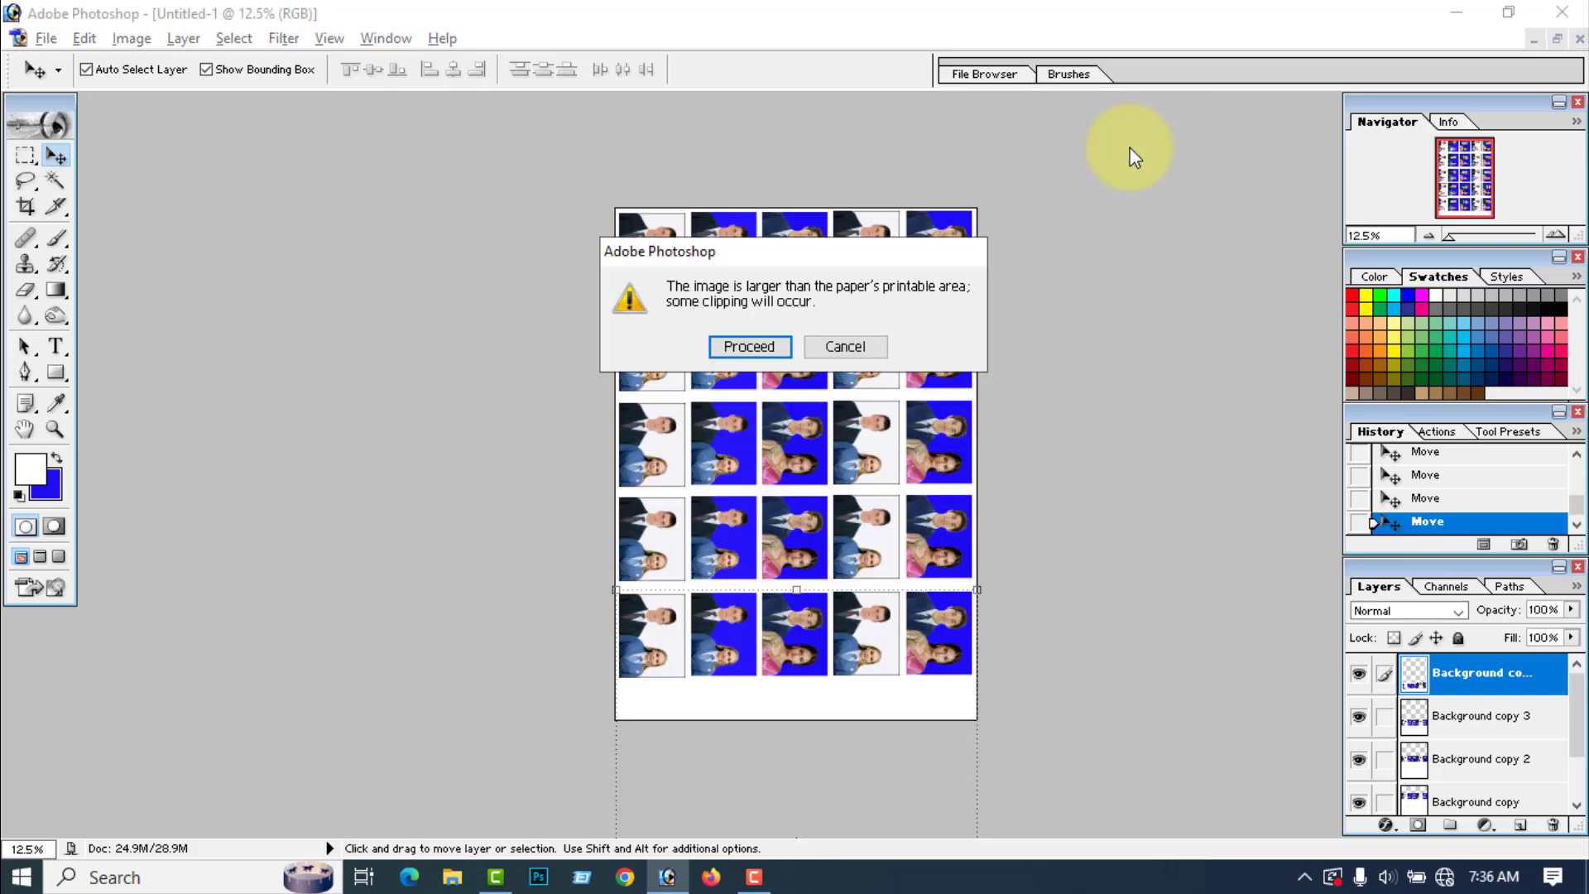
pyautogui.click(756, 348)
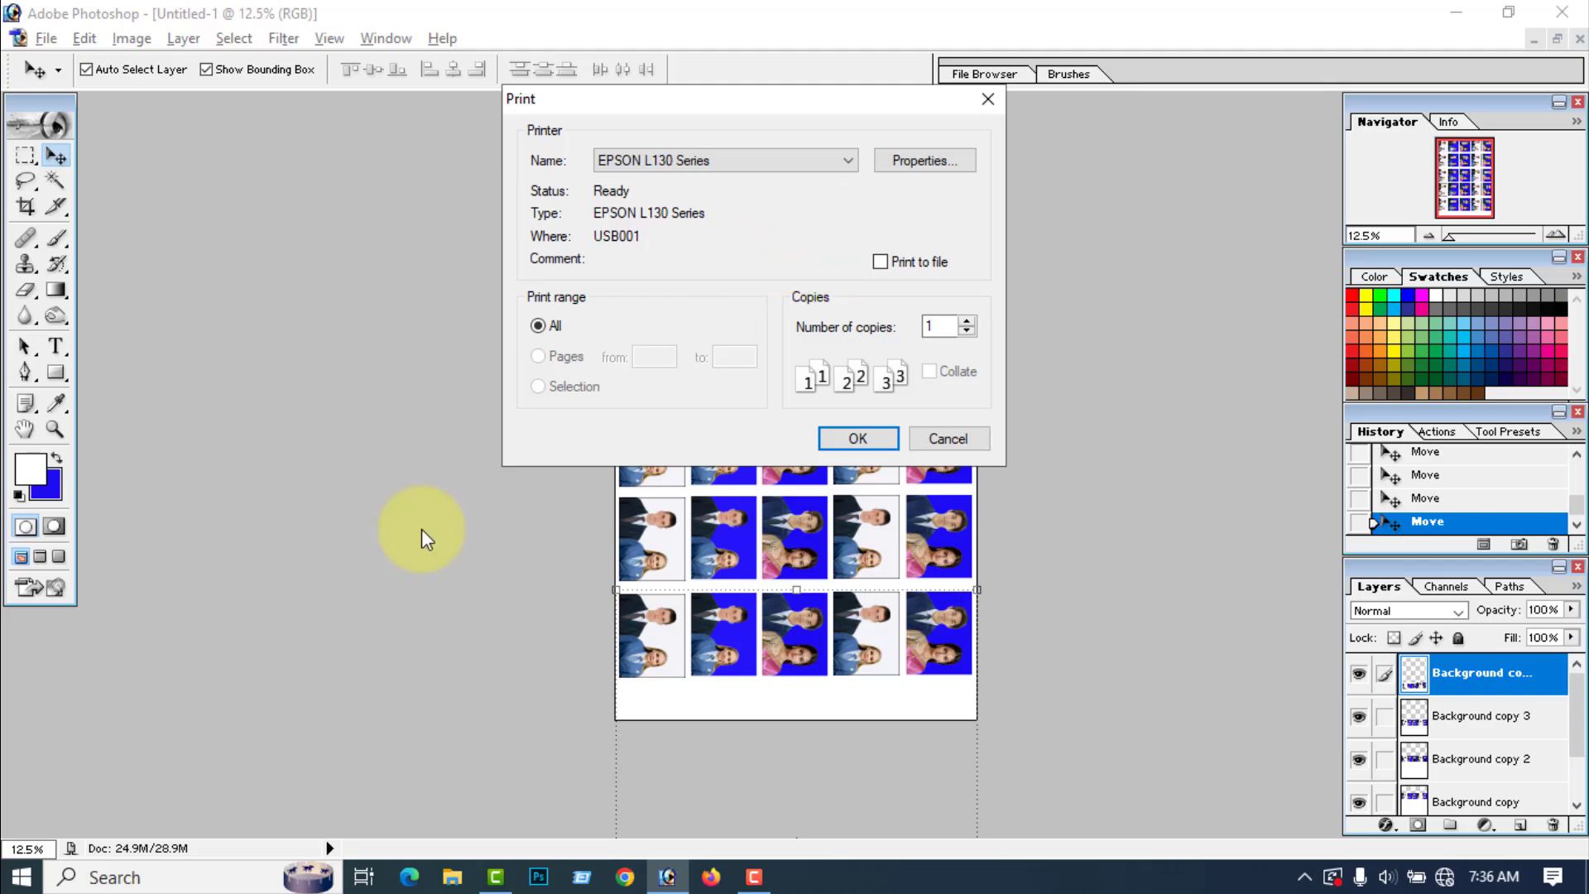
# Step: Configure the EPSON L130 for A4 210 x 297 mm, Epson Premium Glossy paper and High quality, and cancel the print job
pyautogui.click(916, 163)
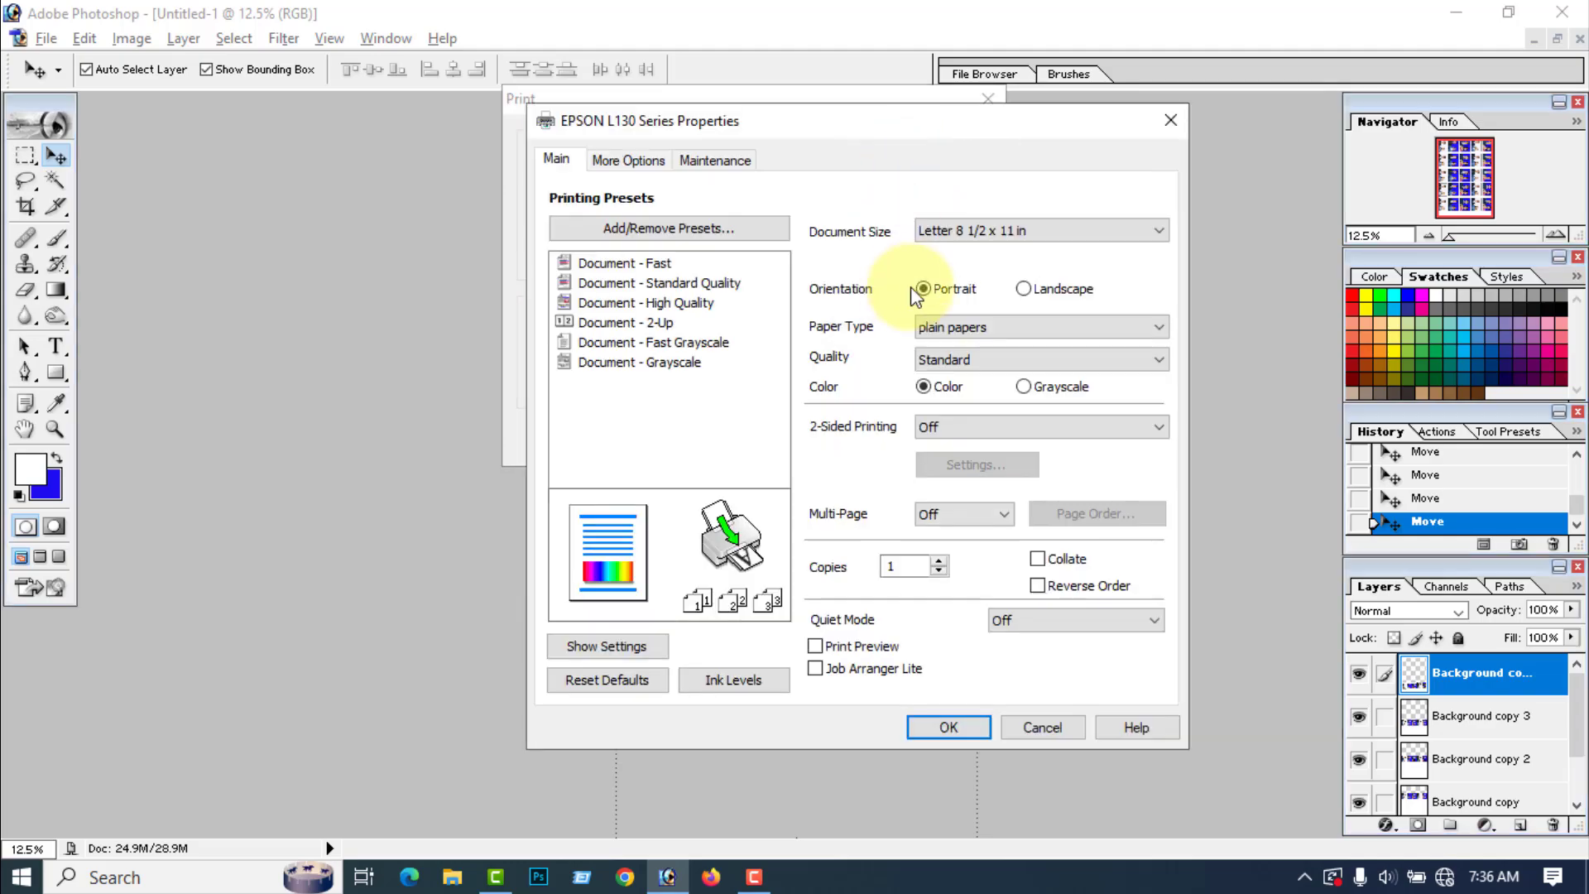
pyautogui.click(943, 229)
pyautogui.click(952, 248)
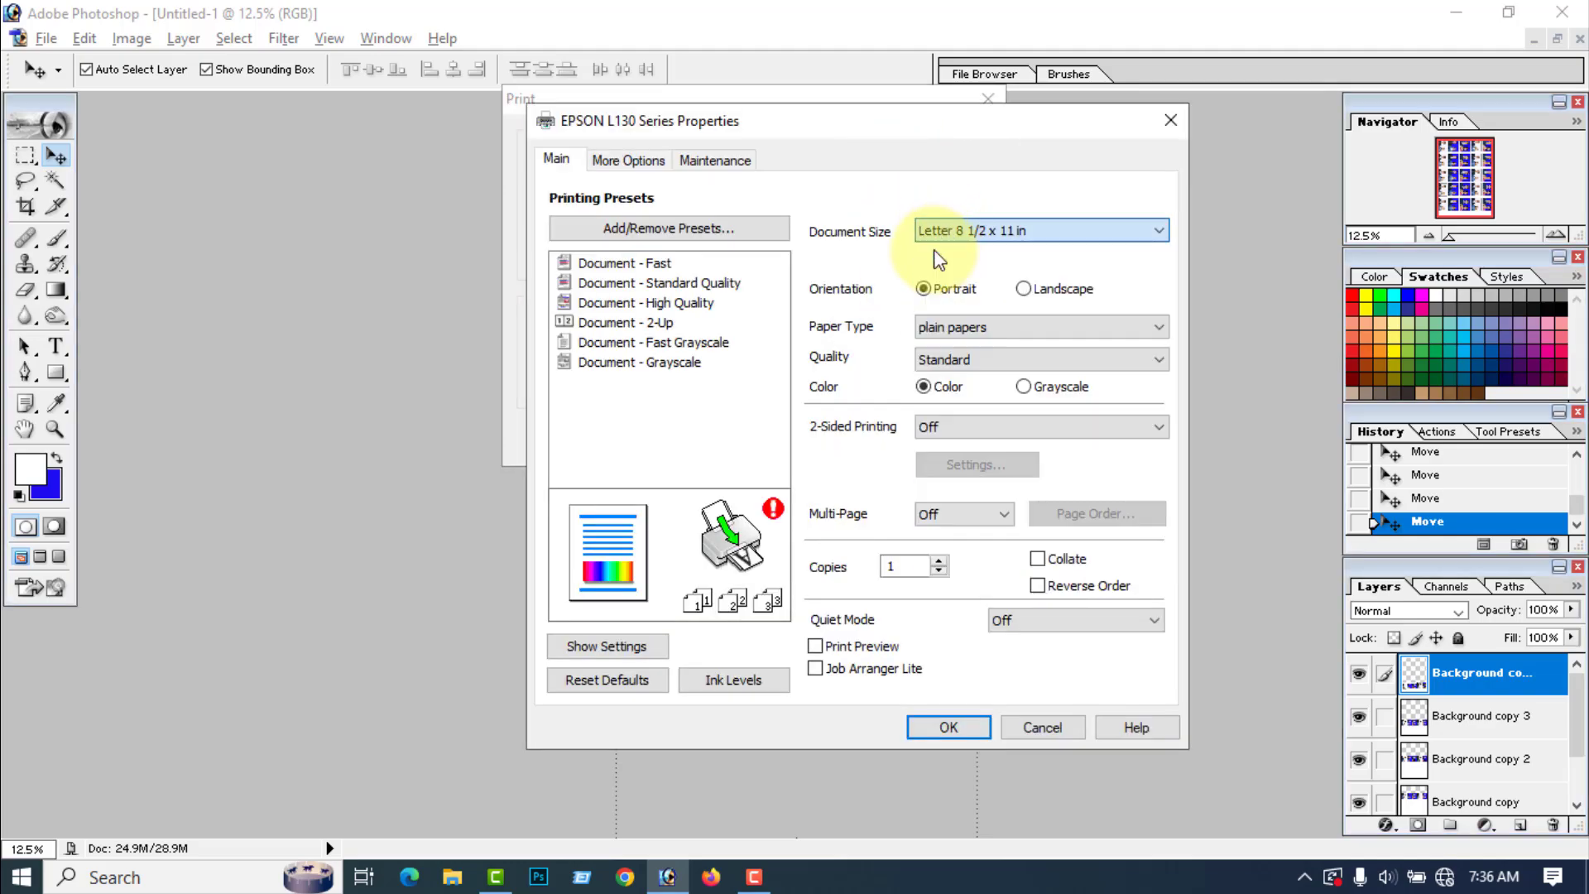
pyautogui.click(982, 329)
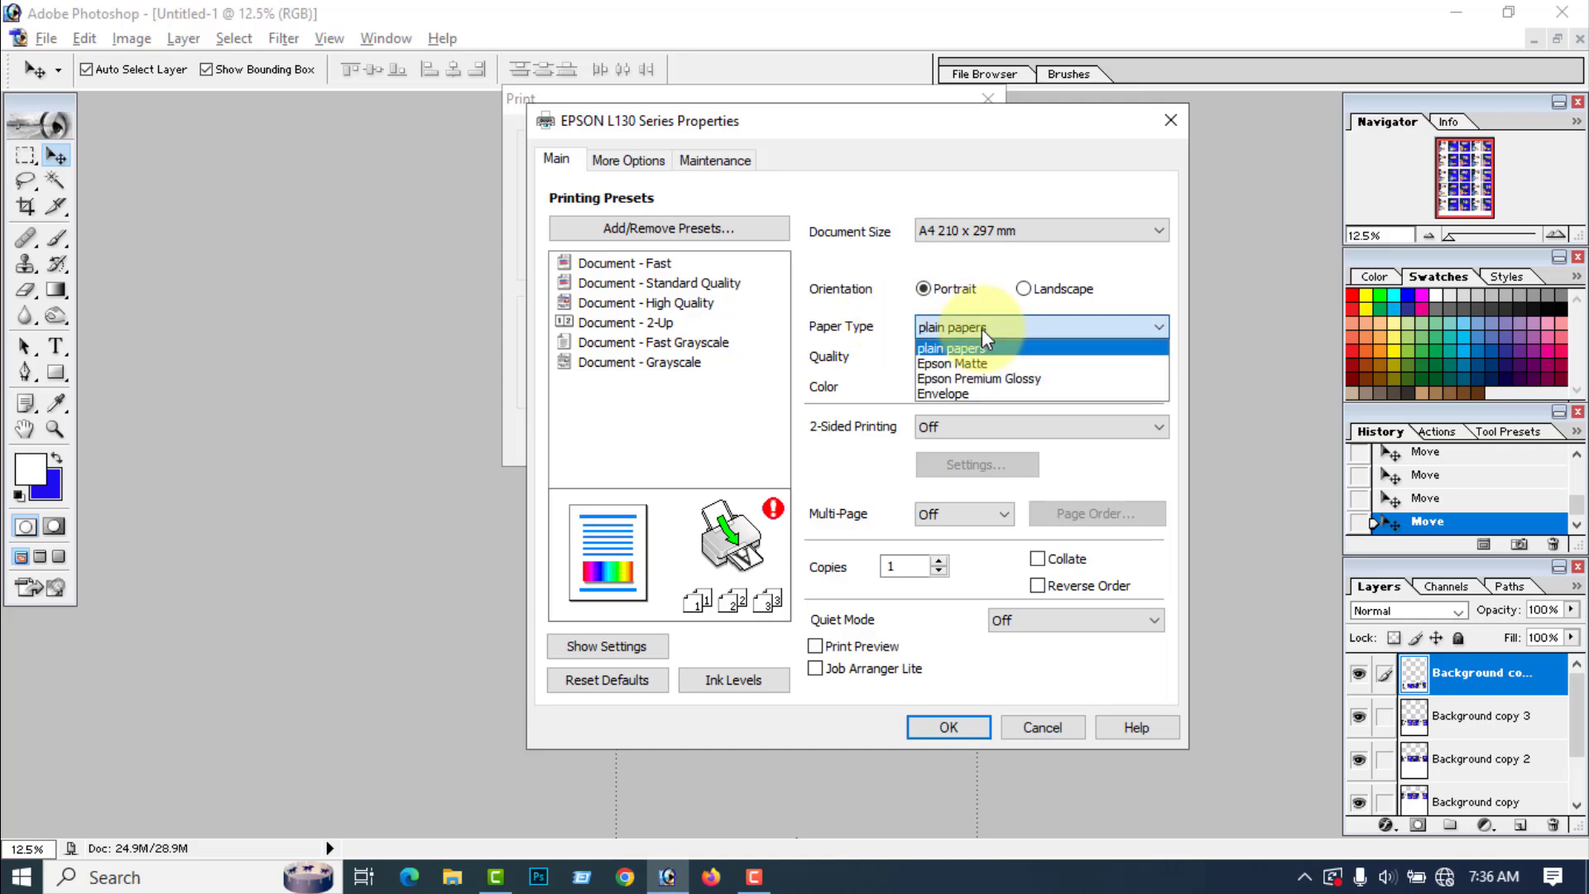
pyautogui.click(989, 378)
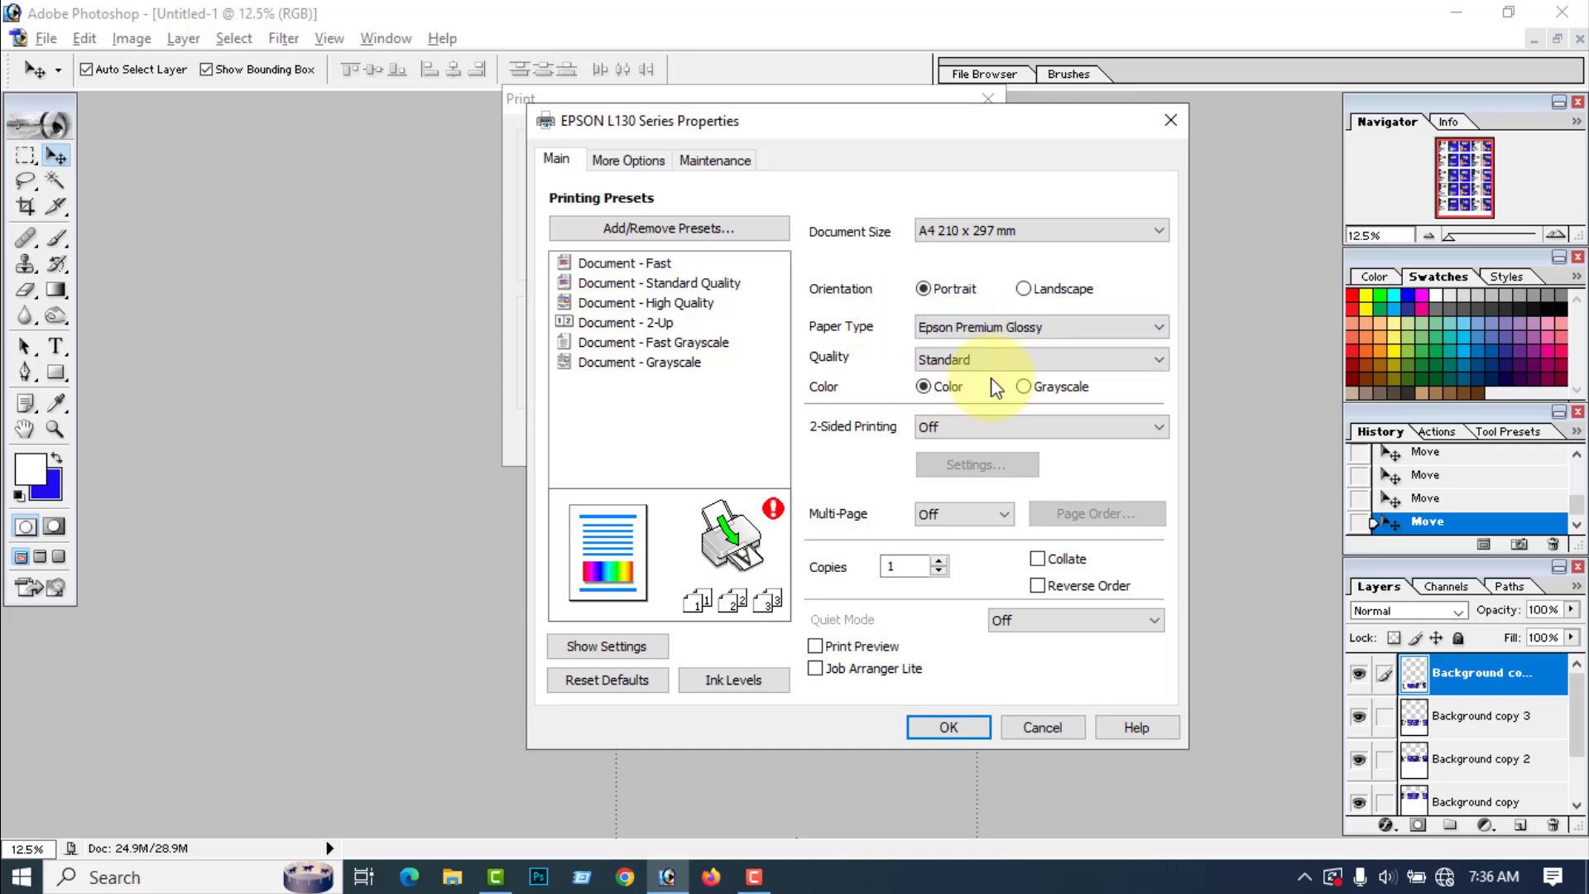
pyautogui.click(964, 361)
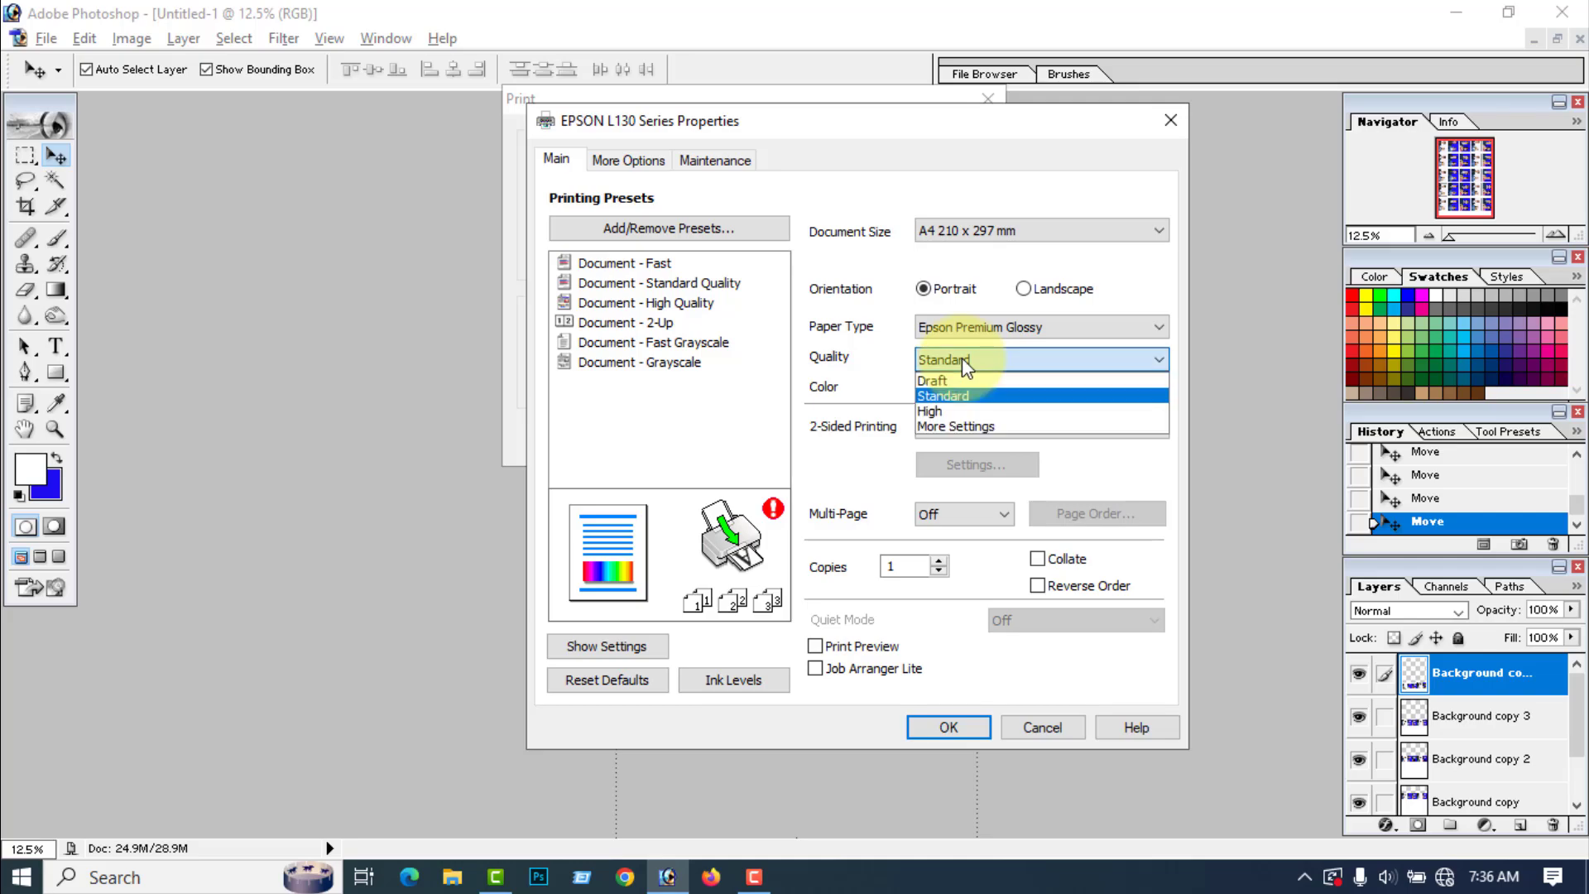
pyautogui.click(944, 408)
pyautogui.click(949, 729)
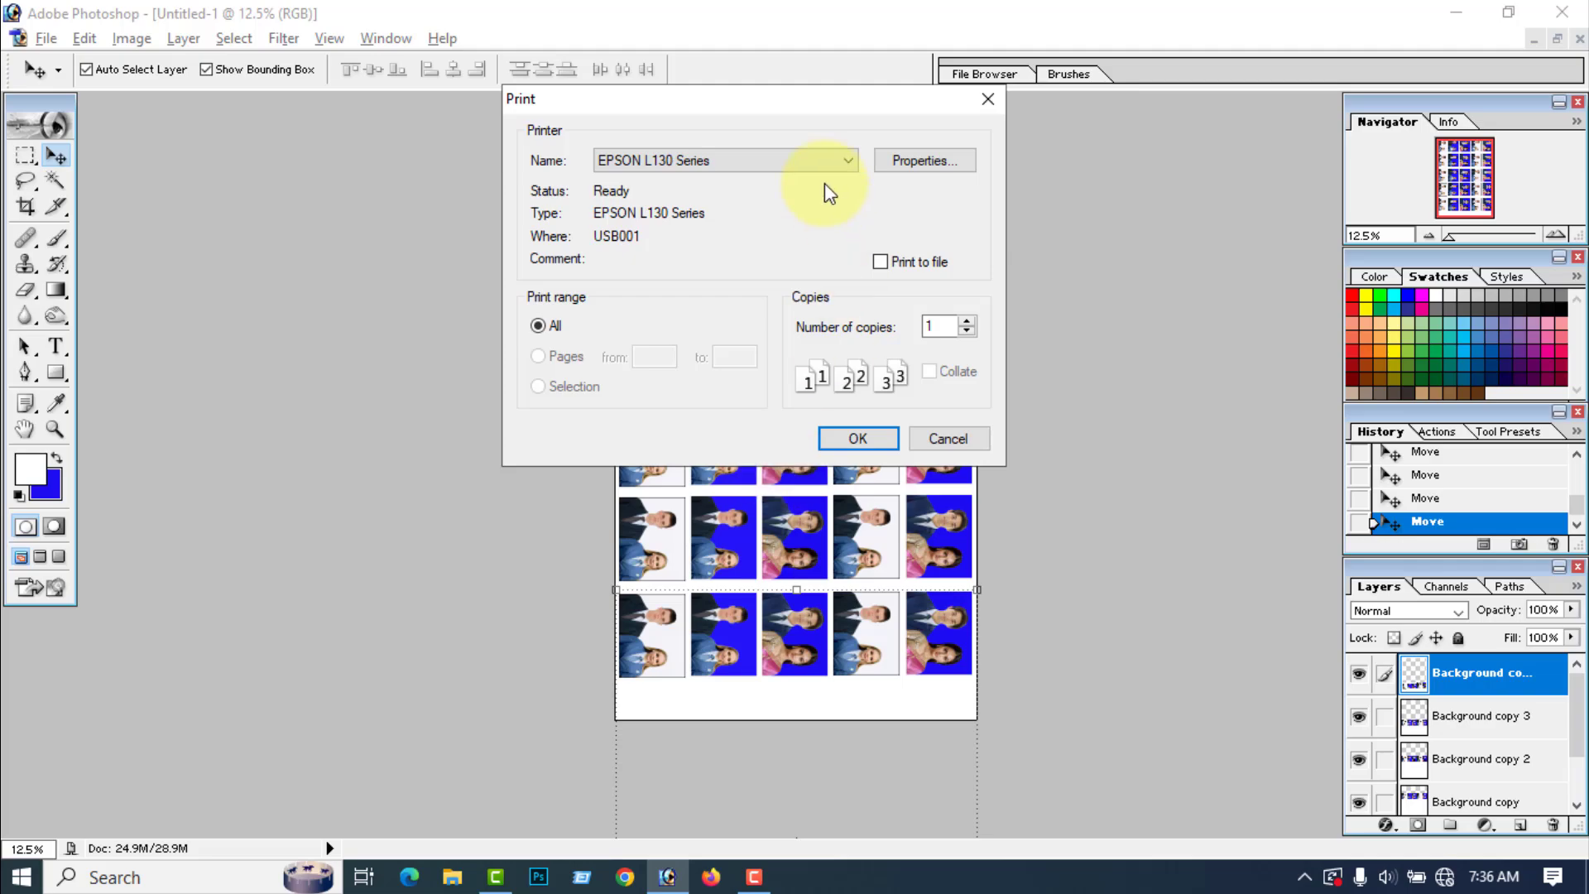
pyautogui.moveTo(778, 98); pyautogui.dragTo(346, 176)
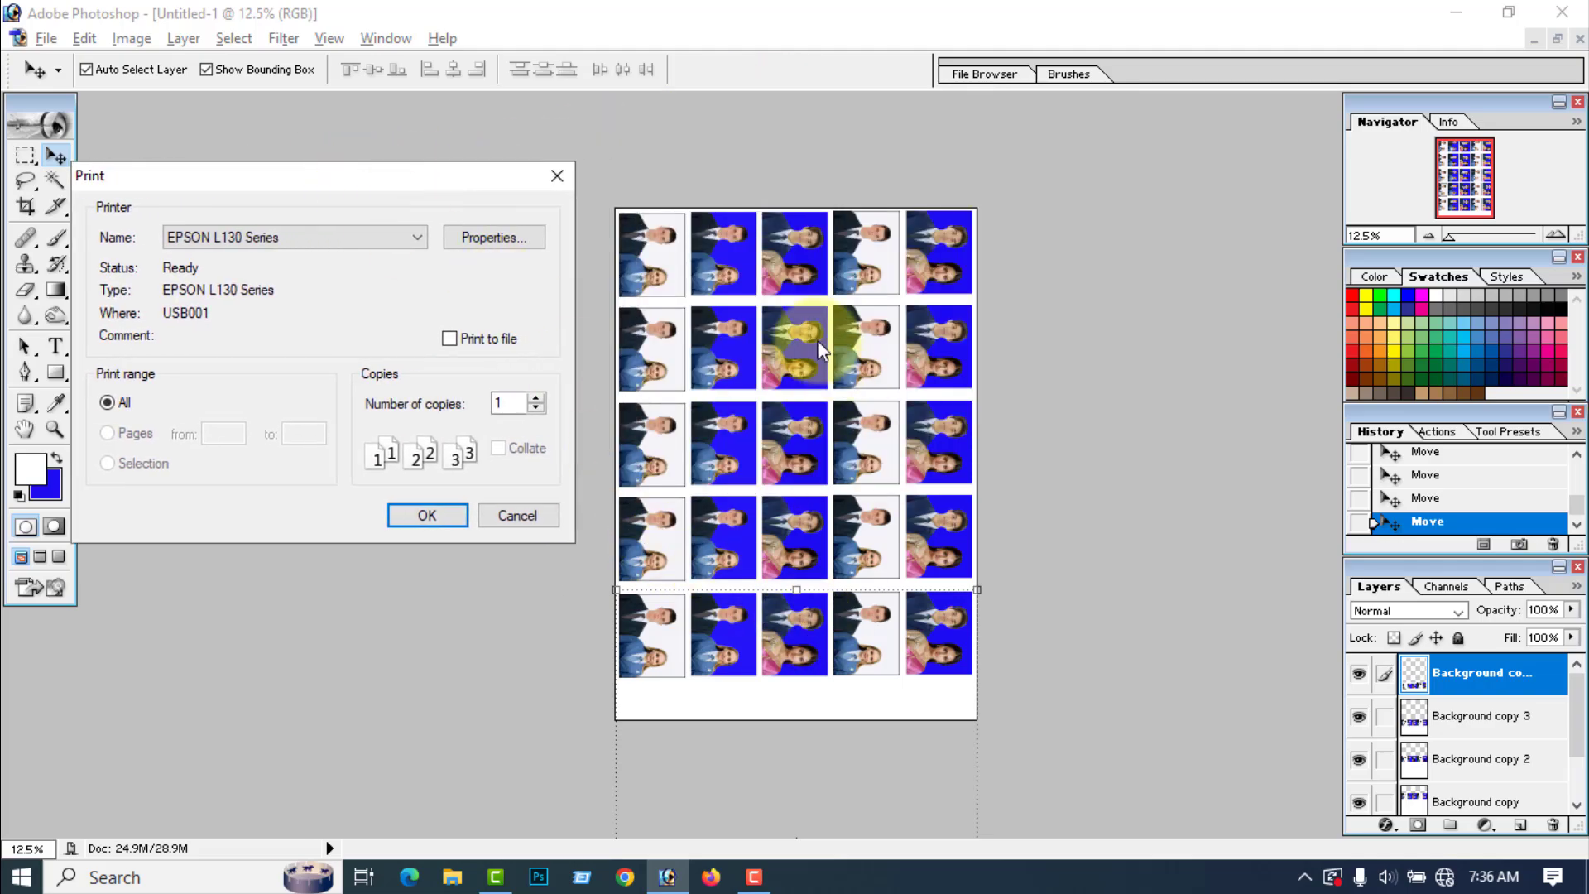
pyautogui.click(528, 515)
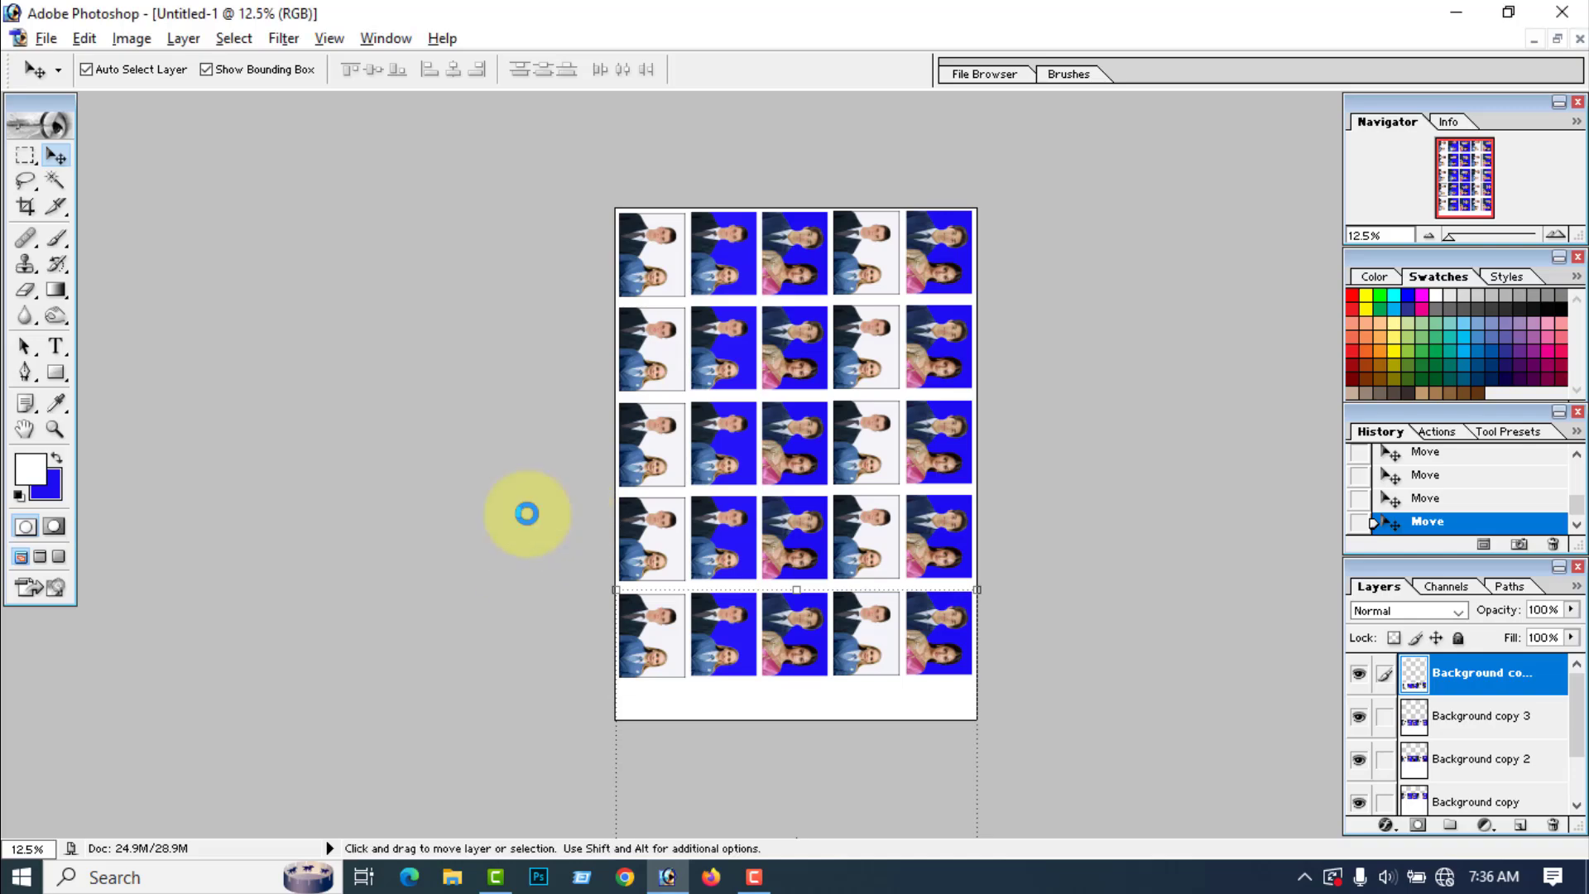